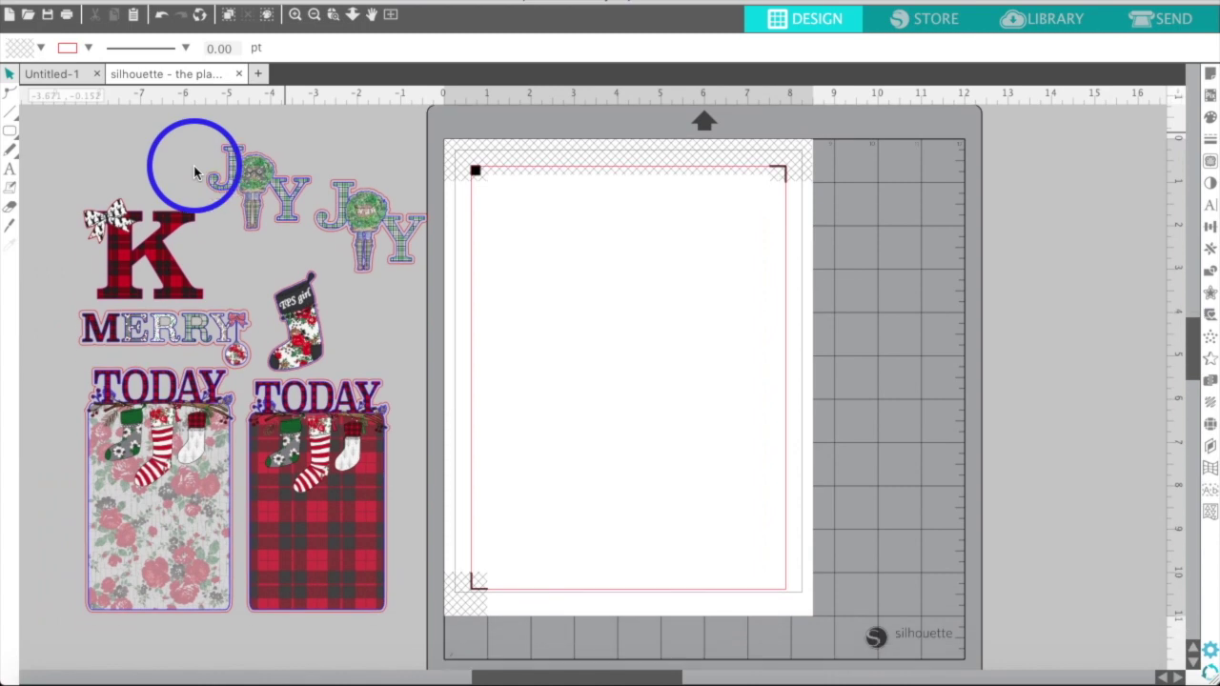
- Add the letter K as a text object in the upper area of the page
click(10, 169)
click(516, 264)
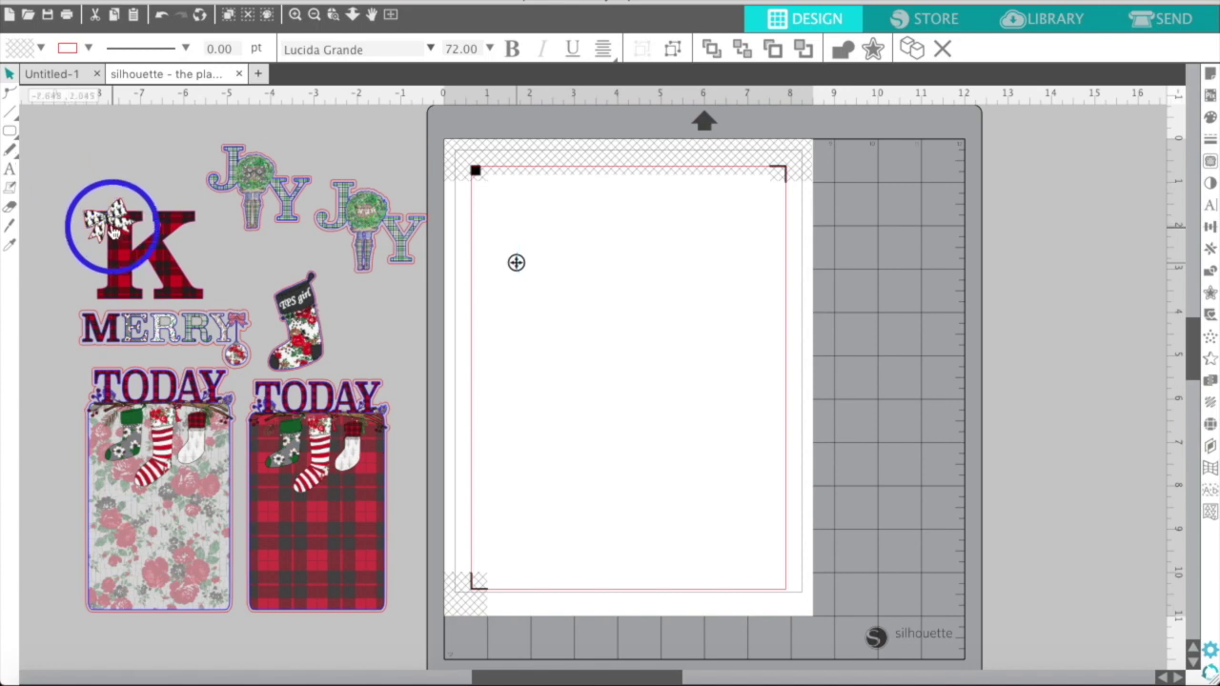
click(11, 175)
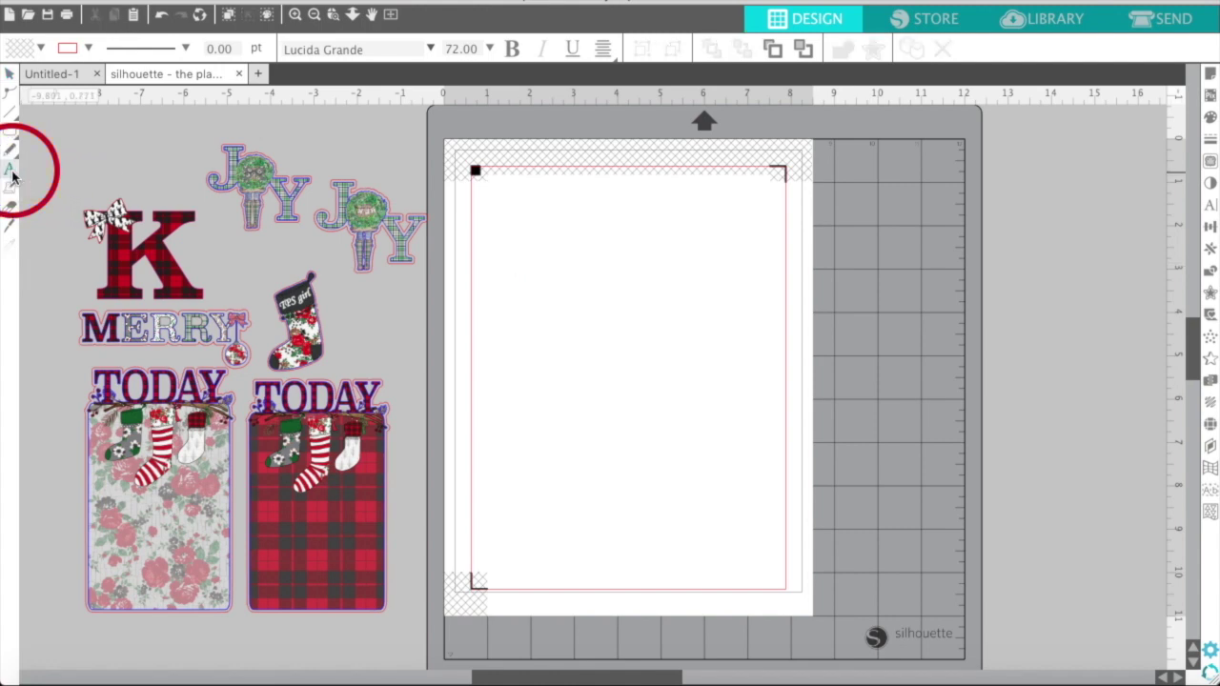
click(519, 261)
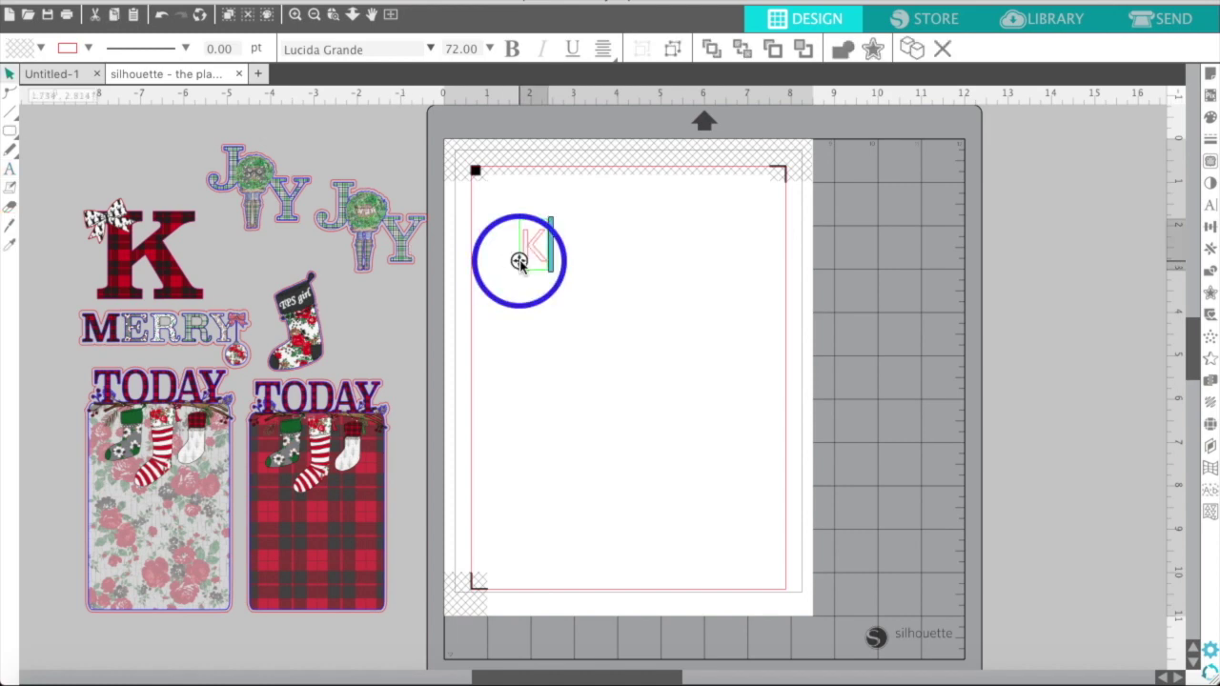
- Change the font of the letter K to Superclarendon and finish editing the text
scroll(518, 261, up, 1)
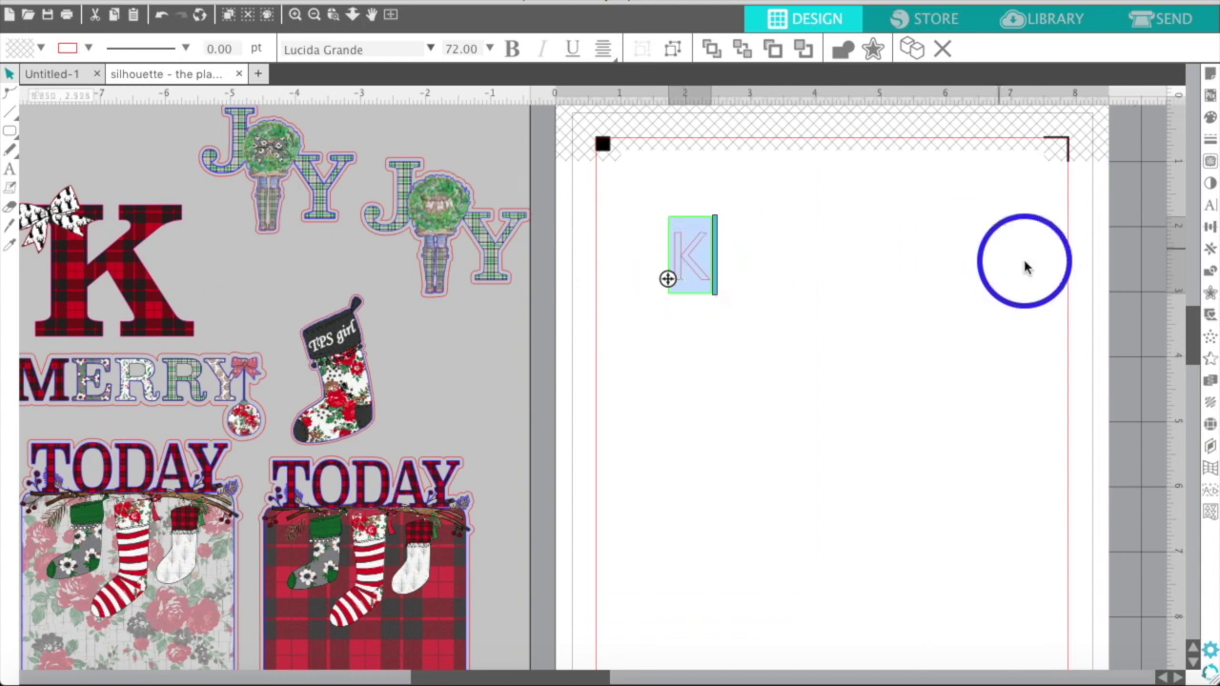
click(1210, 206)
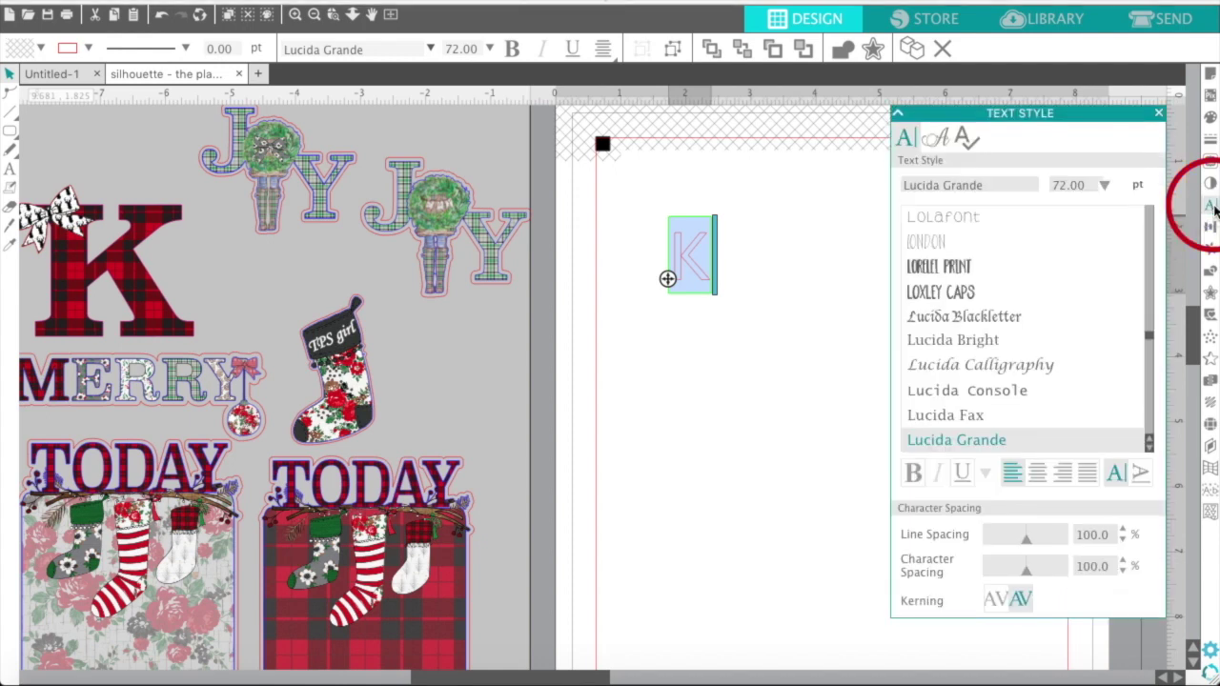
click(984, 185)
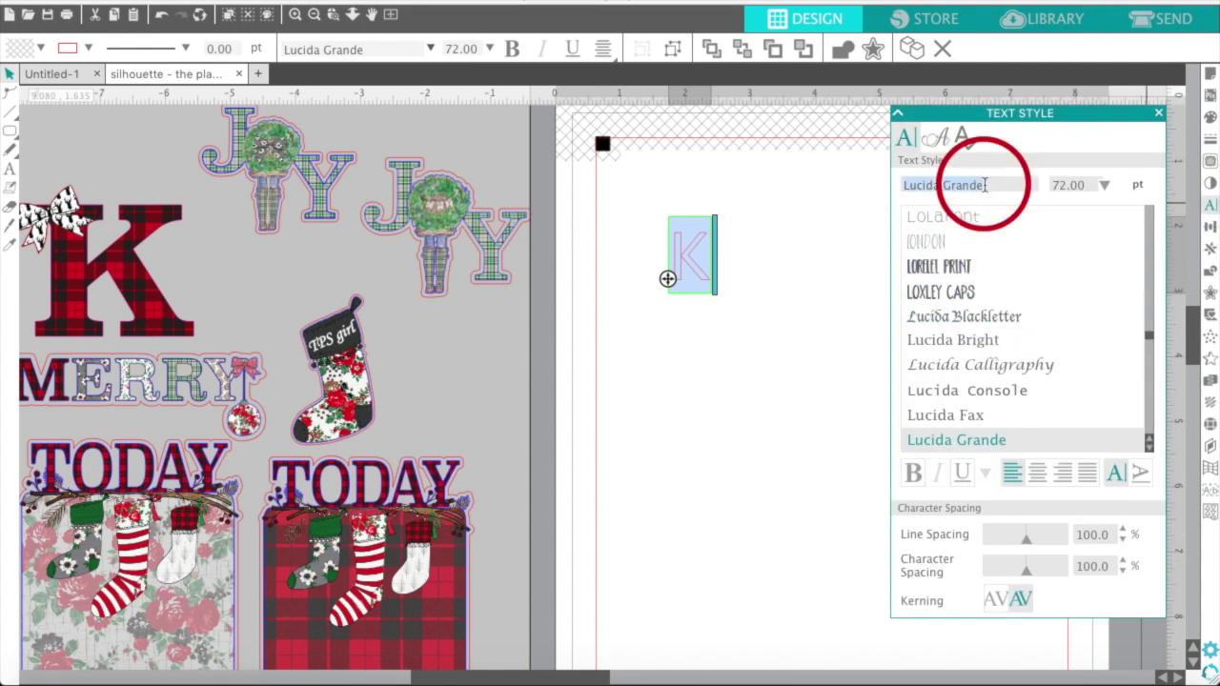
text(superclarendon)
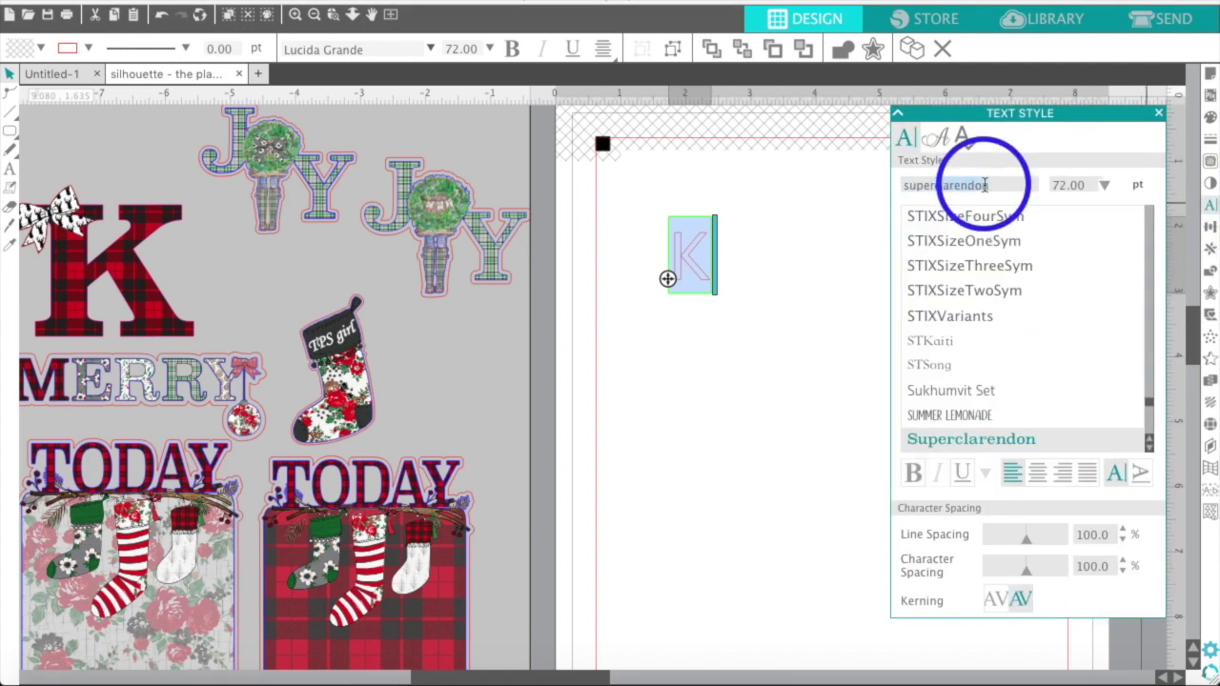
click(979, 440)
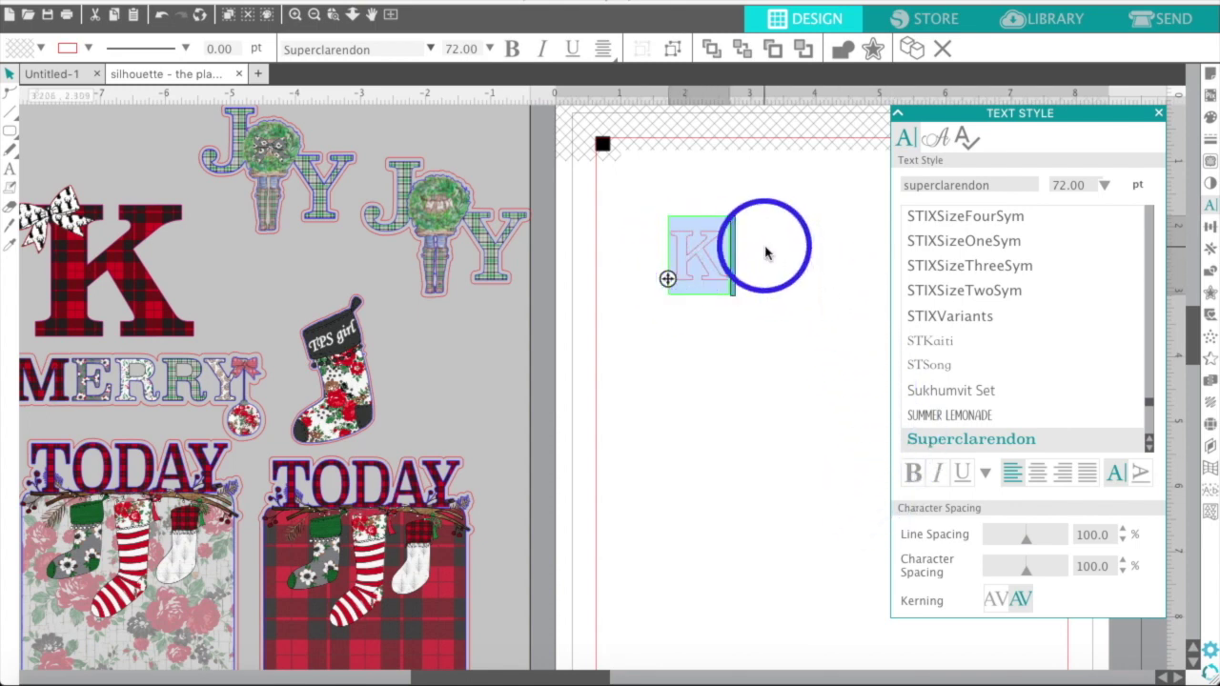
click(803, 291)
click(802, 291)
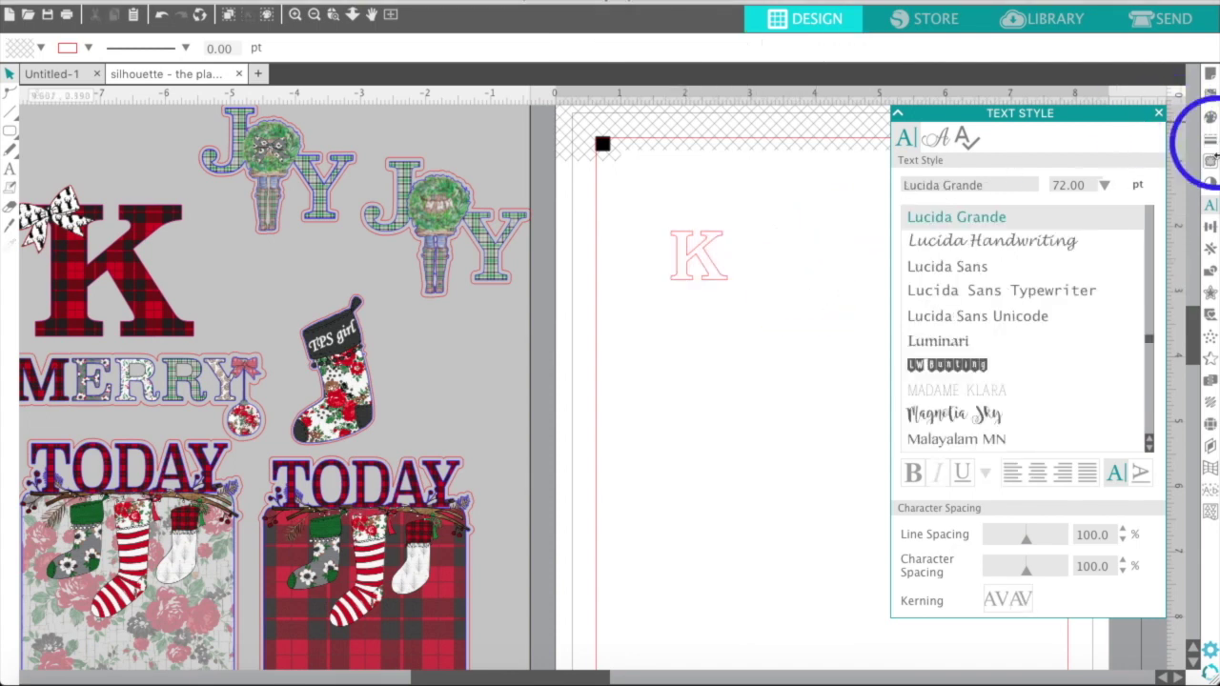
- Set the line color of the letter K to blue
click(1210, 143)
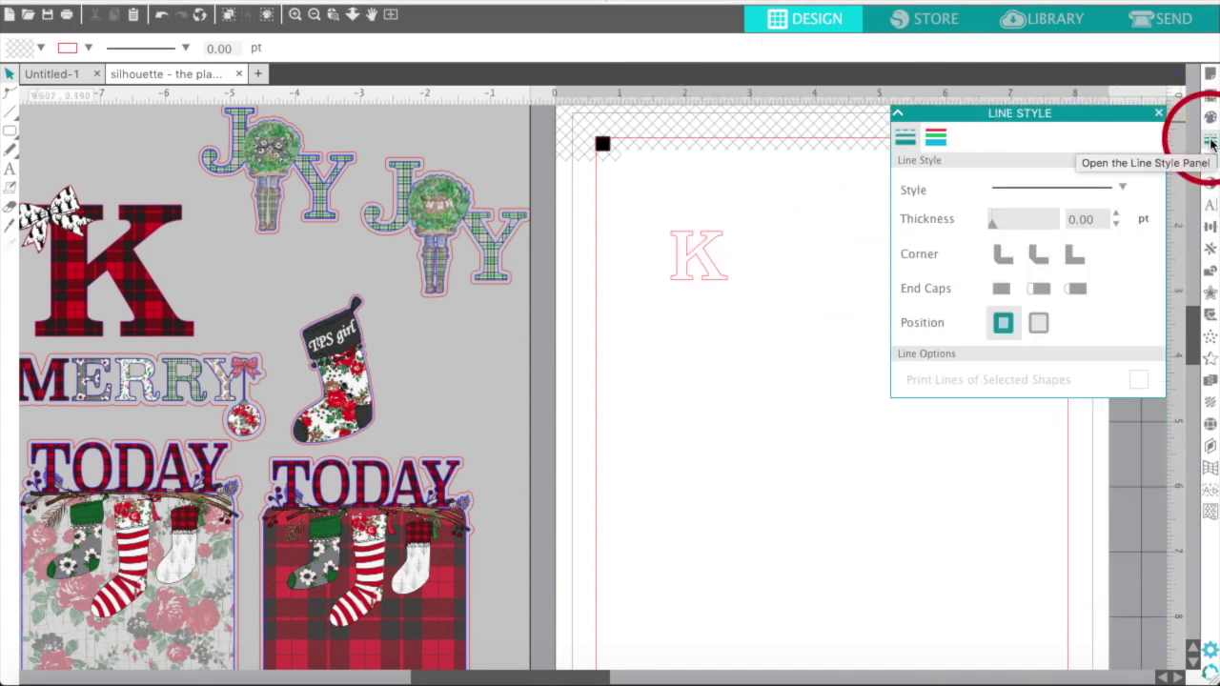
click(934, 140)
click(701, 253)
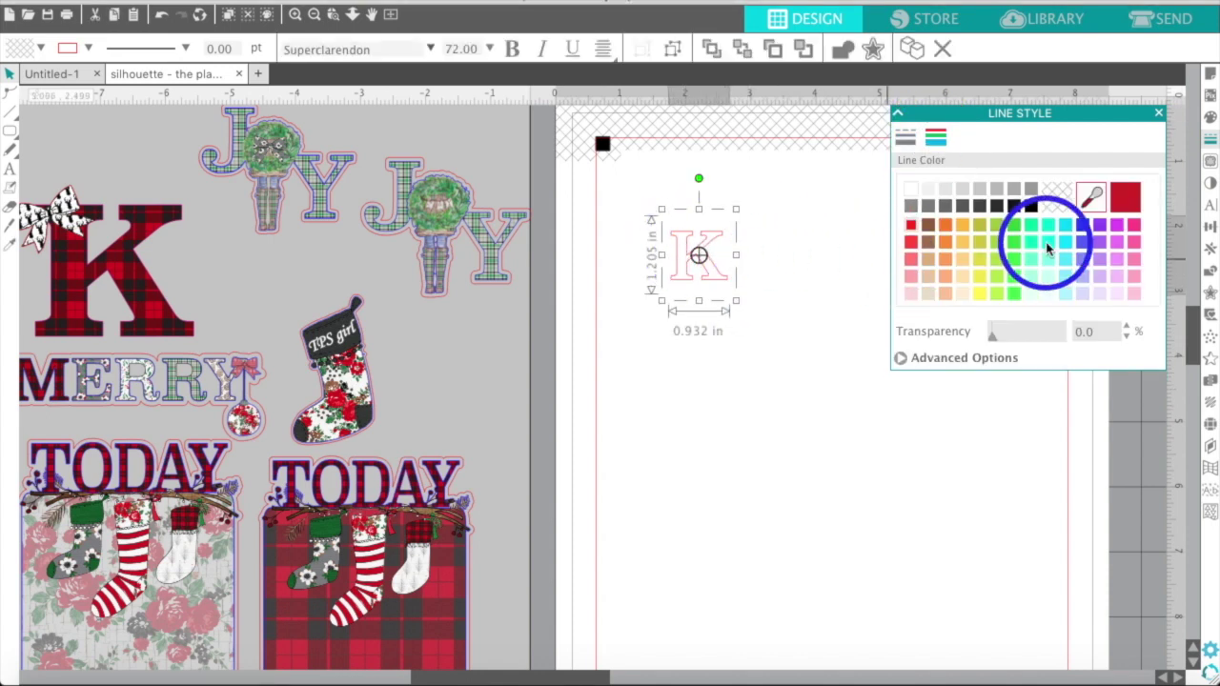
click(1083, 226)
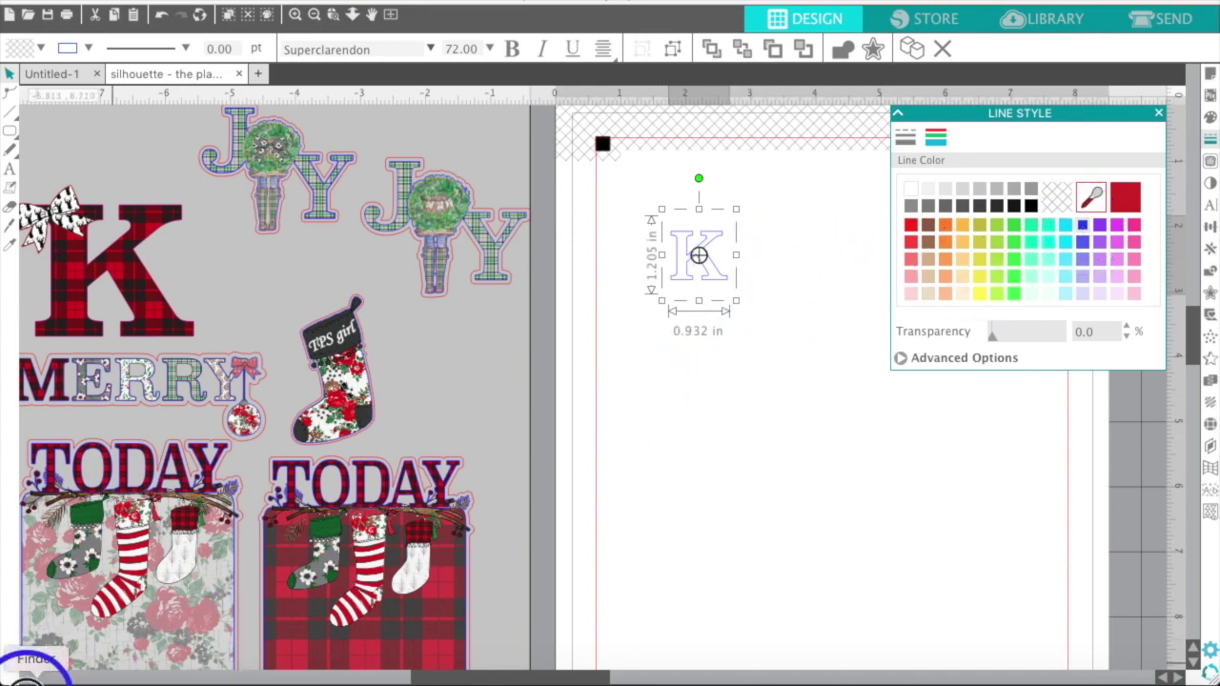
- Enlarge the letter K to about 3.79 by 4.9 in and move it near the page's upper corner registration mark
click(29, 678)
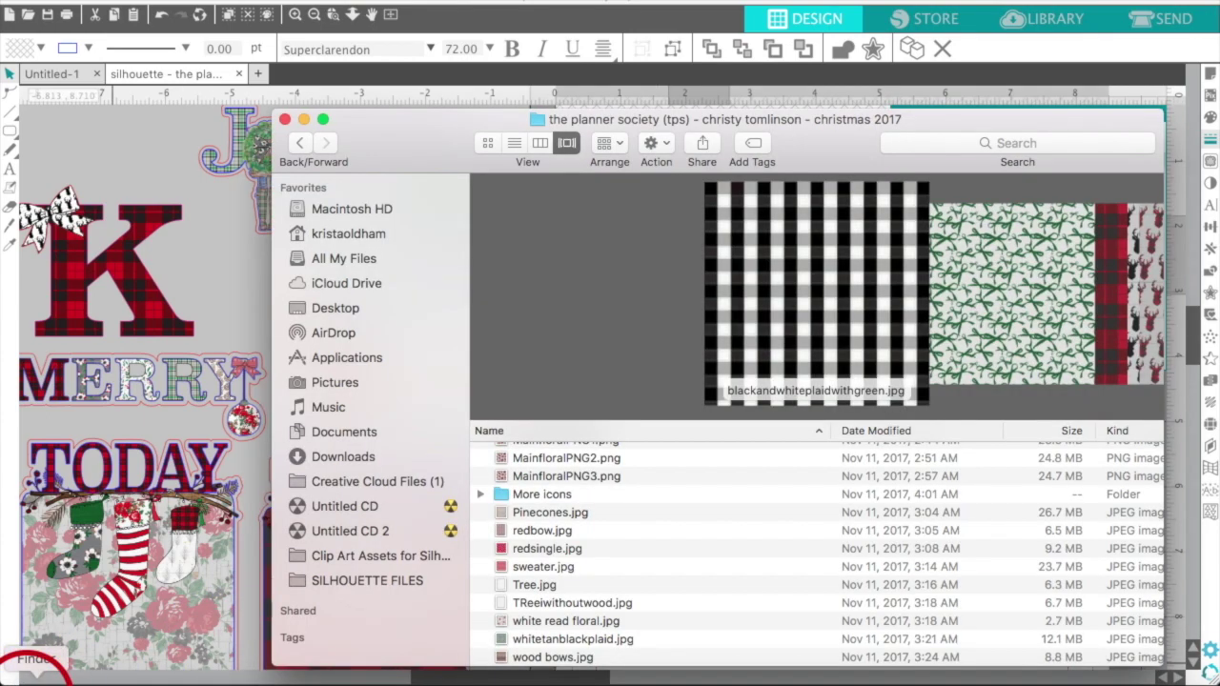
click(196, 248)
click(696, 253)
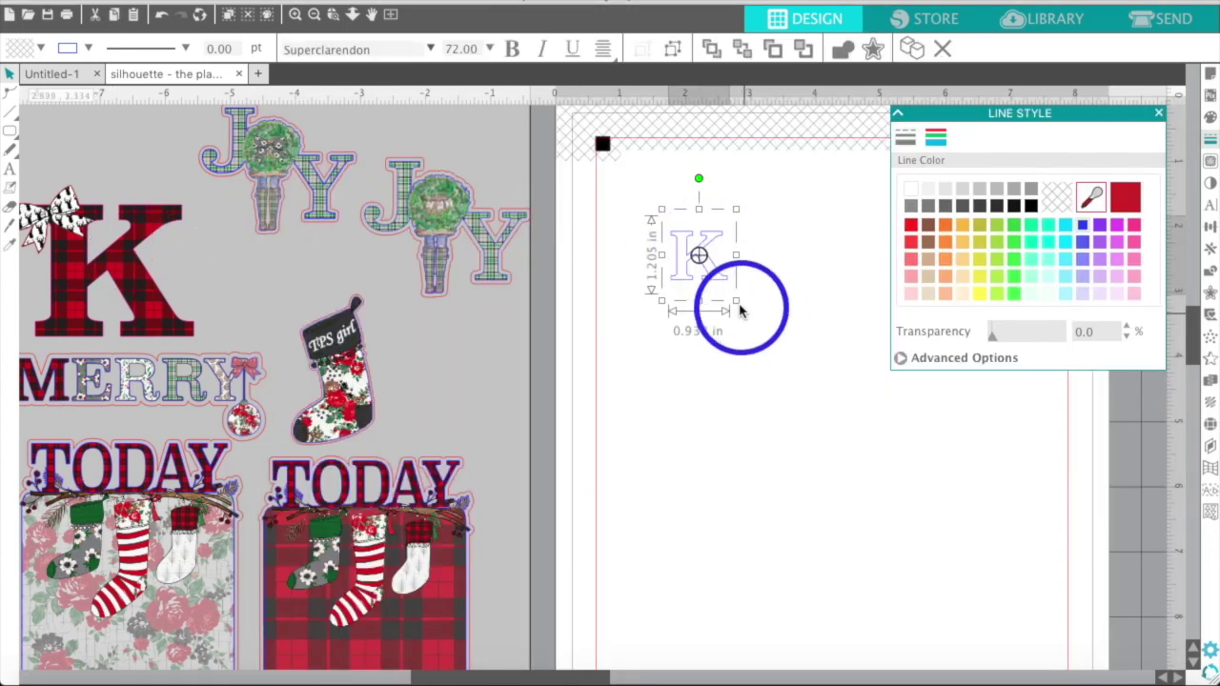
drag(736, 301, 919, 545)
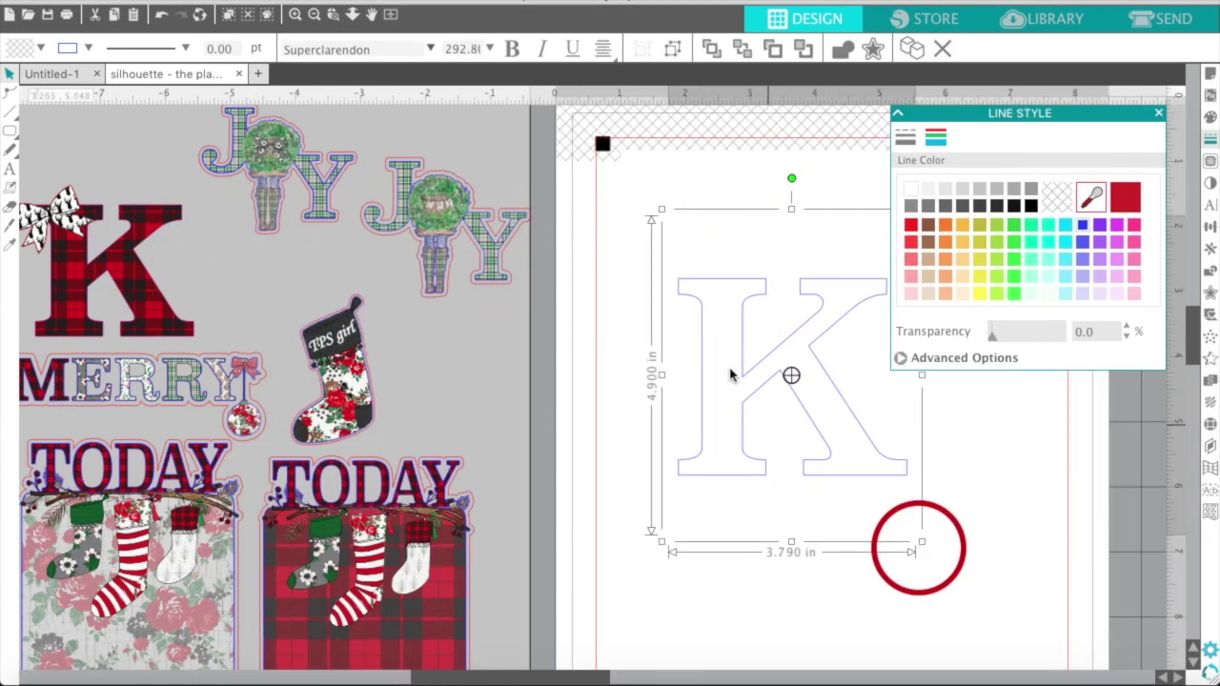
drag(689, 332, 646, 240)
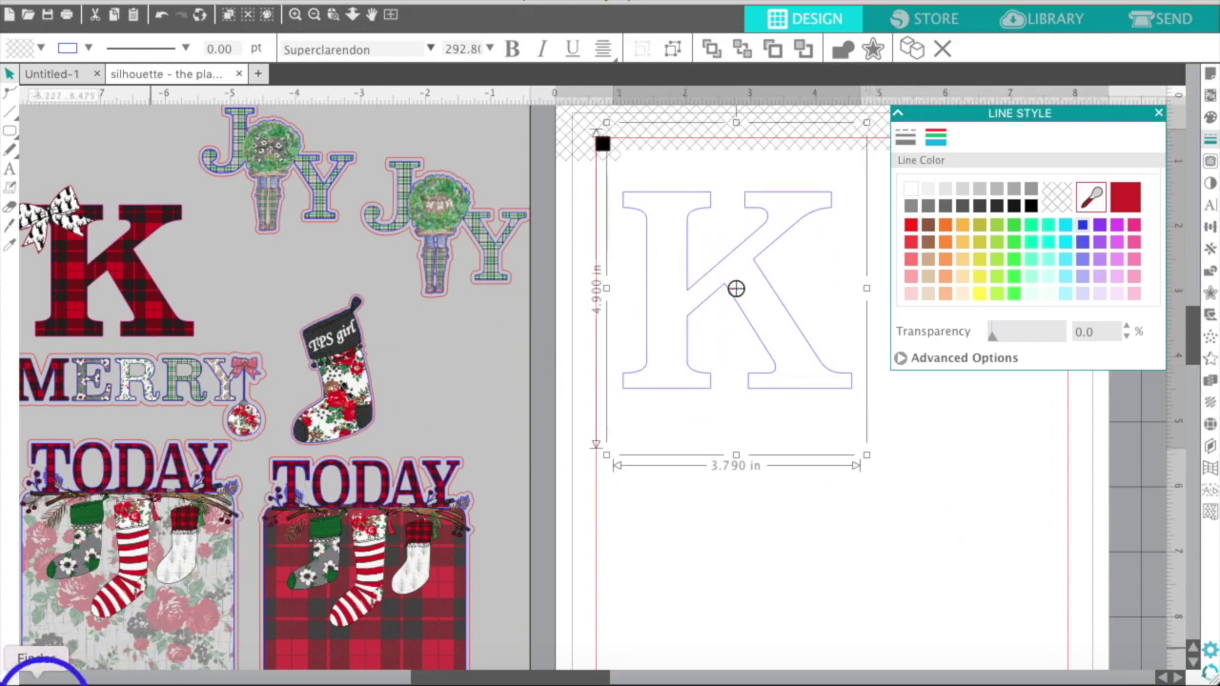
- Switch to Finder and fill the letter K with the buffulo Plaid.jpg pattern from the Christmas 2017 folder
click(38, 677)
drag(631, 466, 631, 466)
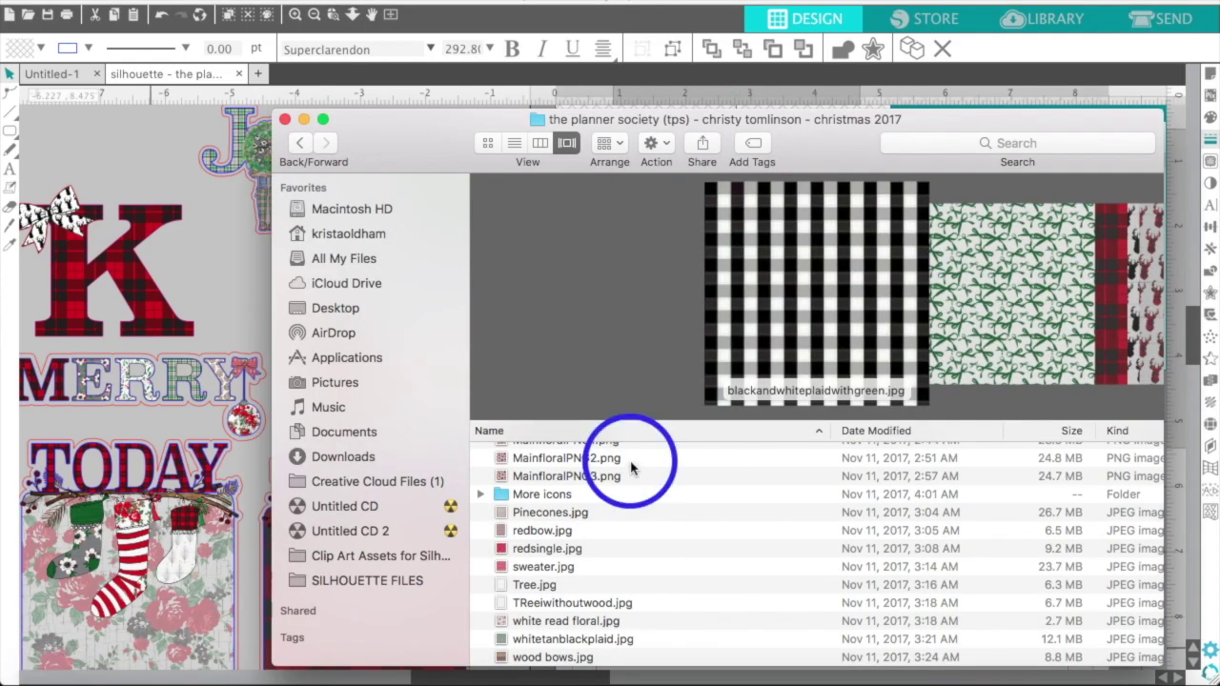
drag(403, 149, 867, 148)
scroll(1001, 534, up, 10)
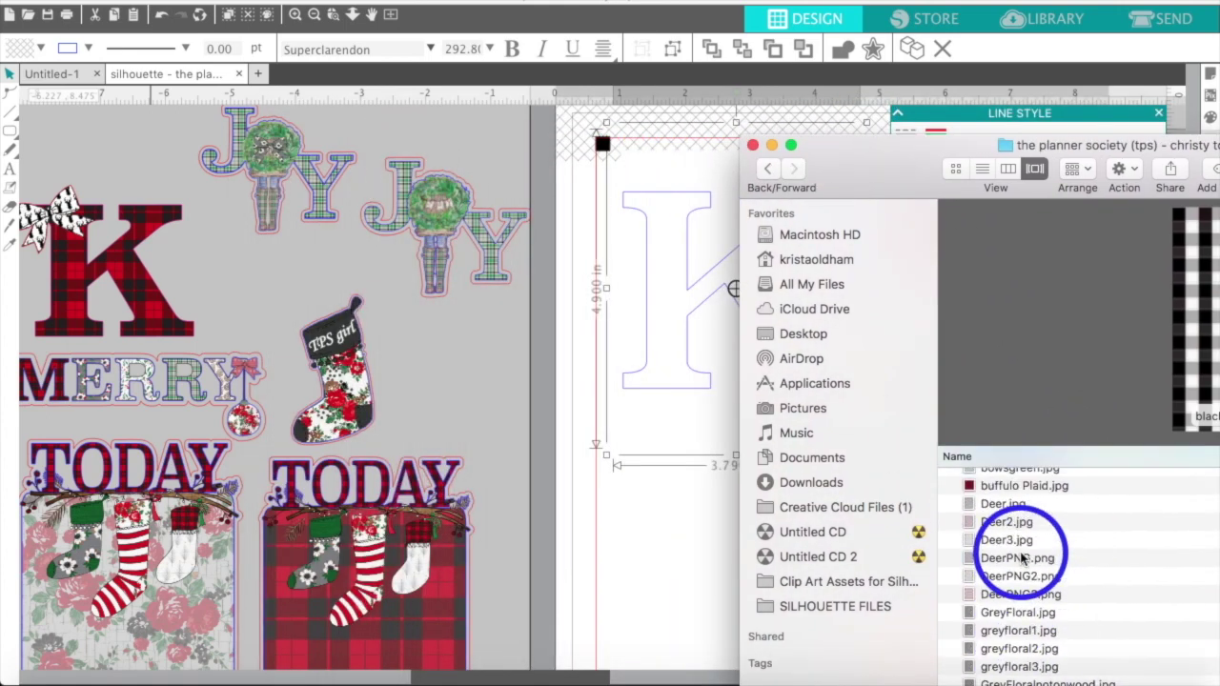
click(994, 519)
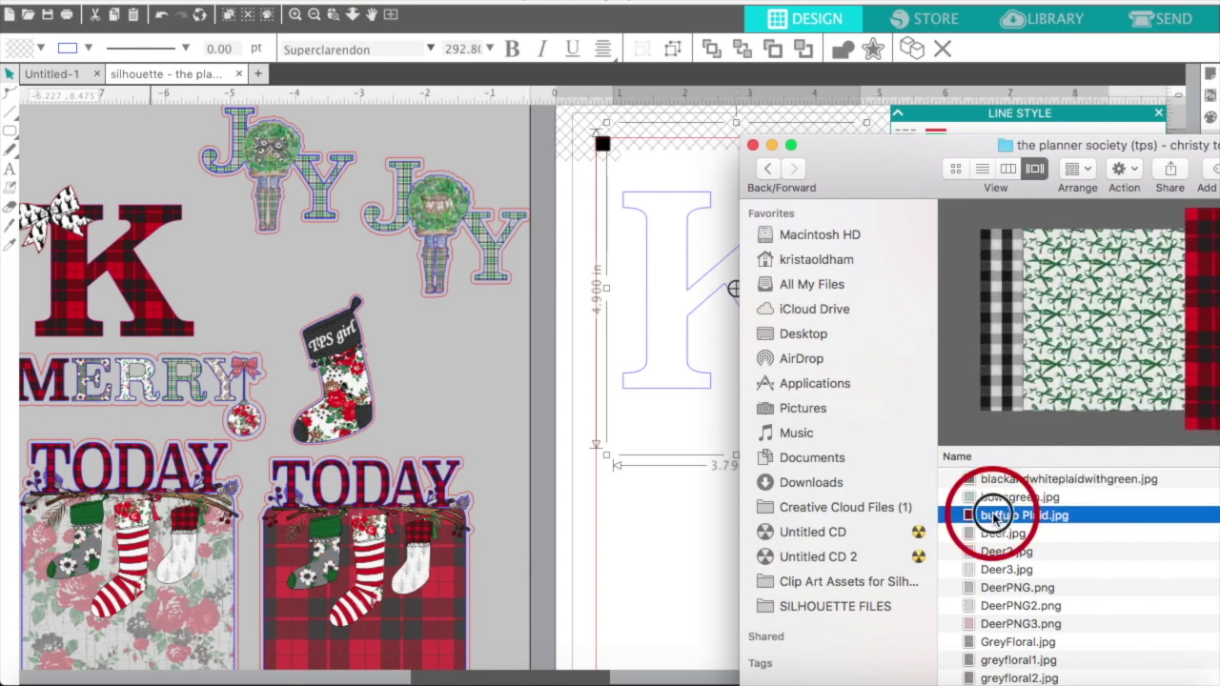
drag(994, 516, 667, 259)
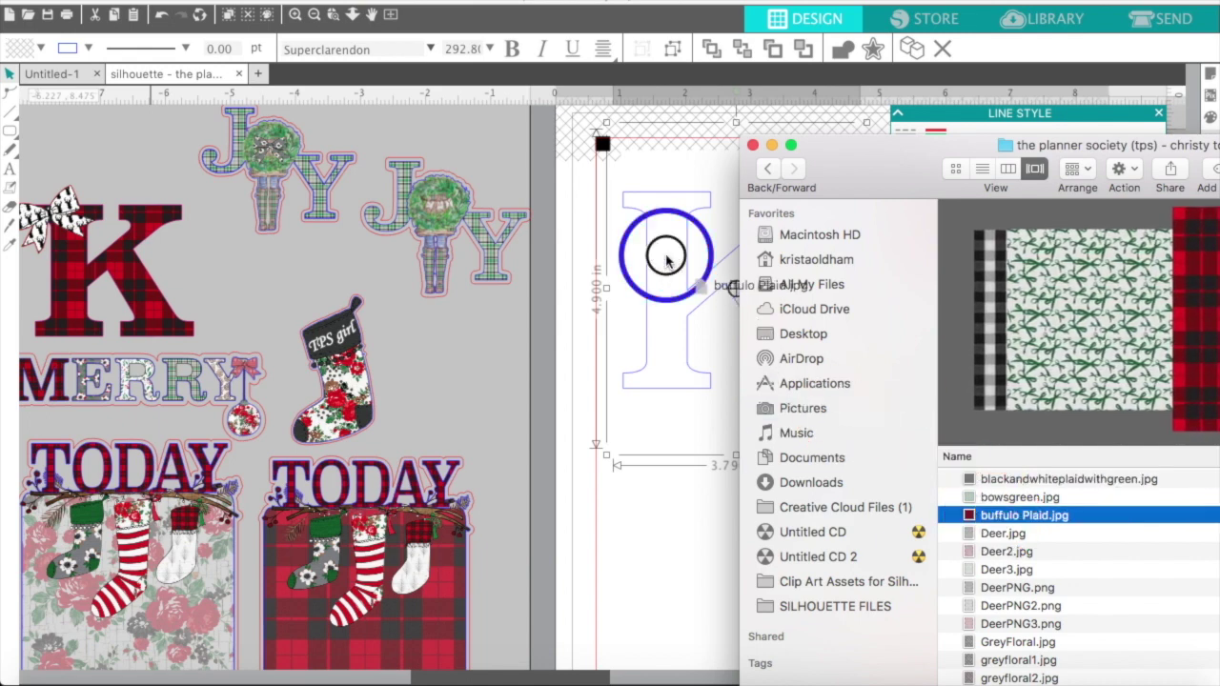
click(665, 258)
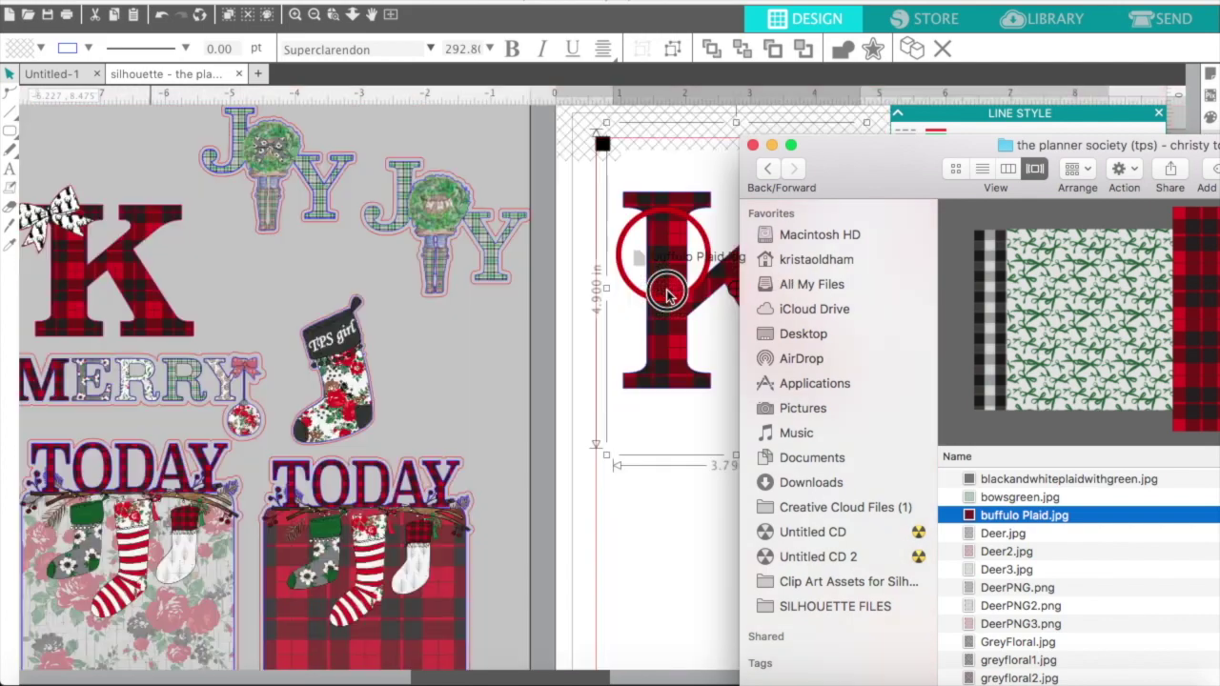
click(667, 294)
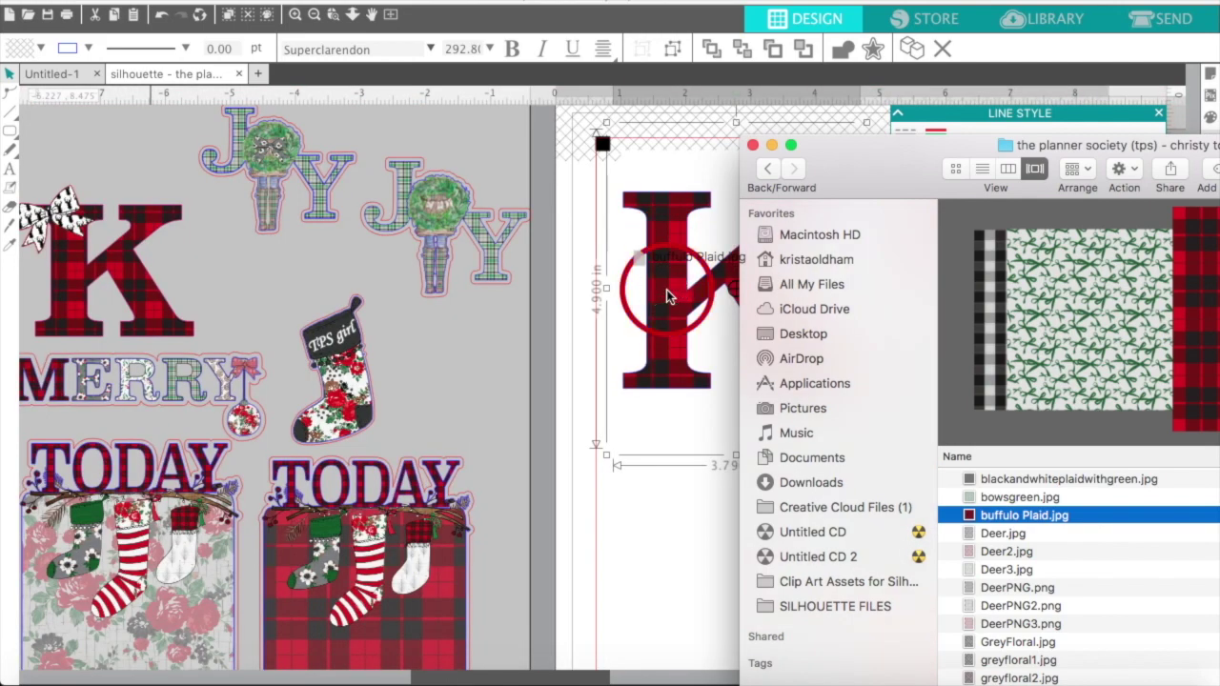
drag(667, 292, 689, 532)
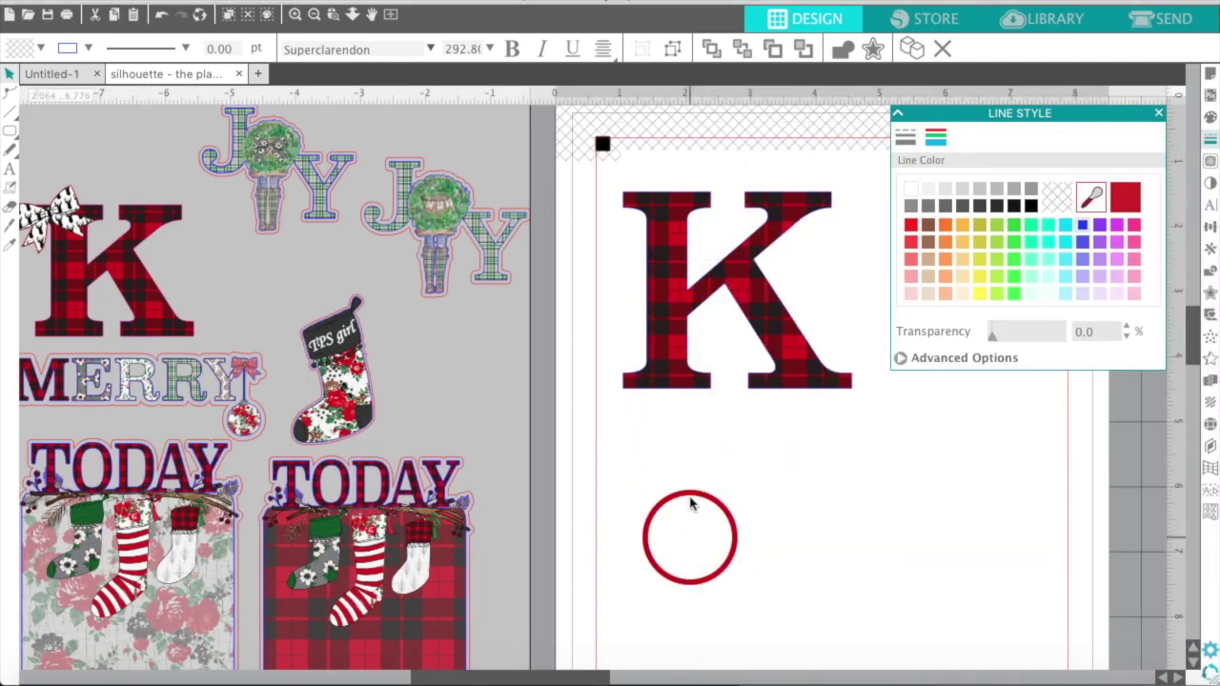
- Open the advanced pattern fill options for the plaid letter K, moving the overlapping line style settings aside
click(682, 280)
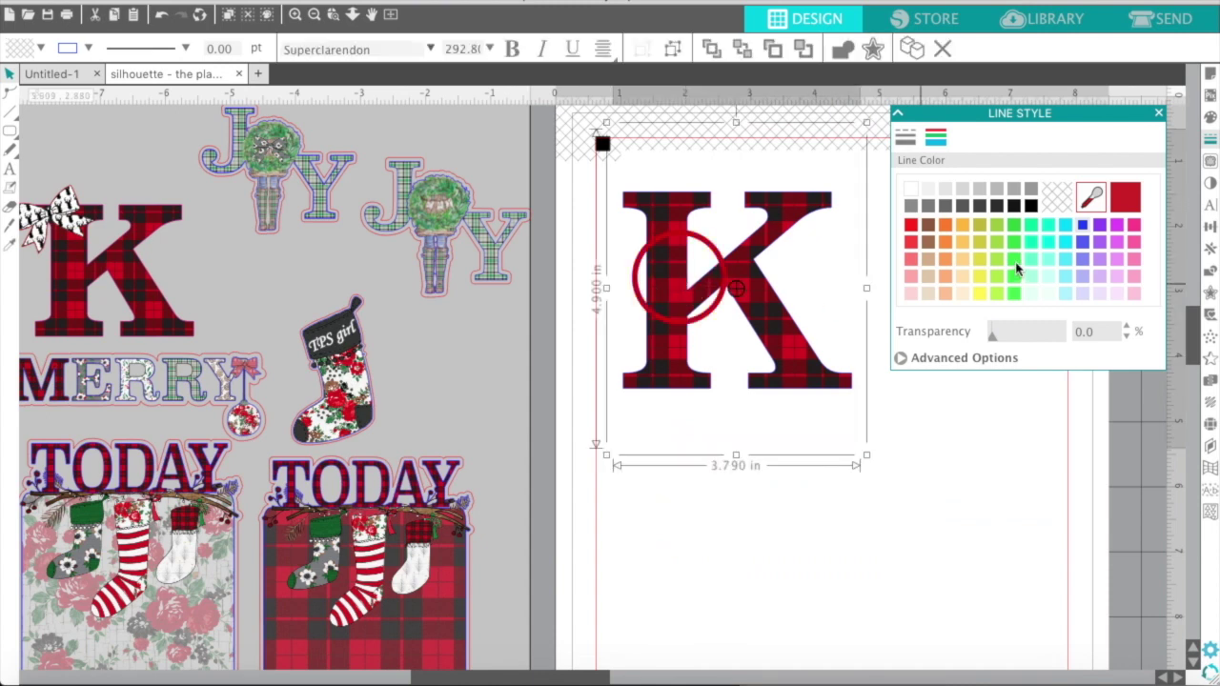
click(1203, 164)
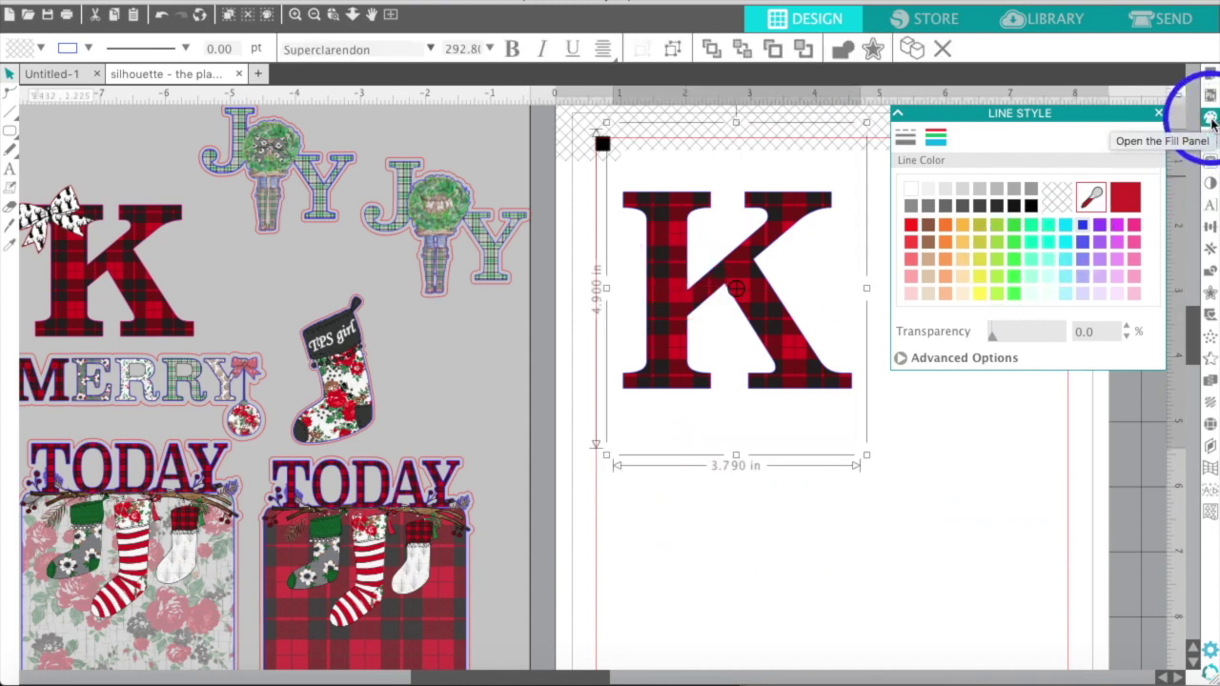
drag(1084, 111, 991, 424)
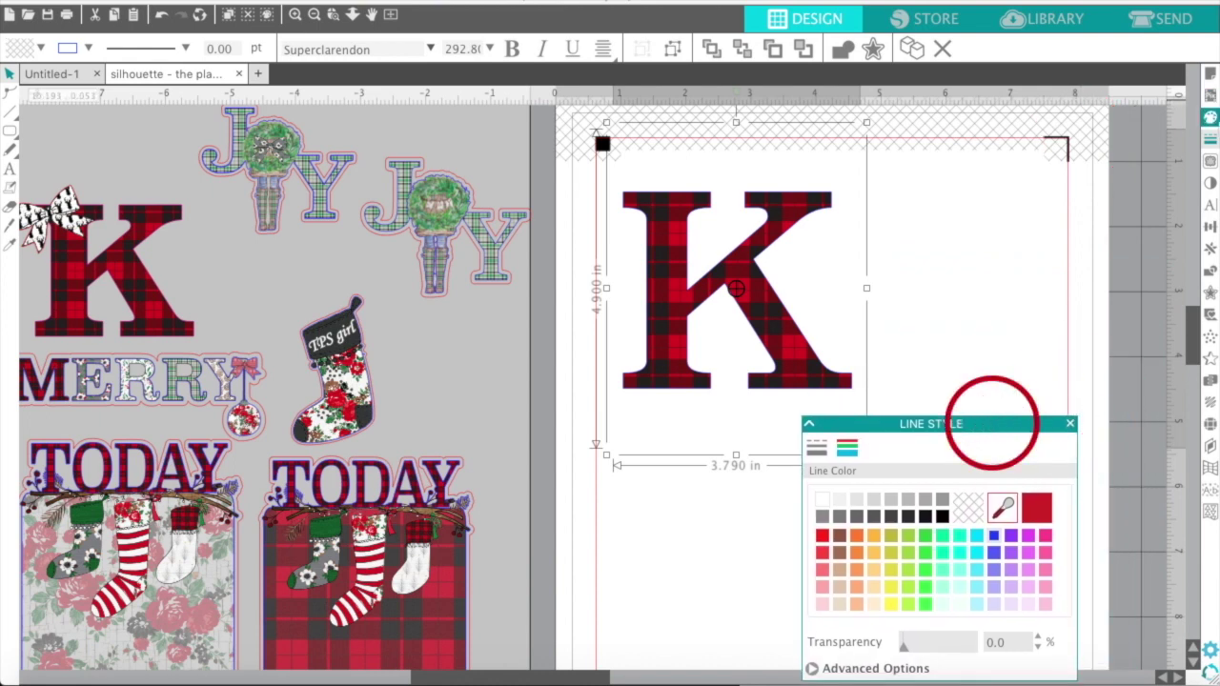
click(1207, 119)
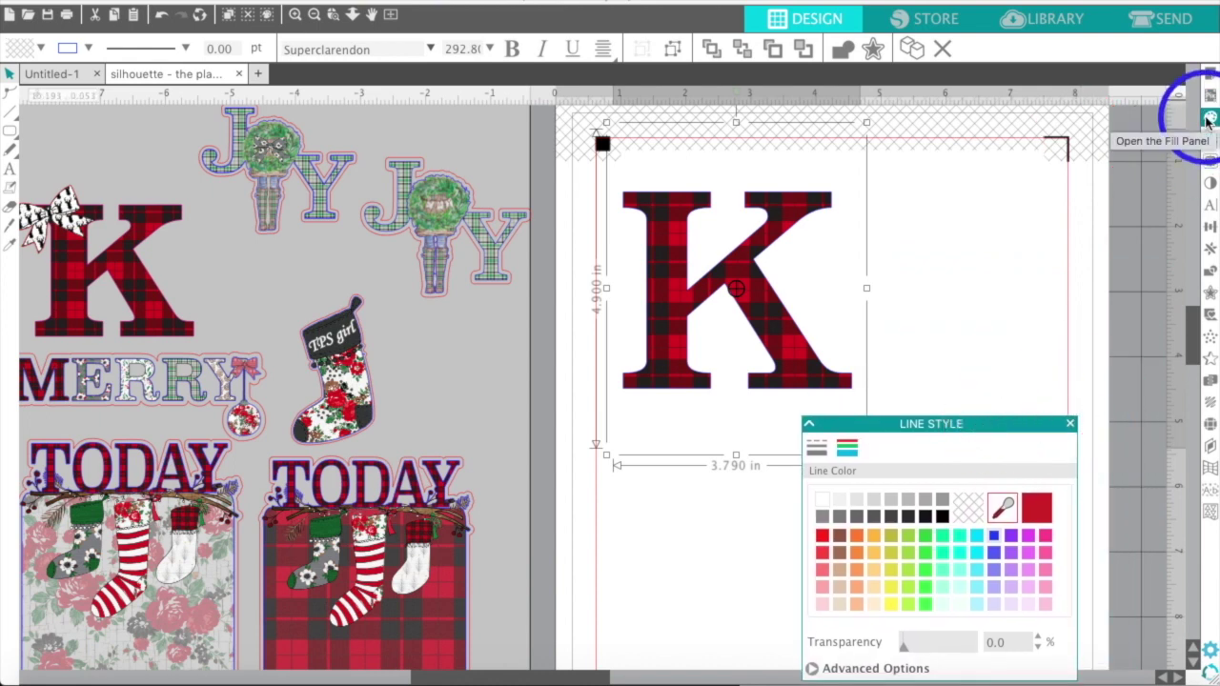
click(964, 140)
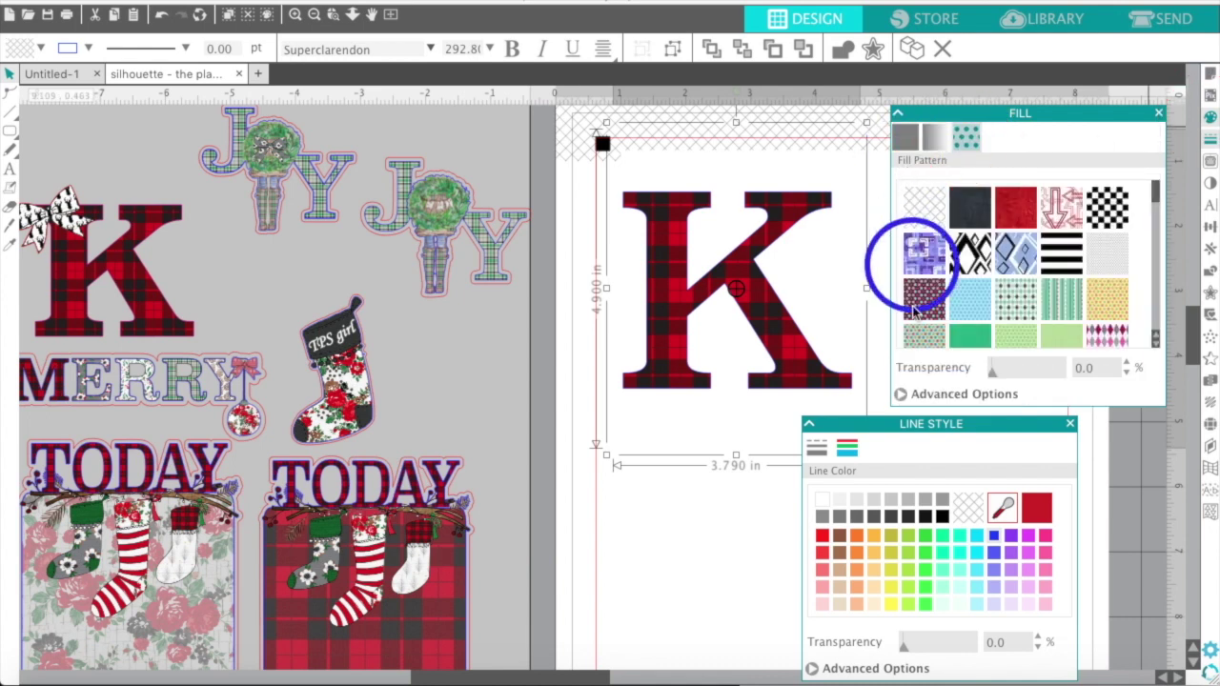
click(900, 395)
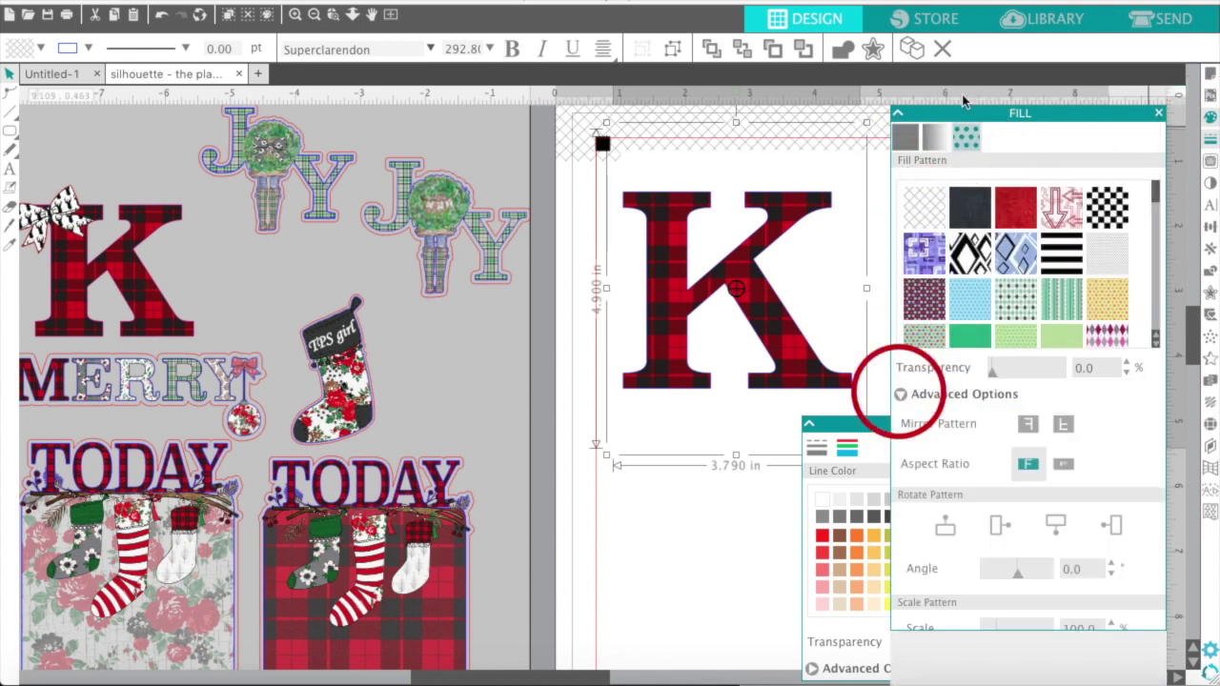
drag(961, 113, 961, 40)
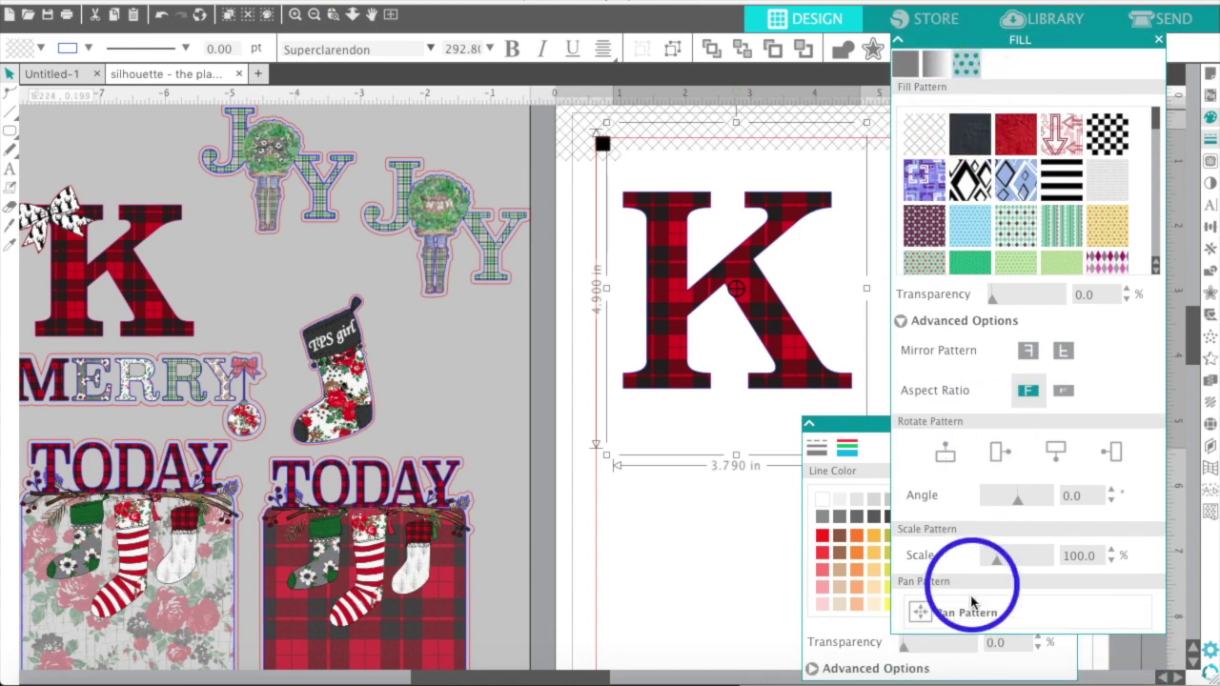
- Try scaling the K's plaid pattern up to 111%, and set the scale back to 100%
drag(996, 559, 1000, 567)
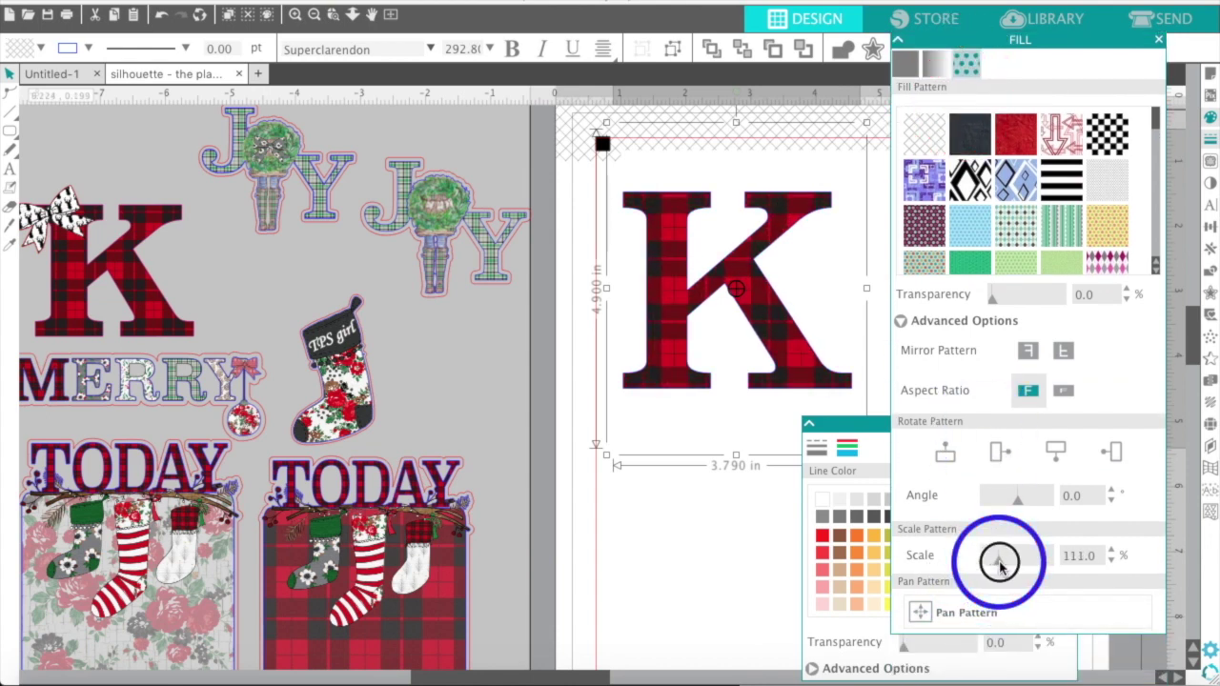
double_click(1080, 556)
text(1)
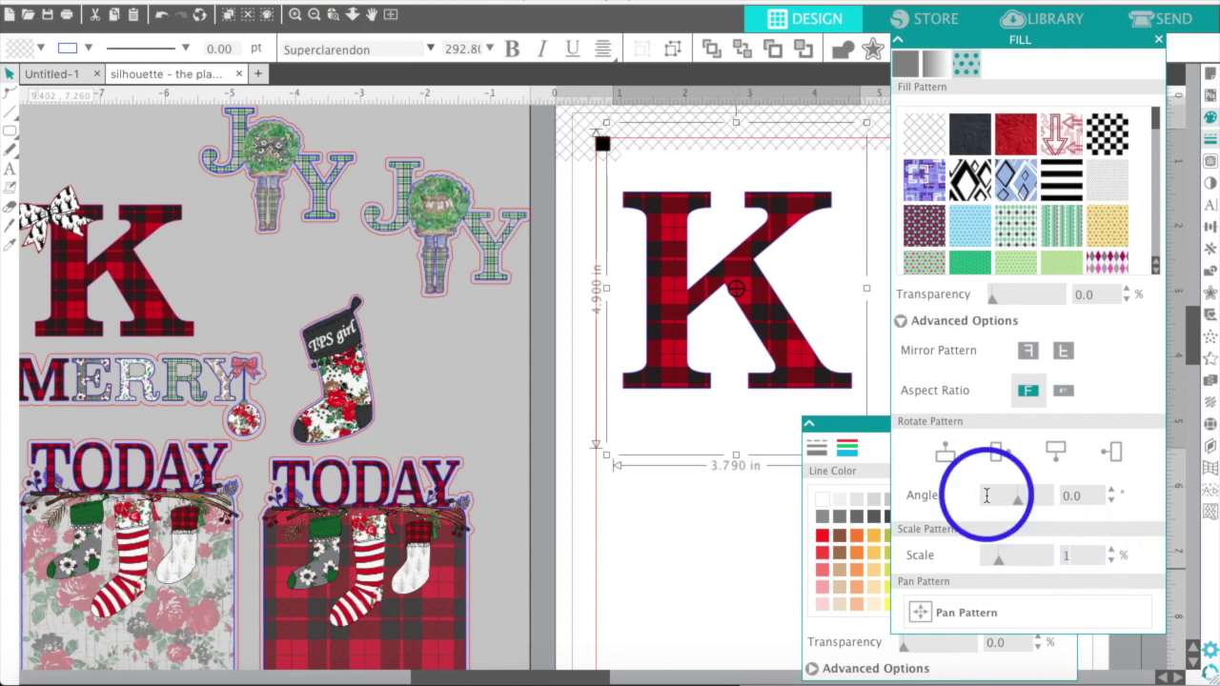
text(00)
key(Return)
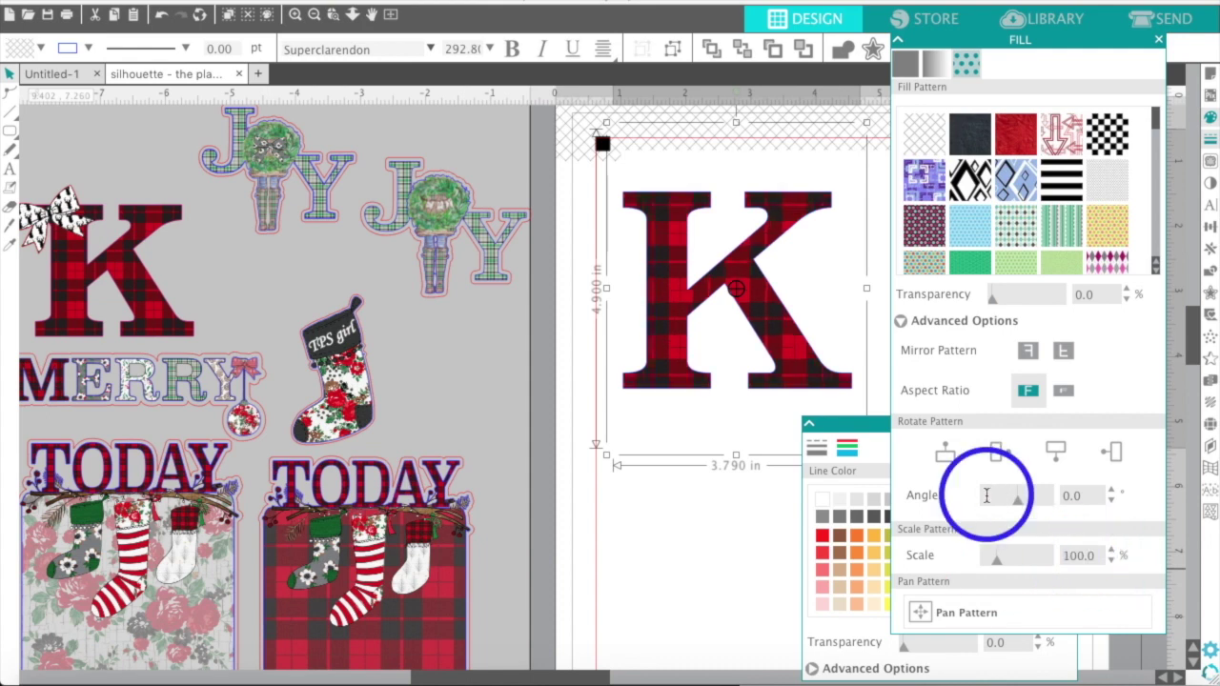
- Pan the plaid pattern slightly inside the letter K and finish panning
click(929, 613)
mouse_move(733, 290)
mouse_down()
mouse_move(755, 290)
mouse_move(740, 286)
mouse_up()
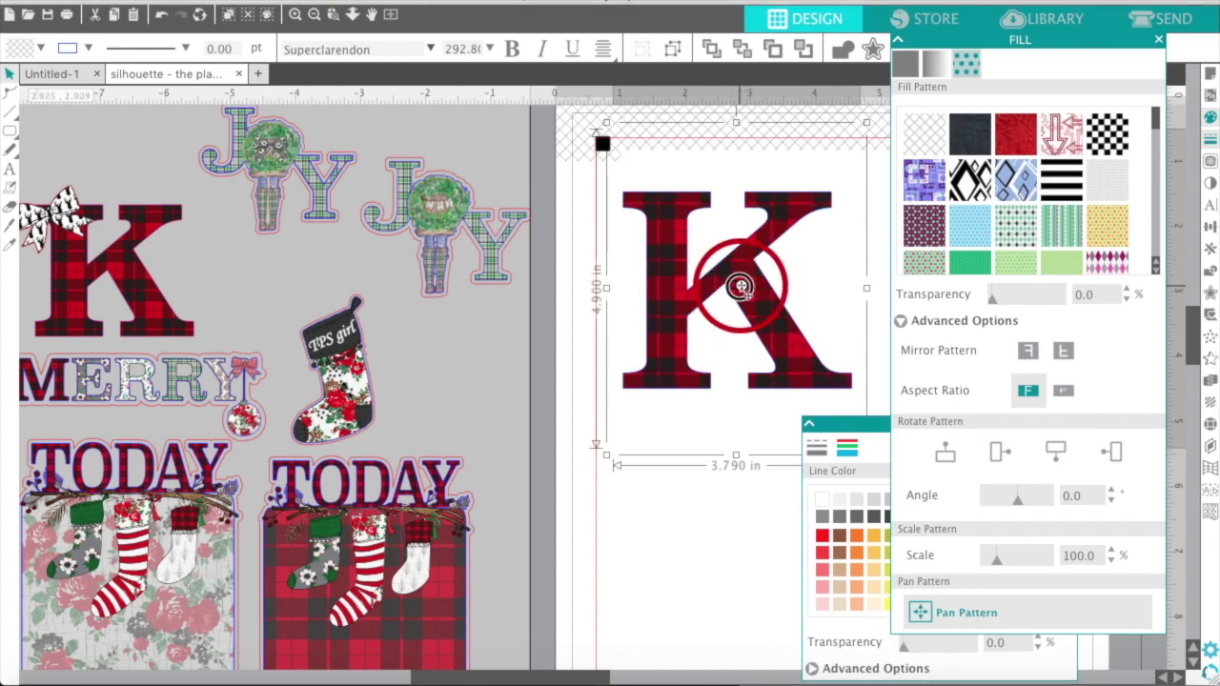
click(694, 519)
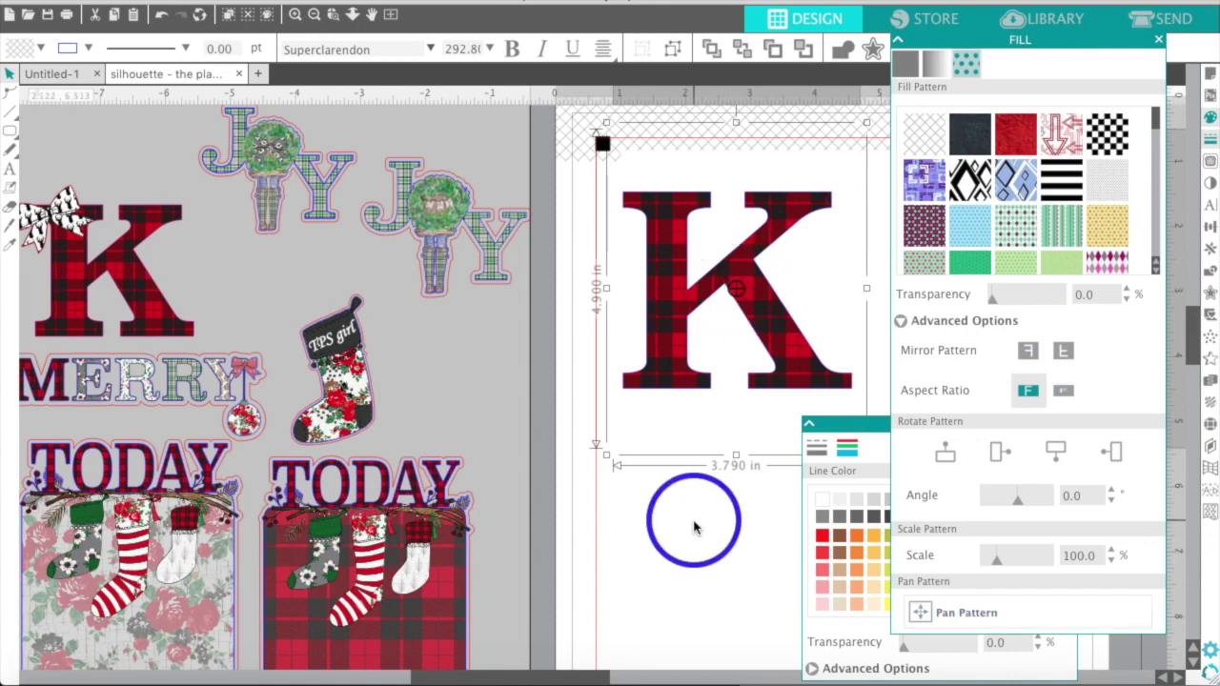
- Switch to Finder and place christmas17_bow8.png from the Icons folder on the page below the letter K
click(482, 266)
key(super+Tab)
click(1034, 618)
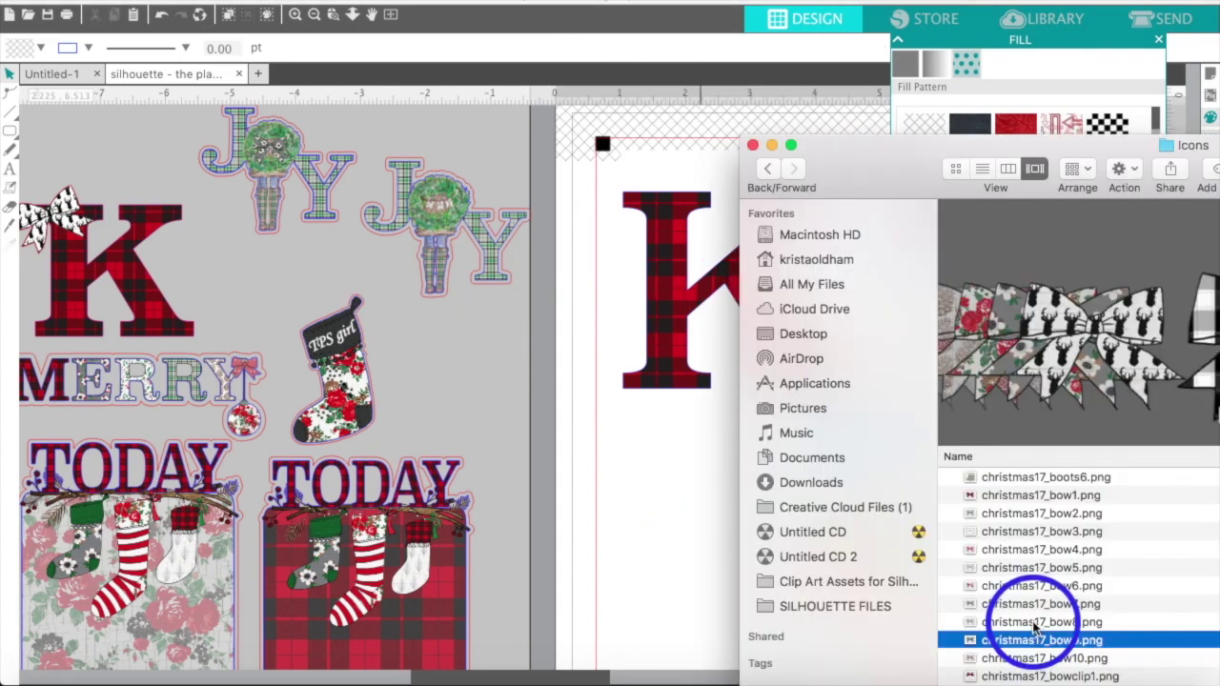
drag(1034, 624, 643, 478)
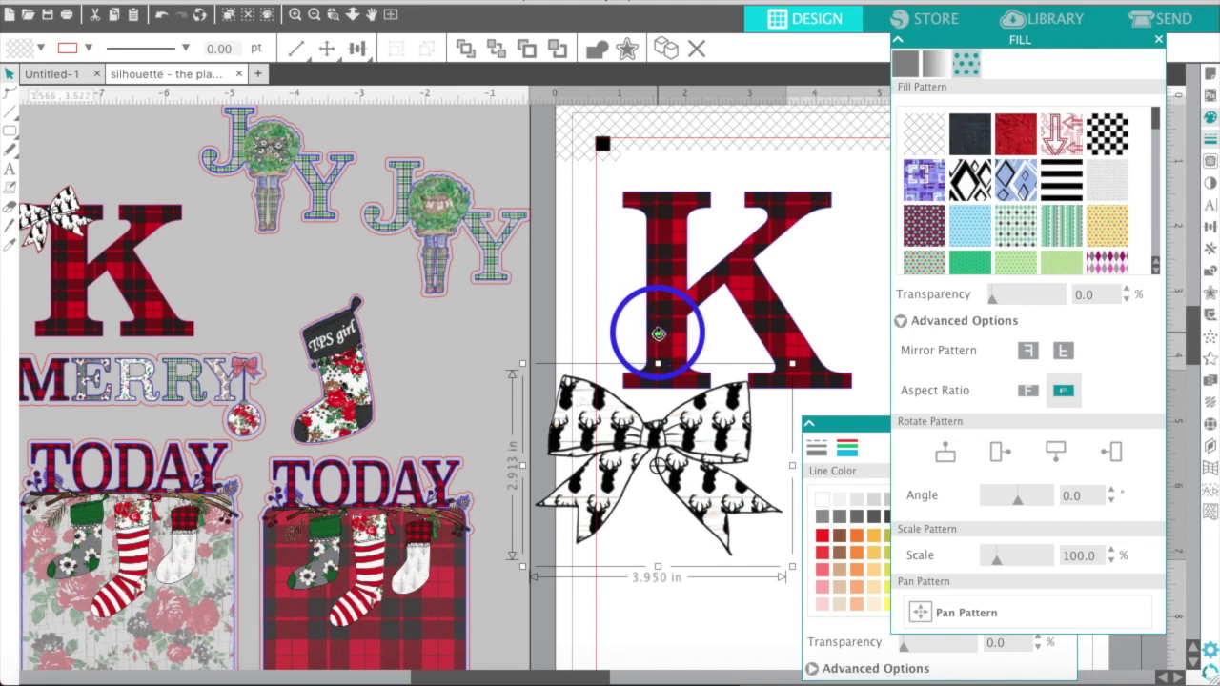
- Rotate the bow about 30° counterclockwise and shrink it proportionally to about 1.76 in wide
drag(658, 334, 591, 350)
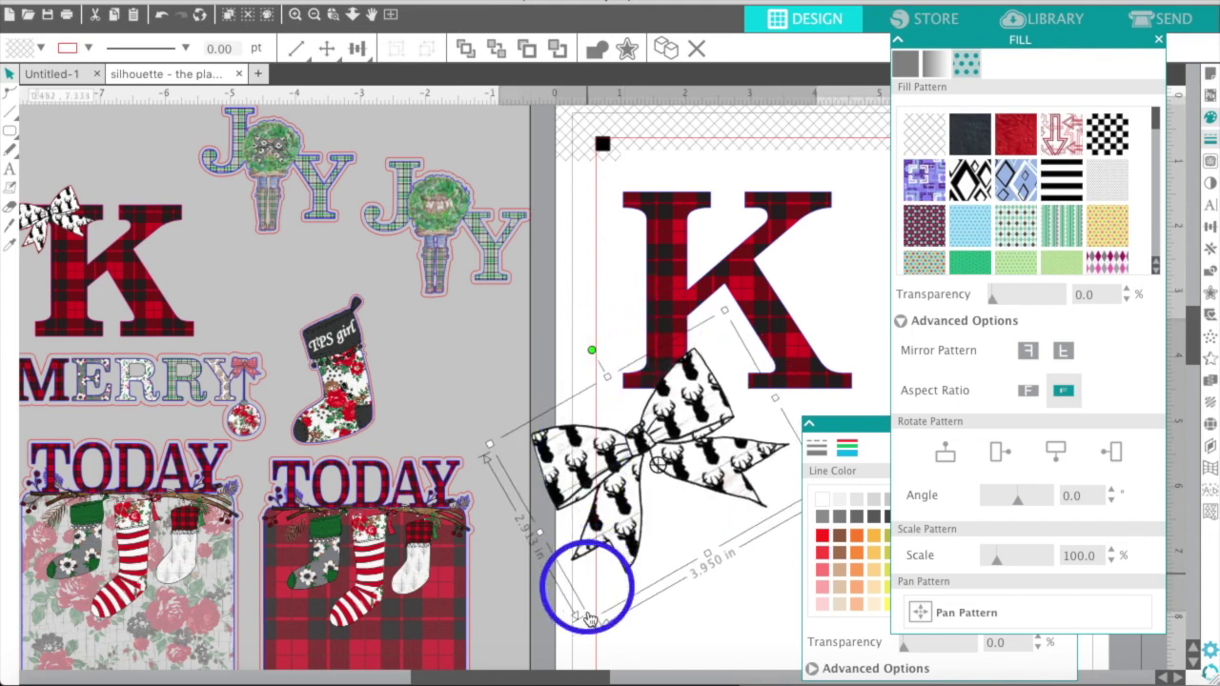
click(591, 621)
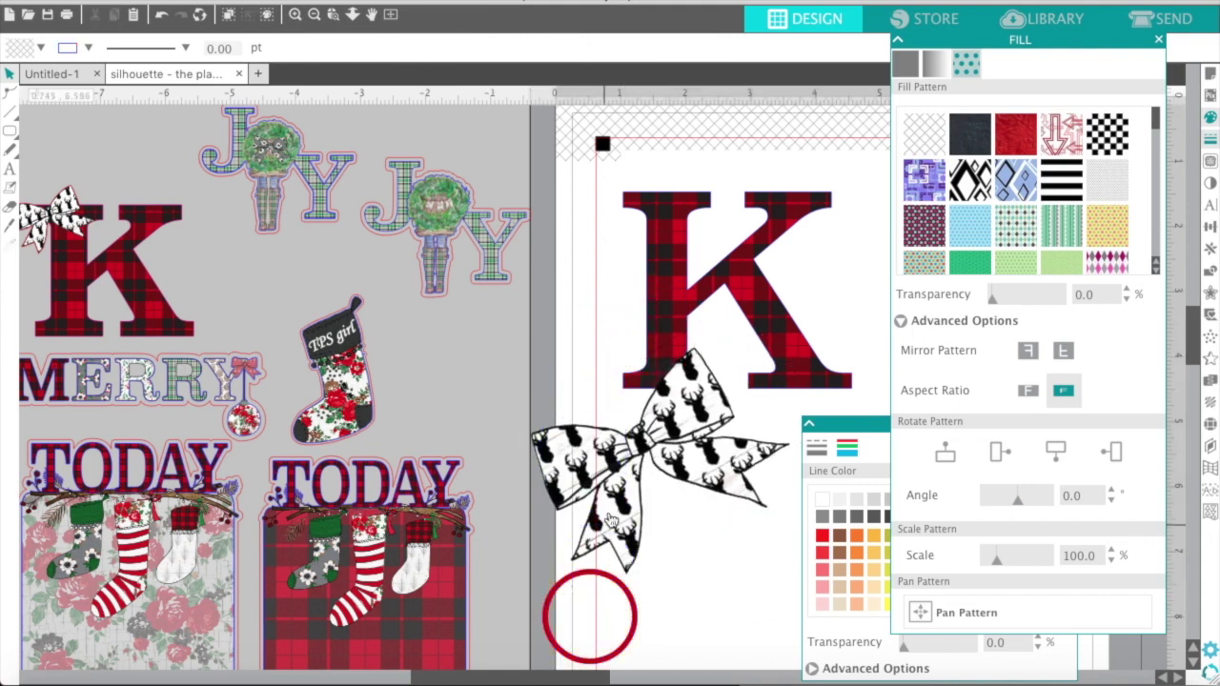
click(611, 555)
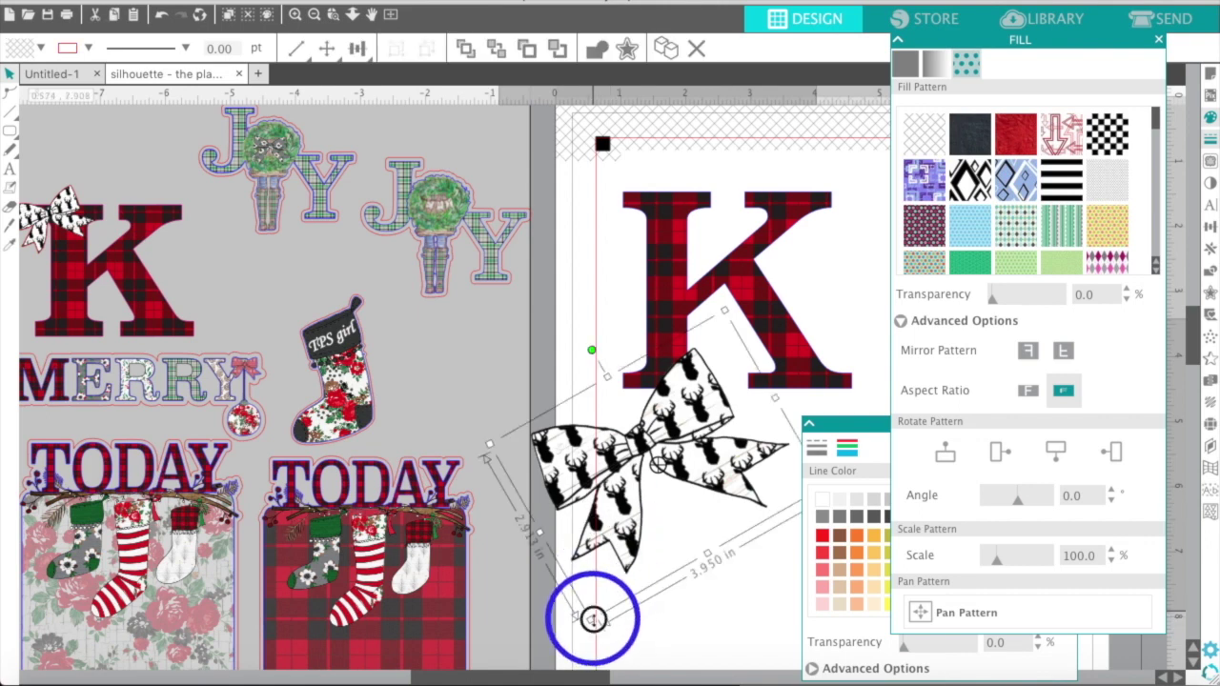
drag(593, 620, 657, 460)
- Place the bow over the K's upper-left corner and group it with the letter
click(655, 364)
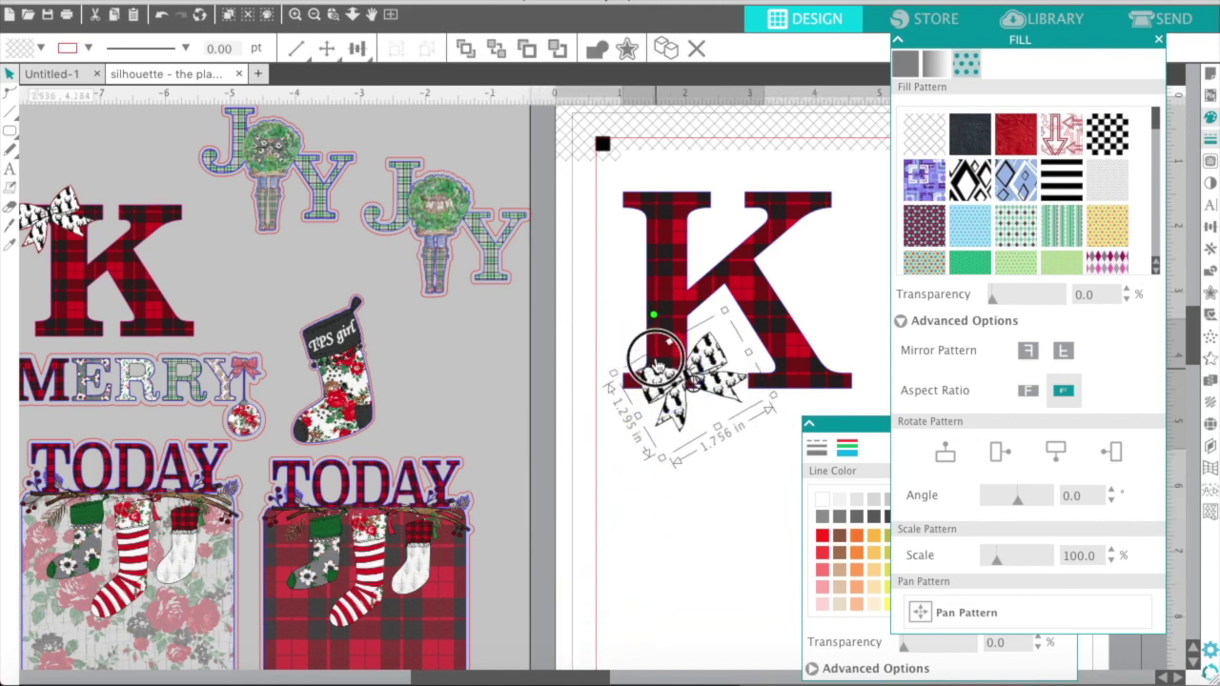
drag(655, 364, 611, 204)
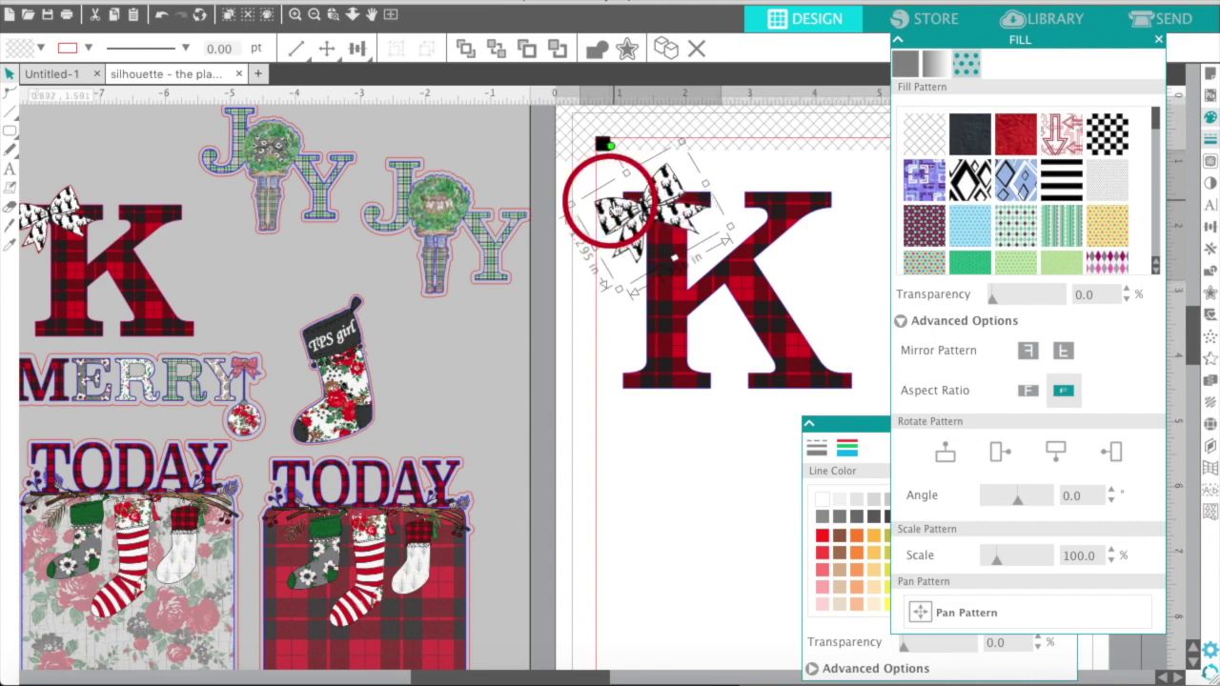
click(585, 181)
click(731, 346)
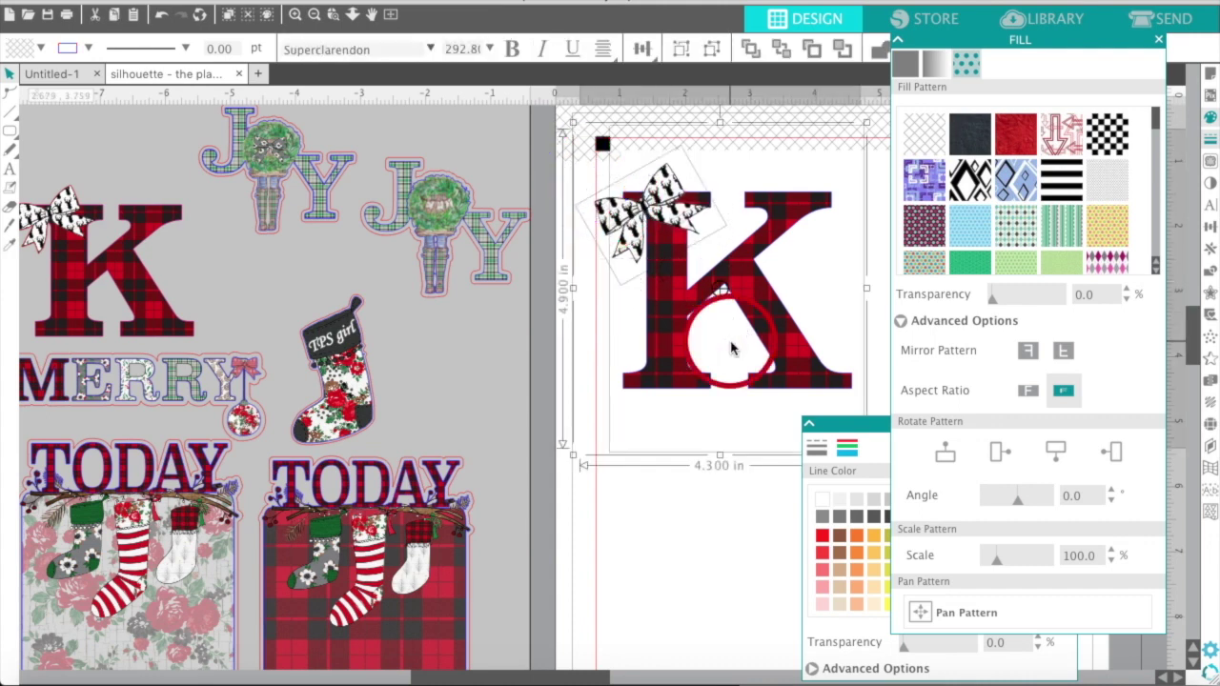
right_click(653, 327)
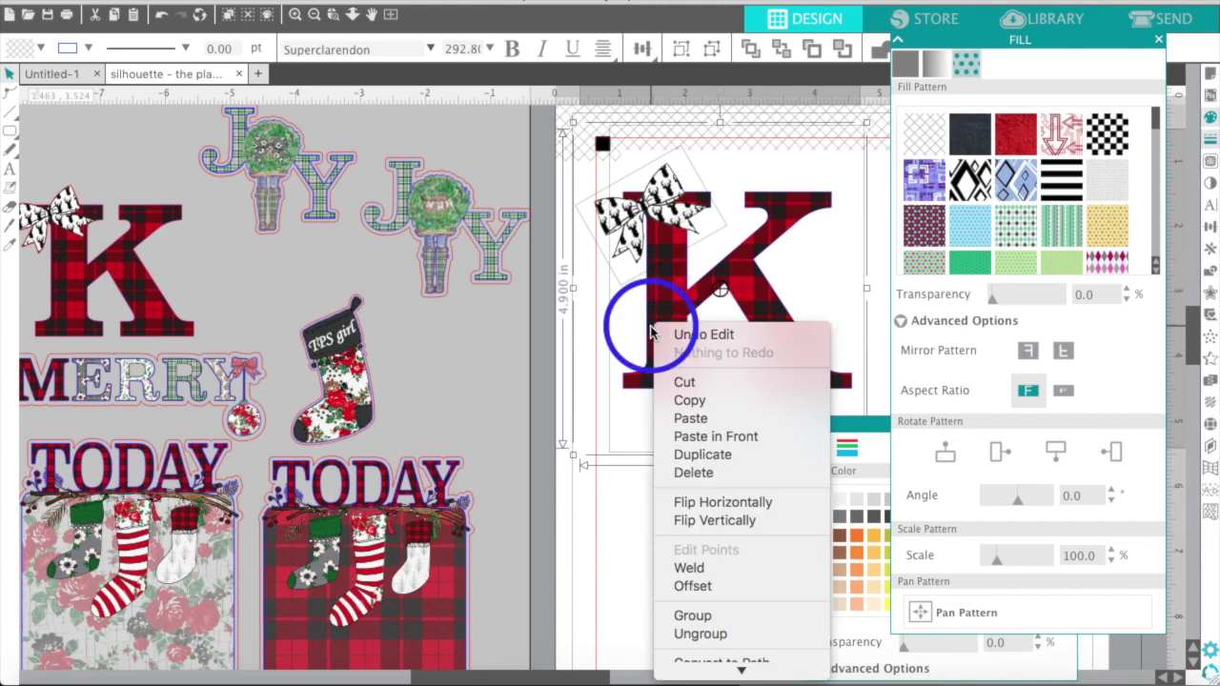
click(709, 616)
click(705, 548)
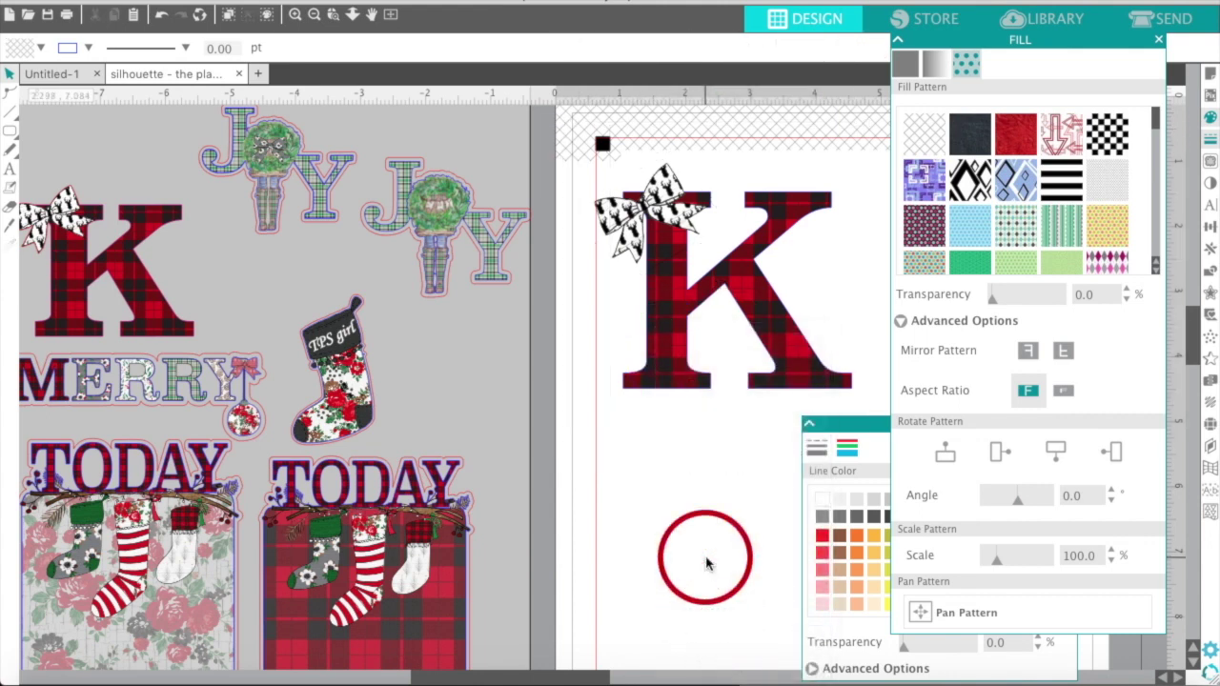
- Move the grouped K and bow slightly down and right, away from the page's registration mark
scroll(706, 564, right, 3)
scroll(705, 564, right, 2)
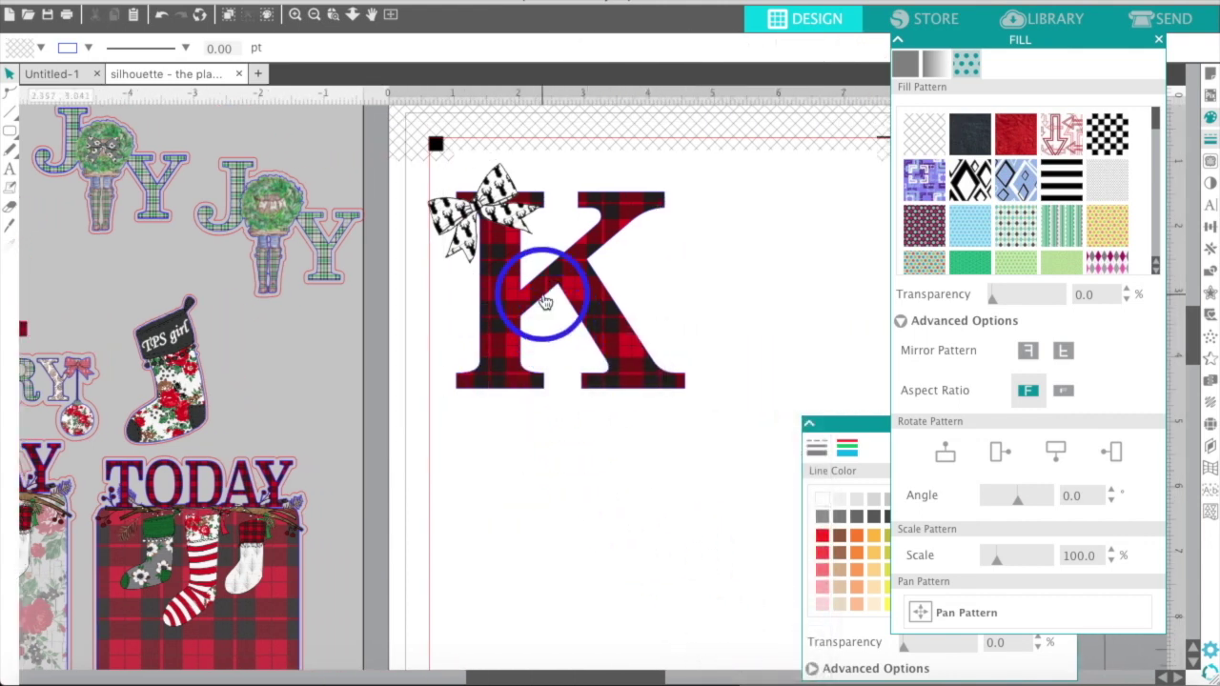
drag(557, 297, 589, 346)
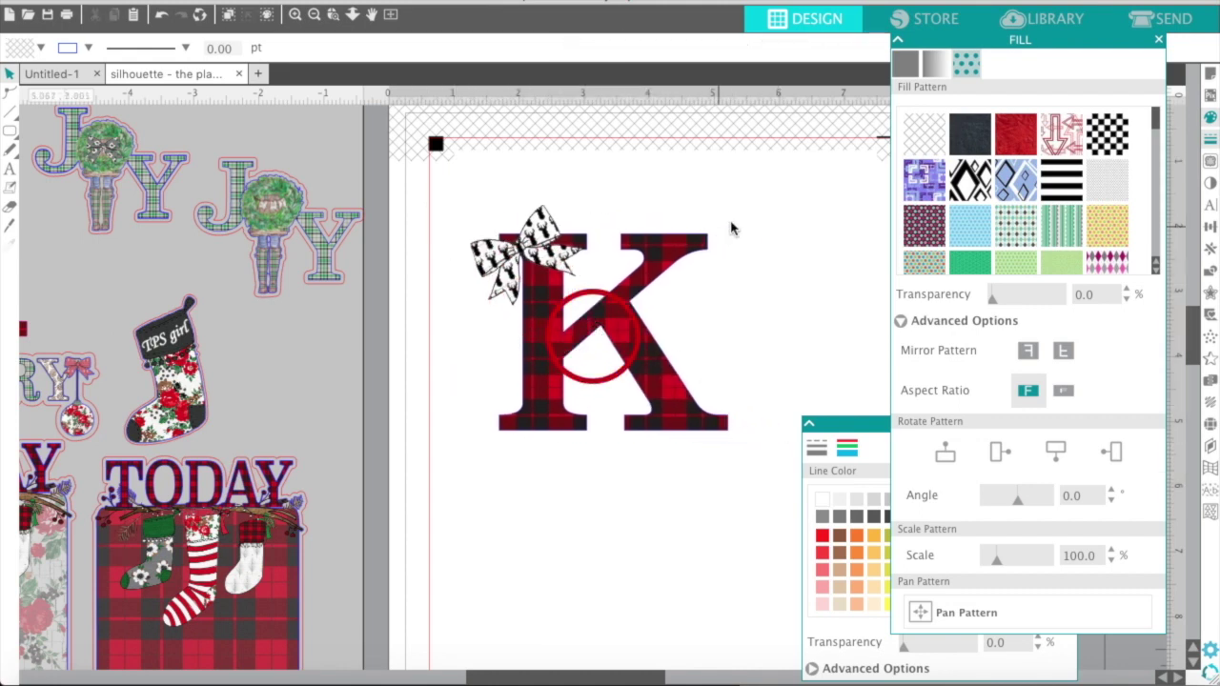
click(879, 230)
- Trace the outer edge of the K with its bow, using a trace threshold of 100%
click(1210, 118)
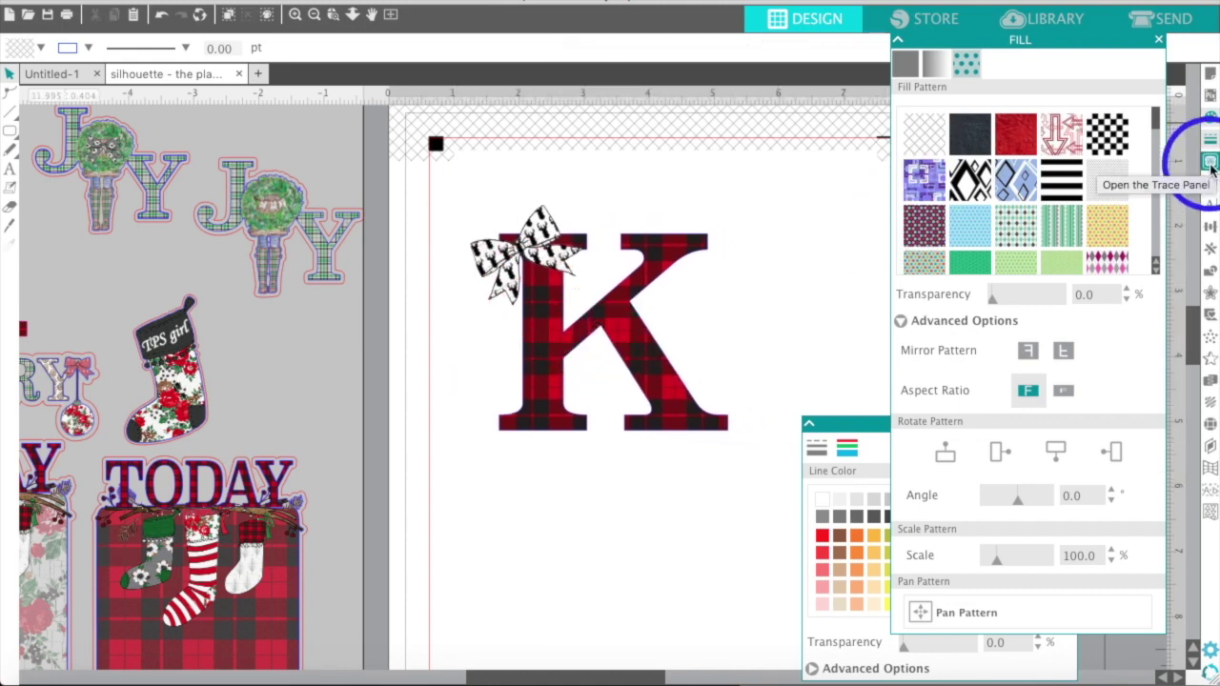
click(1210, 164)
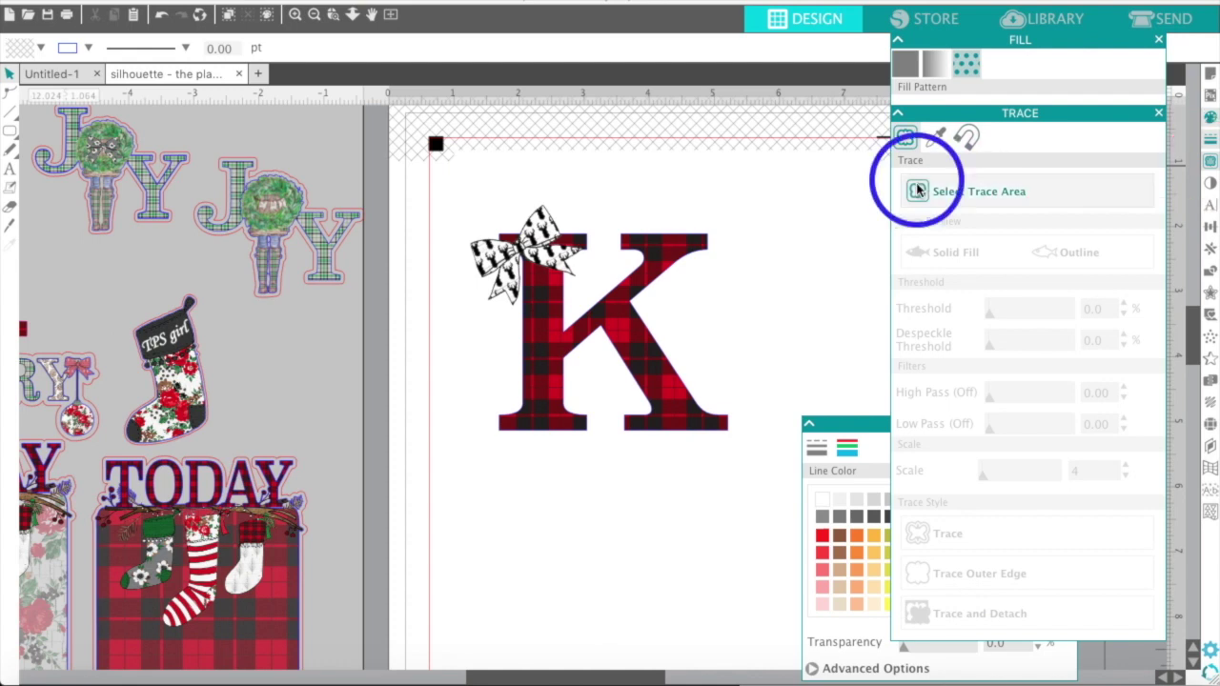
click(916, 191)
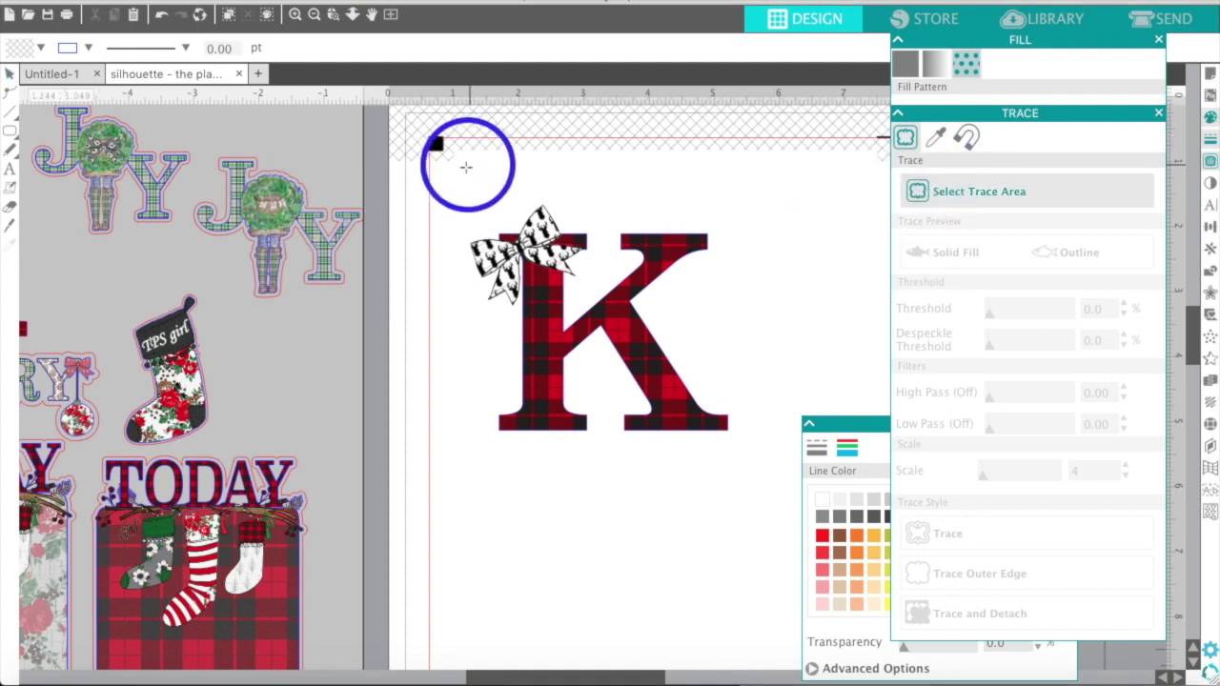
mouse_move(467, 191)
mouse_down()
mouse_move(580, 286)
mouse_move(768, 489)
mouse_up()
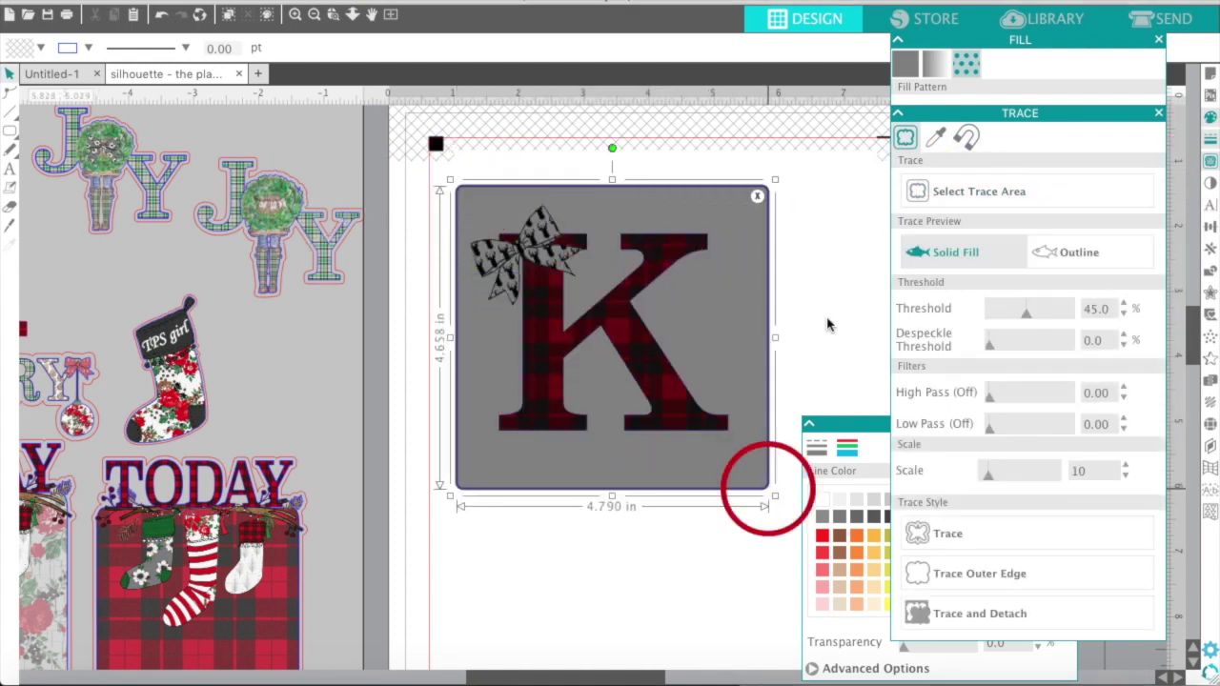
click(1025, 316)
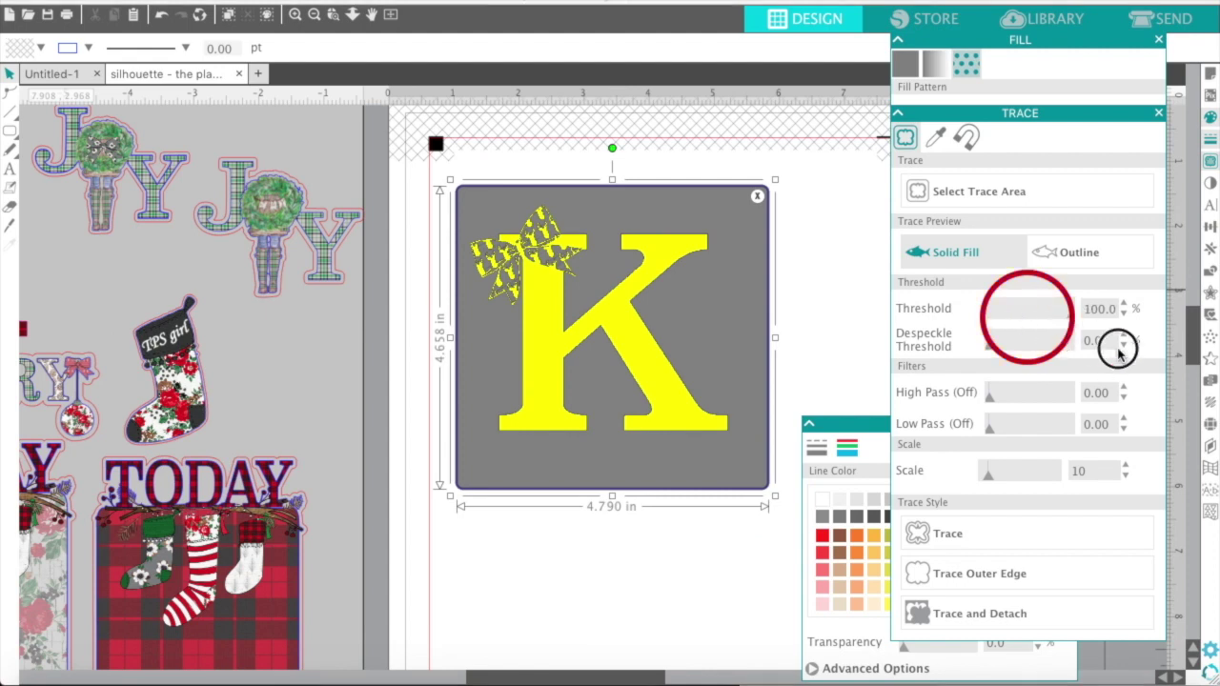
click(953, 572)
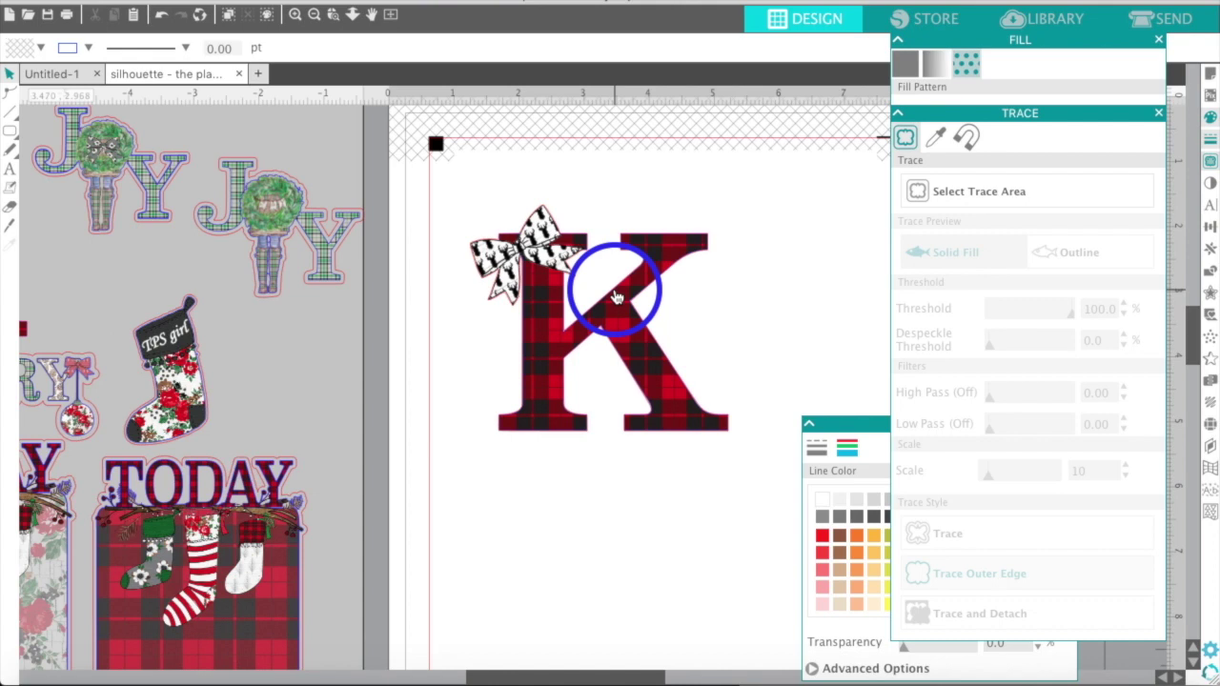
- Group the K and bow with the traced cut line, and move the group off the page to the right
drag(469, 181, 644, 377)
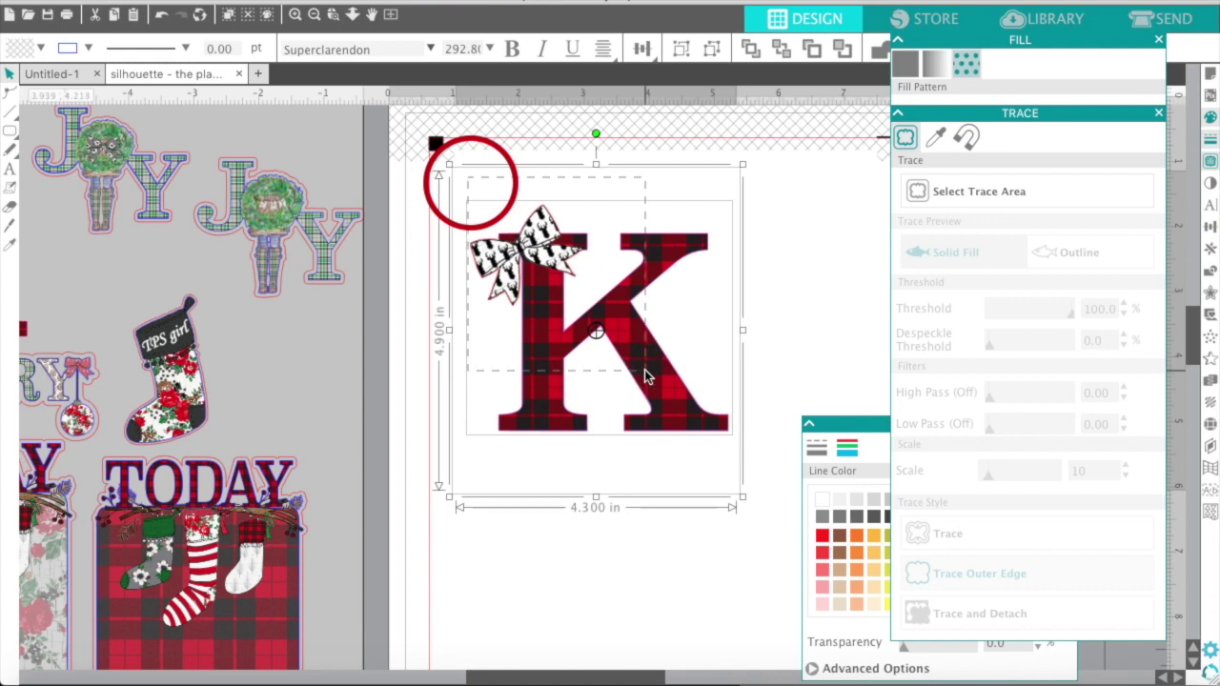
right_click(644, 377)
click(686, 664)
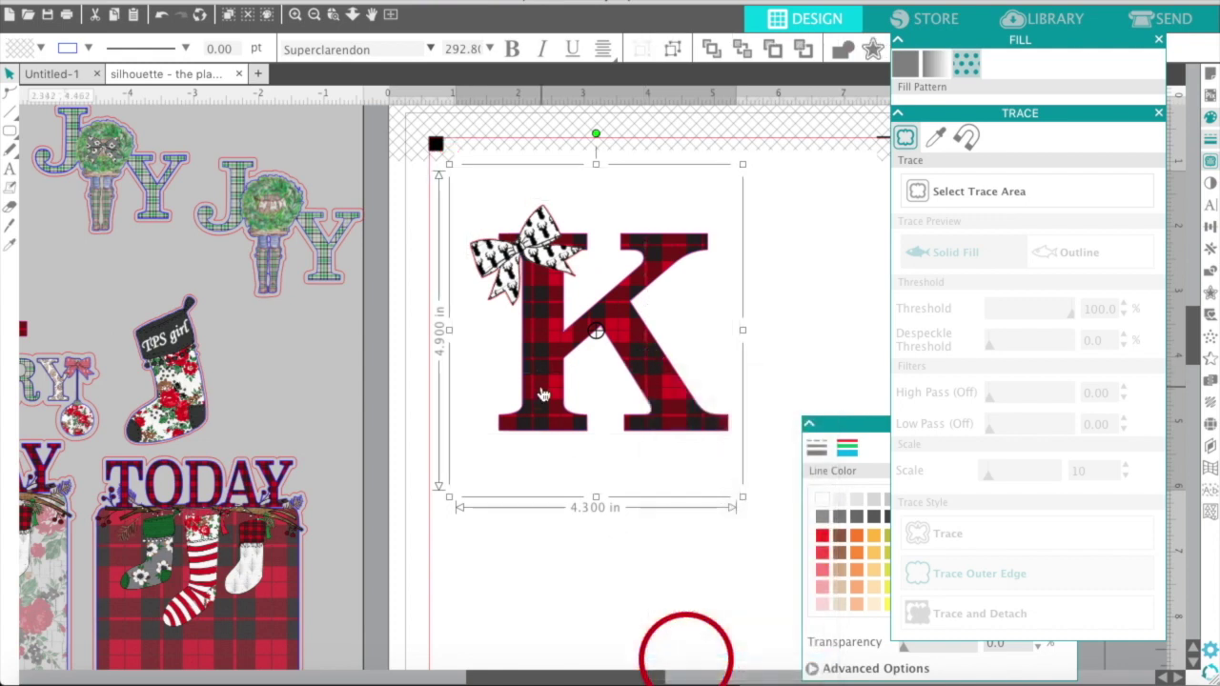
mouse_move(544, 353)
mouse_down()
mouse_move(825, 413)
mouse_move(1038, 365)
mouse_up()
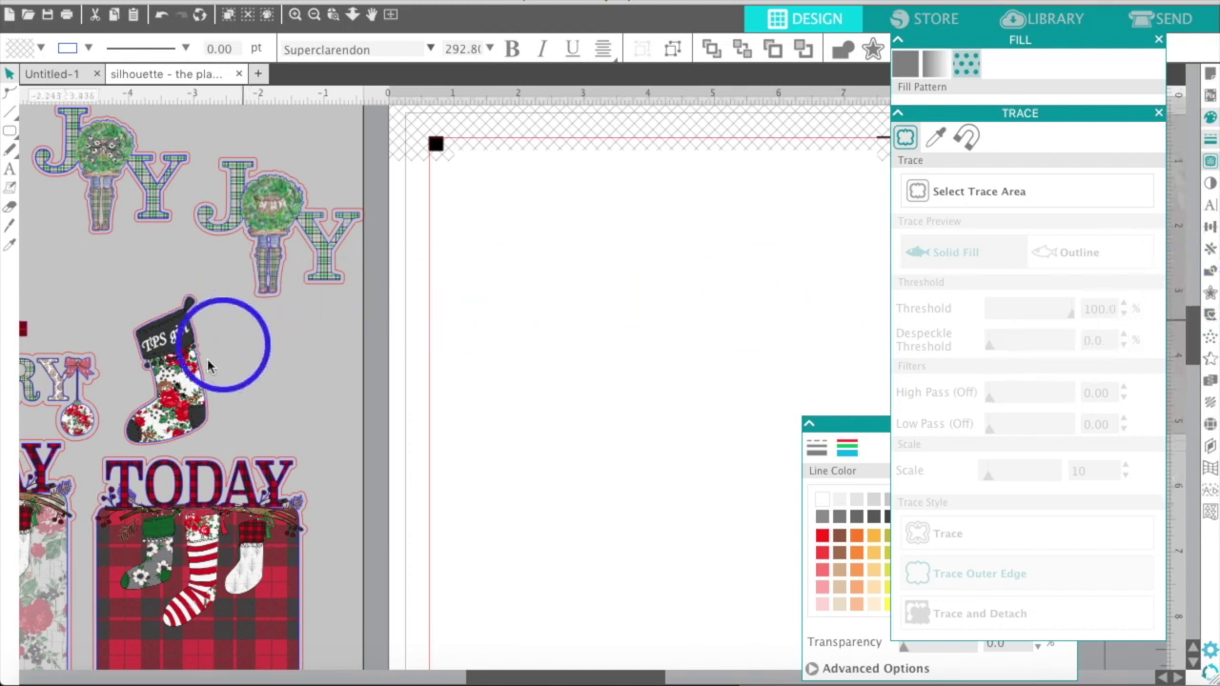
- Switch to Finder and locate the christmas17_stocking images in the Icons folder
click(166, 376)
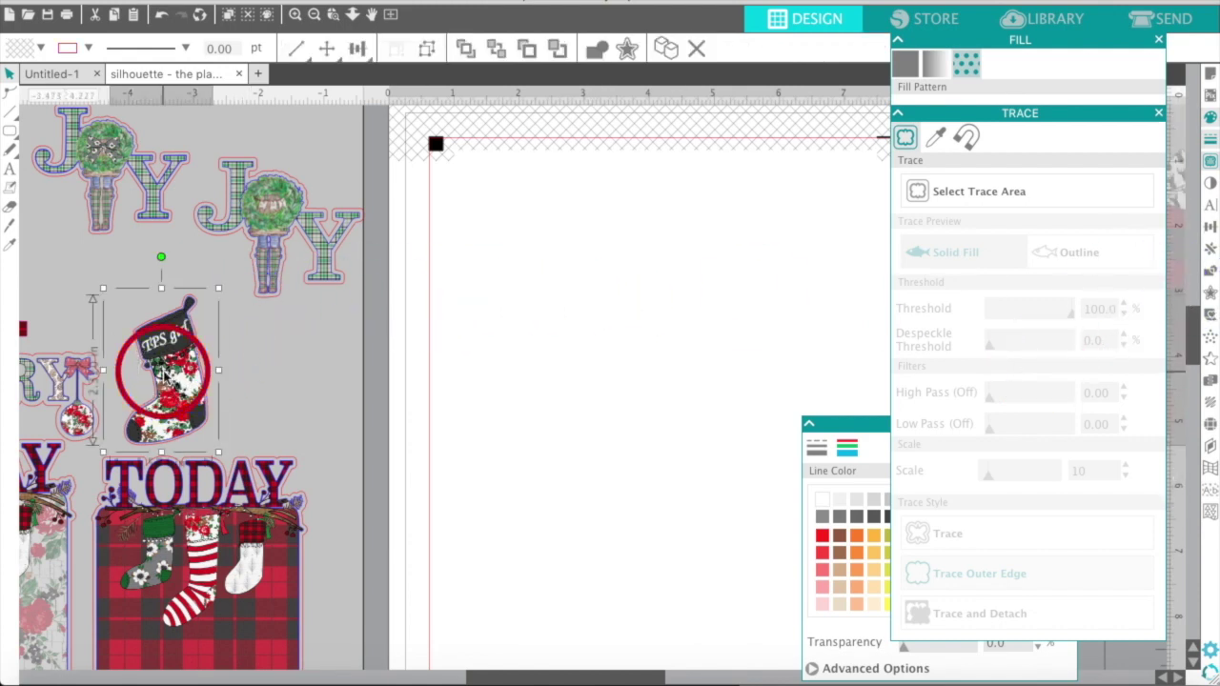
click(301, 366)
click(36, 681)
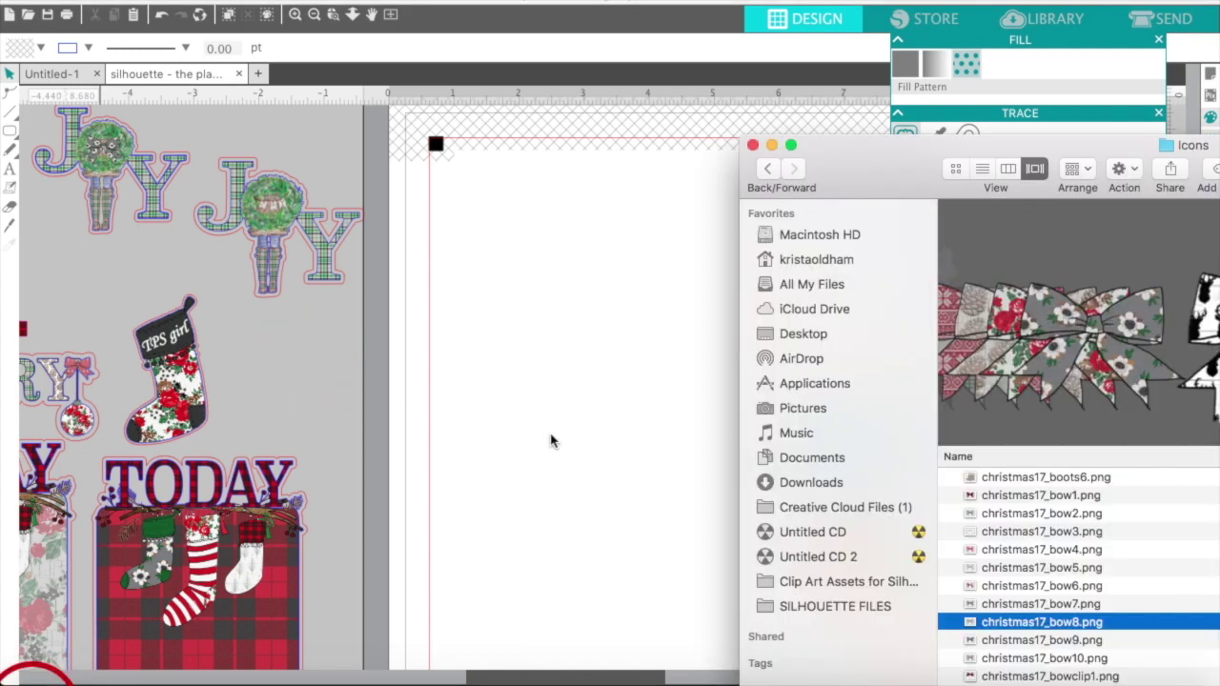
scroll(1075, 581, down, 15)
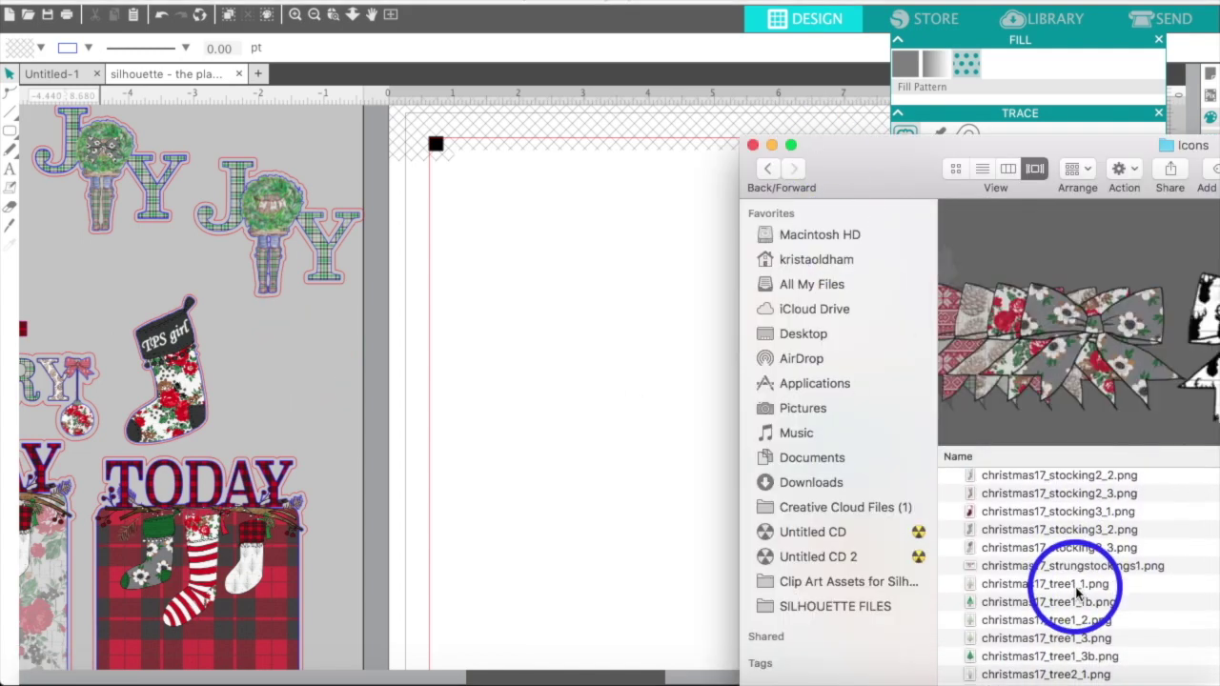
scroll(1077, 591, up, 2)
click(1075, 574)
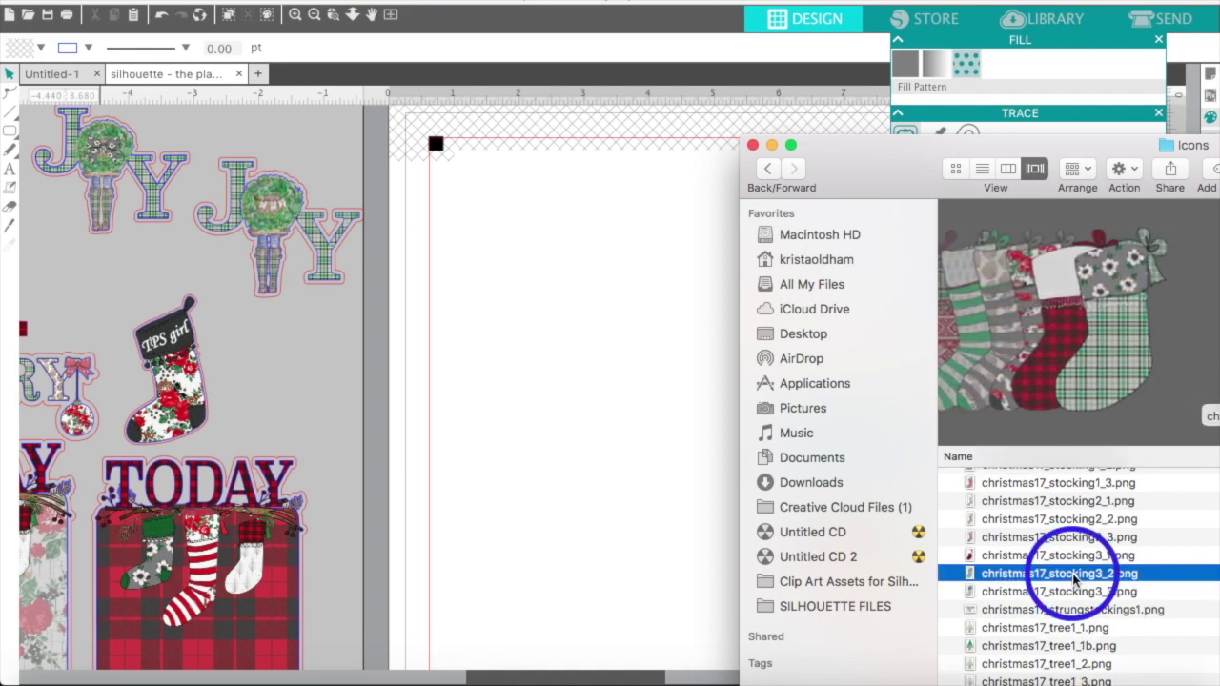
- Preview the neighbouring stocking images and place christmas17_strungstockings1.png on the page
key(Down)
key(Down)
key(Down)
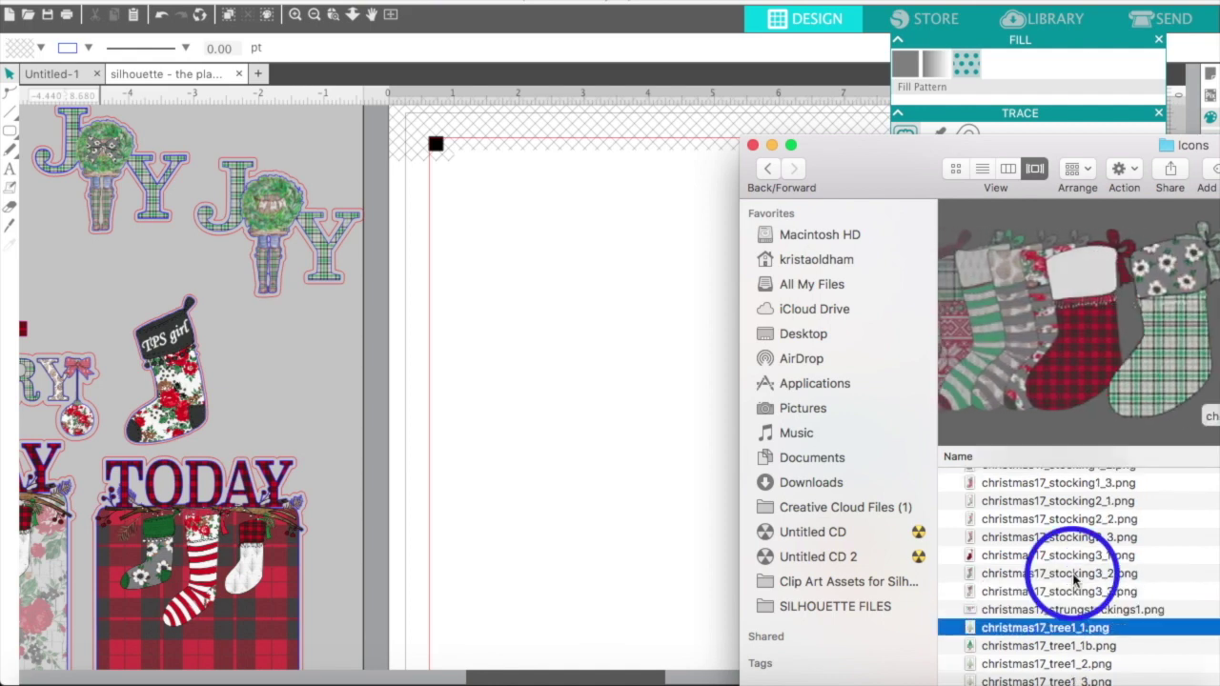
key(Up)
key(Up)
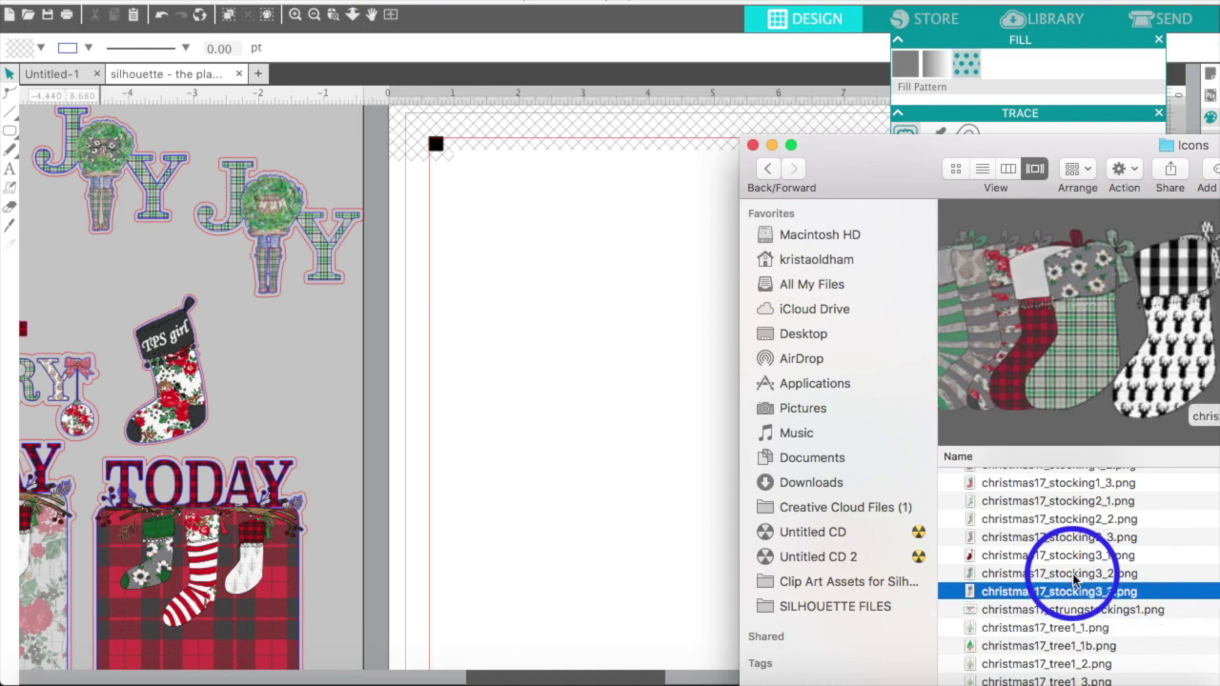
key(Down)
key(Down)
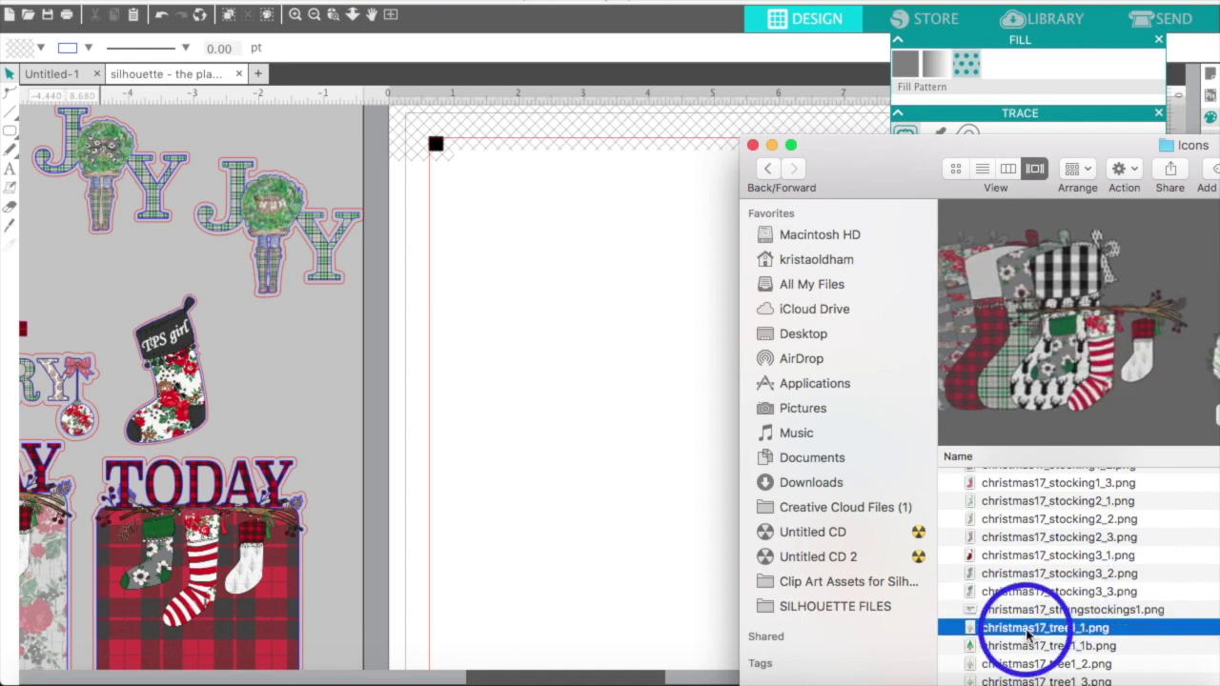
drag(1019, 629, 725, 579)
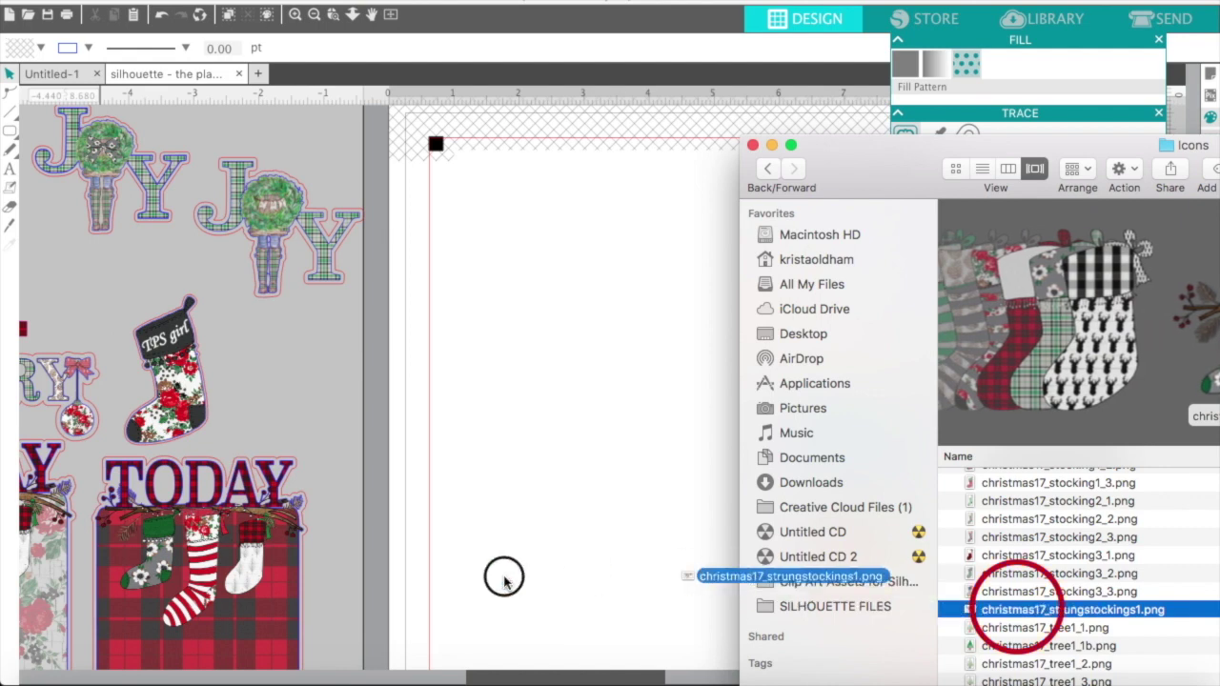
drag(504, 578, 504, 578)
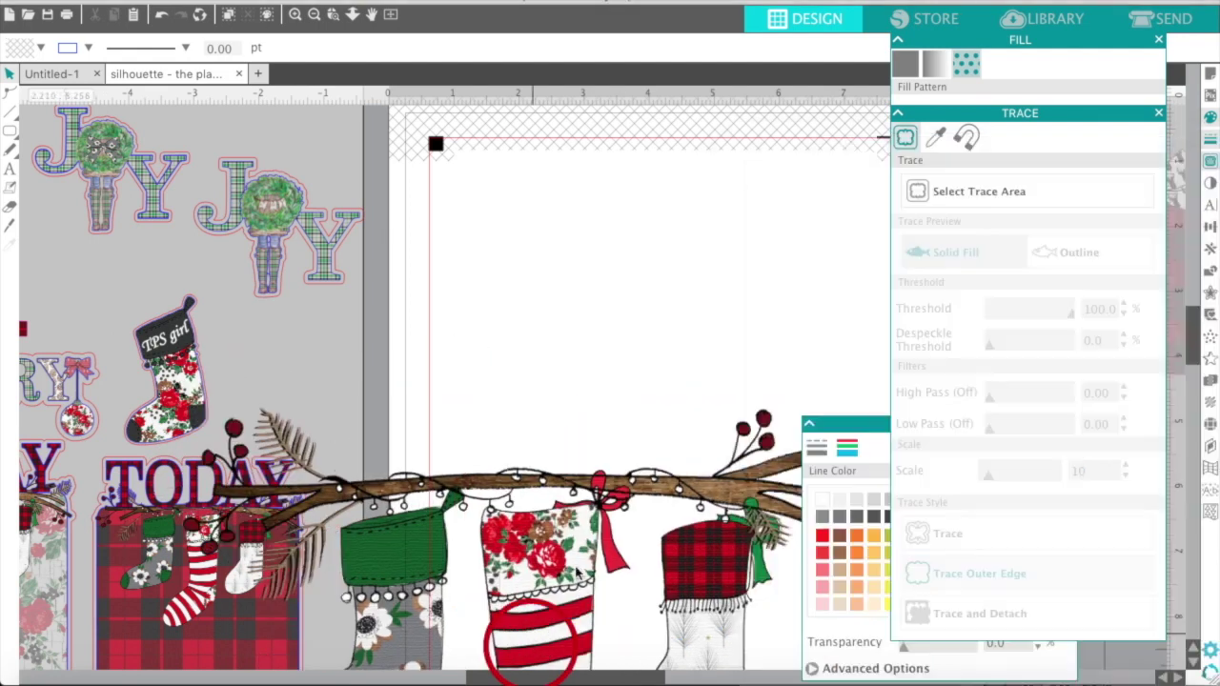
- Switch to Finder and preview the christmas17_stocking images in the Icons folder
click(772, 381)
key(super+Tab)
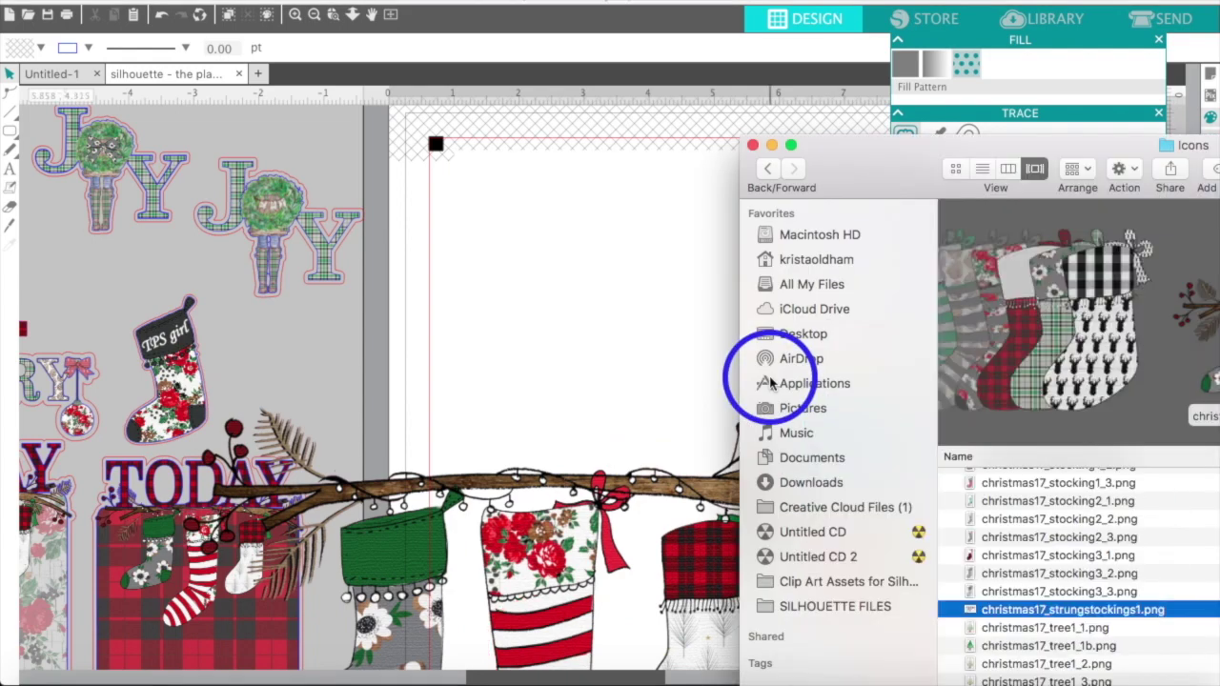
scroll(1049, 603, up, 3)
scroll(1049, 603, up, 2)
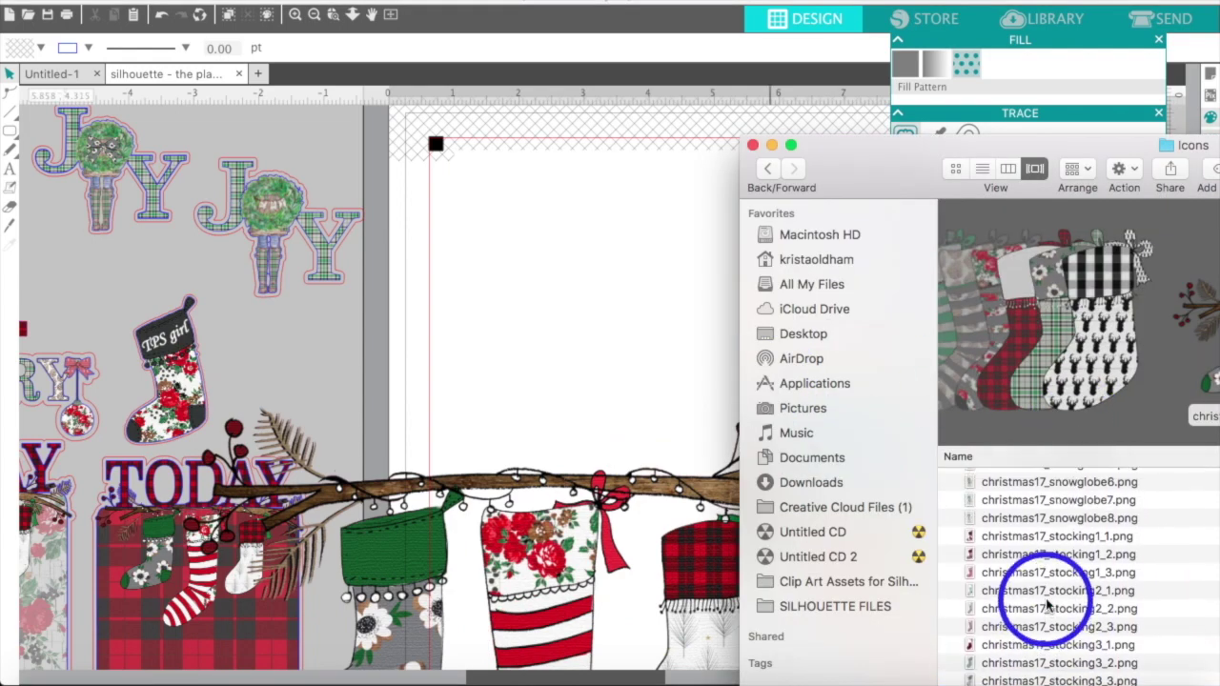
click(1049, 608)
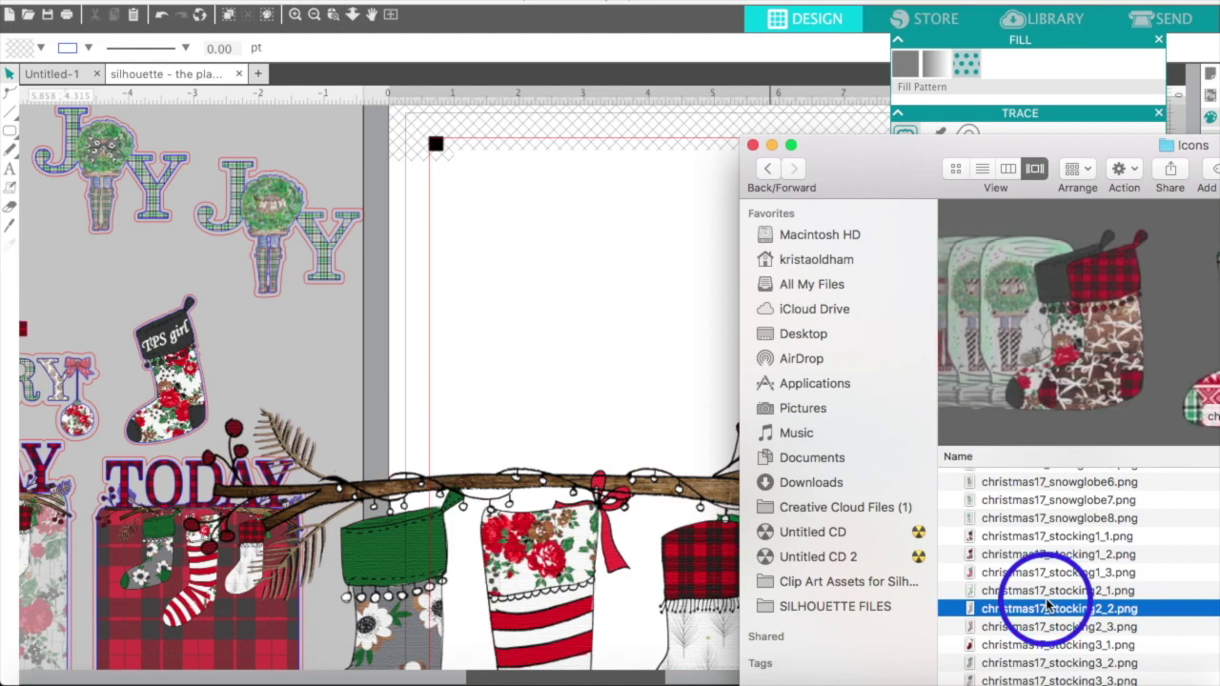
key(Up)
key(Up)
key(Up)
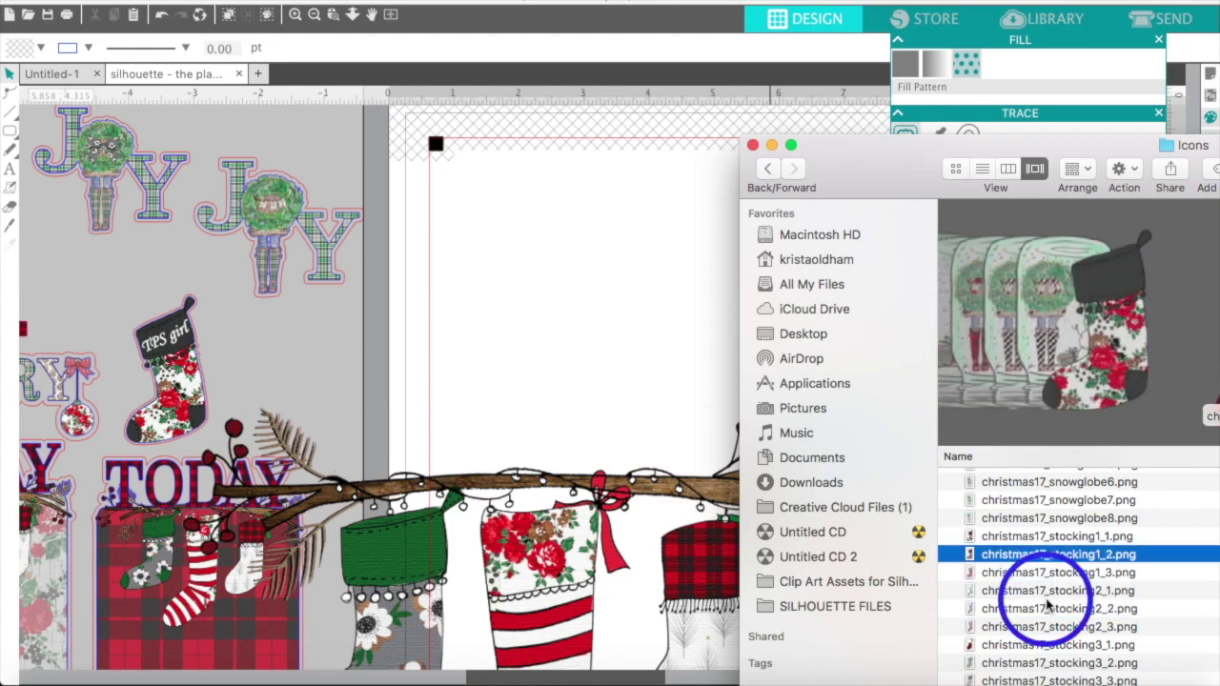
- Place christmas17_stocking1_1.png on the upper part of the page
drag(981, 556, 1048, 582)
click(1007, 537)
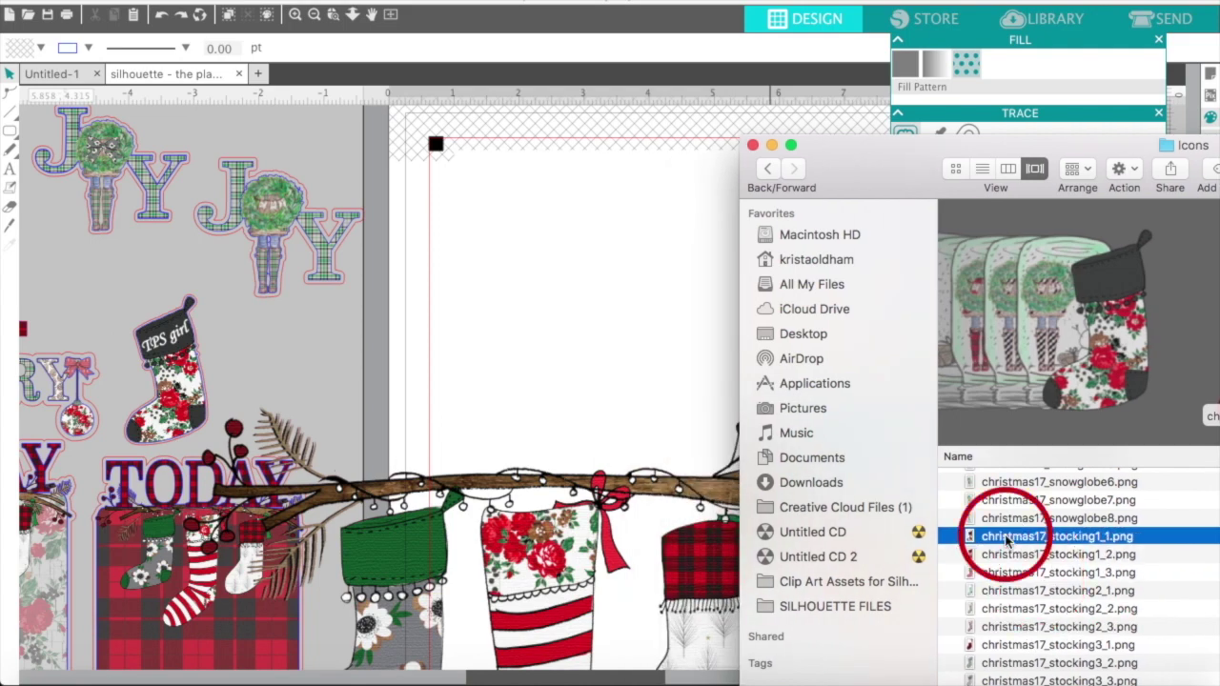
drag(1007, 540, 719, 417)
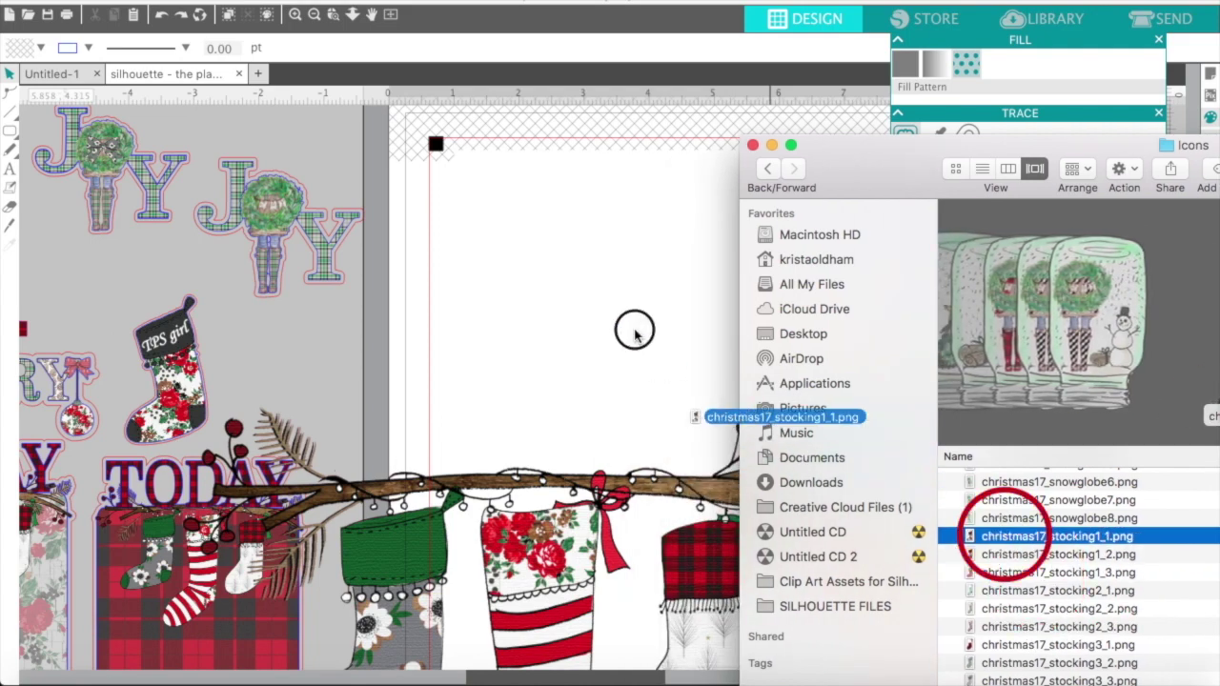
mouse_move(636, 333)
mouse_down()
mouse_move(623, 250)
mouse_move(591, 197)
mouse_move(600, 231)
mouse_up()
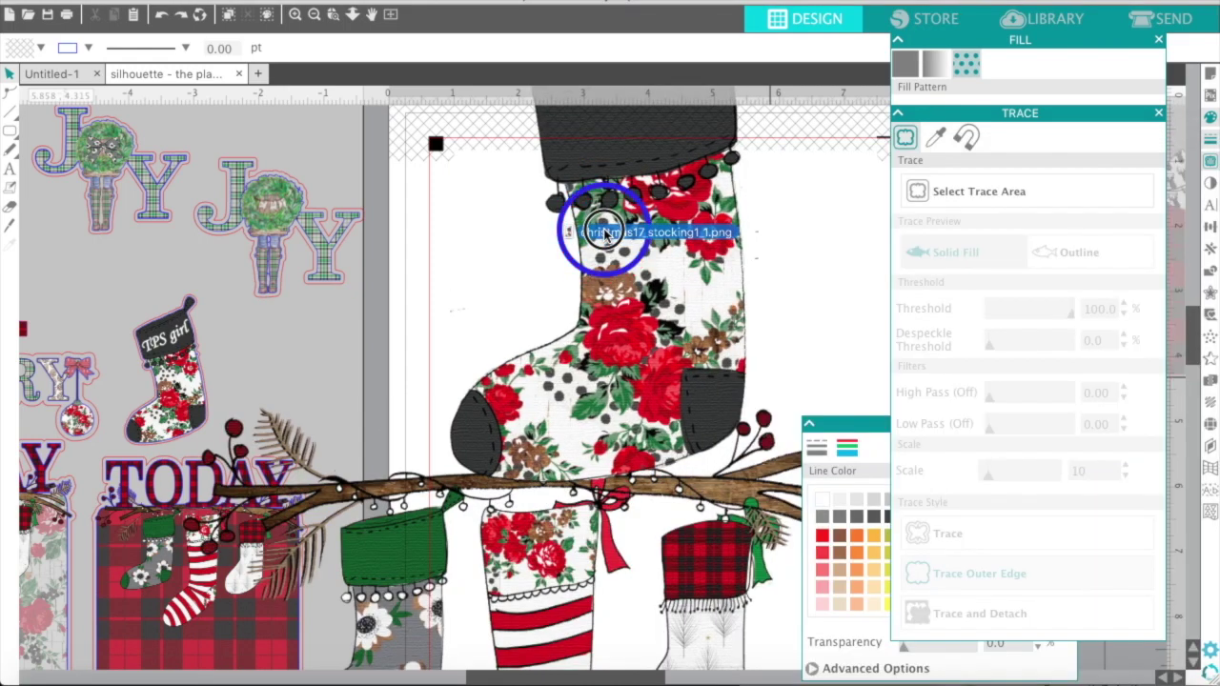
- Shrink the floral stocking to about 3.05 in wide, and shrink the strung-stockings branch into the page's lower right area
drag(615, 284, 757, 430)
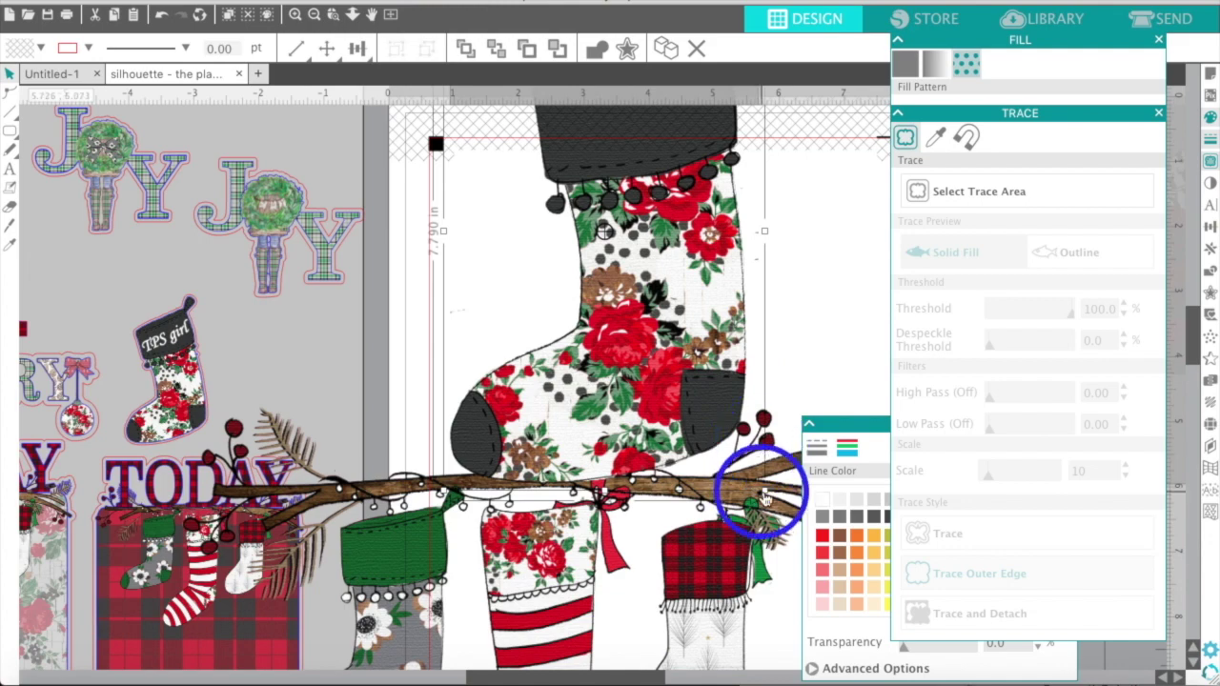
drag(764, 489, 604, 337)
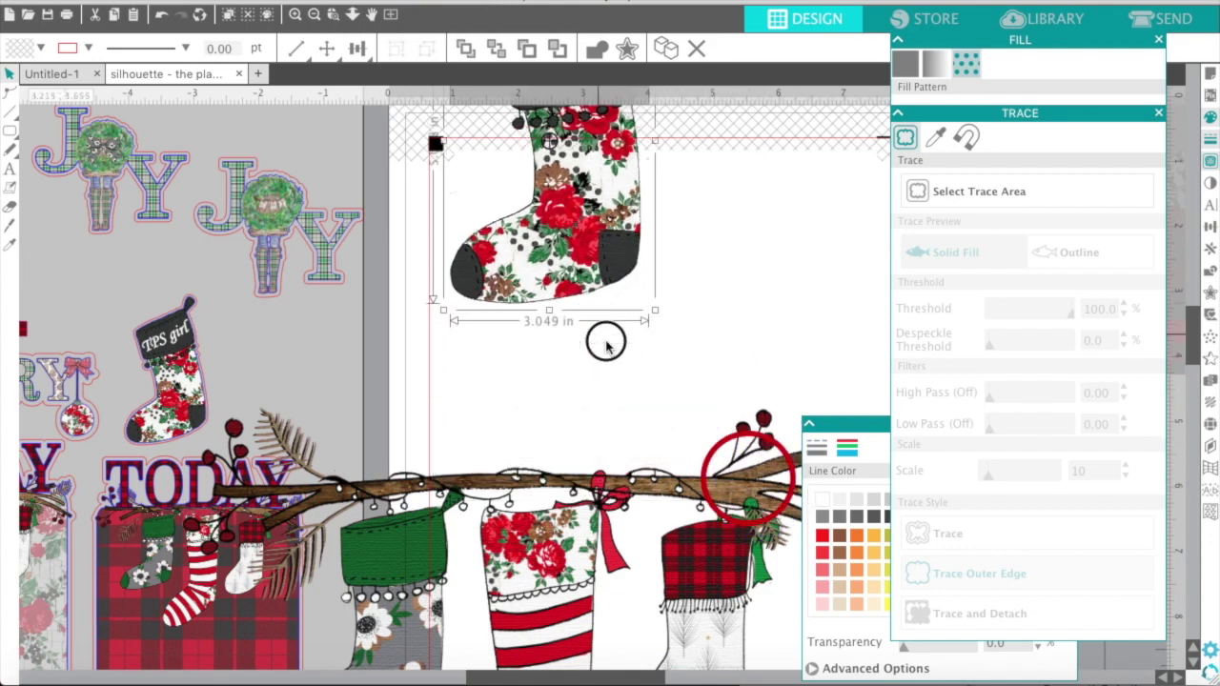
click(402, 486)
drag(164, 394, 469, 679)
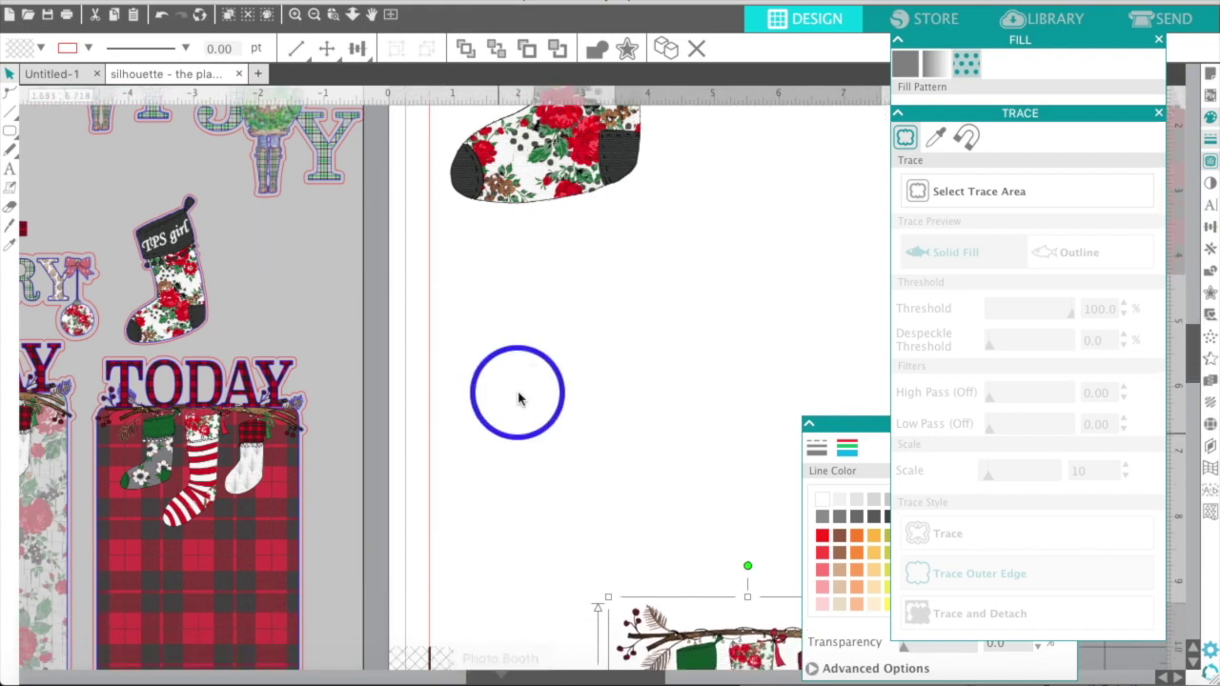
- Move the floral stocking down into the open area of the page and enlarge it to about 7.69 in tall
click(522, 391)
drag(518, 128, 567, 370)
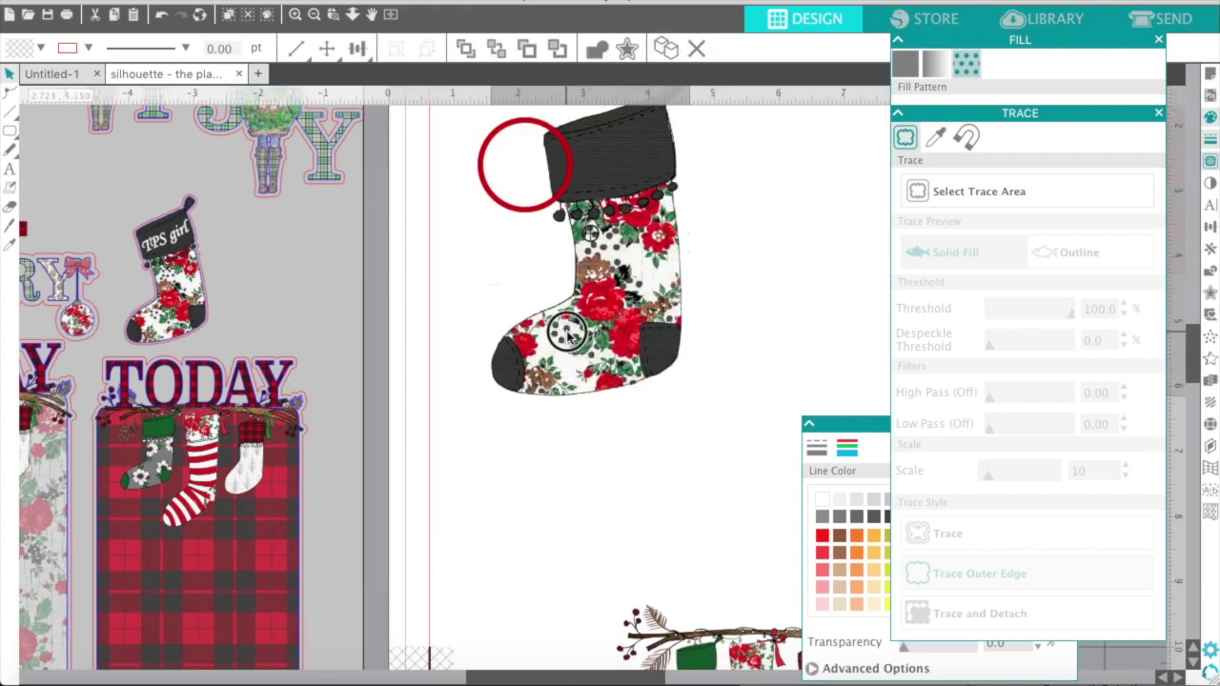
click(610, 218)
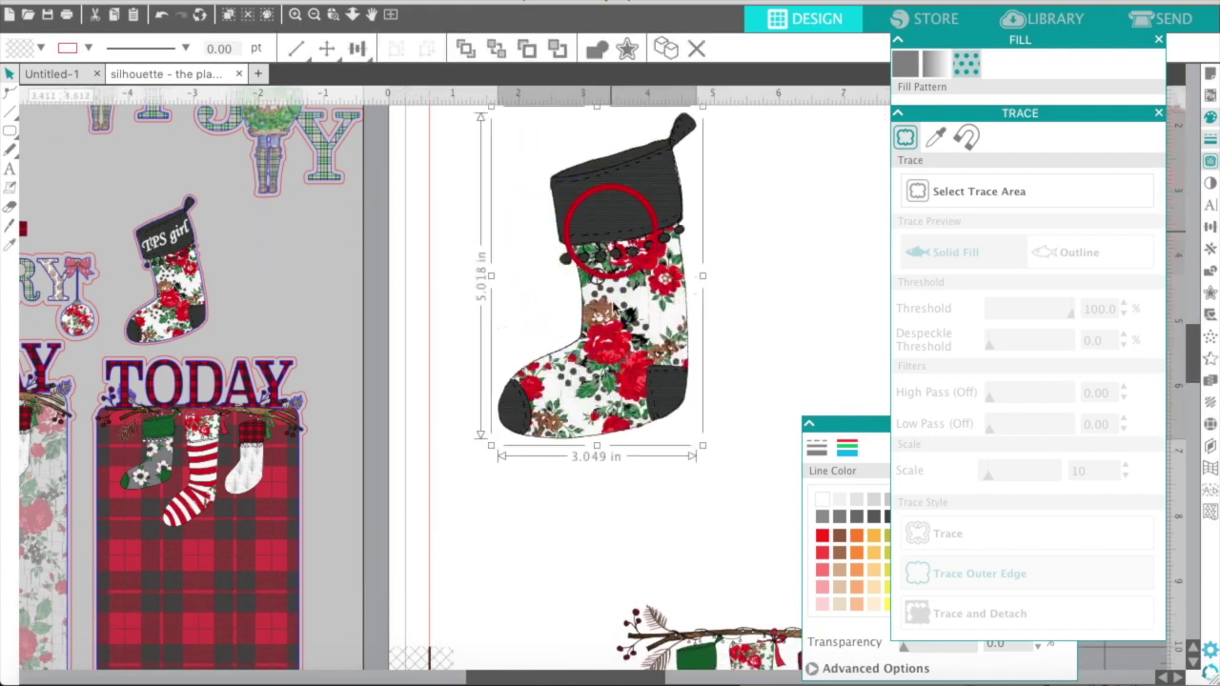
drag(703, 444, 820, 617)
click(422, 349)
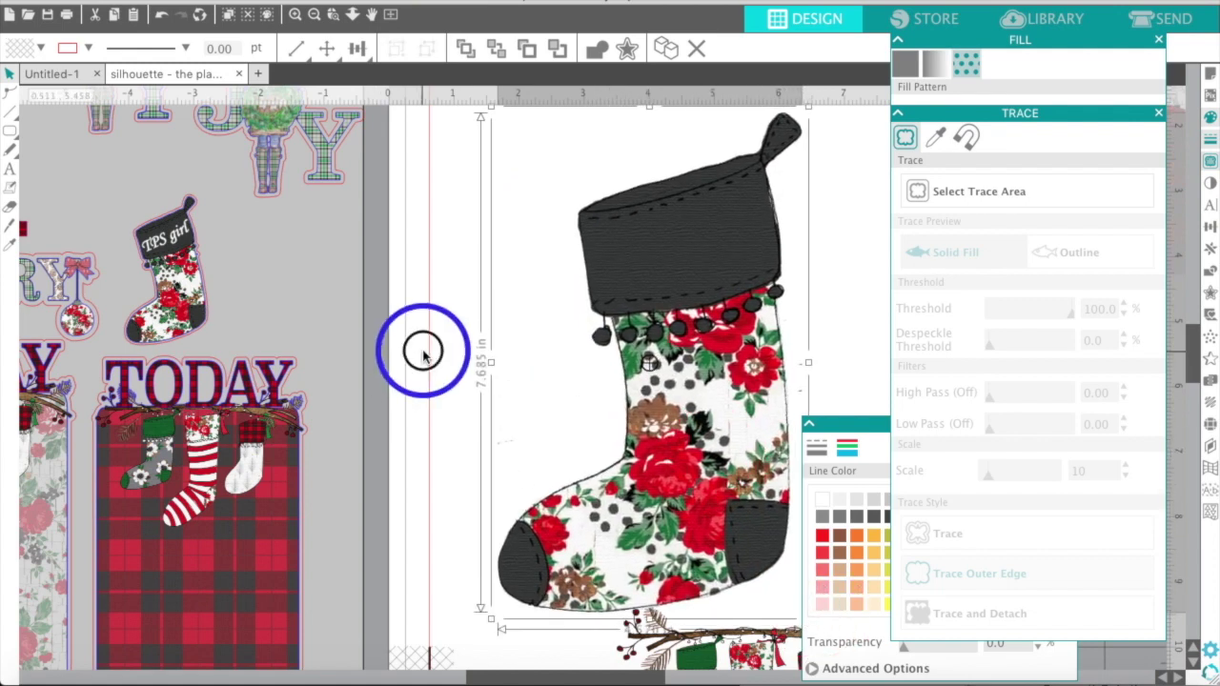
- Add the text "TPS girl" beside the stocking cuff and set its font to Monotype Corsiva
click(9, 170)
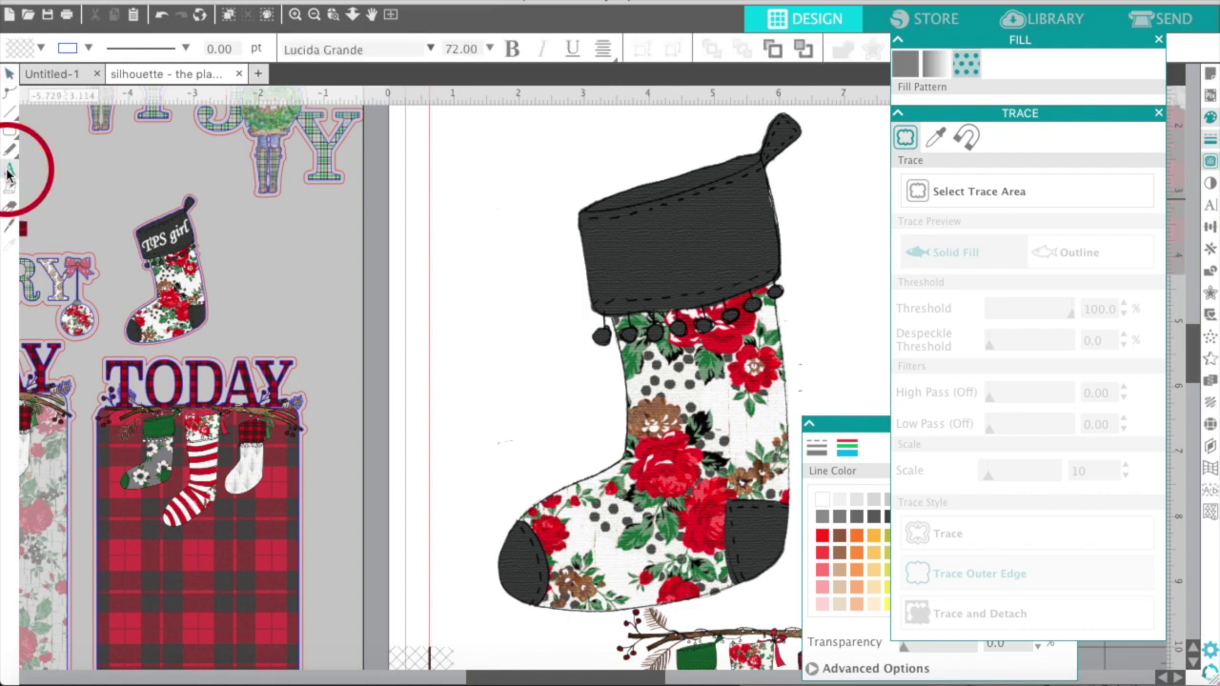
click(476, 260)
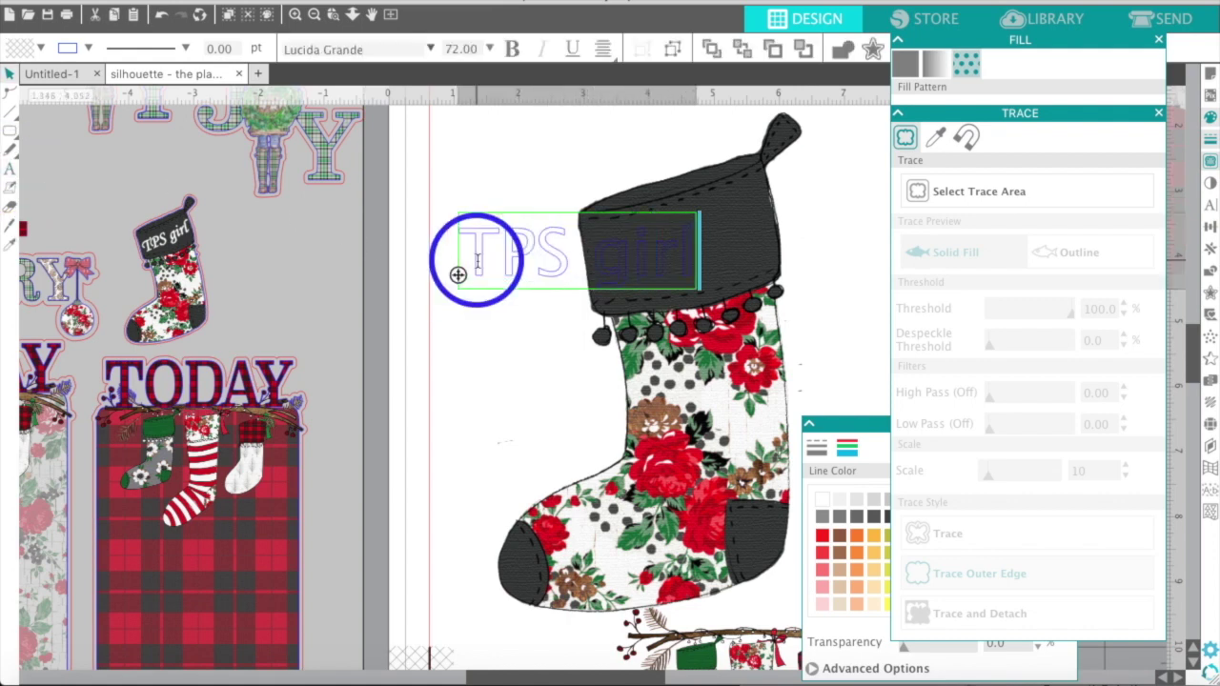
key(shift+Left)
key(shift+Left)
key(shift+Left)
key(shift+Left)
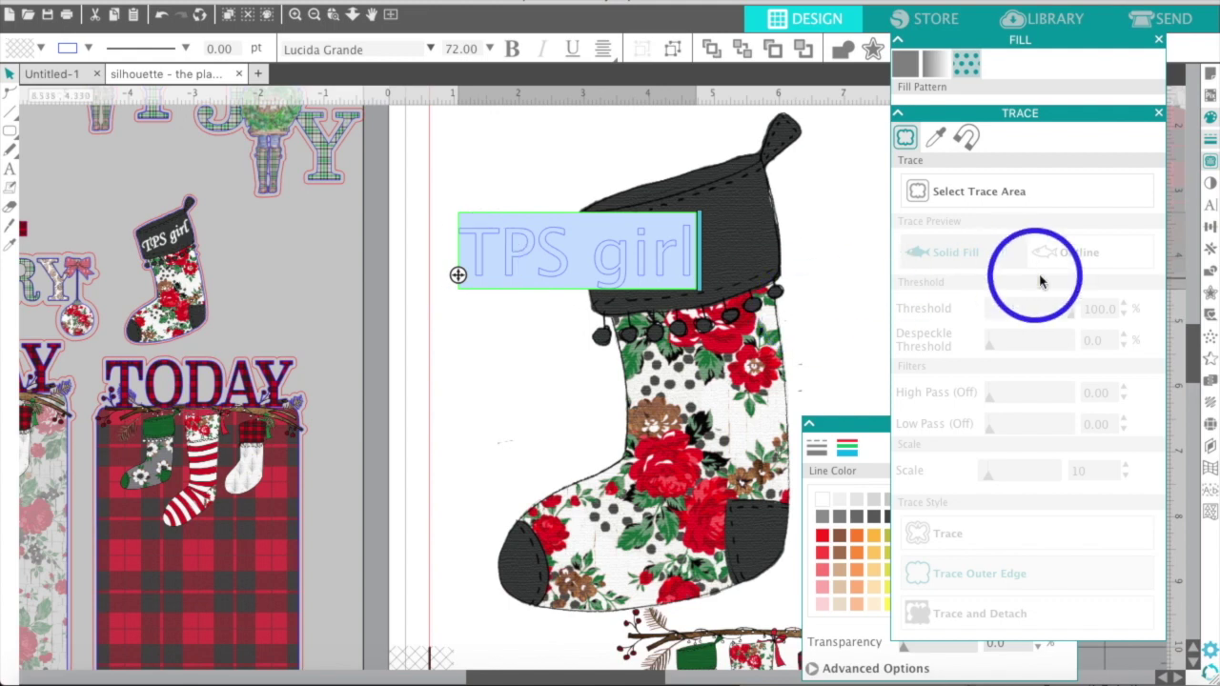
click(1209, 208)
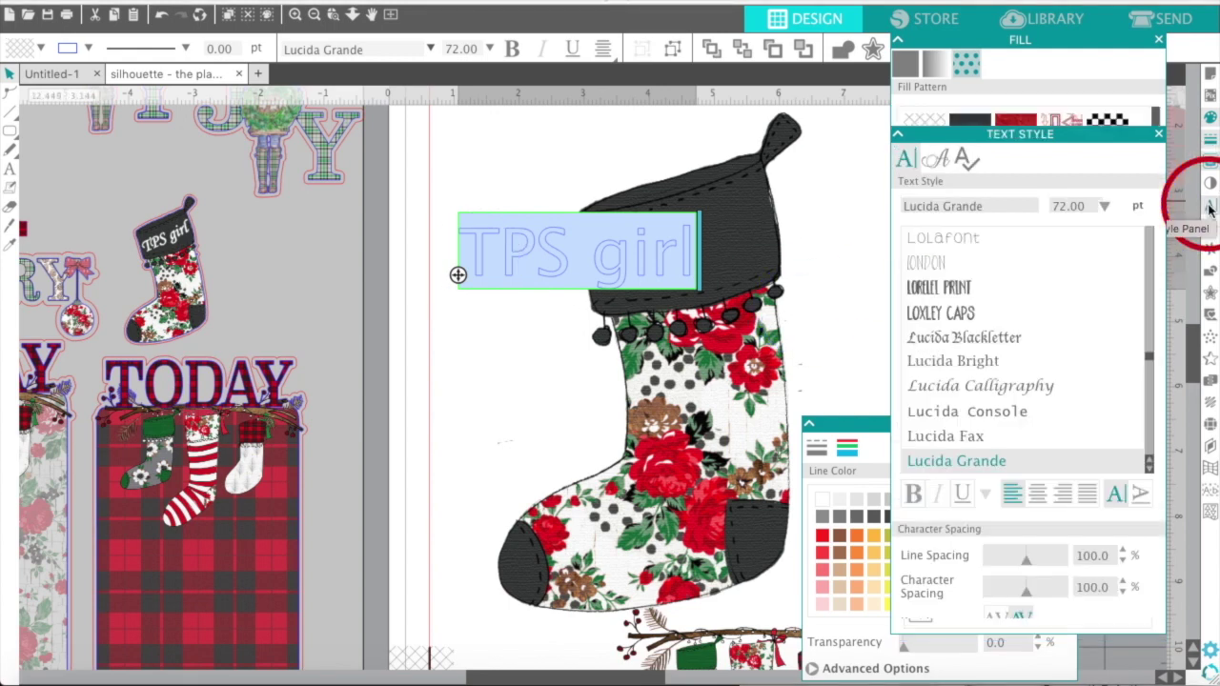
click(991, 187)
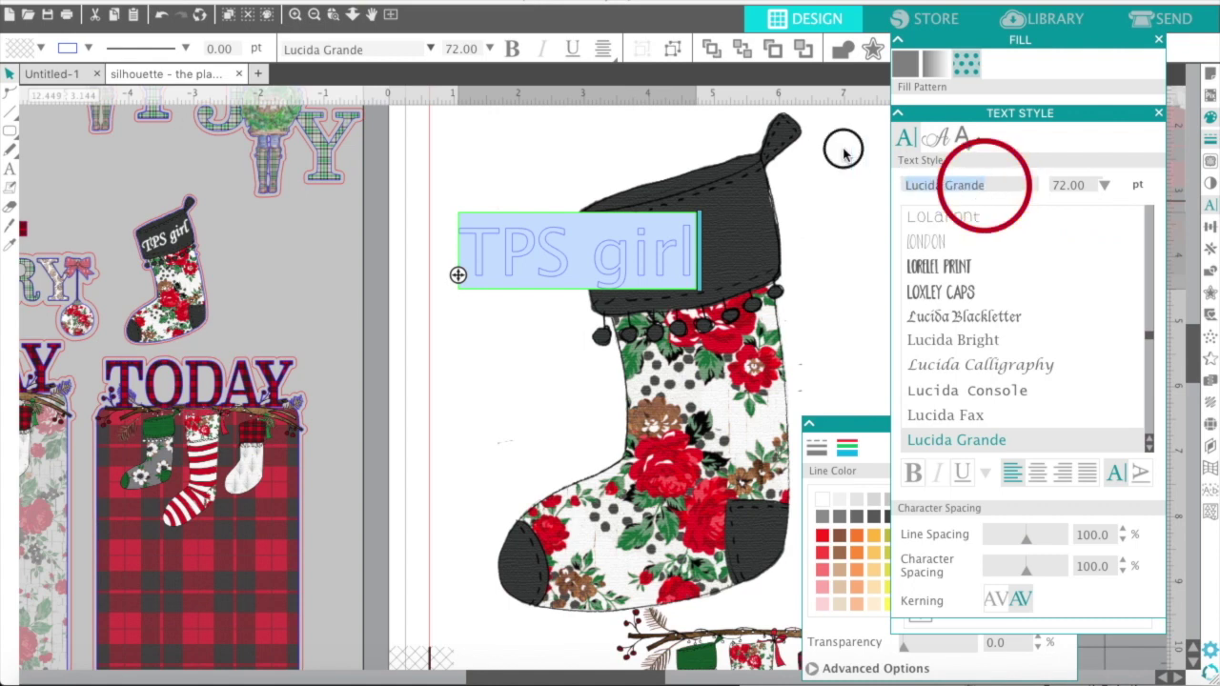
text(m)
text(onotype Corsiva)
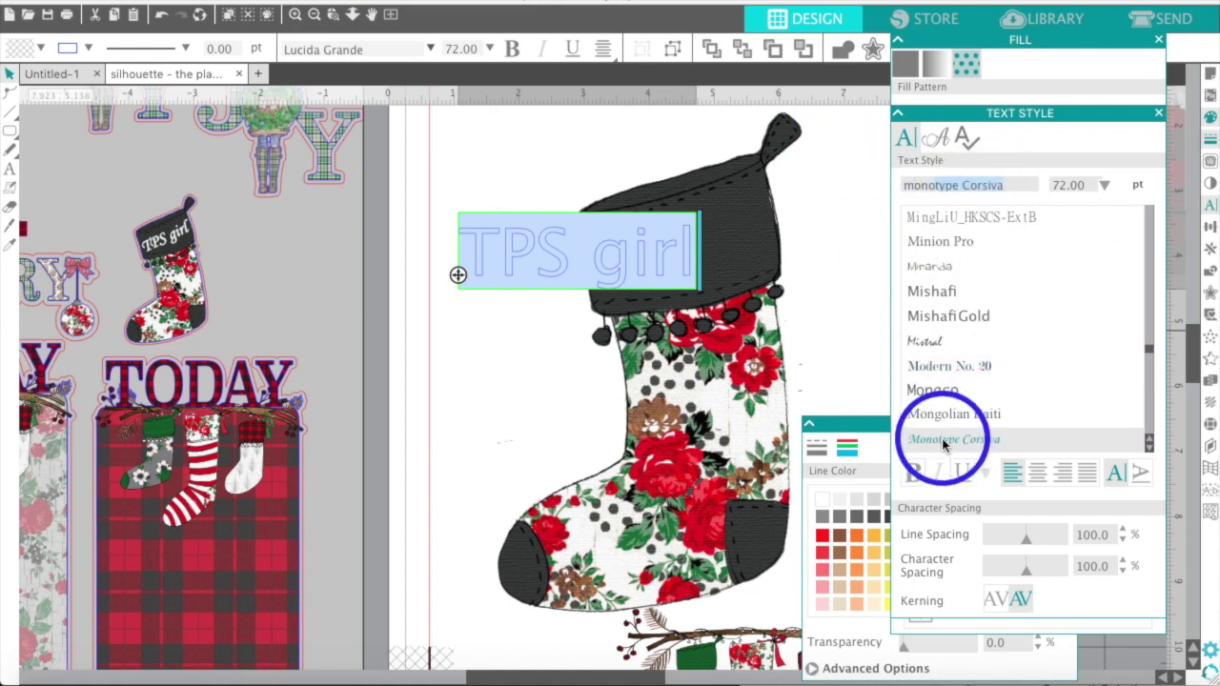
click(944, 441)
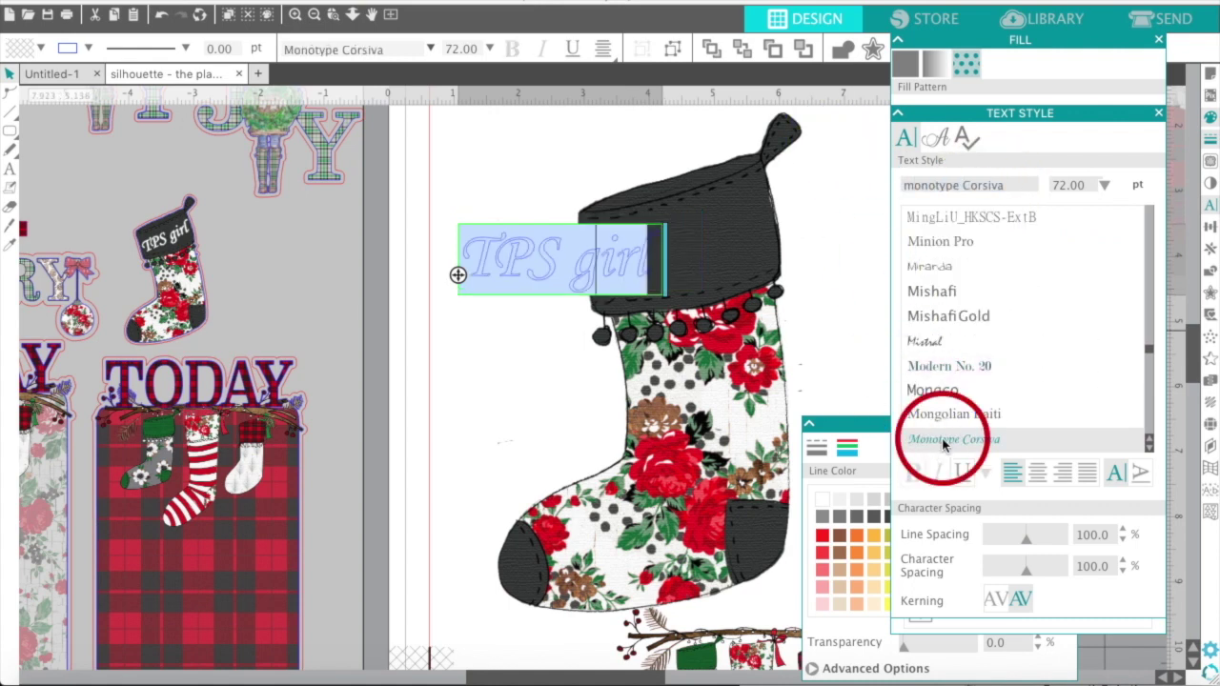
- Give the "TPS girl" text a white line color and a white fill
click(853, 429)
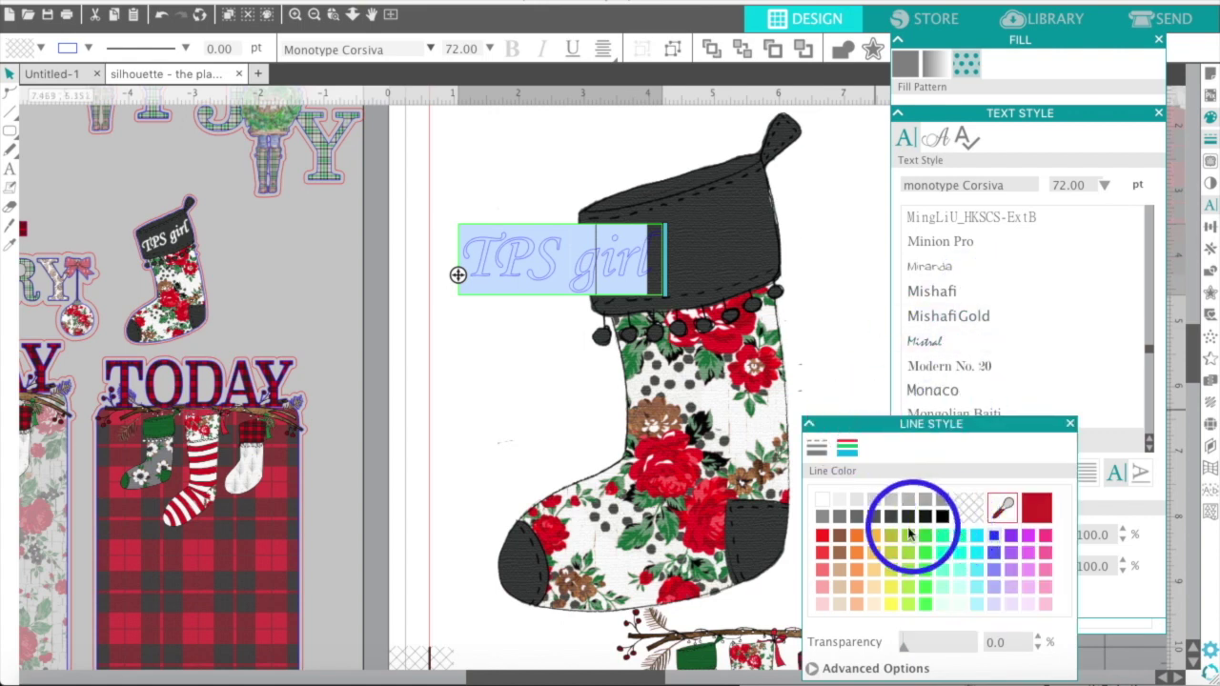
click(820, 498)
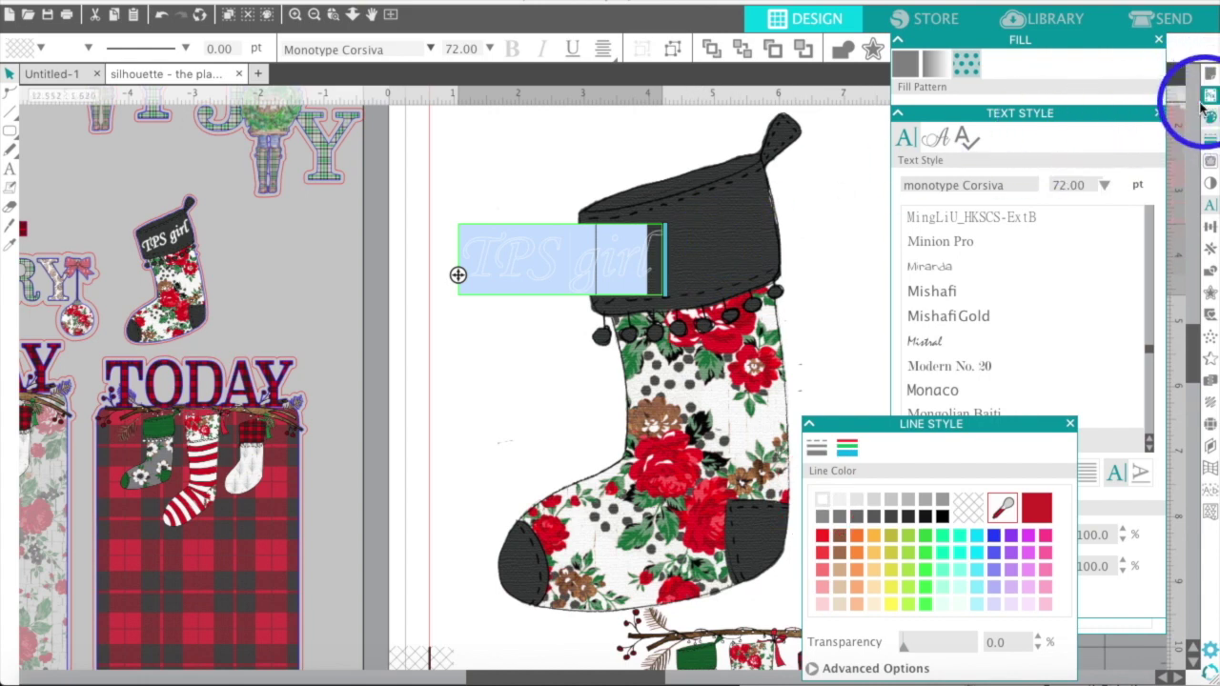
click(965, 64)
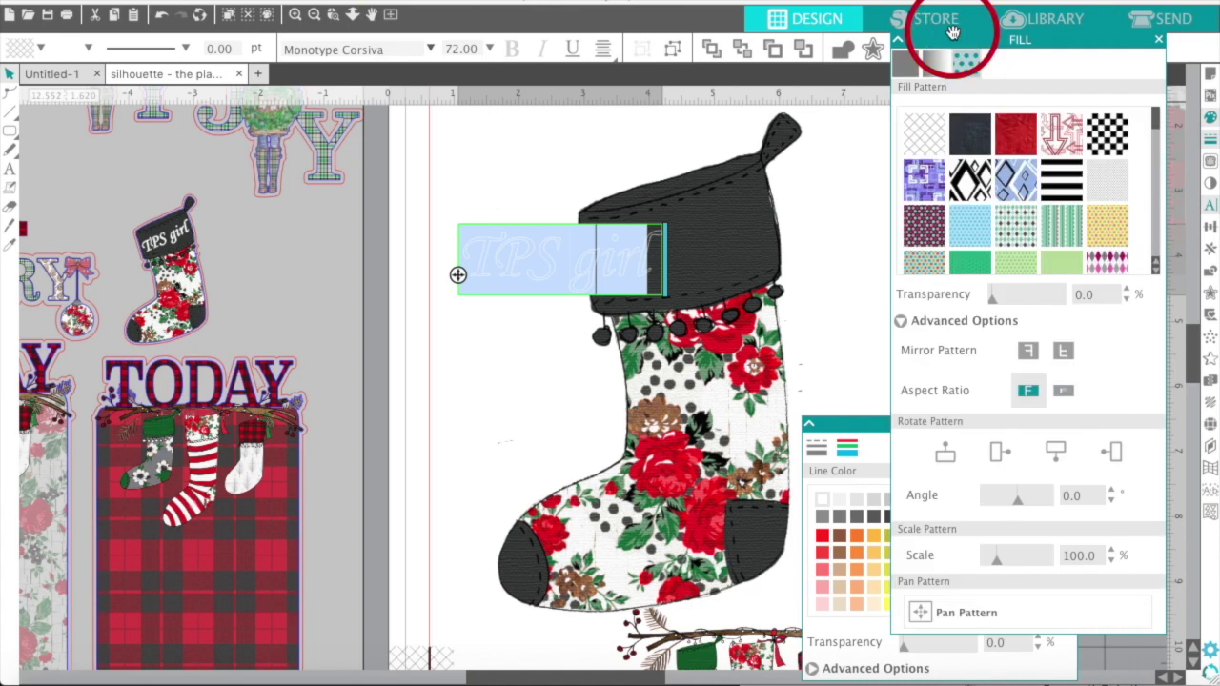
click(907, 66)
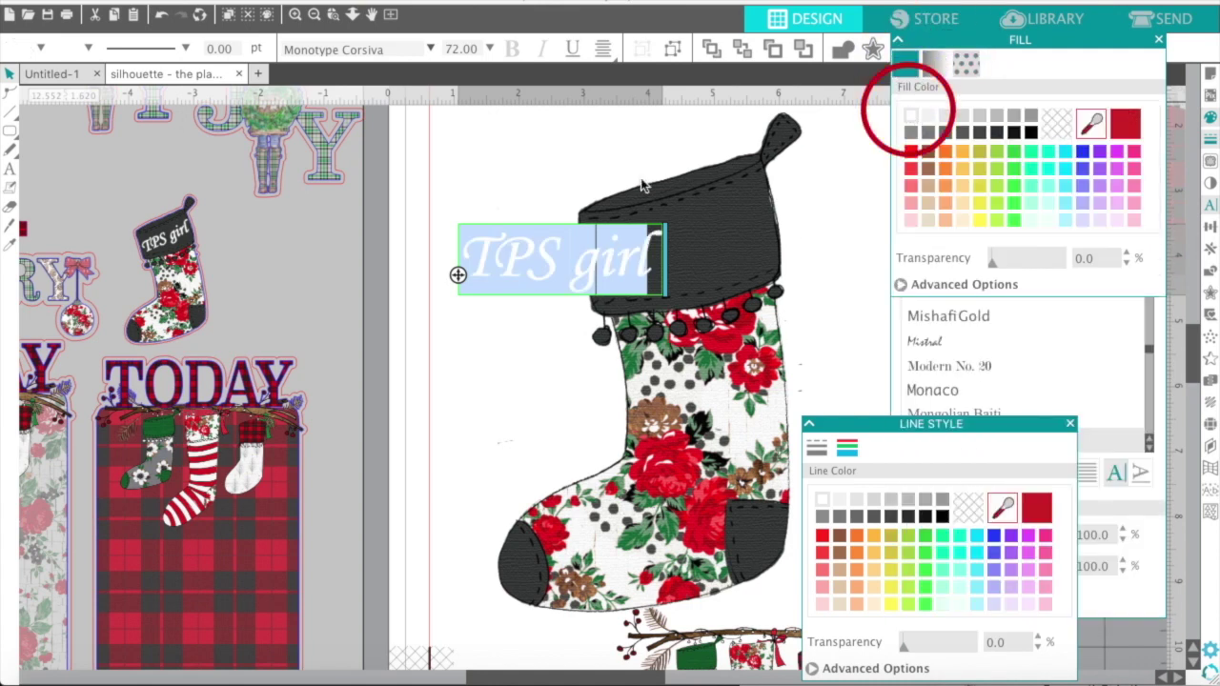
- Rotate the "TPS girl" text to match the cuff's slant and move the stocking left beneath it
click(547, 240)
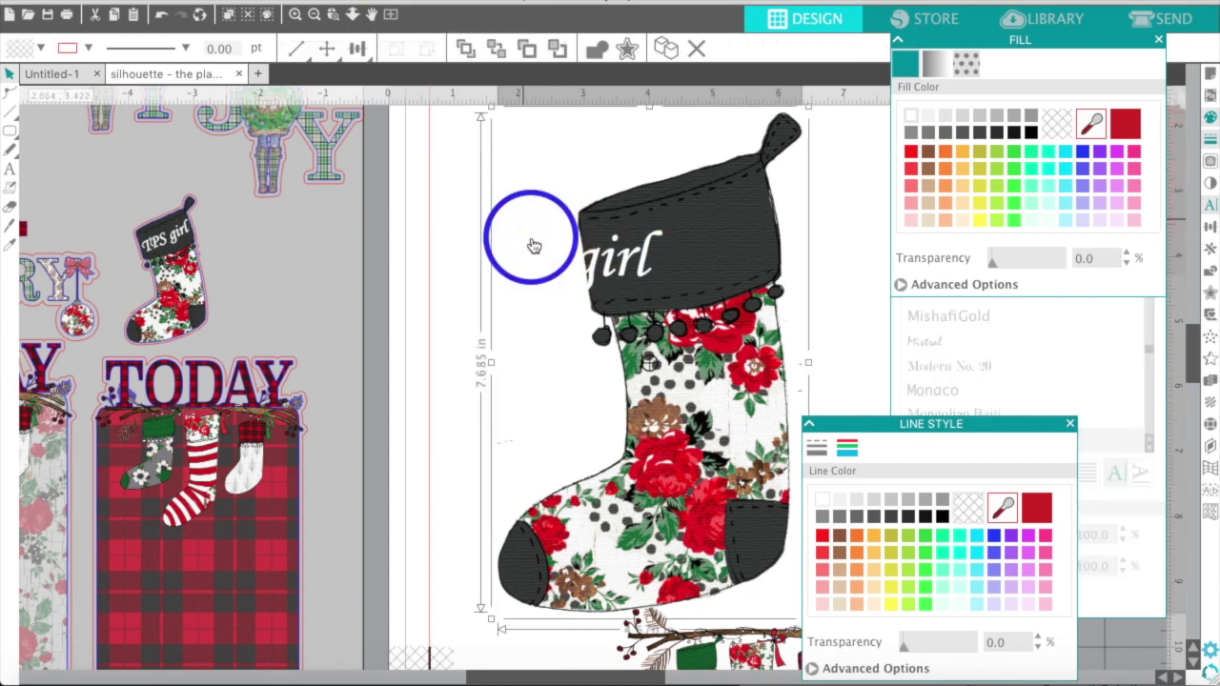
click(483, 244)
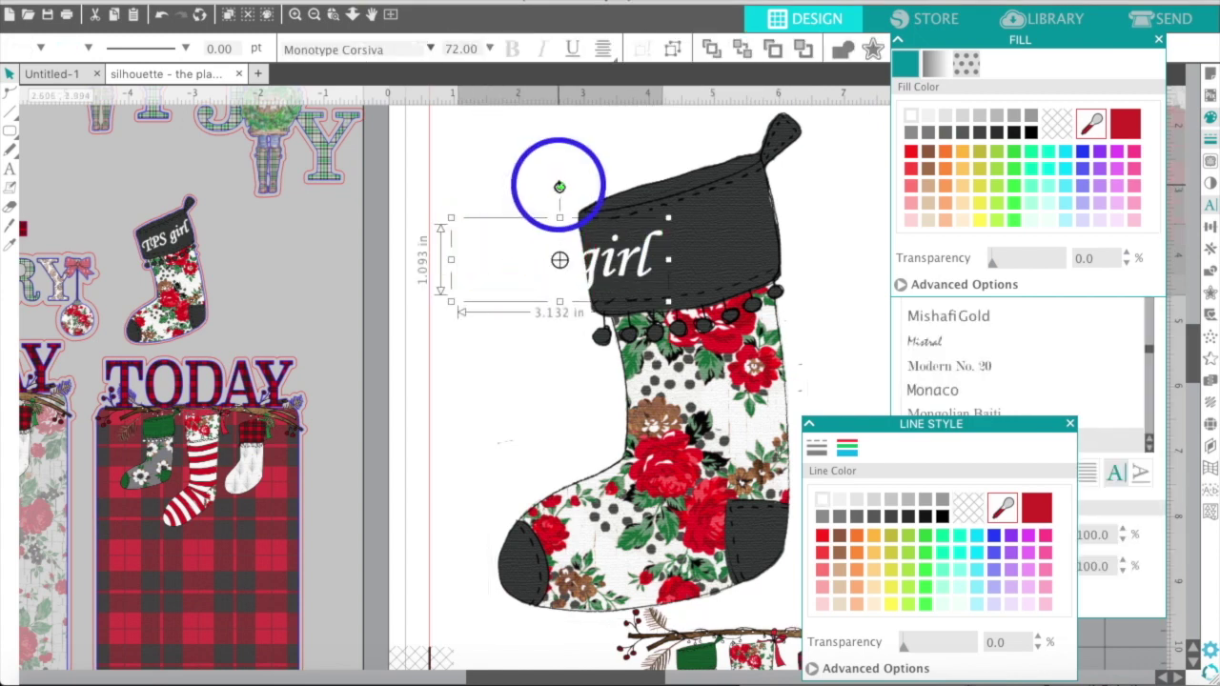
mouse_move(559, 186)
mouse_down()
mouse_move(531, 184)
mouse_move(541, 187)
mouse_up()
drag(507, 281, 387, 283)
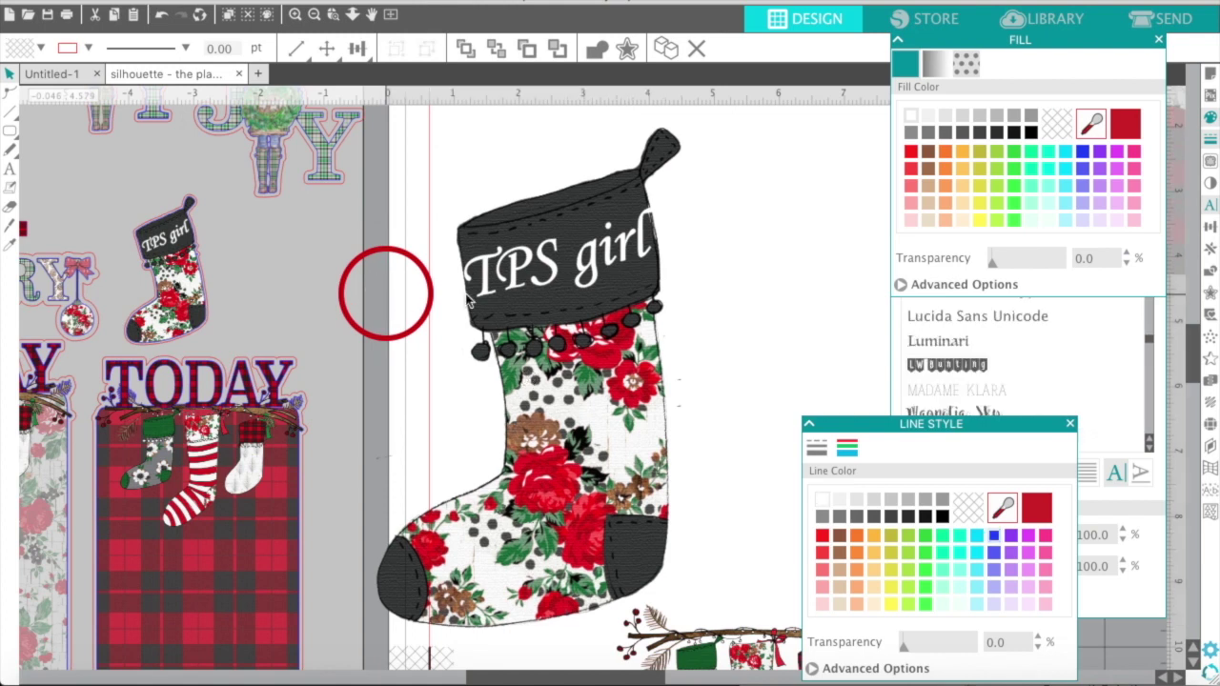
- Shrink the "TPS girl" text to about 65 pt so it fits within the stocking cuff
click(519, 277)
click(515, 275)
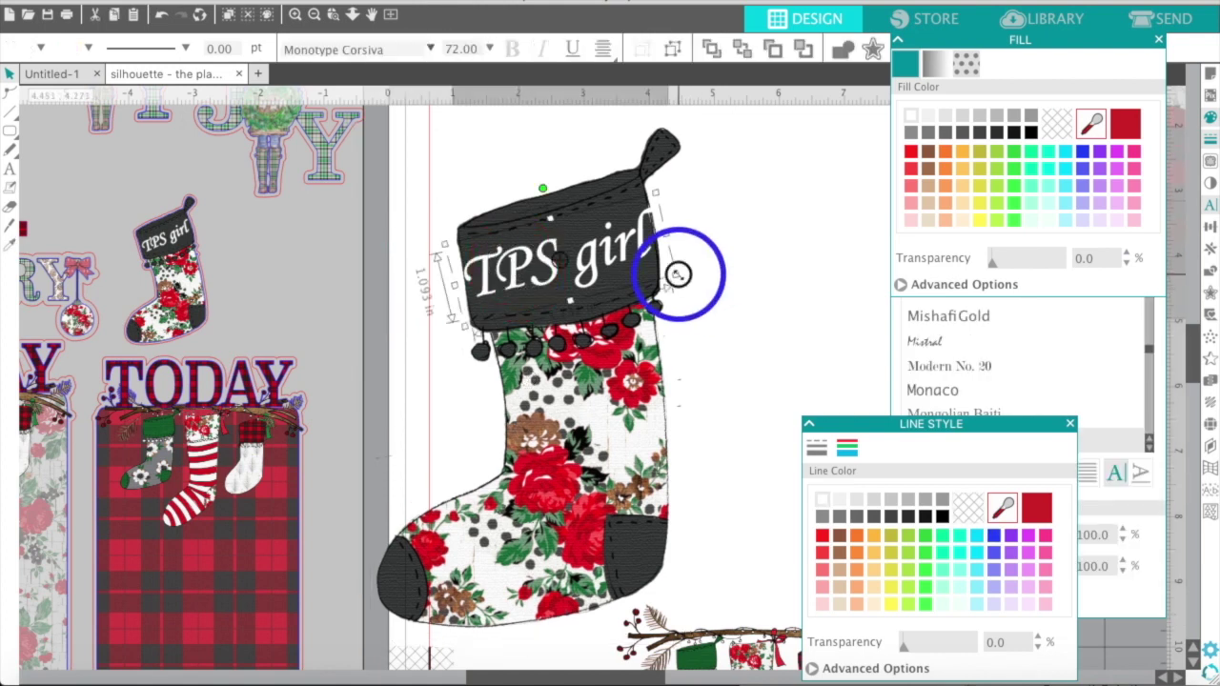
drag(677, 275, 579, 265)
key(Escape)
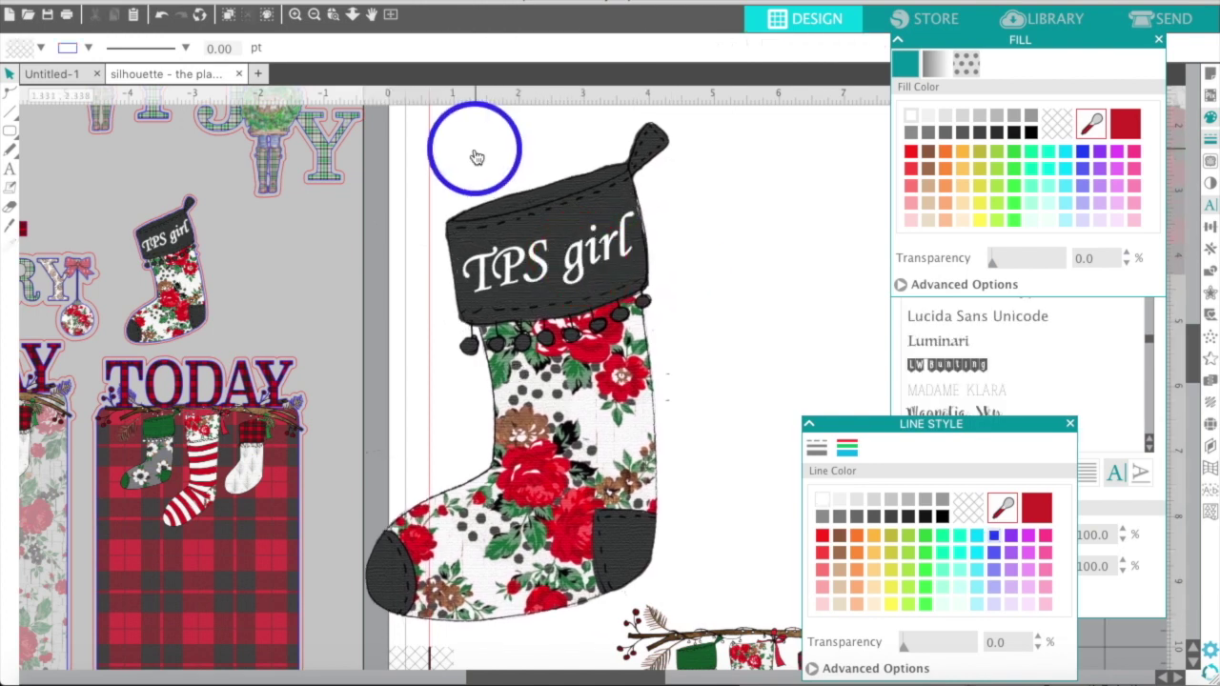
click(475, 136)
- Duplicate the "TPS girl" text below the cuff and replace the copy's wording with a first name
click(505, 265)
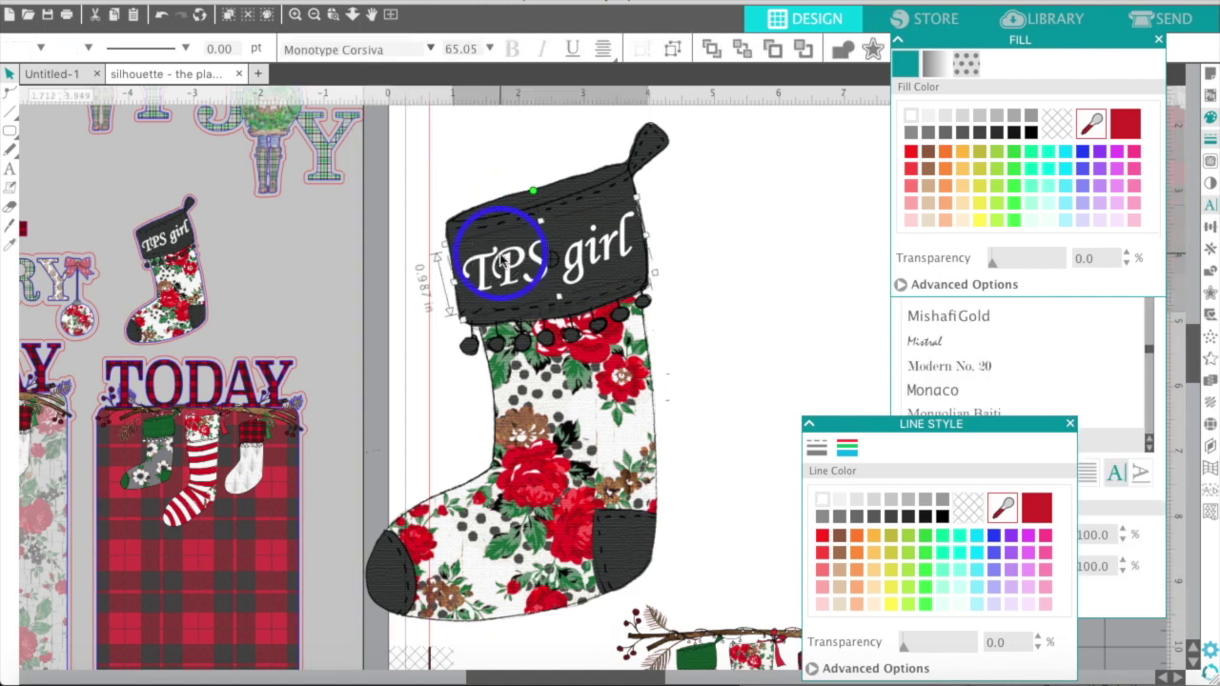
mouse_move(505, 265)
mouse_down()
mouse_move(554, 341)
mouse_move(782, 219)
mouse_move(613, 322)
mouse_move(572, 379)
mouse_up()
click(638, 348)
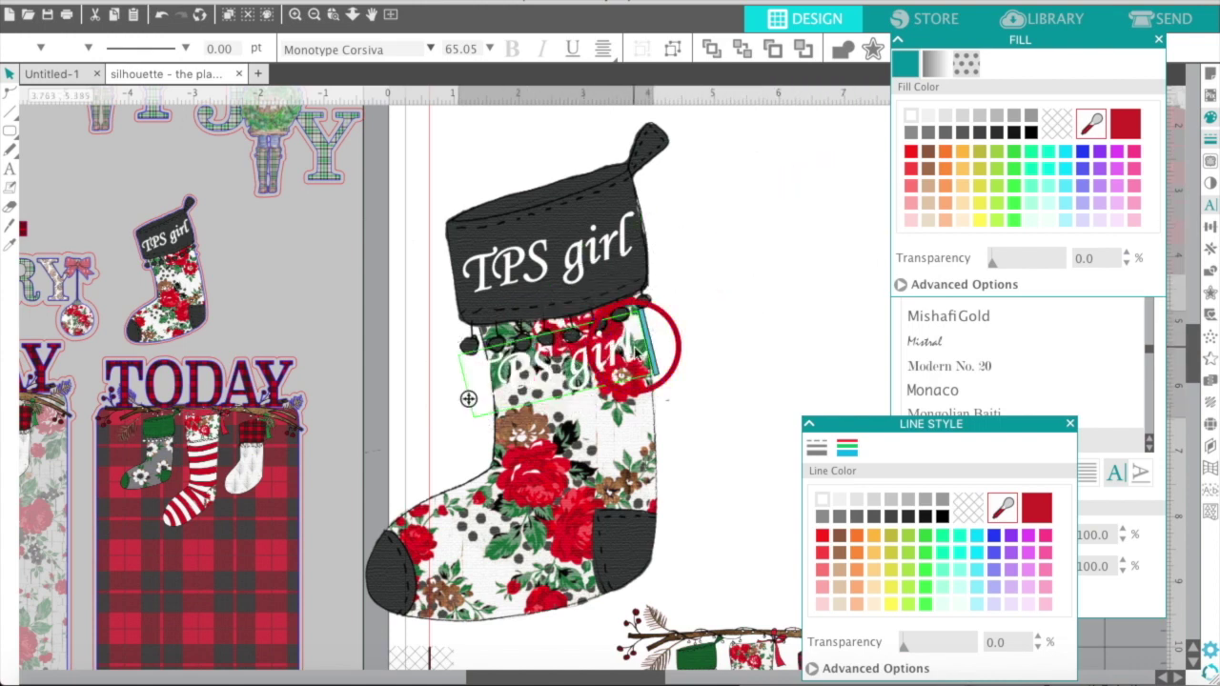
key(BackSpace)
key(BackSpace)
key(BackSpace)
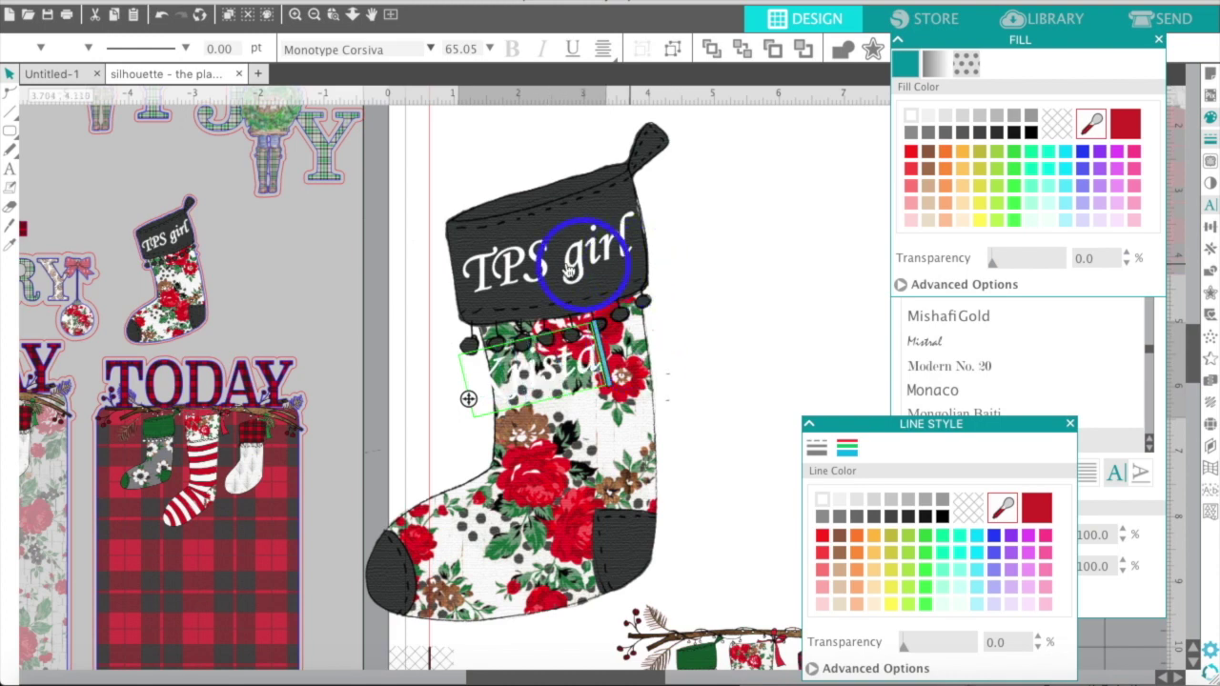
- Move the stocking so its cuff sits behind the first name, and move the "TPS girl" text off the page's left side
drag(559, 264, 544, 369)
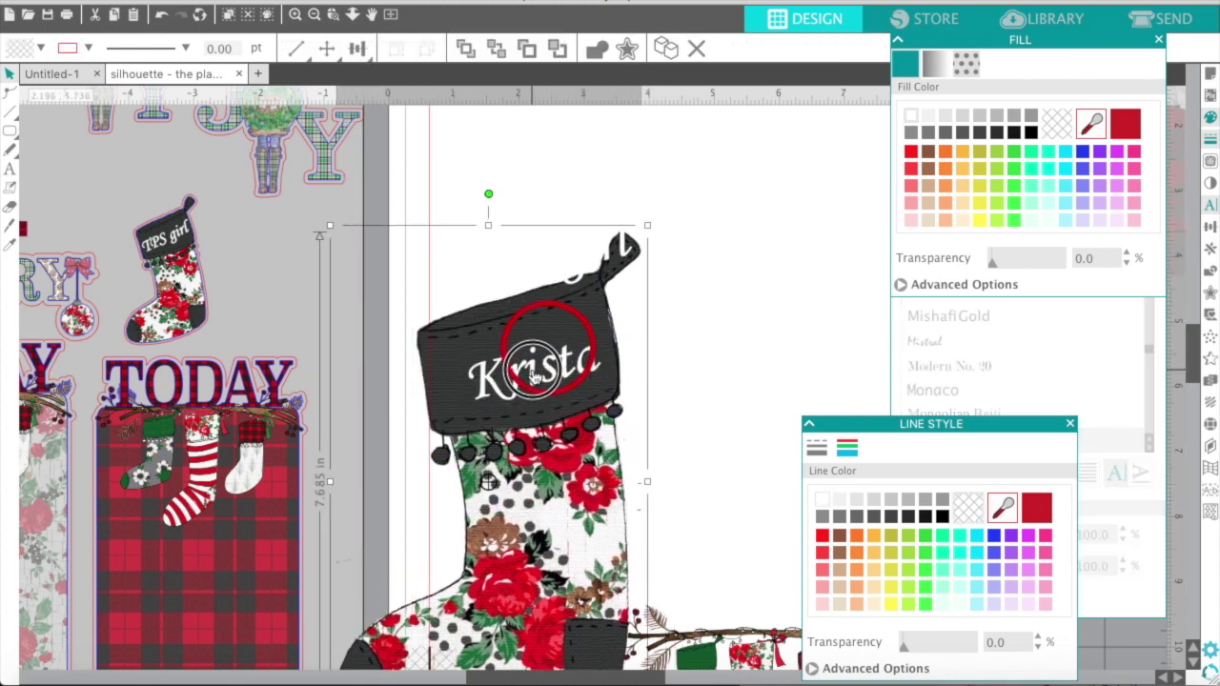
click(565, 255)
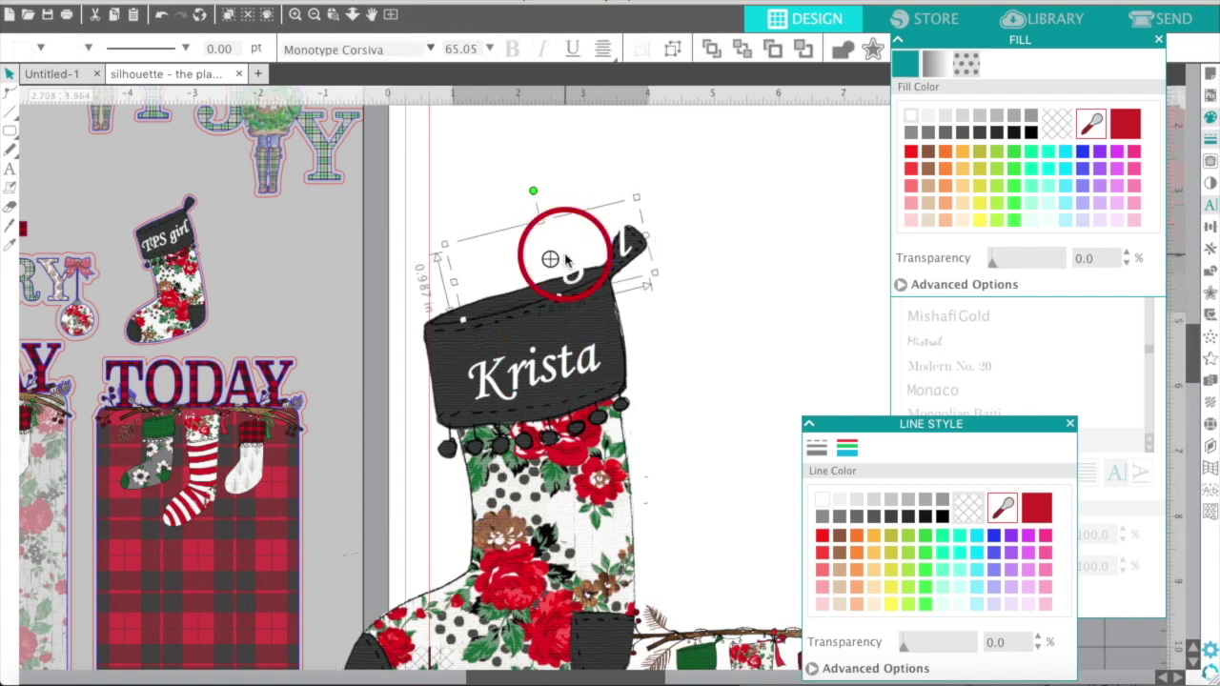
drag(547, 254, 268, 263)
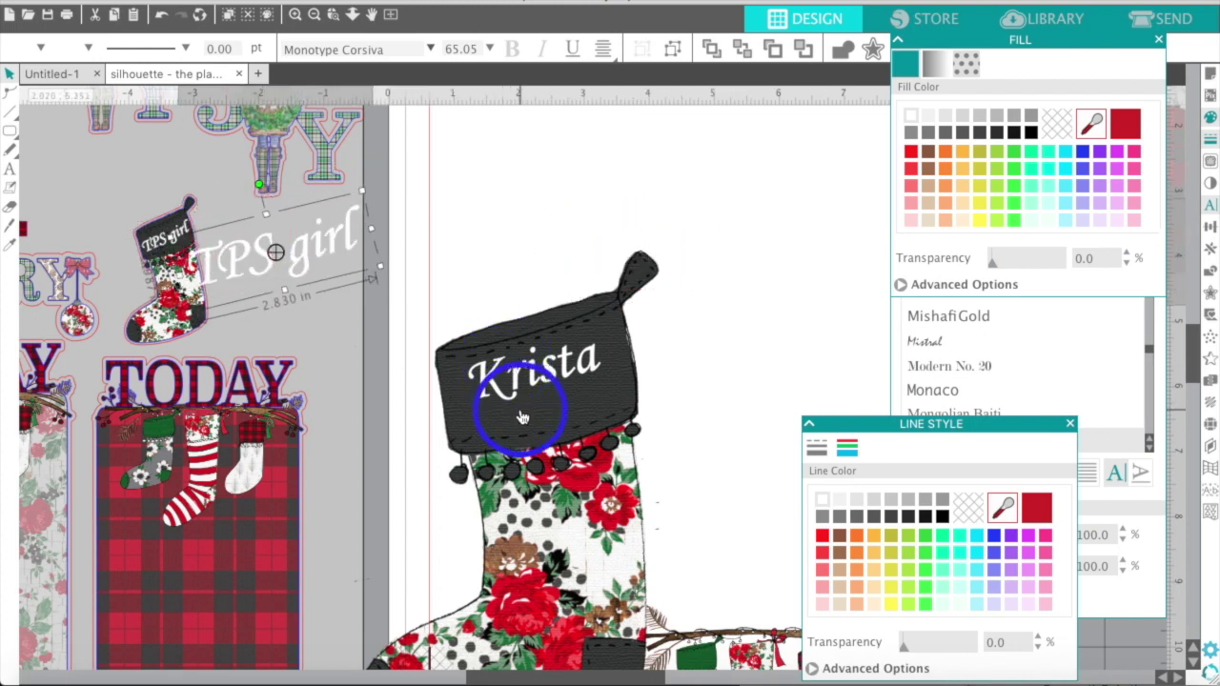
- Fine-tune the stocking's position so the first name sits centered on its black cuff
mouse_move(522, 416)
mouse_down()
mouse_move(505, 386)
mouse_move(537, 374)
mouse_move(519, 400)
mouse_up()
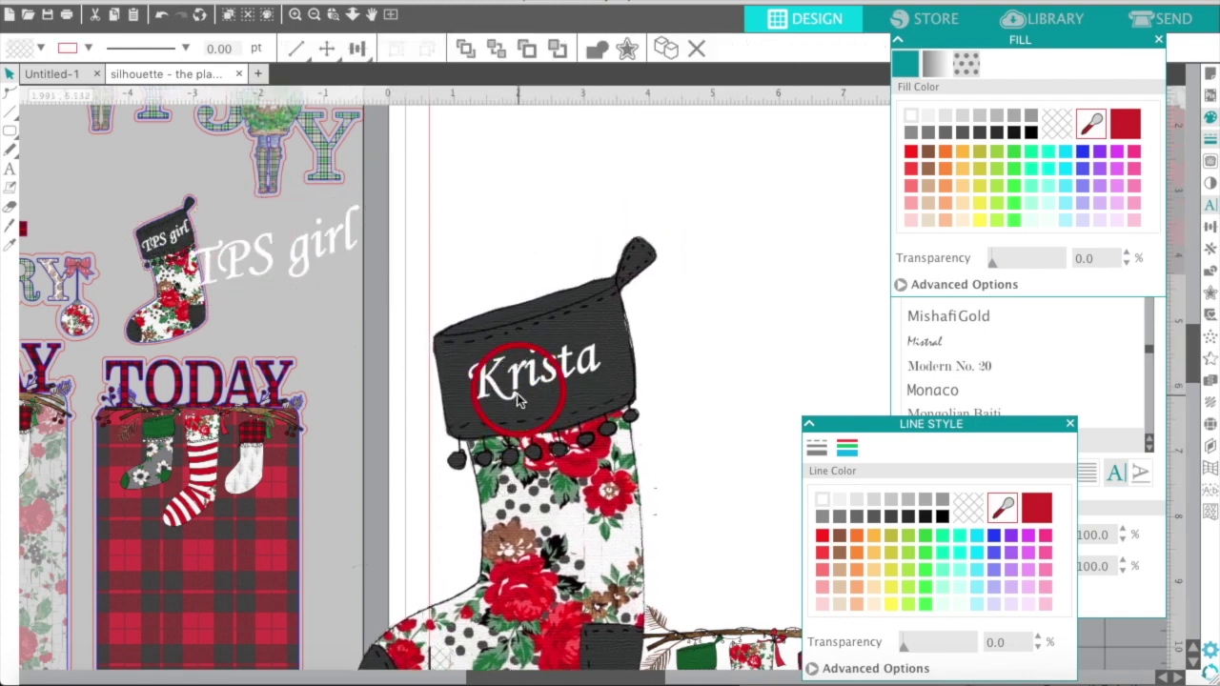
mouse_move(477, 258)
mouse_down()
mouse_move(511, 353)
mouse_move(471, 264)
mouse_move(475, 303)
mouse_up()
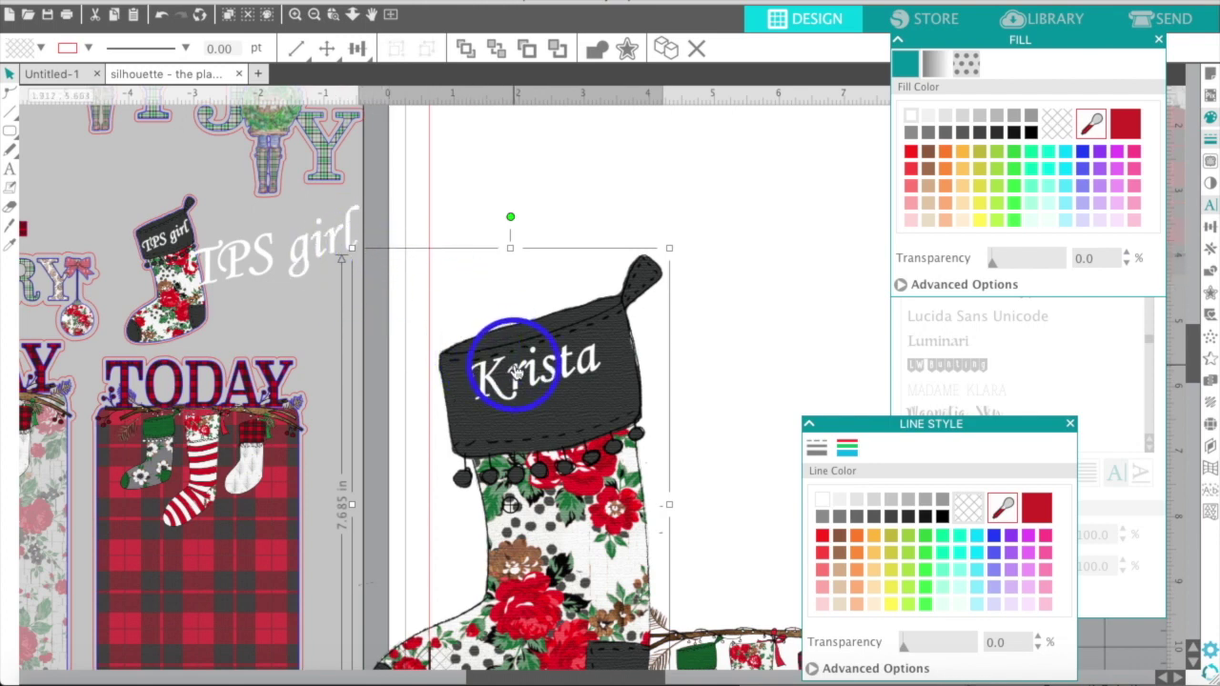
drag(497, 356, 492, 341)
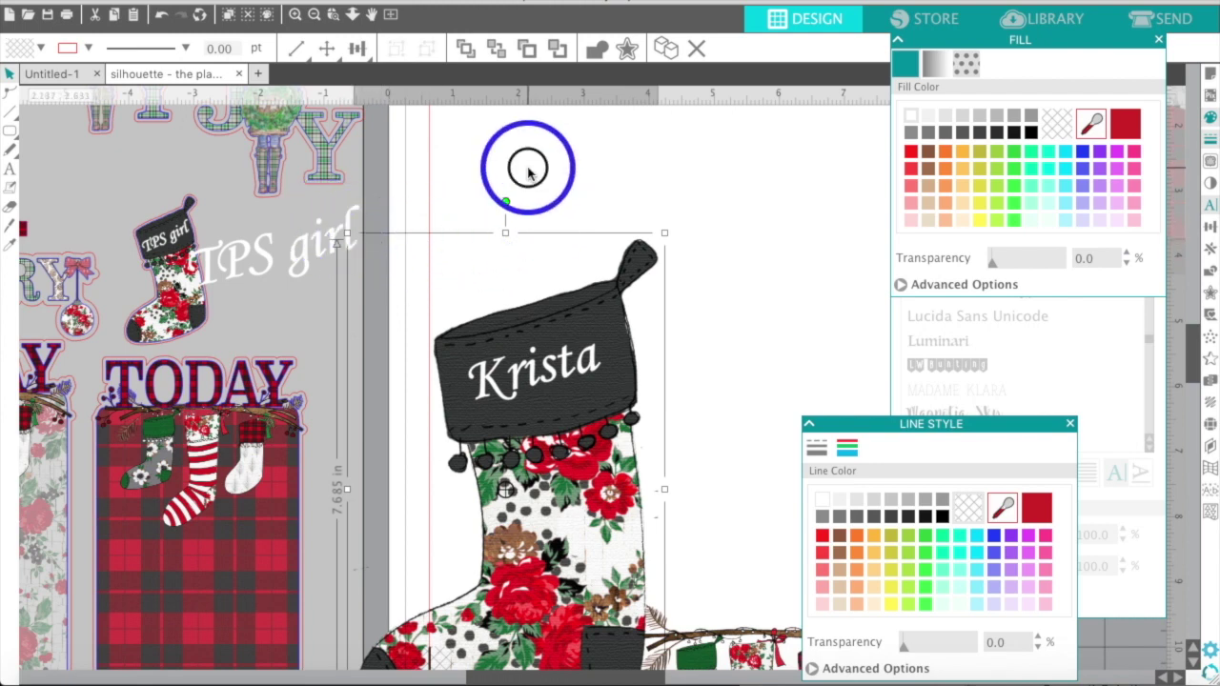
- Group the first name with the stocking and move the group off the page's right side
click(527, 167)
click(506, 299)
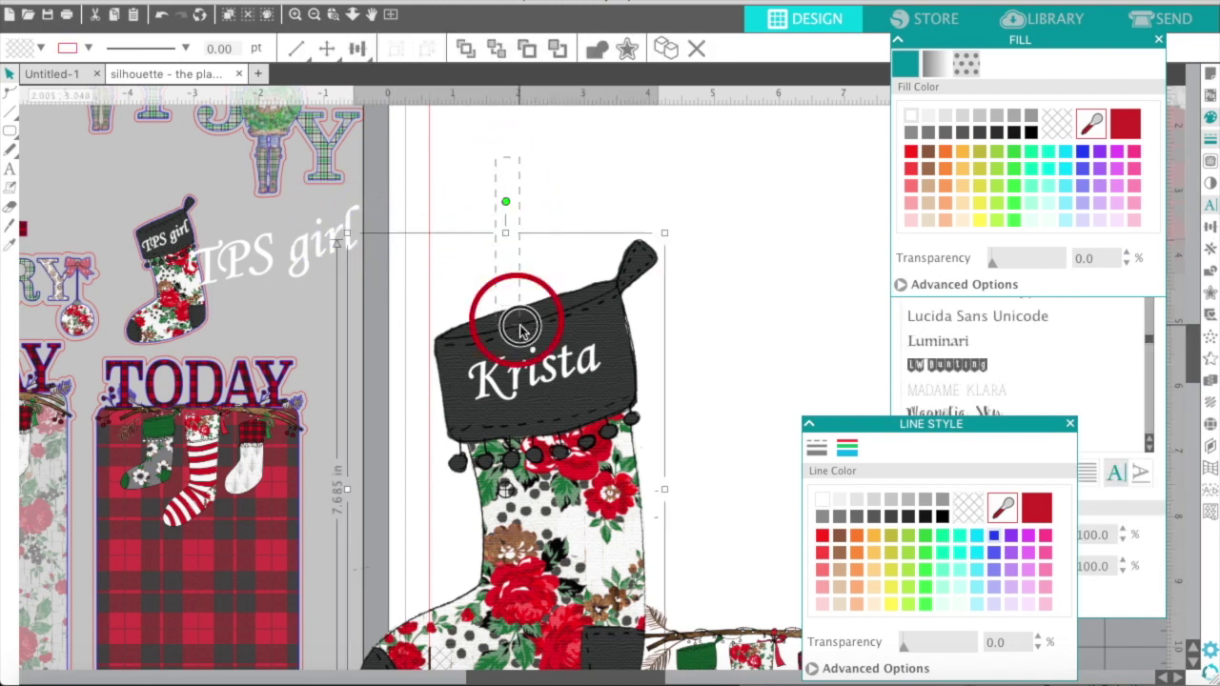
right_click(530, 391)
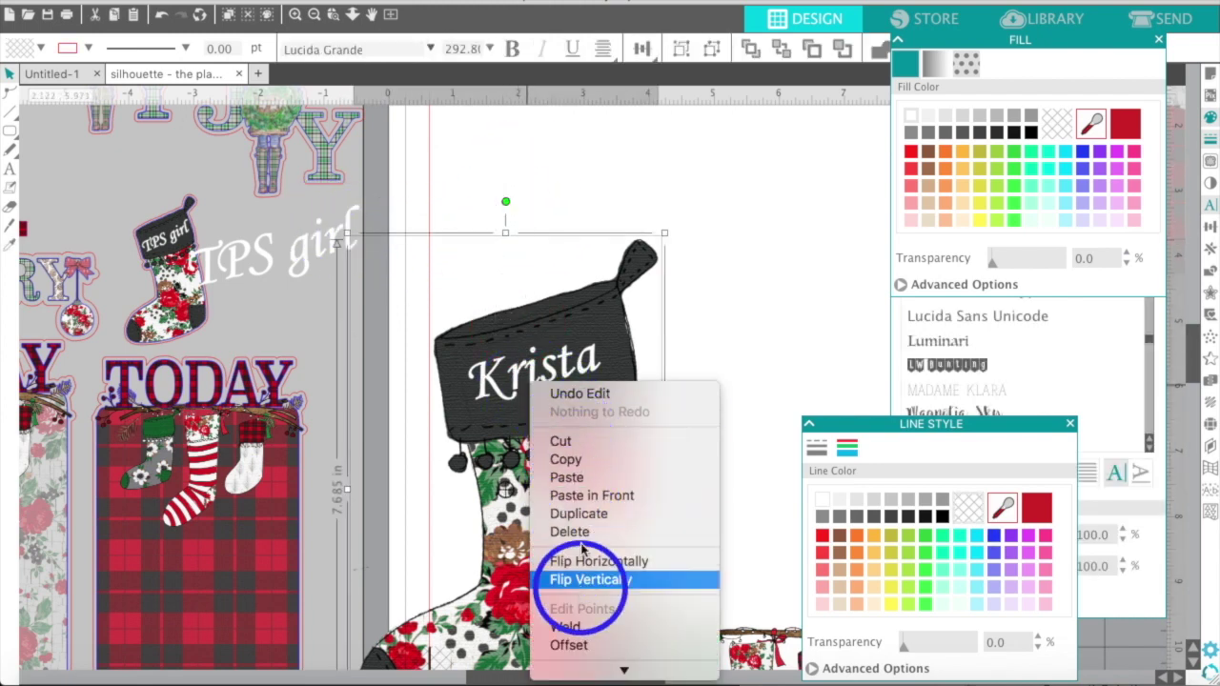
click(756, 214)
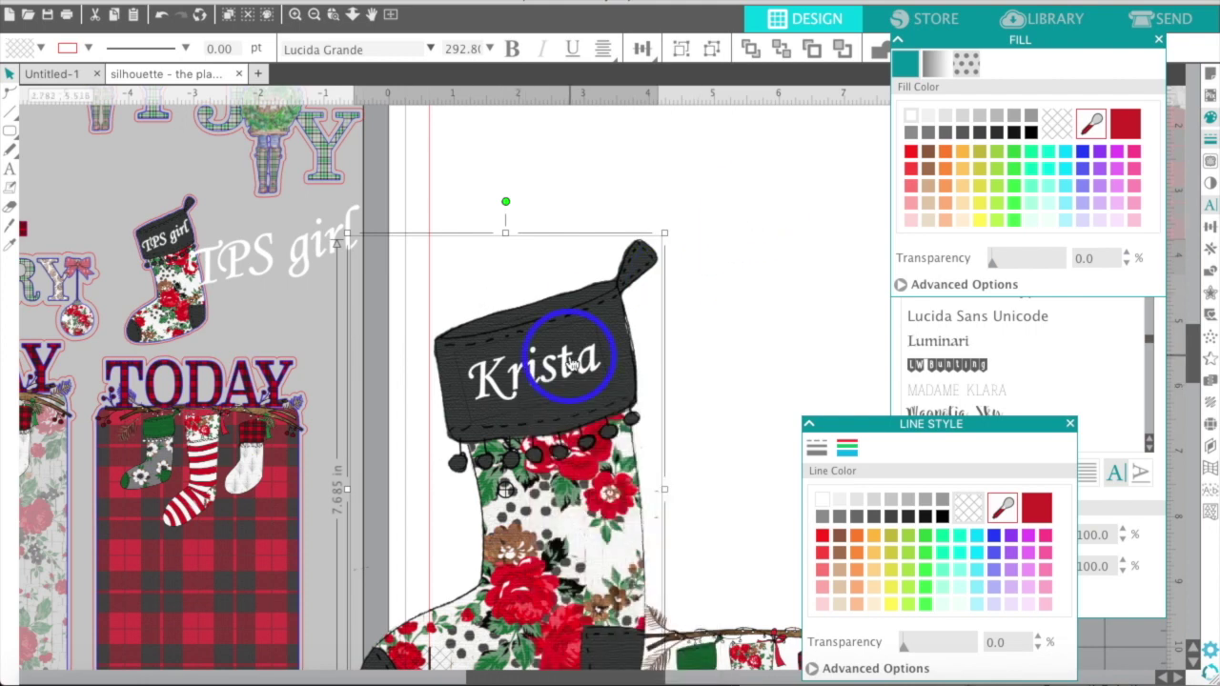
drag(492, 182, 526, 348)
right_click(532, 356)
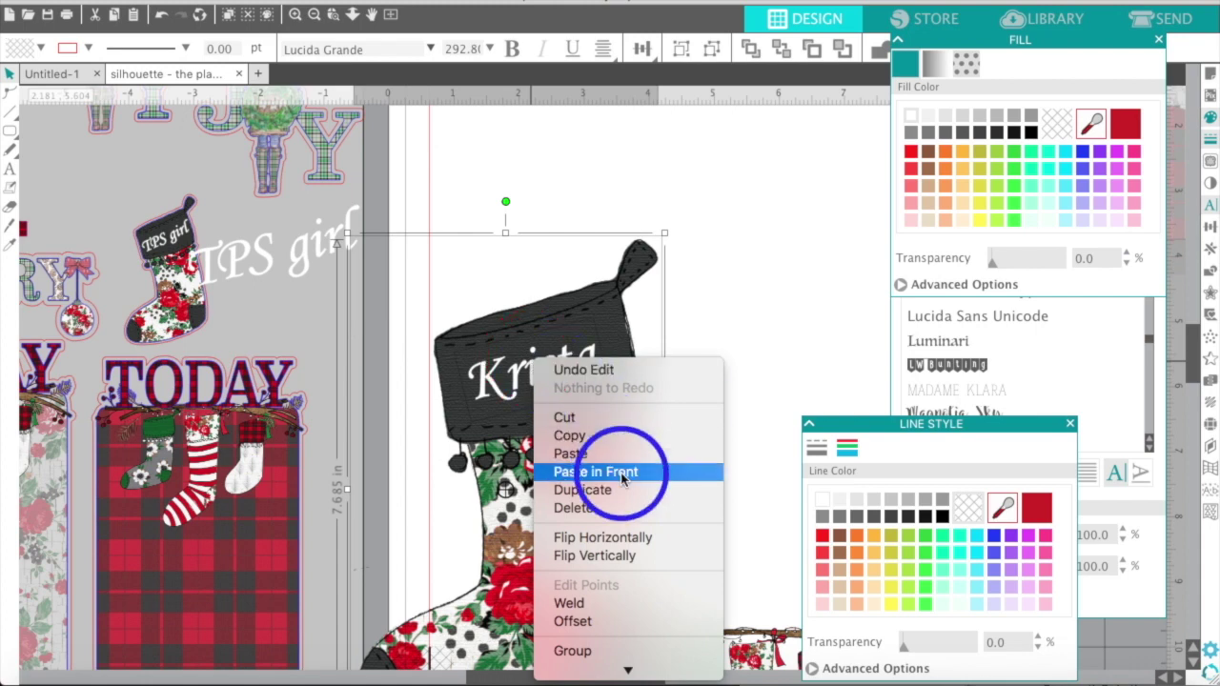
click(572, 650)
drag(722, 368, 1217, 322)
- Add the text "JOY" in 72 pt Lucida Grande near the page's upper-left corner
scroll(526, 417, left, 5)
scroll(526, 416, up, 4)
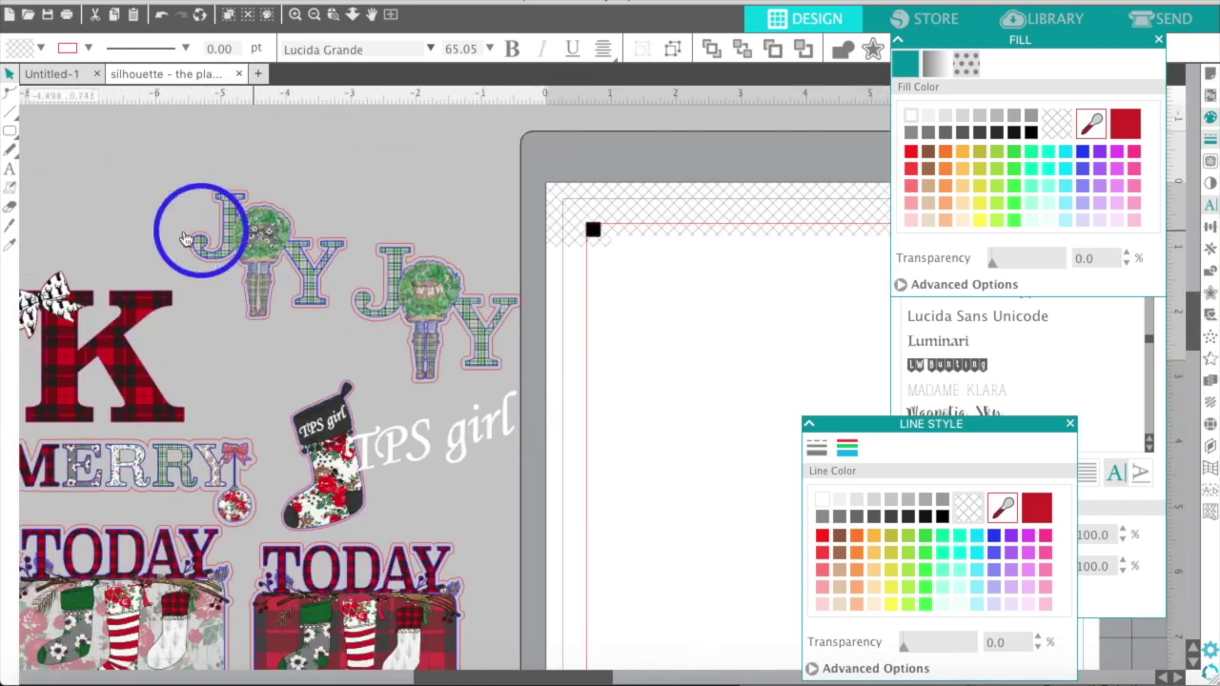
click(7, 172)
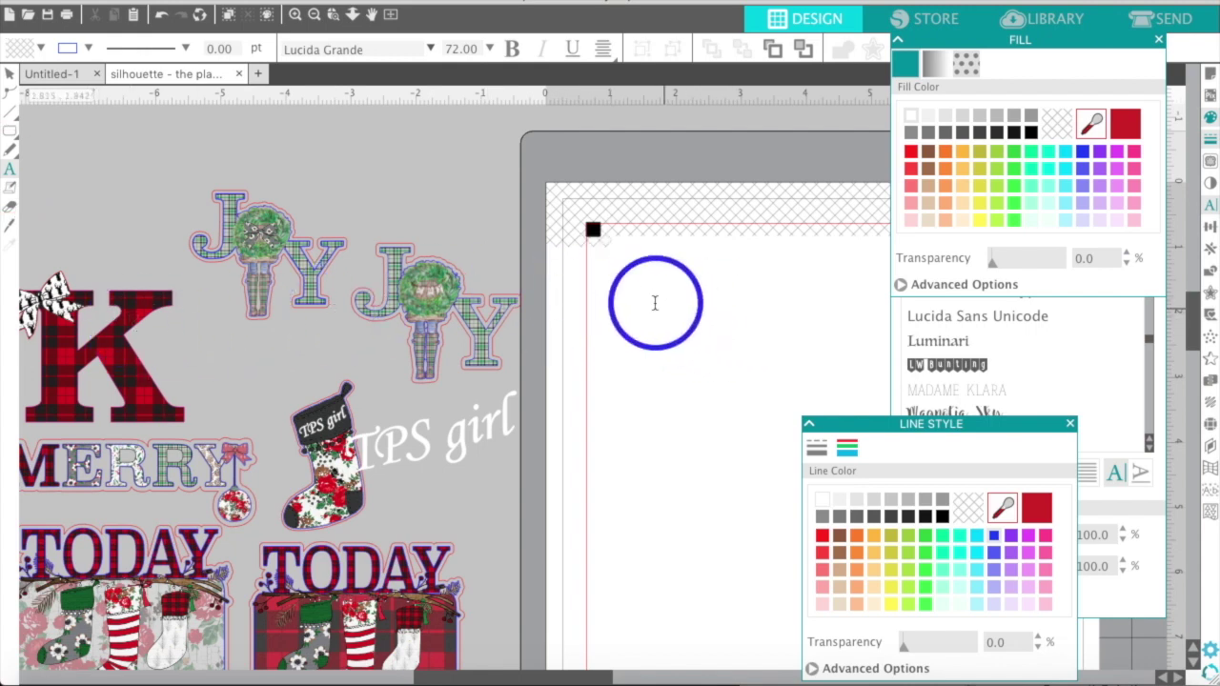
click(610, 290)
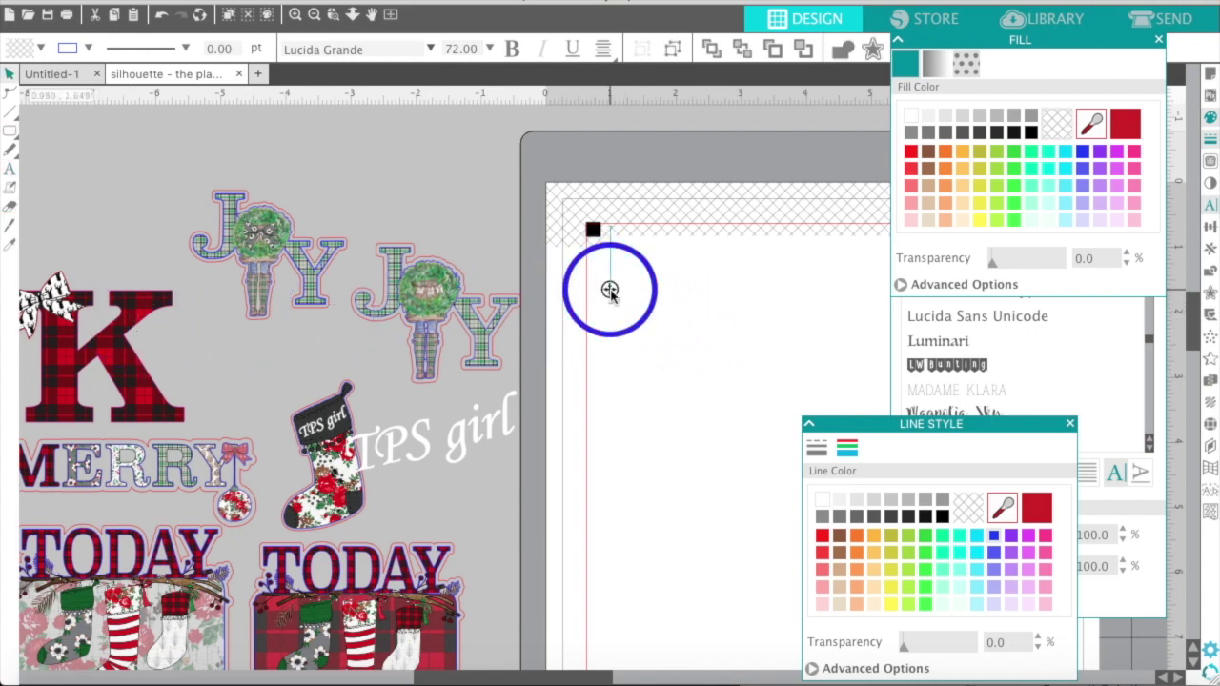
text(JOY)
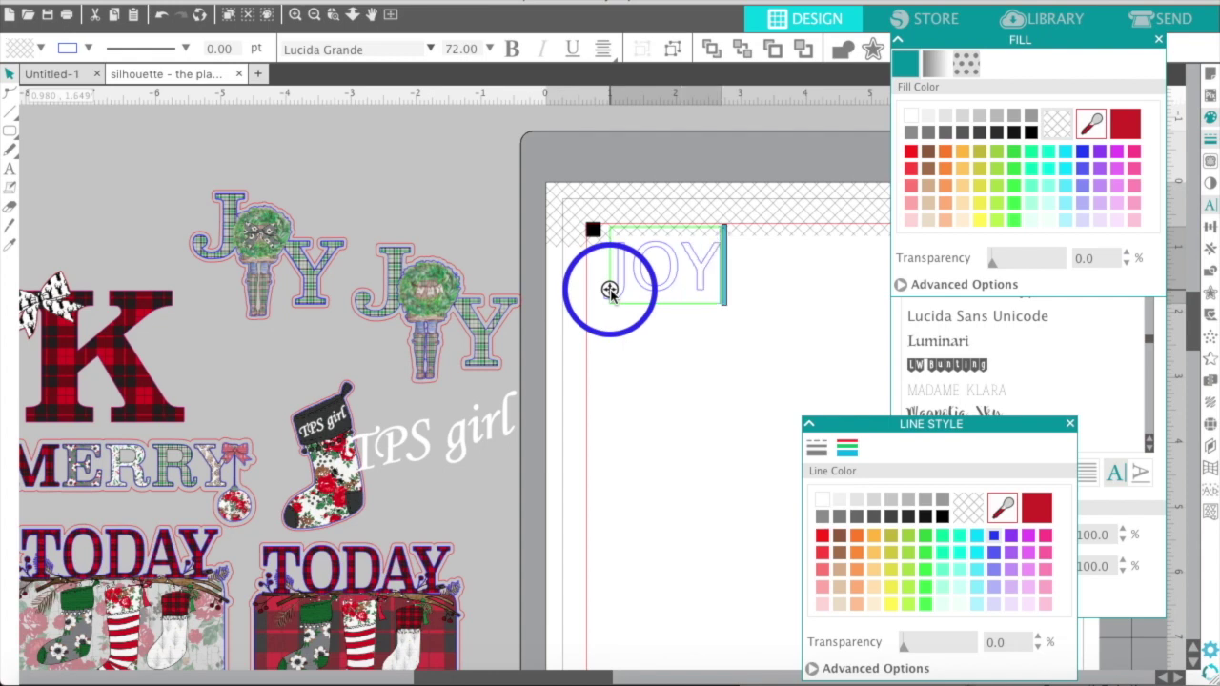
click(693, 382)
click(670, 273)
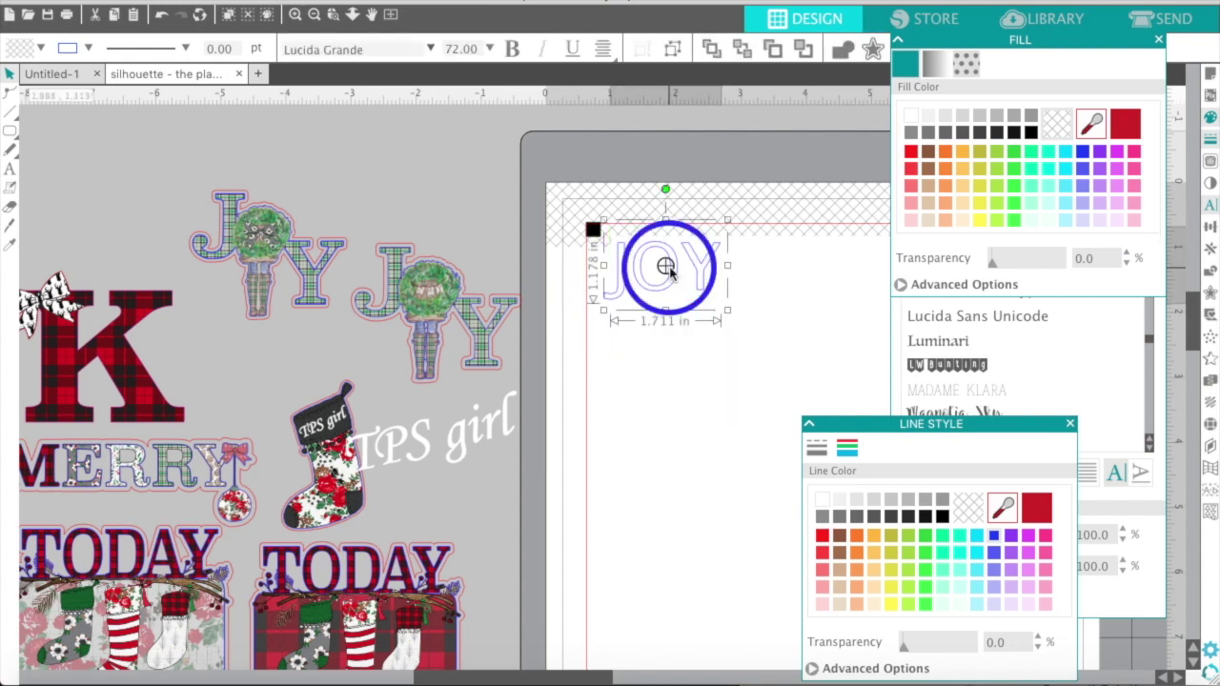
- Replace the wording of the "JOY" text with the single letter "J"
double_click(705, 277)
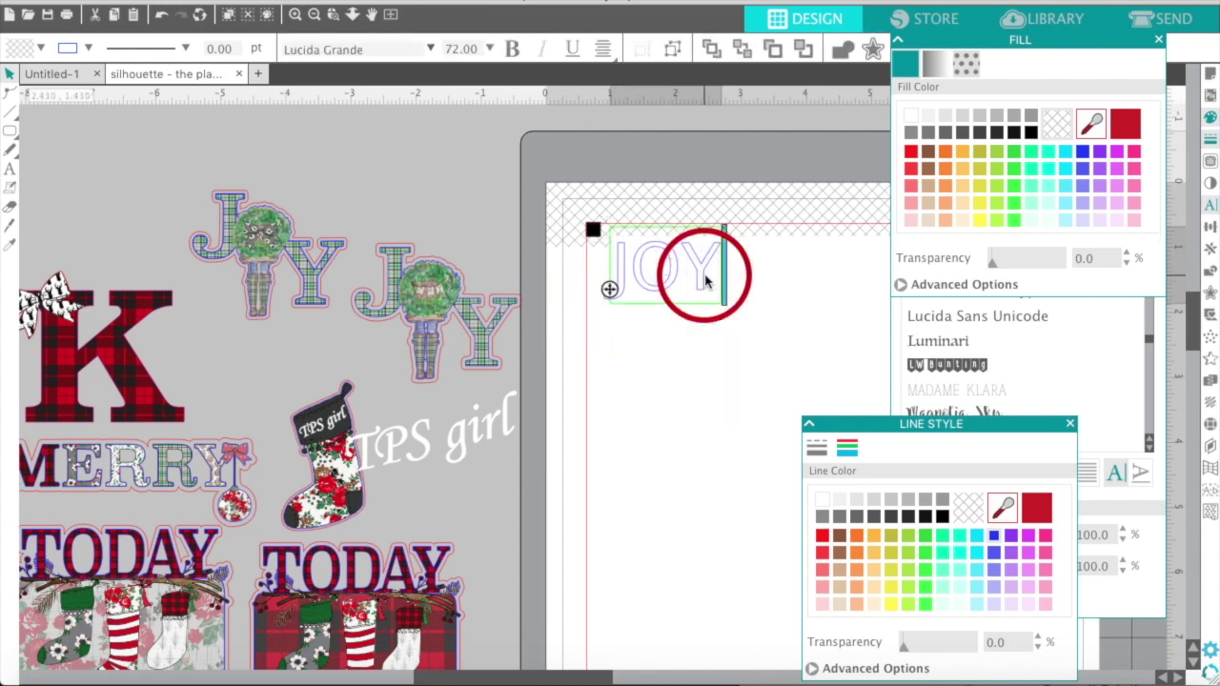
key(BackSpace)
key(BackSpace)
key(BackSpace)
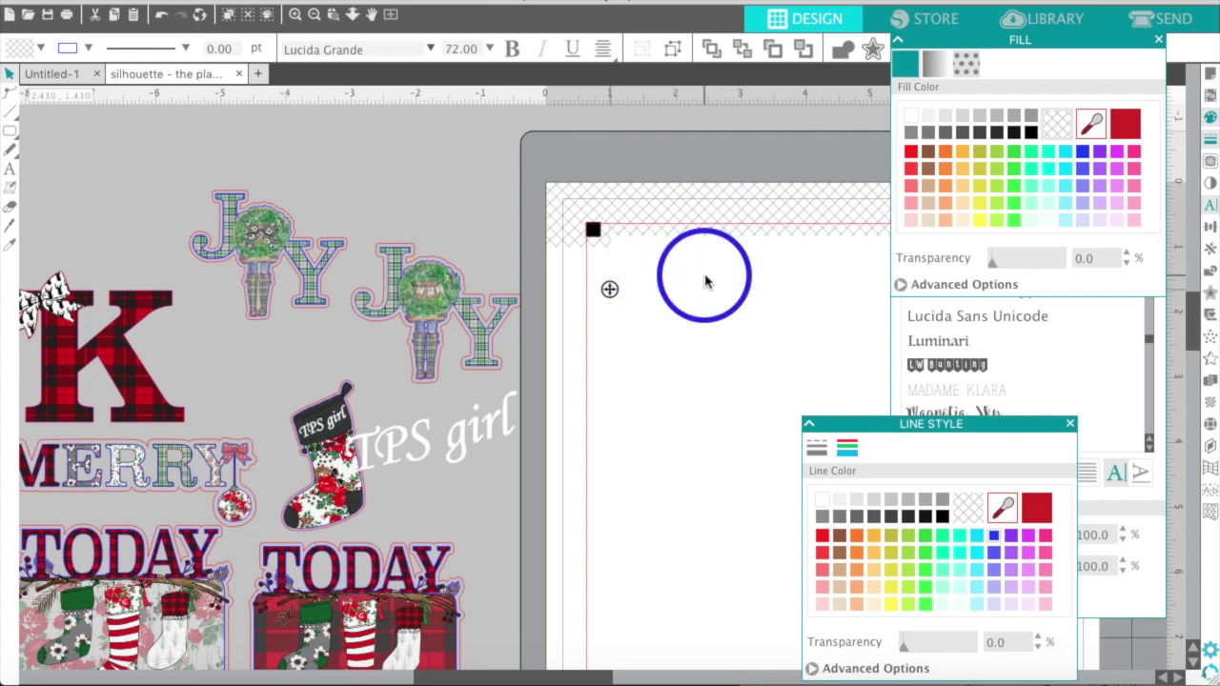
text(JOY)
click(694, 357)
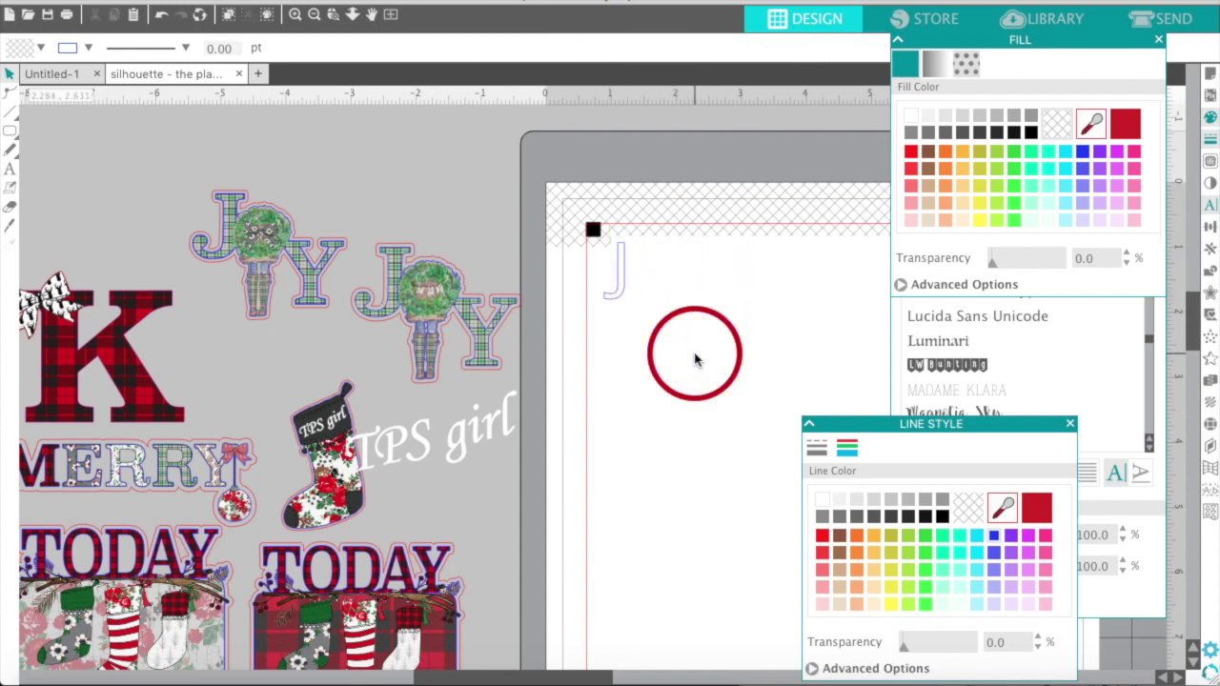
- Duplicate the letter "J" diagonally below the original and change the copy to "Y"
click(614, 292)
drag(614, 291, 667, 327)
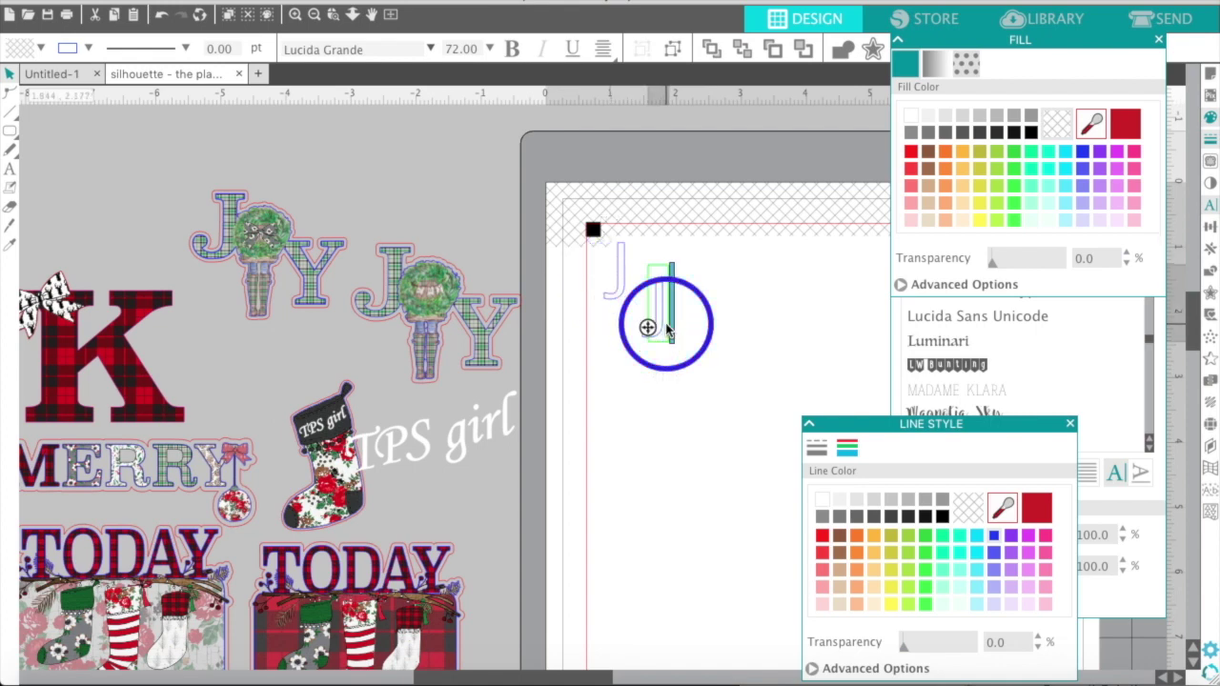
click(711, 386)
- Move another copy of the letter "J" below the "Y" and replace its wording with "MERRY"
click(689, 377)
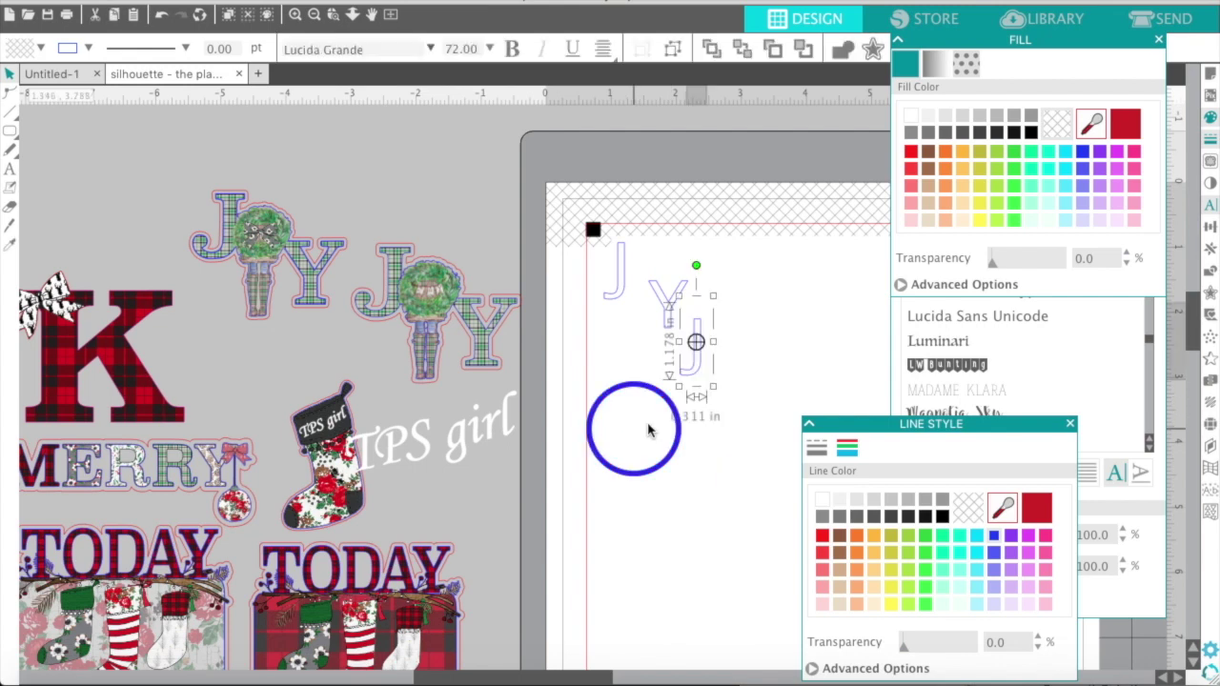
drag(661, 424, 620, 457)
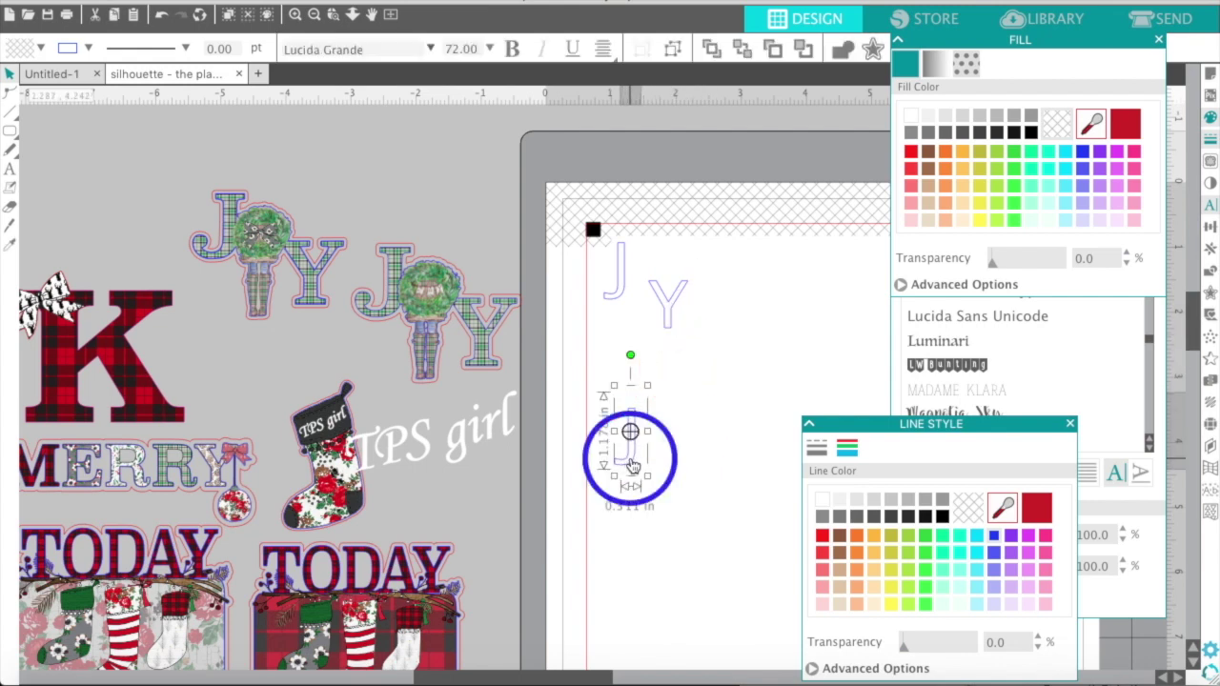
click(629, 457)
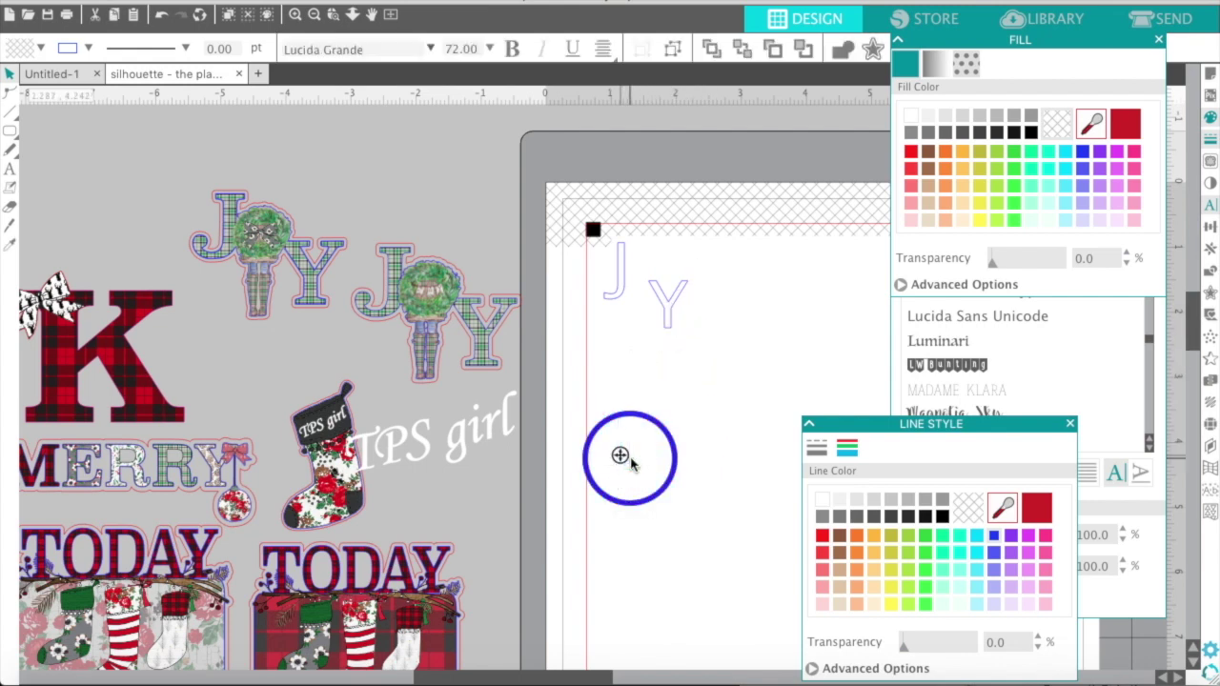
text(MERRY)
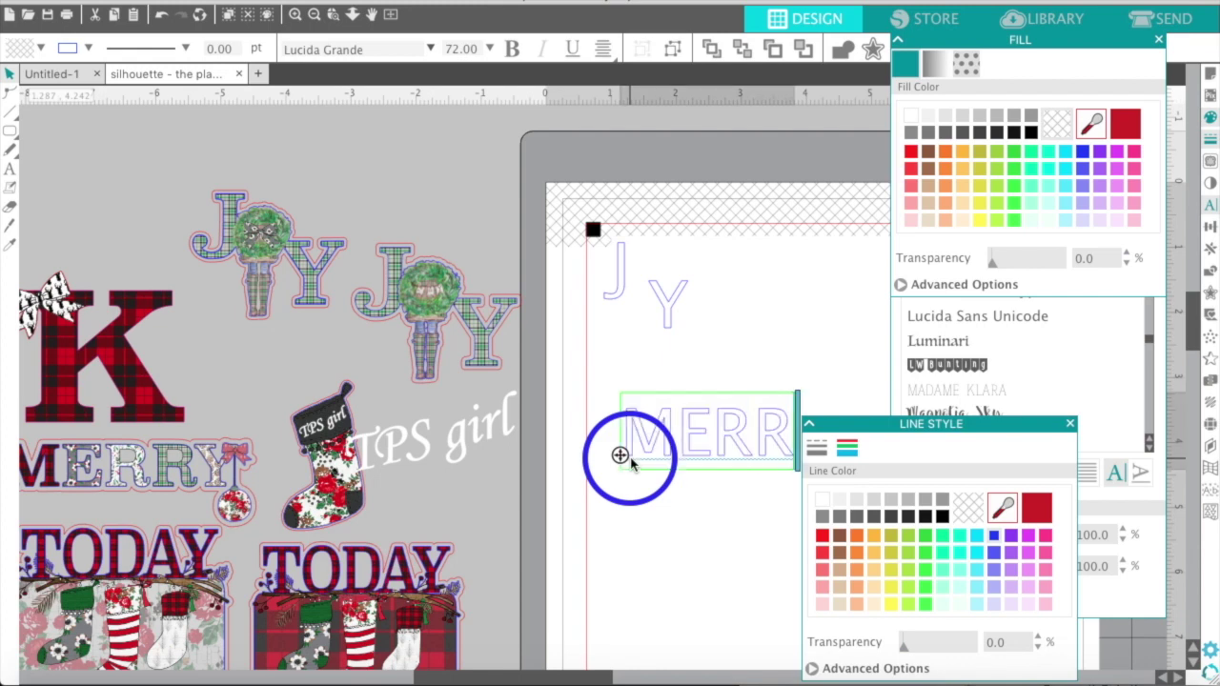
click(648, 545)
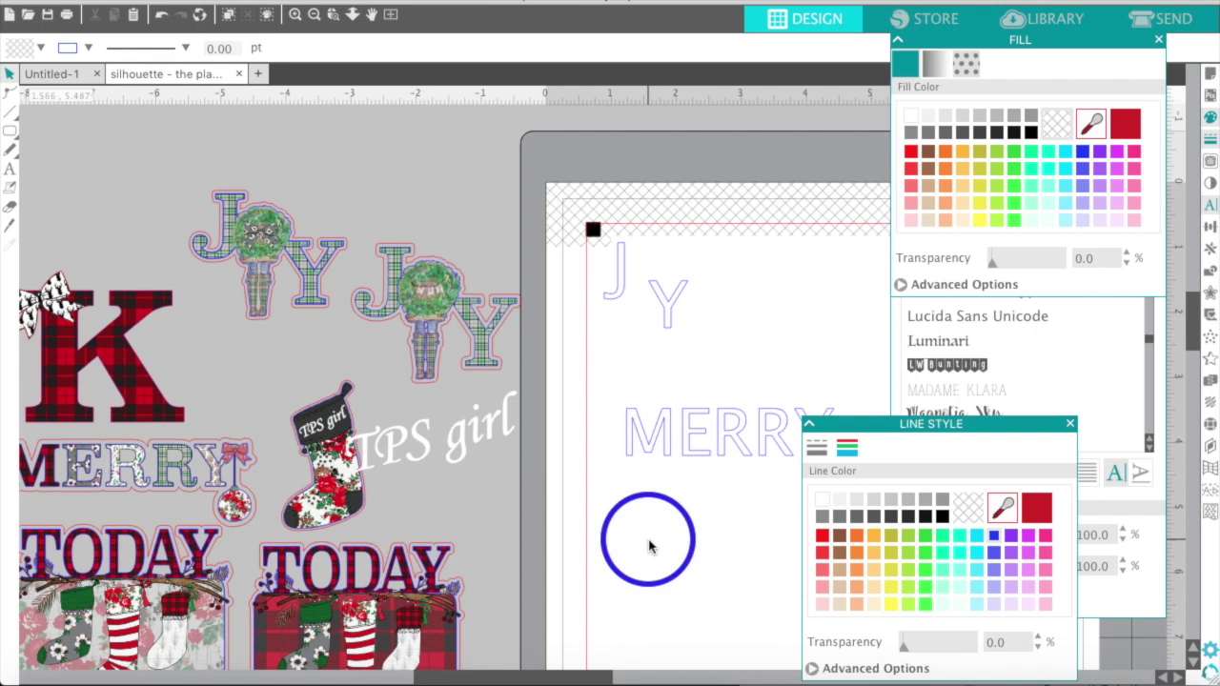
- Change a further copy of the letter "J" to "TODAY" and place it below "MERRY"
drag(648, 545, 739, 370)
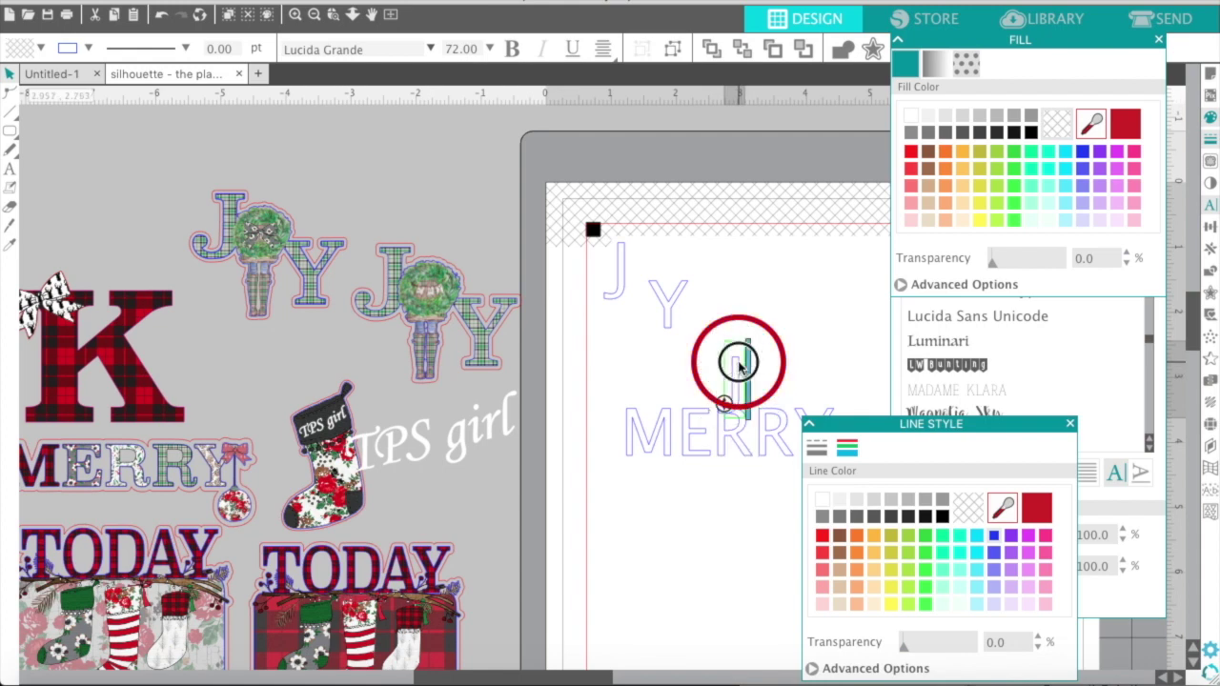
text(TODA)
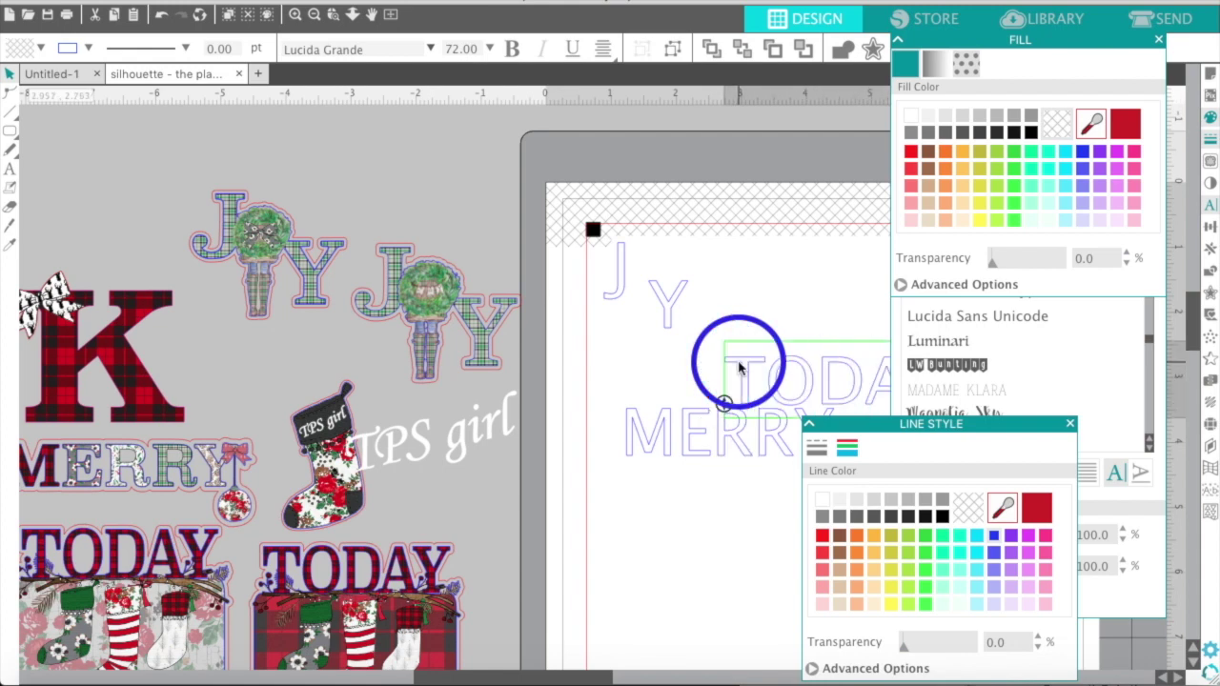
click(740, 367)
drag(767, 373, 632, 531)
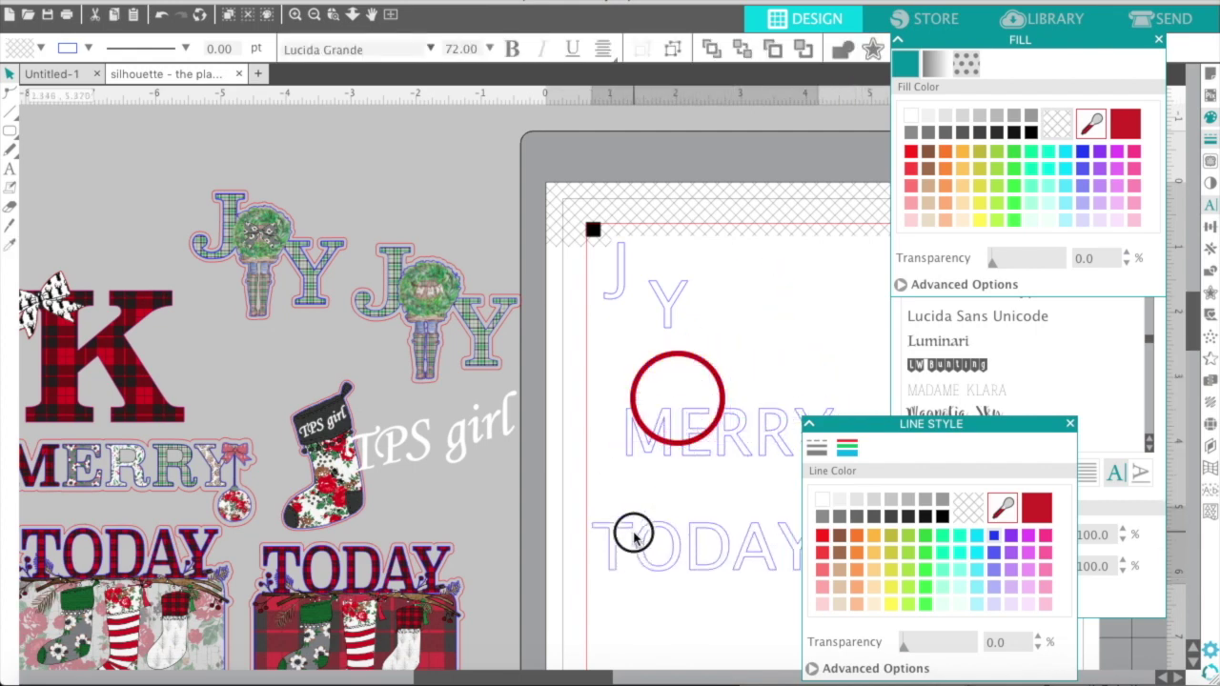
- Clear the overlapping Line Style and Fill panels away from the text settings and set the letter "J" to the Superclarendon font
click(619, 268)
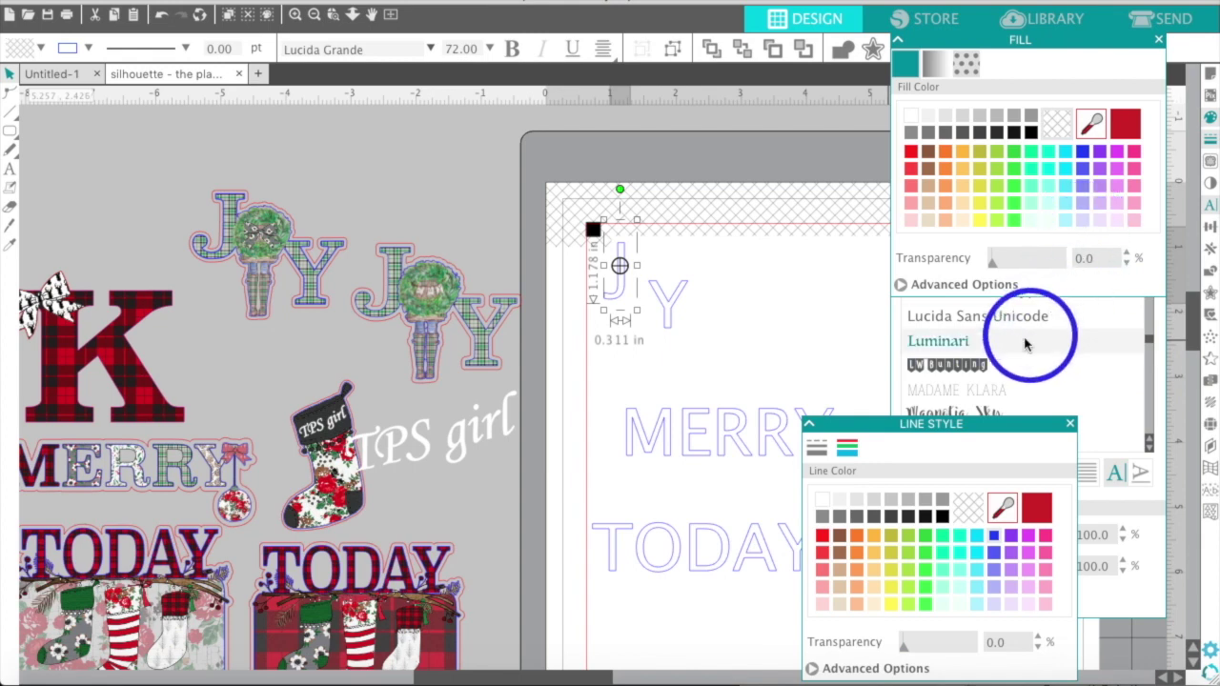
drag(1006, 419, 871, 563)
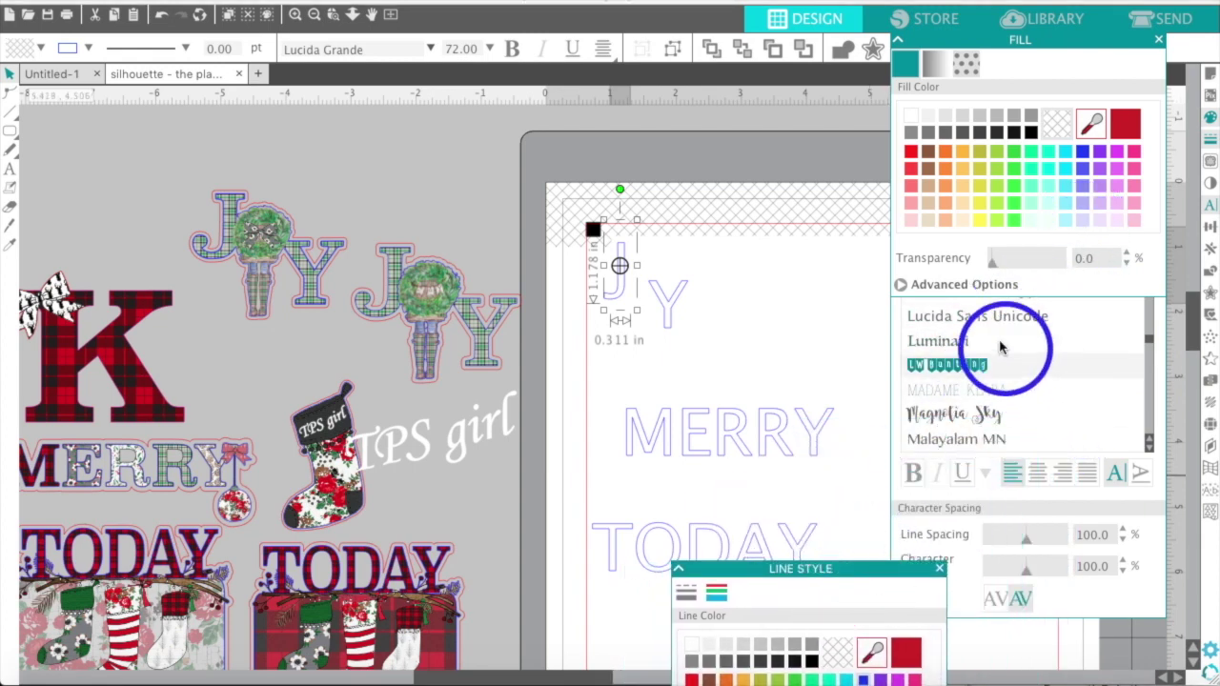
click(1158, 42)
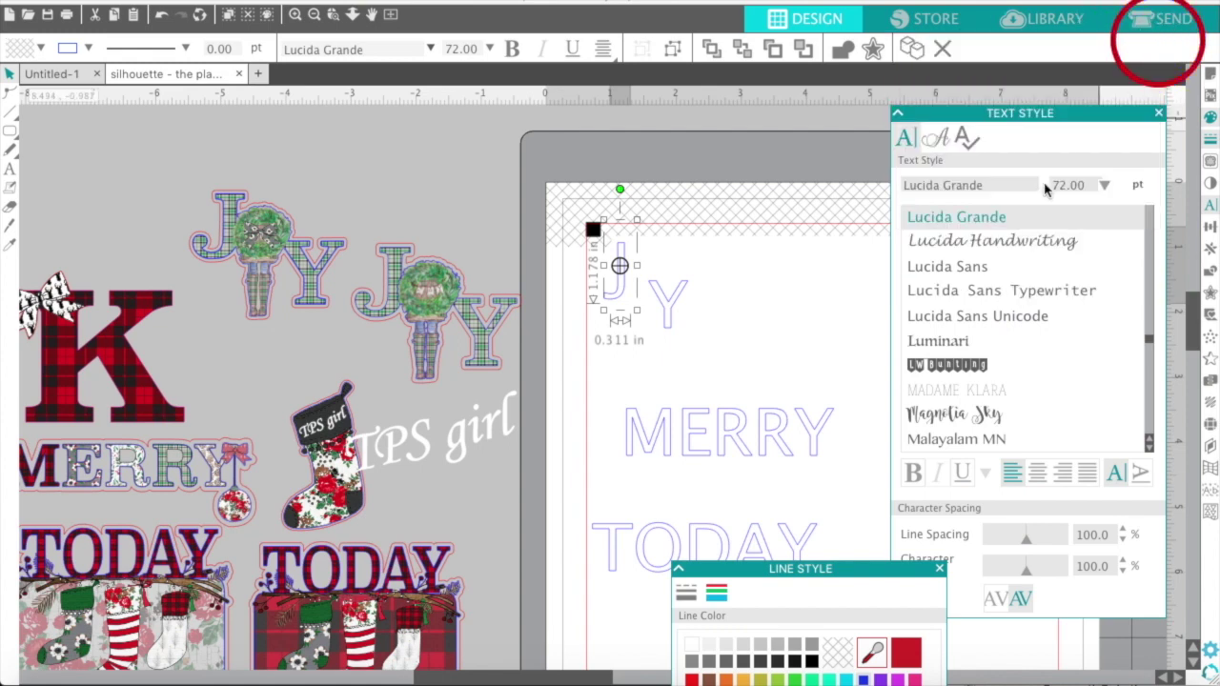
click(980, 185)
text(SUPERclarendon)
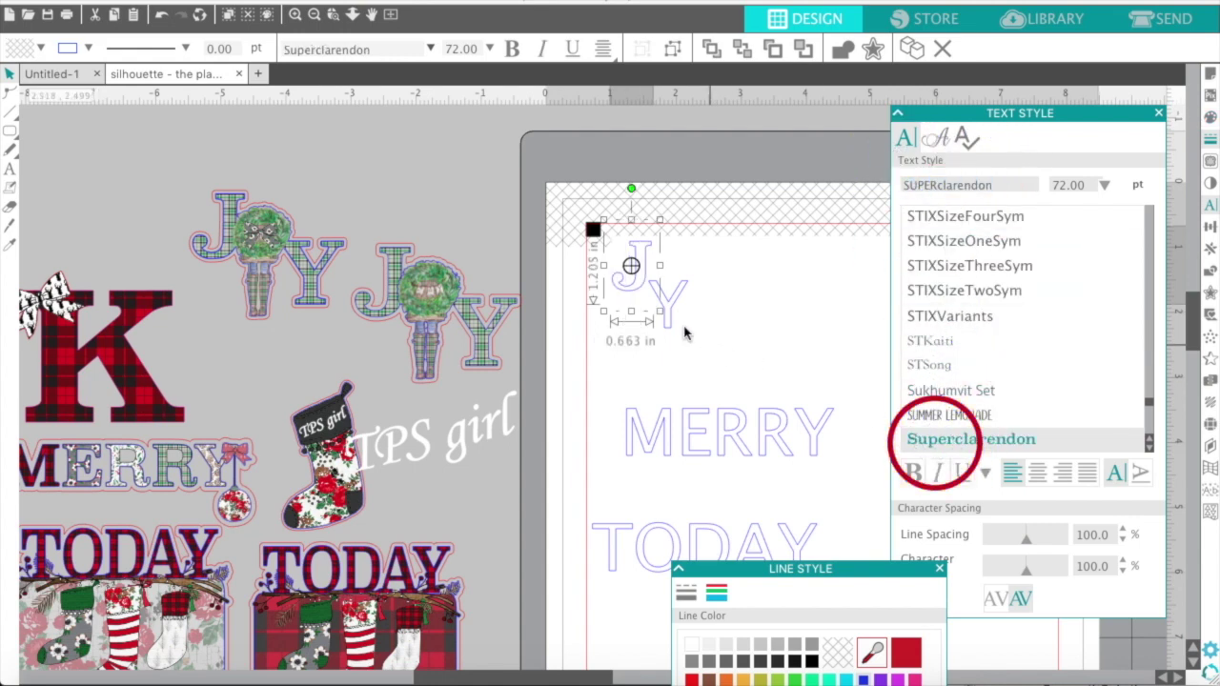
- Set the letter "Y" to the Superclarendon font as well
click(655, 303)
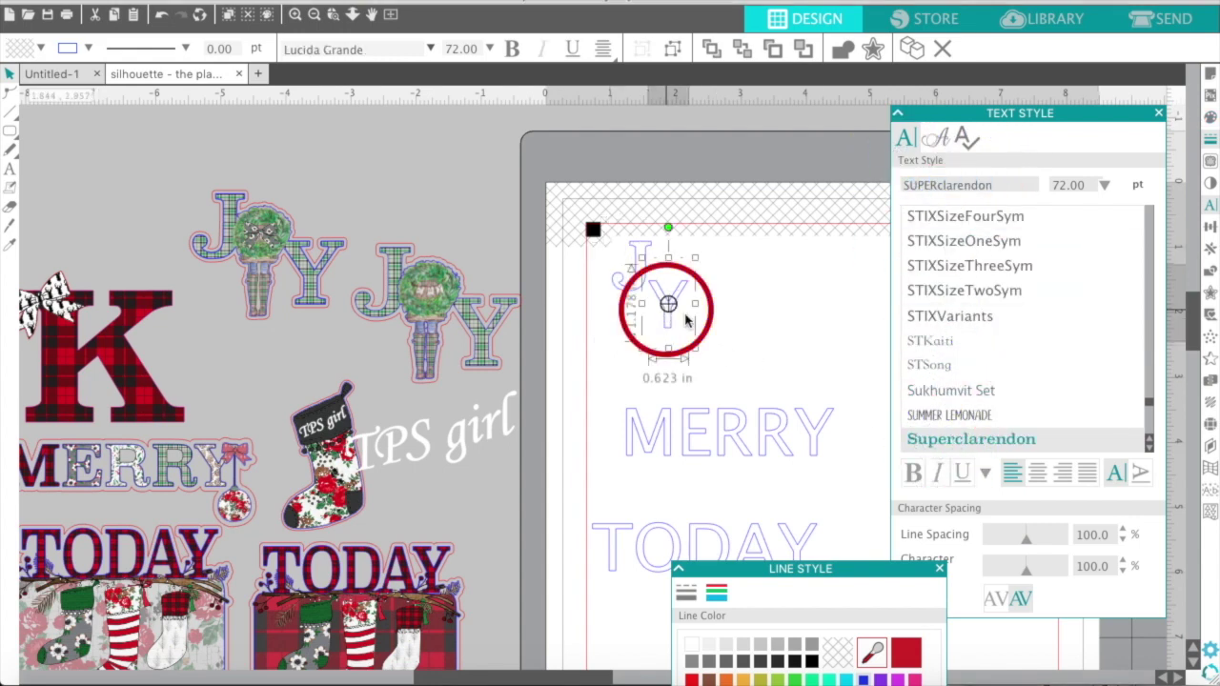
click(958, 185)
text(SUPERclarendon)
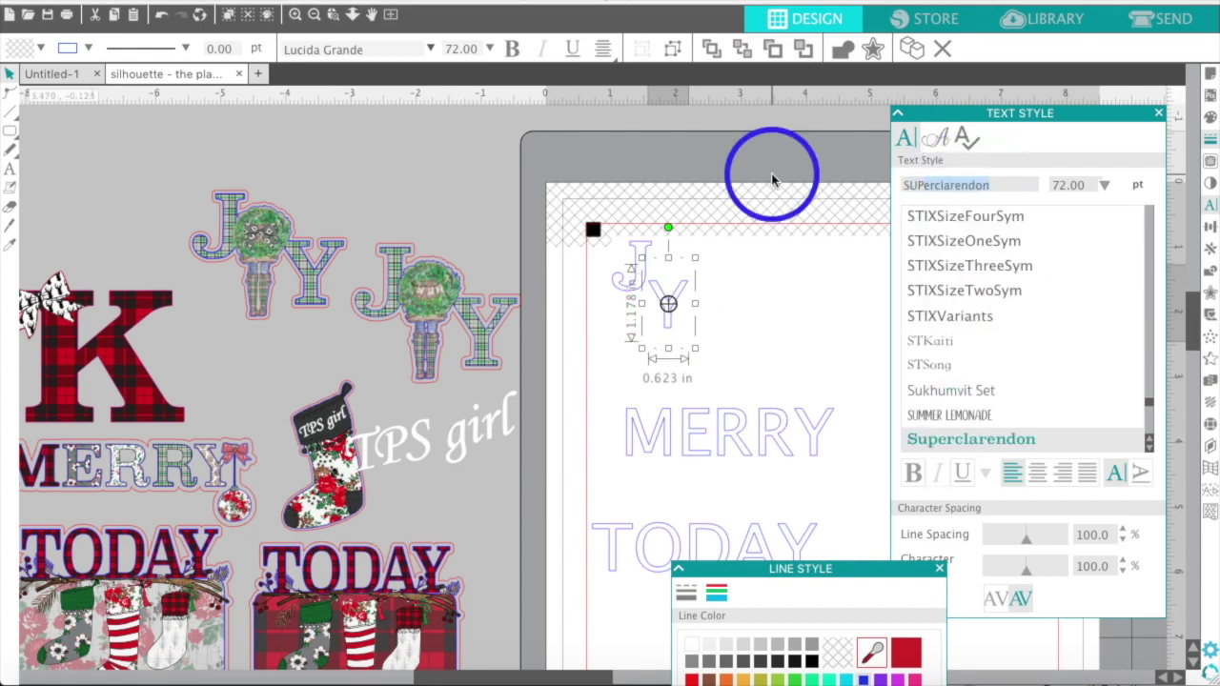
click(947, 440)
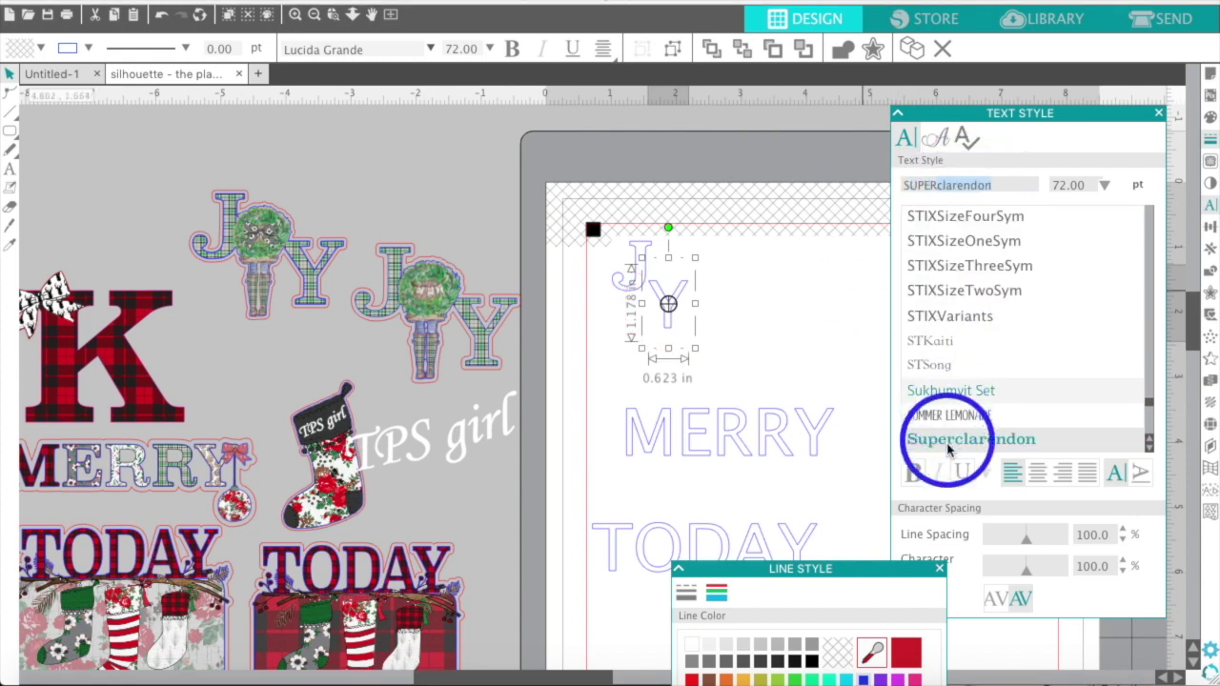
click(637, 273)
click(735, 354)
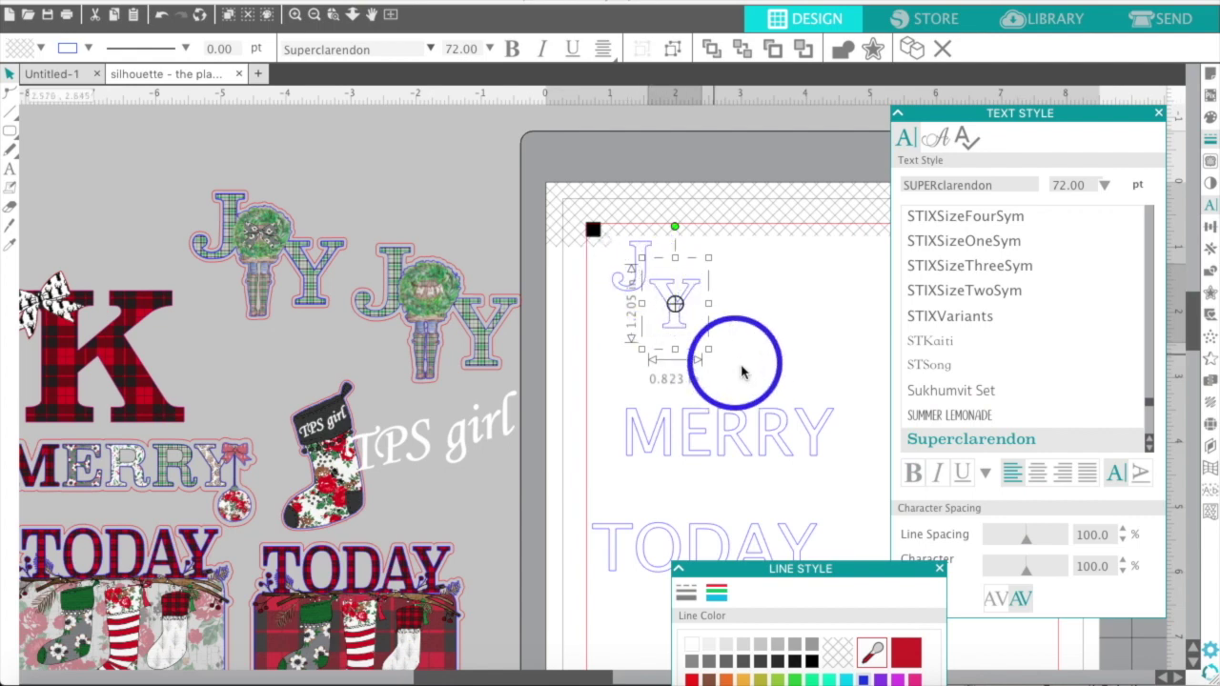
- Duplicate the Superclarendon letter "Y" and replace the copy's wording with "MERRY"
click(673, 310)
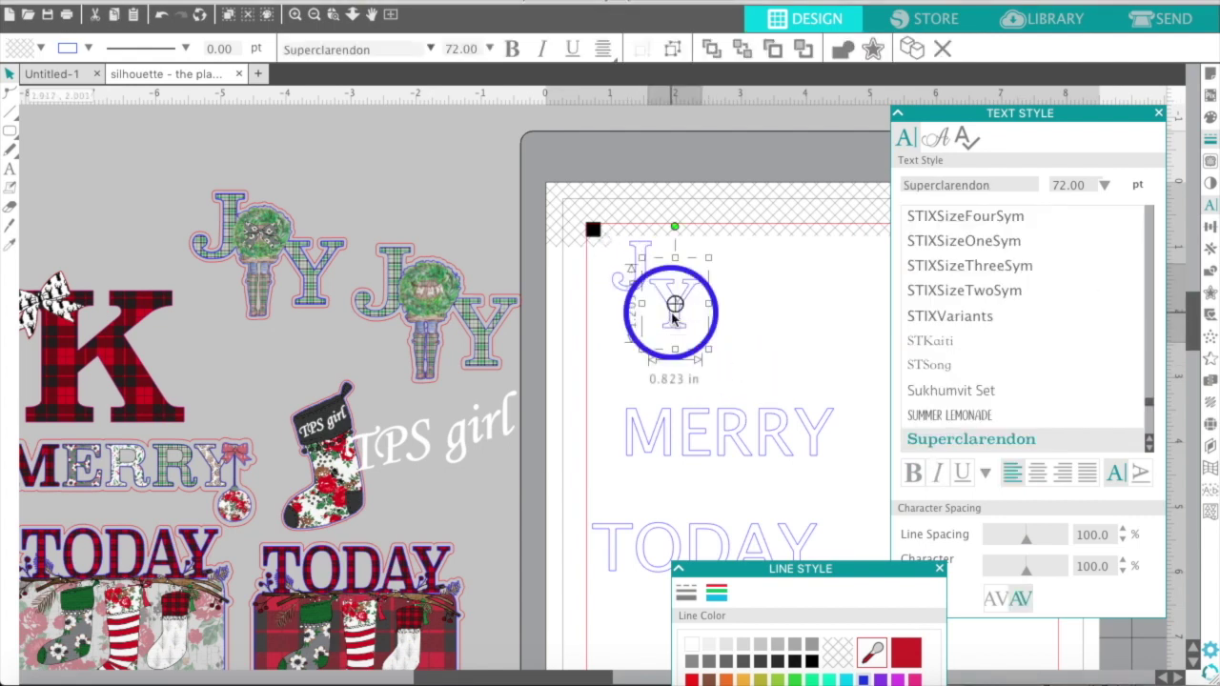
click(734, 370)
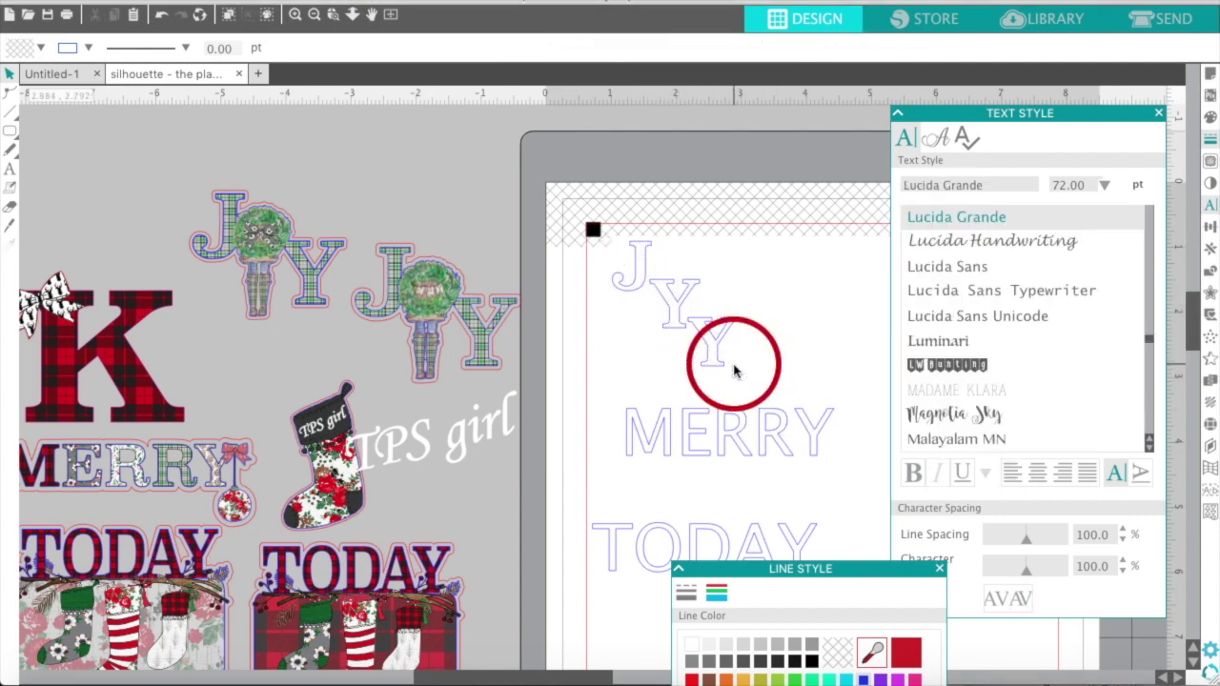
click(714, 351)
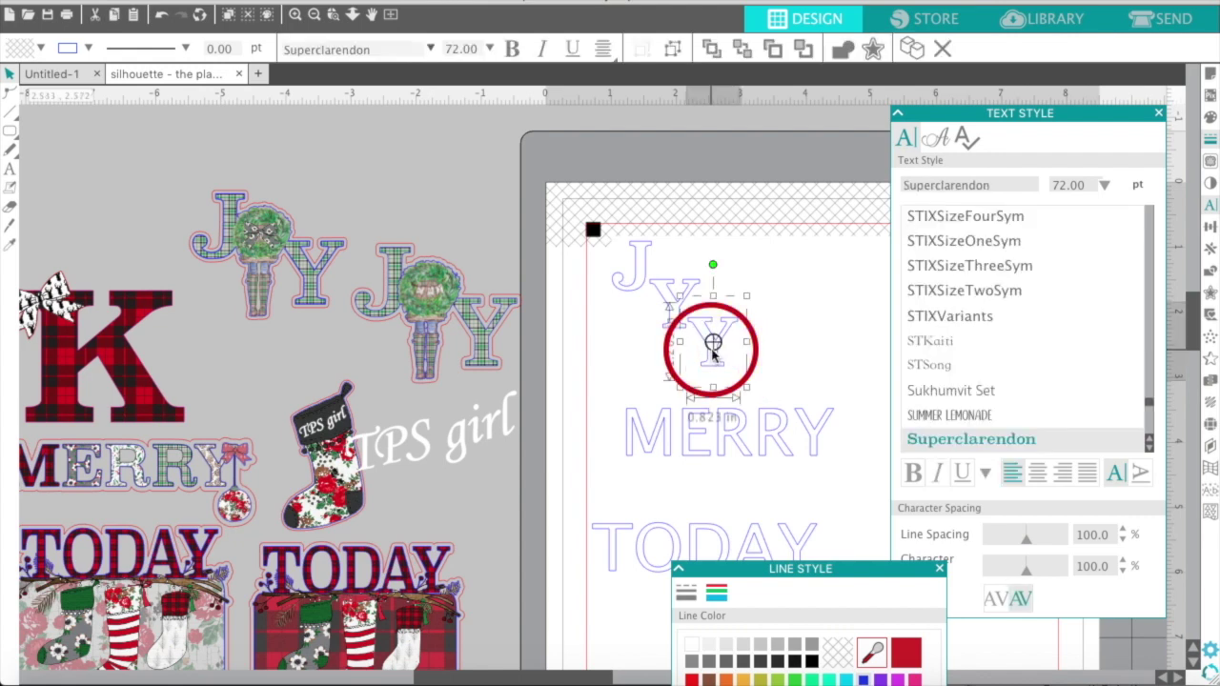
click(737, 346)
click(716, 355)
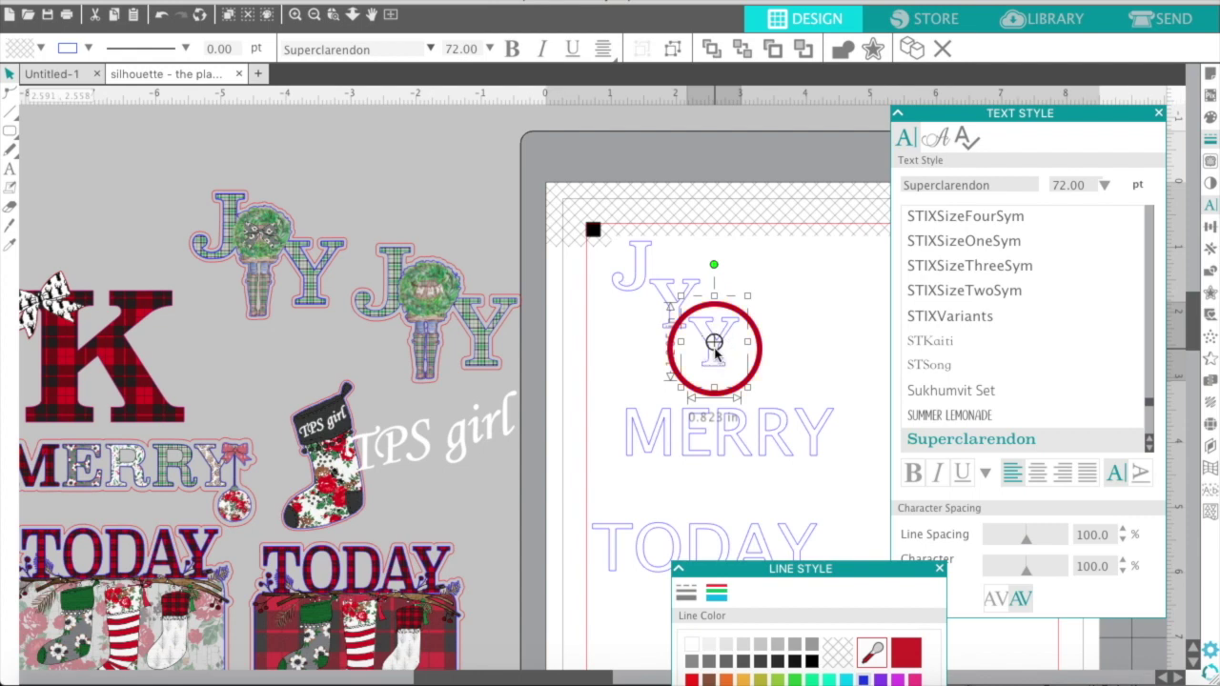
double_click(715, 352)
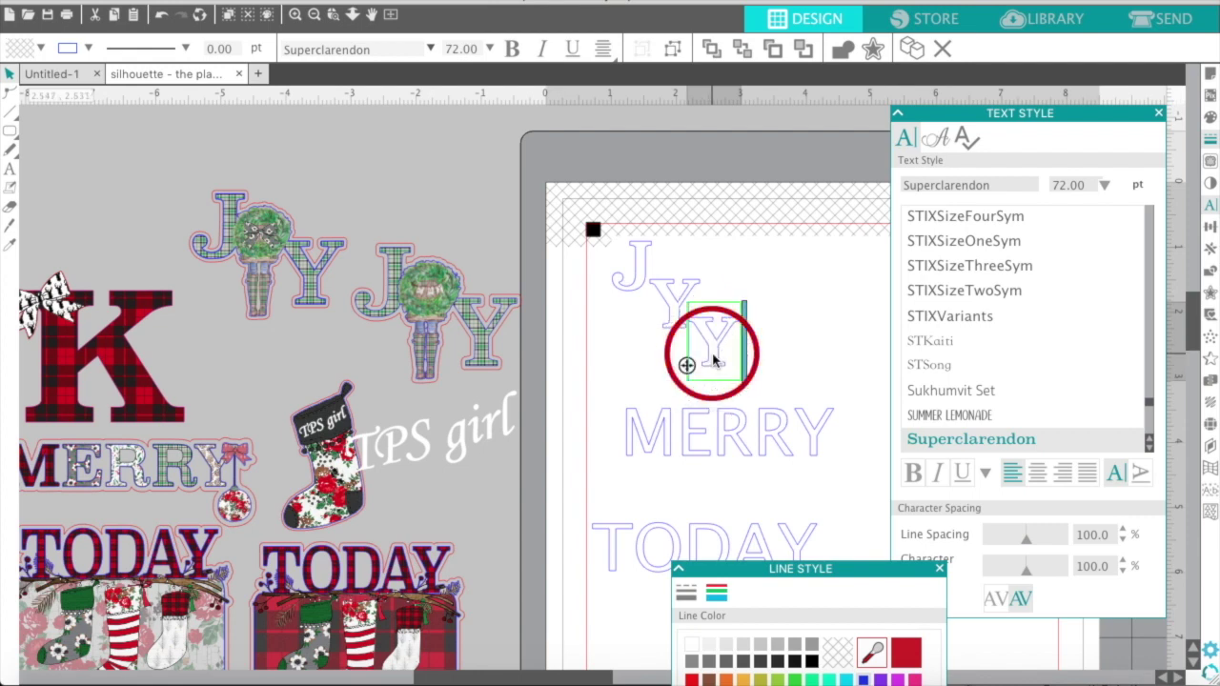
text(MERRY)
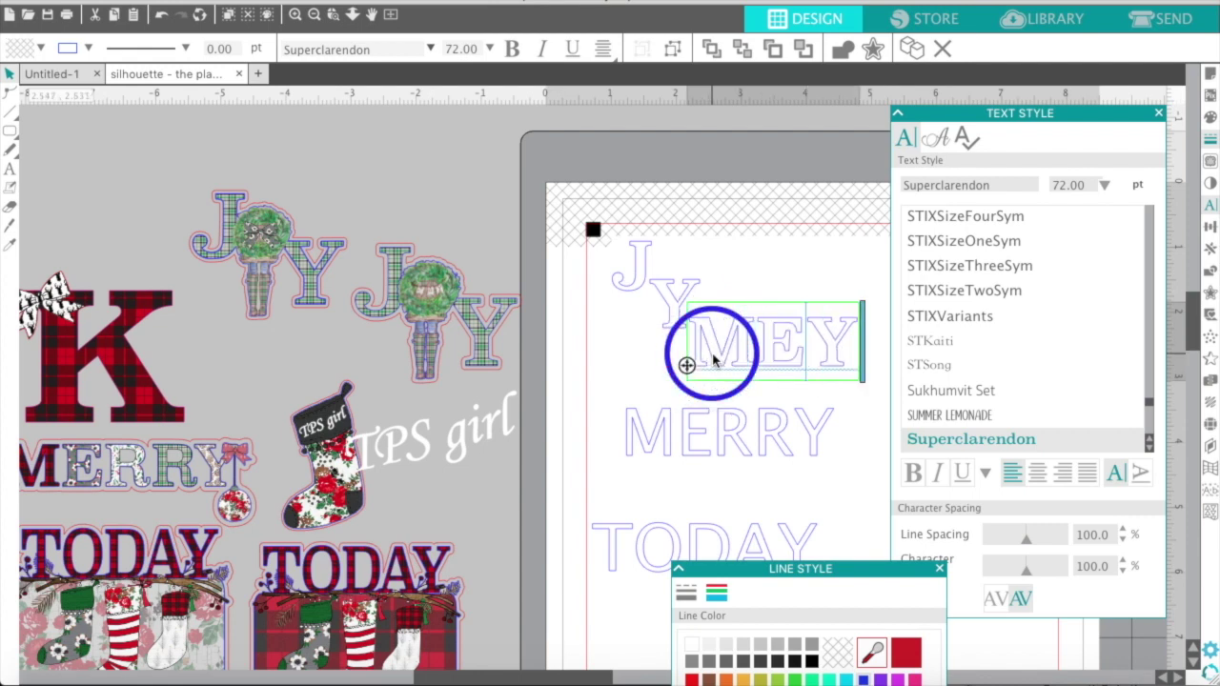
- Delete the old Lucida Grande "MERRY" and "TODAY" texts
double_click(704, 432)
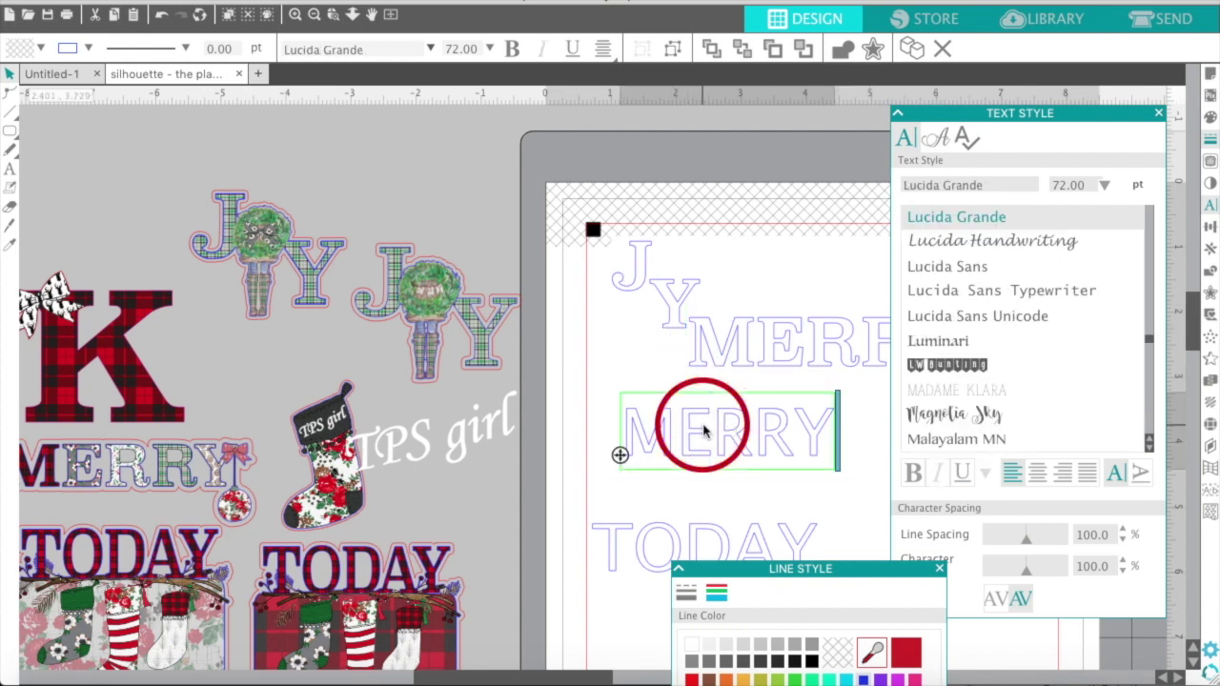
click(642, 383)
click(653, 424)
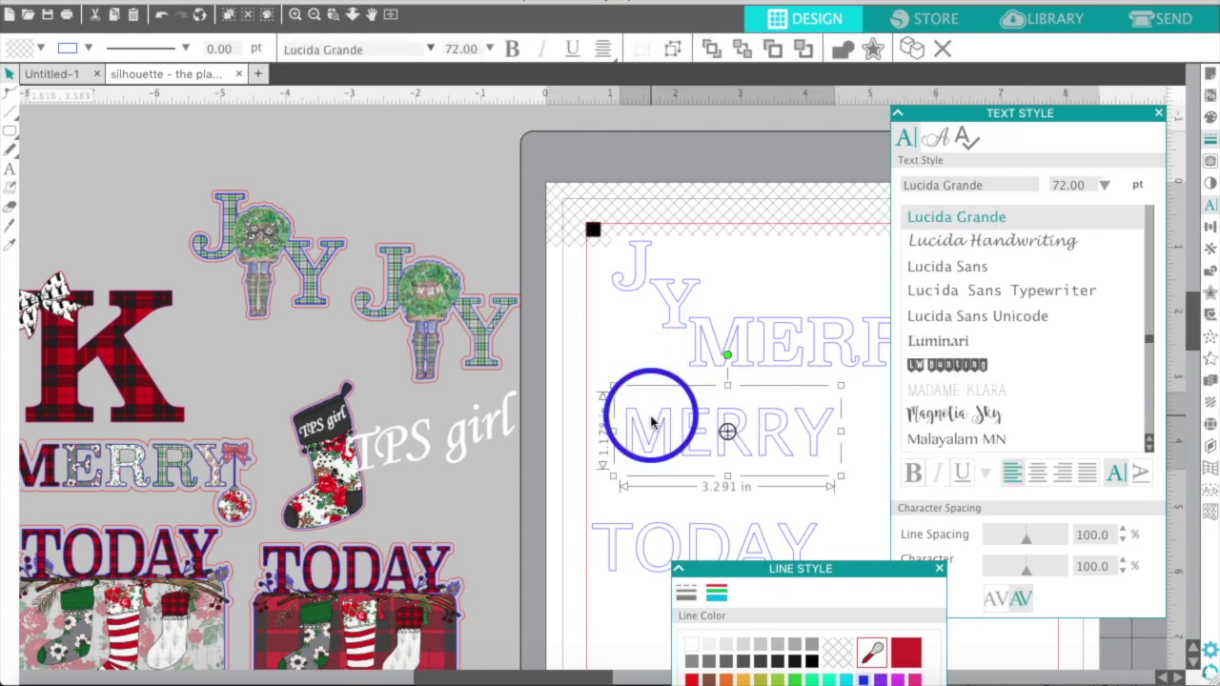
key(Delete)
click(648, 529)
key(Delete)
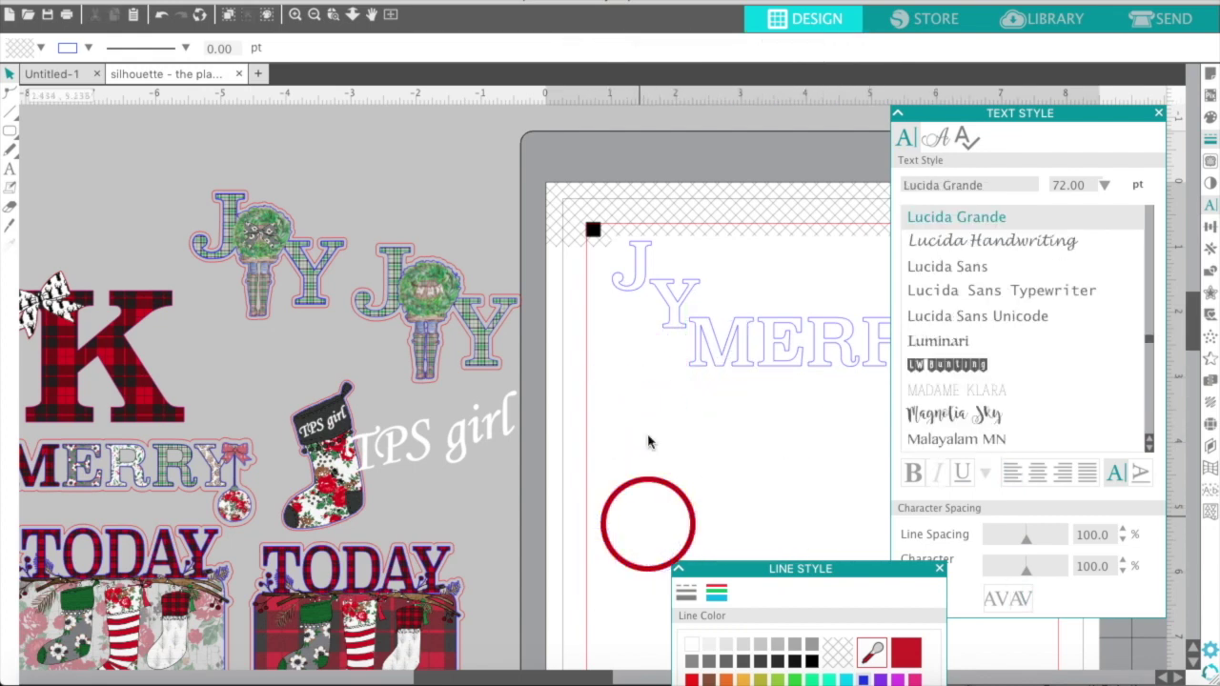
- Duplicate the Superclarendon "Y" again, change the copy to "TODAY" and move it below "MERRY"
click(704, 335)
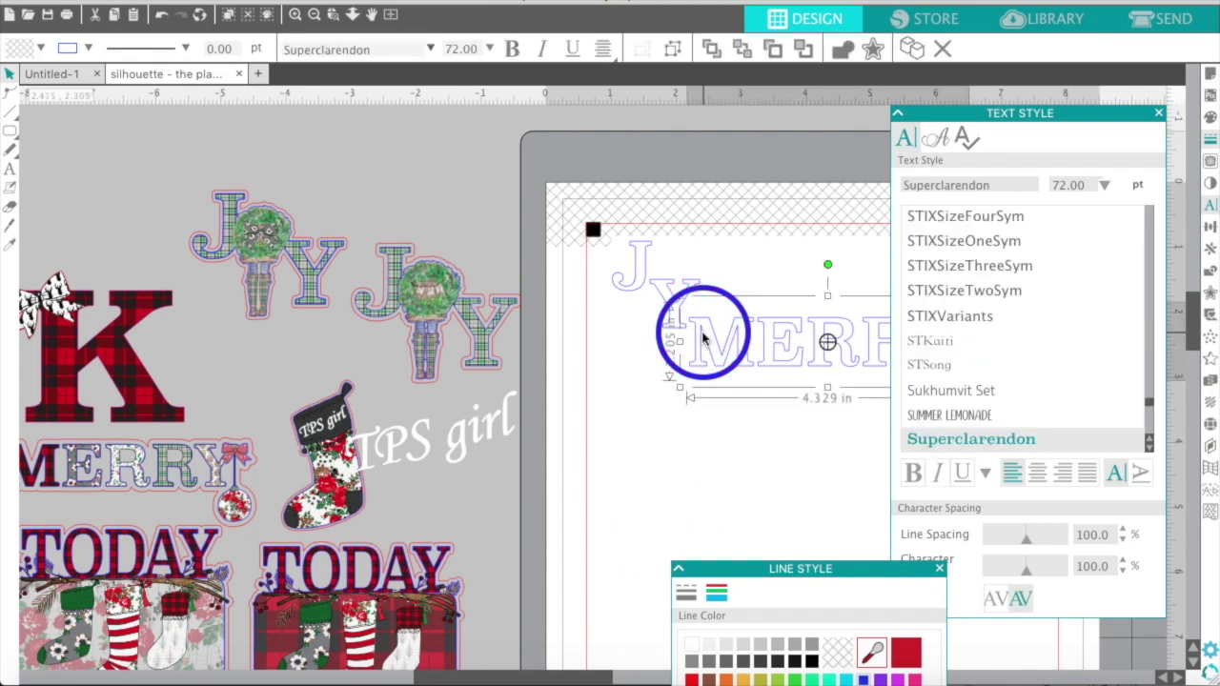
click(676, 300)
key(ctrl+d)
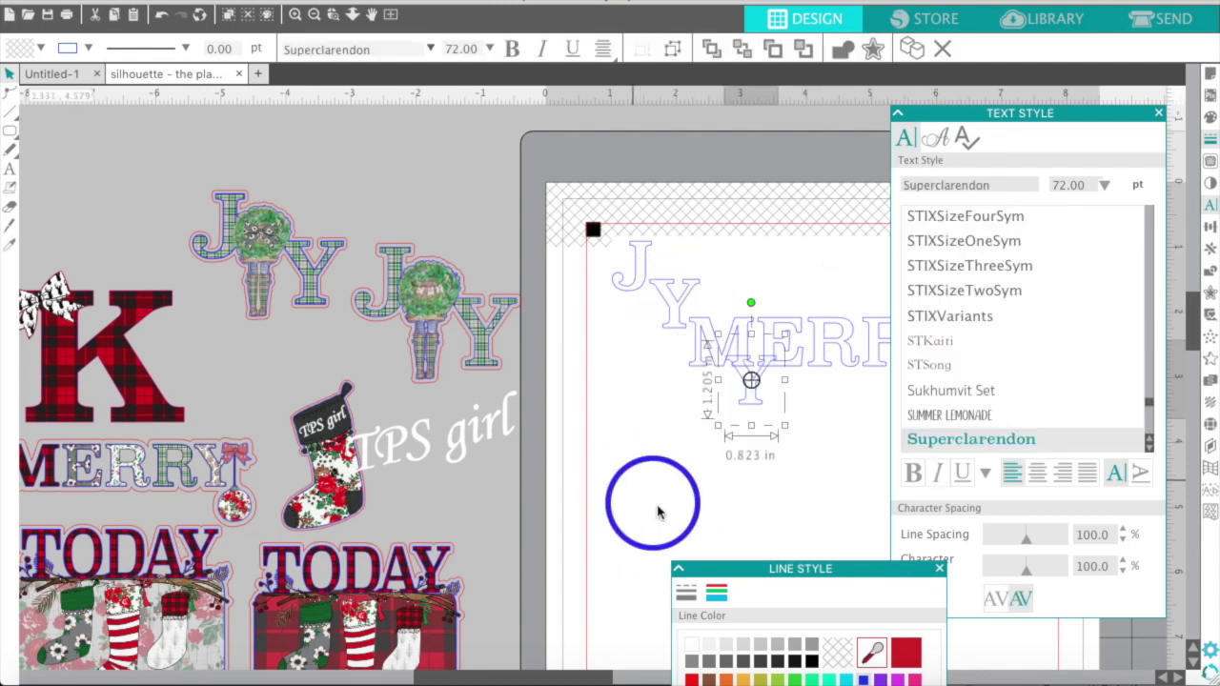
drag(750, 393, 760, 402)
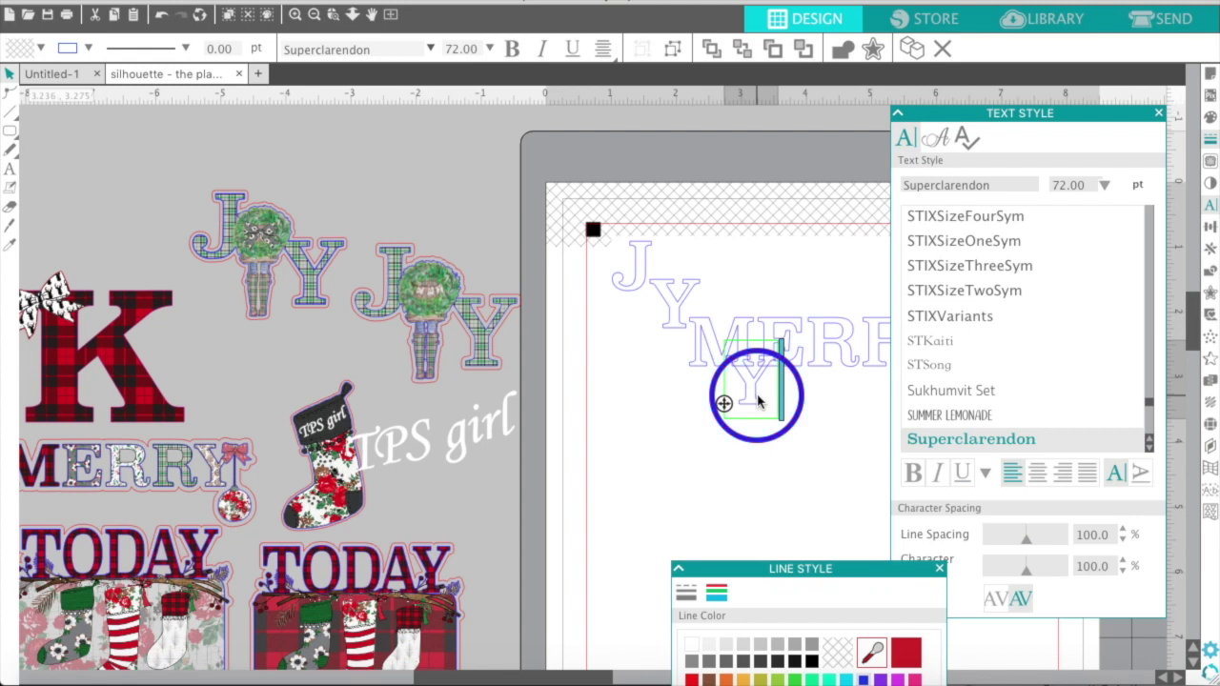
key(BackSpace)
text(TODA)
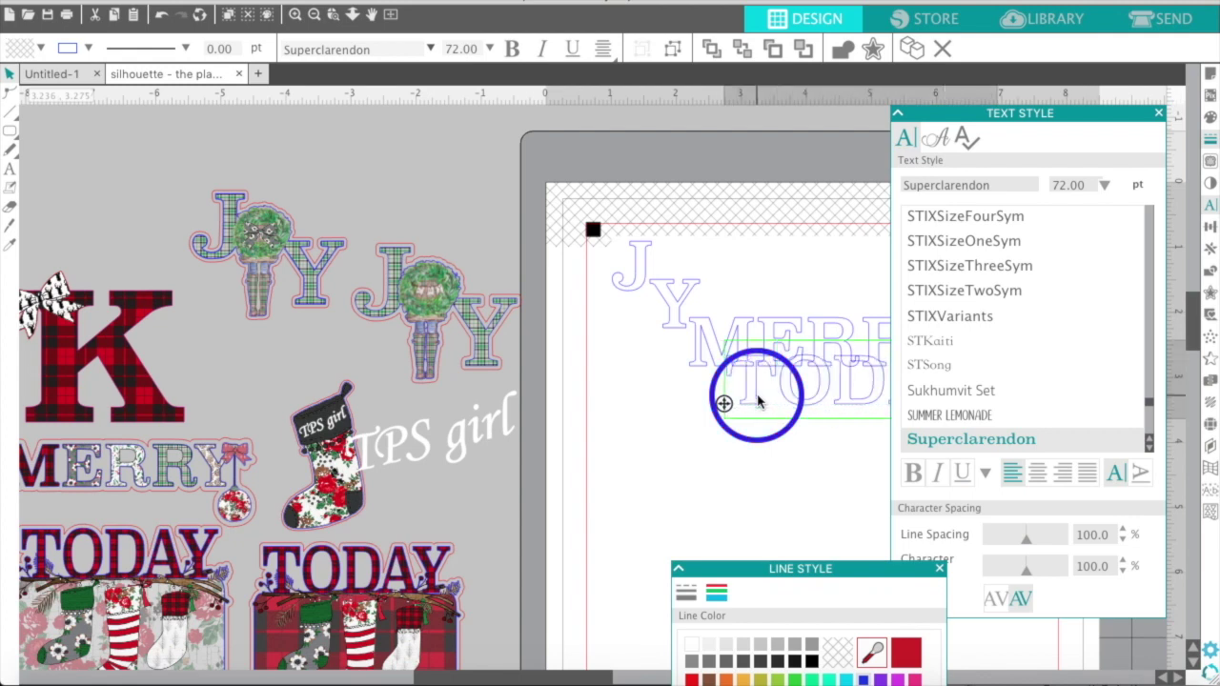
drag(790, 420, 683, 485)
- Move the "MERRY" and "TODAY" texts off the page to the area above the finished die cuts
click(591, 290)
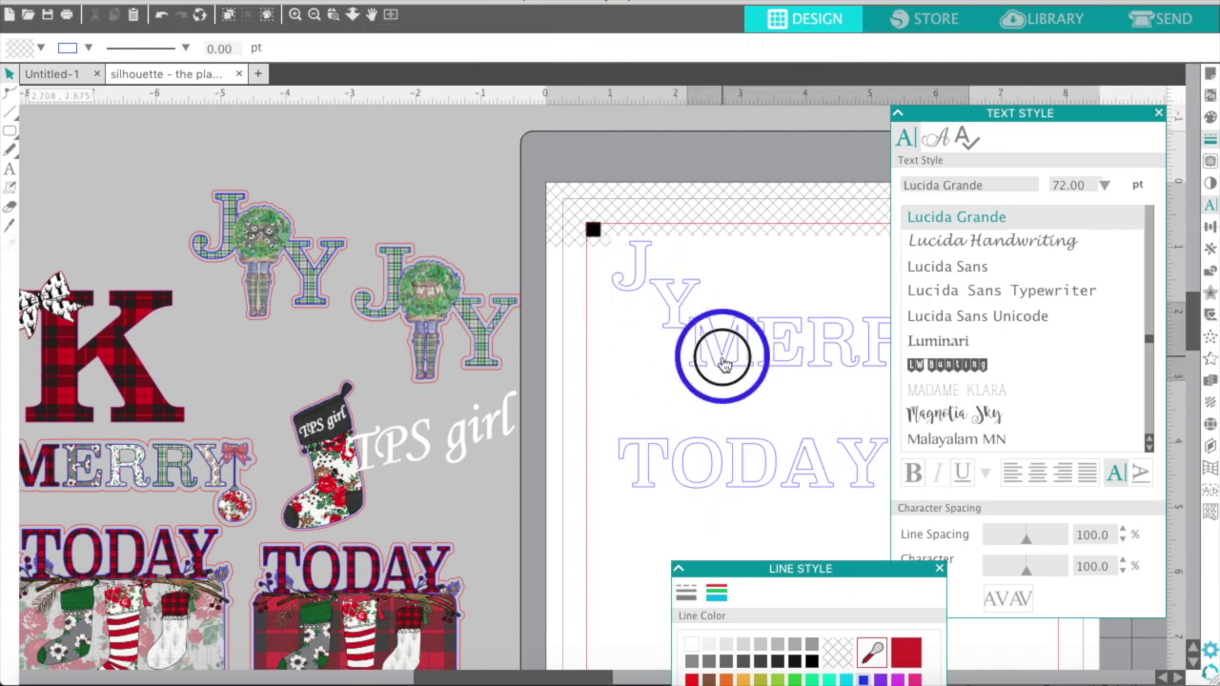
drag(722, 363, 76, 167)
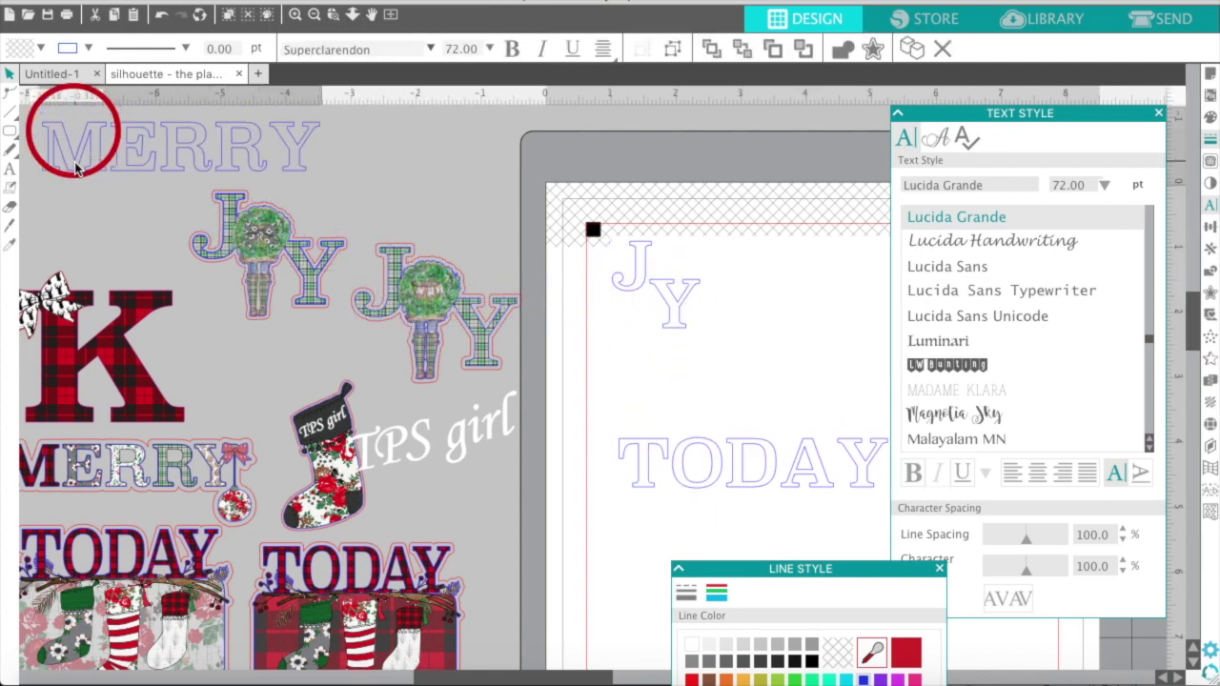
drag(684, 429, 13, 218)
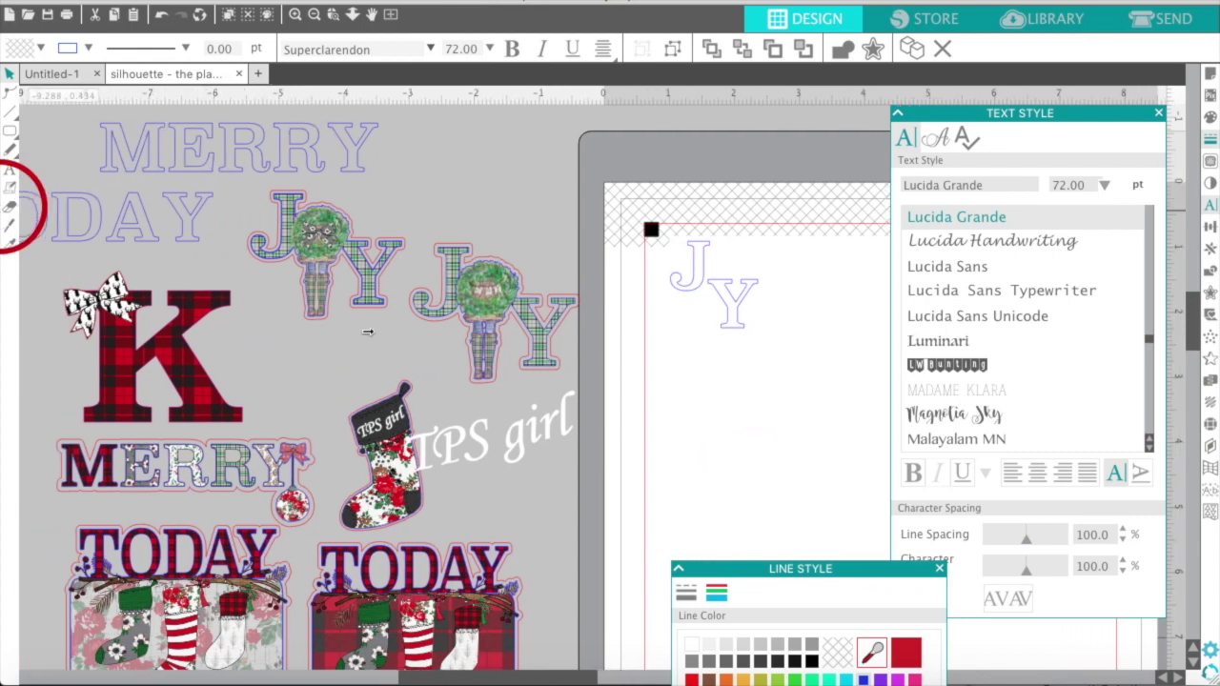
- Move the letters "Y" and "J" further into the page, leaving a gap between them for an image
click(732, 336)
right_click(734, 340)
click(701, 395)
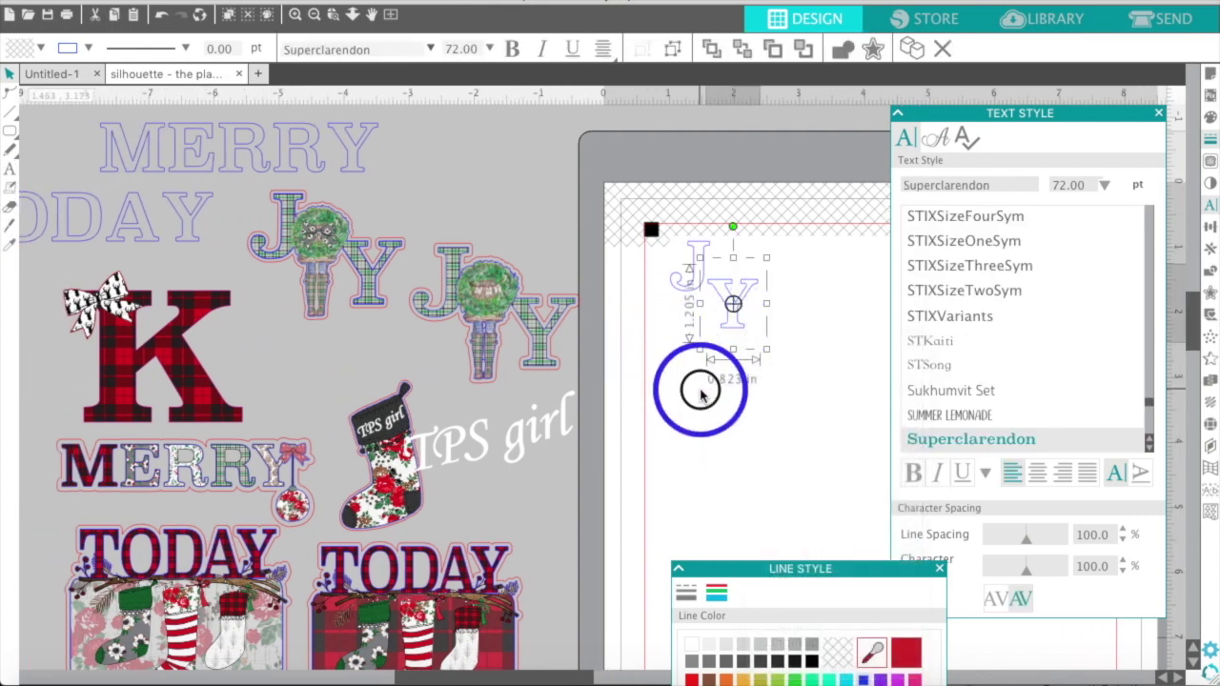
click(700, 396)
drag(730, 314, 819, 381)
scroll(823, 383, right, 5)
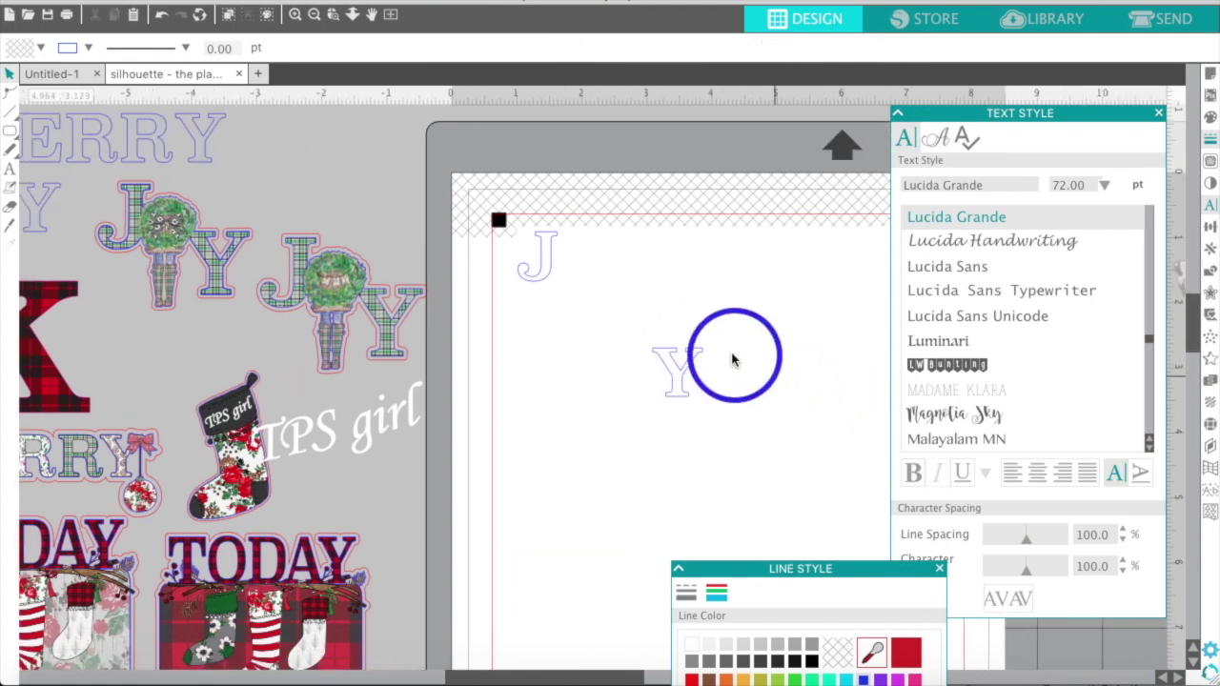
drag(680, 362, 751, 398)
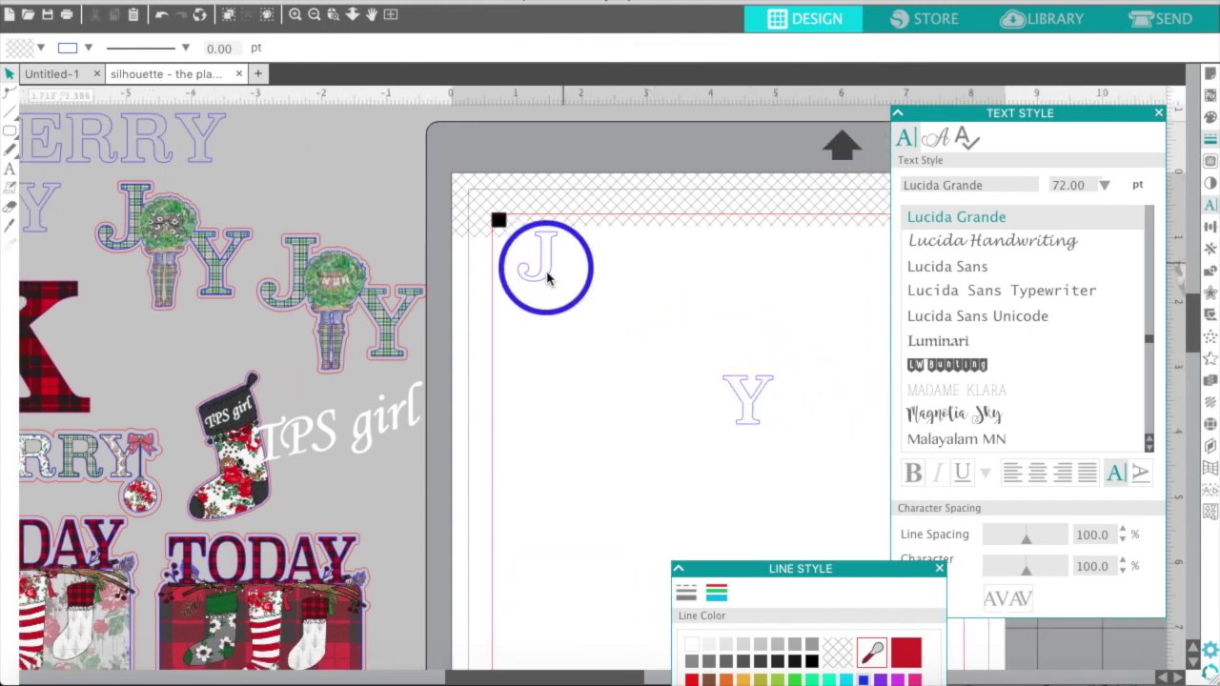
drag(548, 277, 612, 364)
- Switch to Finder and locate the Christmas_JoyWreath images in the Icons folder, with the window shifted to show the previews
click(40, 673)
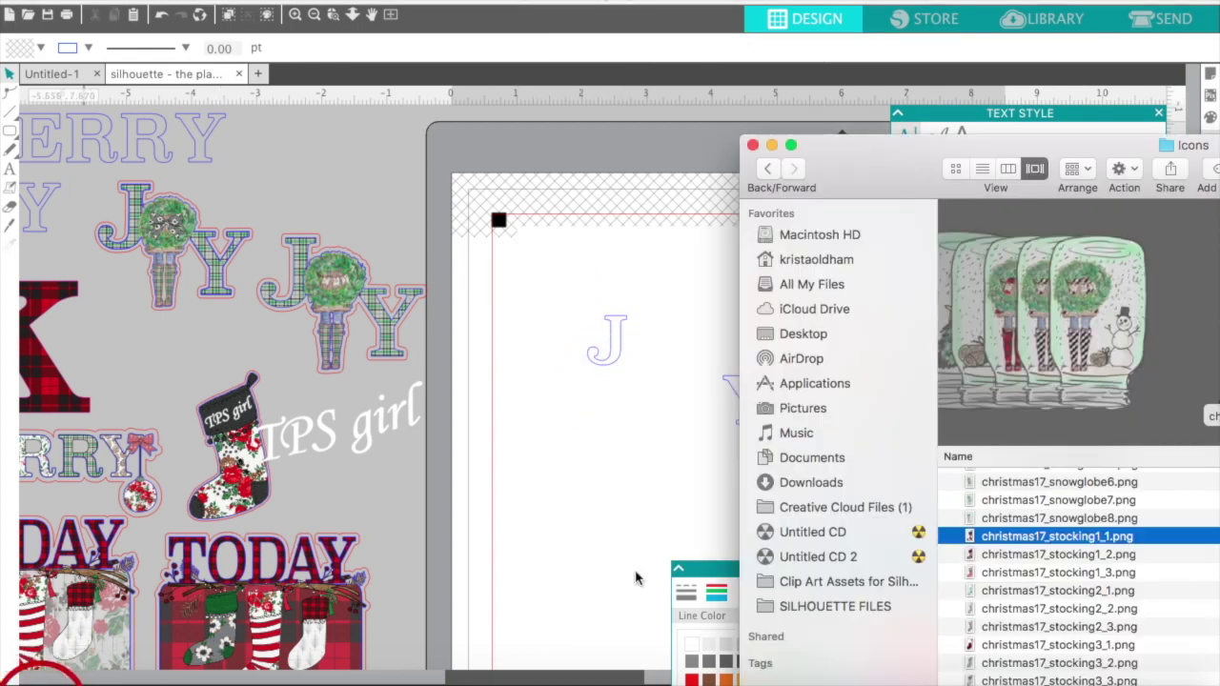
scroll(1032, 605, down, 10)
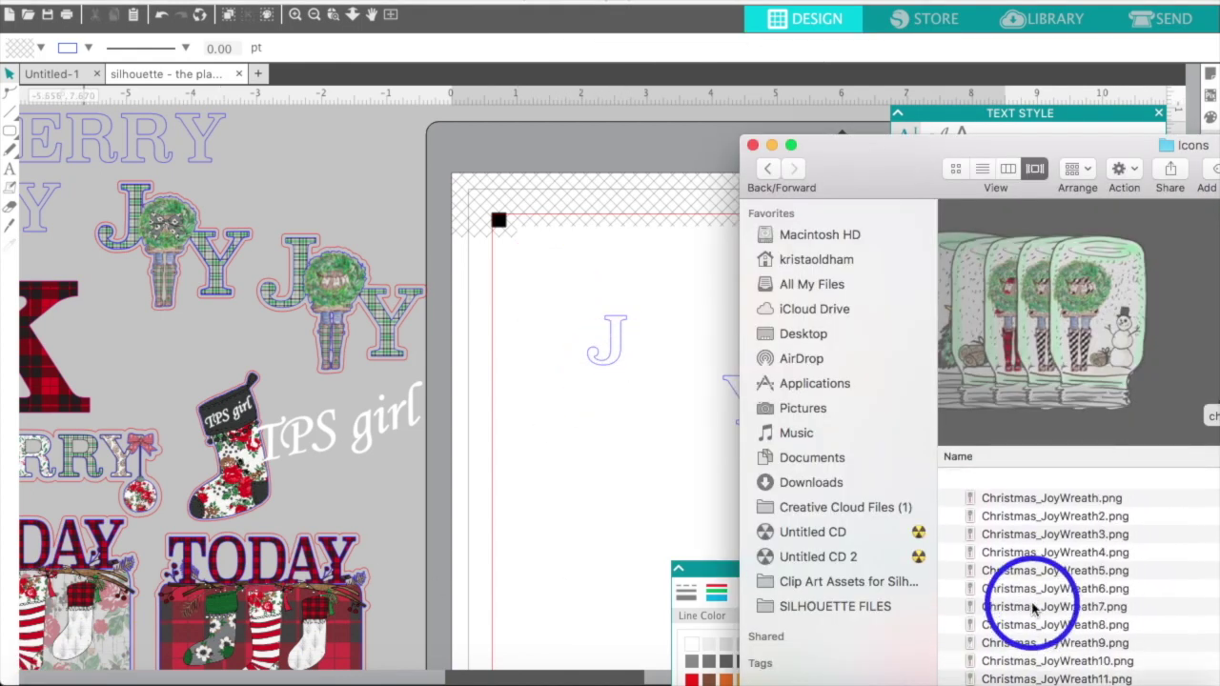
click(1007, 519)
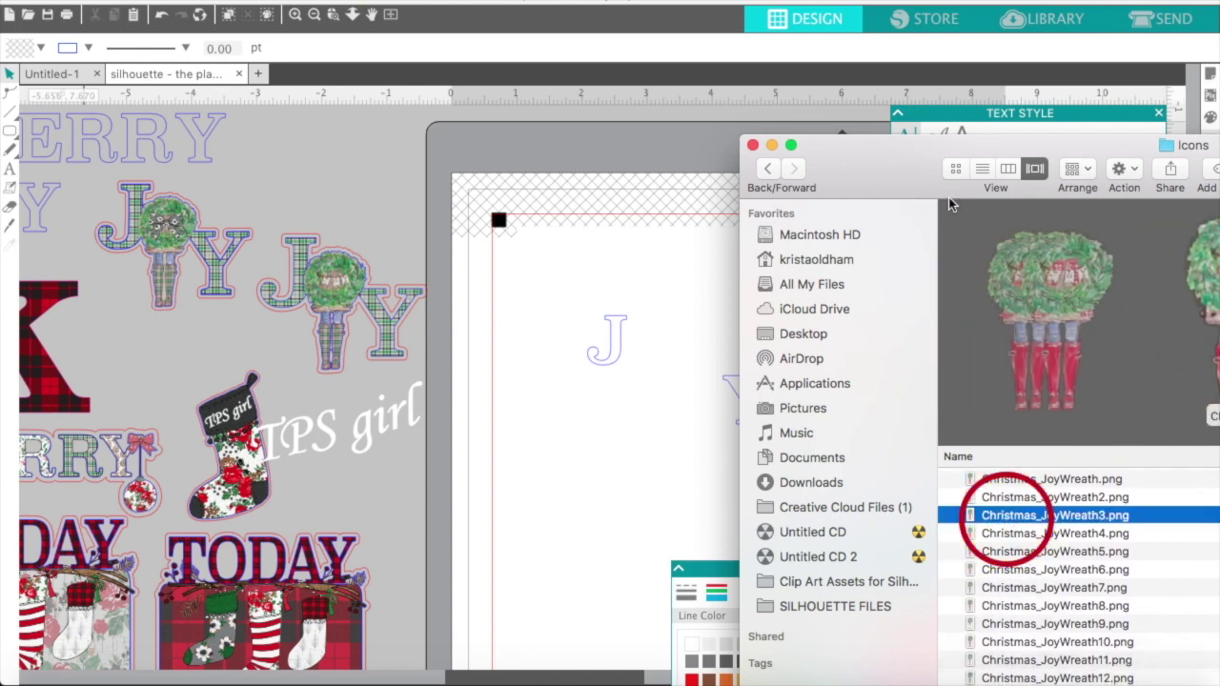
drag(893, 177, 778, 160)
- Browse the wreath images and place Christmas_JoyWreath8.png on the design page
key(Down)
key(Down)
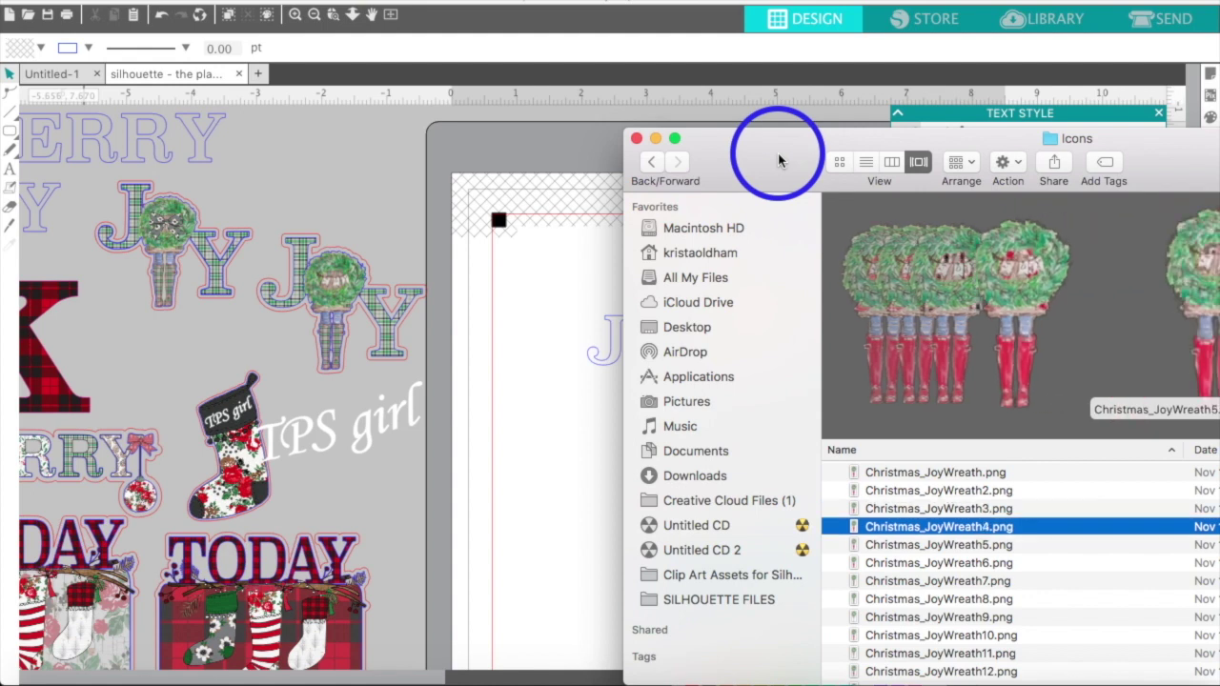
key(Down)
key(Down)
key(Down)
key(Down)
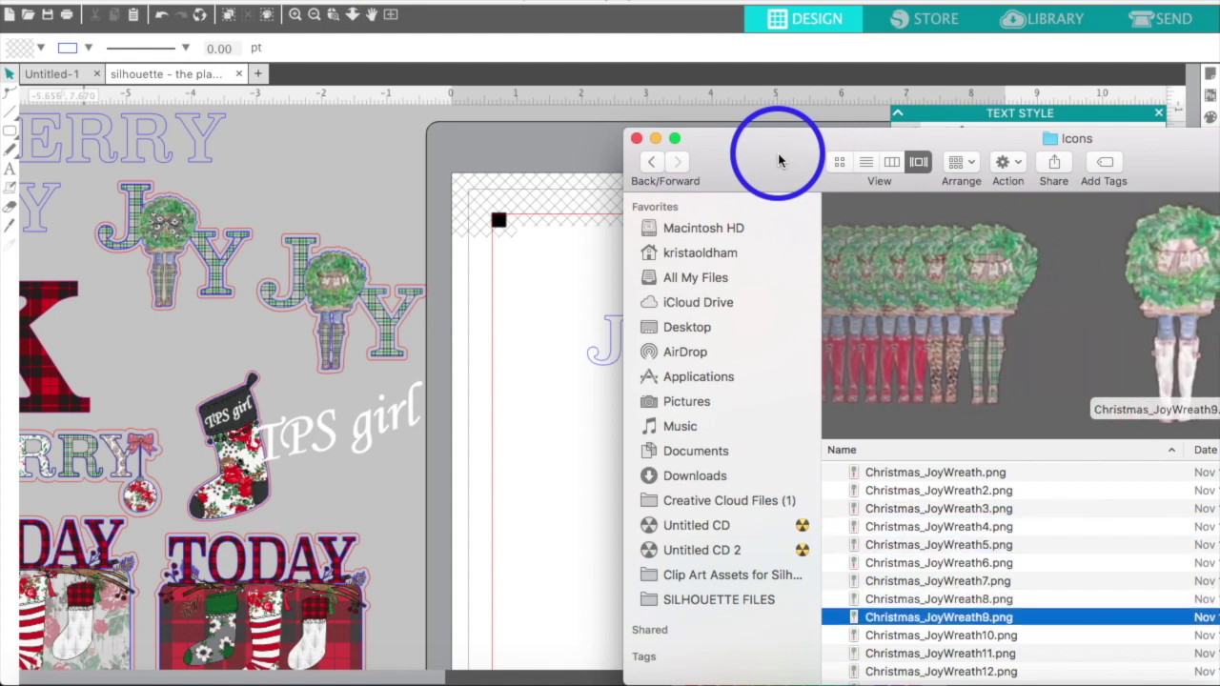
key(Up)
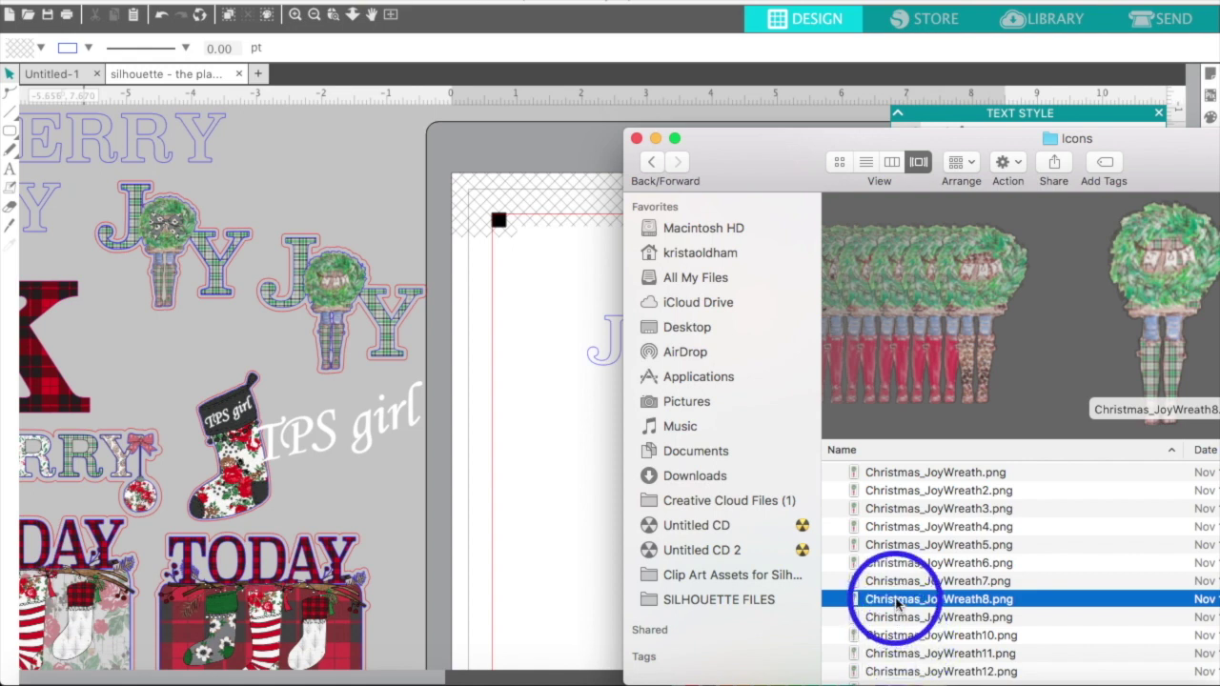
drag(887, 600, 577, 502)
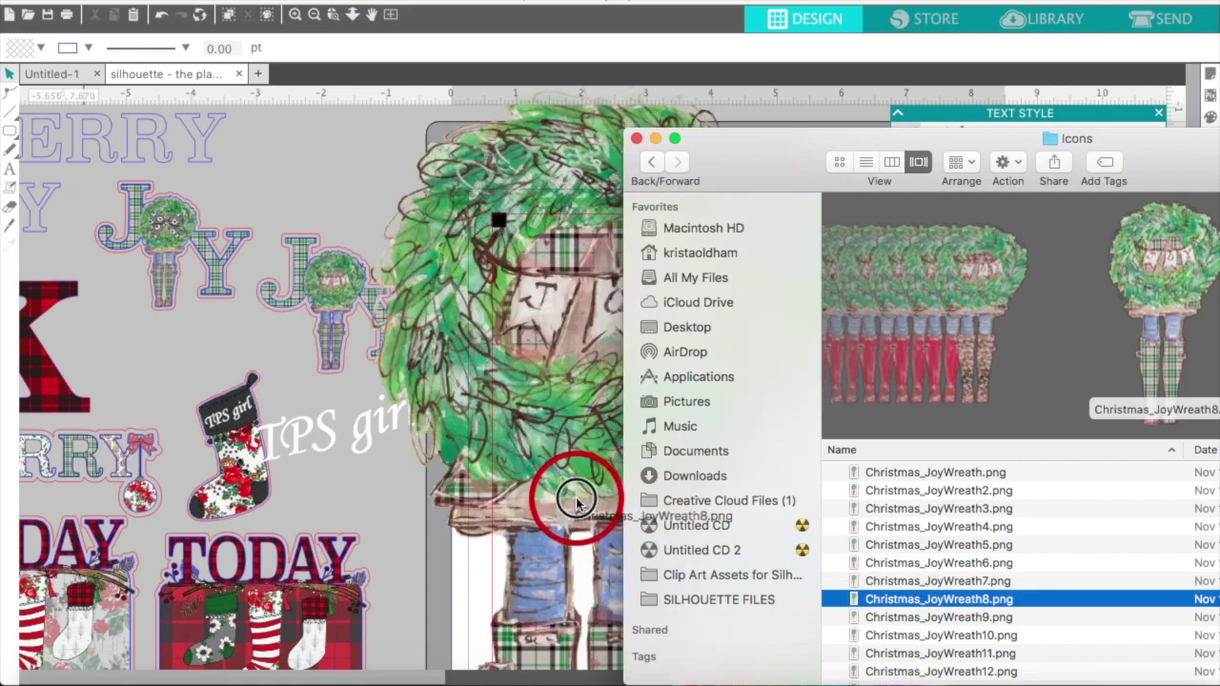
click(544, 424)
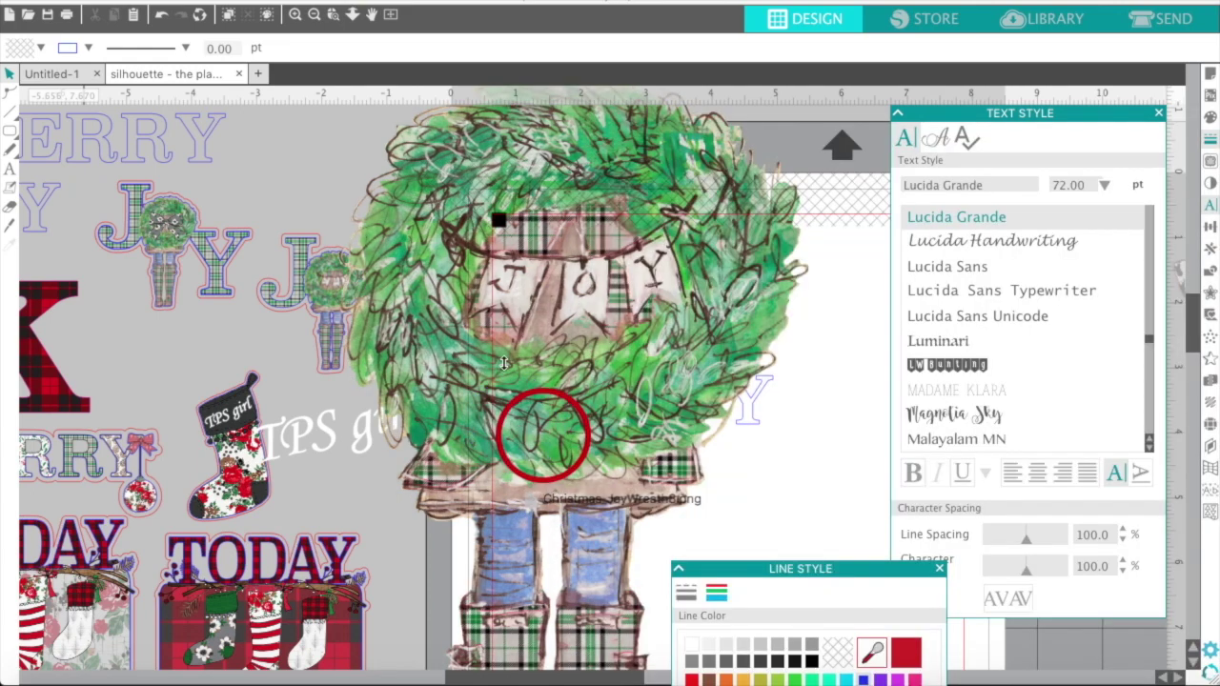
- Scale the wreath image down to about 2.07 in wide by 3.8 in tall and position it between "J" and "Y"
scroll(434, 255, up, 3)
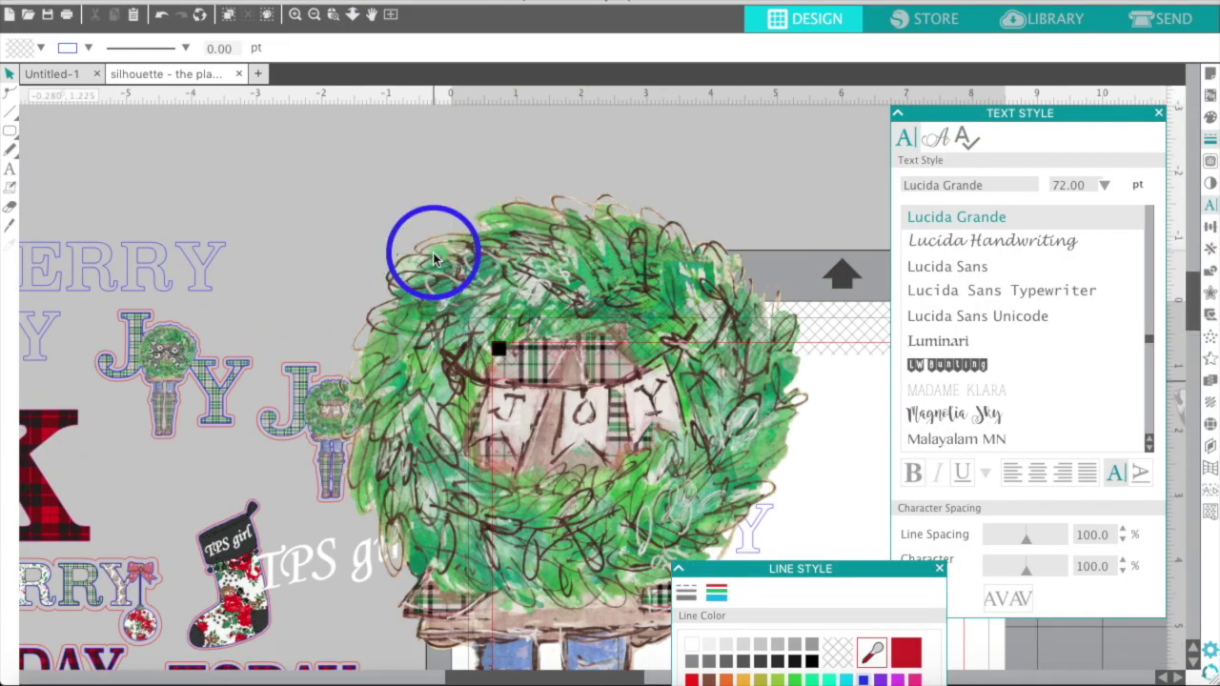
click(433, 254)
click(328, 183)
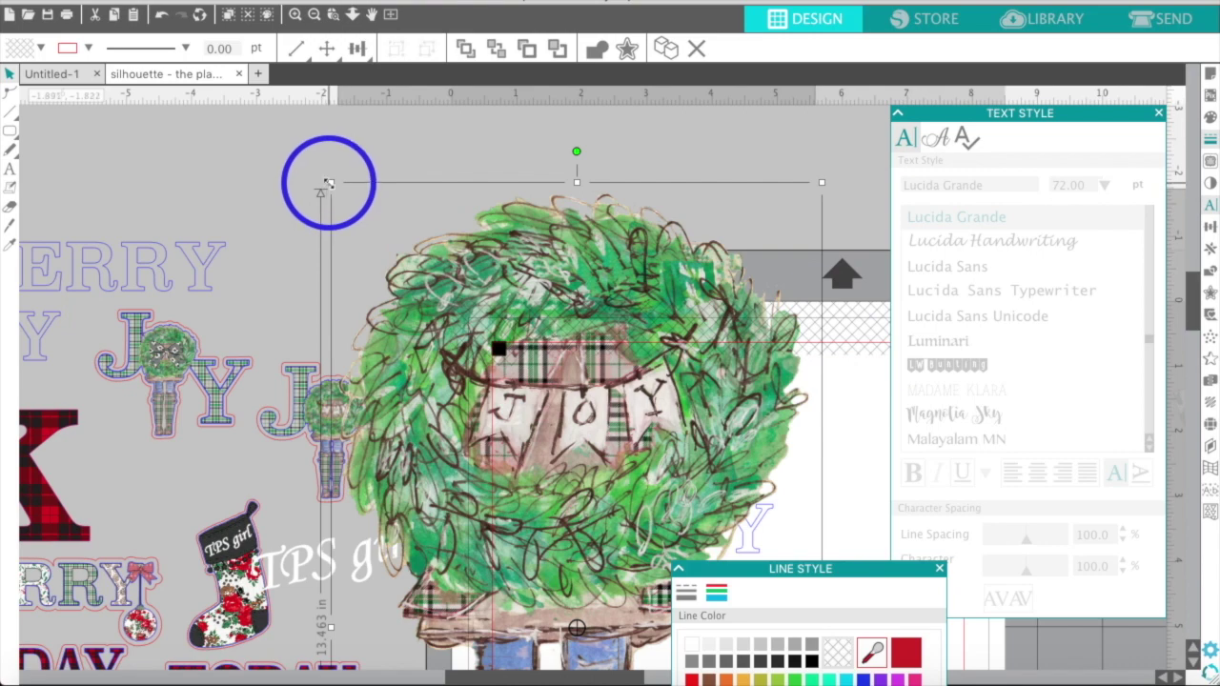
drag(328, 183, 514, 485)
drag(547, 534, 633, 250)
scroll(613, 618, down, 2)
drag(571, 203, 647, 373)
drag(720, 462, 668, 374)
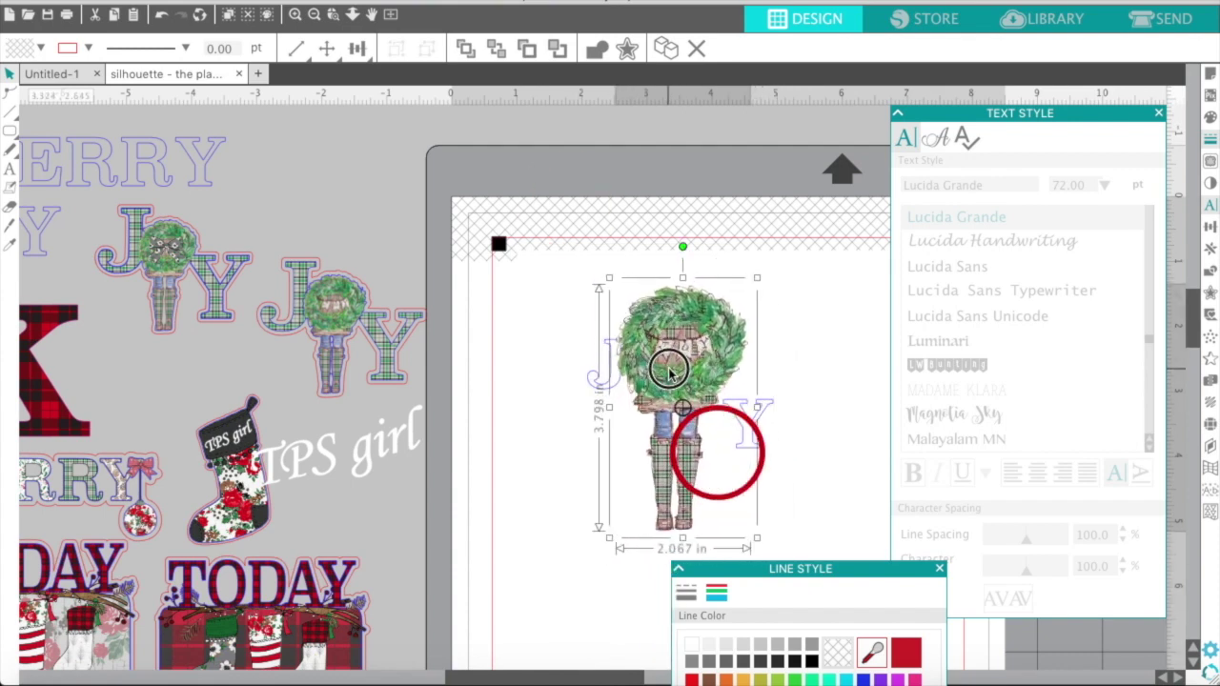
- Try to stretch the letter "J" in height only
click(613, 381)
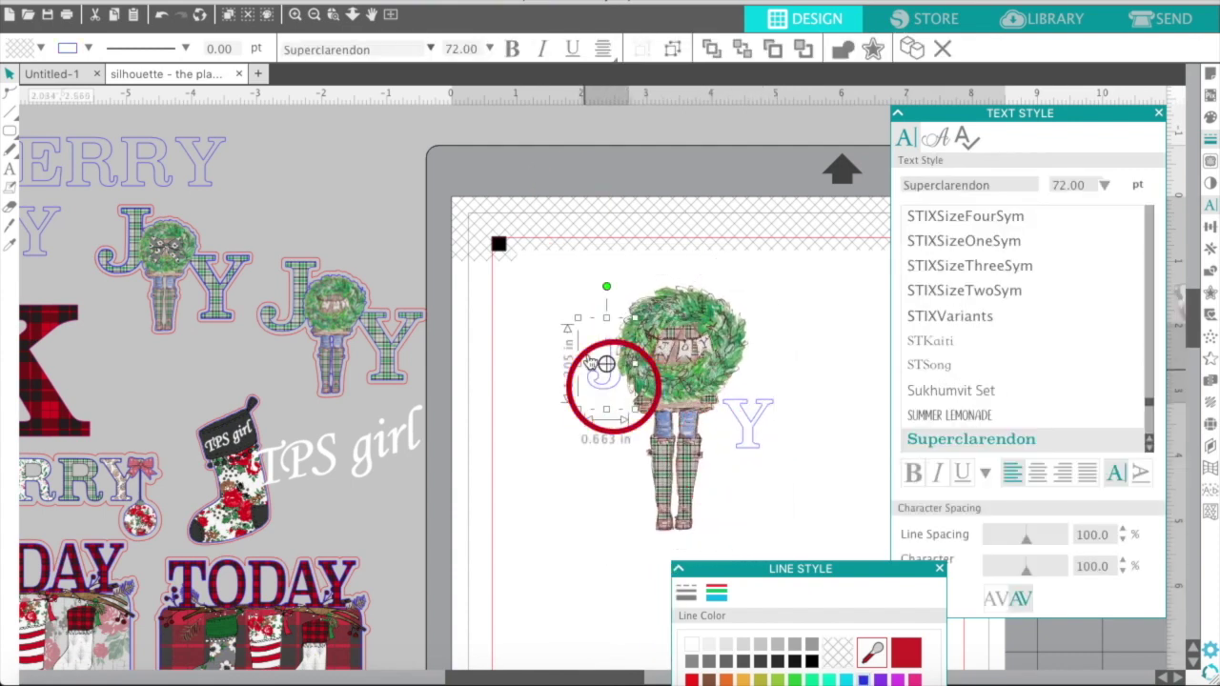
click(604, 315)
drag(605, 316, 581, 284)
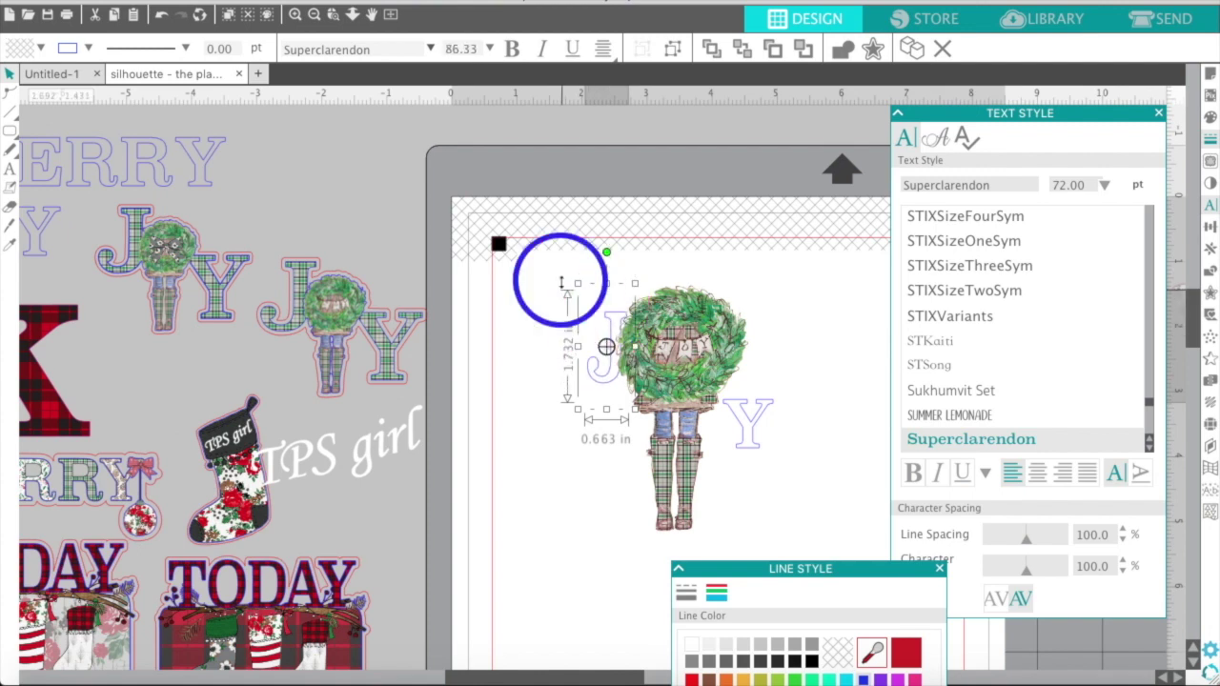
click(161, 17)
- Enlarge the letter "J" proportionally to about 177 pt and place it against the wreath's upper side
drag(572, 329, 495, 220)
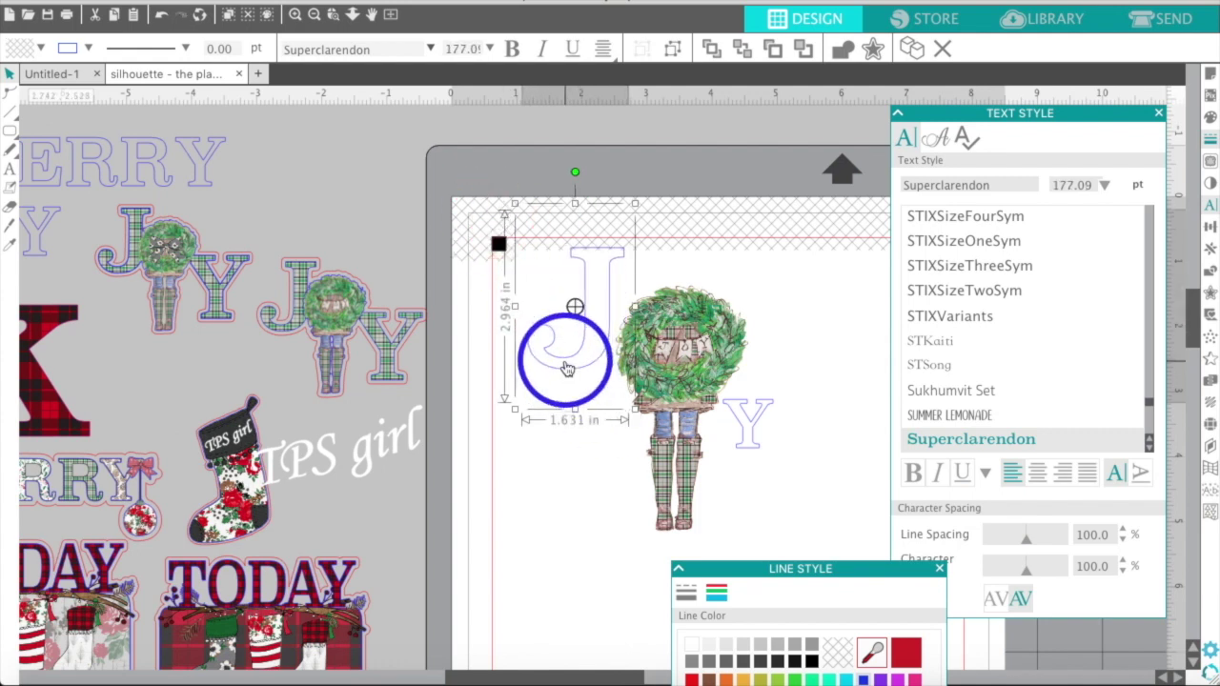
drag(567, 368, 585, 380)
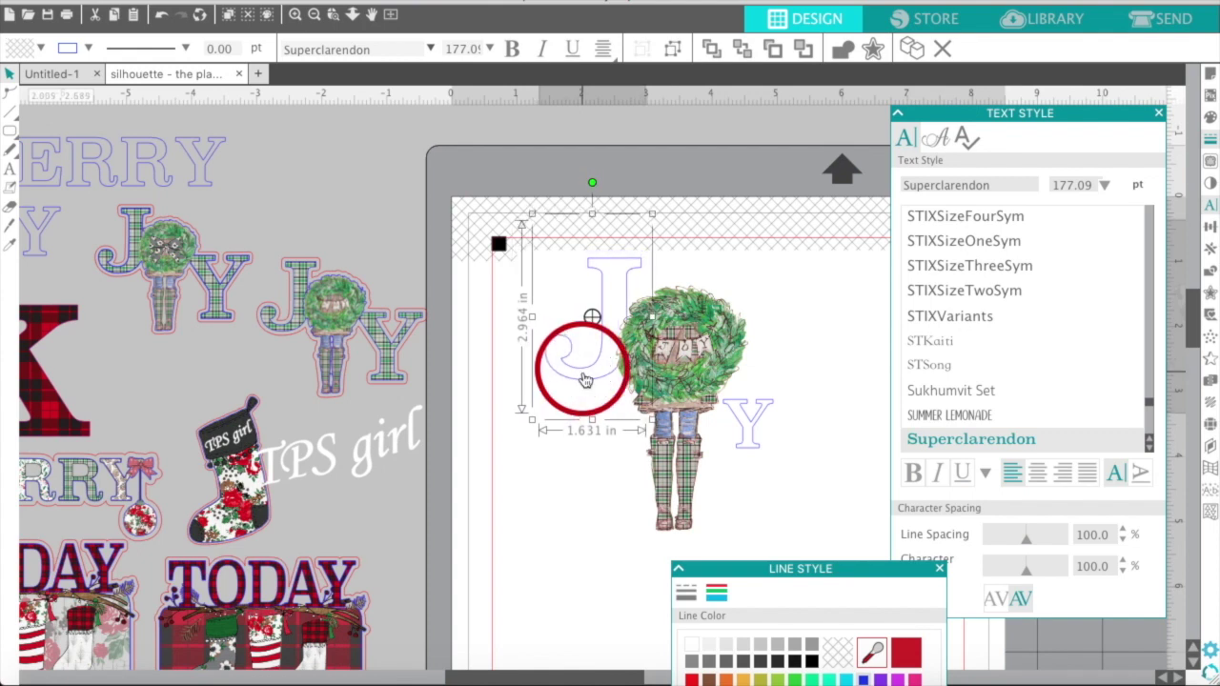
- Enlarge the letter "Y" proportionally to about 154 pt
click(739, 438)
click(749, 429)
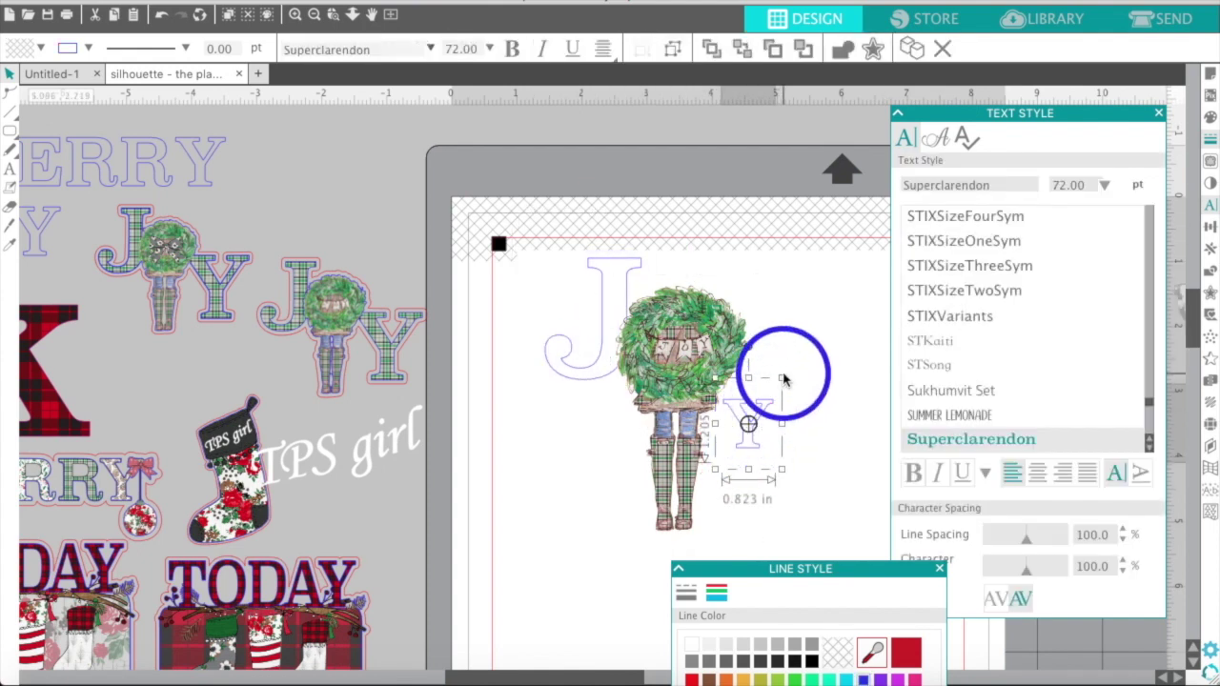
click(781, 384)
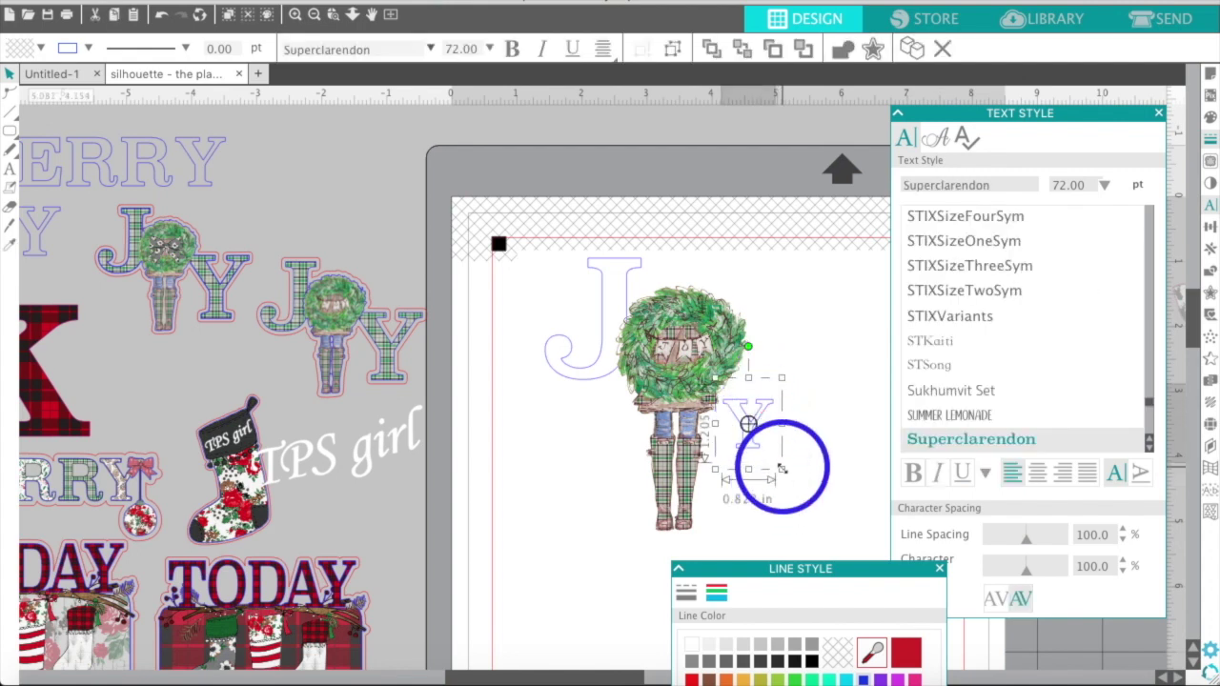
drag(782, 470, 810, 572)
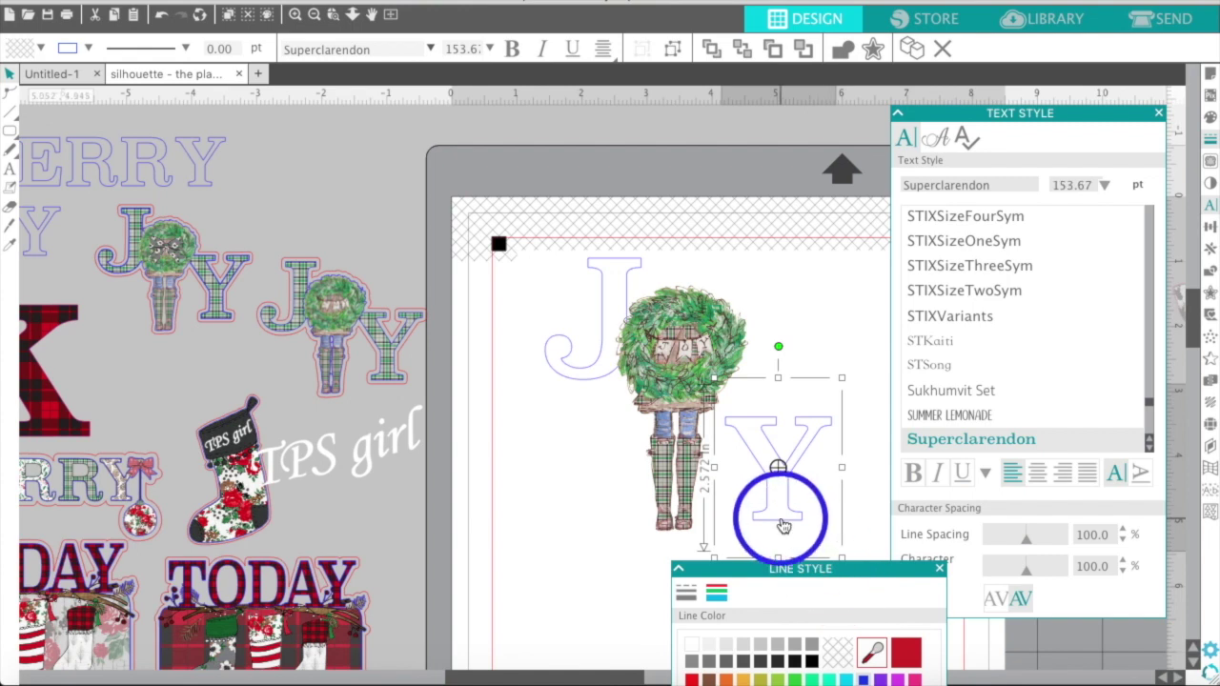
- Overlay the "Y" on the "J" to match their heights, enlarge it to about 180 pt, and place it against the wreath's lower right side
drag(780, 520, 545, 379)
click(481, 245)
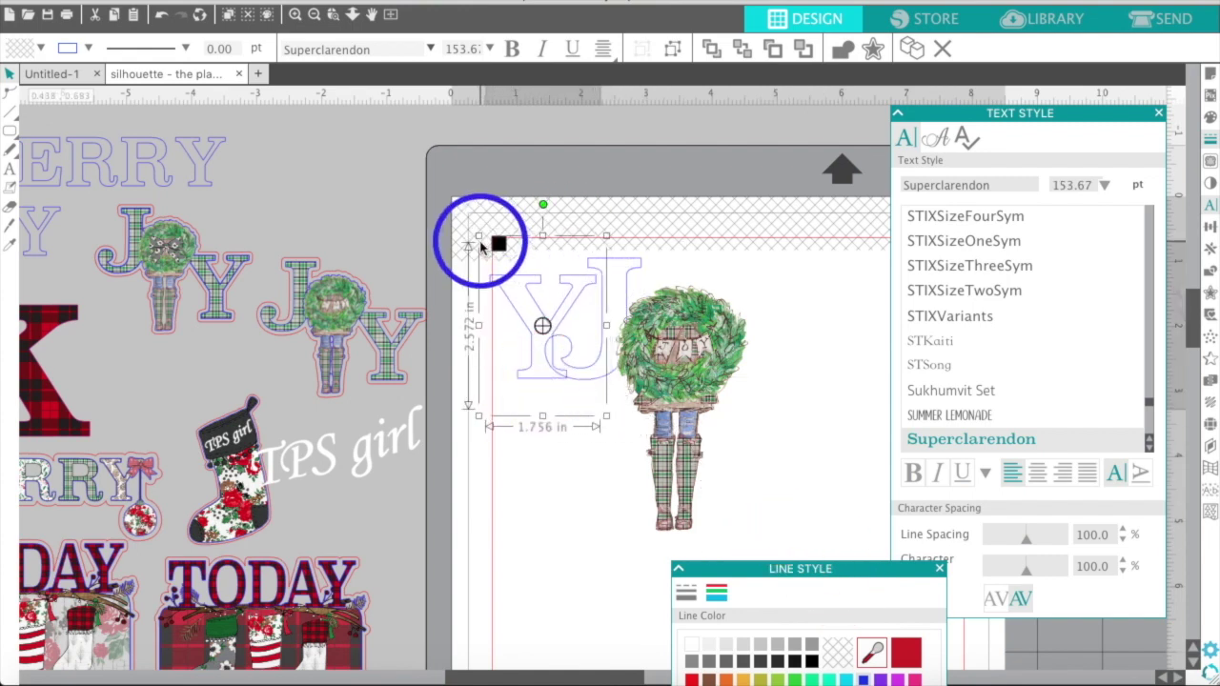
drag(477, 234, 461, 214)
click(518, 366)
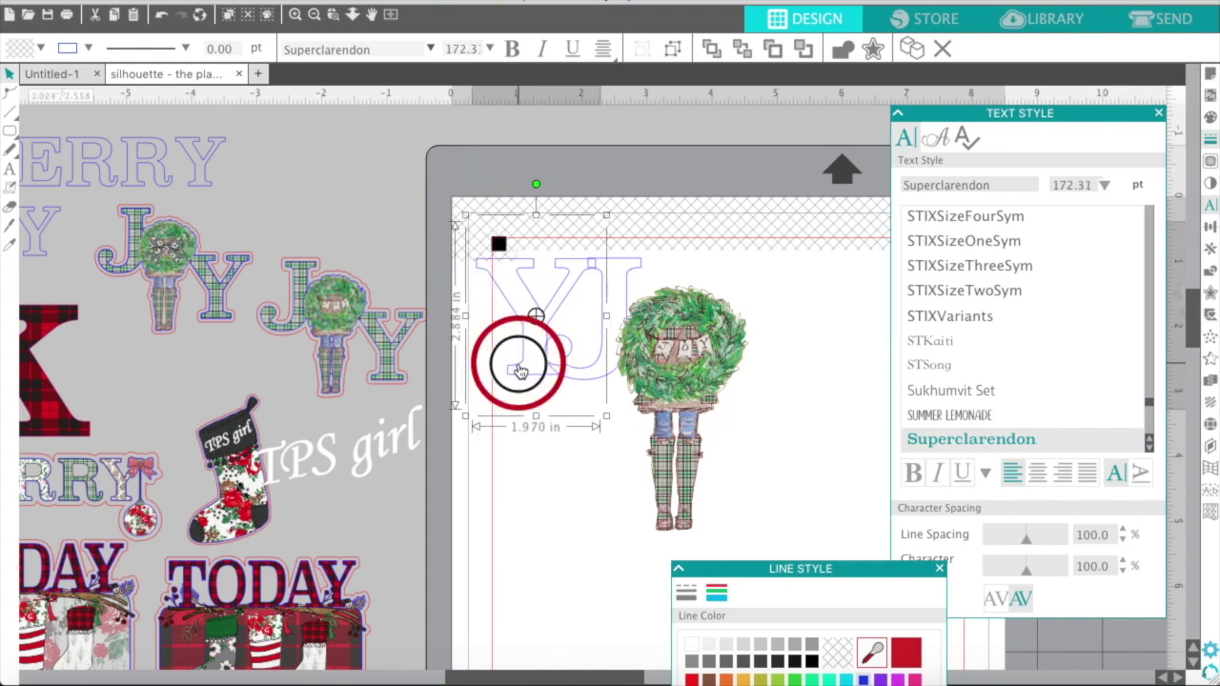
drag(519, 370, 520, 375)
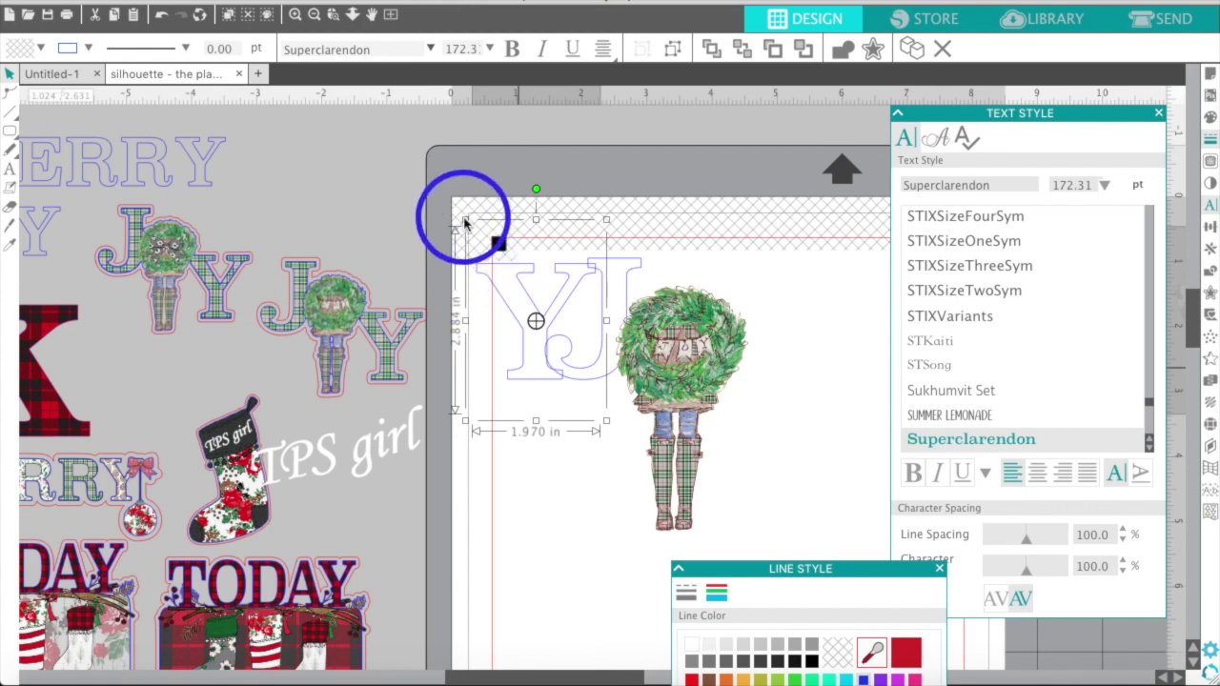
click(542, 244)
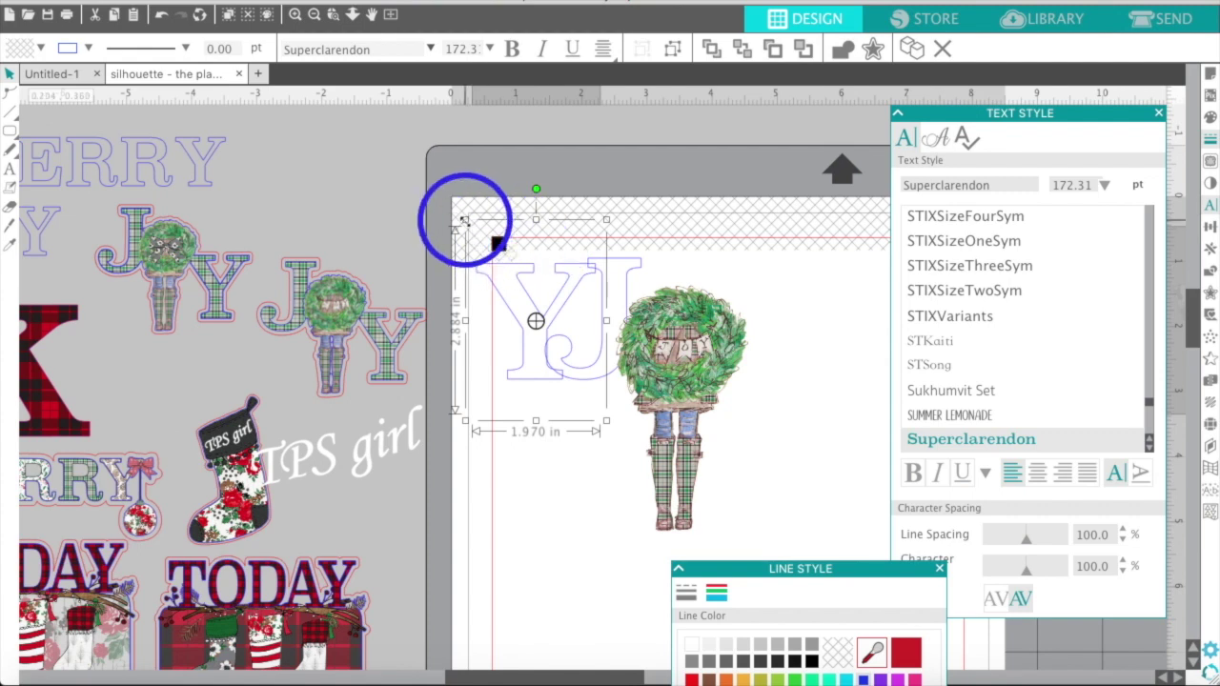
drag(461, 213, 458, 209)
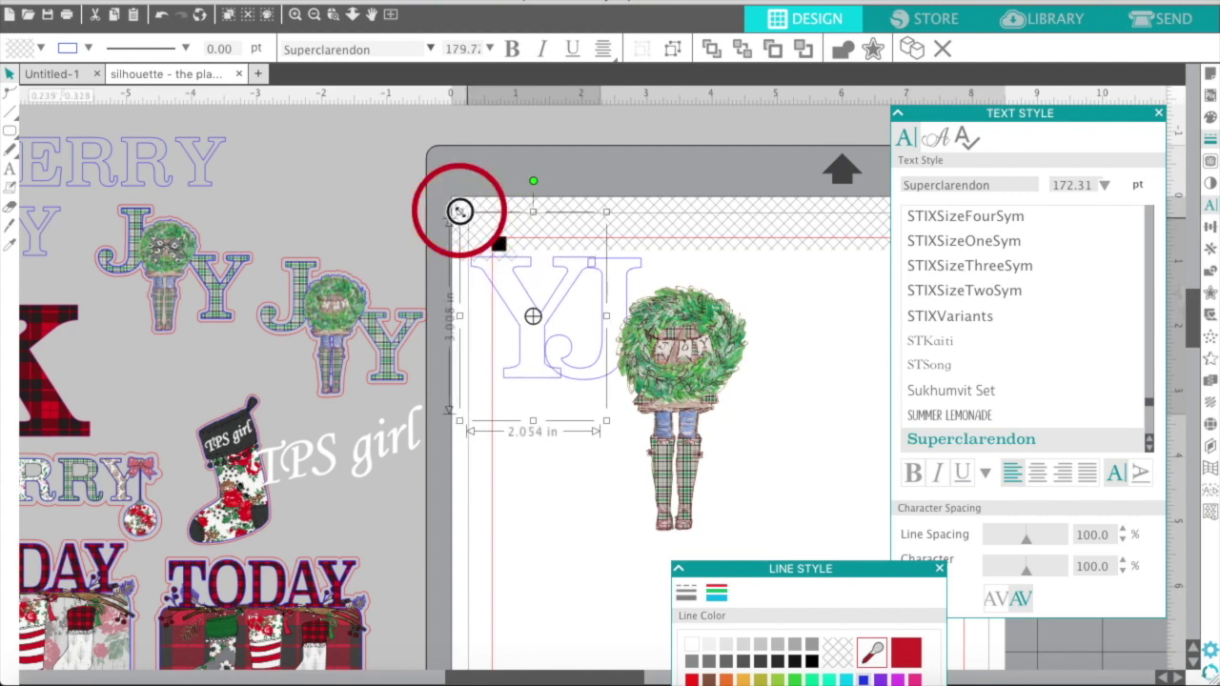
drag(503, 305, 750, 416)
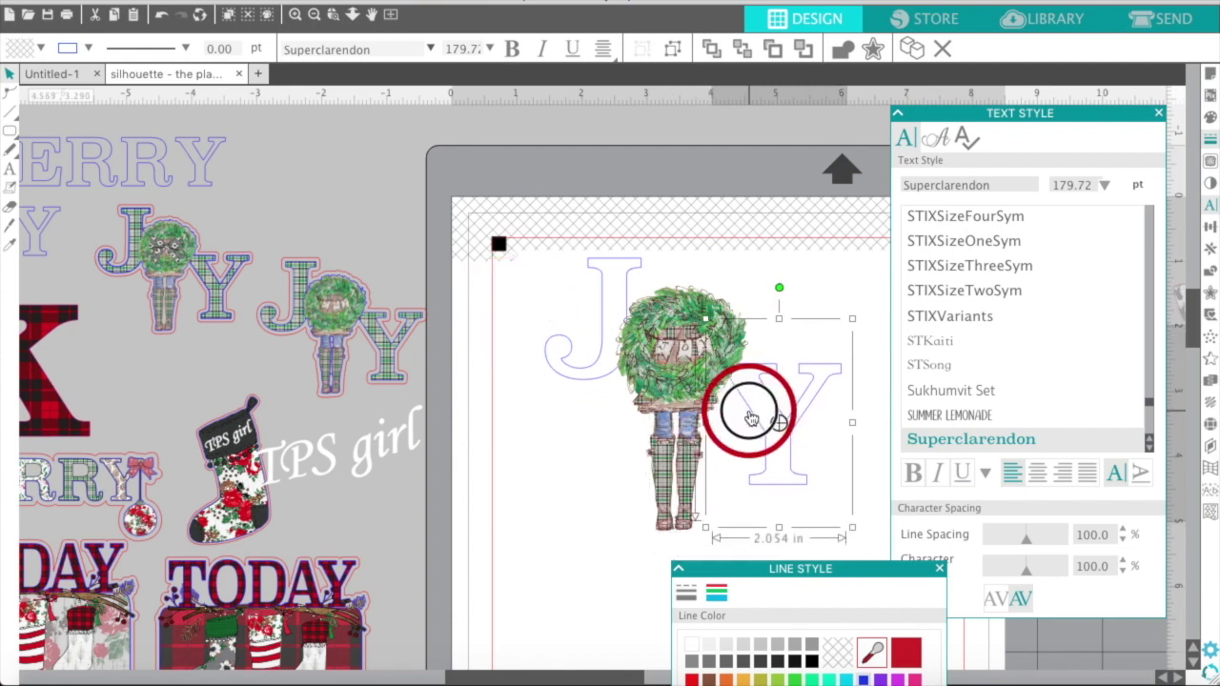
- Scale the wreath figure down slightly and move the "J" closer so it meets the wreath's edge
click(674, 491)
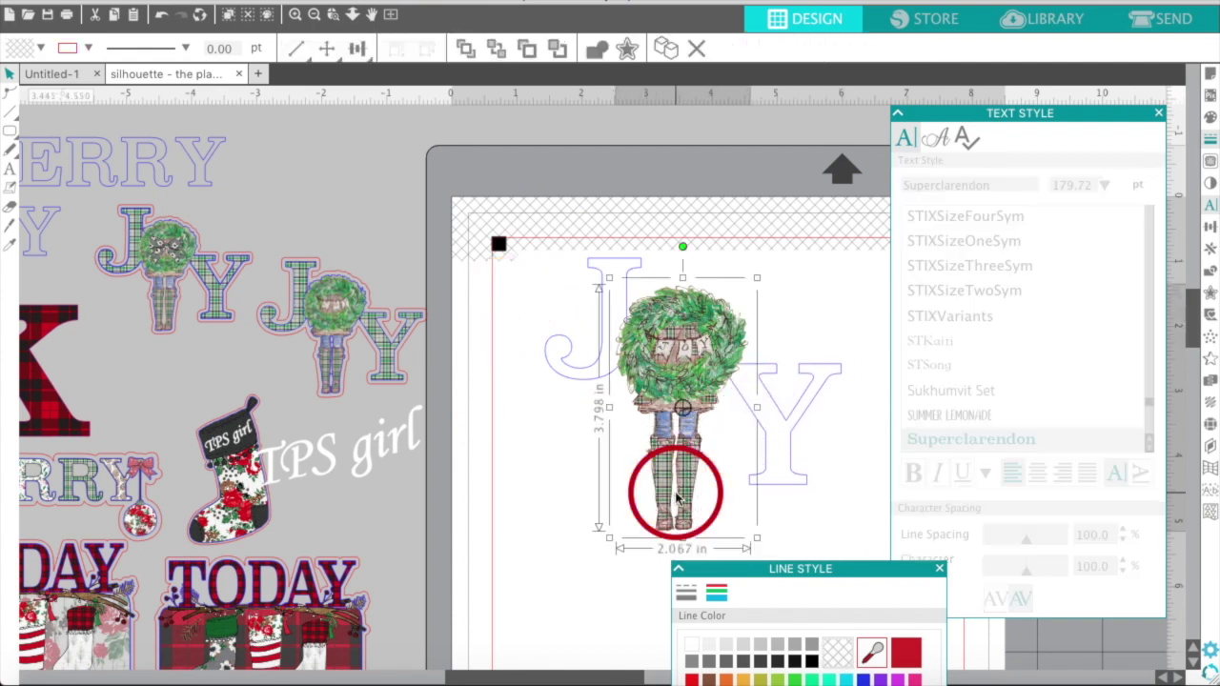
drag(615, 498, 610, 538)
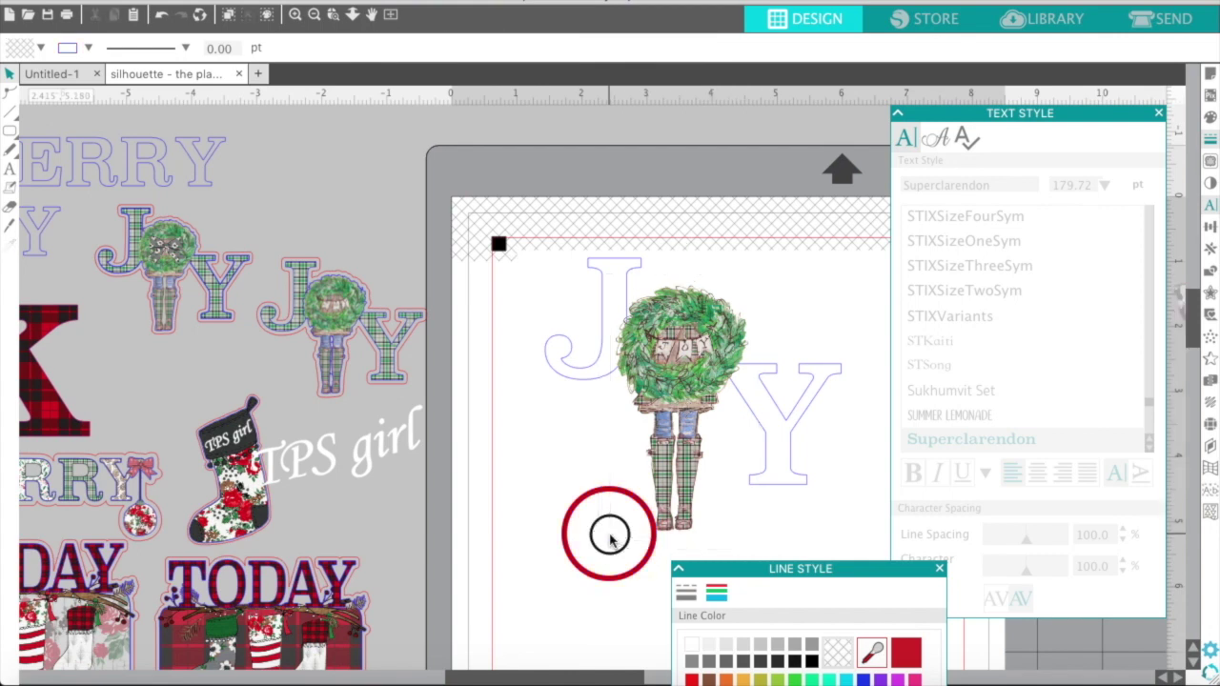
click(670, 500)
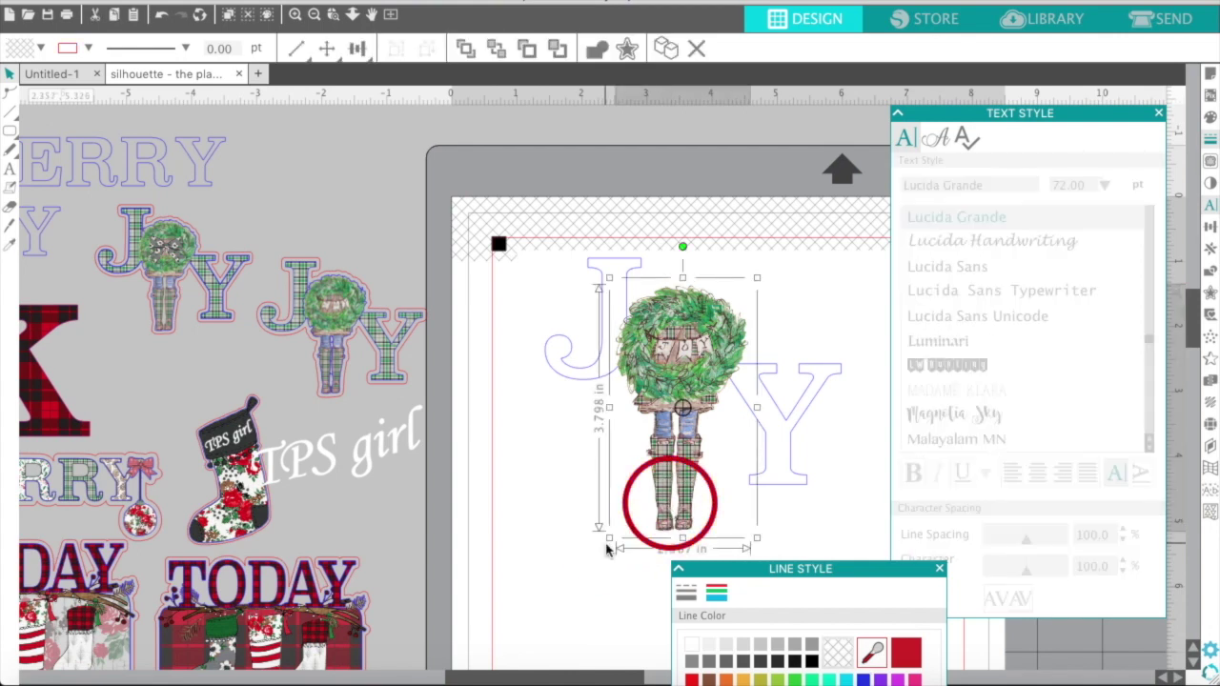
drag(609, 538, 615, 519)
click(575, 374)
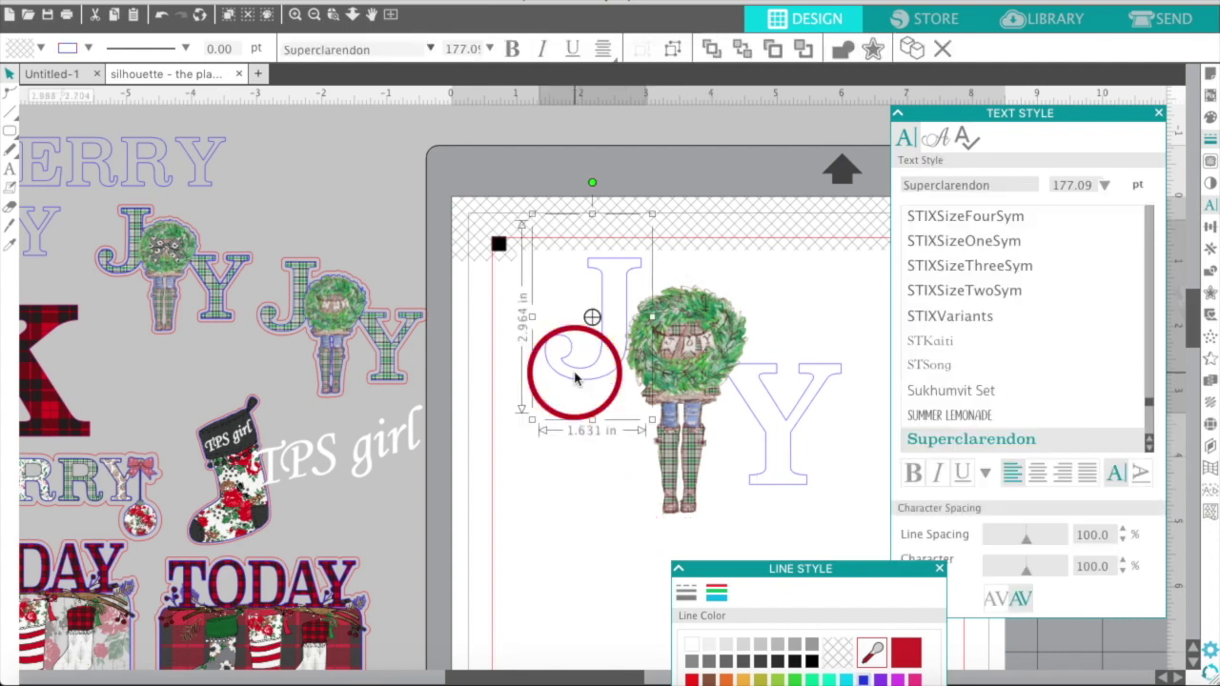
drag(575, 378, 577, 377)
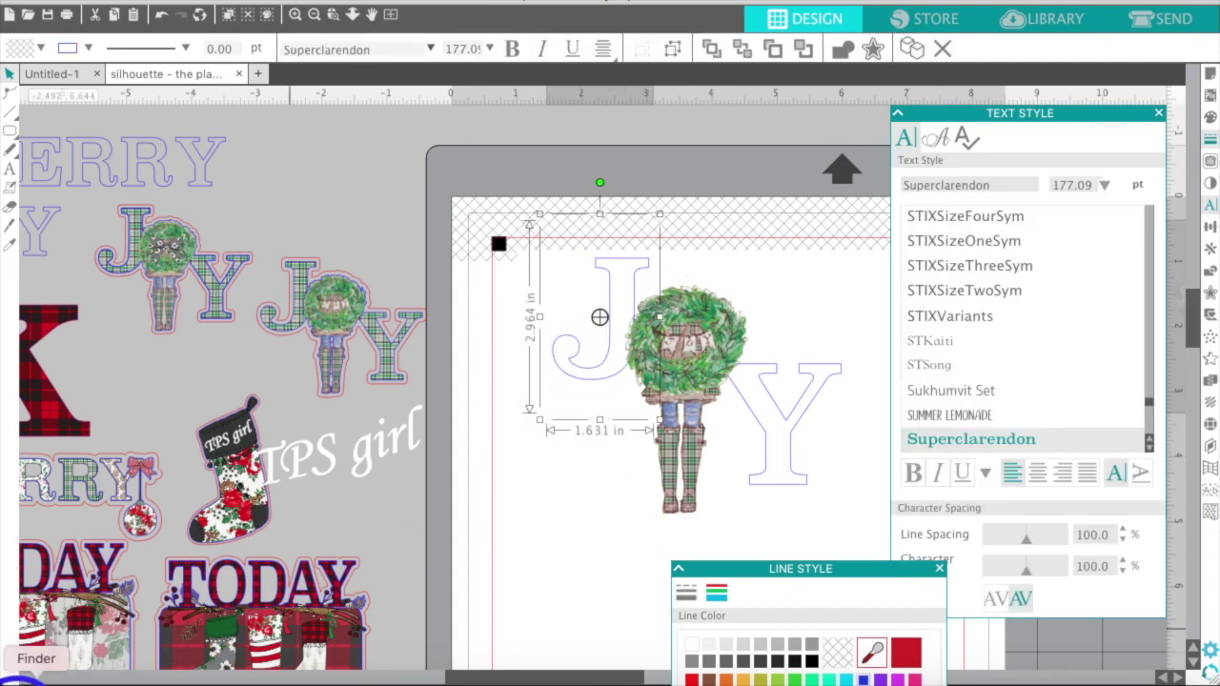
- Switch to Finder, locate whitetanblackplaid.jpg in the planner society Christmas folder and fill the letter "J" with it
click(38, 678)
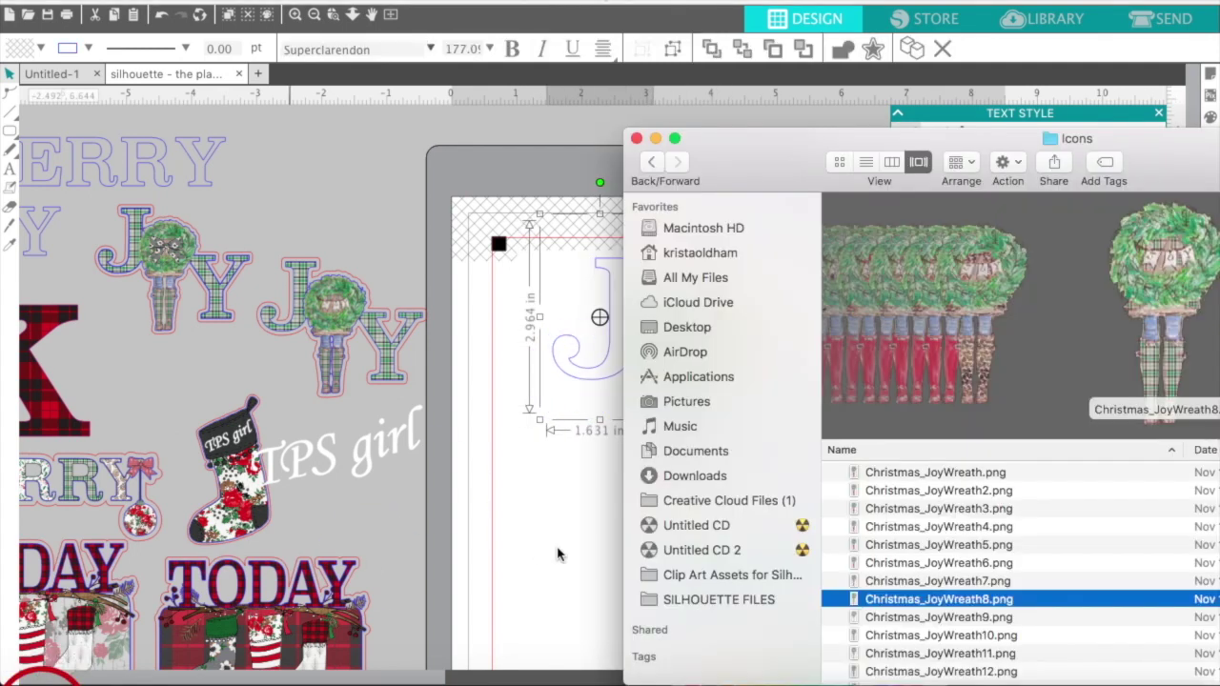
click(651, 162)
scroll(953, 534, down, 10)
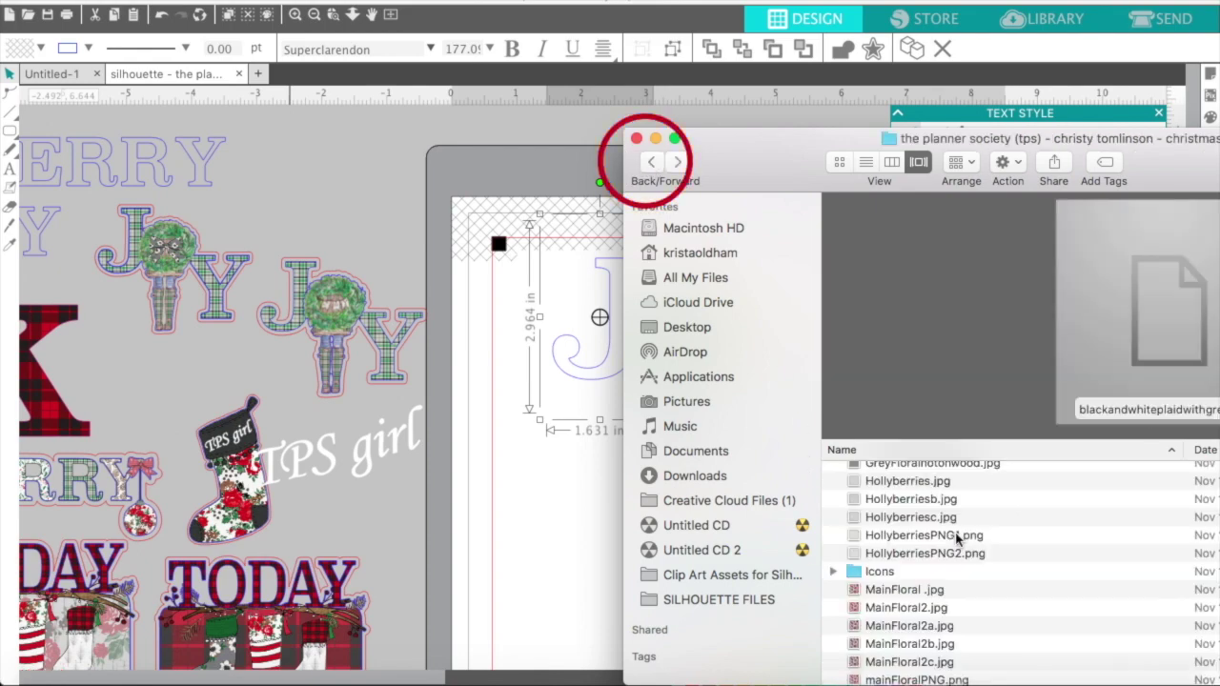
click(865, 658)
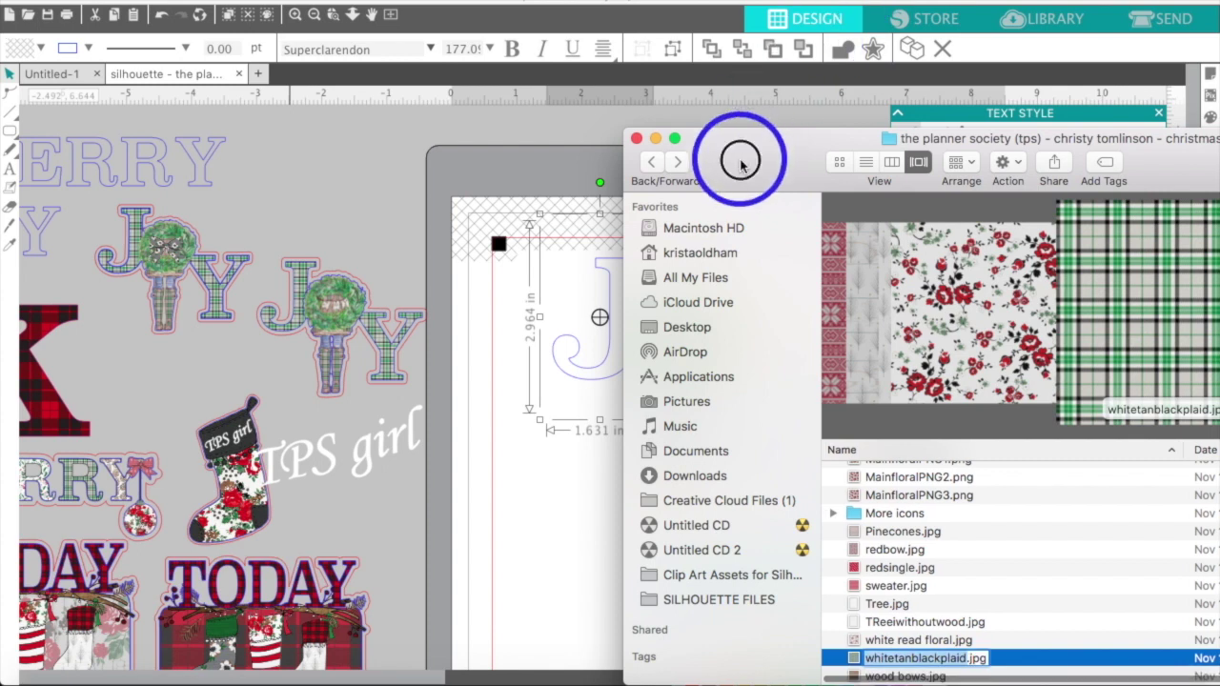
drag(738, 153, 900, 148)
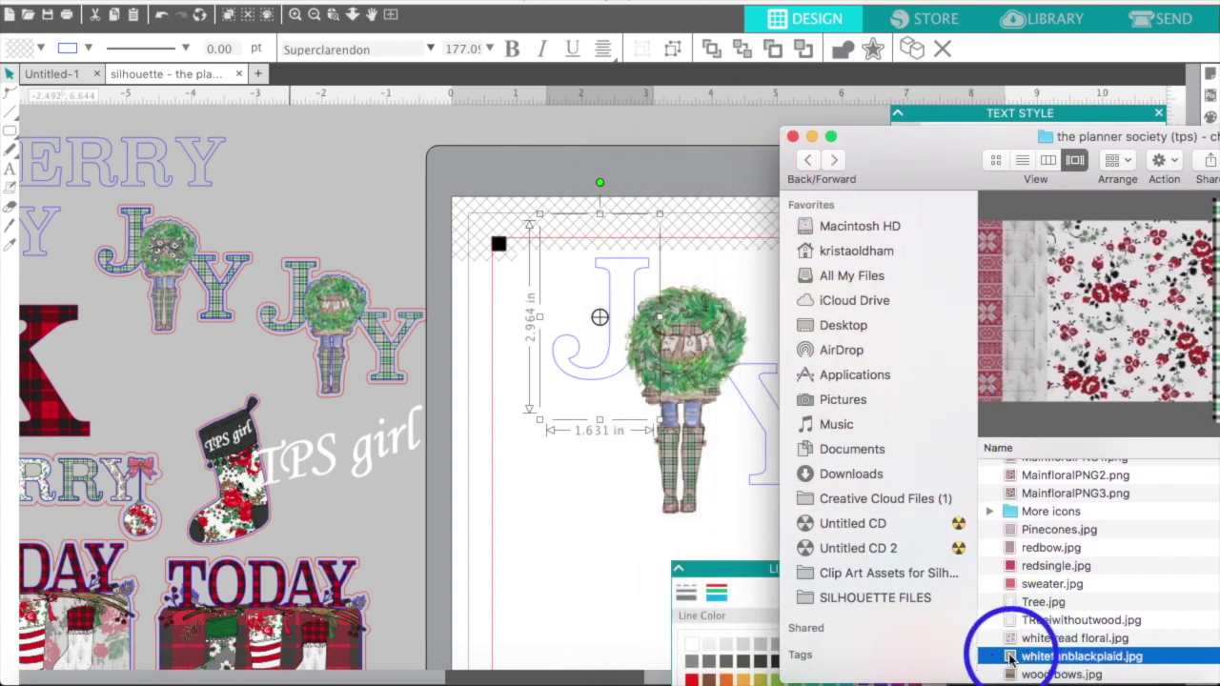
drag(1027, 657, 619, 346)
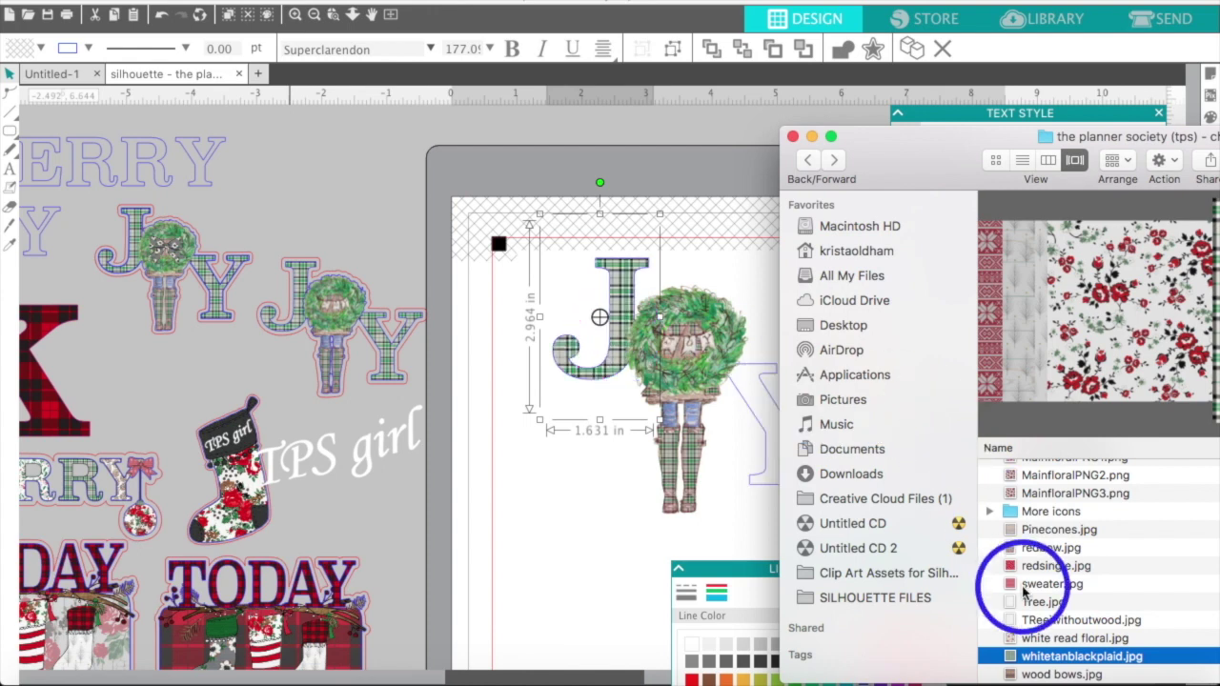
- Fill the letter "Y" with whitetanblackplaid.jpg, undoing the stray plaid fill on the wreath figure
drag(1010, 657, 744, 383)
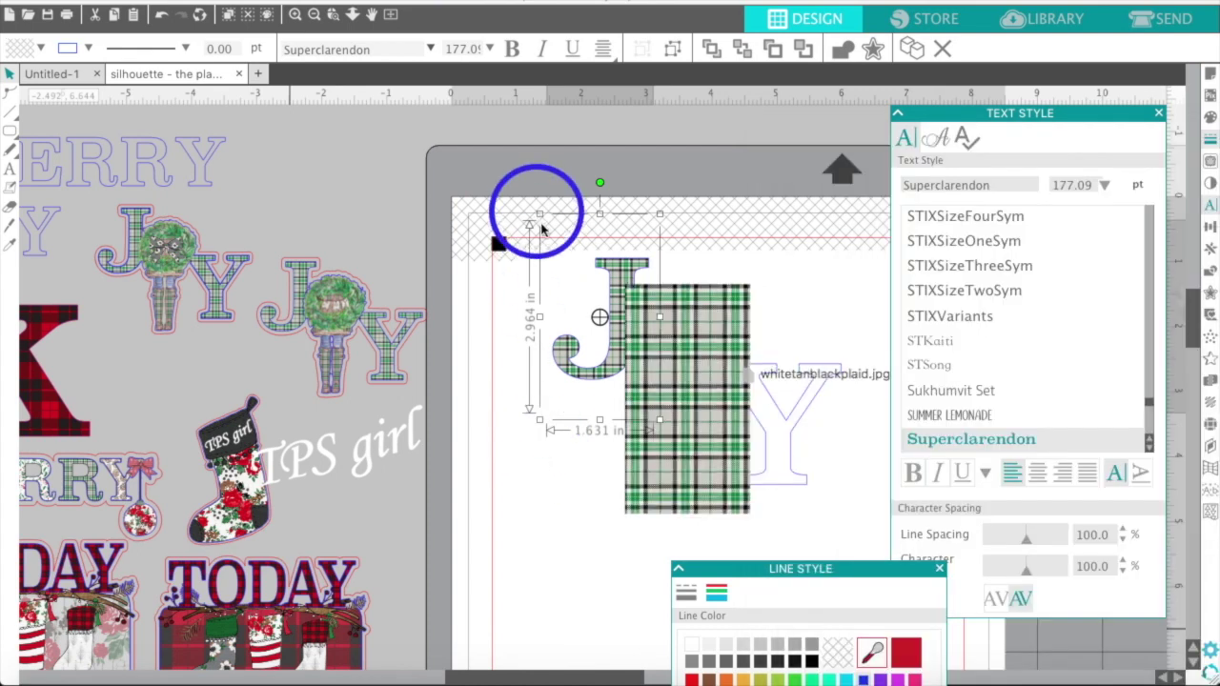
click(158, 16)
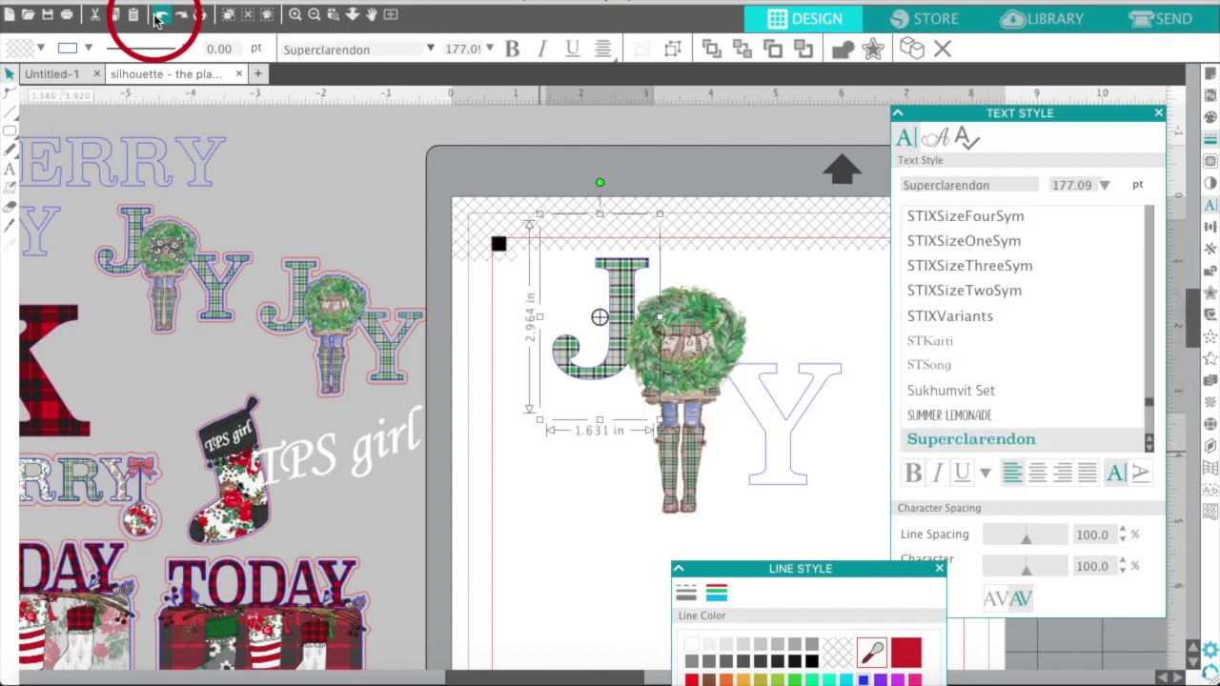
click(38, 678)
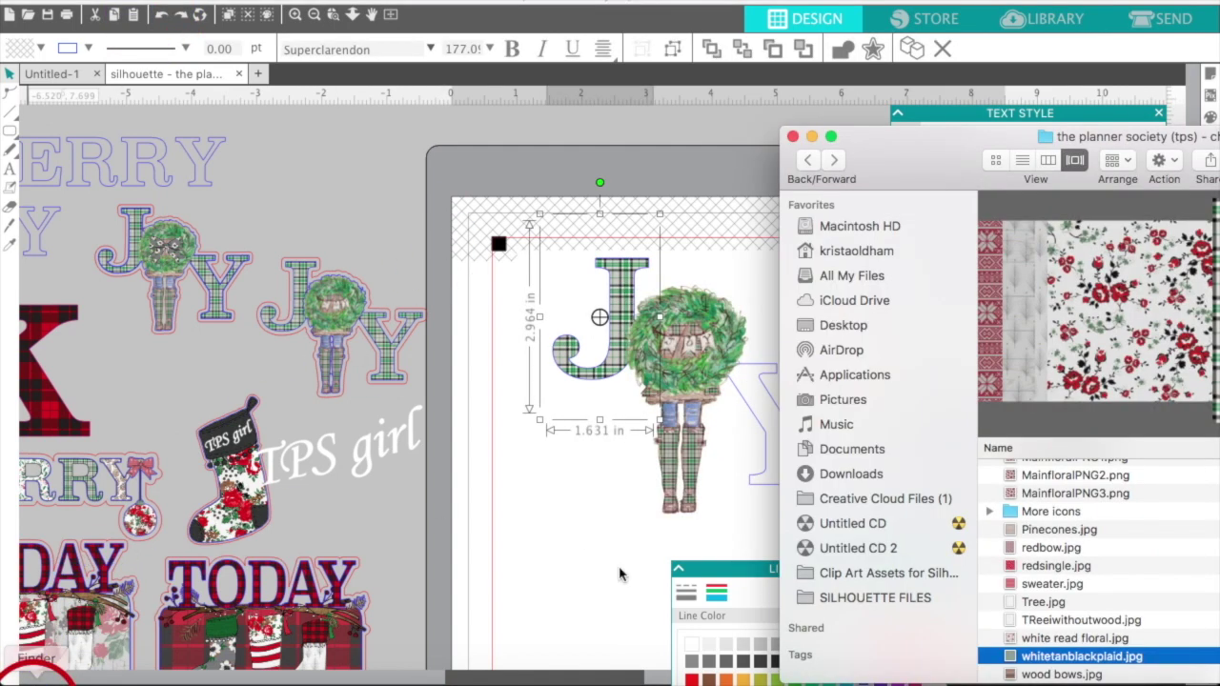
click(1012, 658)
drag(1011, 658, 753, 386)
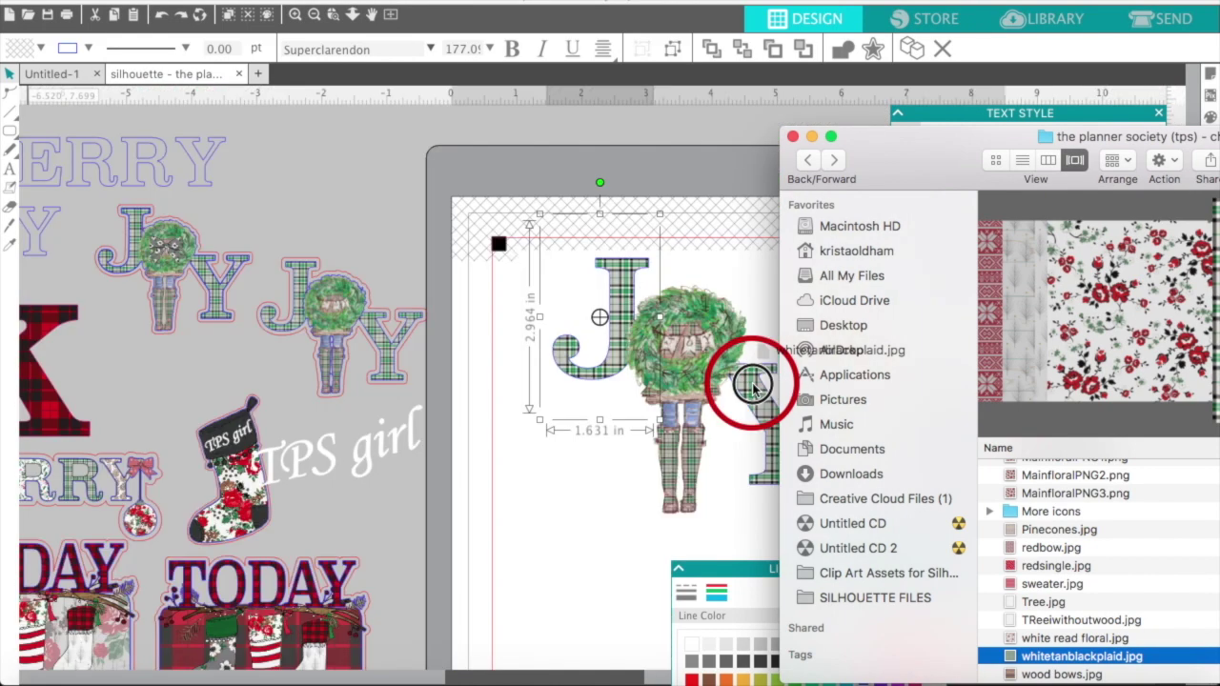
click(629, 514)
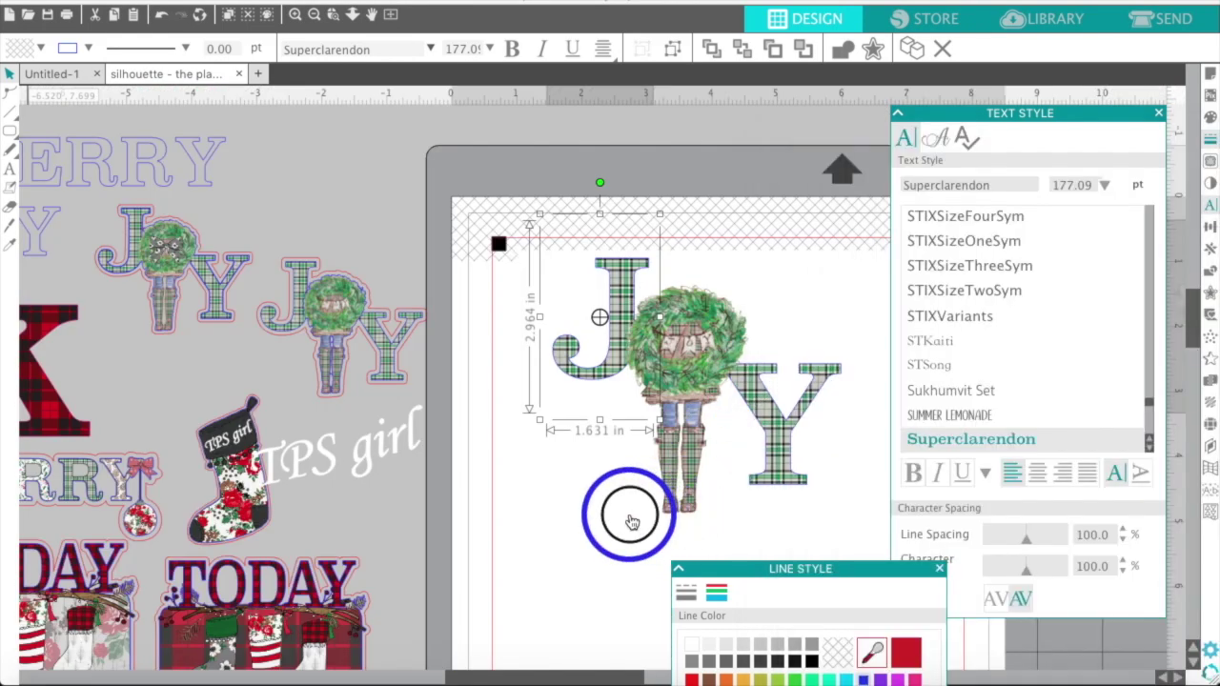
- Group the plaid "J", the wreath figure and the plaid "Y" into one object
click(1157, 112)
drag(553, 276, 537, 198)
right_click(773, 433)
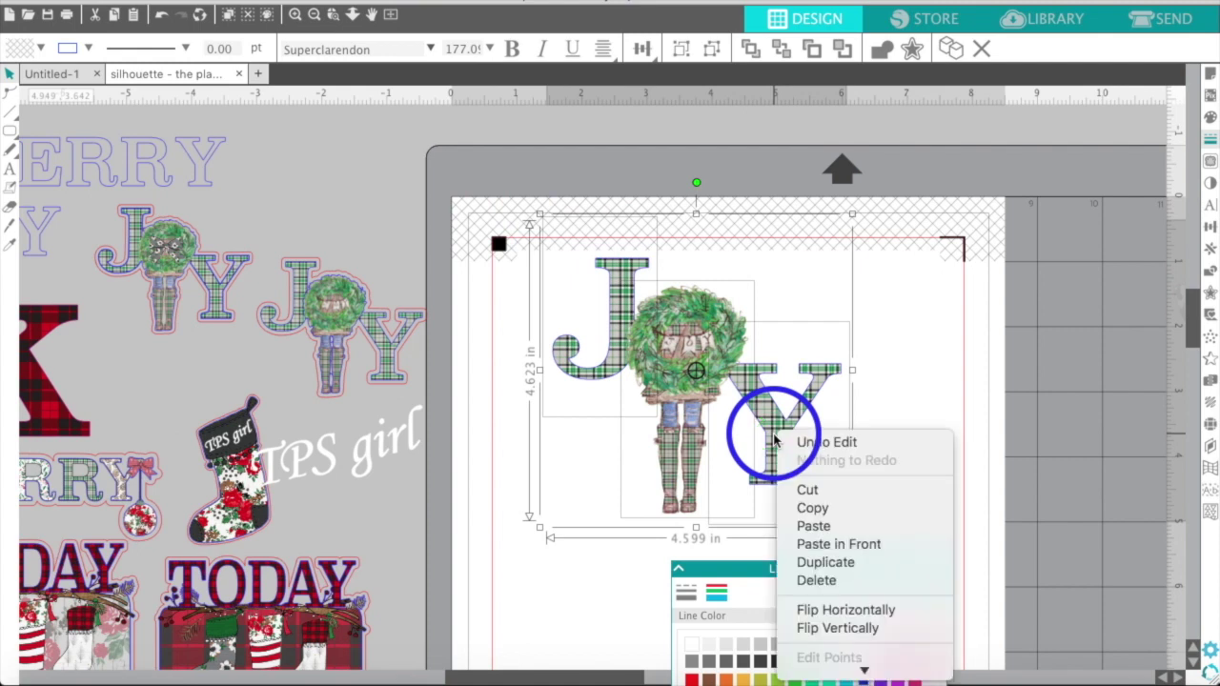
click(815, 593)
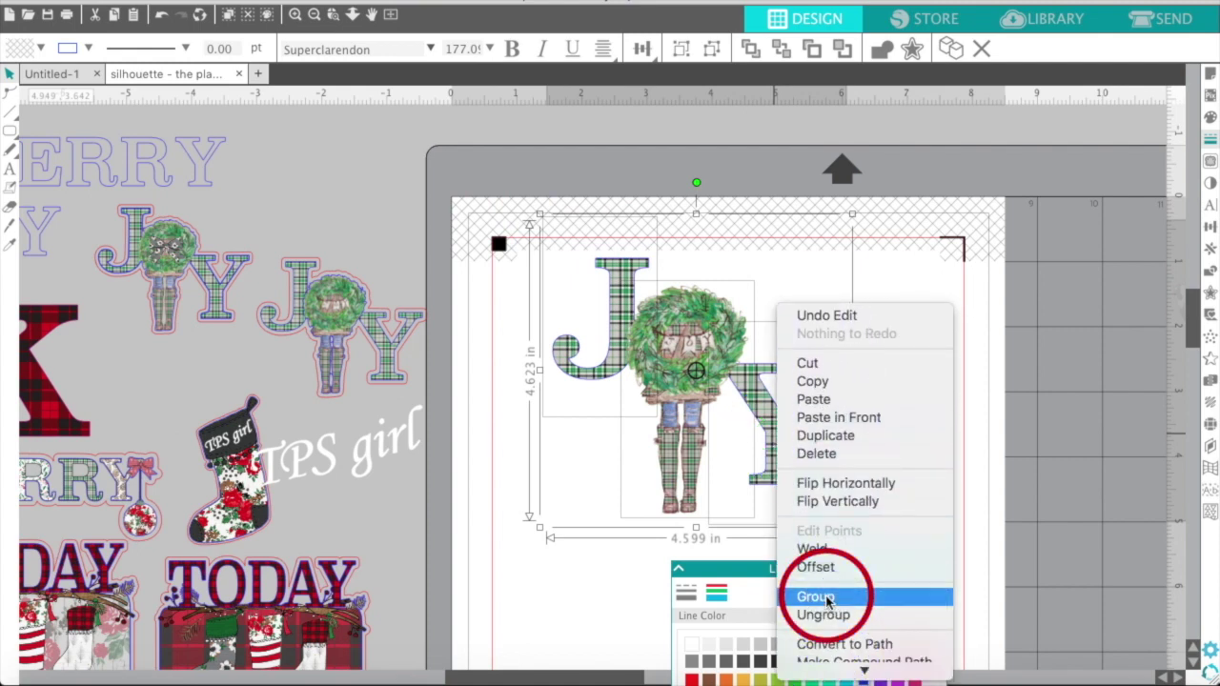
click(891, 401)
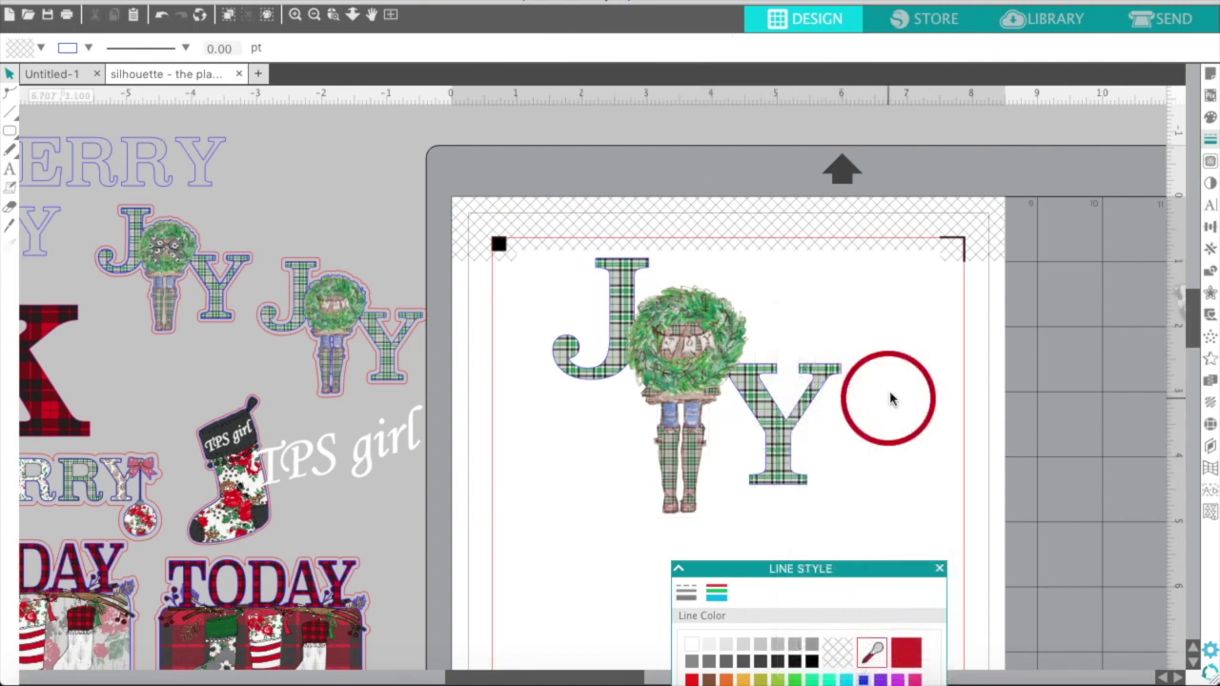
- Select a trace area about 4.9 in wide by 4.5 in tall around the whole JOY design
click(1210, 162)
click(1208, 164)
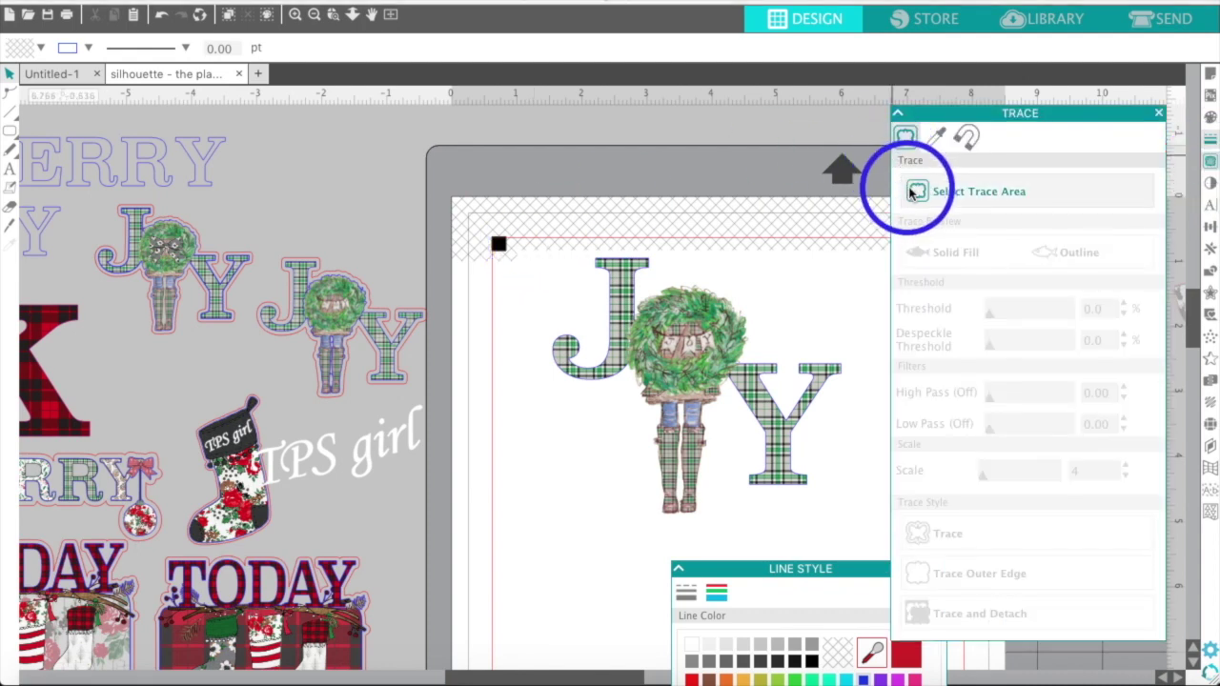
click(913, 191)
mouse_move(532, 245)
mouse_down()
mouse_move(637, 319)
mouse_move(852, 537)
mouse_up()
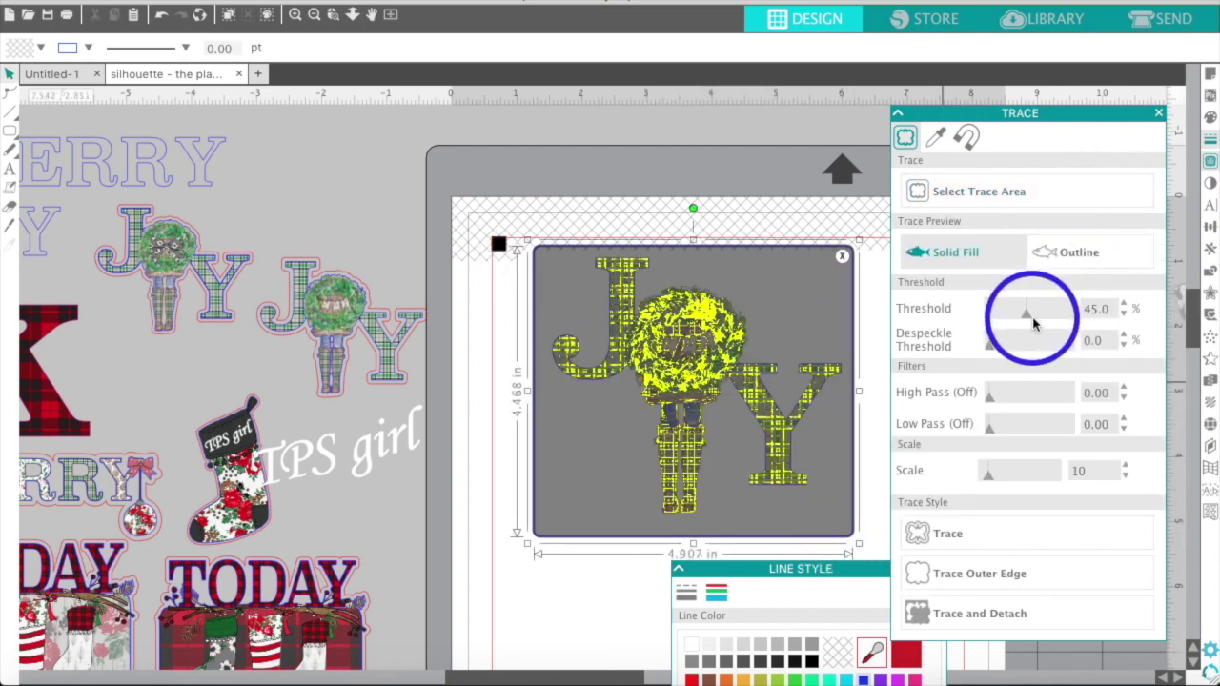
- Set the trace threshold to 100% and trace the outer edge of the JOY design
click(1026, 317)
drag(1074, 322, 1102, 321)
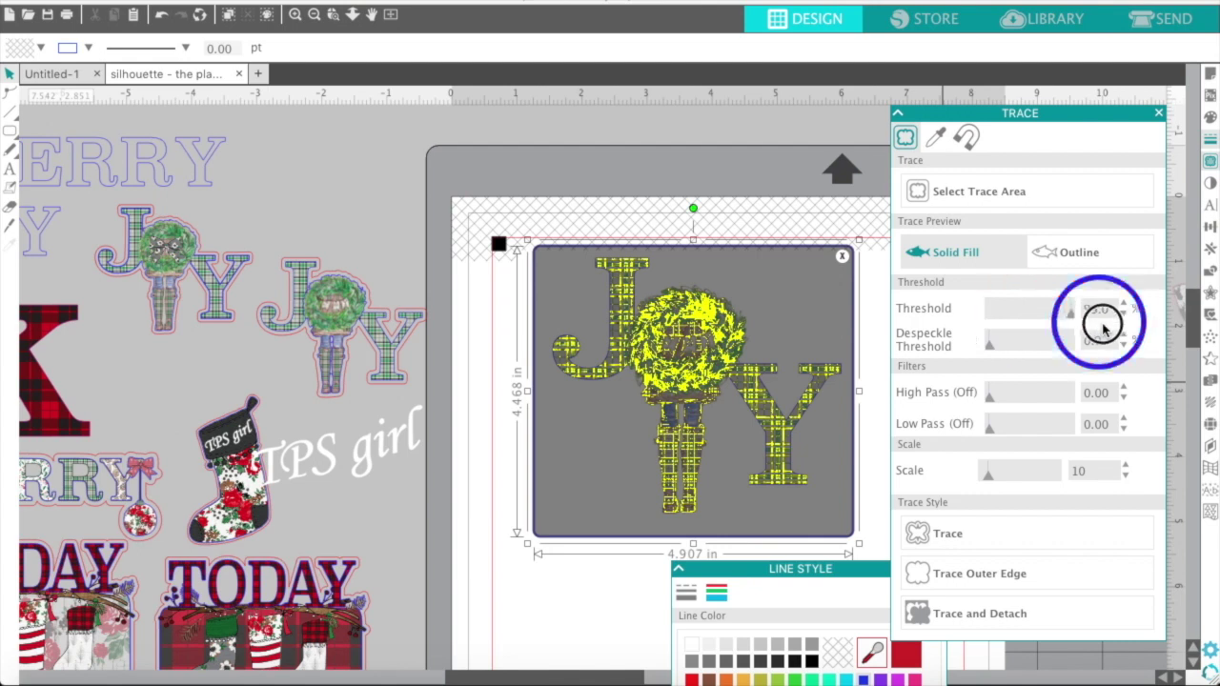
click(1103, 324)
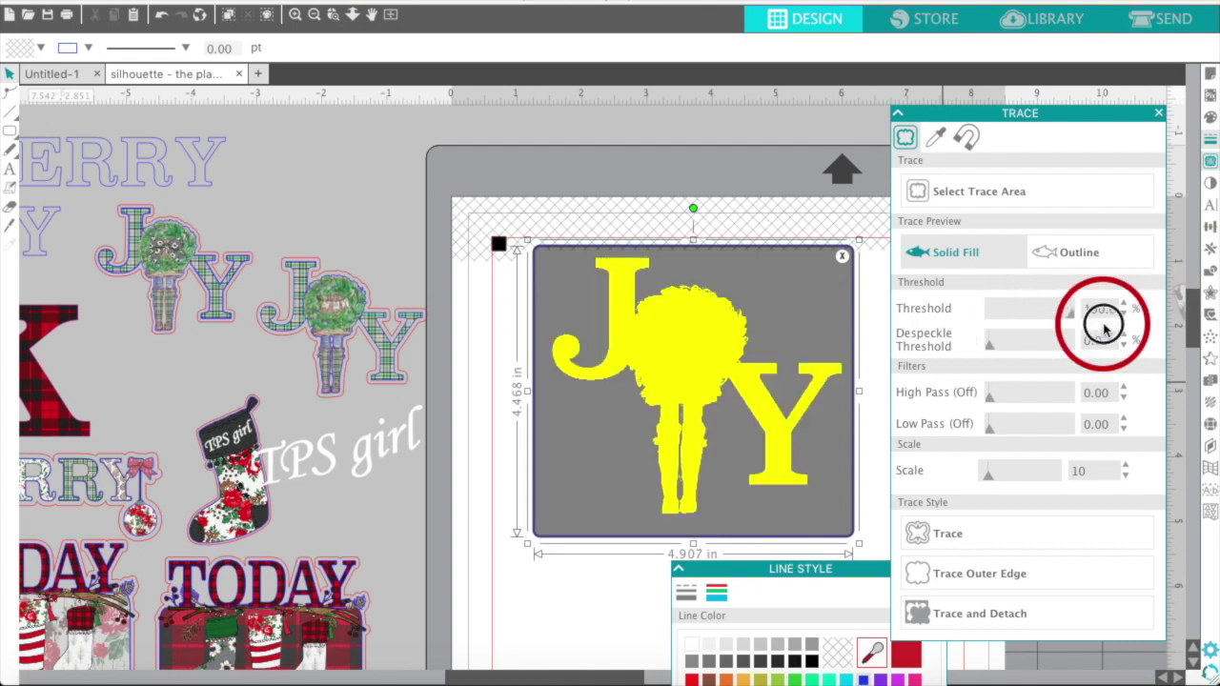
click(960, 574)
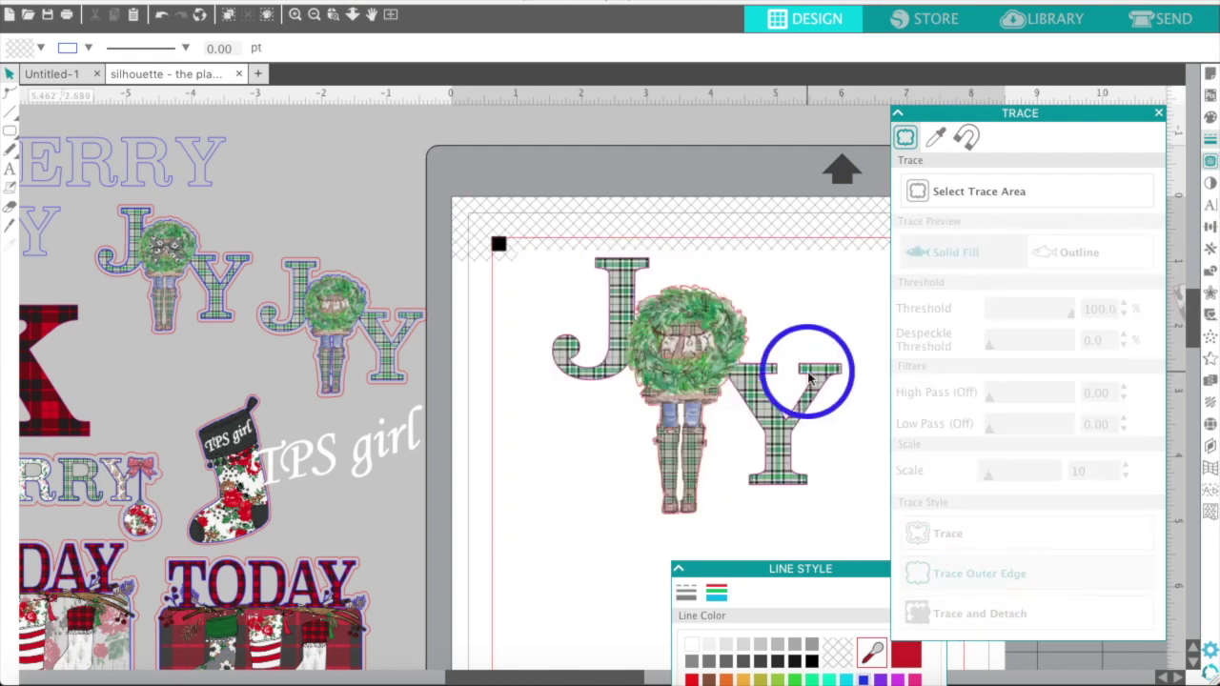
- Change the line colour of the traced JOY outline to blue
click(701, 291)
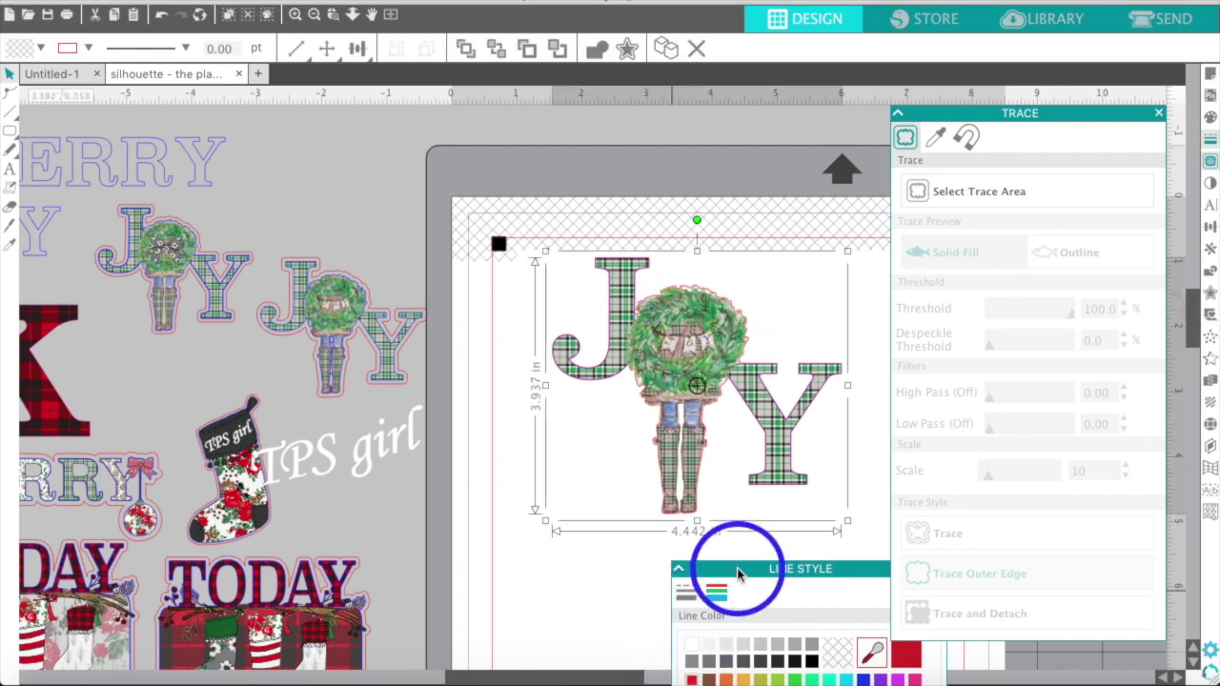
click(862, 679)
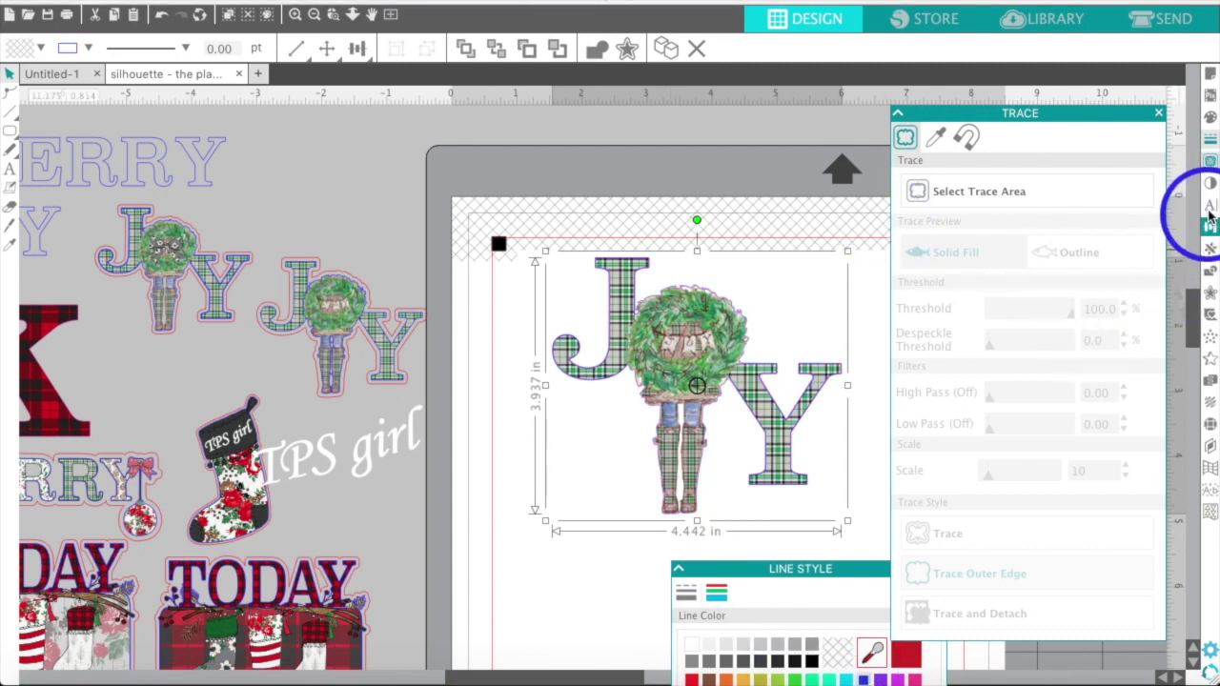
- Offset the JOY outline by 0.050 in with rounded corners and set the offset's line colour to red
click(1209, 292)
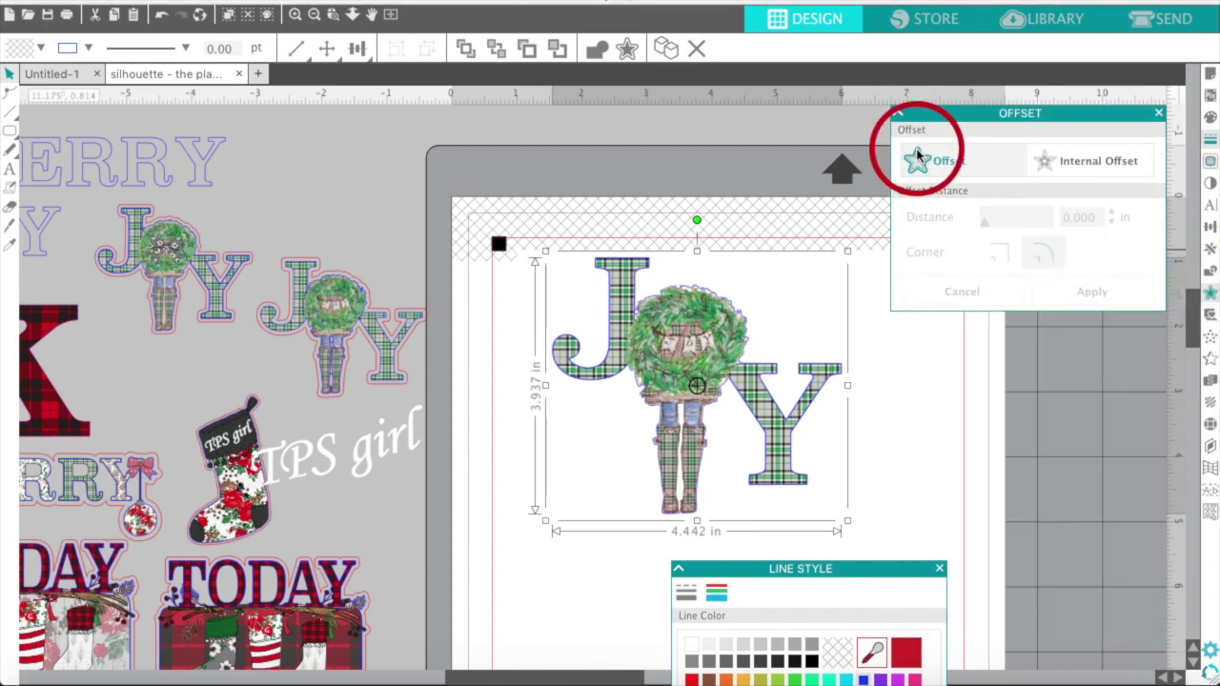
click(917, 157)
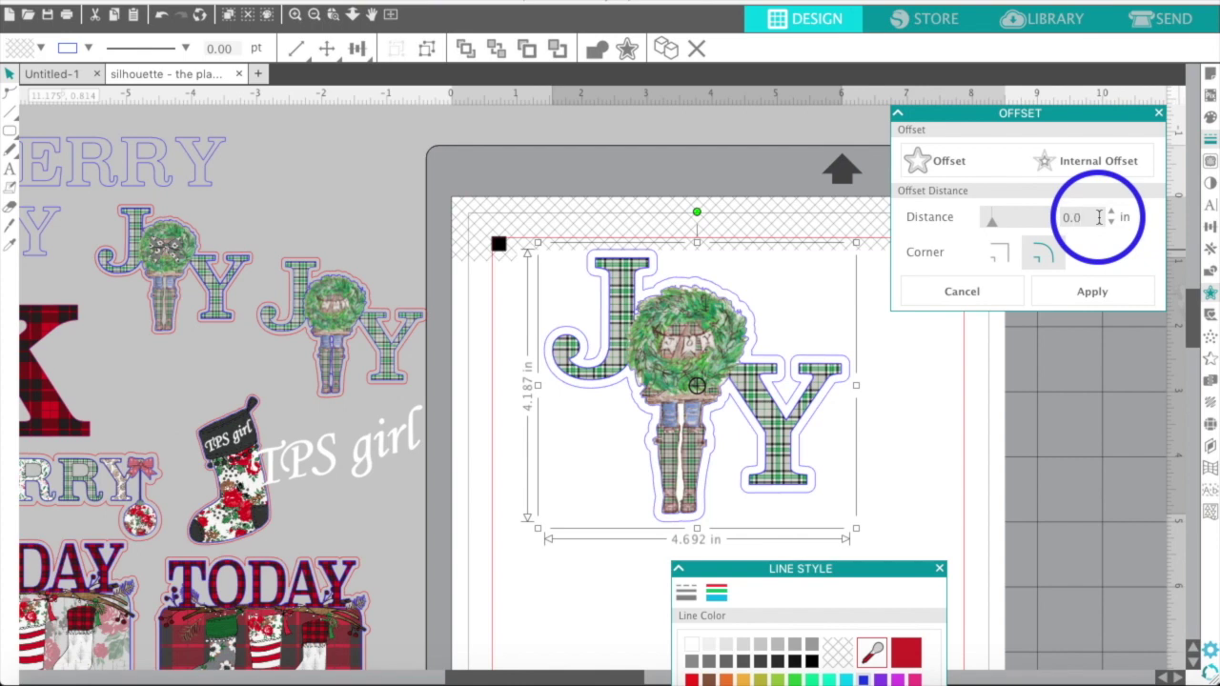
click(1084, 293)
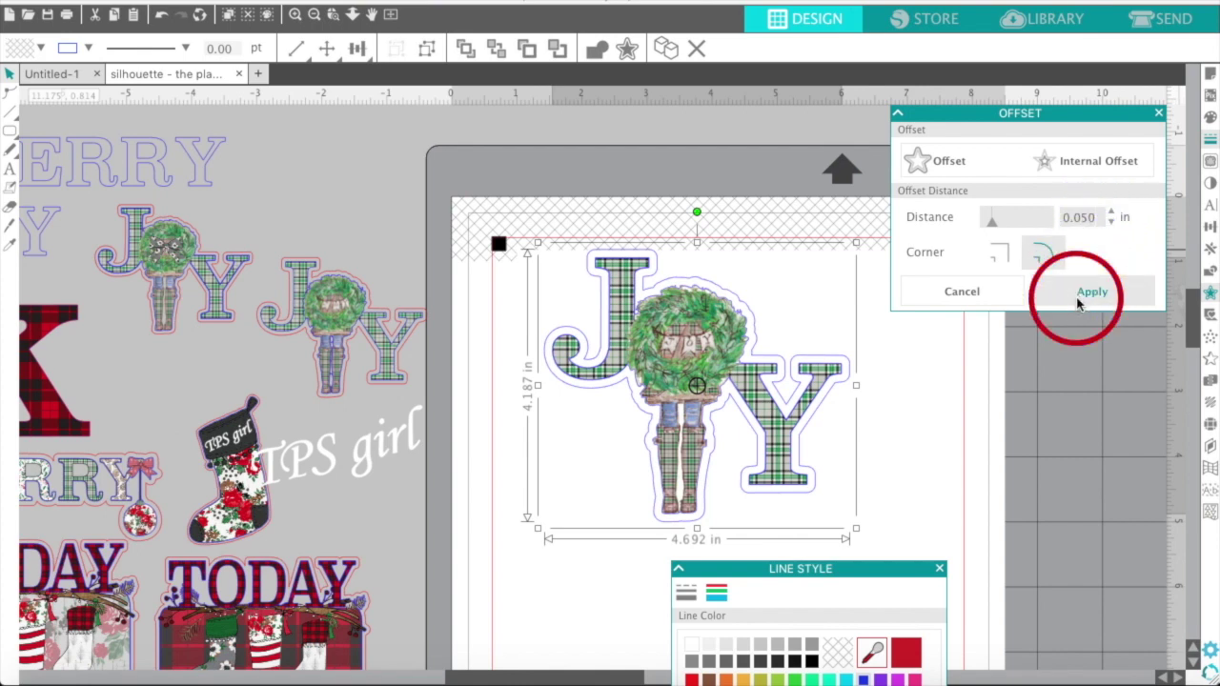
click(693, 678)
- Group the JOY artwork on the page with its blue outline and red offset
click(544, 332)
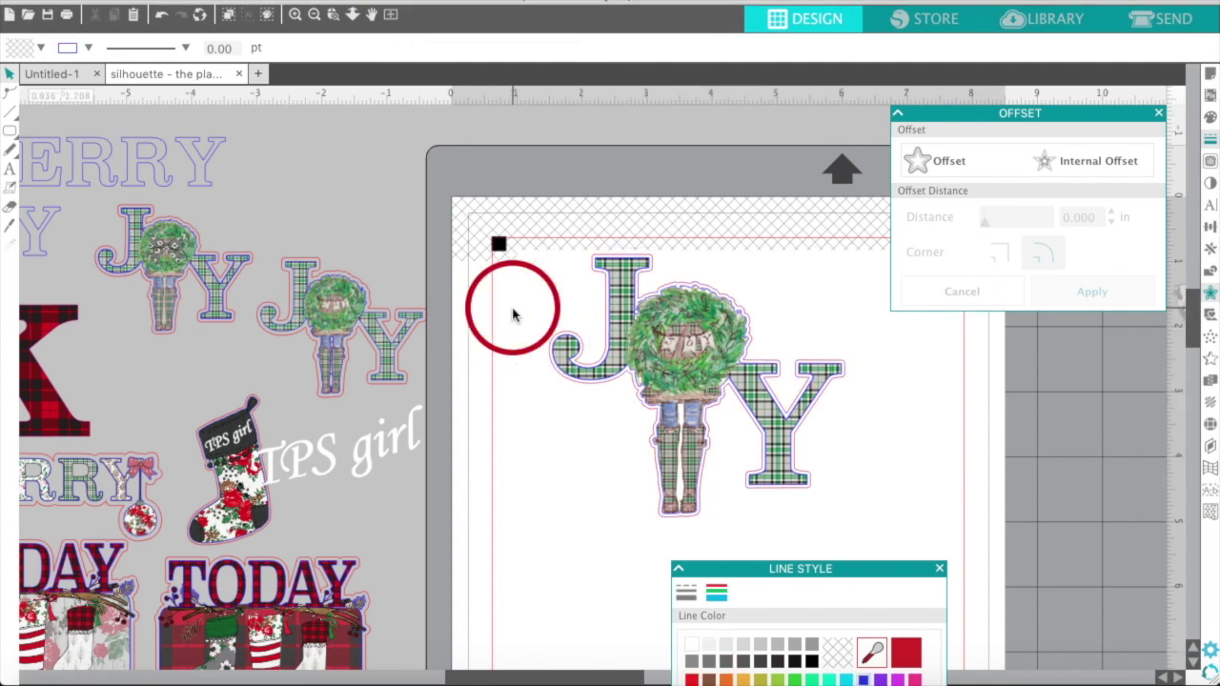
click(720, 362)
click(772, 391)
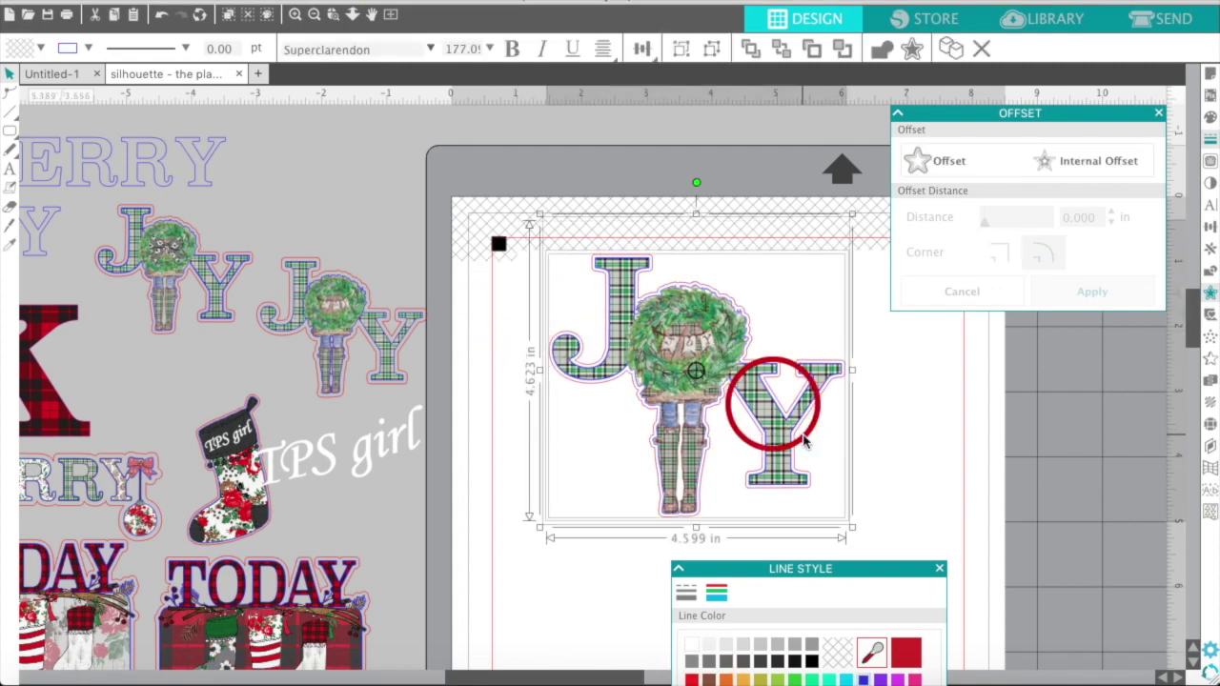
right_click(772, 434)
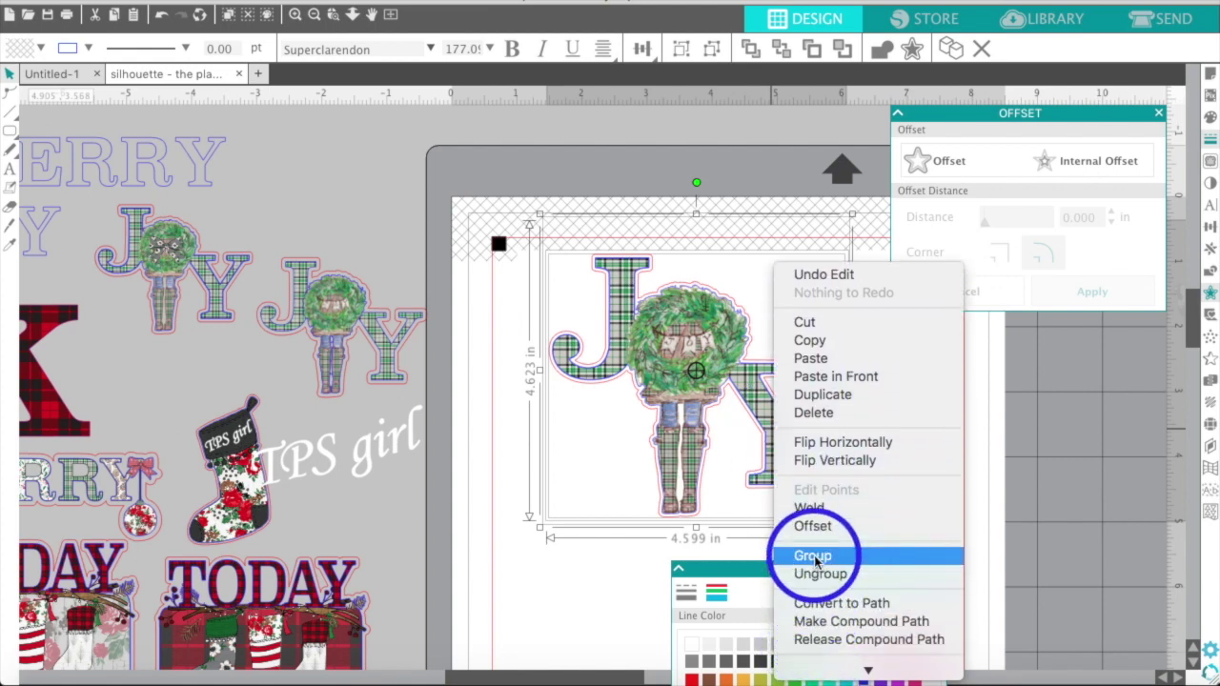
click(813, 555)
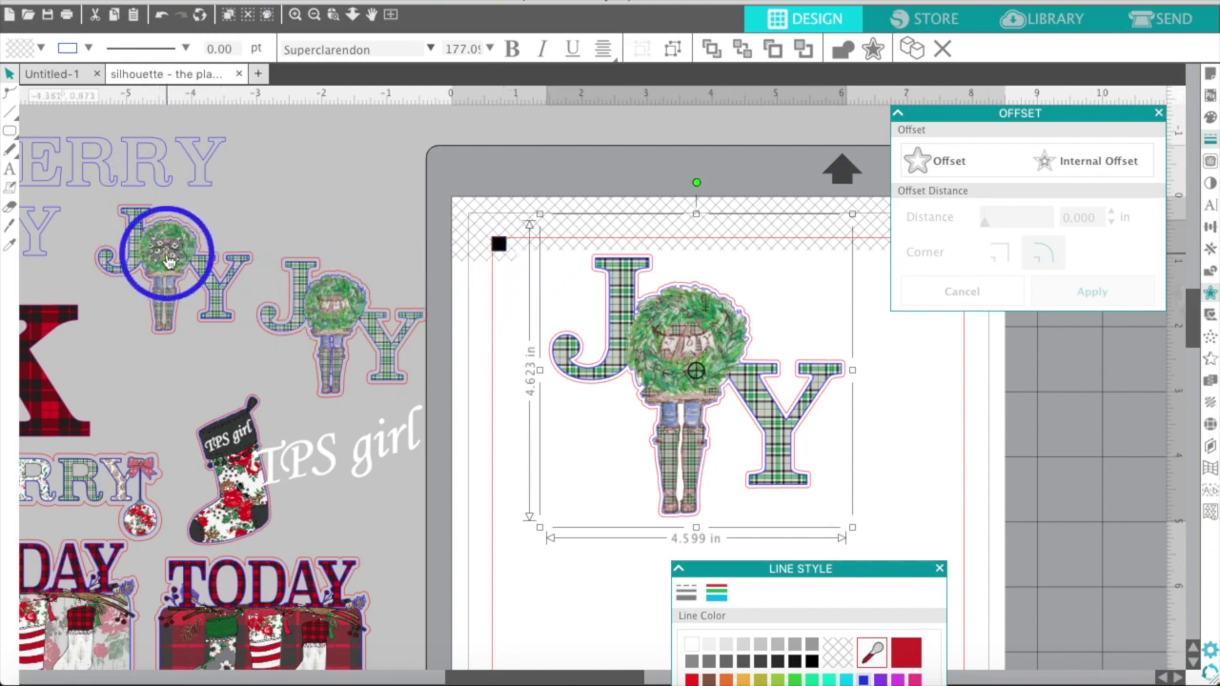
- Enlarge the small JOY design with the grey floral bow to about 5.7 in wide and place it up beside the page
drag(165, 257, 467, 253)
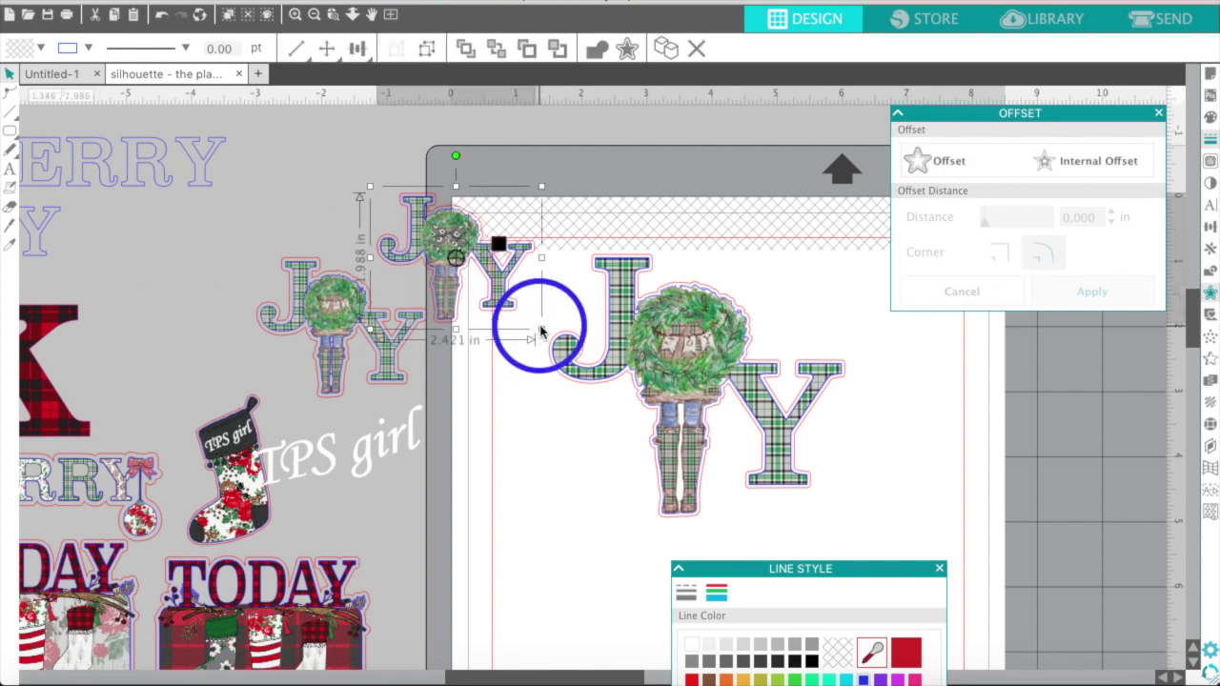
drag(542, 334, 708, 570)
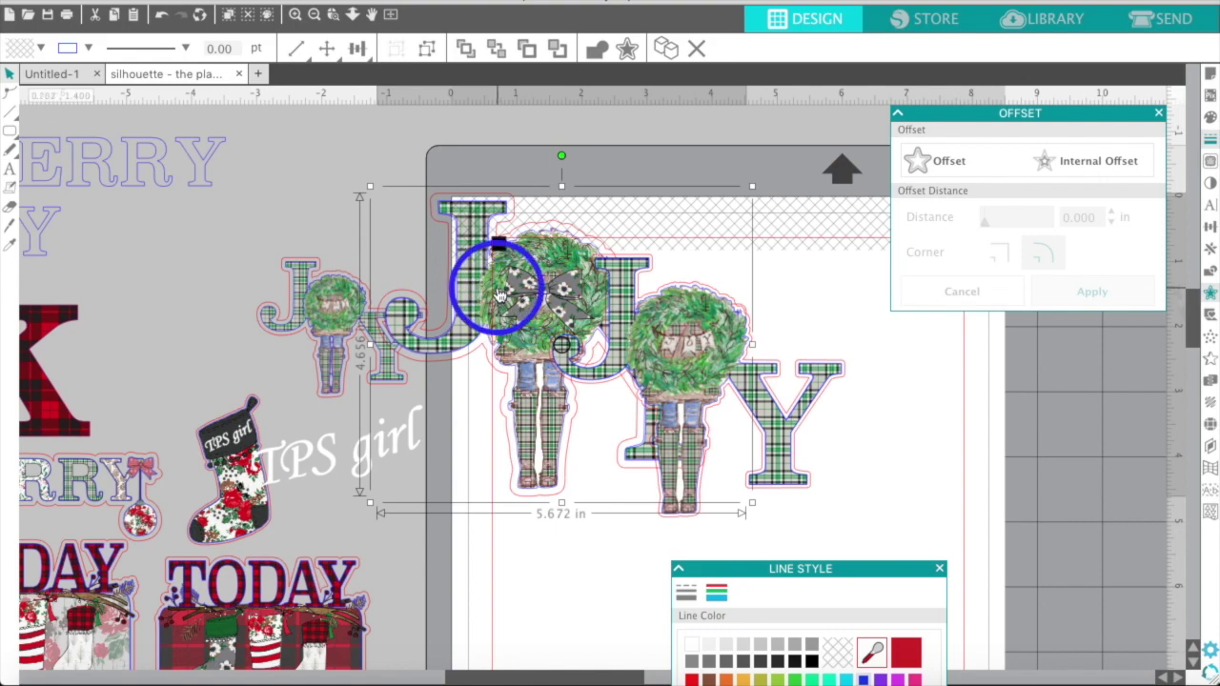
drag(495, 277, 354, 155)
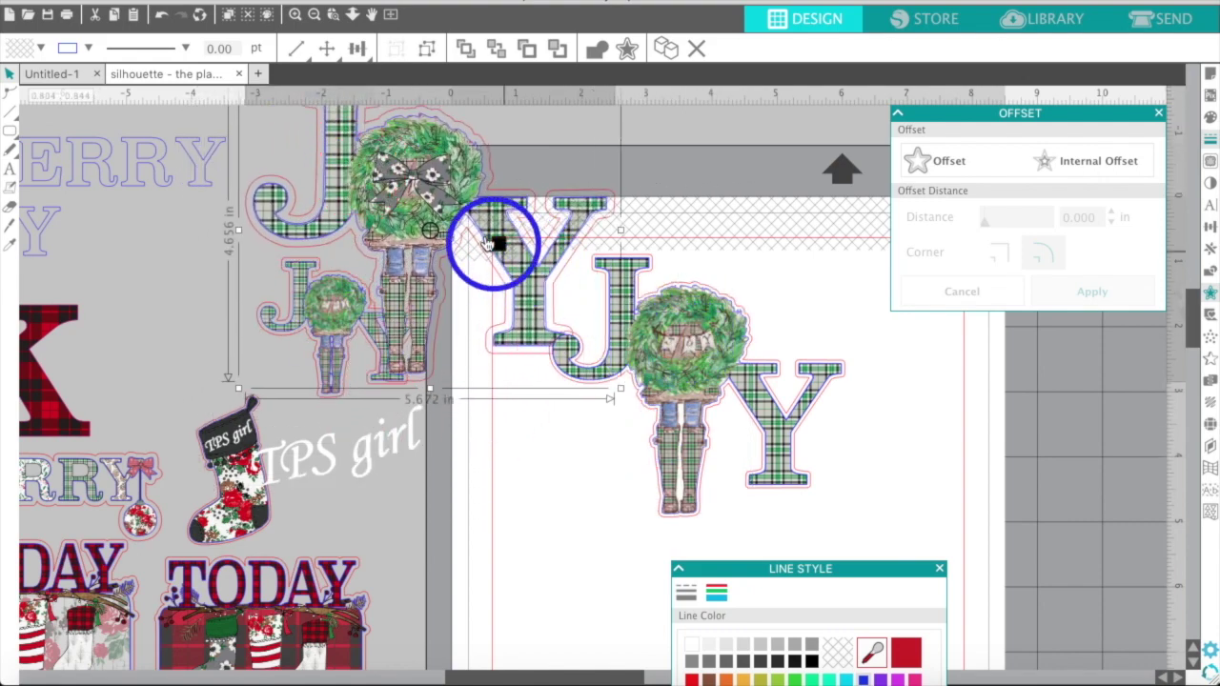
drag(423, 216, 401, 211)
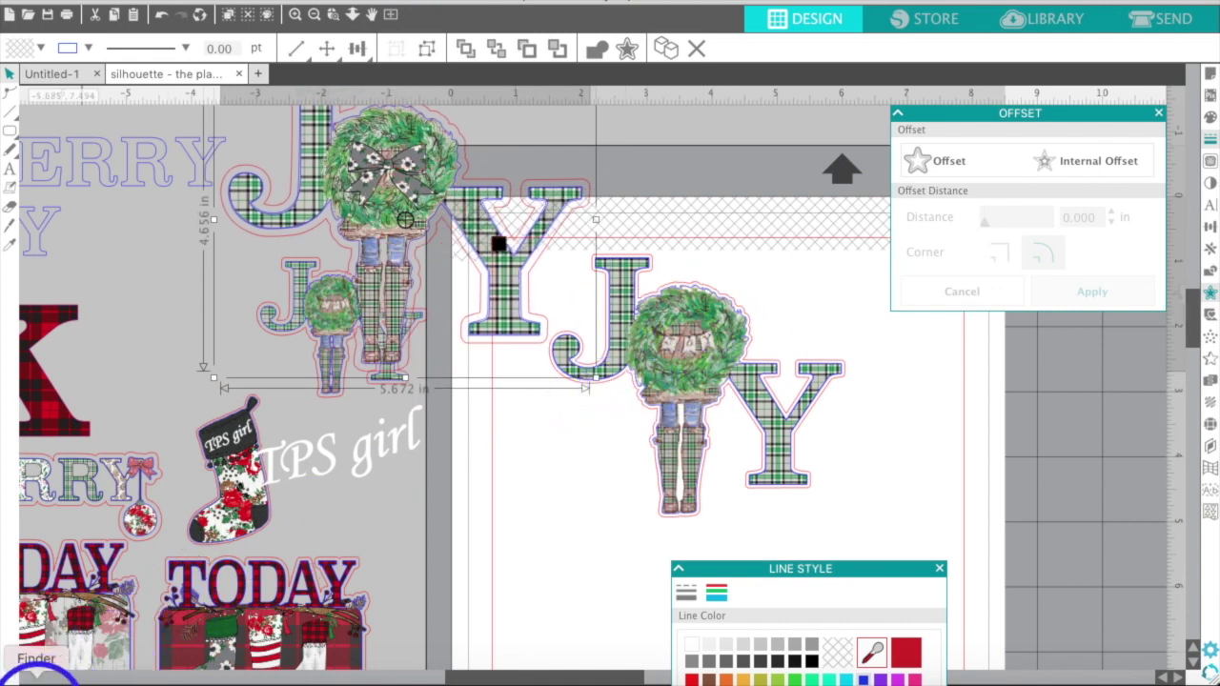
- Switch to Finder, open the Icons folder of the planner society artwork and select christmas17_bow1.png
click(38, 675)
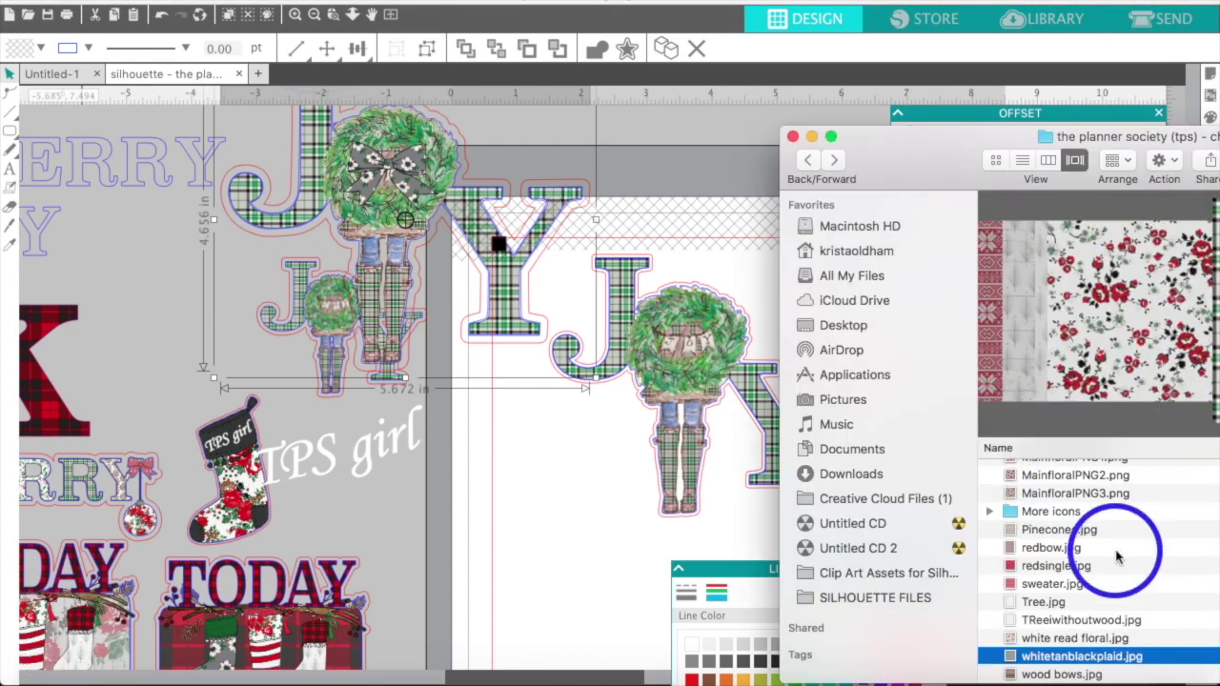
scroll(1058, 520, up, 5)
scroll(1058, 520, up, 3)
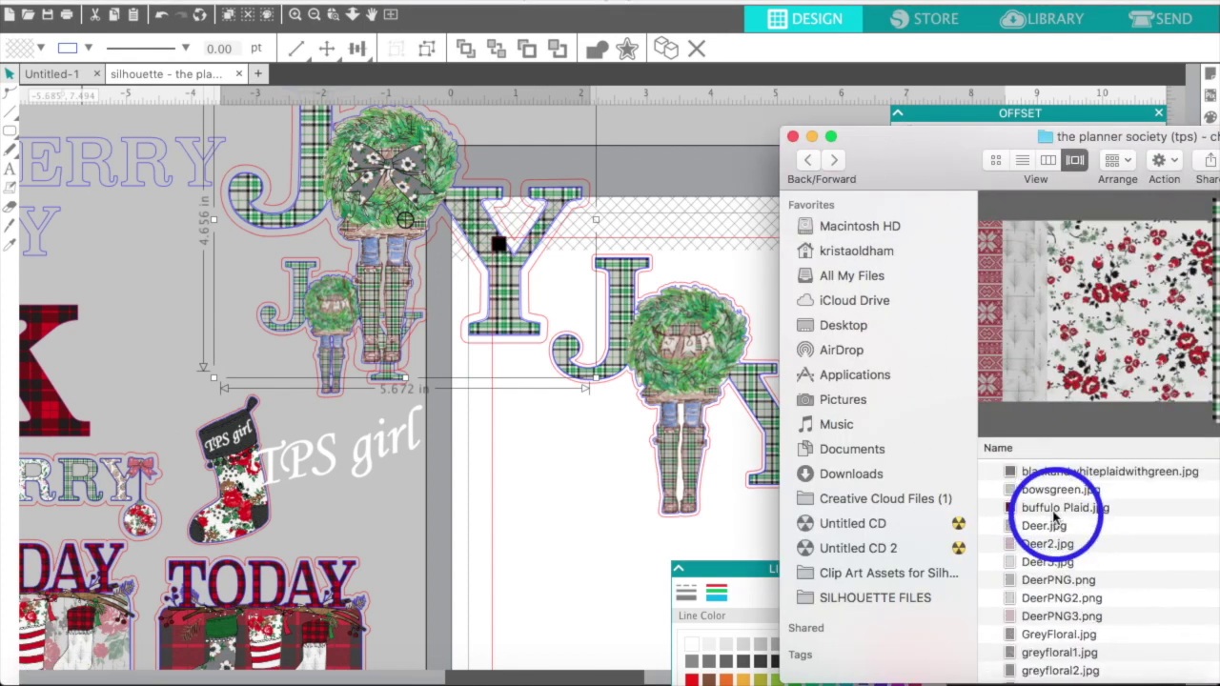
scroll(1044, 515, down, 5)
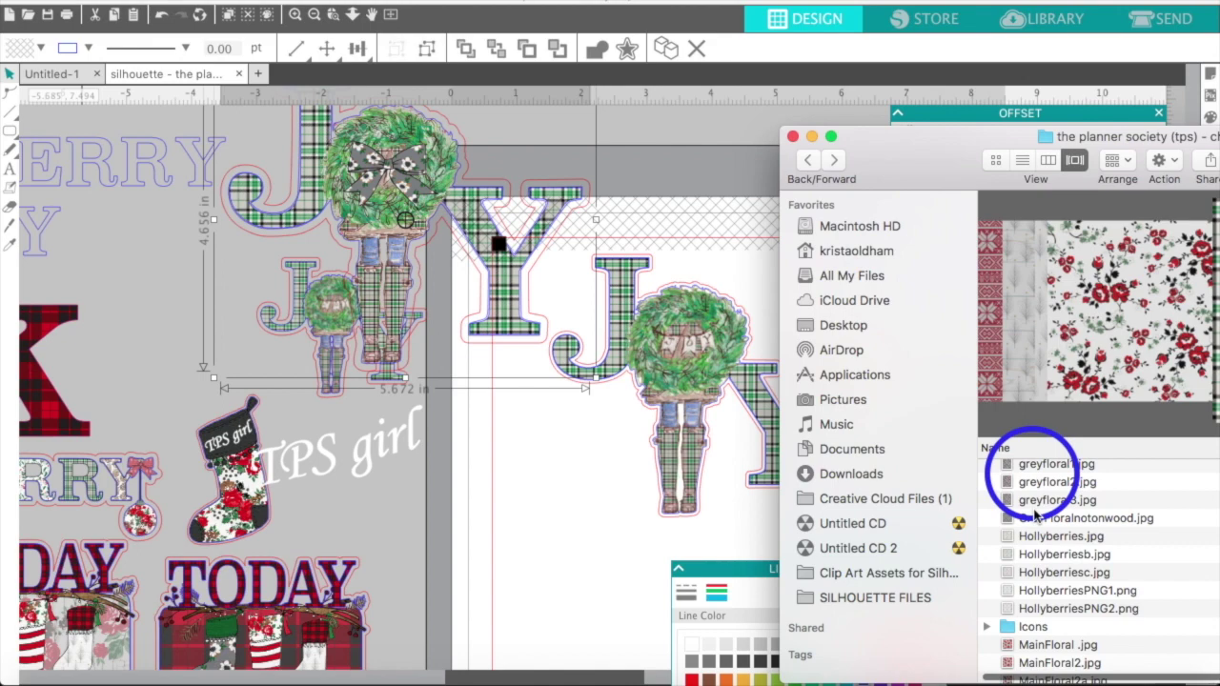
double_click(1033, 627)
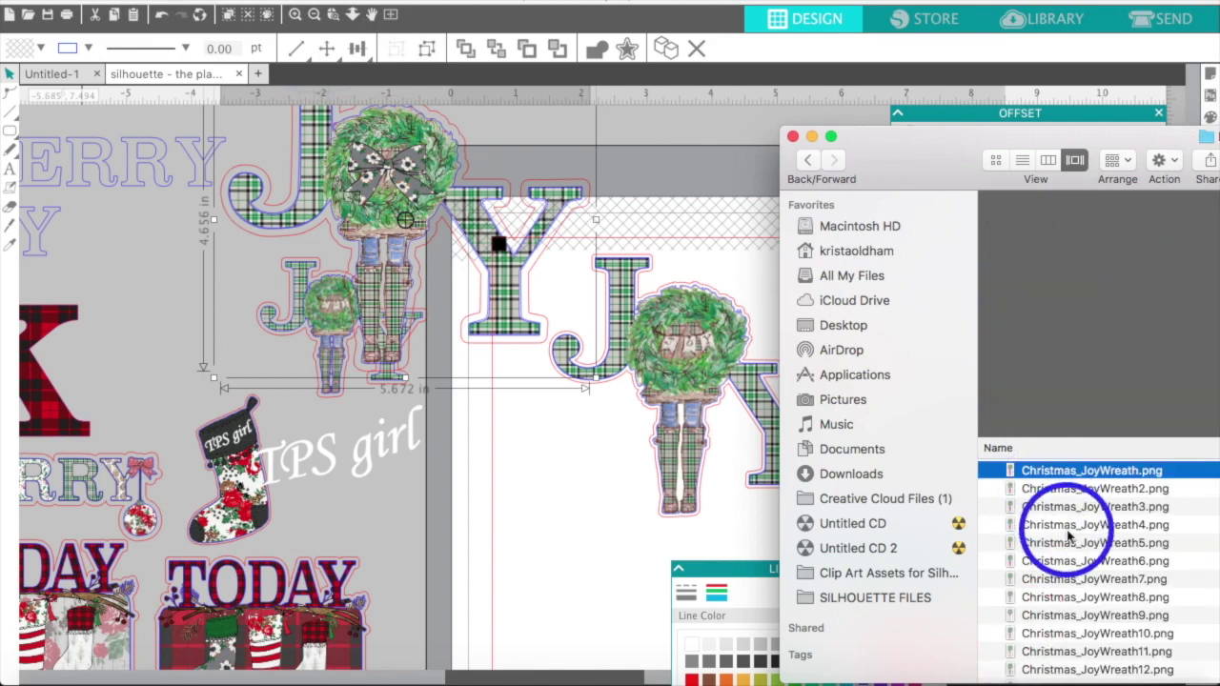
scroll(1058, 520, down, 10)
scroll(1069, 533, down, 1)
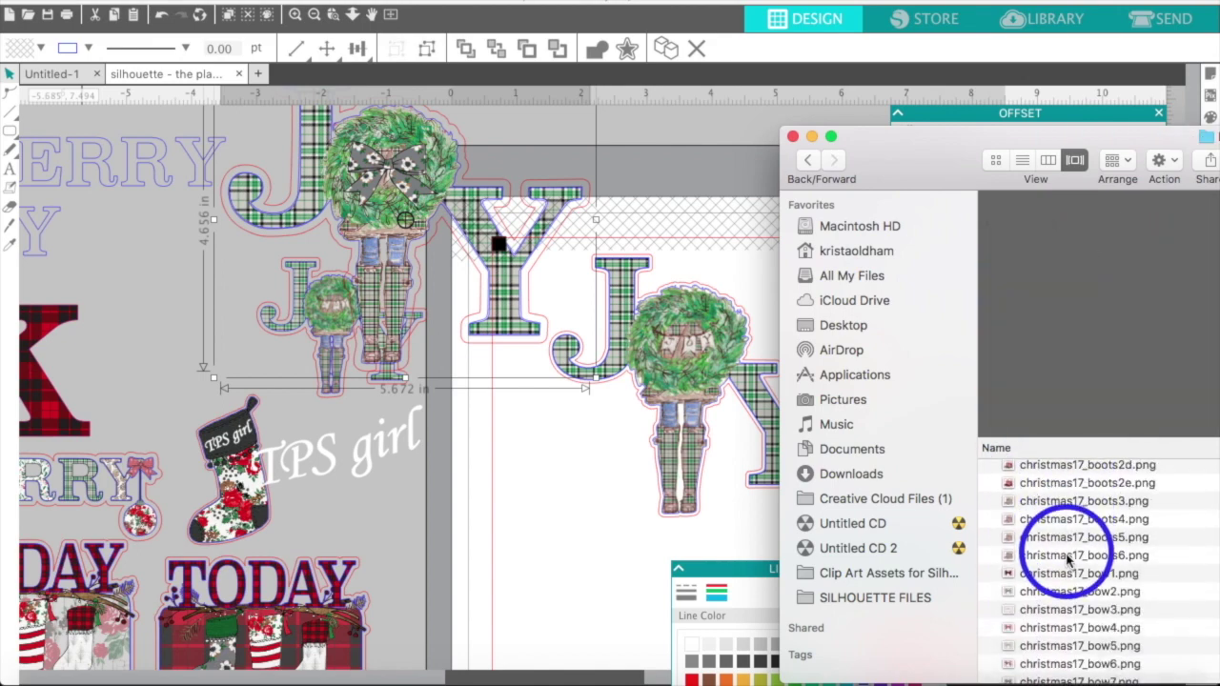
click(1069, 536)
click(1072, 555)
click(1064, 575)
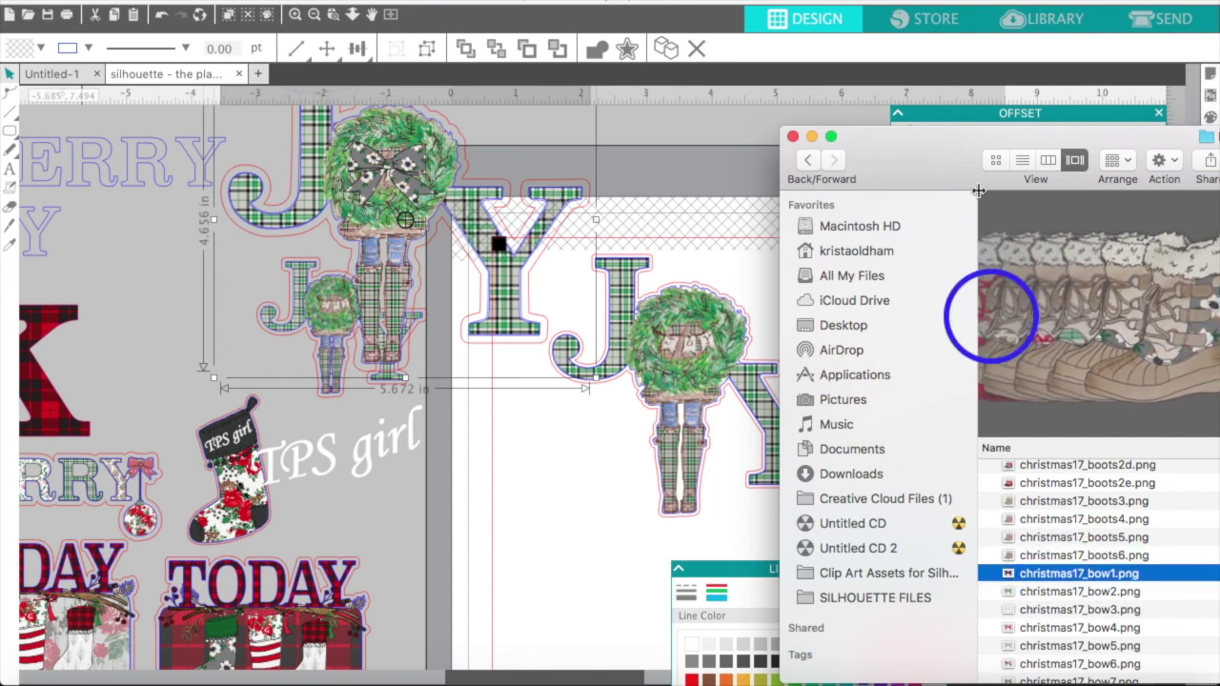
- Preview the bow images in turn and place christmas17_bow7.png on the page below the JOY designs
drag(925, 155, 794, 108)
key(Down)
key(Down)
key(Down)
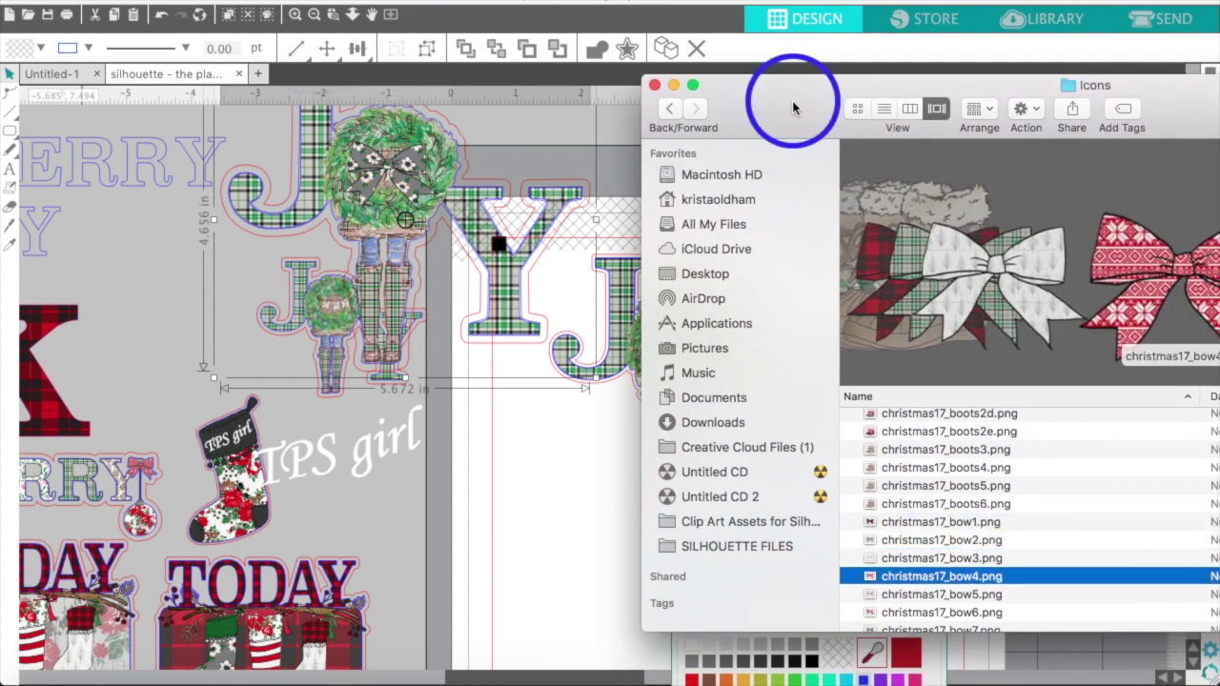
key(Down)
key(Down)
key(Down)
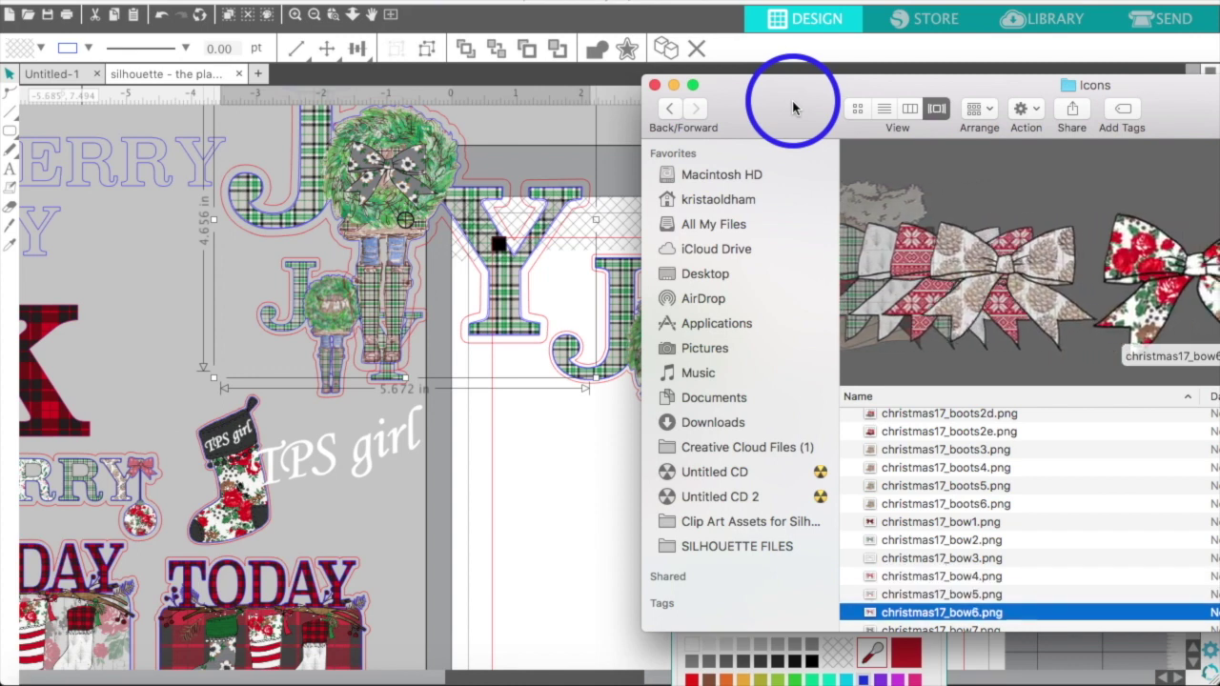
key(Down)
key(Up)
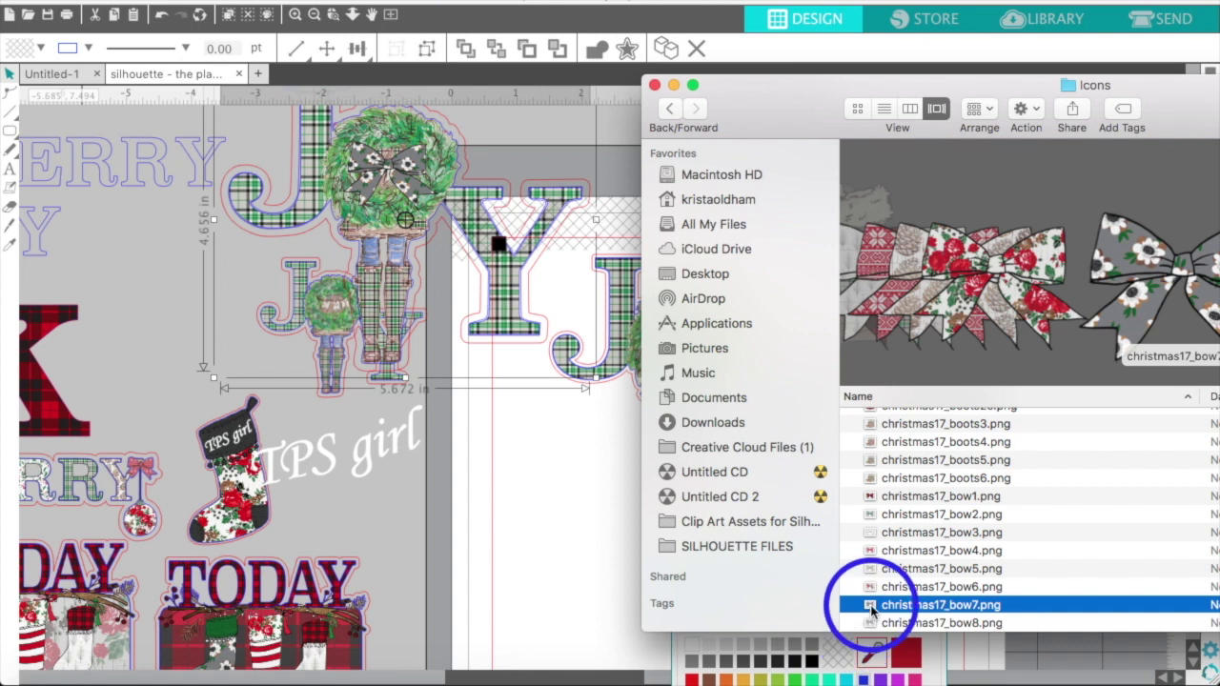
drag(857, 604, 477, 512)
click(571, 568)
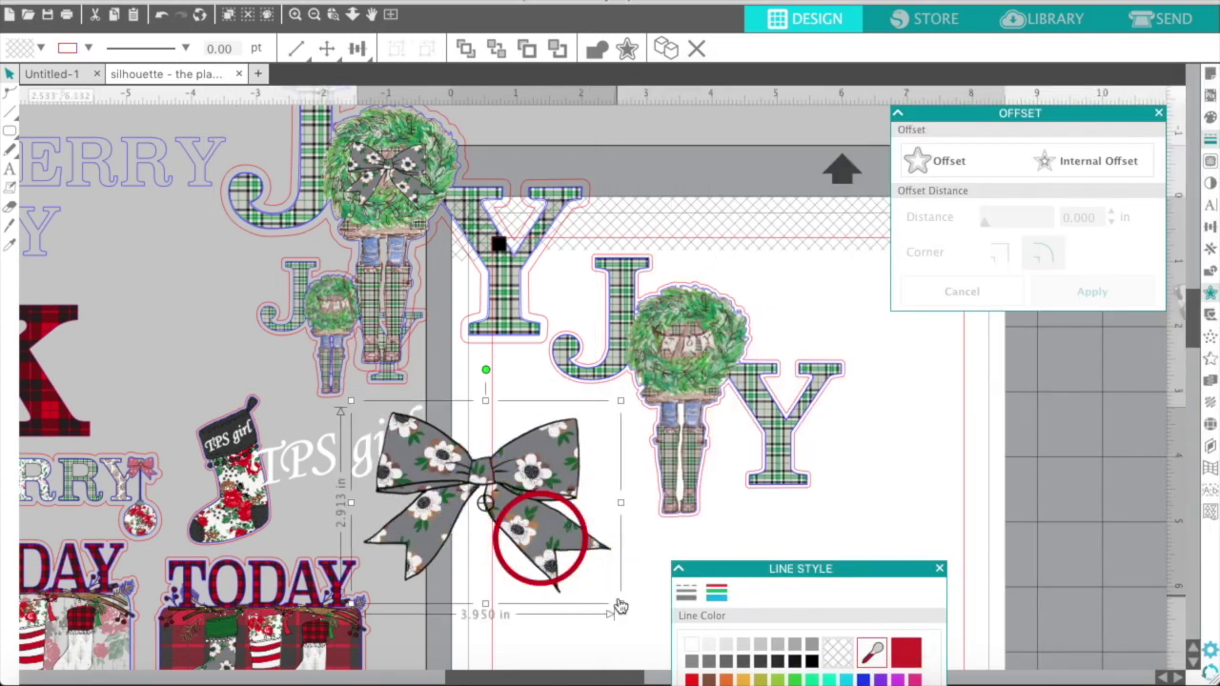
- Place a duplicate of the grouped JOY design beside the original, past the page's right edge
click(664, 341)
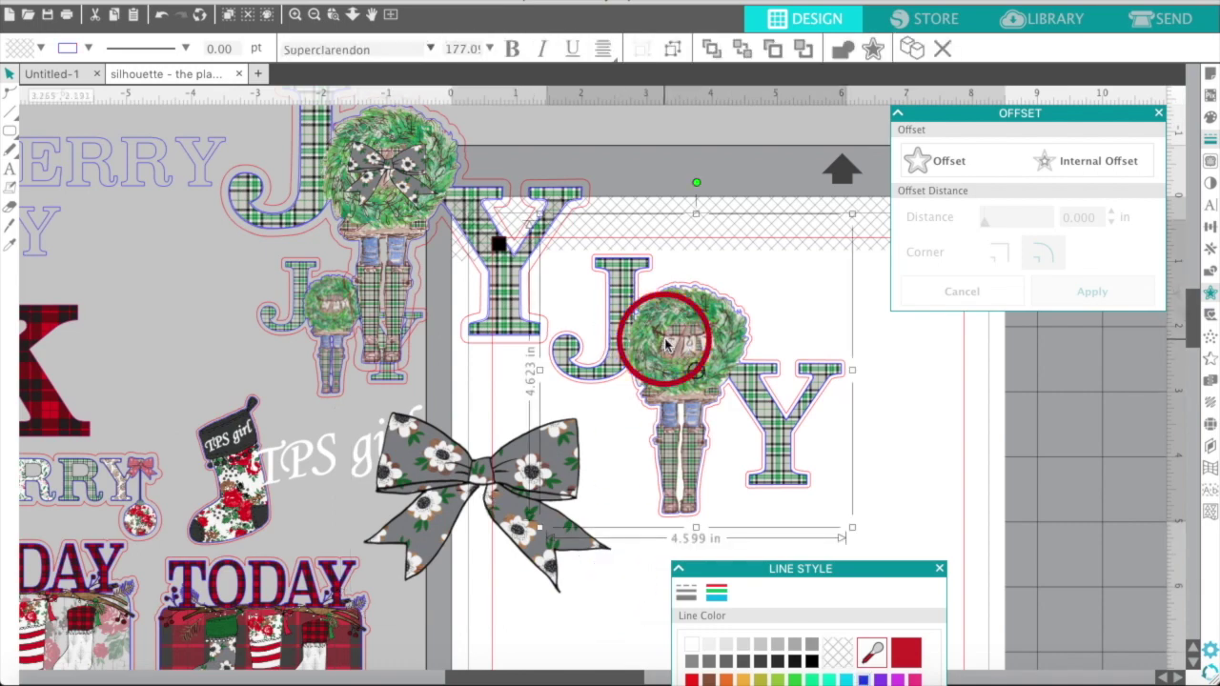
drag(664, 341, 1031, 343)
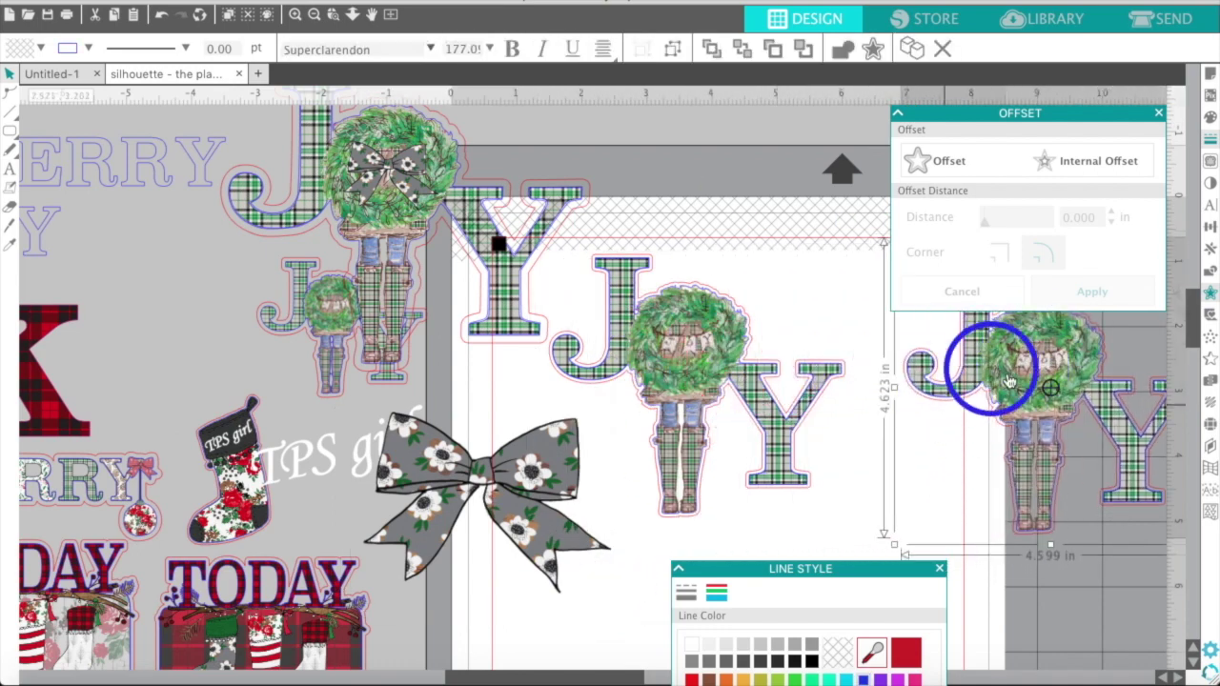
- Shrink the grey floral bow to fit inside the wreath of the JOY on the page and position it over the existing bow
click(468, 548)
drag(614, 599, 501, 511)
drag(457, 446, 712, 348)
drag(735, 394, 636, 385)
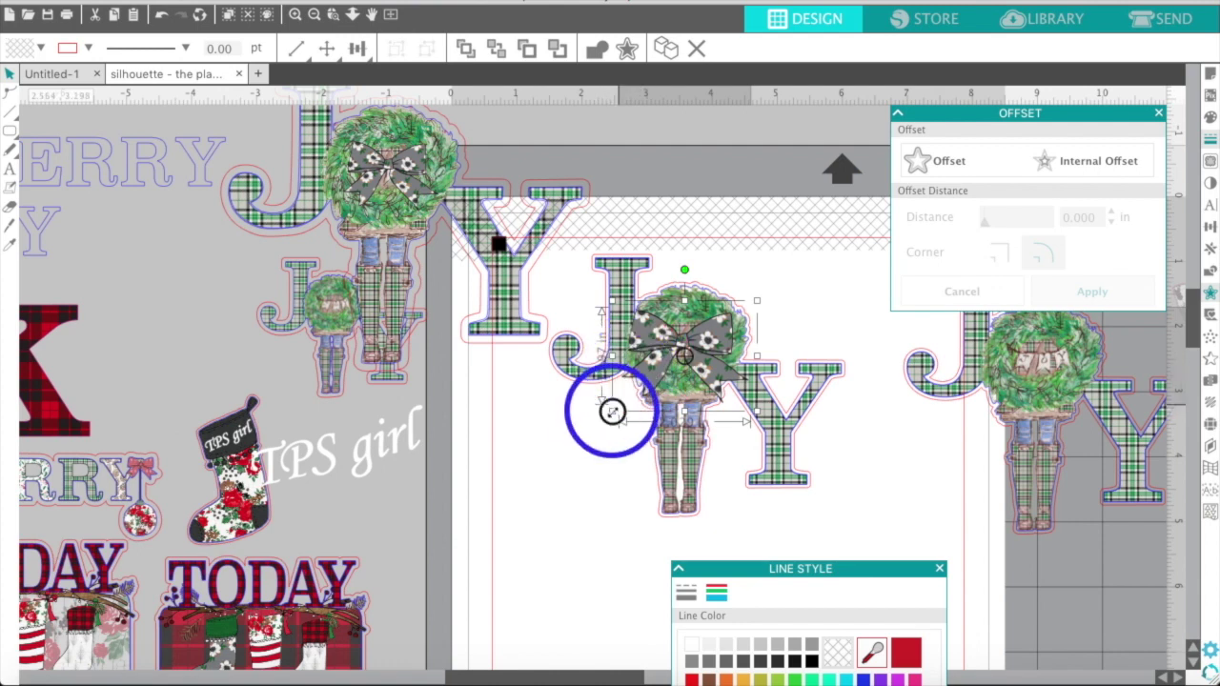
drag(629, 388, 636, 381)
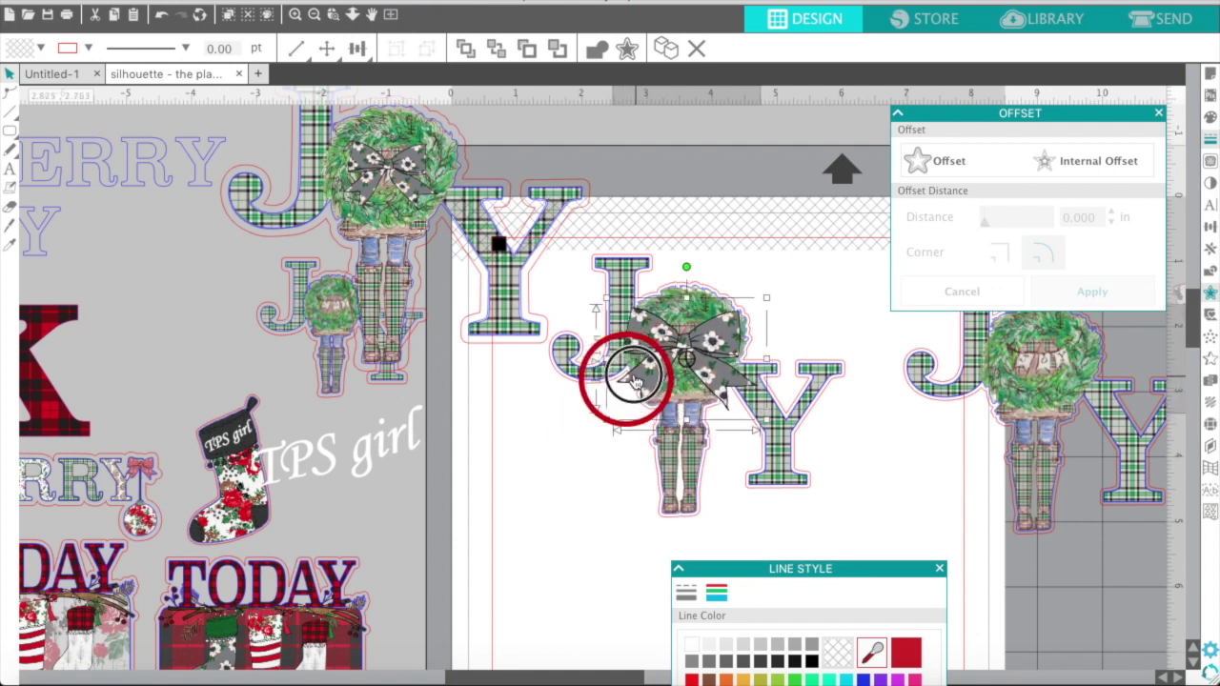
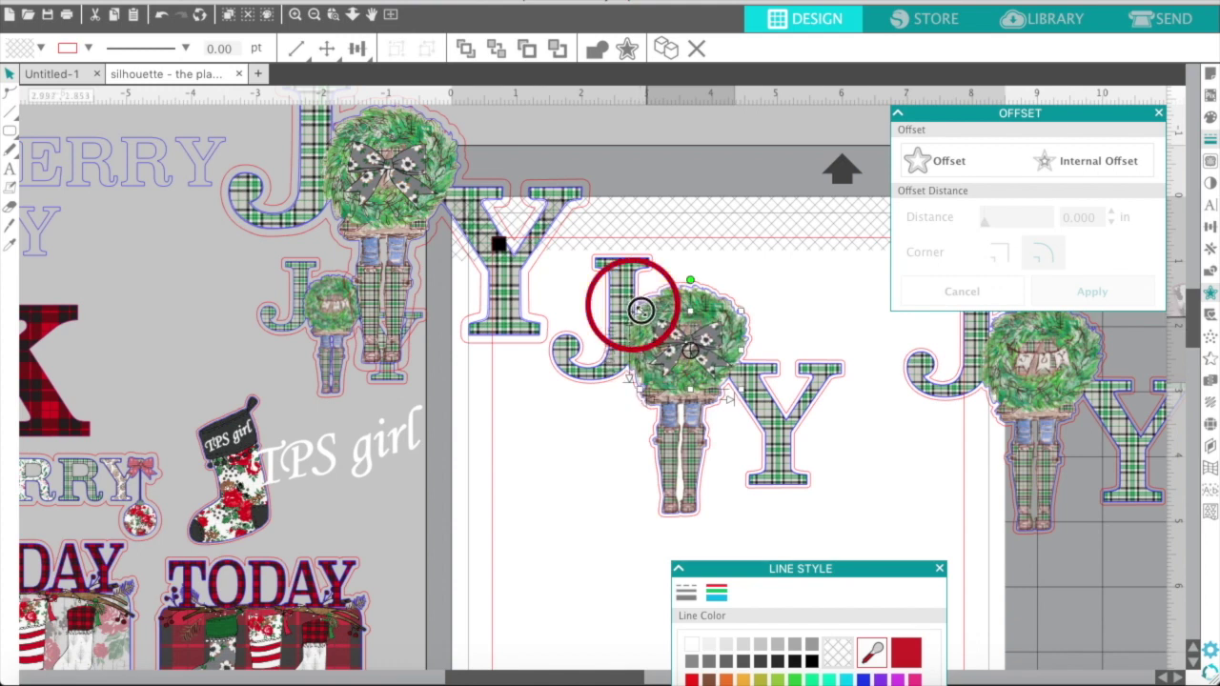
right_click(660, 328)
click(653, 334)
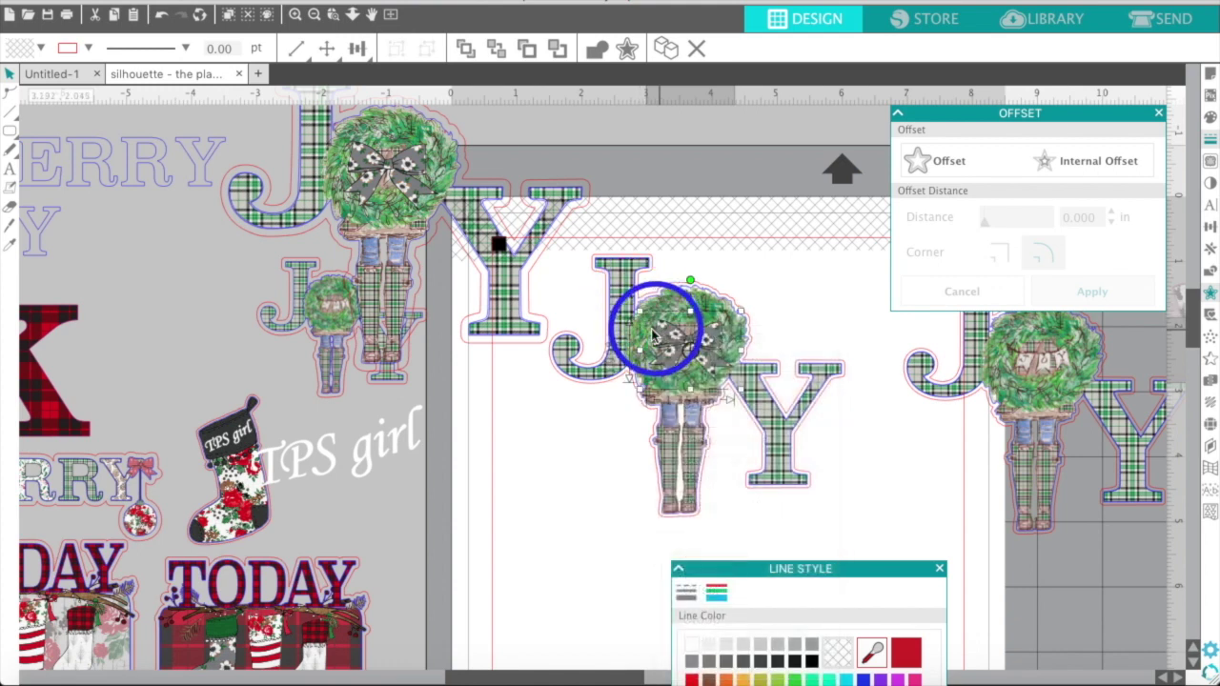
right_click(667, 343)
click(652, 343)
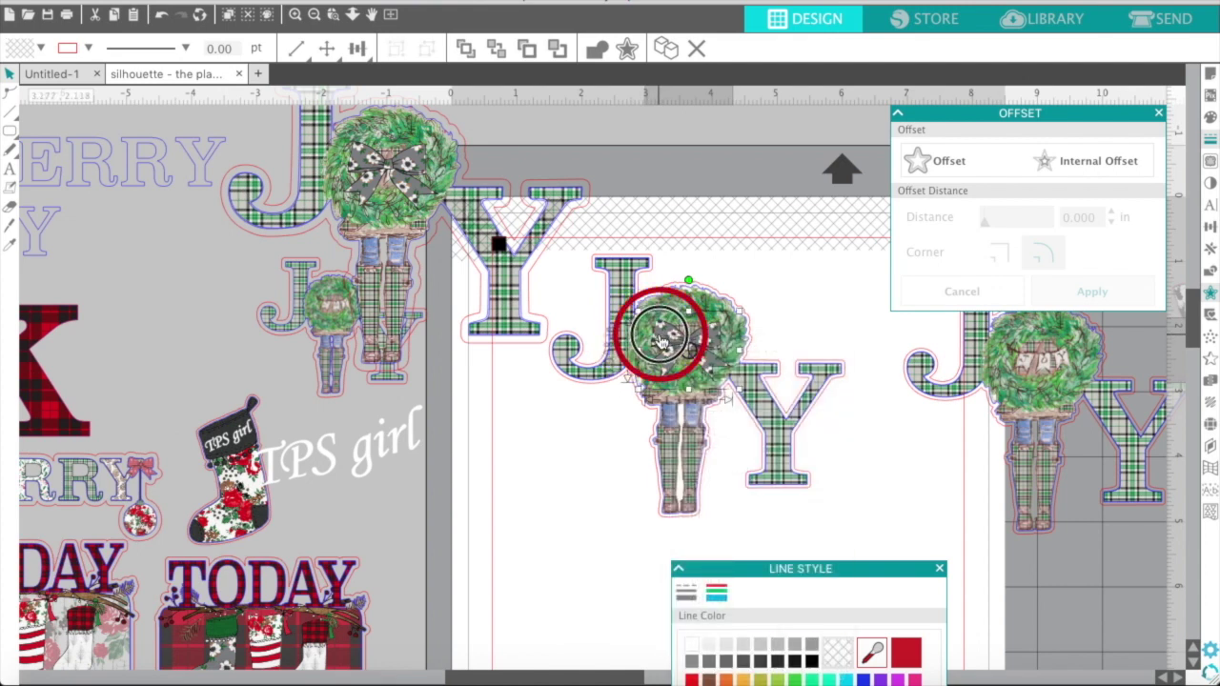
- Nudge the floral bow slightly into the centre of the wreath on the JOY design placed on the page
click(295, 15)
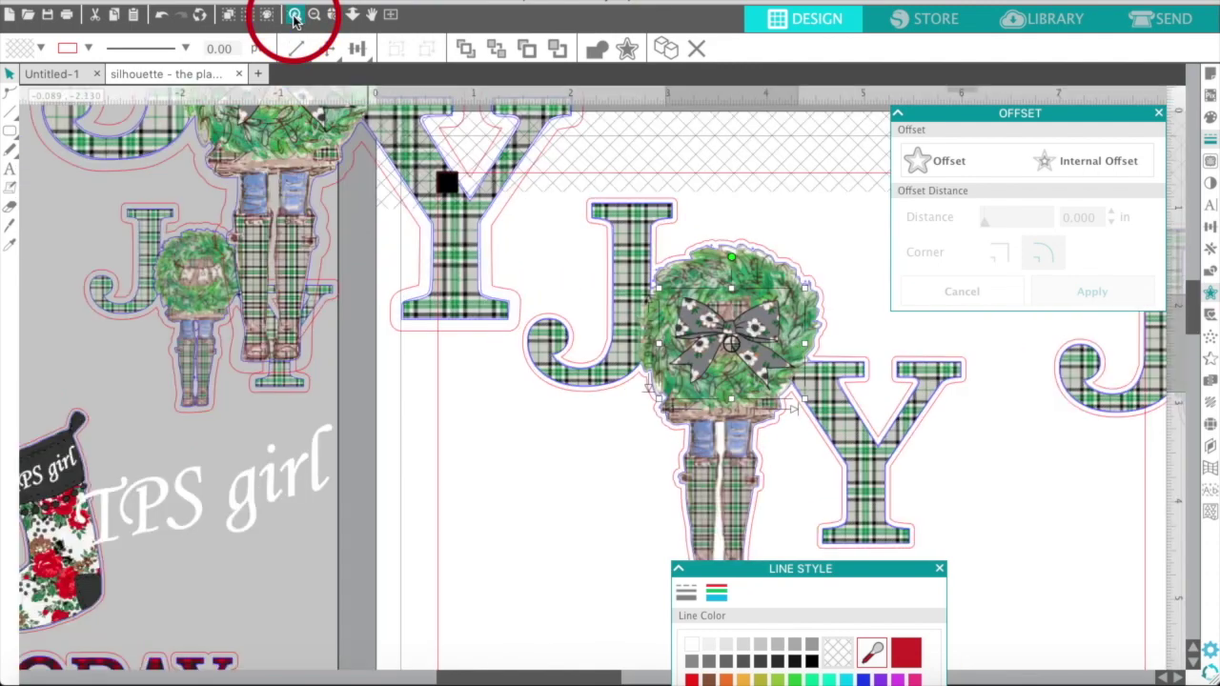
click(295, 15)
click(493, 486)
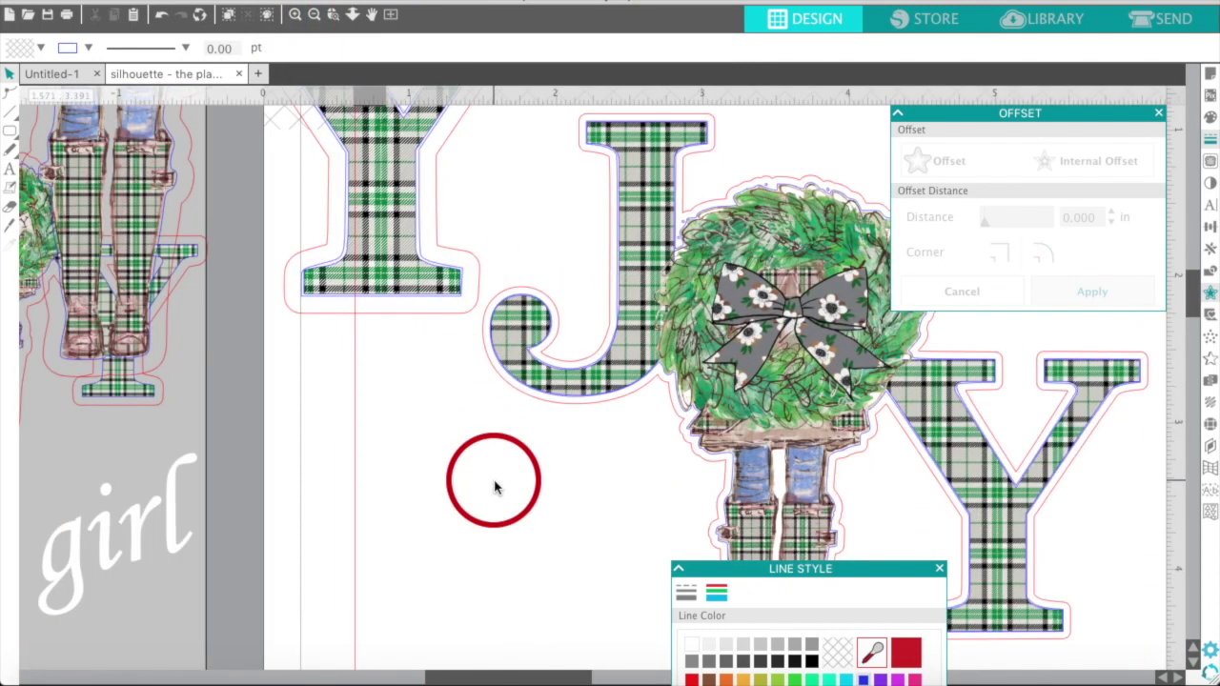
scroll(494, 486, right, 3)
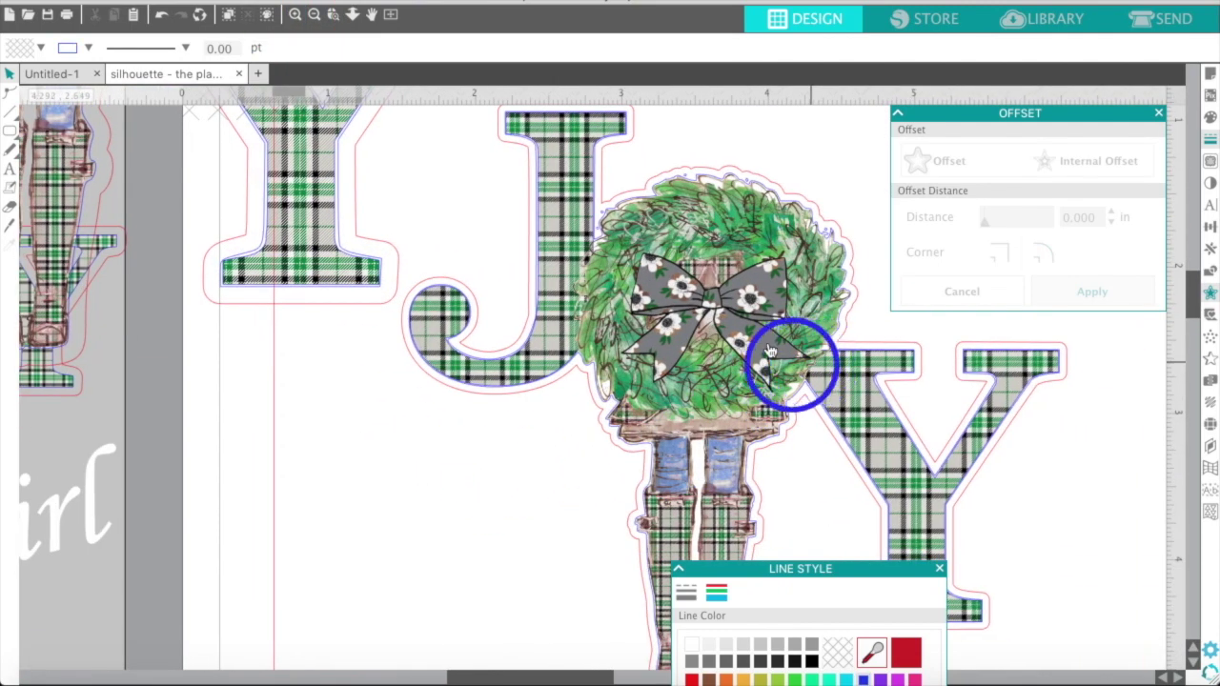
click(295, 15)
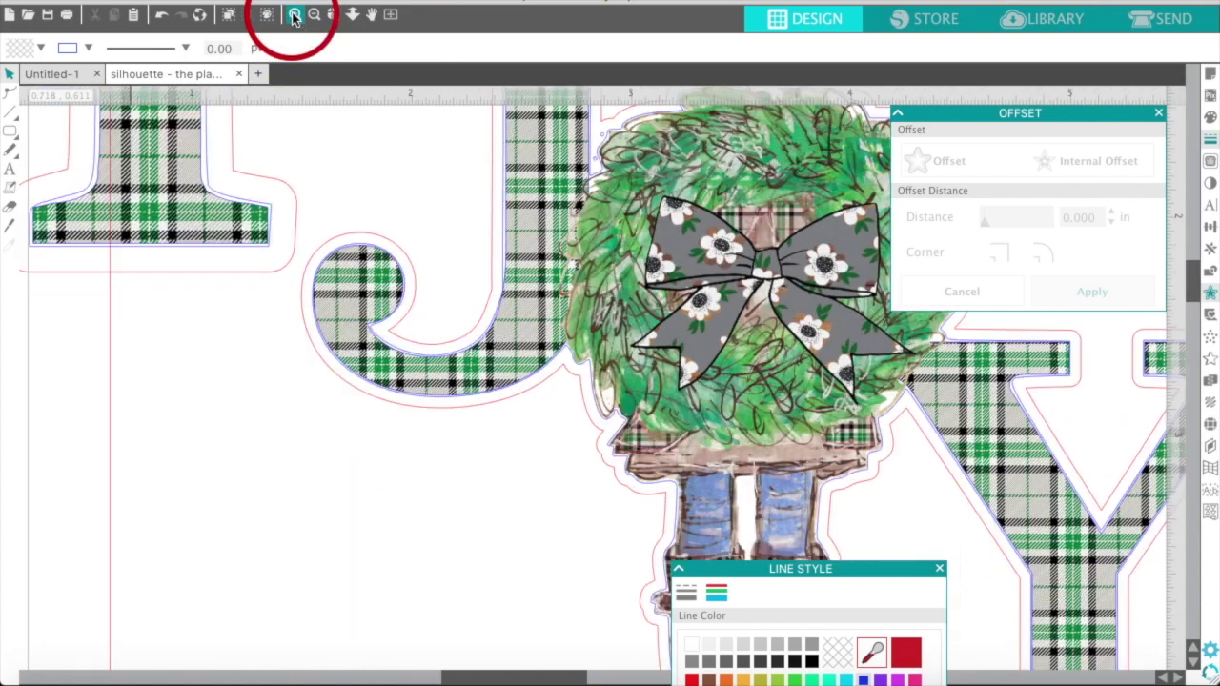
click(708, 327)
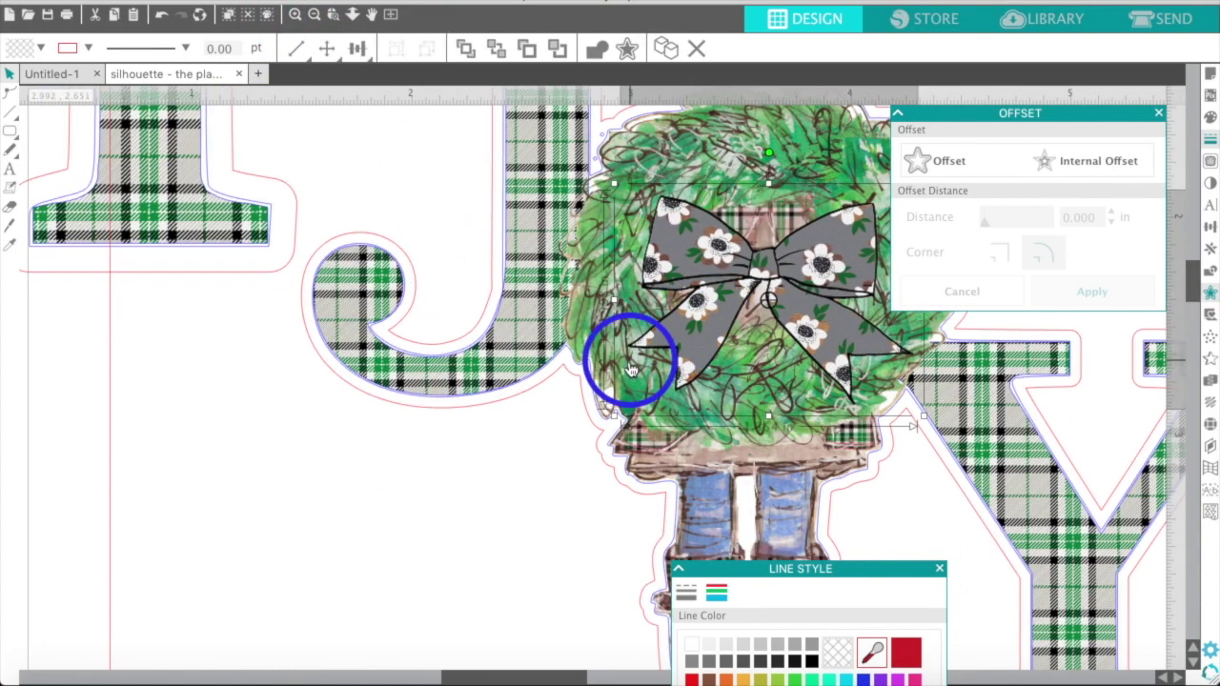
click(468, 532)
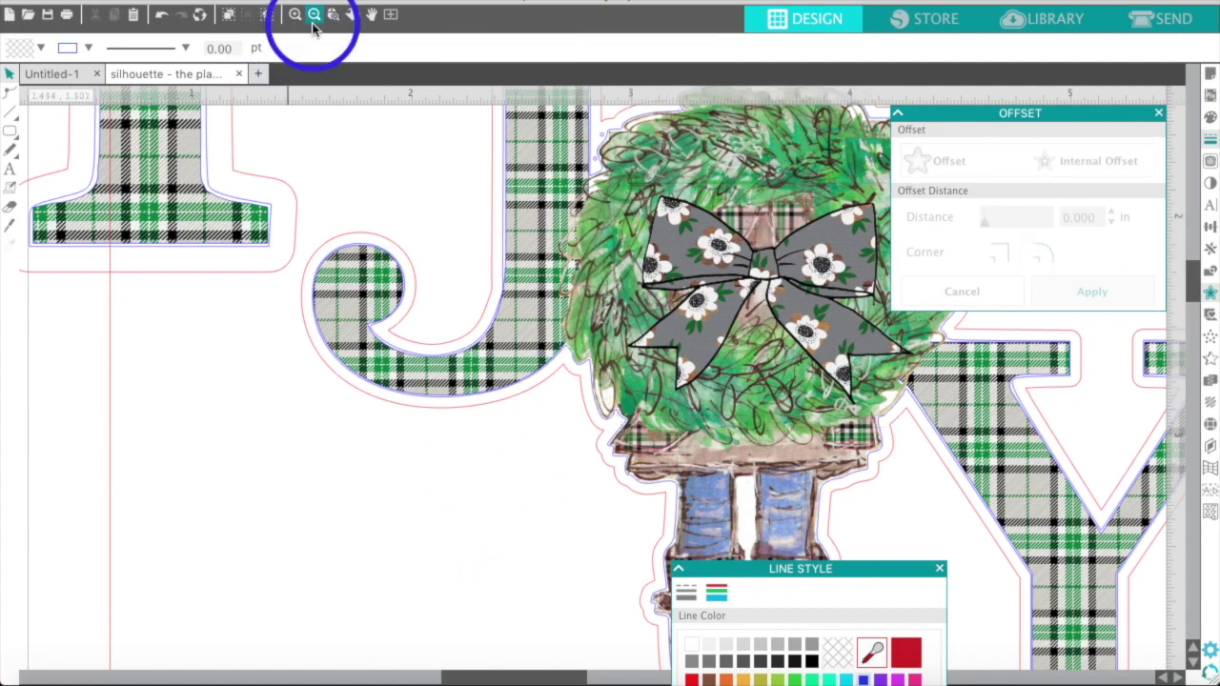
click(314, 25)
click(314, 23)
click(314, 23)
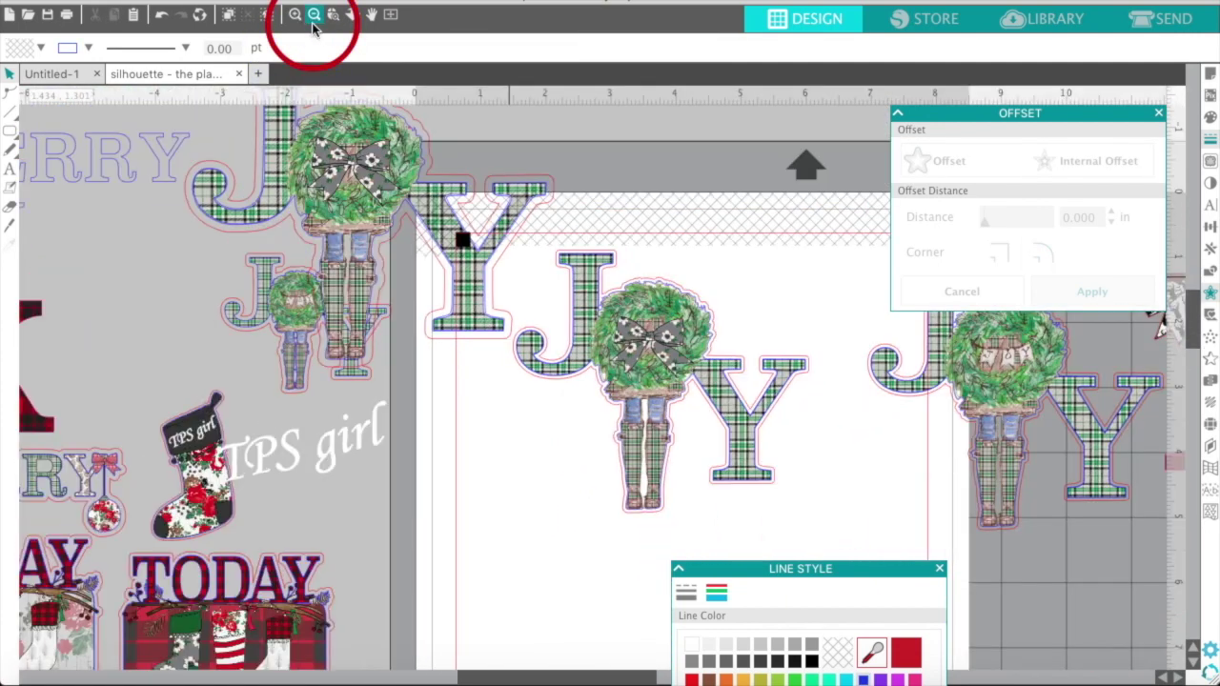
click(313, 23)
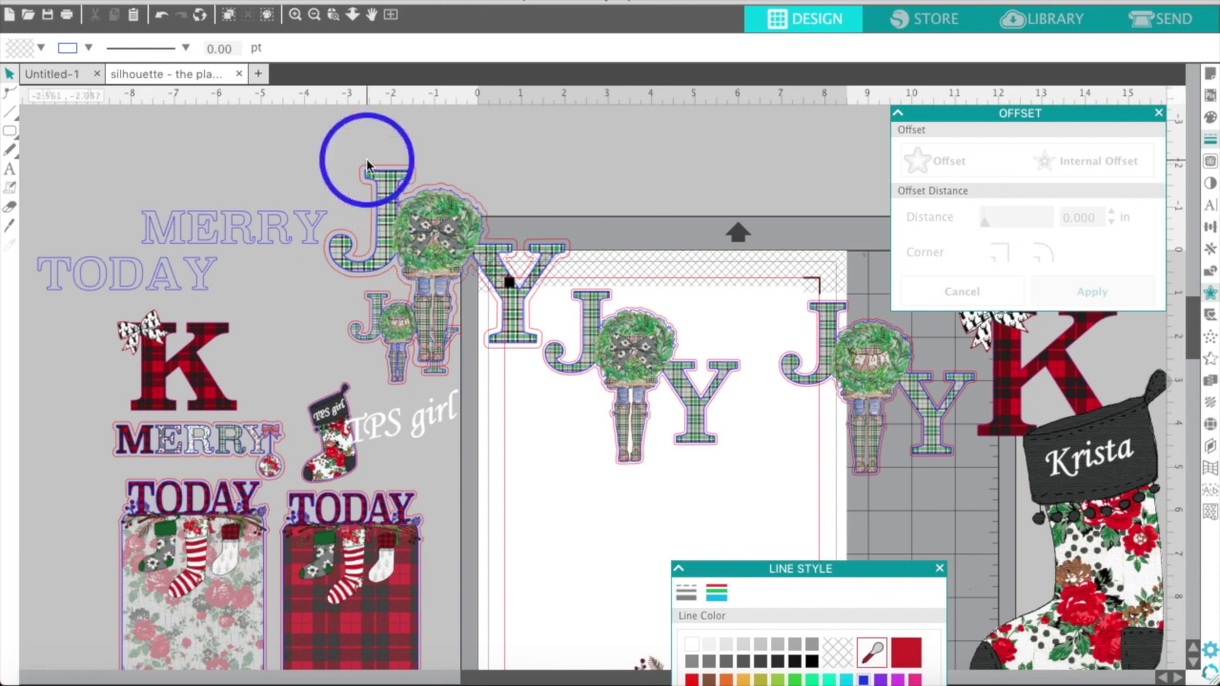
click(669, 288)
right_click(637, 365)
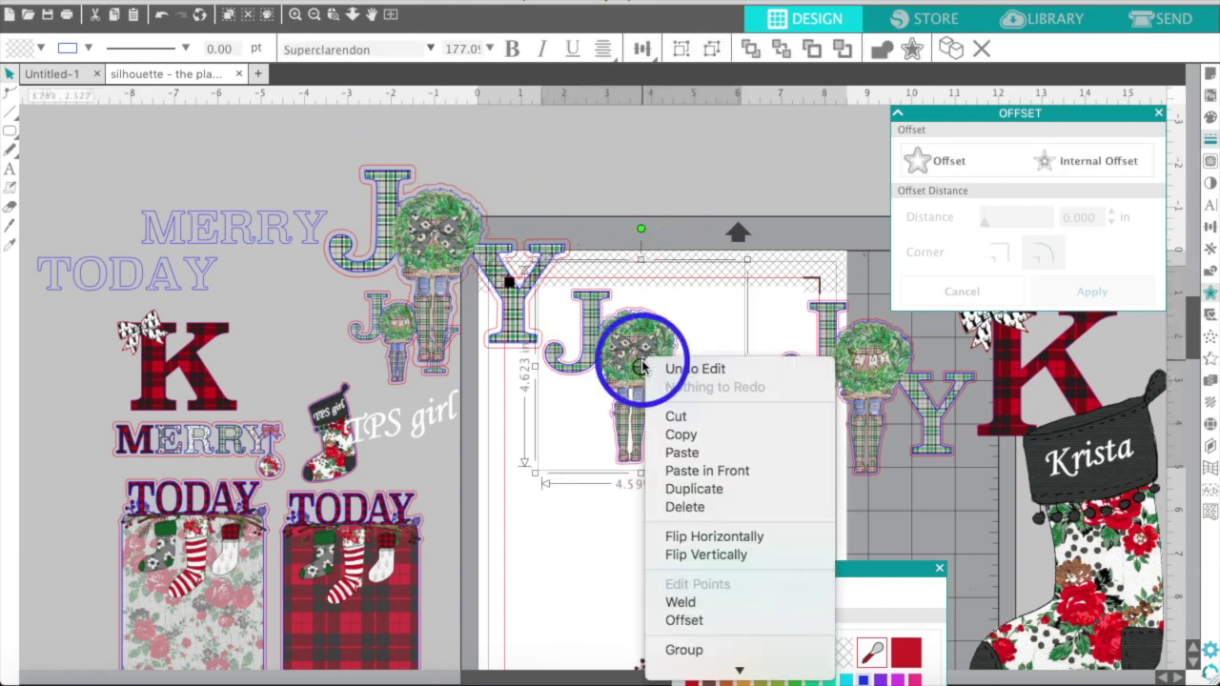
click(622, 517)
click(519, 566)
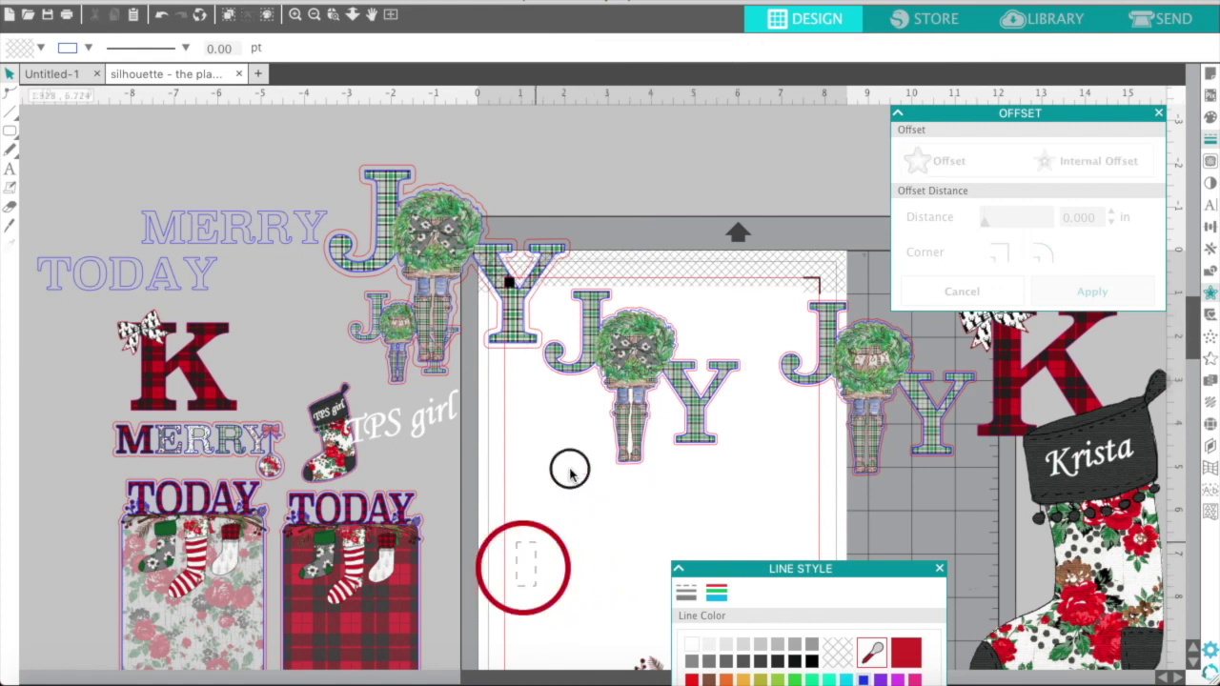
click(620, 358)
click(572, 517)
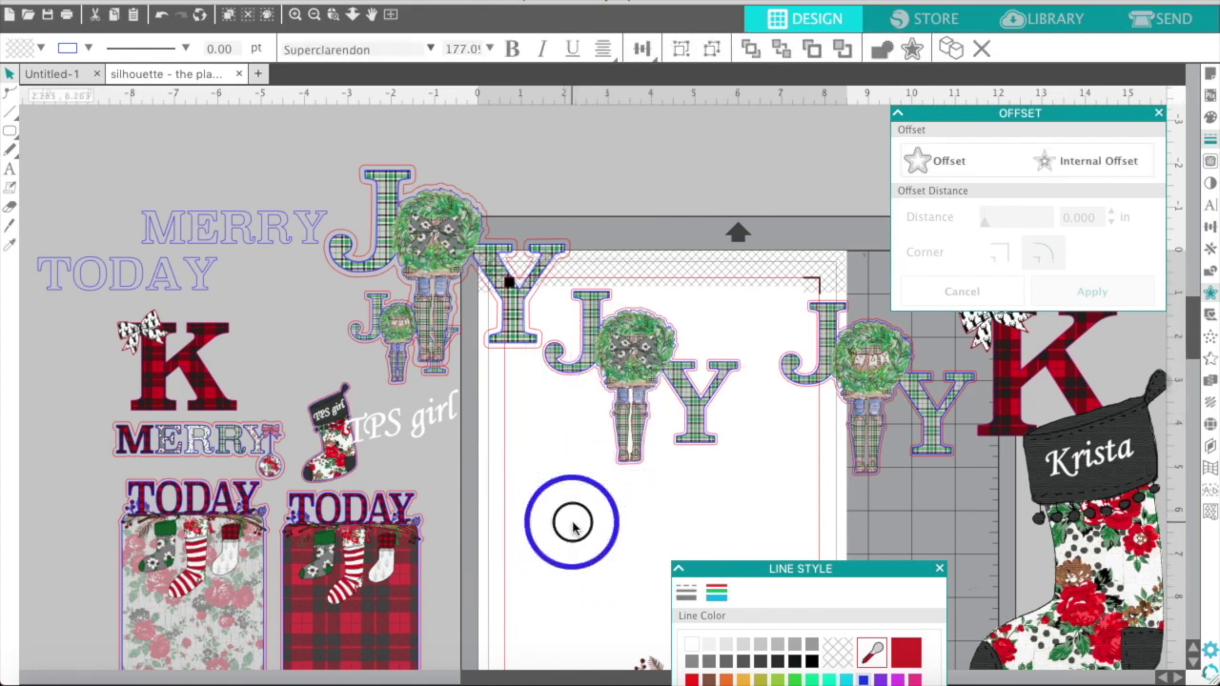
- Select all pieces of the JOY design with the floral bow on the page and group them
drag(618, 533, 660, 257)
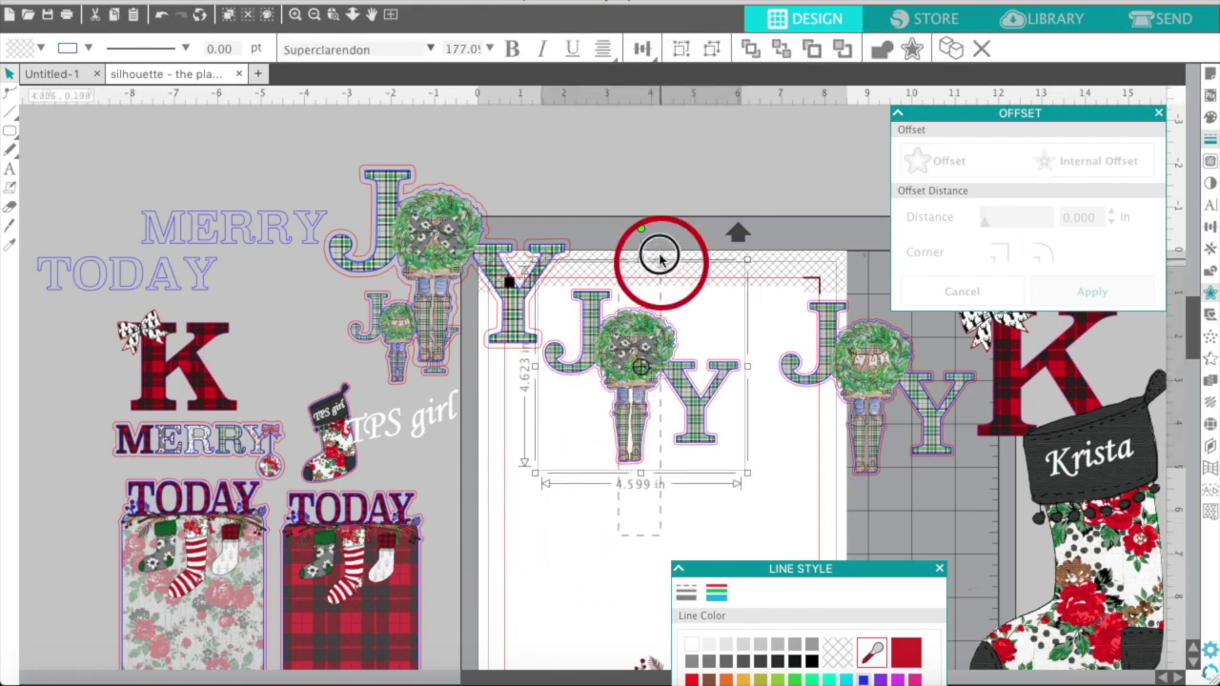
right_click(625, 370)
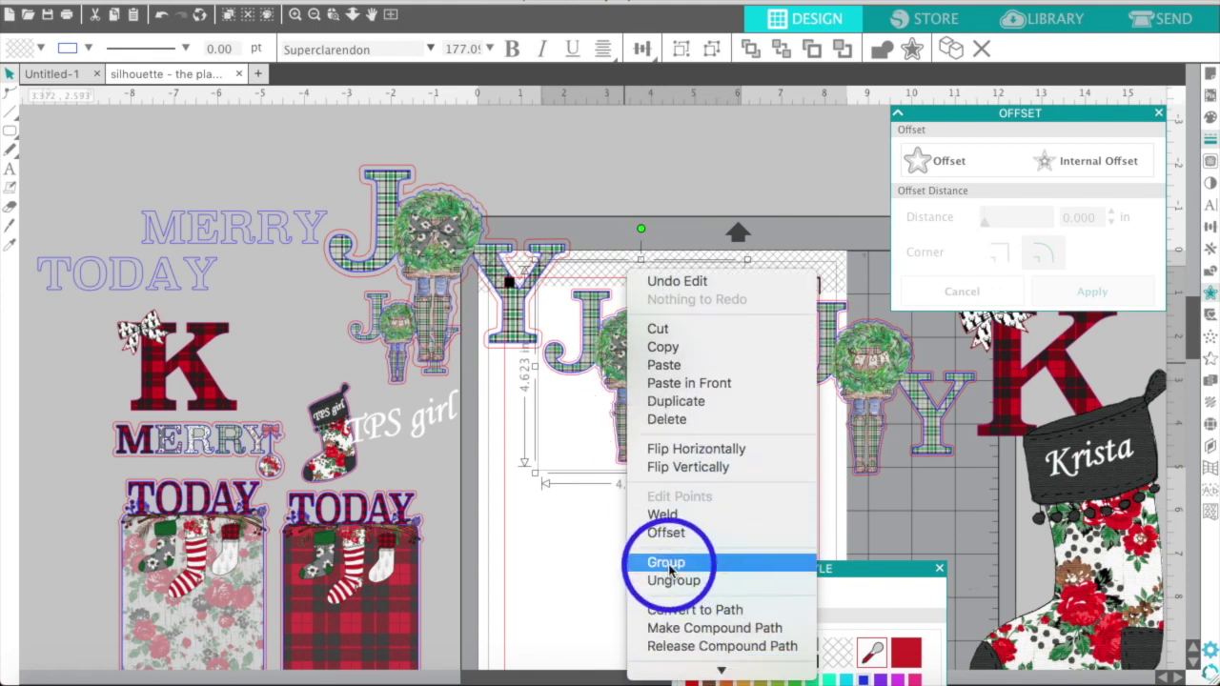
click(667, 563)
click(572, 477)
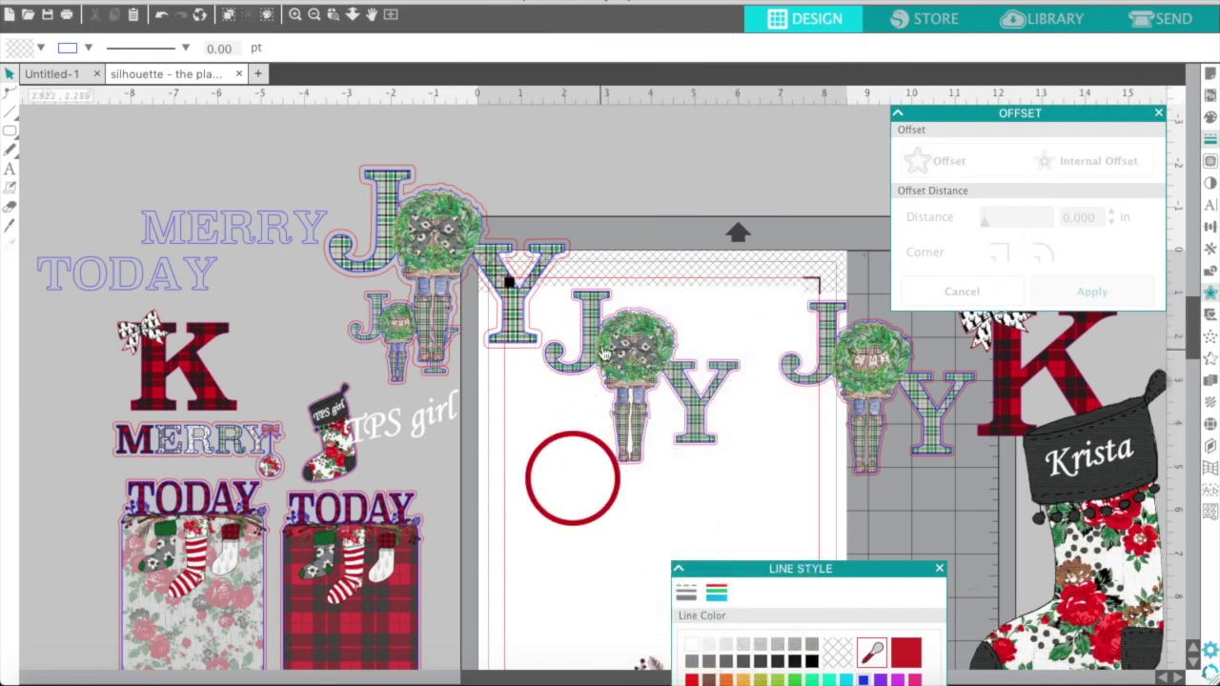
- Move the grouped JOY design and the larger JOY design off the page, next to the large stocking
drag(604, 354, 1095, 429)
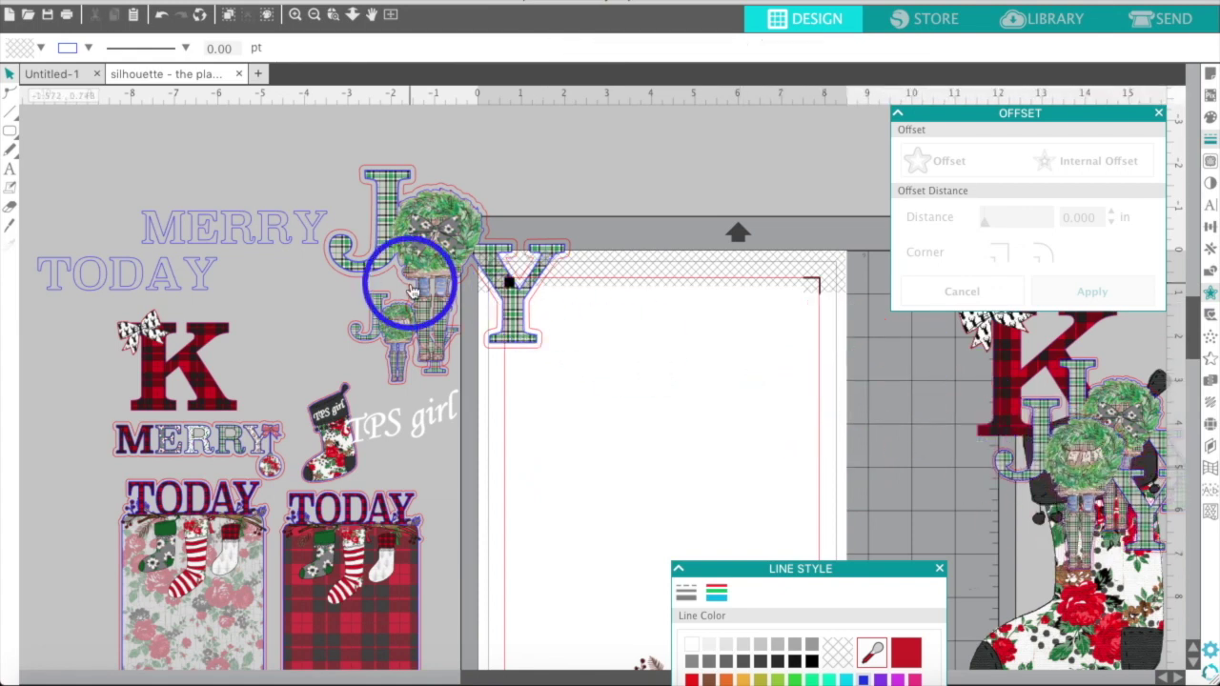
click(433, 210)
drag(426, 232, 1082, 353)
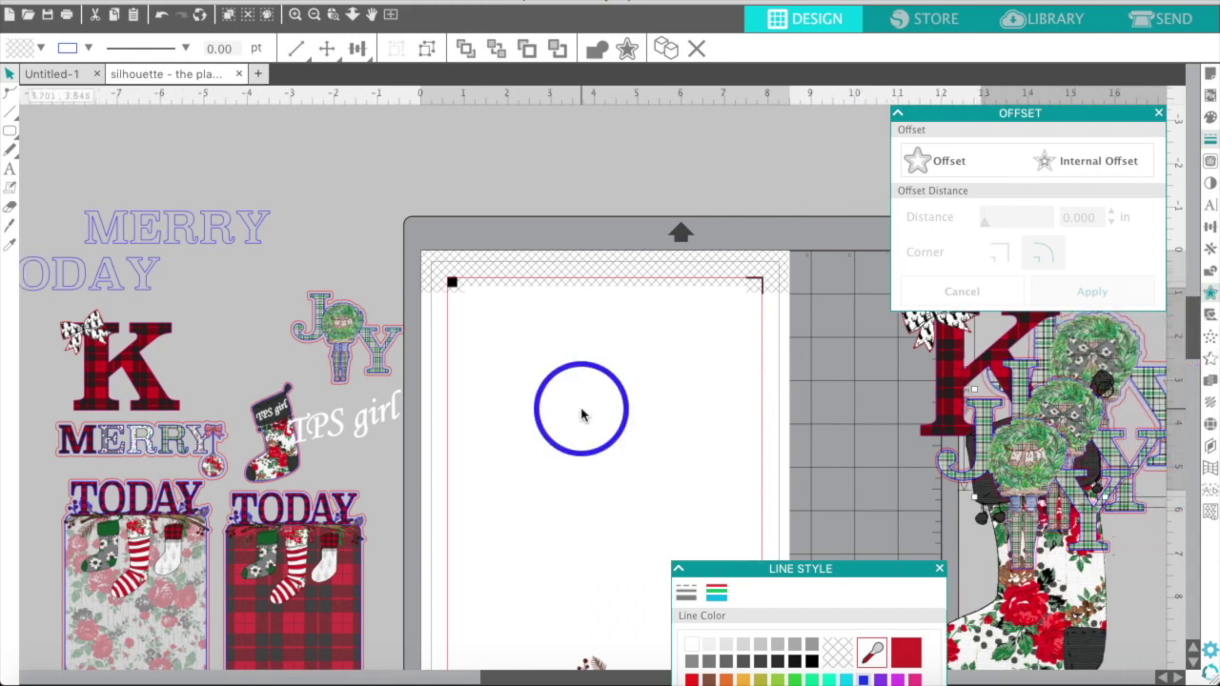
- Bring the outlined MERRY text and the finished patterned MERRY design onto the page, with the finished design above the outline
drag(583, 415, 564, 360)
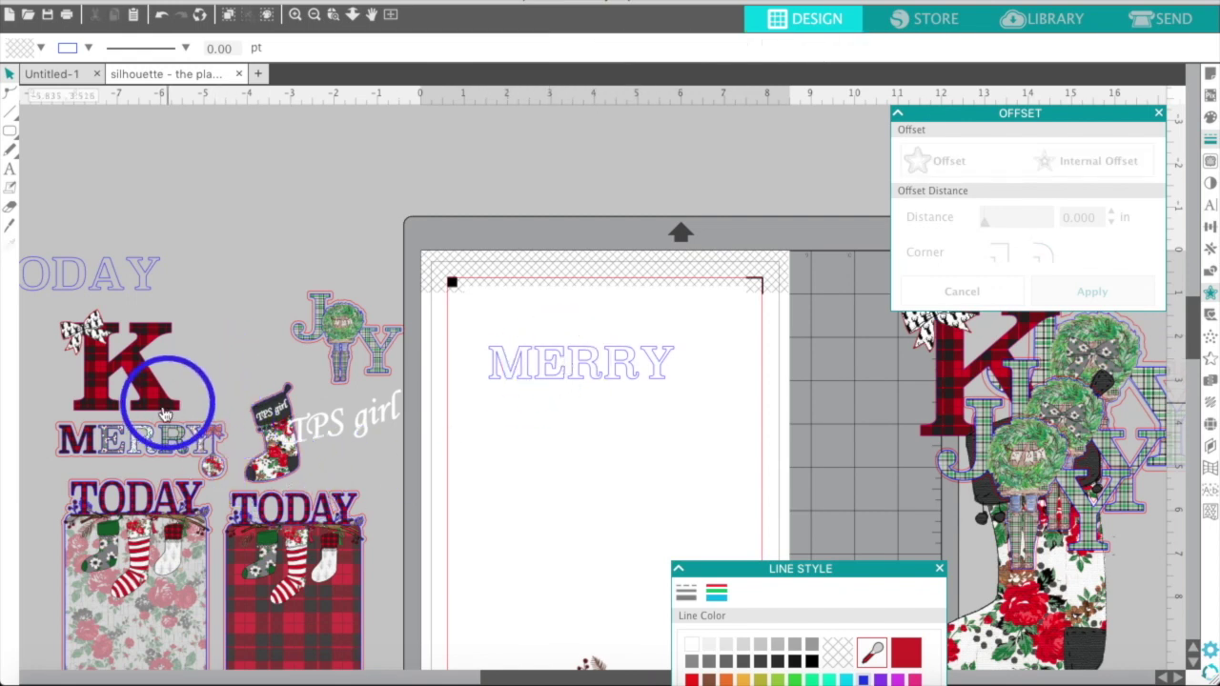
drag(158, 431, 591, 324)
drag(581, 381, 579, 430)
drag(548, 303, 552, 321)
click(292, 24)
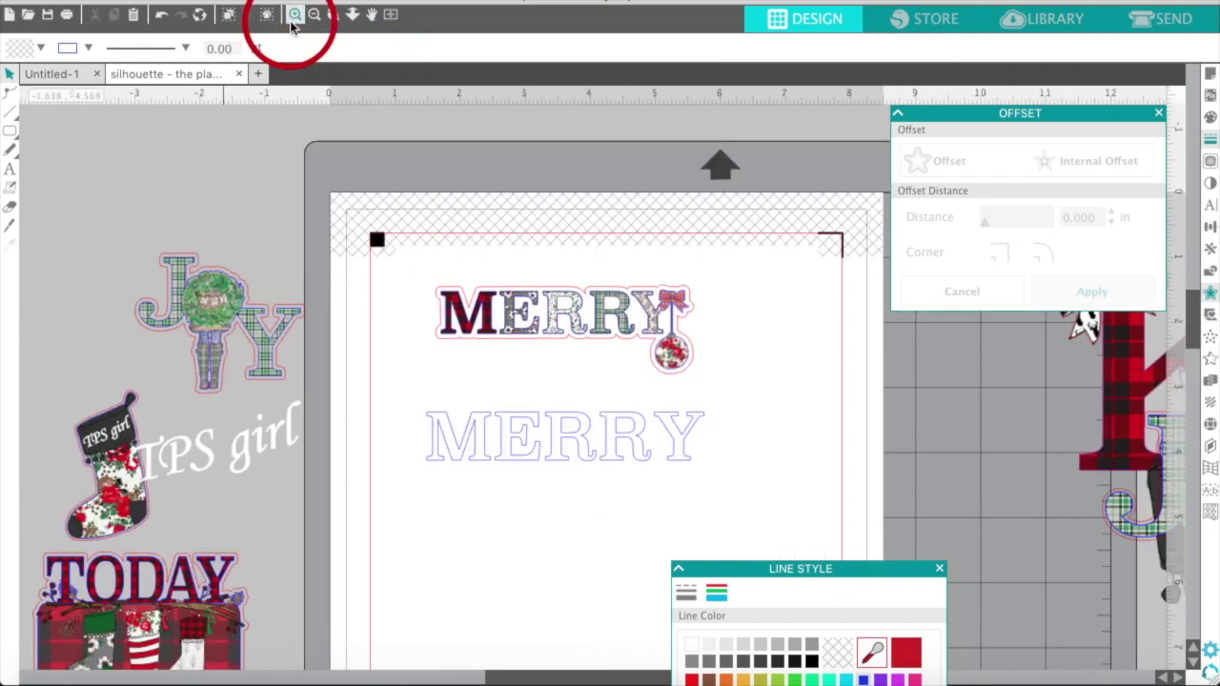
click(293, 24)
click(292, 23)
scroll(278, 290, down, 3)
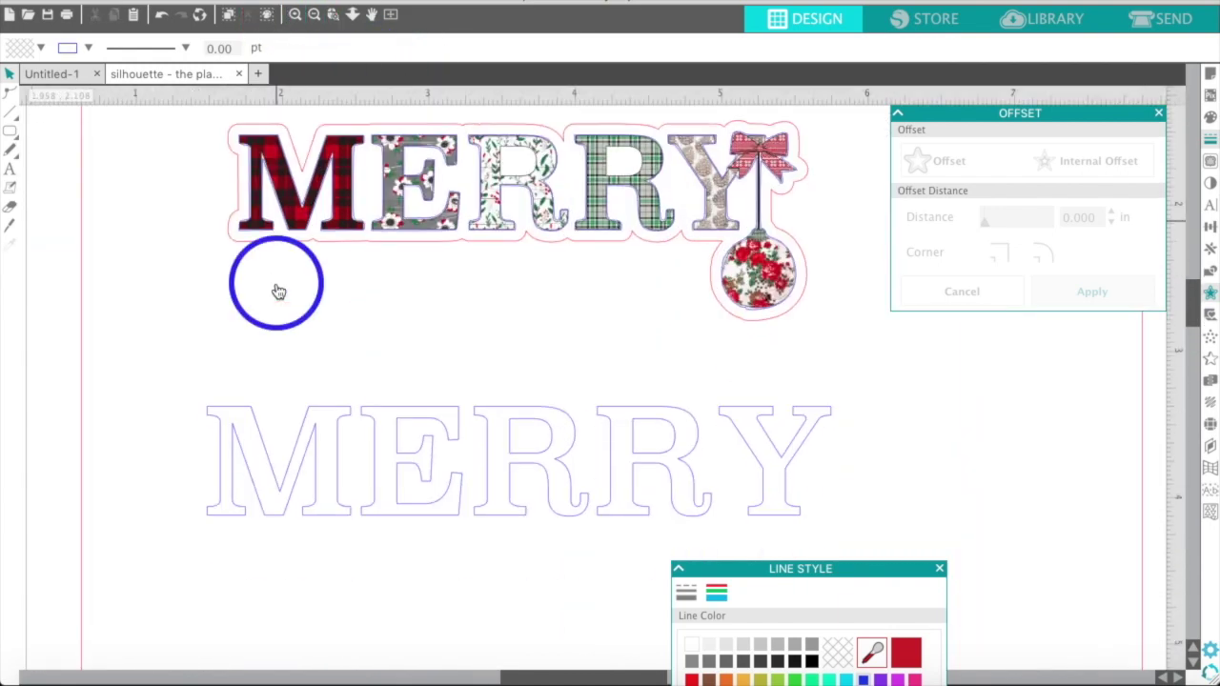
- Switch to the Icons folder in Finder and add christmas17_bow4.png to the design page
click(38, 679)
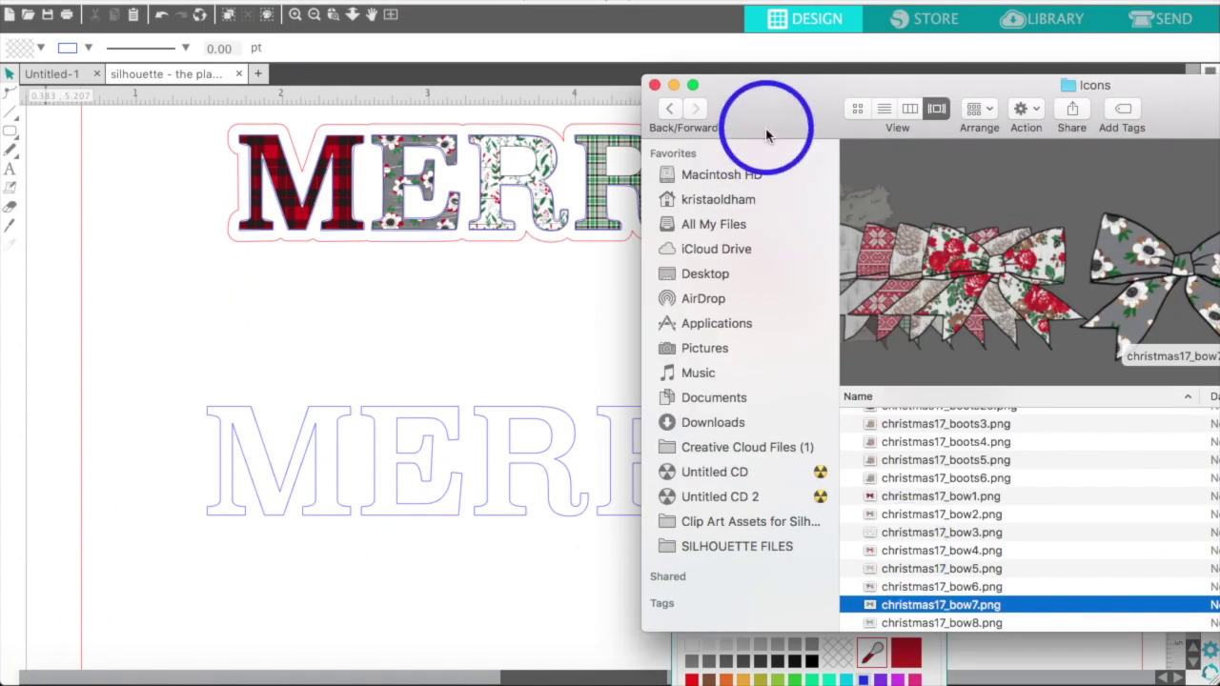
mouse_move(770, 123)
mouse_down()
mouse_move(795, 242)
mouse_move(760, 97)
mouse_up()
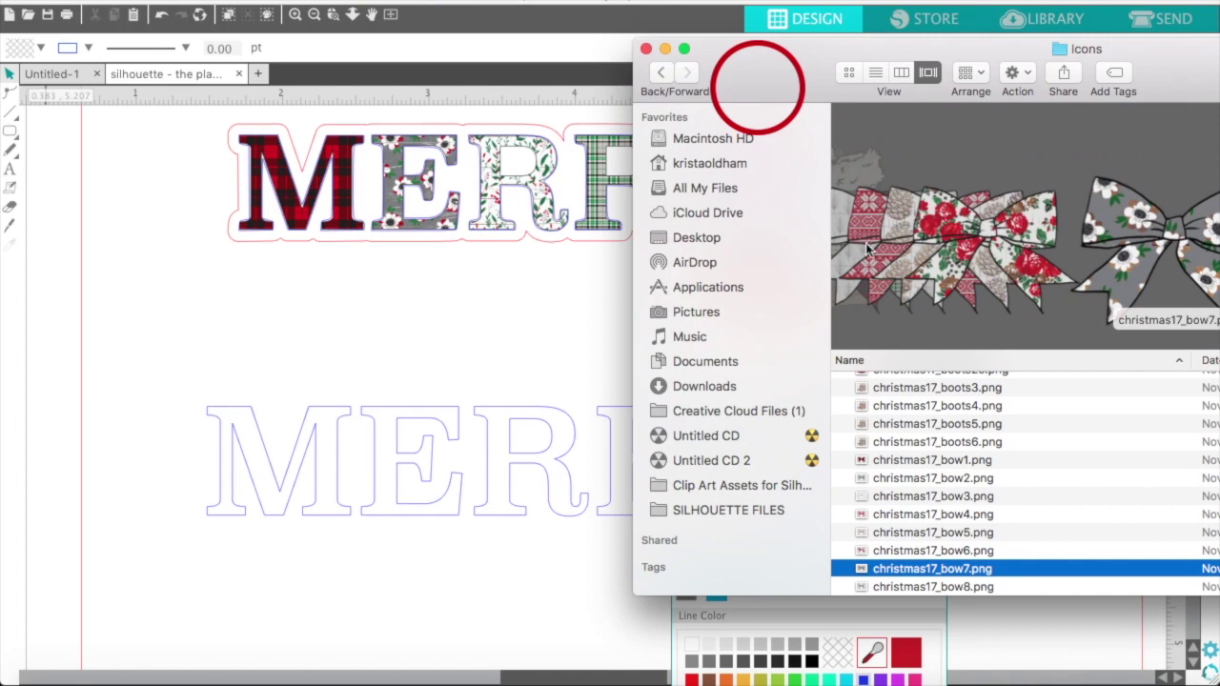
scroll(862, 243, up, 3)
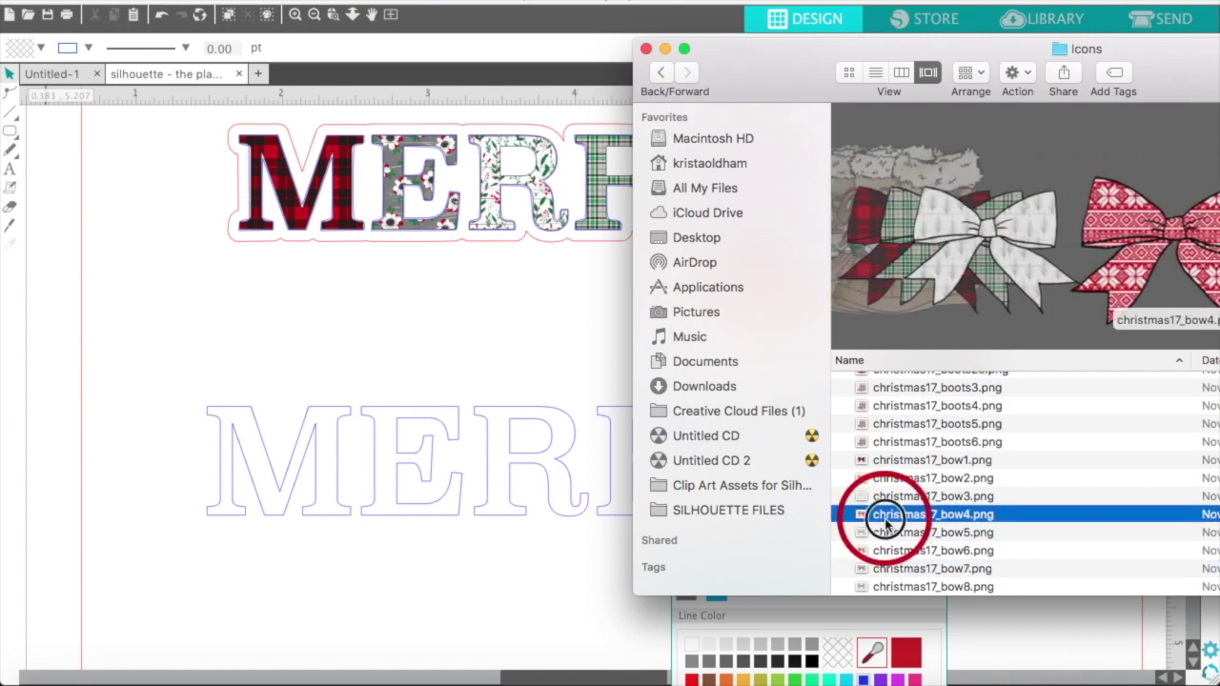
drag(886, 522, 482, 340)
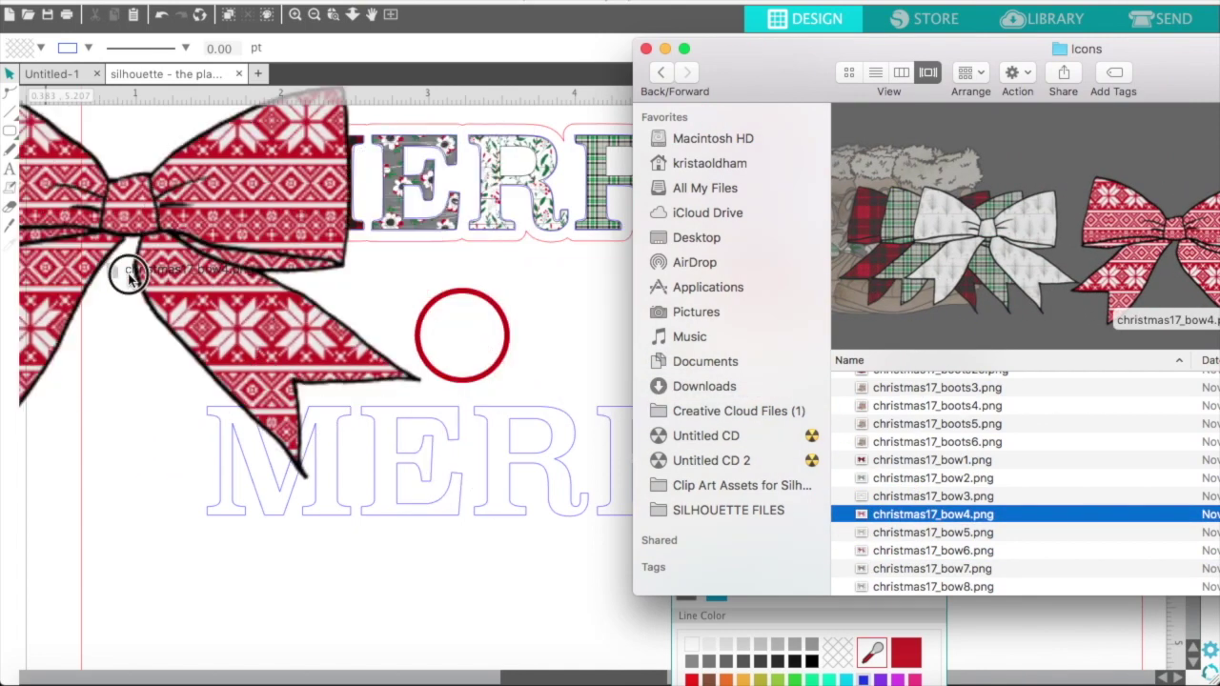
drag(129, 275, 107, 276)
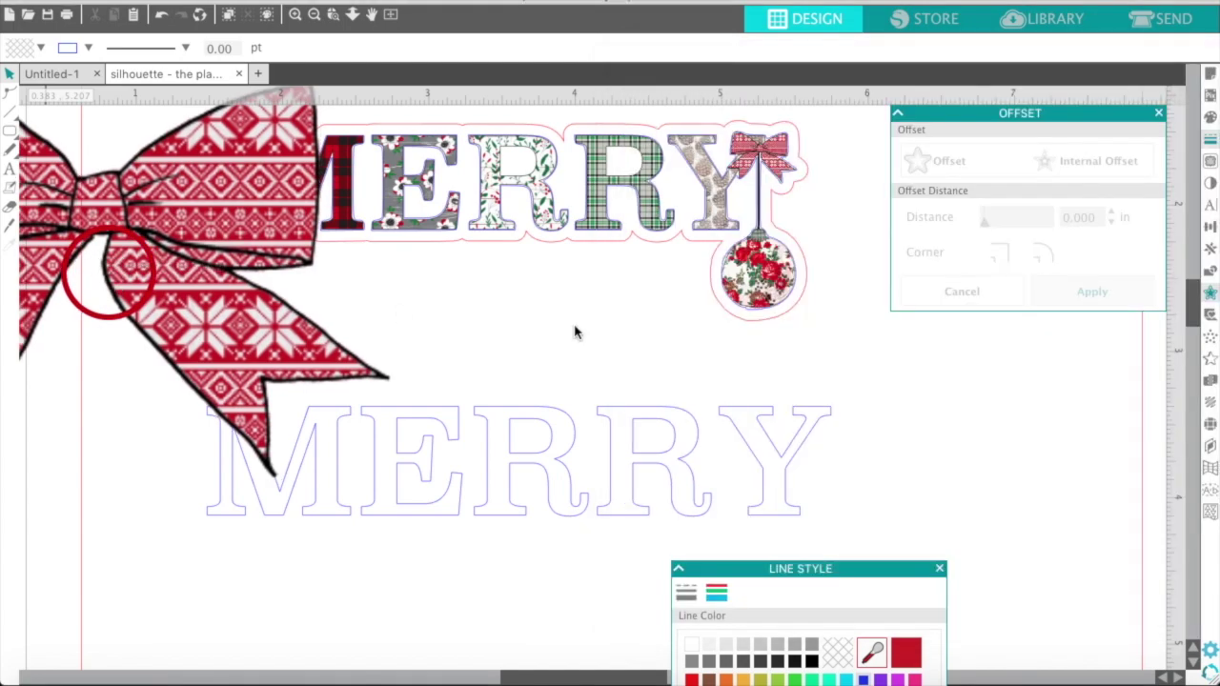
- Return to the Icons folder in Finder, find the floral rose ornament christmas17_ornament1_1d.png, and add it to the design page
click(723, 341)
key(super+Tab)
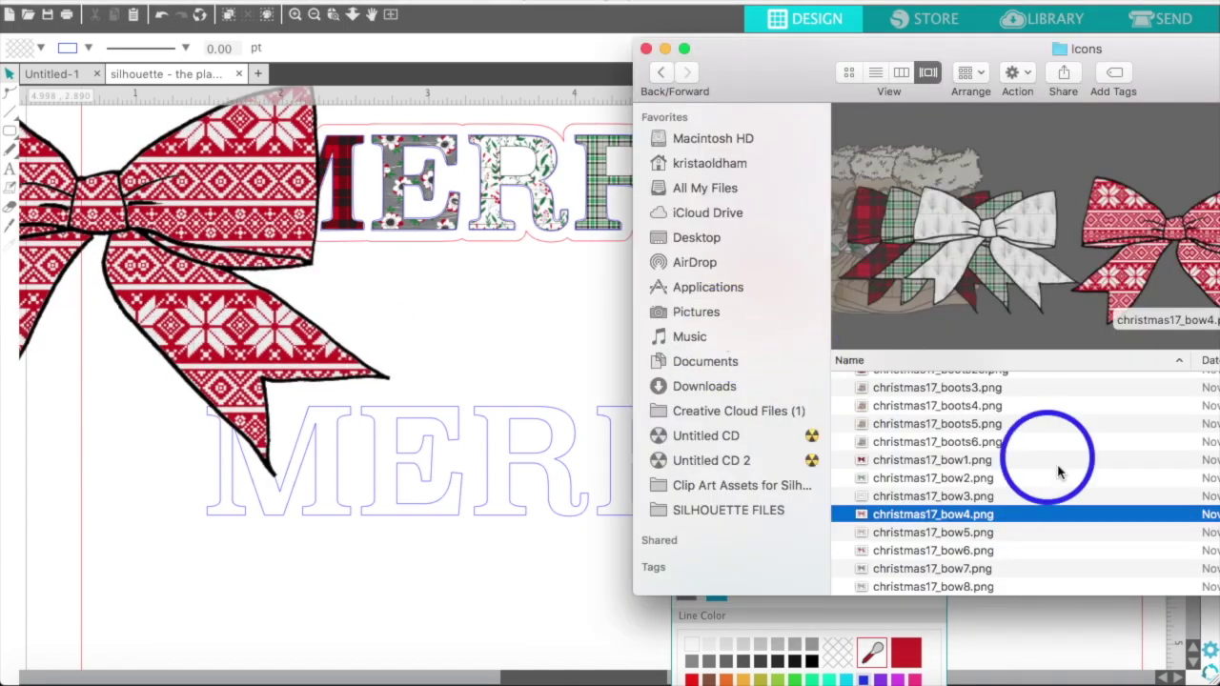
scroll(1064, 476, down, 10)
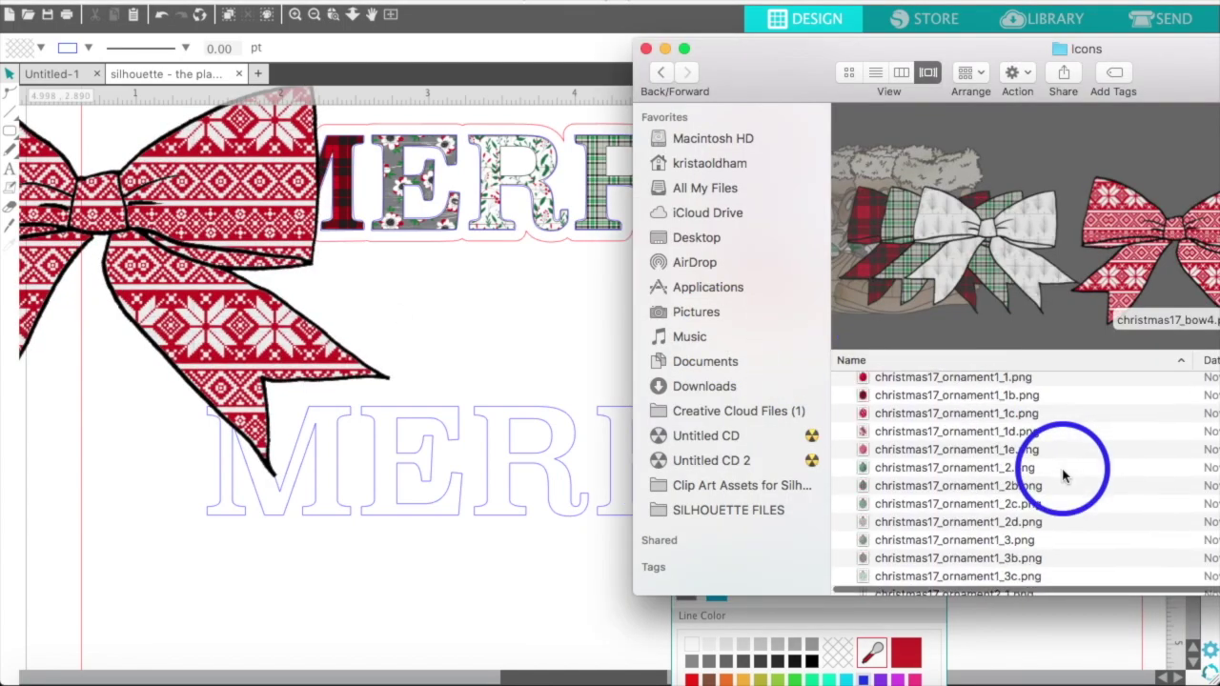
click(1065, 471)
drag(956, 233, 932, 179)
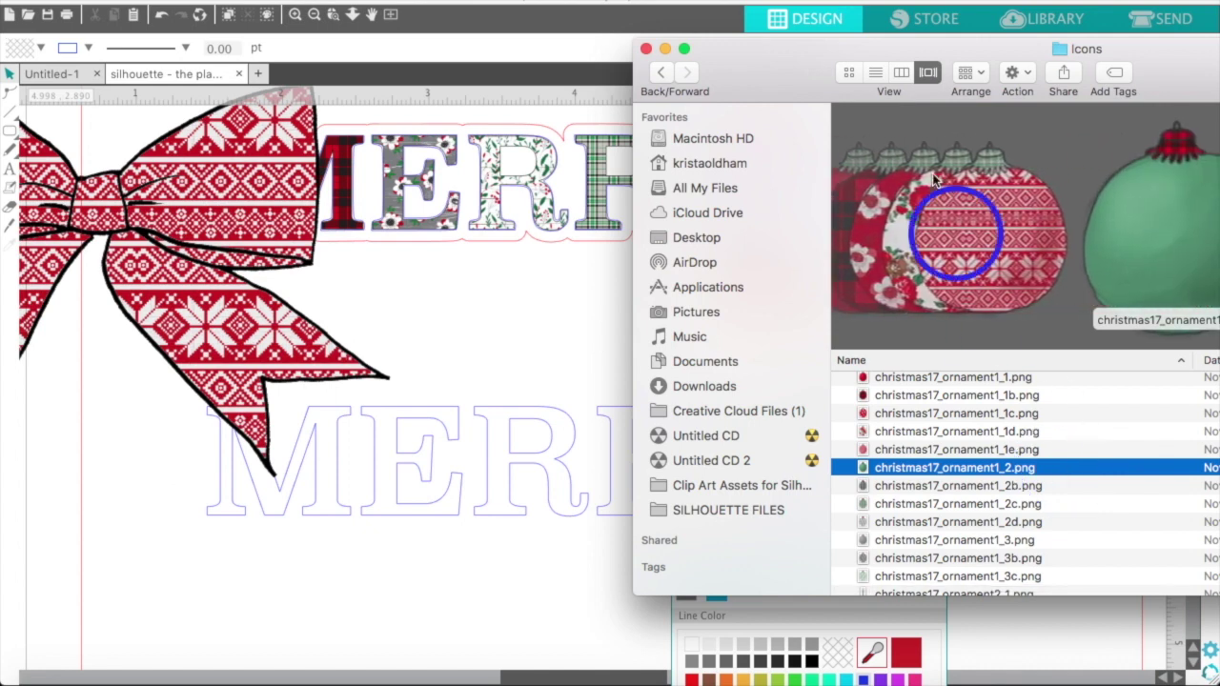
click(934, 317)
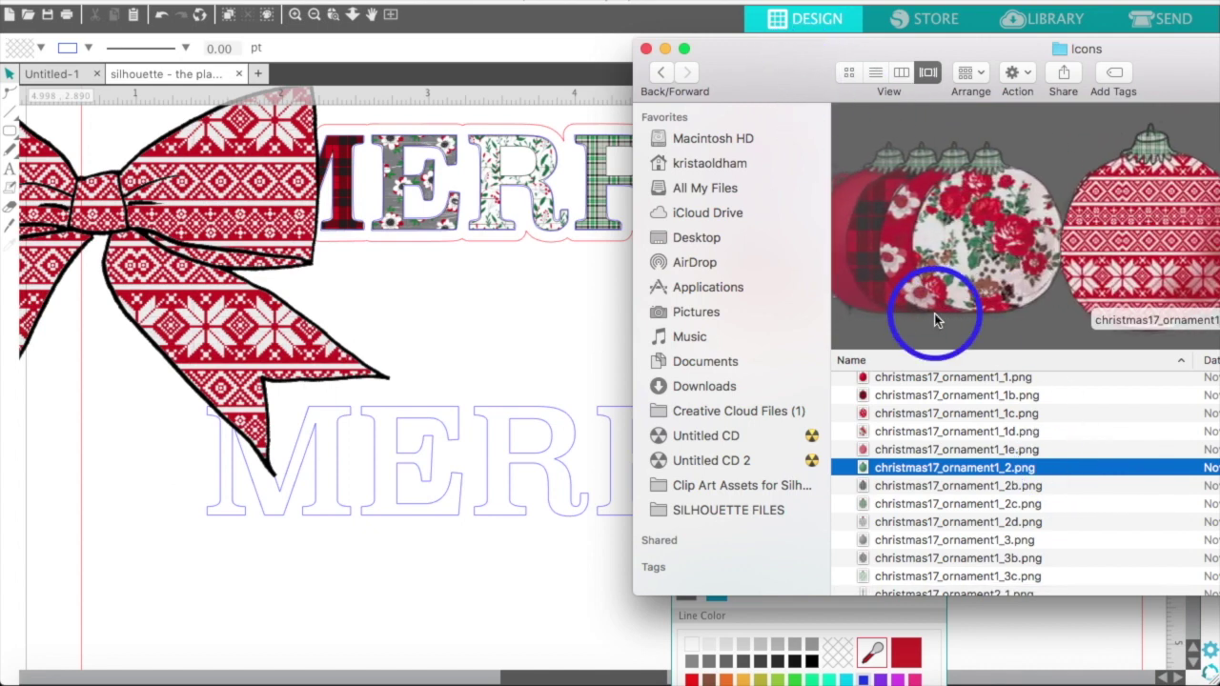
click(934, 317)
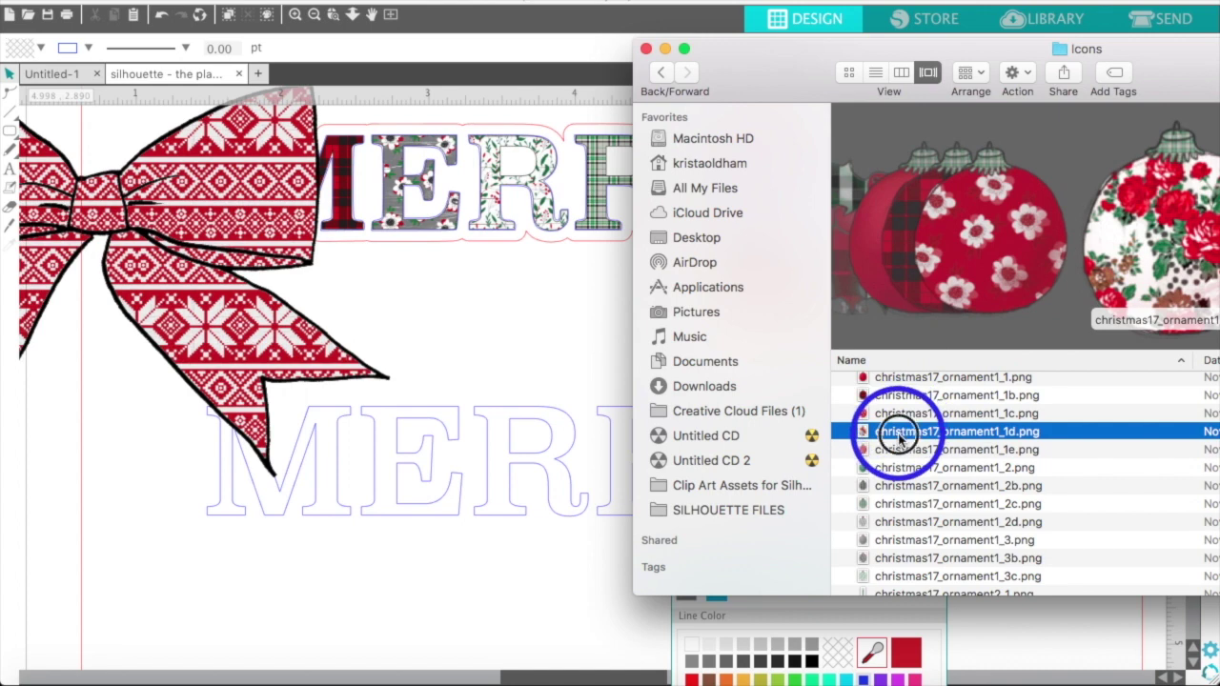
drag(899, 438, 93, 554)
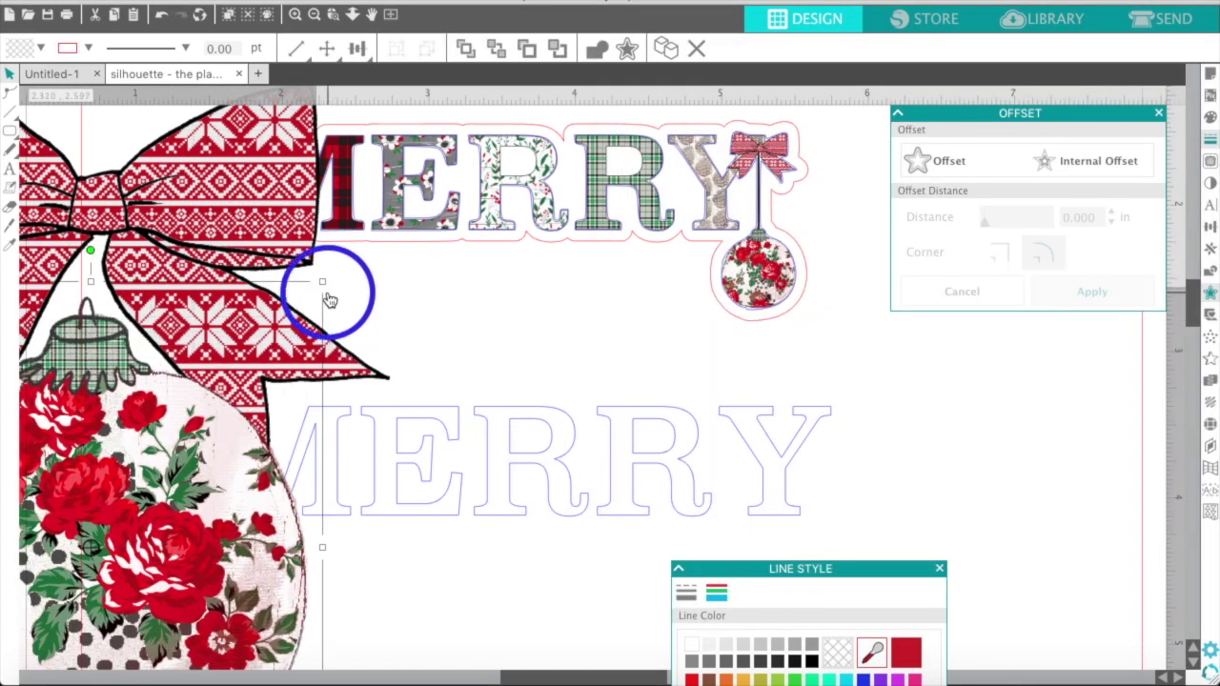
- Shrink the ornament to about 2 in high and scale the bow down to a small accent beside the Y of the MERRY outline
drag(322, 283, 131, 484)
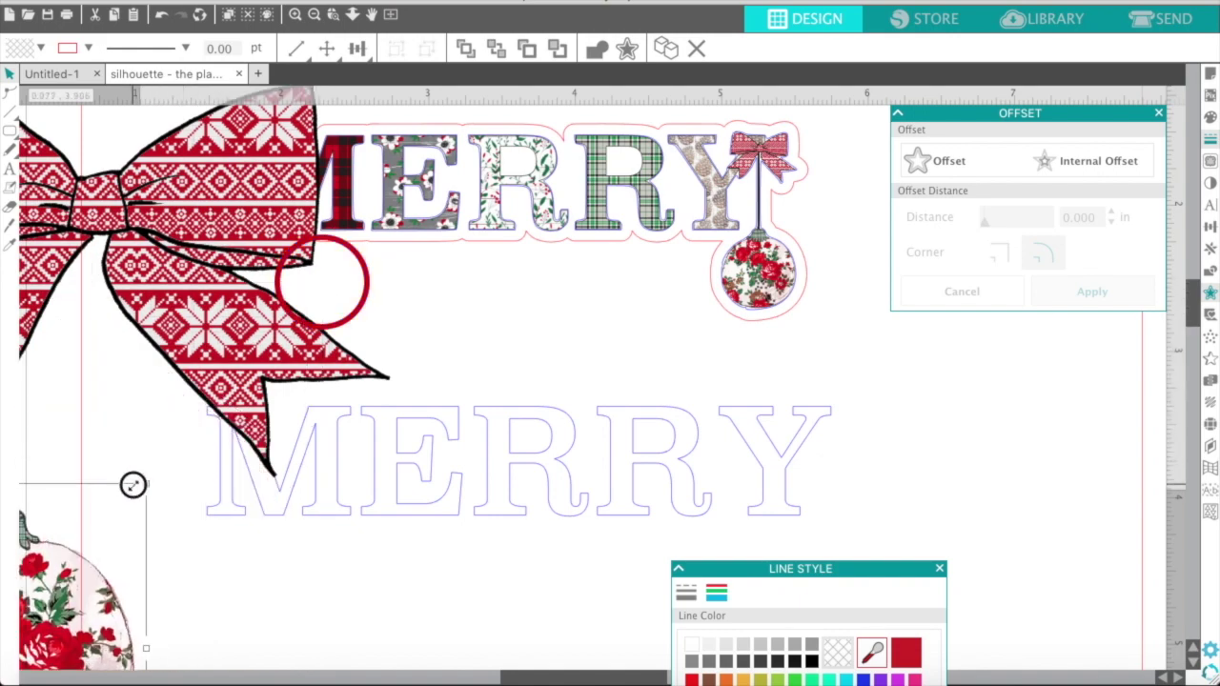
click(131, 449)
click(225, 303)
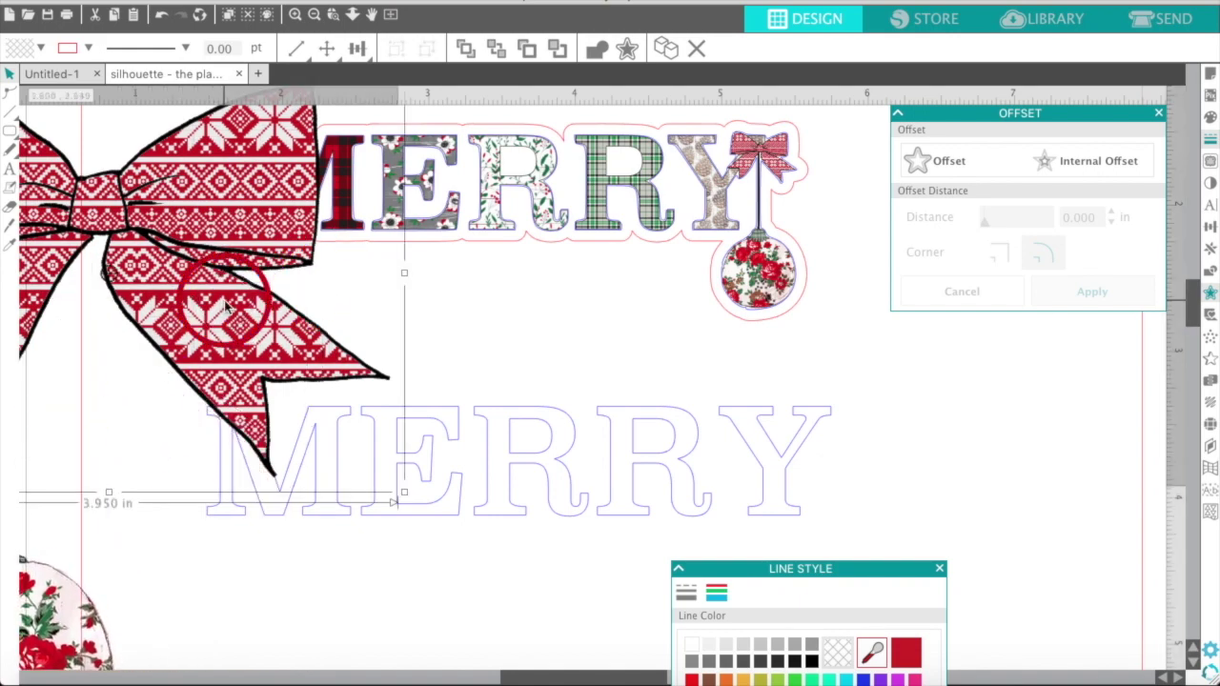
click(315, 15)
click(315, 15)
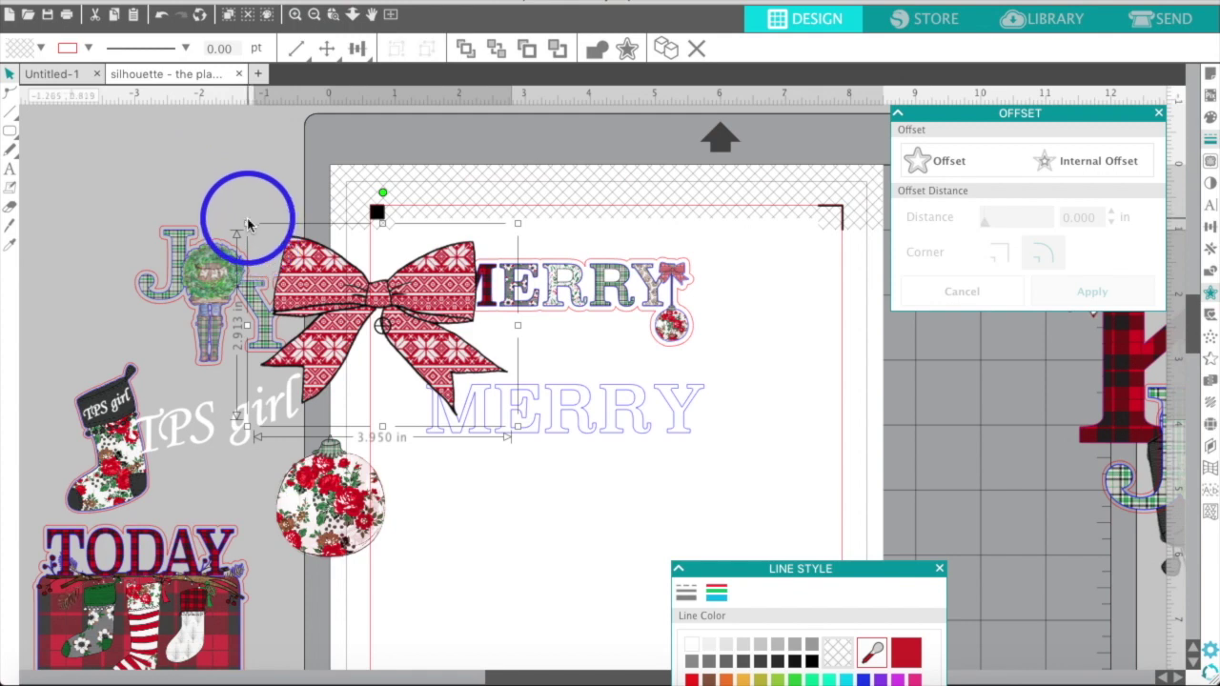
drag(246, 224, 726, 393)
- Scale the rose ornament down to about 0.79 in high so that it sits just below the small bow
click(338, 534)
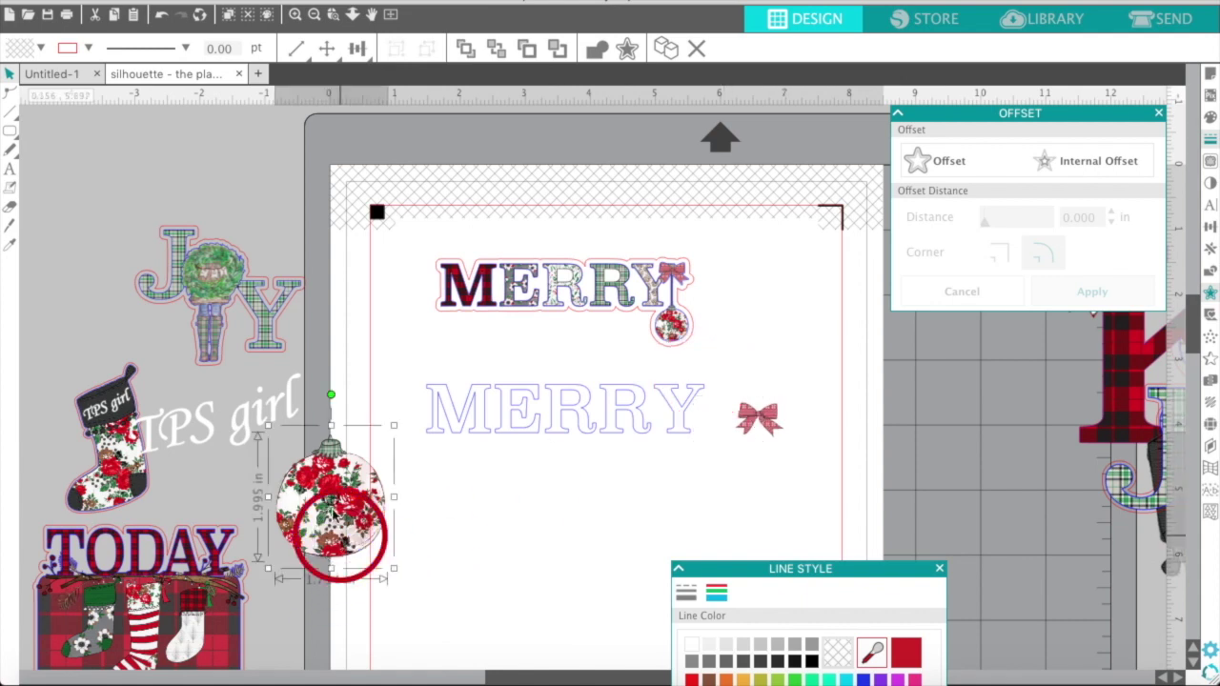
click(266, 427)
drag(266, 427, 761, 483)
click(295, 16)
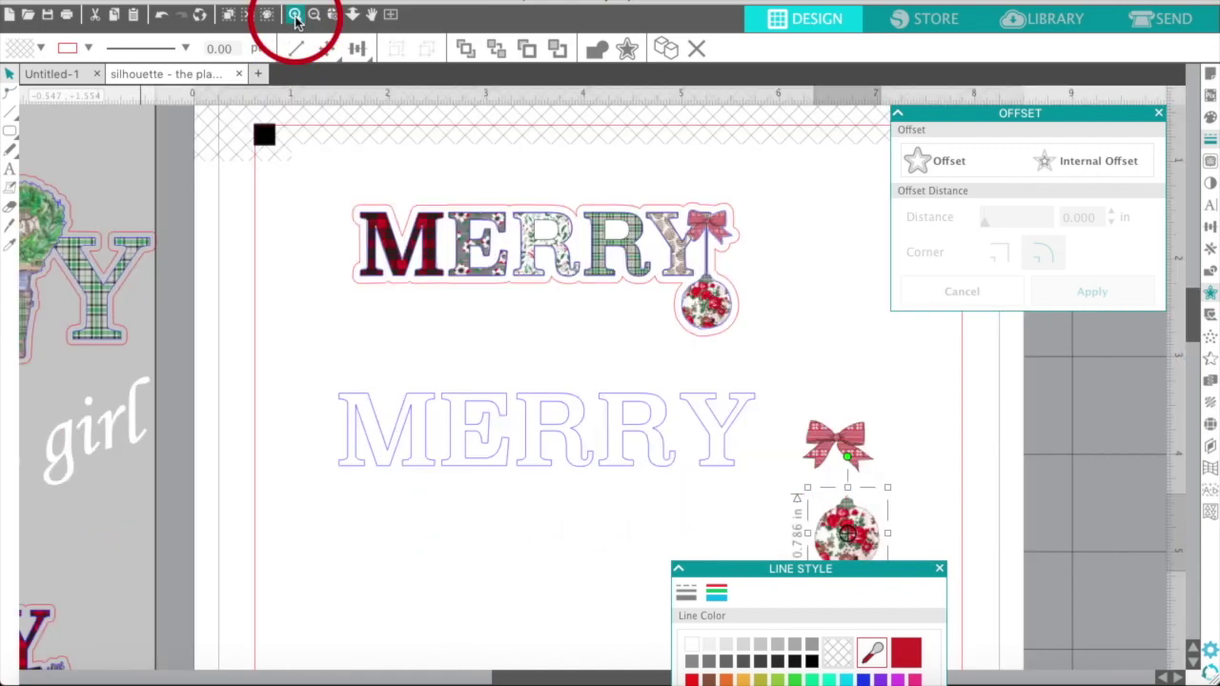
- Switch to Finder and go back from the Icons folder to the parent folder containing the pattern images
click(296, 16)
click(296, 17)
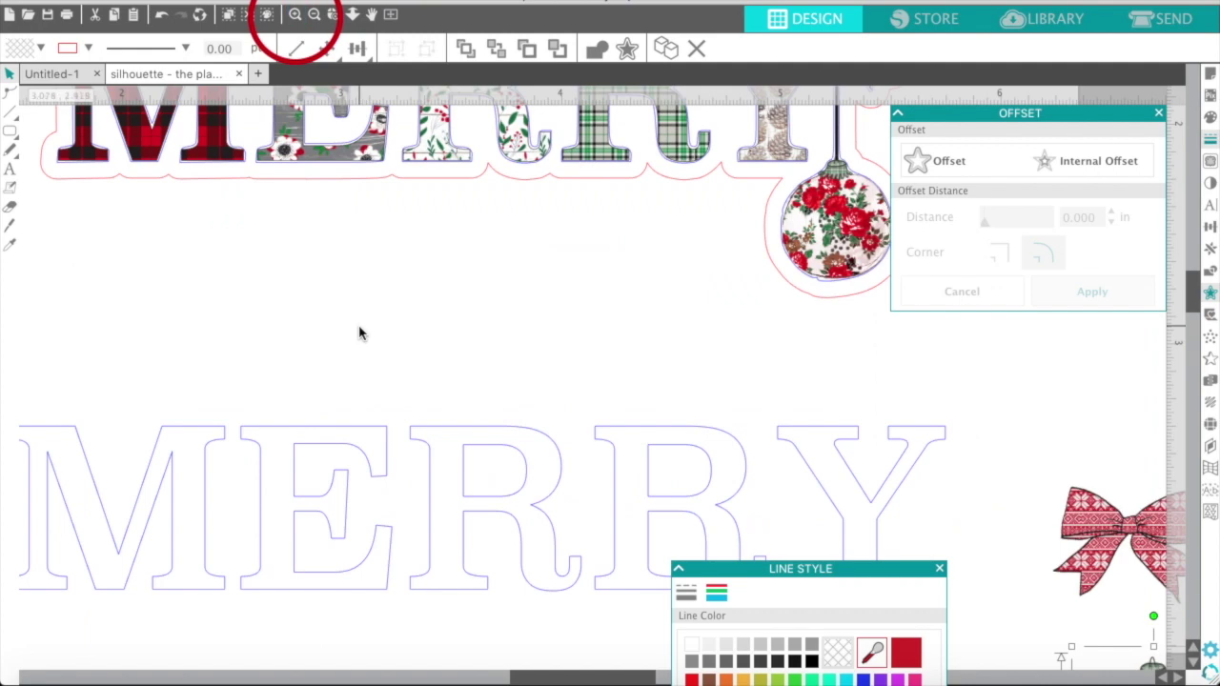
scroll(358, 333, down, 3)
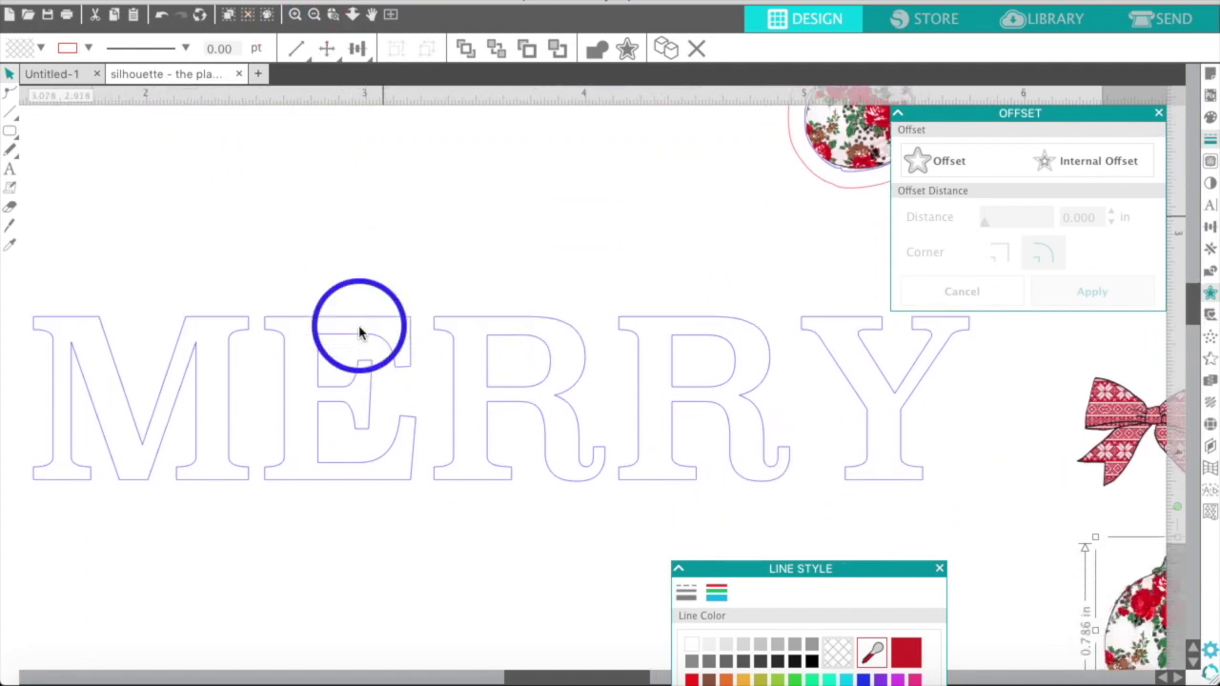
scroll(359, 332, up, 3)
scroll(358, 332, up, 1)
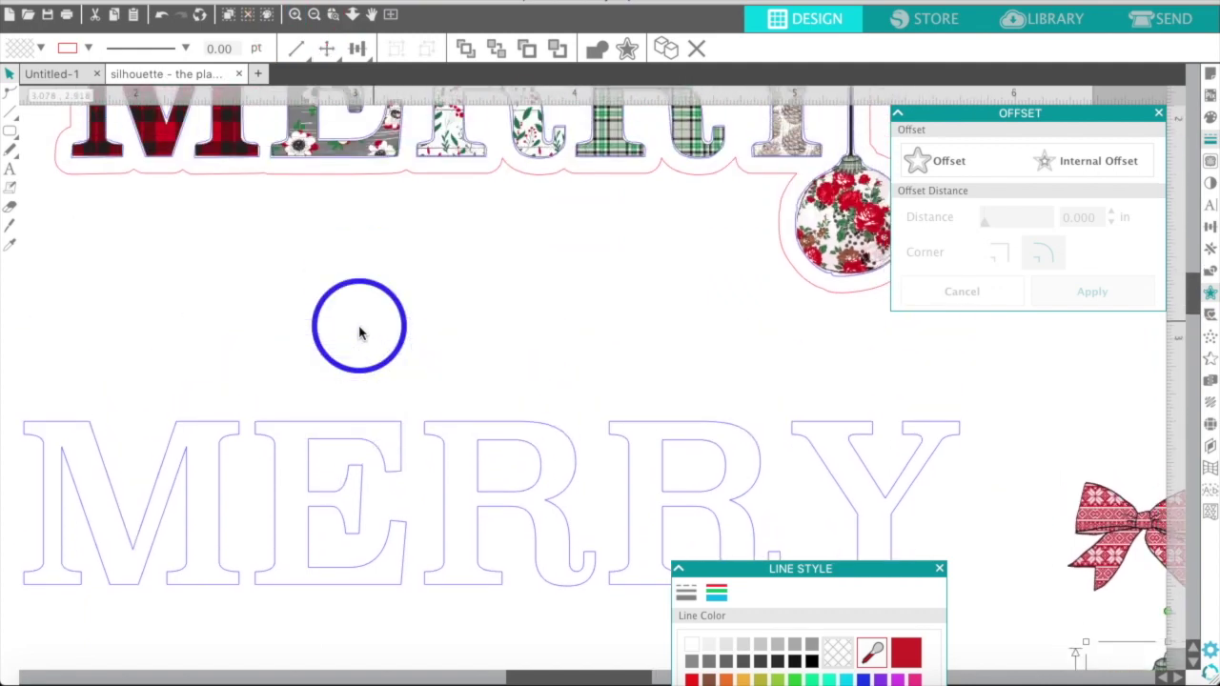
click(347, 189)
click(349, 186)
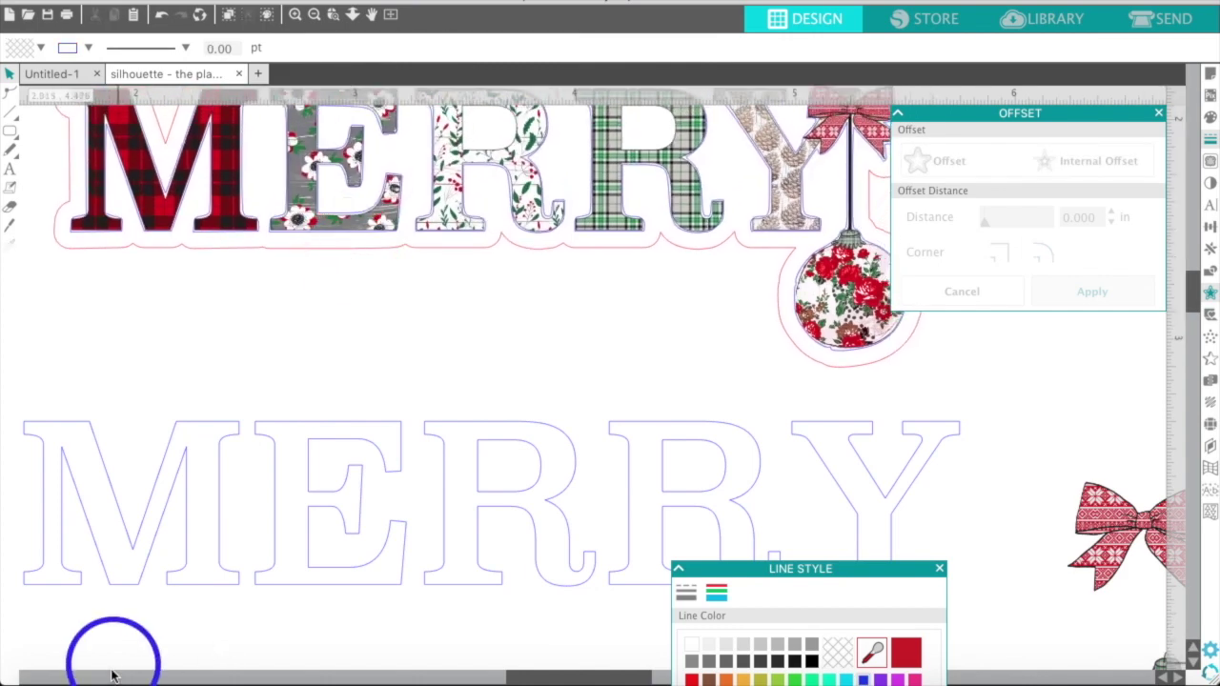
click(65, 671)
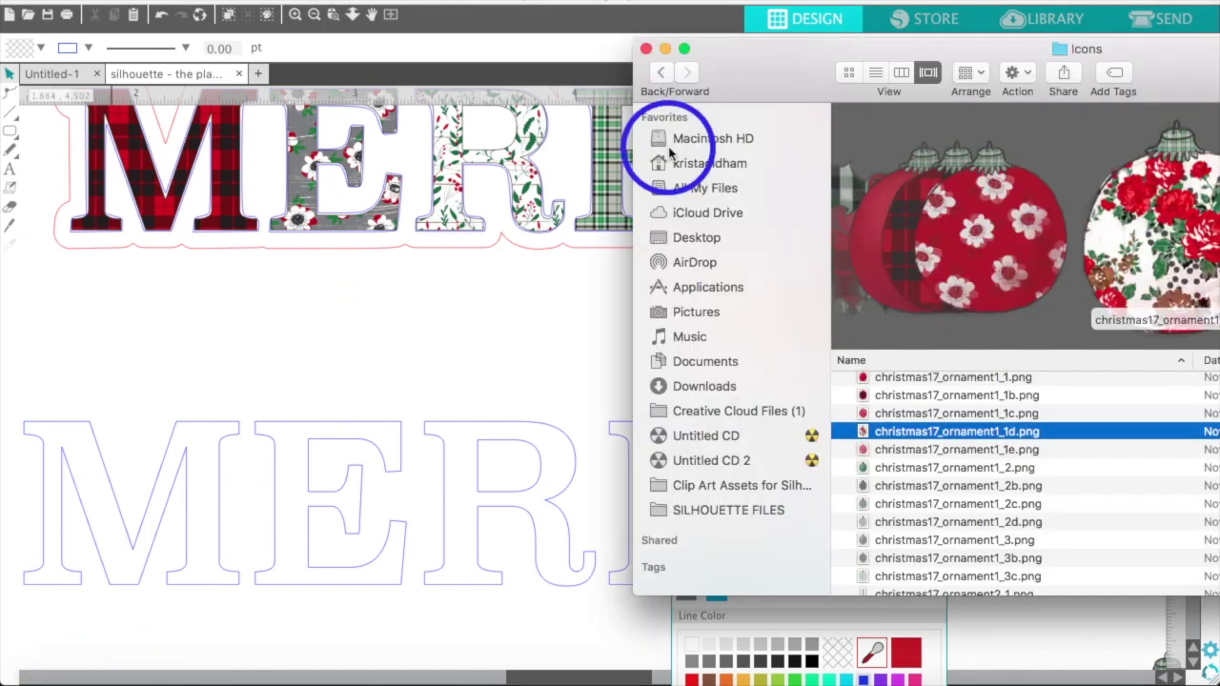
click(664, 75)
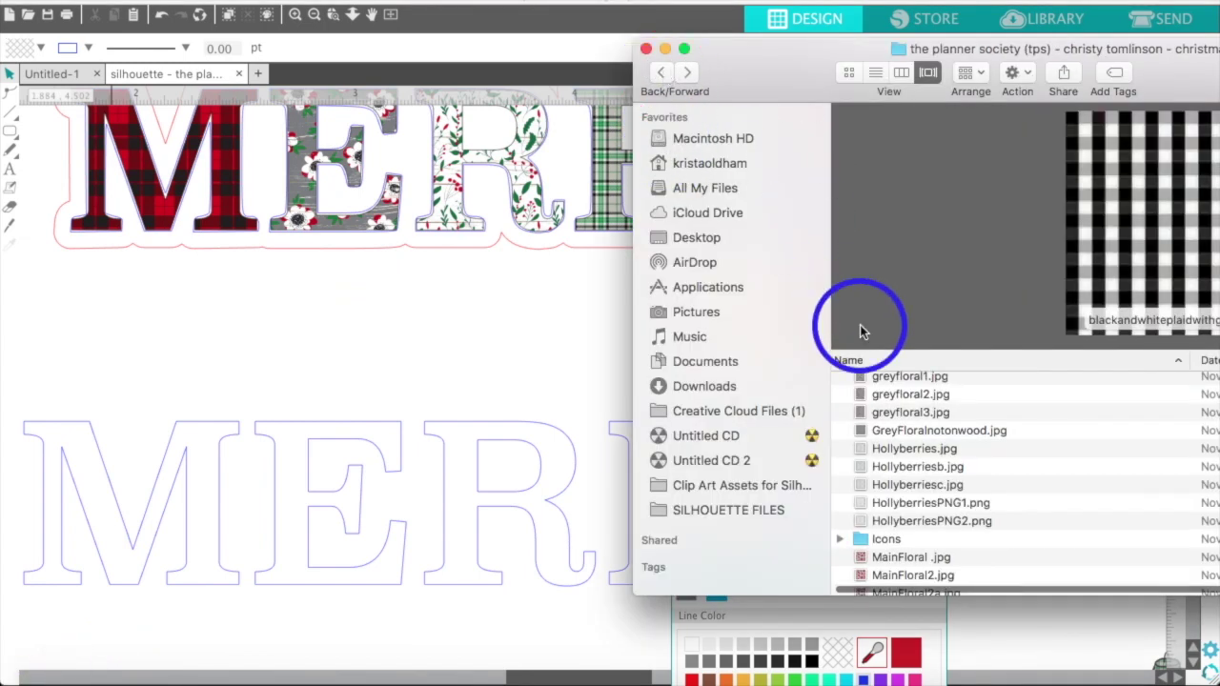
scroll(923, 448, up, 5)
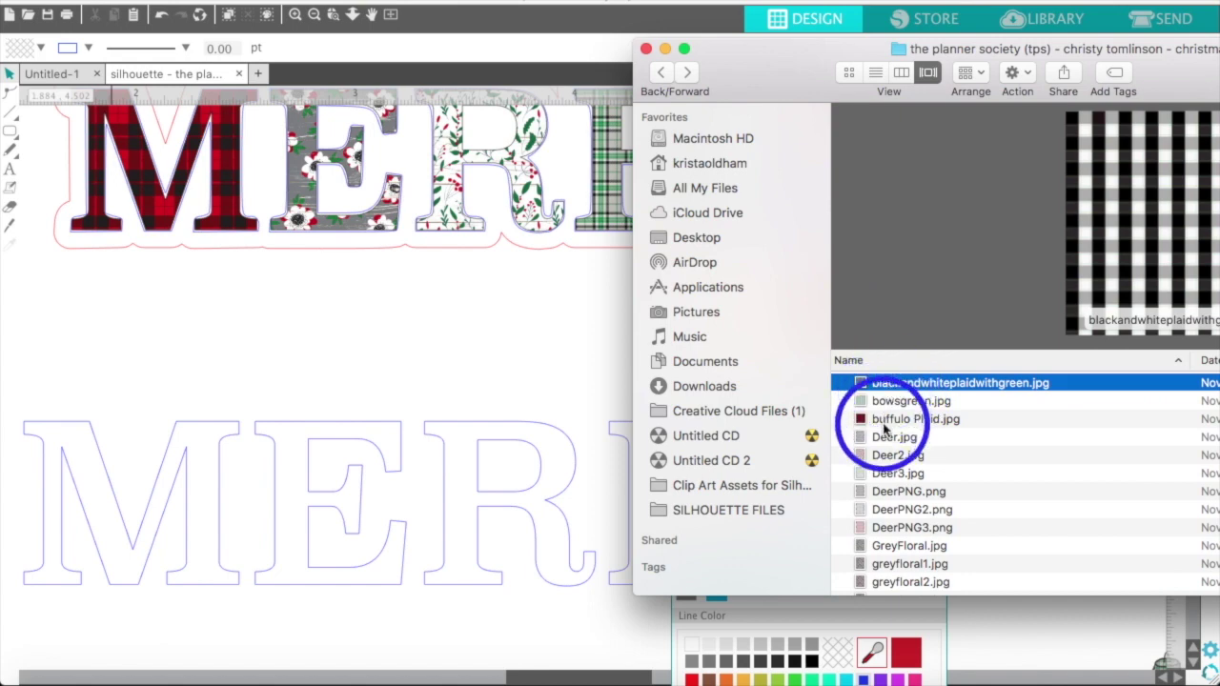
- Fill the letter M of the blank MERRY outline with the buffulo Plaid.jpg pattern
drag(884, 428, 486, 467)
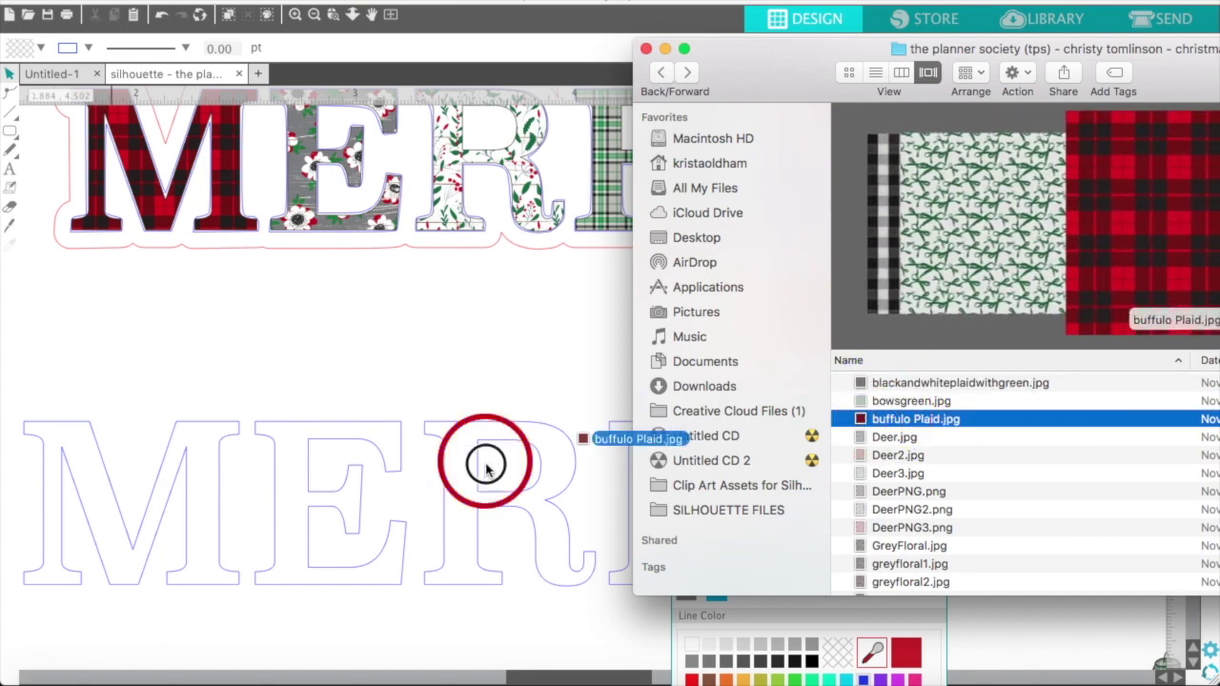
click(173, 459)
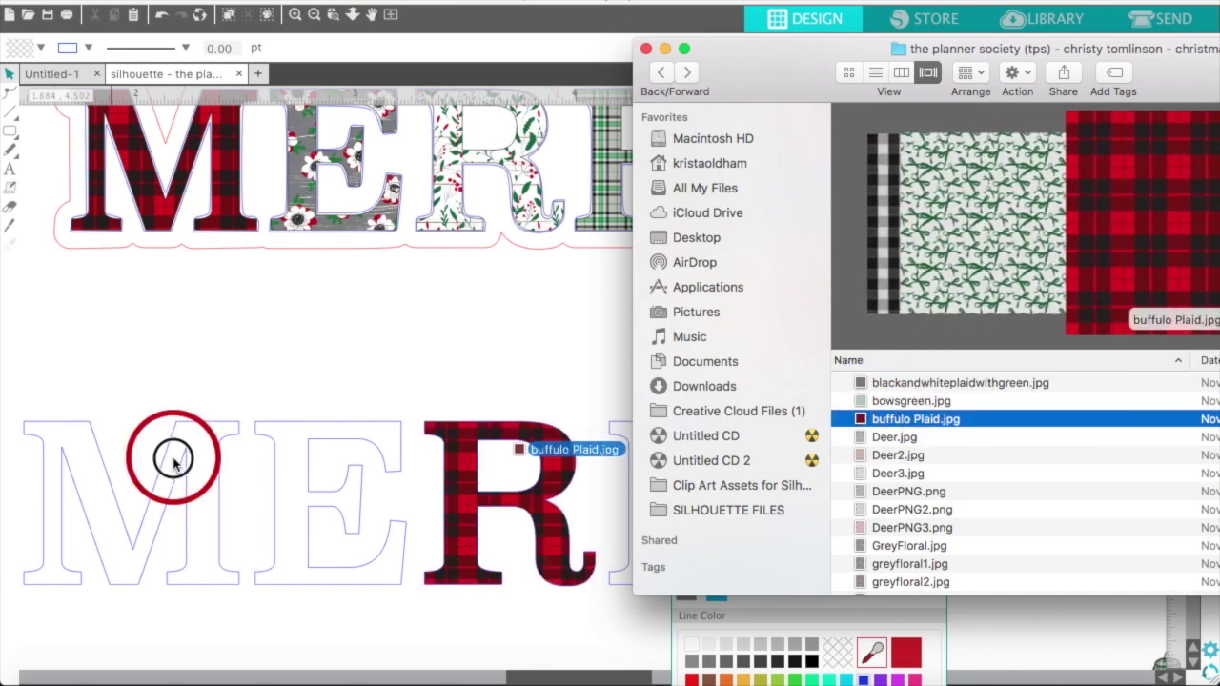
drag(173, 459, 173, 460)
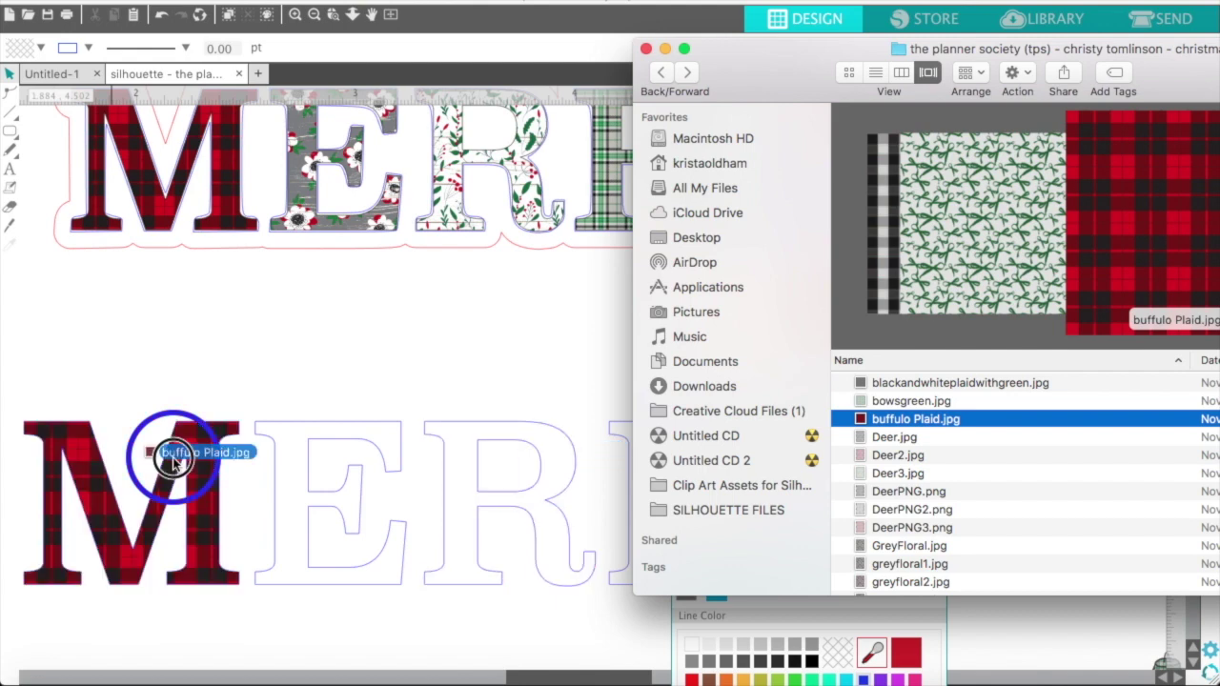
- Compare the grey floral patterns in Finder and fill the letter E of the lower MERRY with greyfloral2.jpg
click(372, 443)
key(super+Tab)
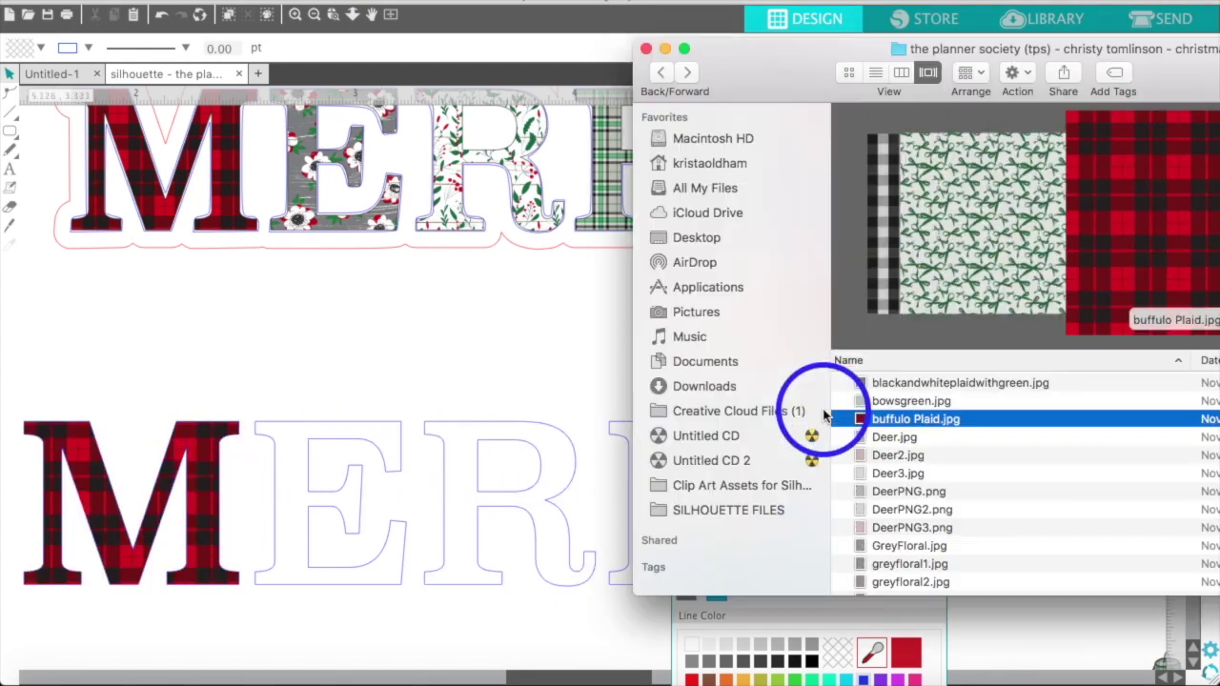
click(910, 545)
click(905, 566)
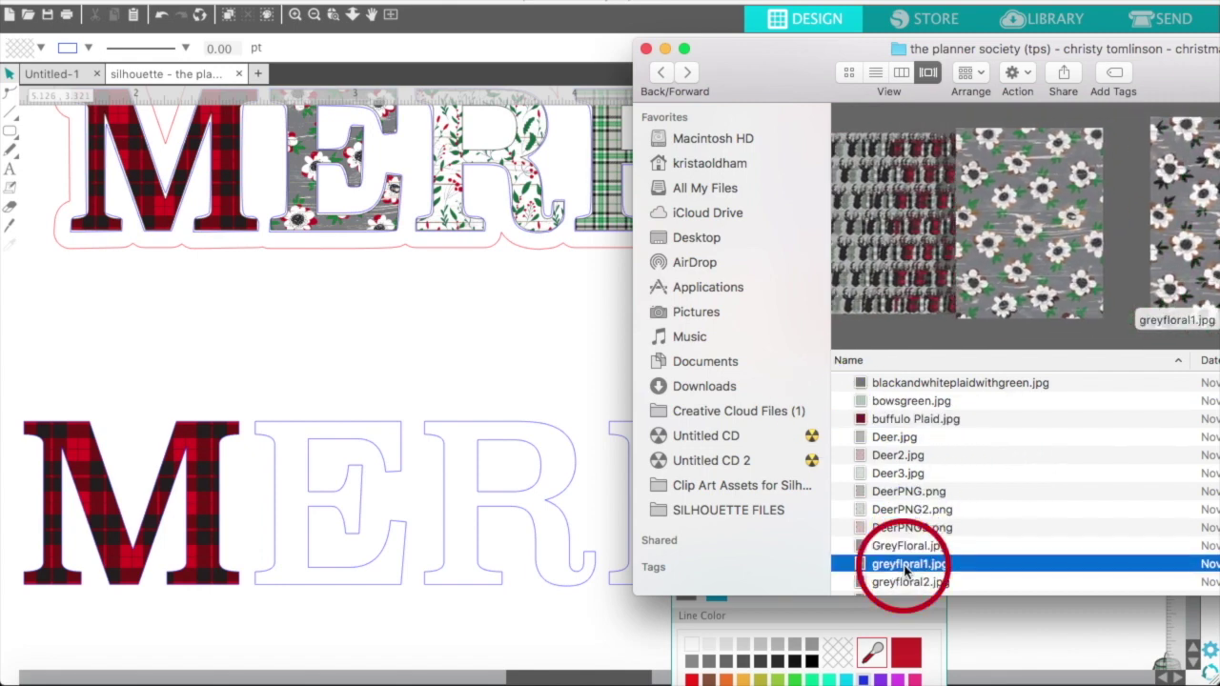
click(904, 583)
drag(904, 585, 516, 473)
drag(360, 430, 360, 430)
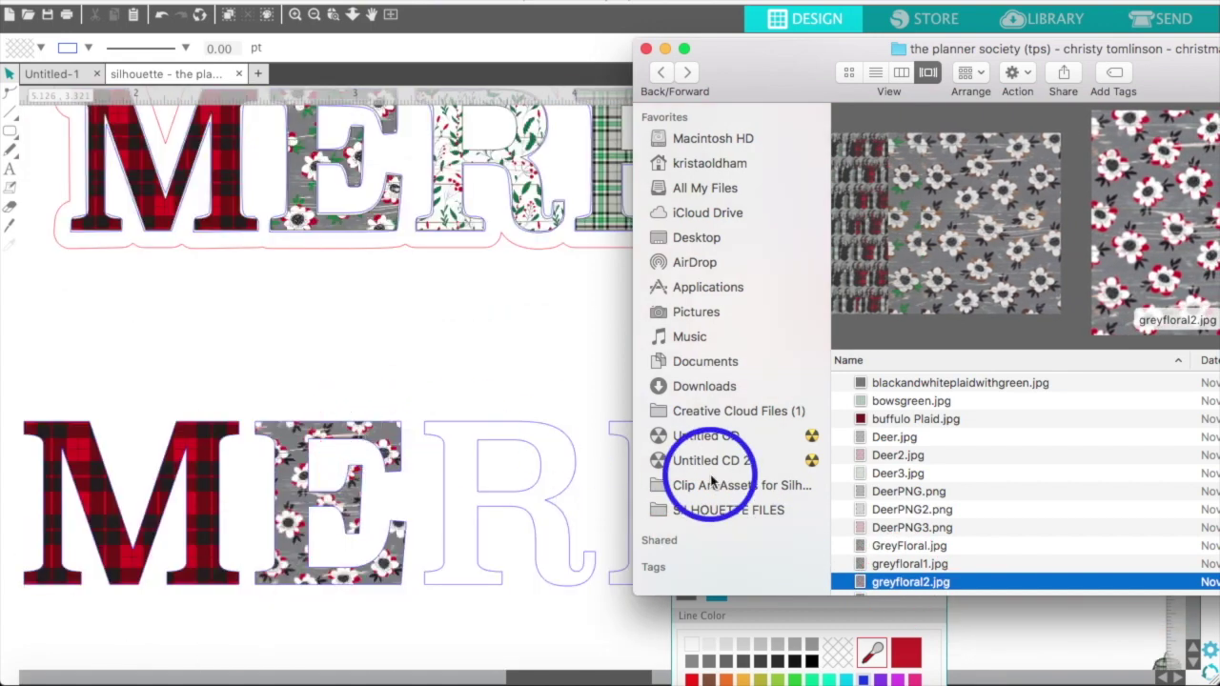
- Fill the first R of the lower MERRY with the Hollyberries.jpg pattern
scroll(962, 486, down, 5)
click(915, 492)
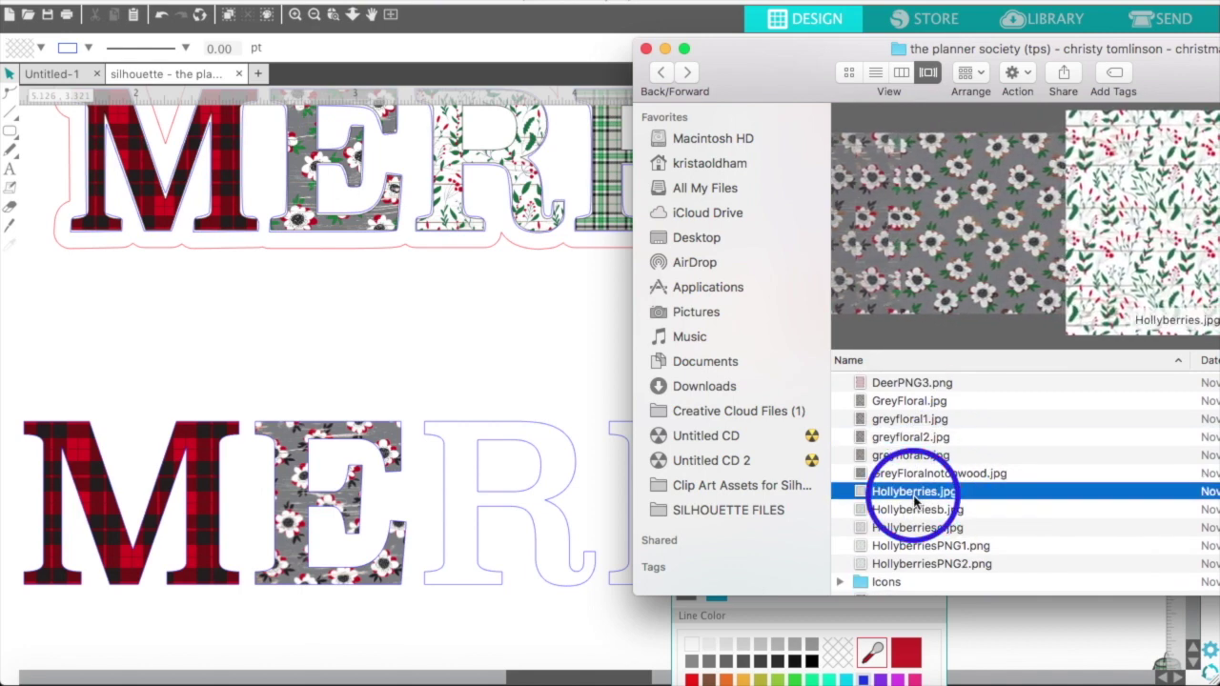
drag(905, 494, 551, 470)
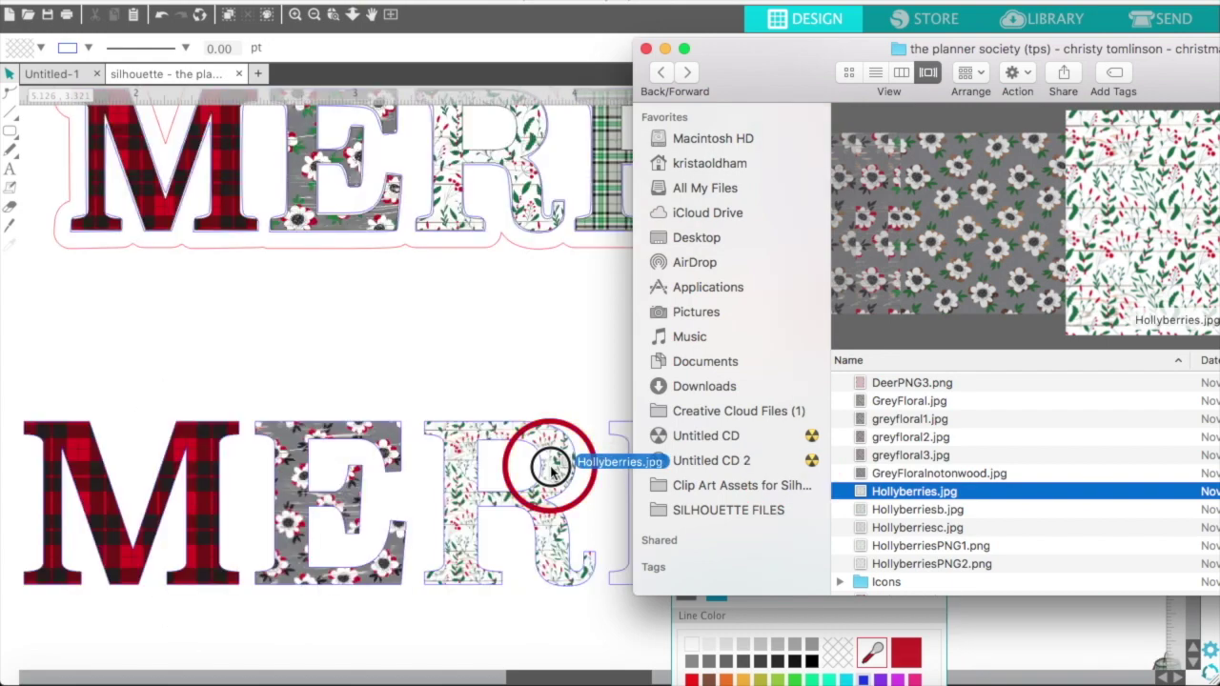
- Find whitetanblackplaid.jpg in the pattern folder and fill the second R of the lower MERRY with it
scroll(944, 457, down, 10)
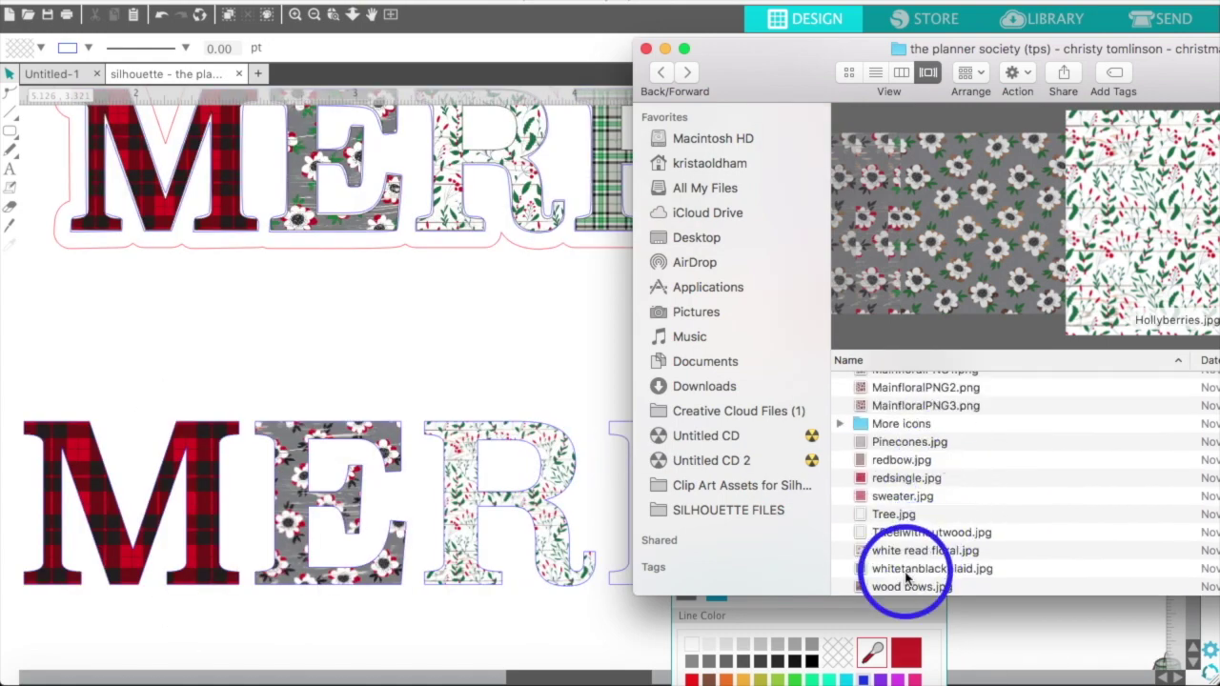
click(907, 569)
click(550, 648)
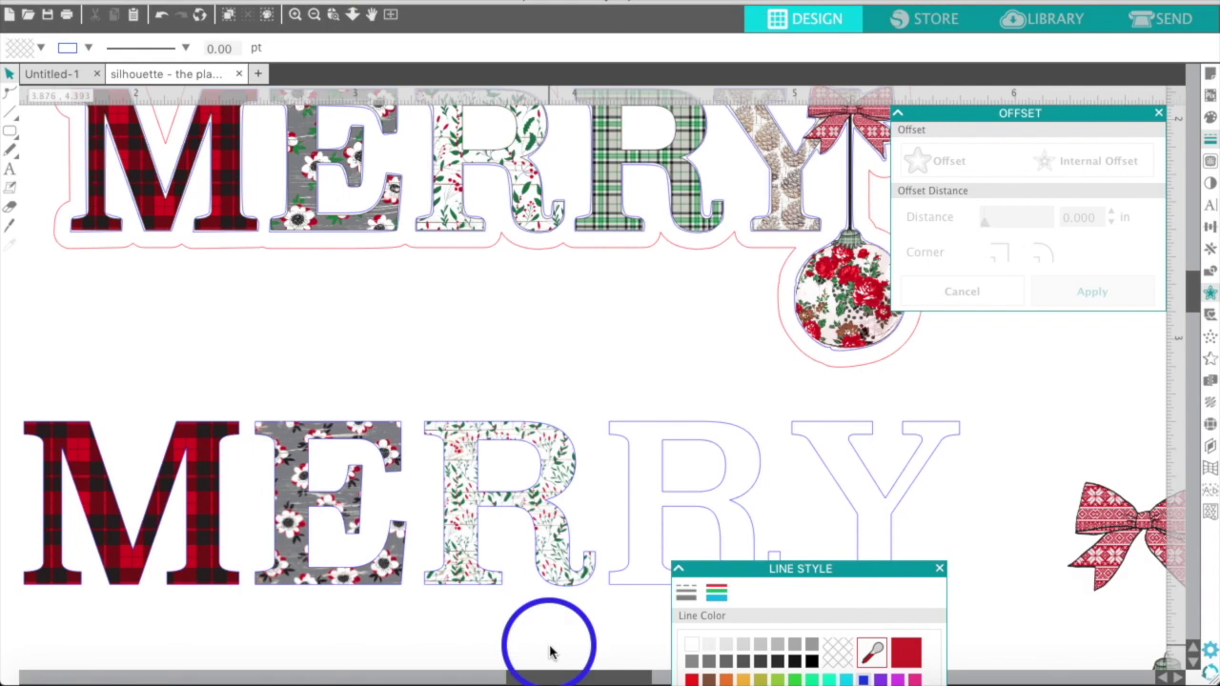
scroll(549, 648, right, 2)
scroll(550, 651, right, 4)
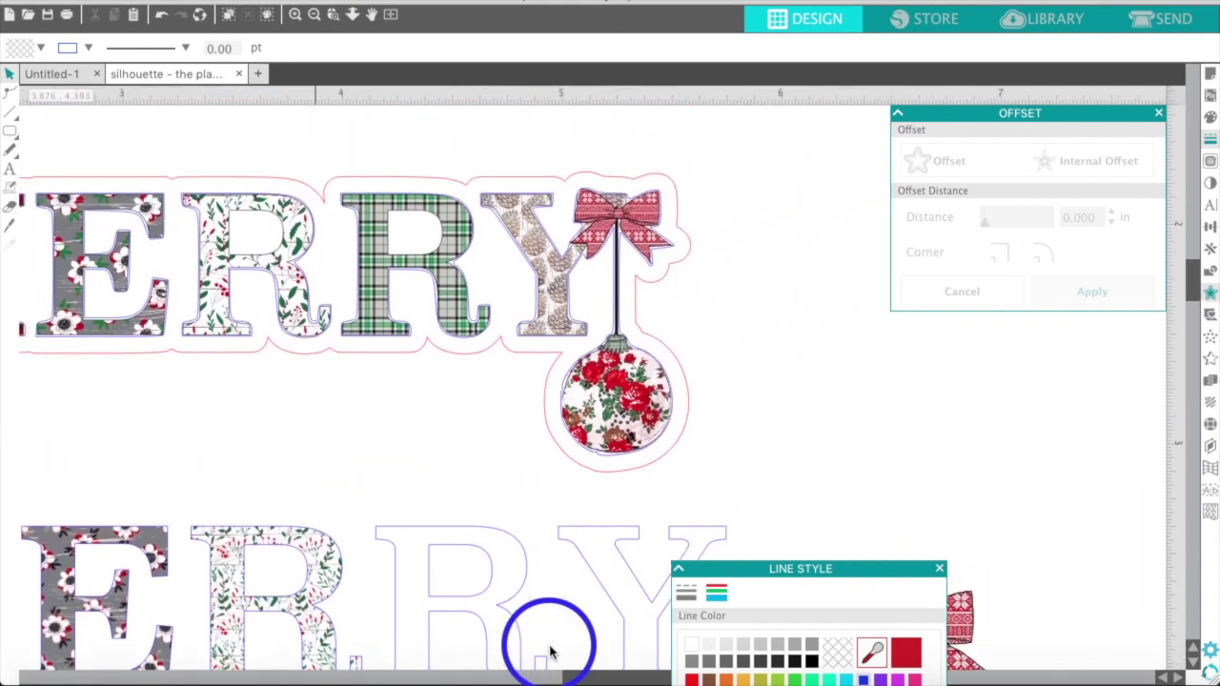
scroll(550, 651, right, 4)
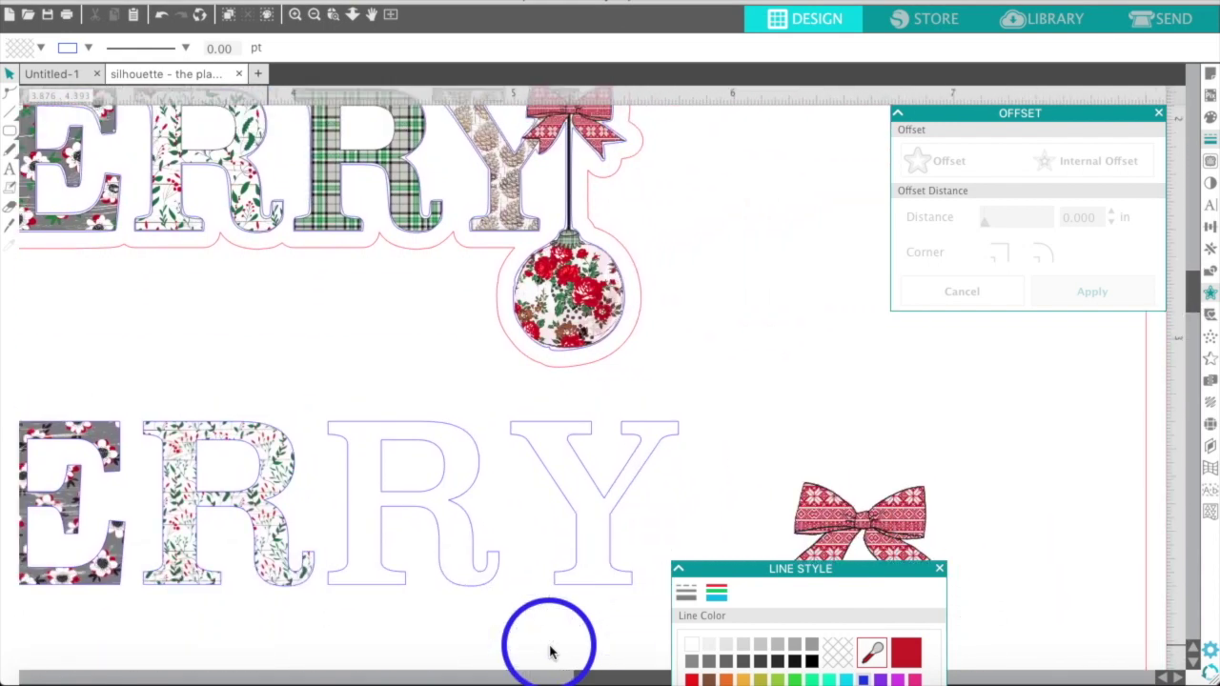
key(super+Tab)
drag(865, 570, 464, 462)
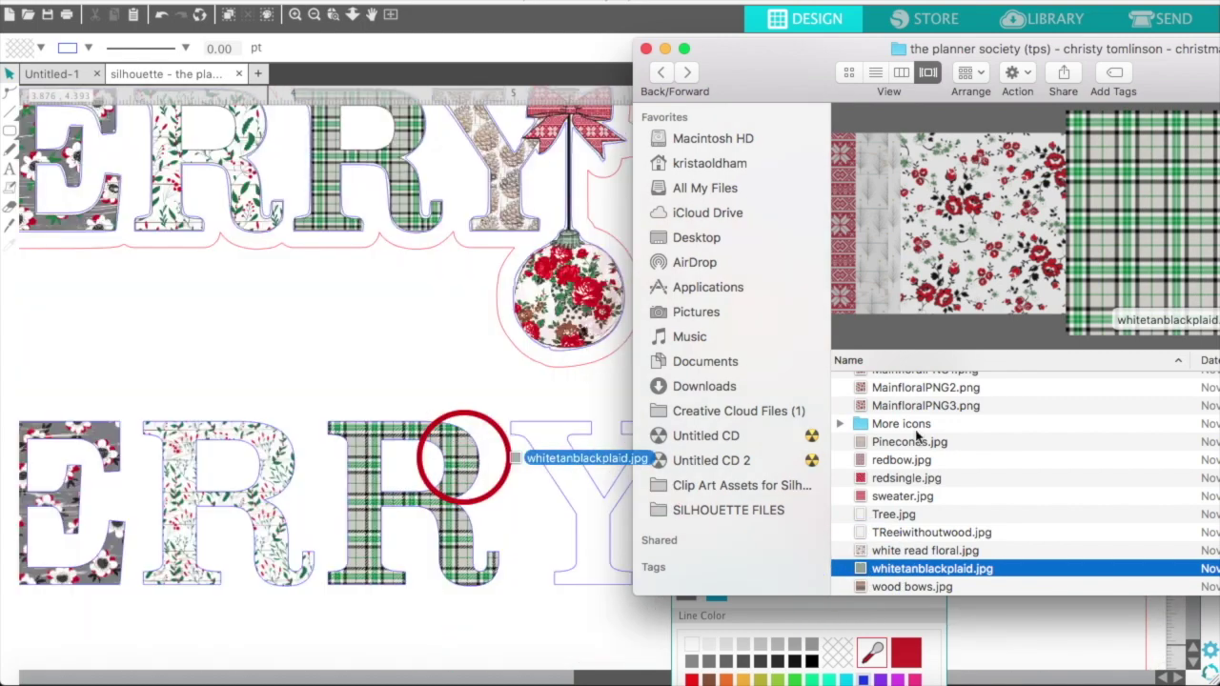
- Fill the Y of the lower MERRY with the Pinecones.jpg pattern and return to the design page
click(893, 551)
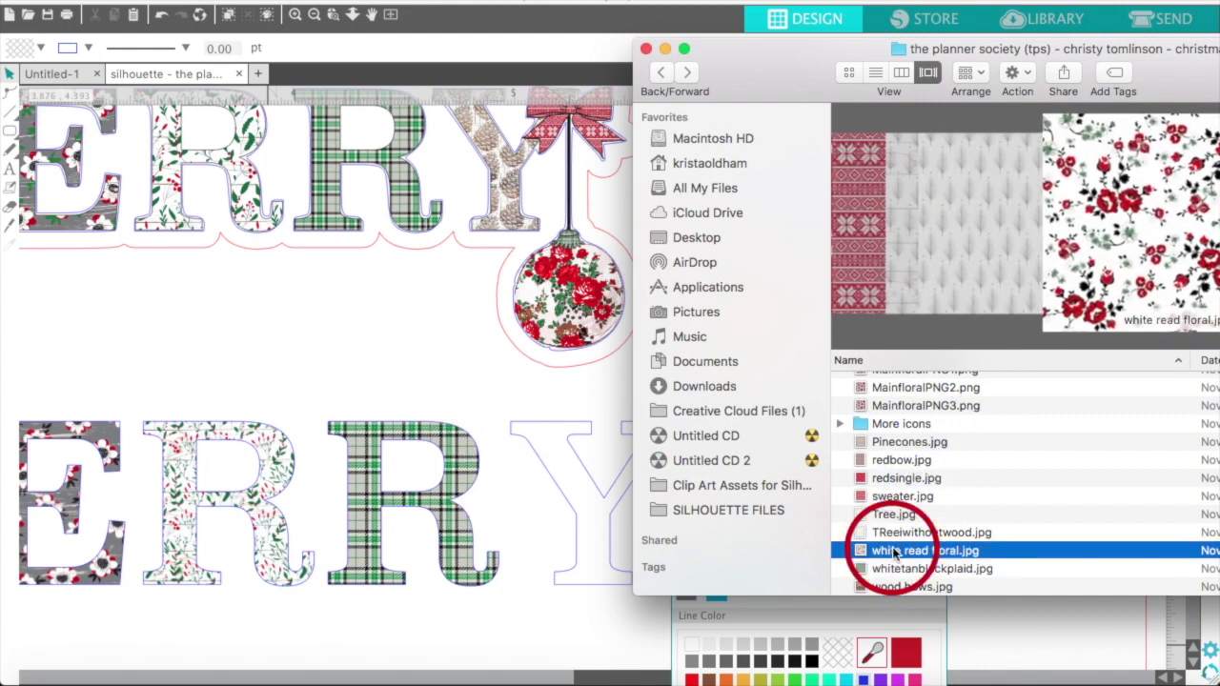
click(877, 443)
drag(877, 448, 570, 476)
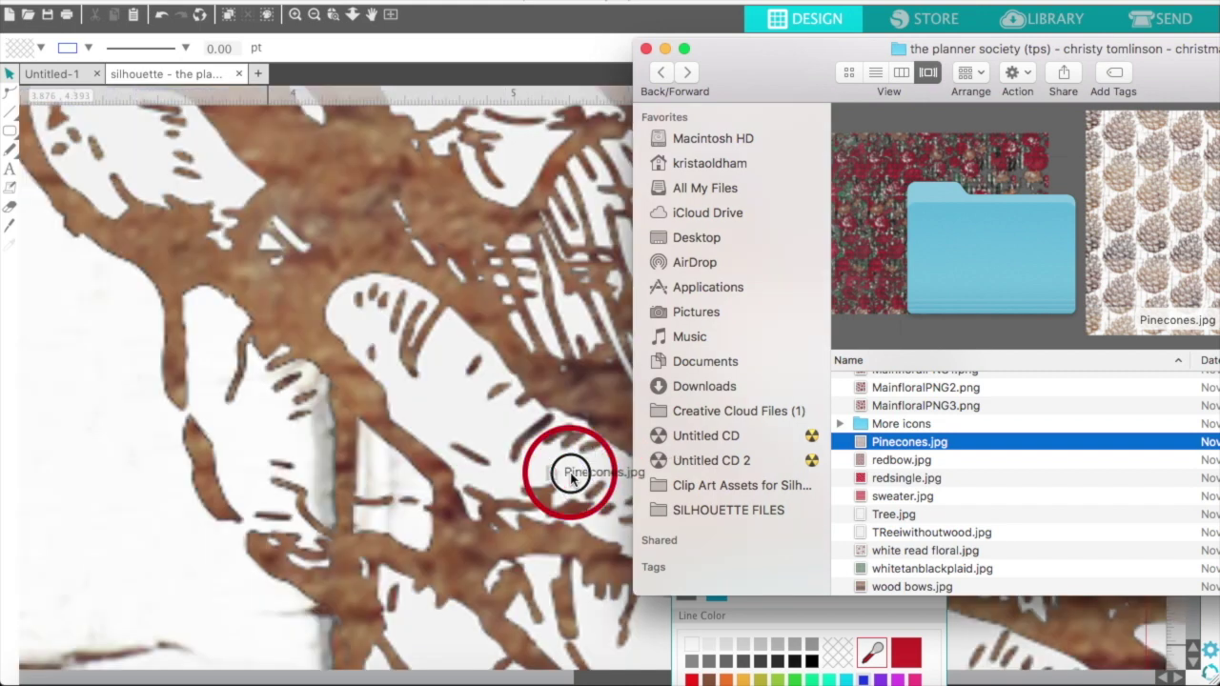
drag(570, 477, 570, 477)
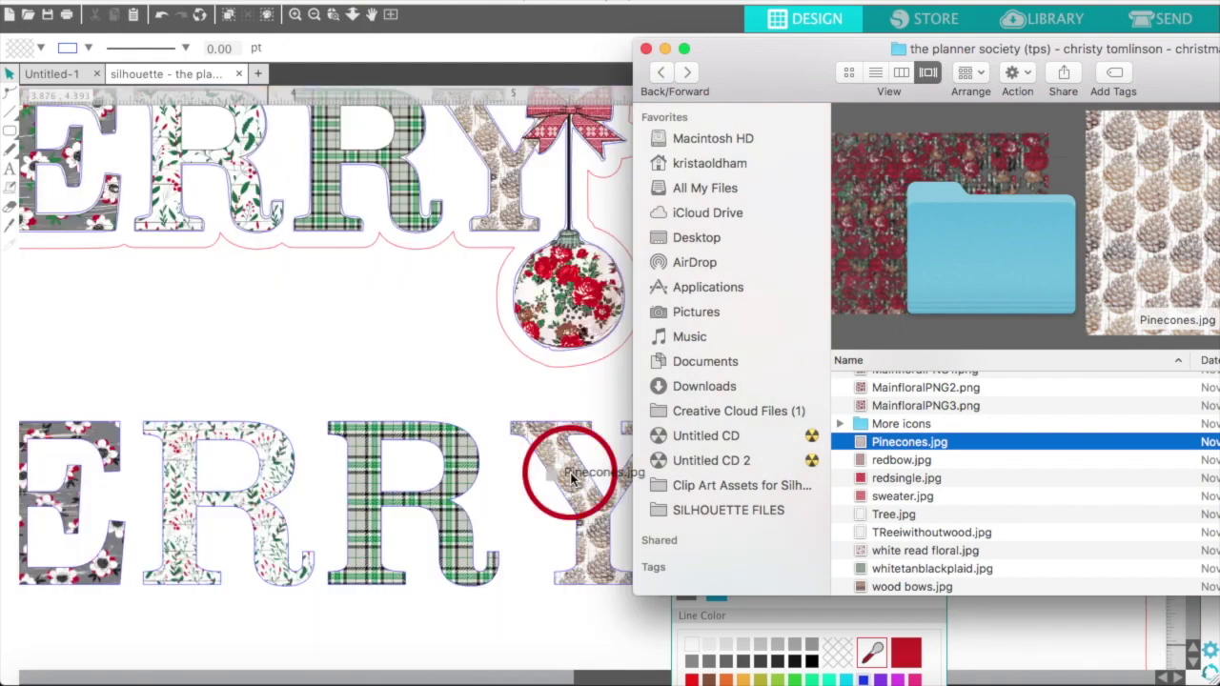
click(529, 562)
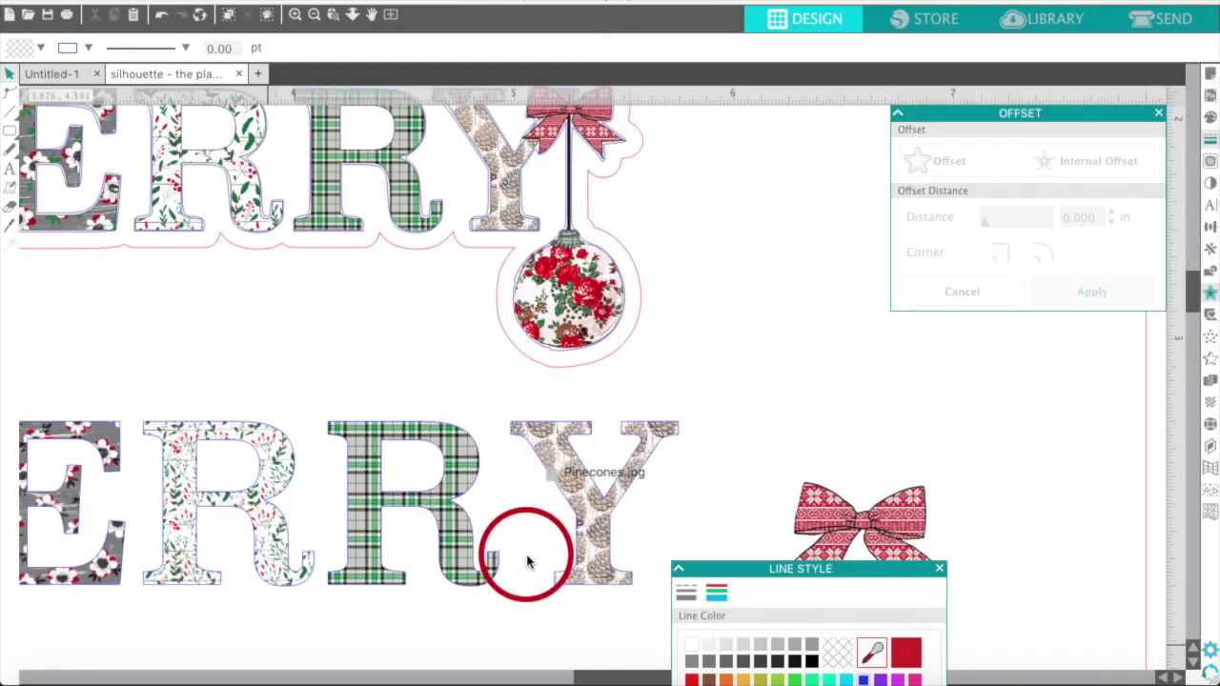
- Open the text style settings beside the finished MERRY sample
scroll(529, 557, up, 2)
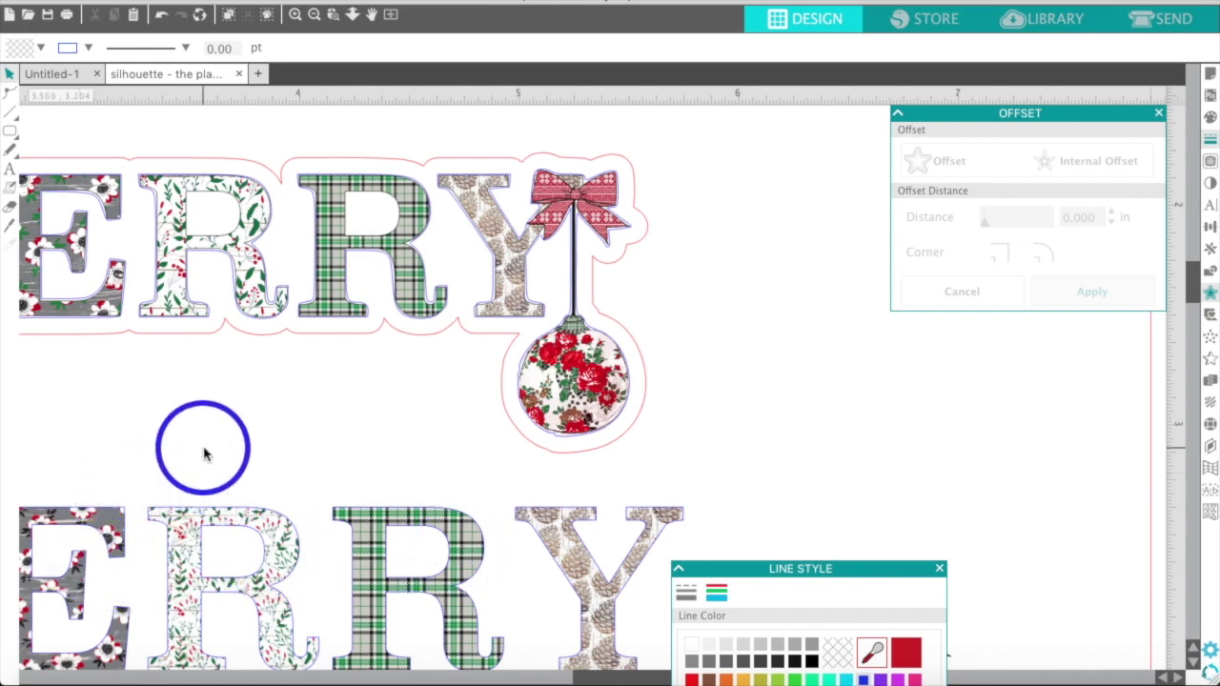
click(1211, 205)
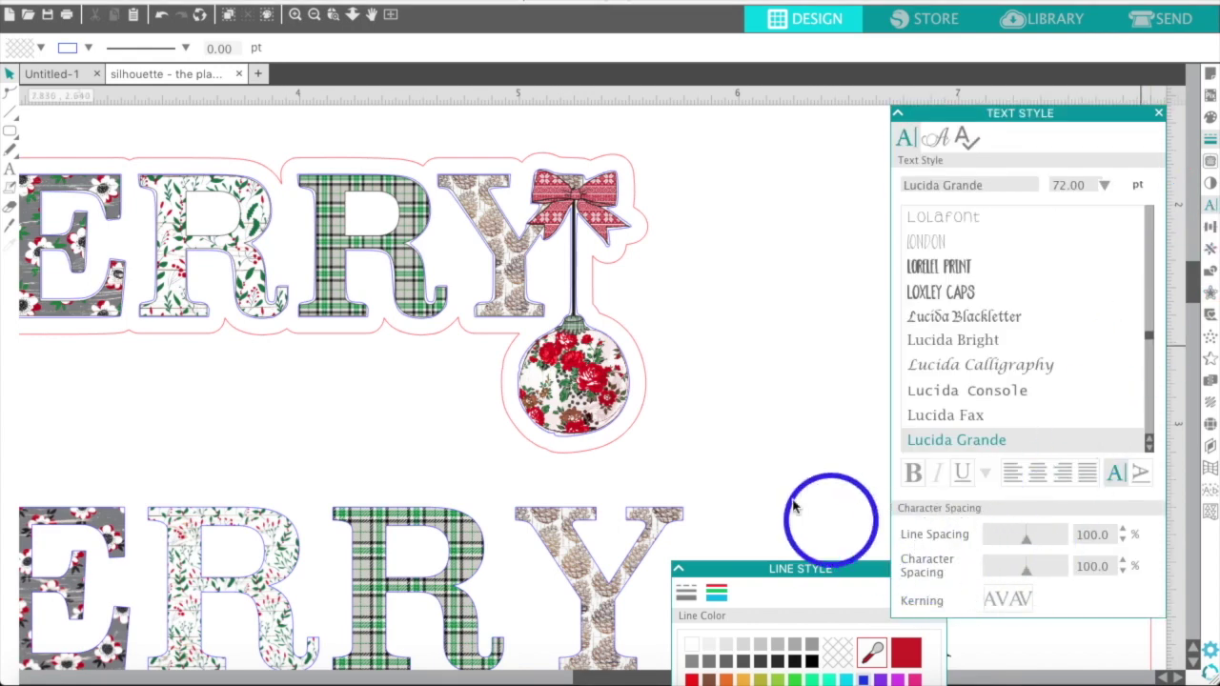
click(772, 476)
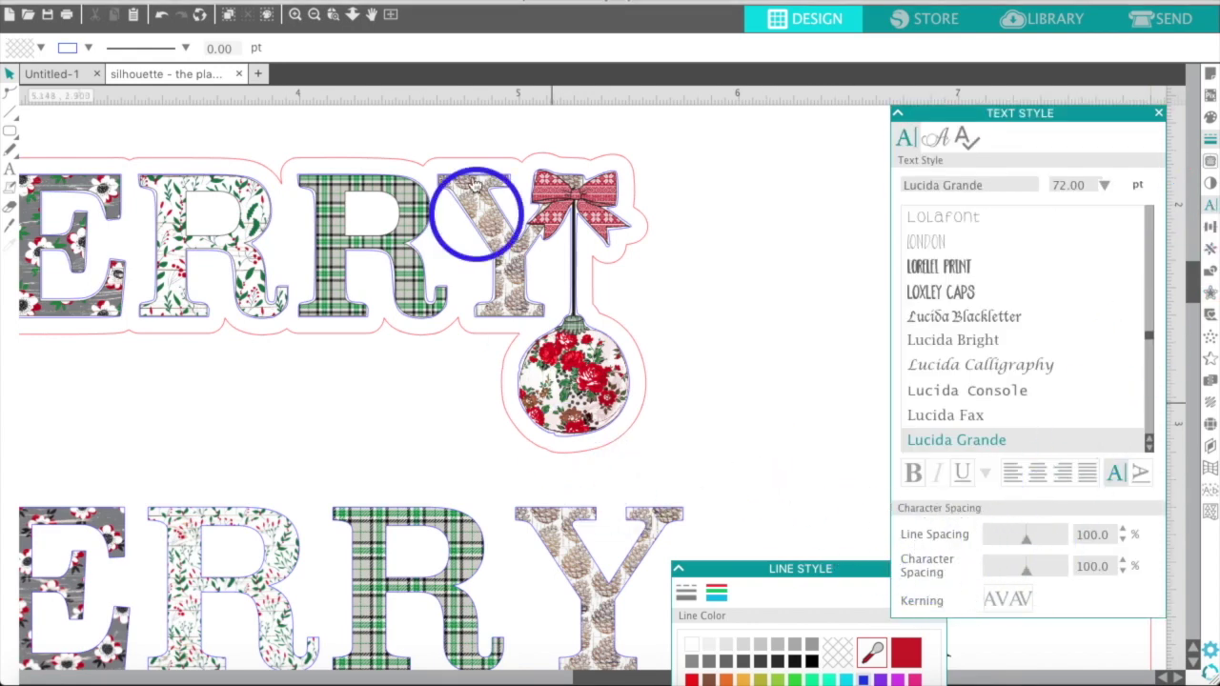
- Move the bow next to the Y of the lower MERRY and shrink it to about 0.58 in wide
click(314, 16)
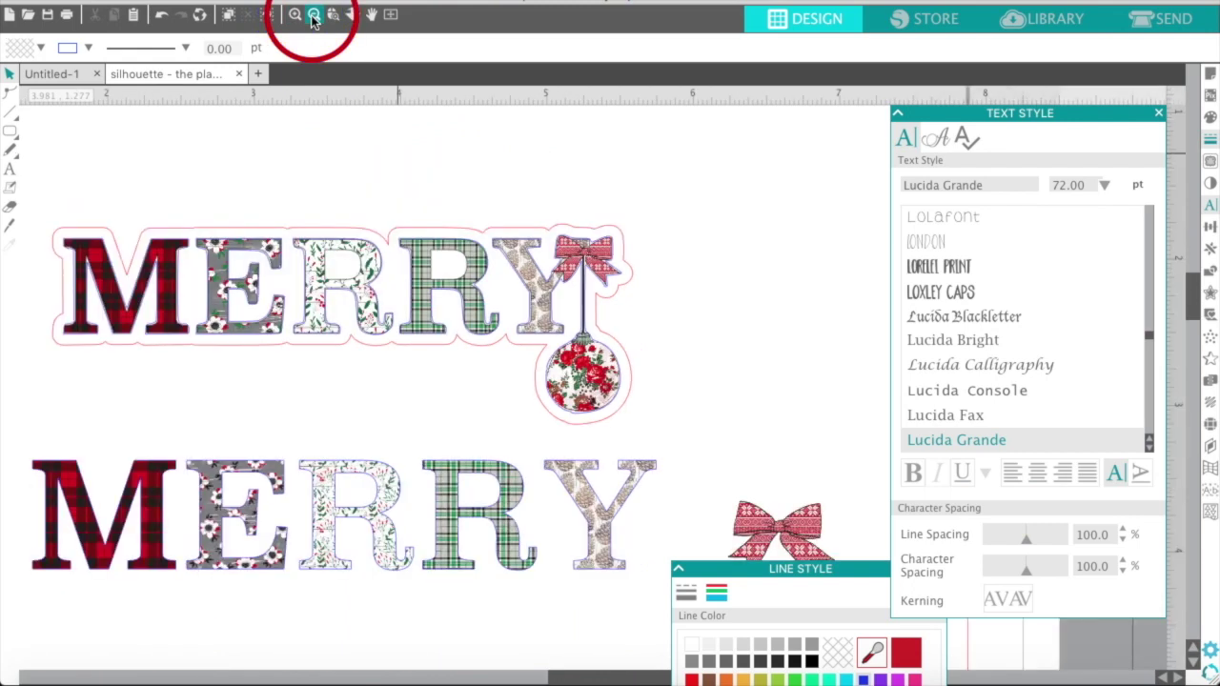
click(314, 16)
scroll(389, 197, right, 3)
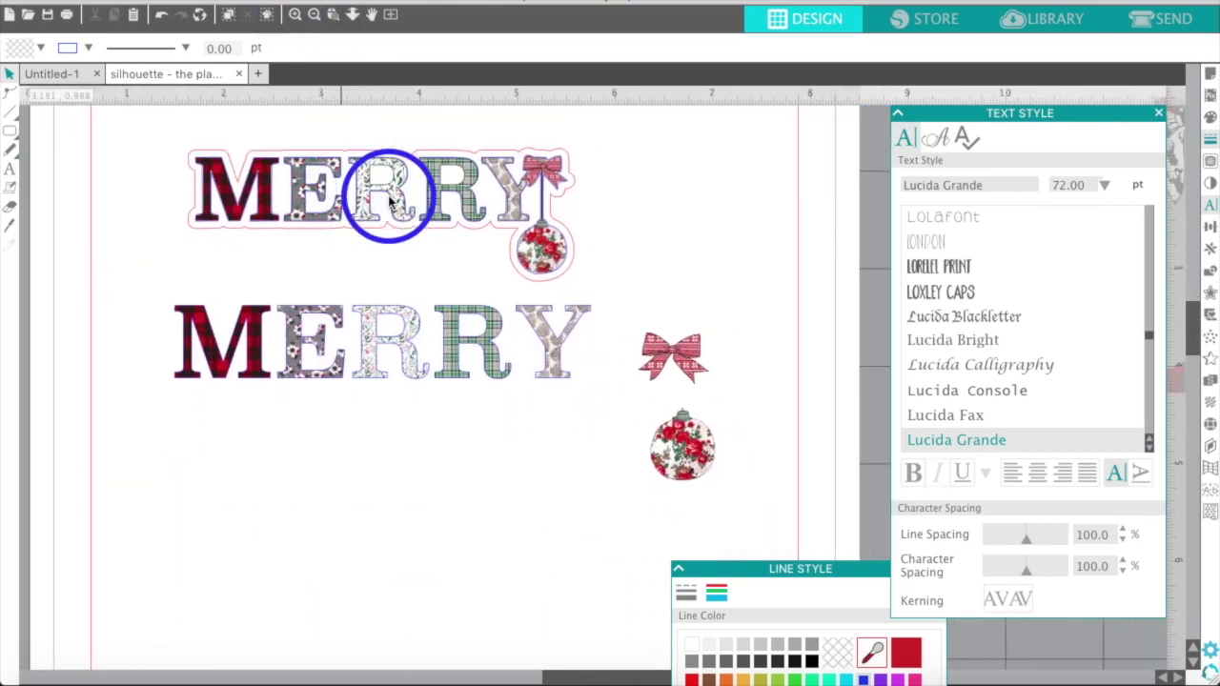
click(296, 17)
click(494, 181)
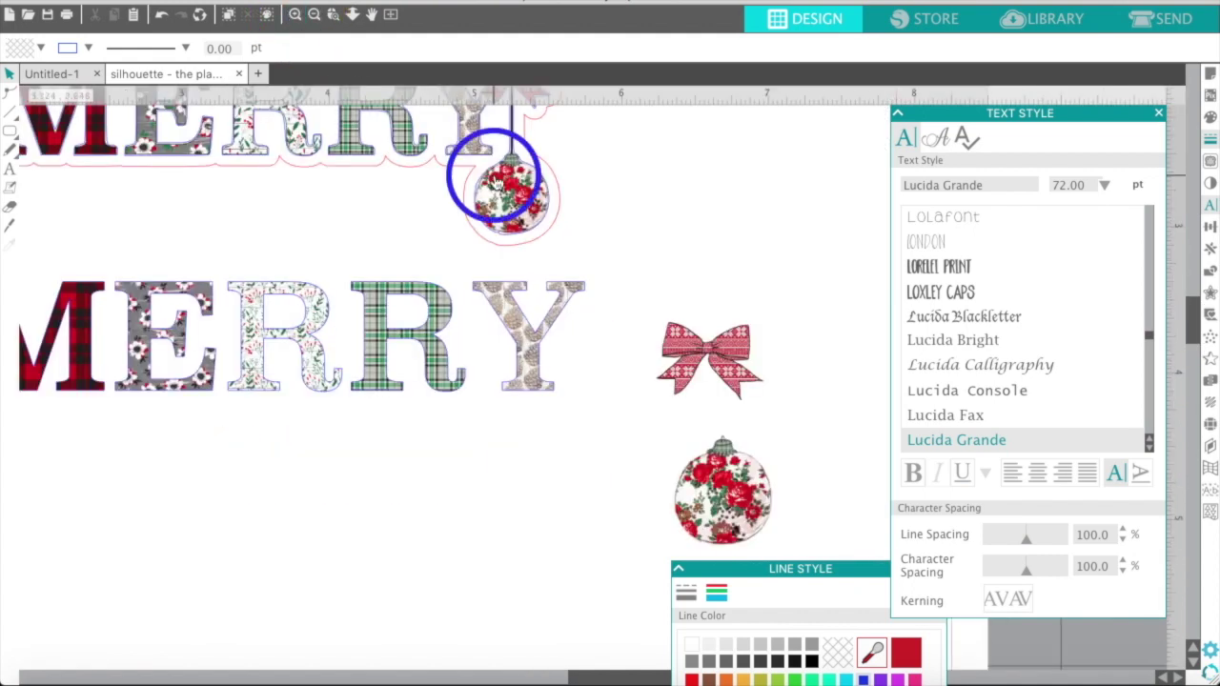
scroll(495, 181, left, 3)
scroll(494, 182, down, 1)
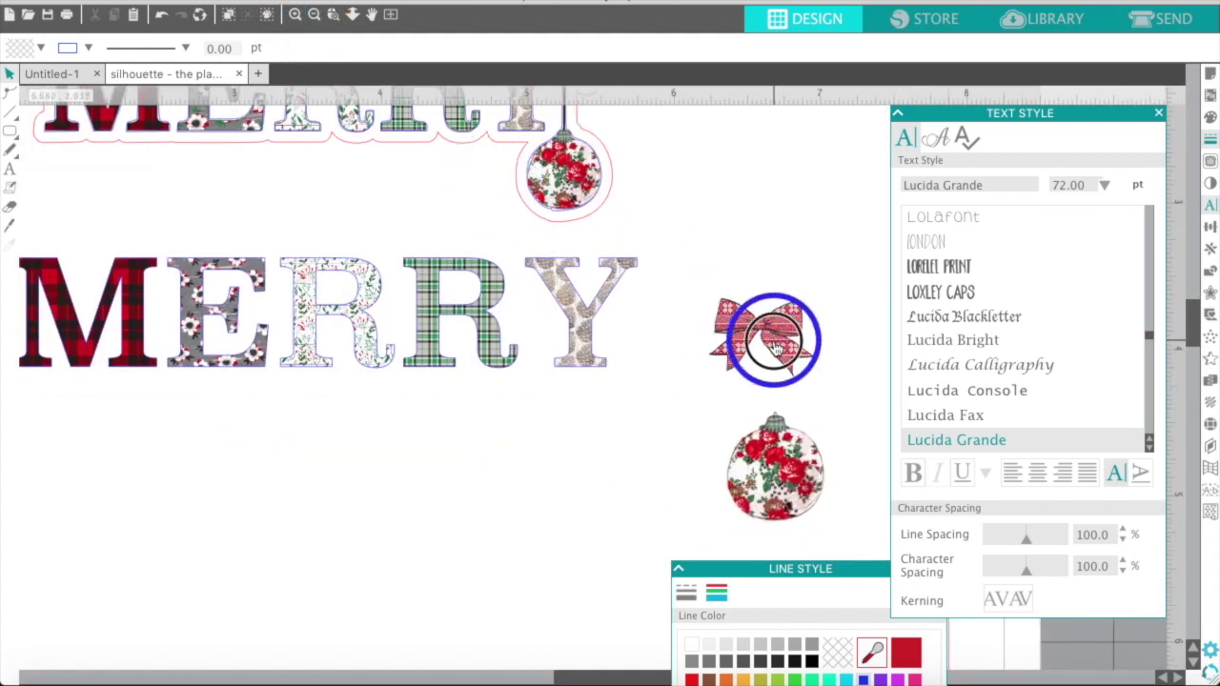
drag(776, 349, 656, 274)
drag(707, 324, 687, 302)
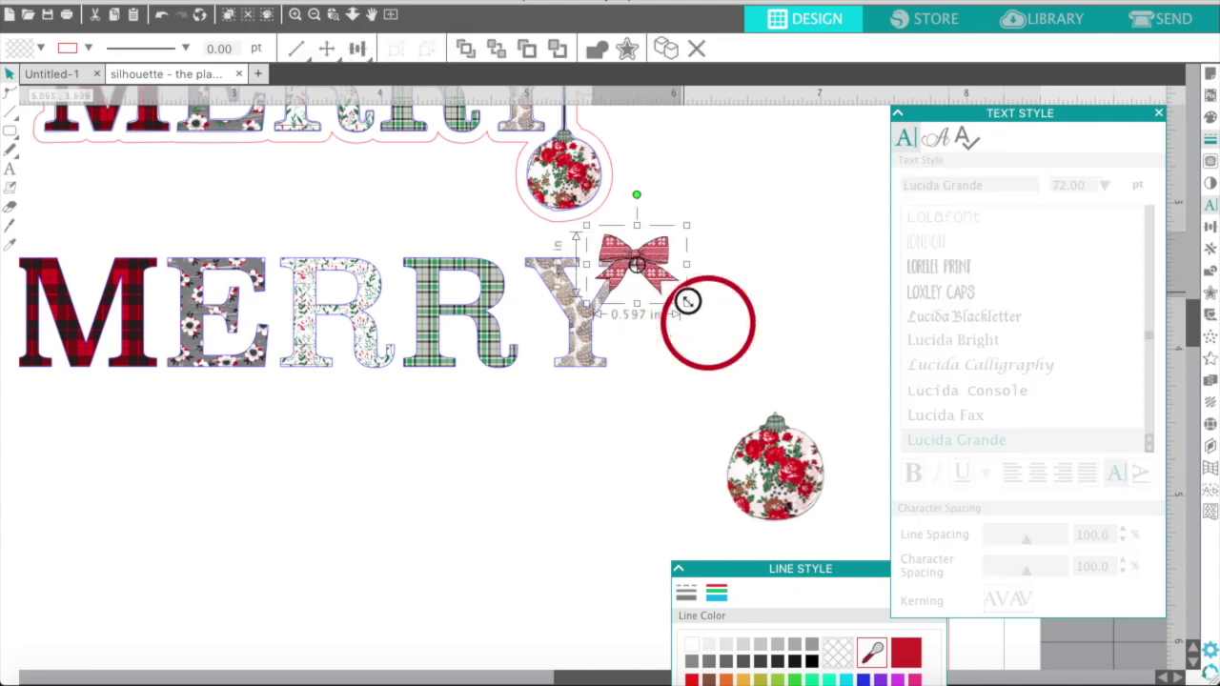
- Shrink the bow further to about 0.49 in wide and place it over the right arm of the Y
scroll(687, 307, up, 5)
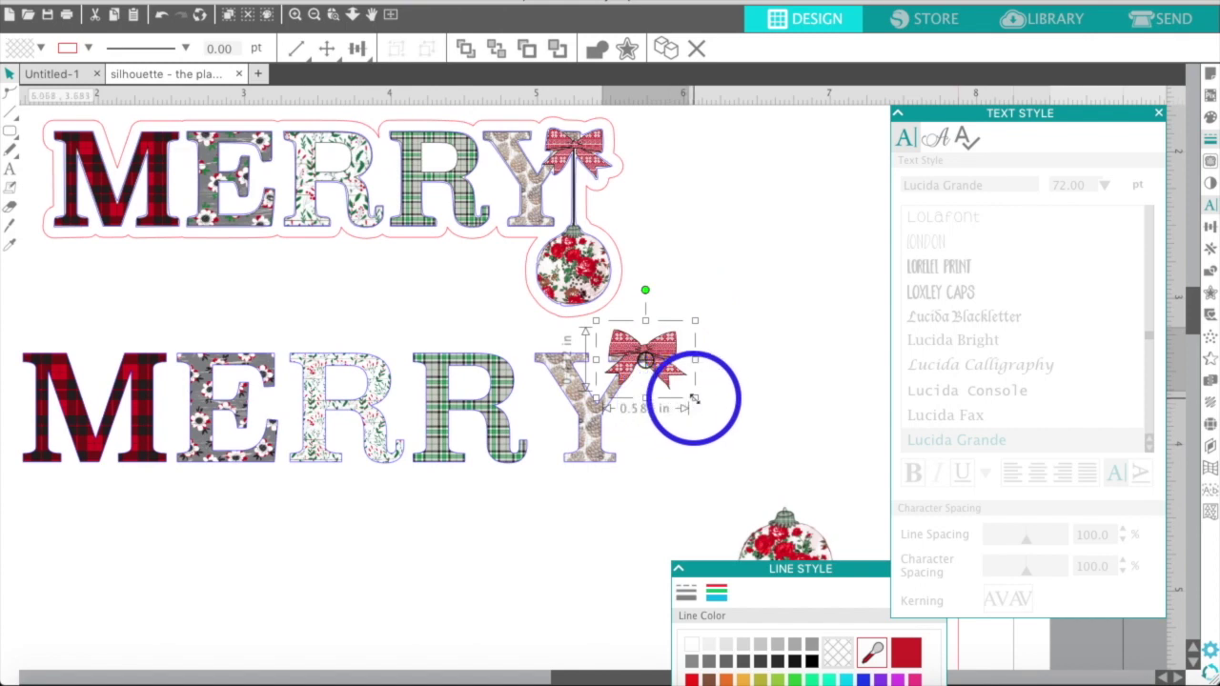
drag(694, 399, 656, 376)
click(659, 352)
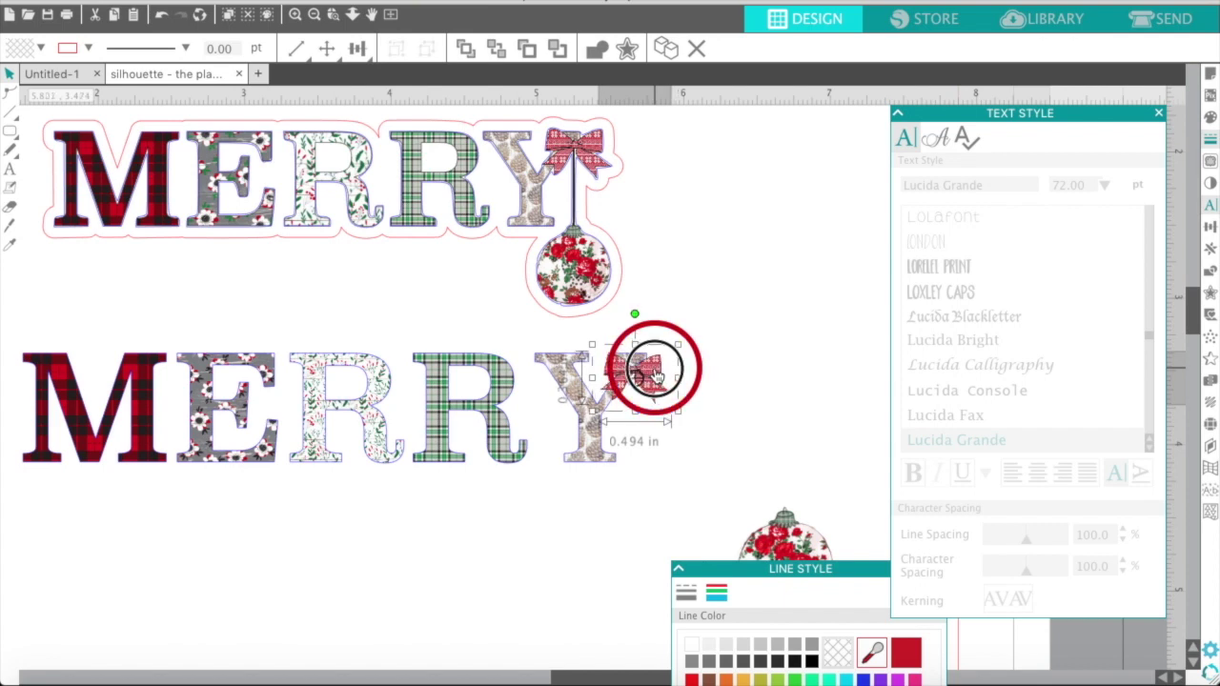
drag(656, 378, 660, 381)
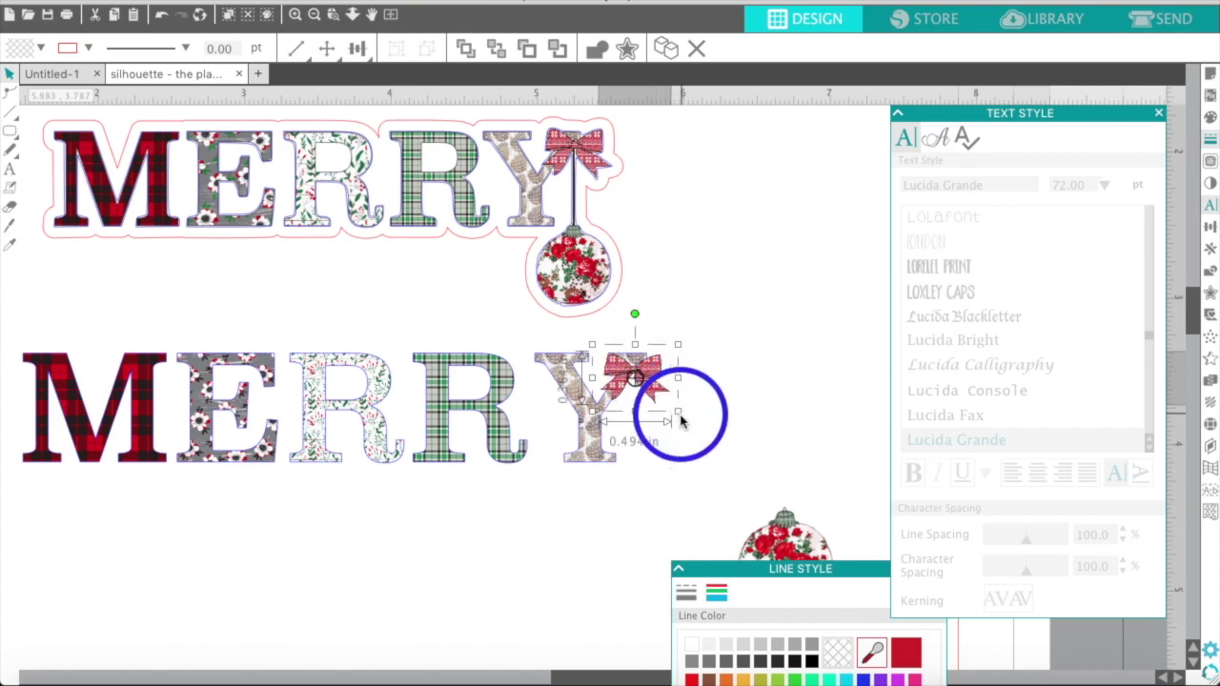
- Draw a vertical straight line about 0.95 in long from the bow's centre down beside the Y of the lower MERRY
click(657, 485)
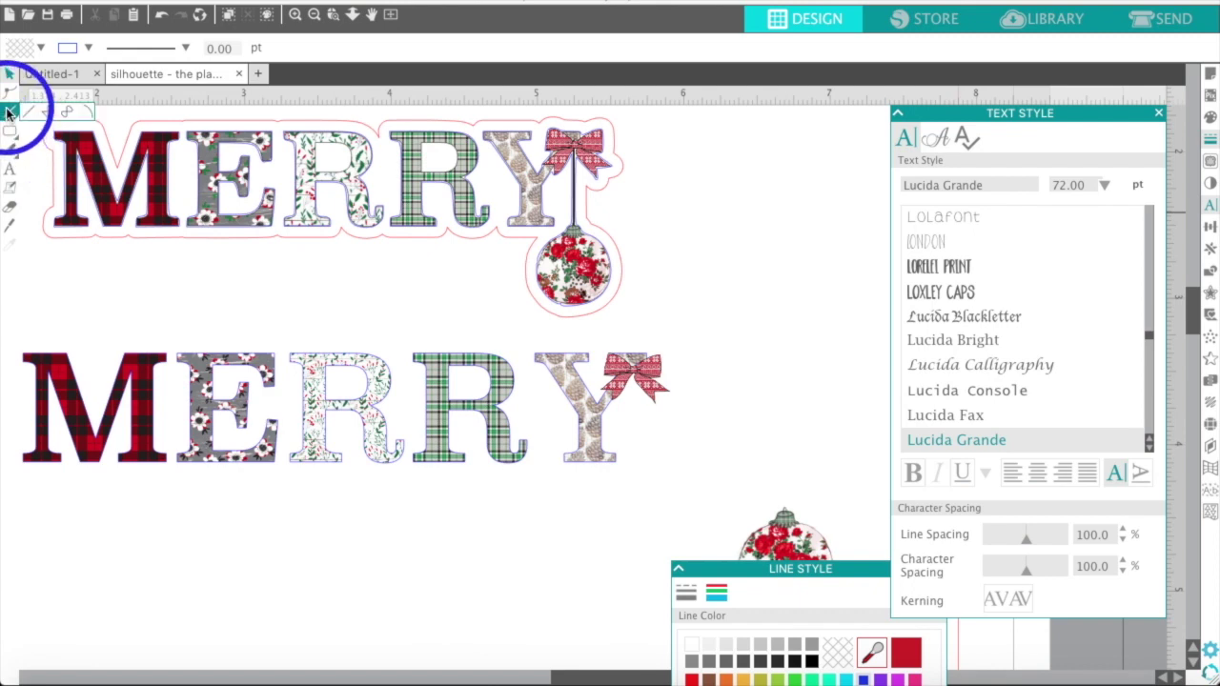
click(25, 111)
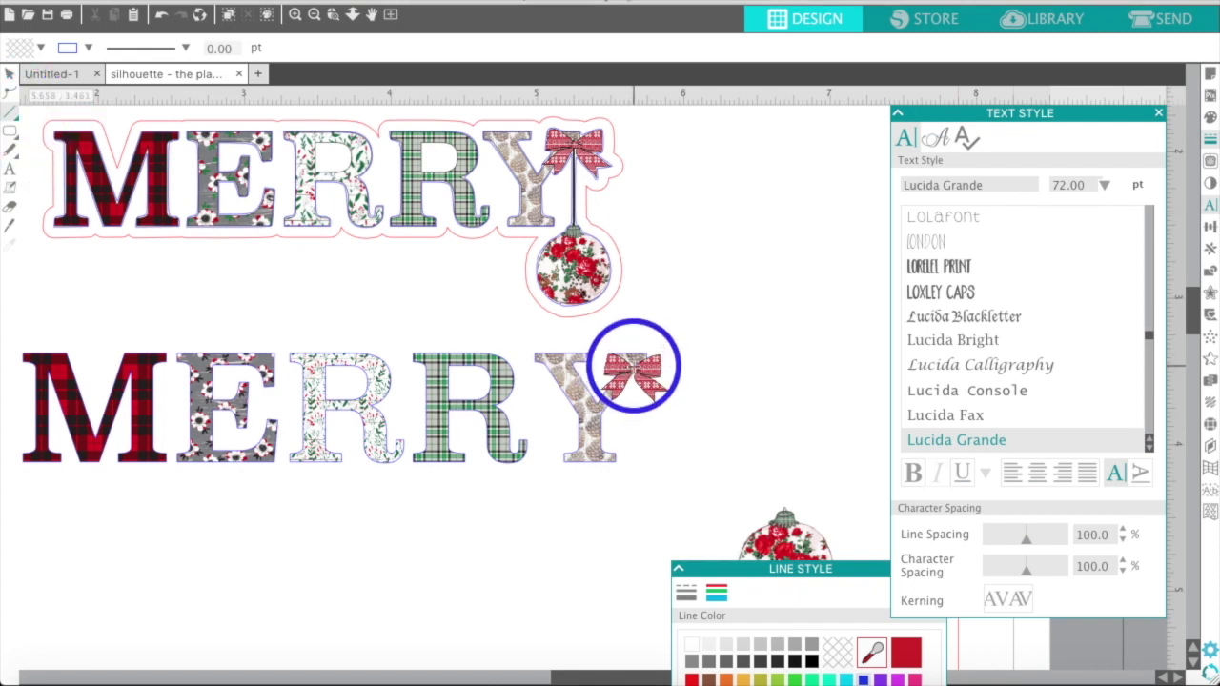
drag(634, 363, 632, 495)
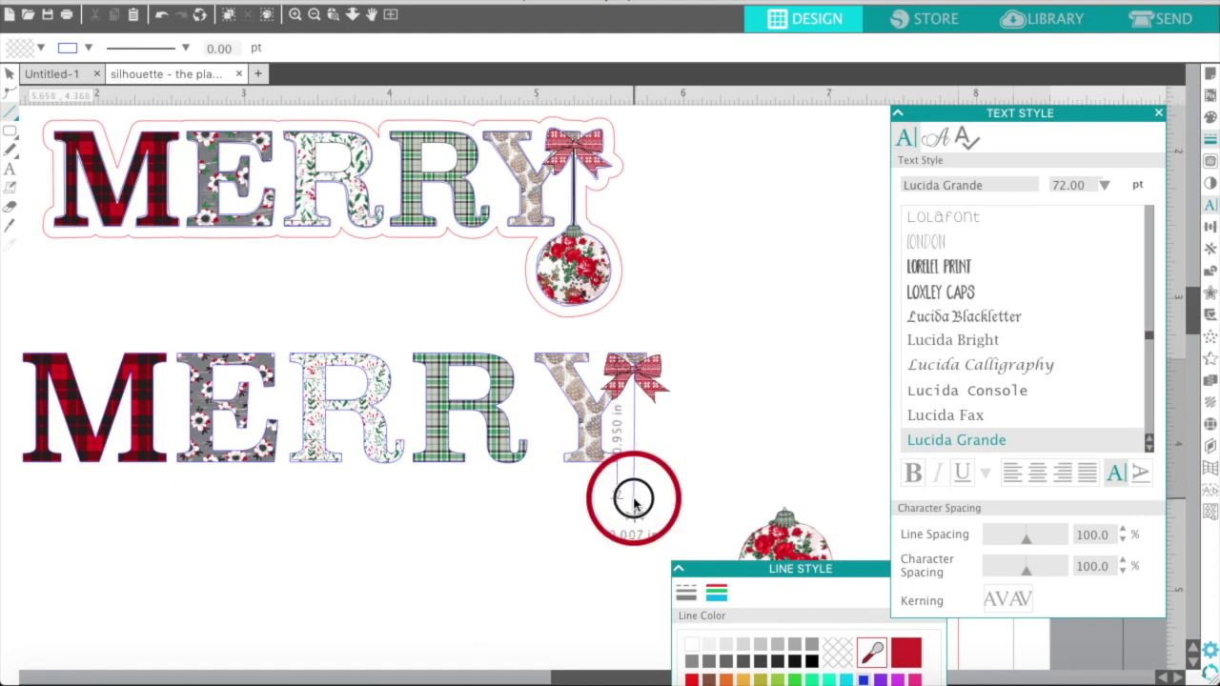
drag(634, 499, 632, 496)
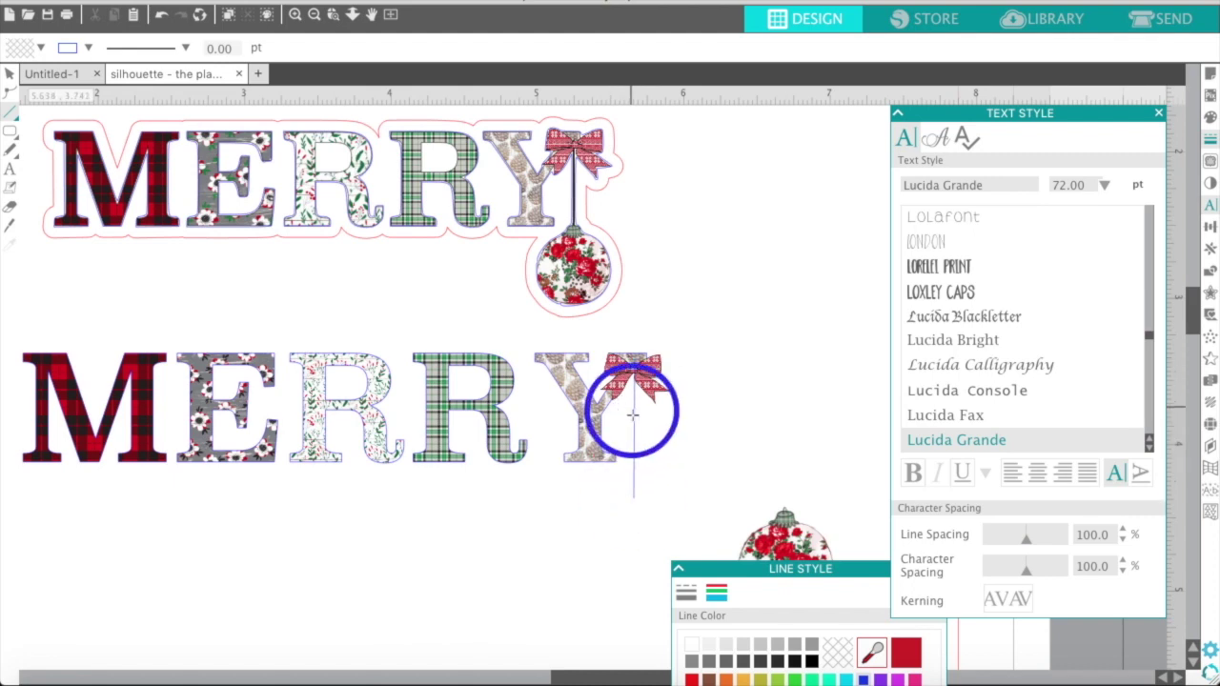
click(7, 76)
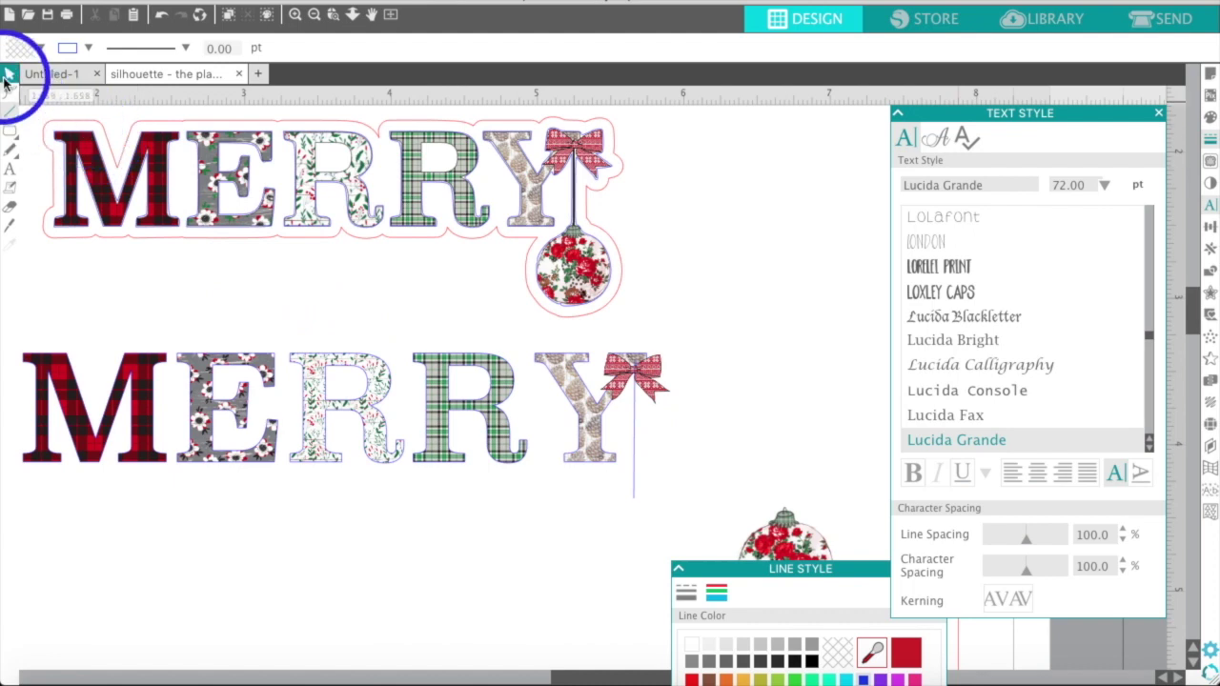
- Change the colour of the vertical line under the bow to black
click(635, 419)
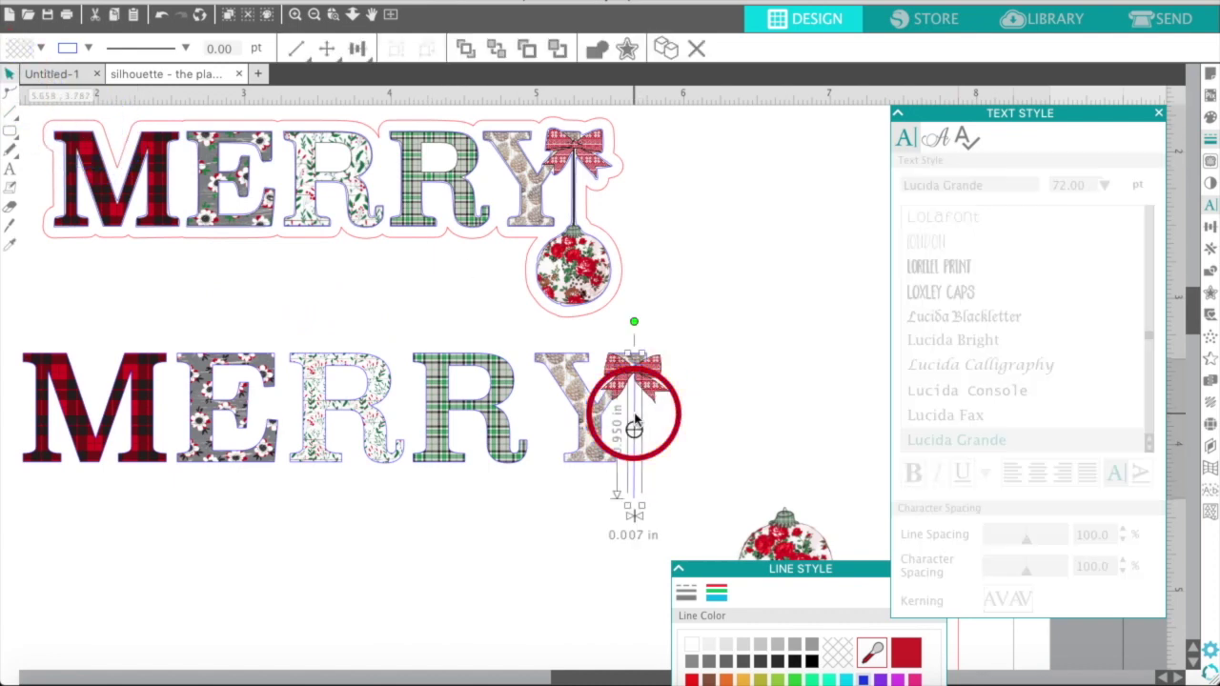
click(296, 14)
click(296, 15)
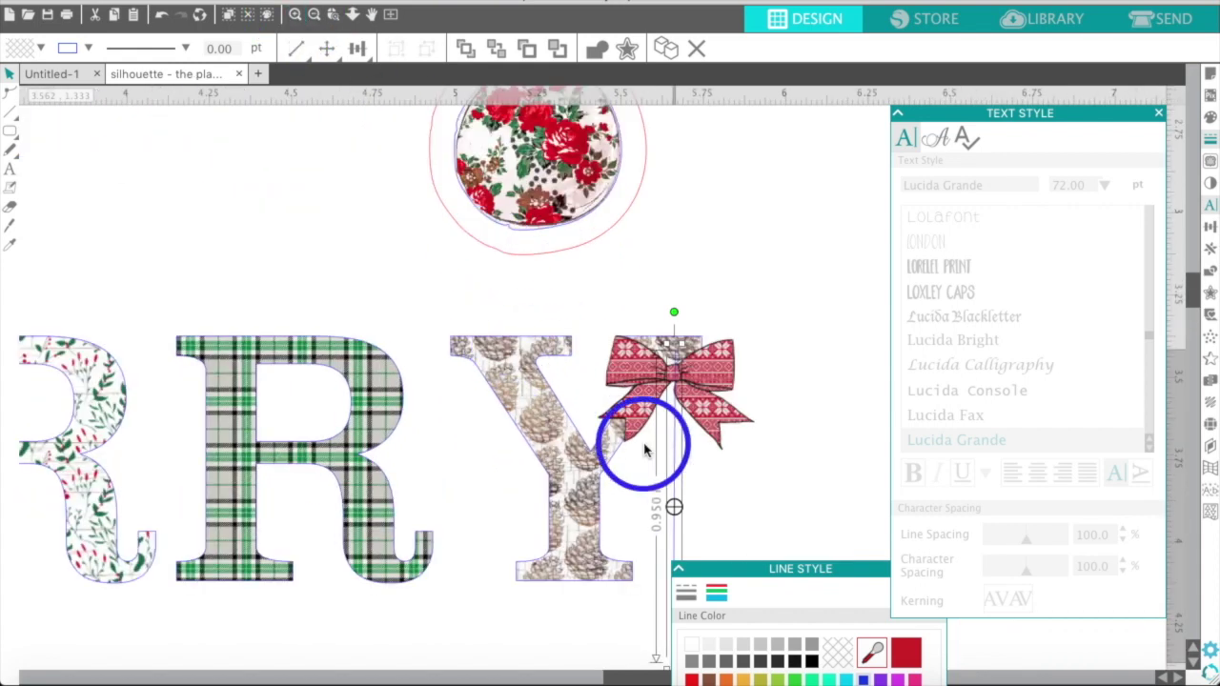
scroll(646, 451, down, 3)
scroll(646, 451, down, 1)
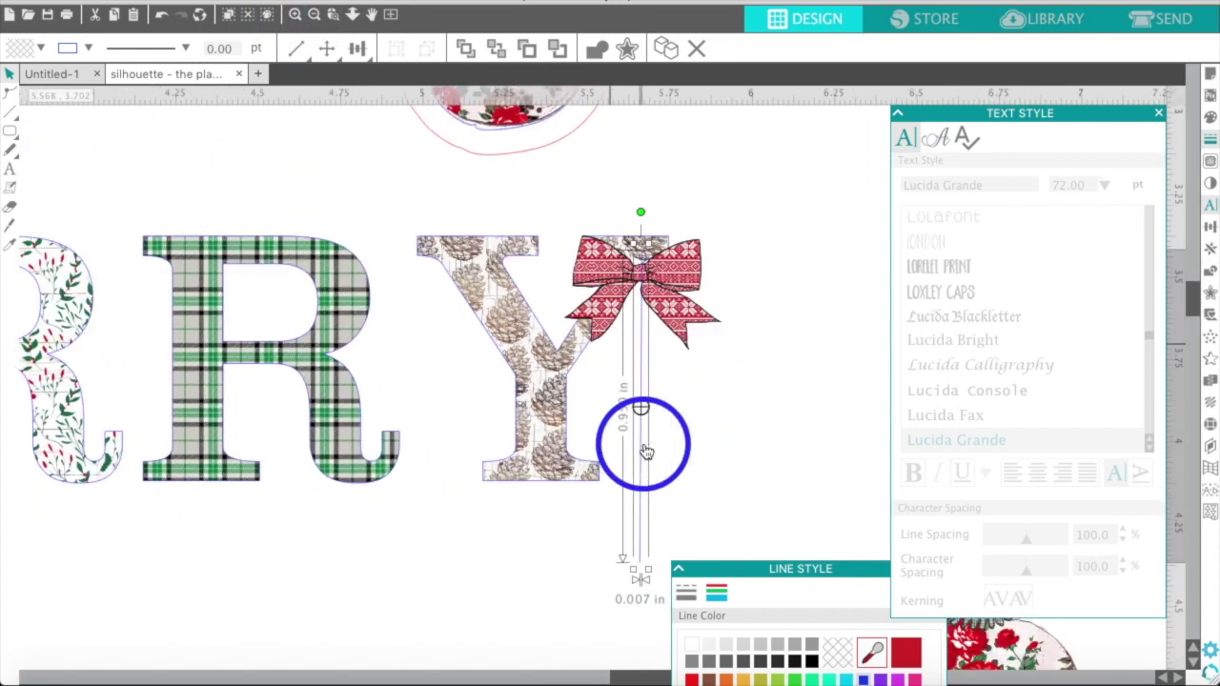
click(811, 667)
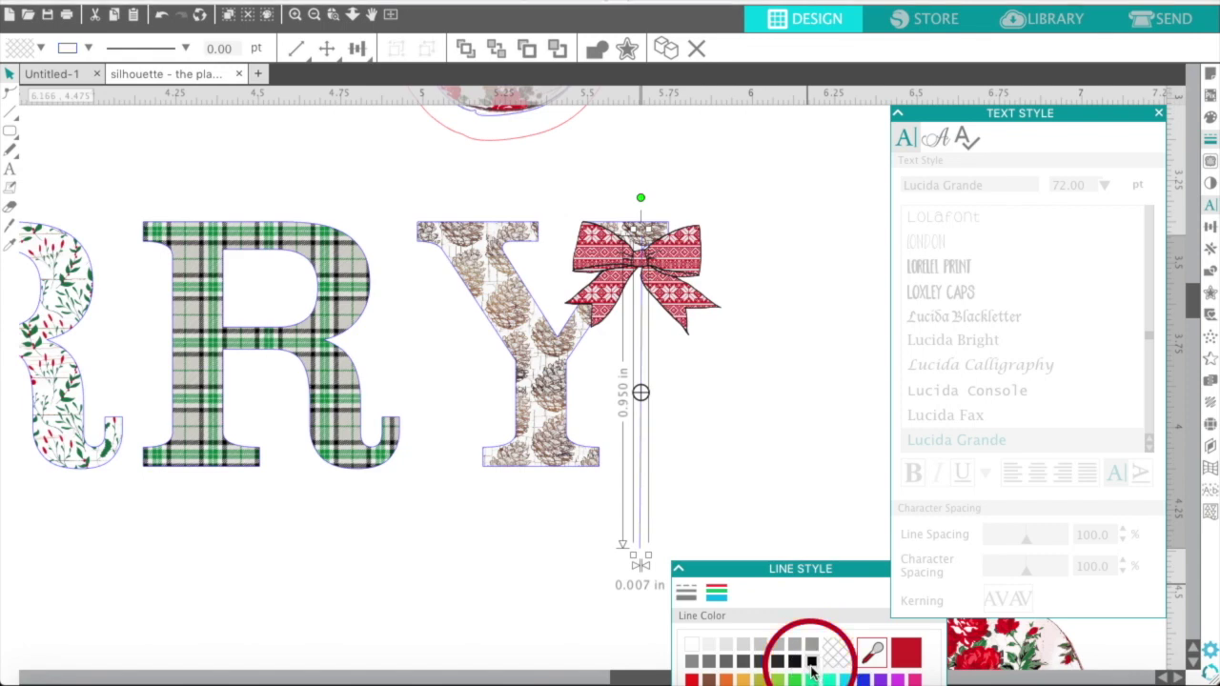
- Set the thickness of the black hanging line to 1.00 pt
drag(782, 572, 839, 276)
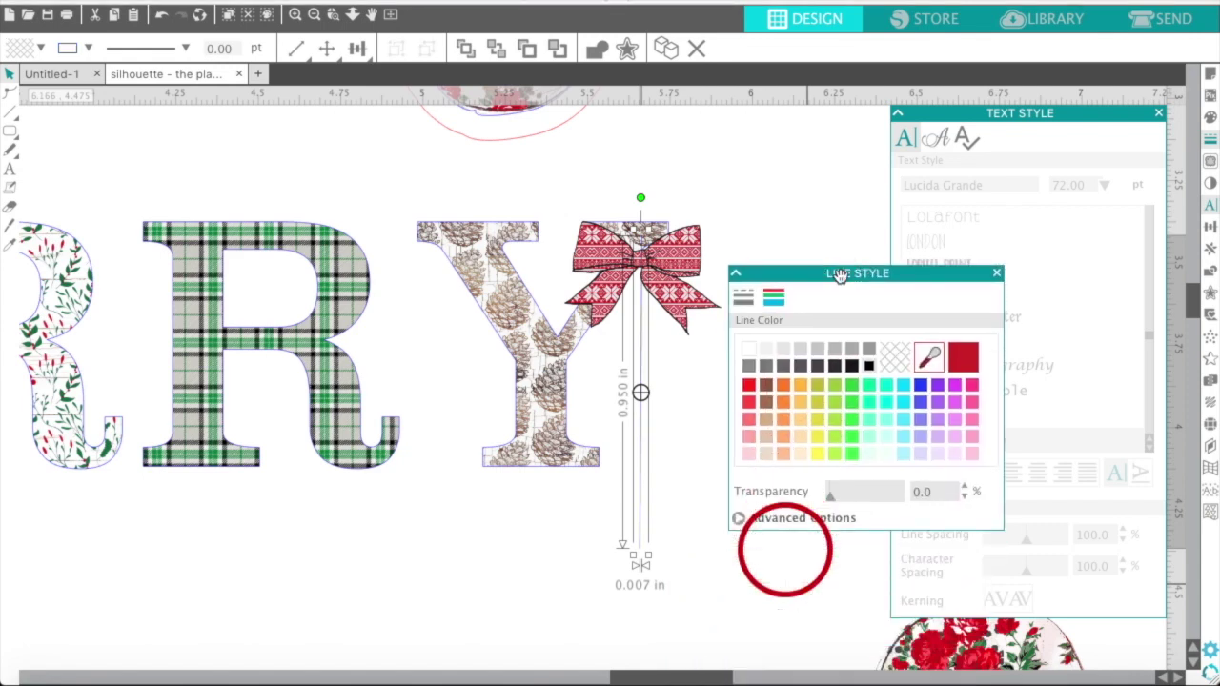
click(744, 301)
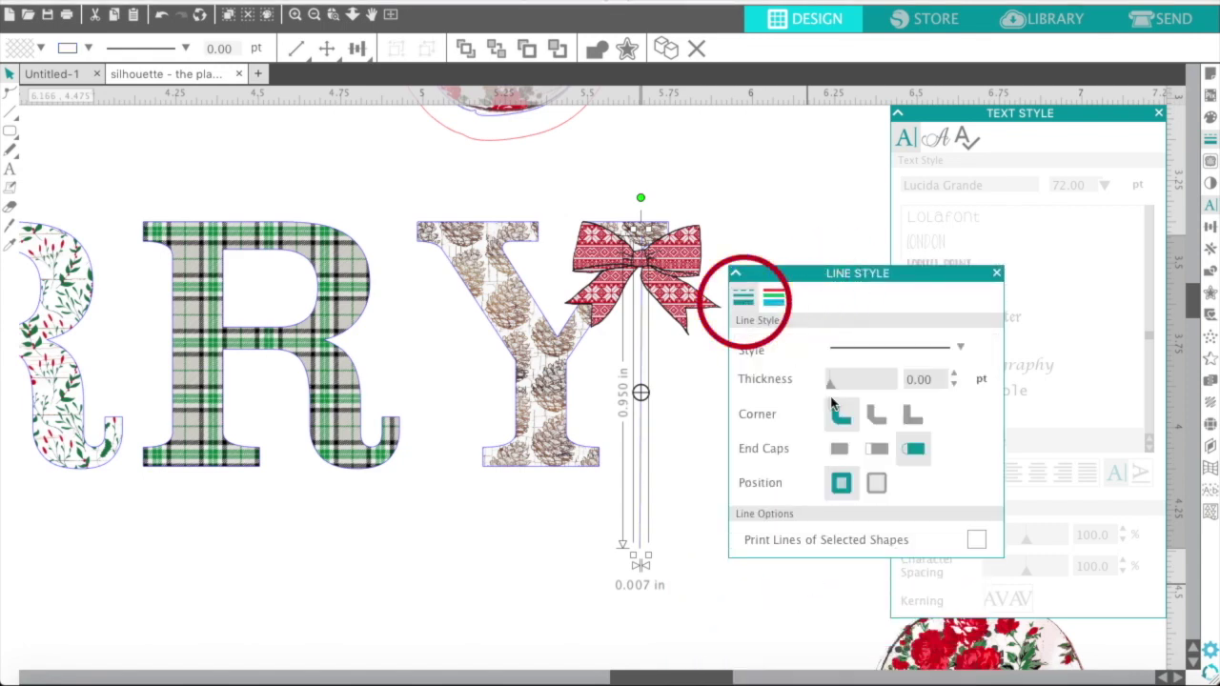
click(937, 381)
click(827, 349)
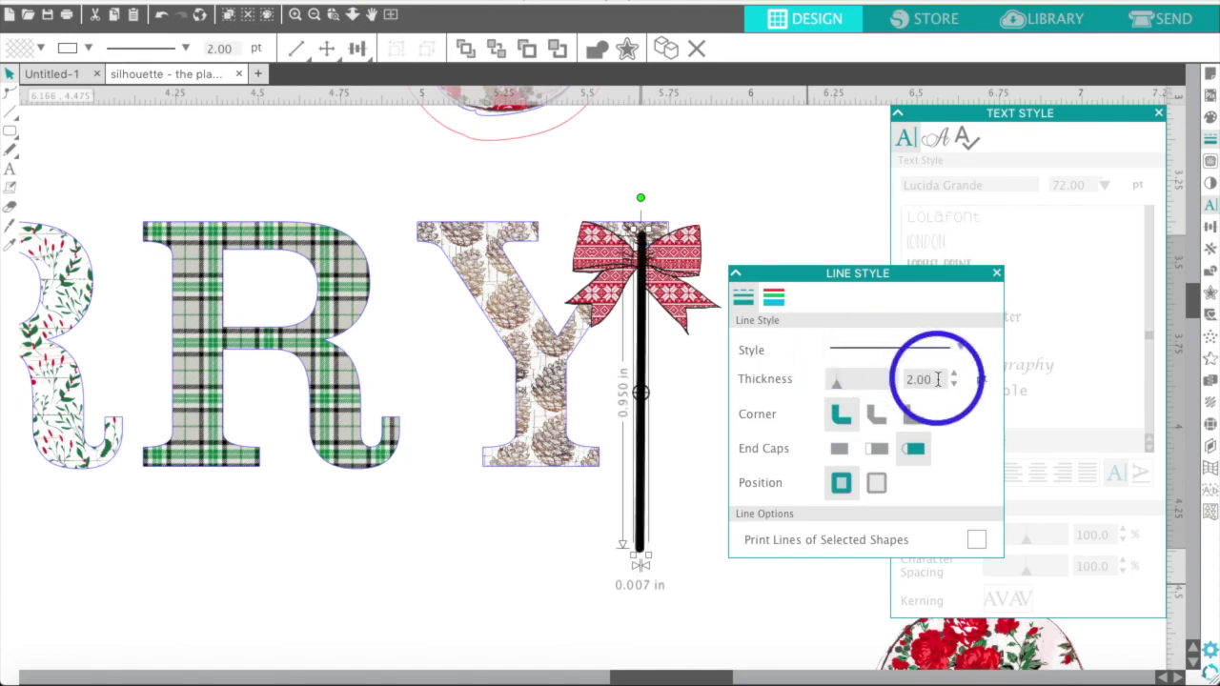
drag(937, 379, 840, 379)
click(839, 380)
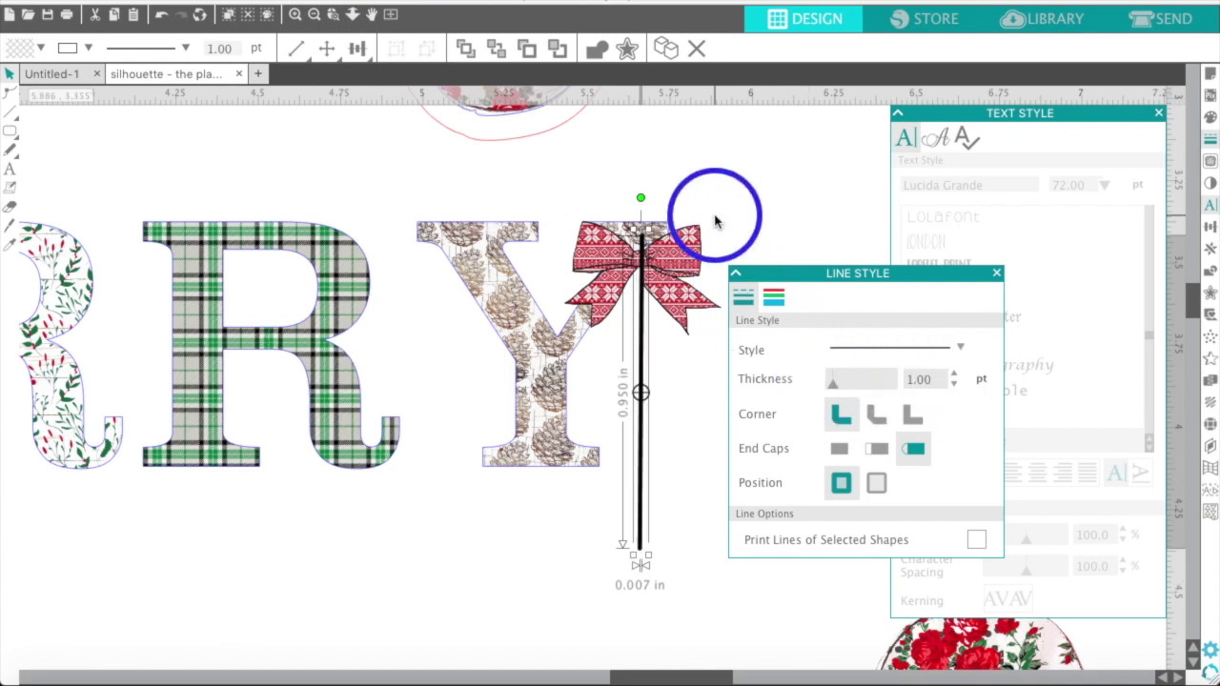
- Send the black hanging line to the back, behind the bow and the Y
scroll(715, 215, up, 3)
scroll(715, 221, up, 2)
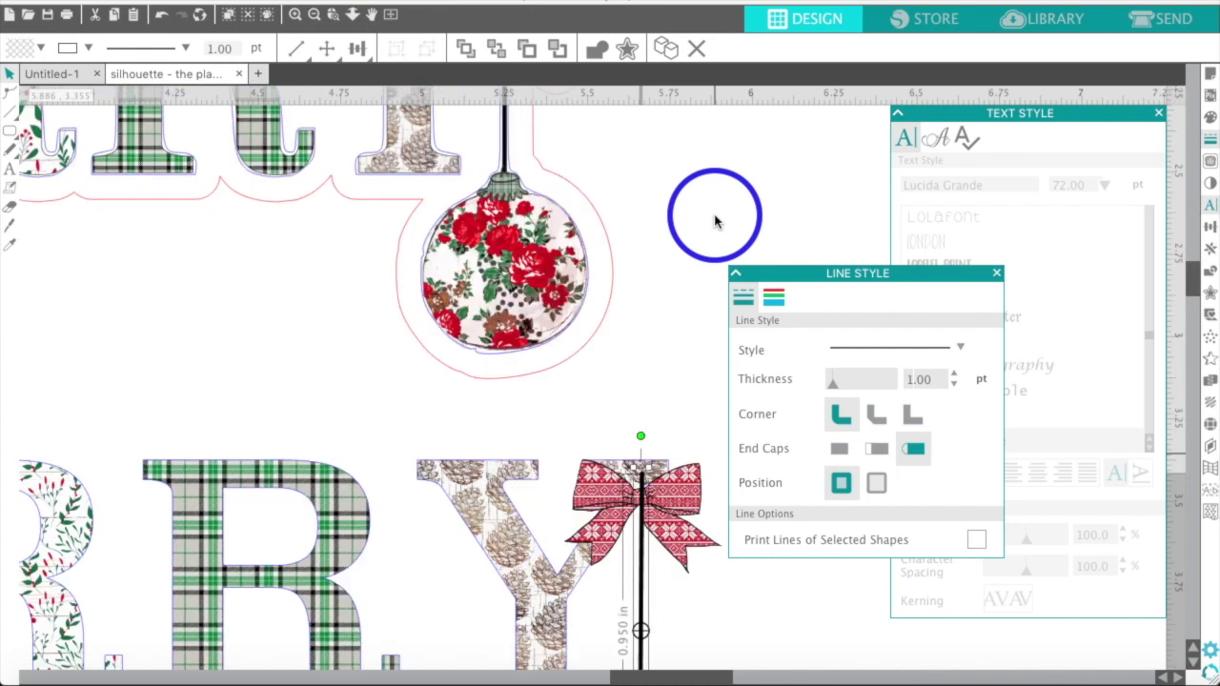
scroll(715, 217, down, 5)
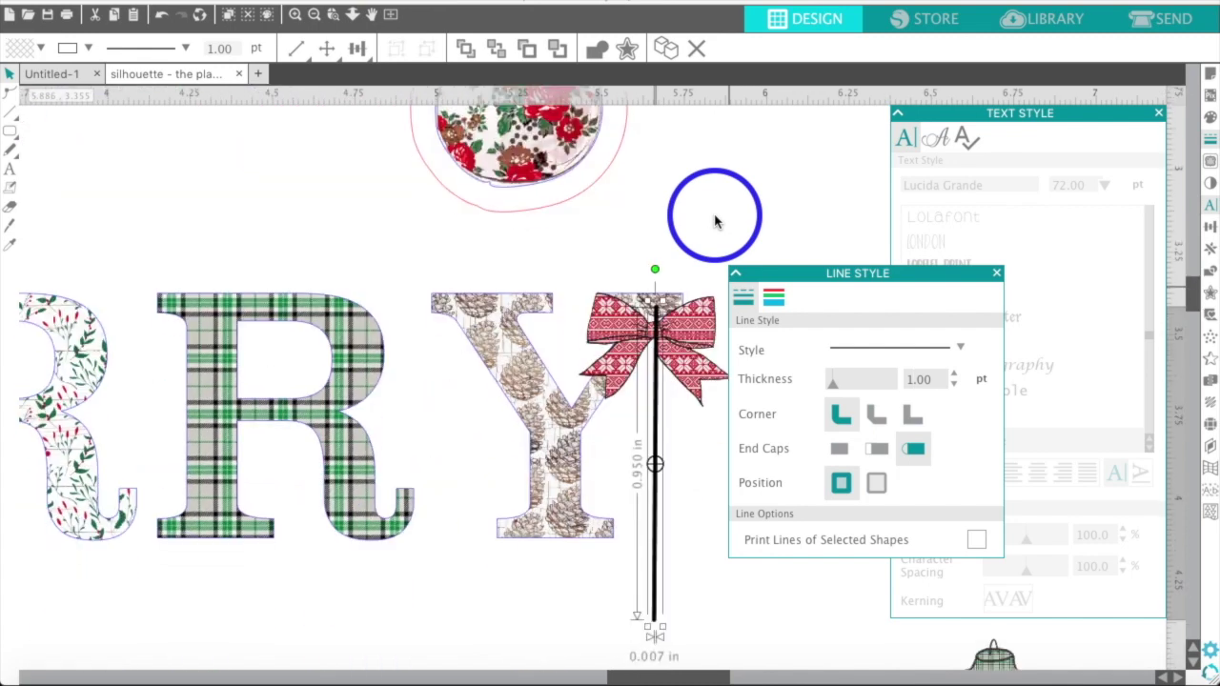
right_click(660, 373)
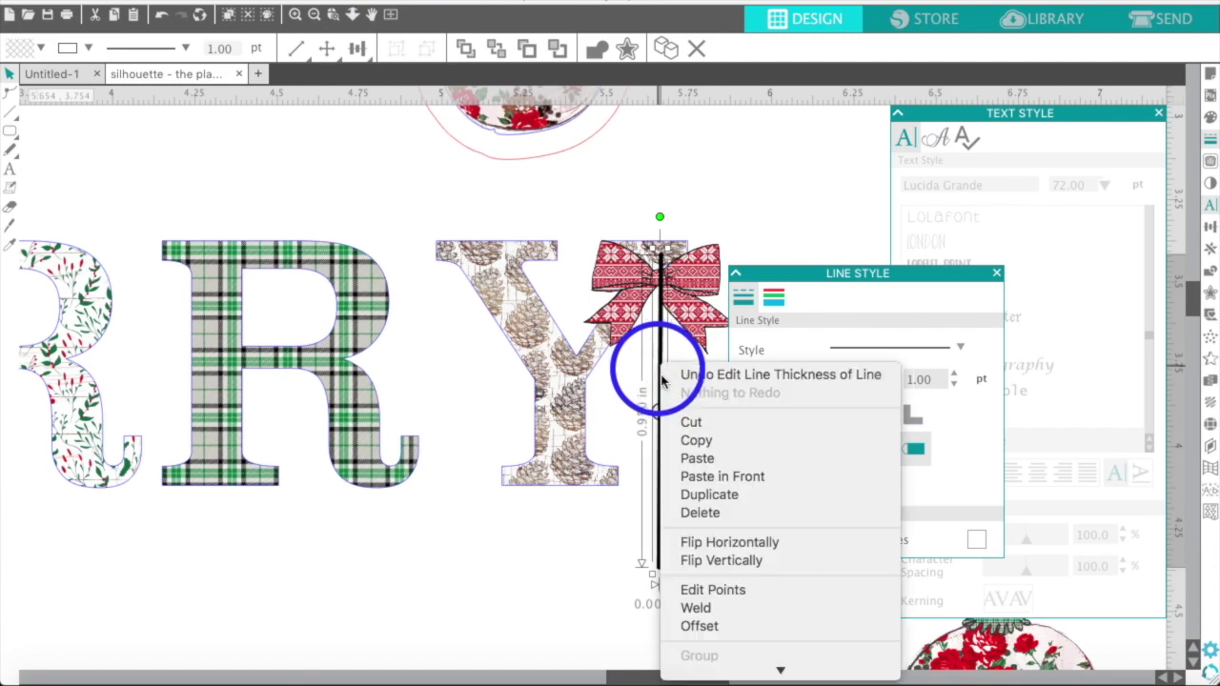
click(721, 576)
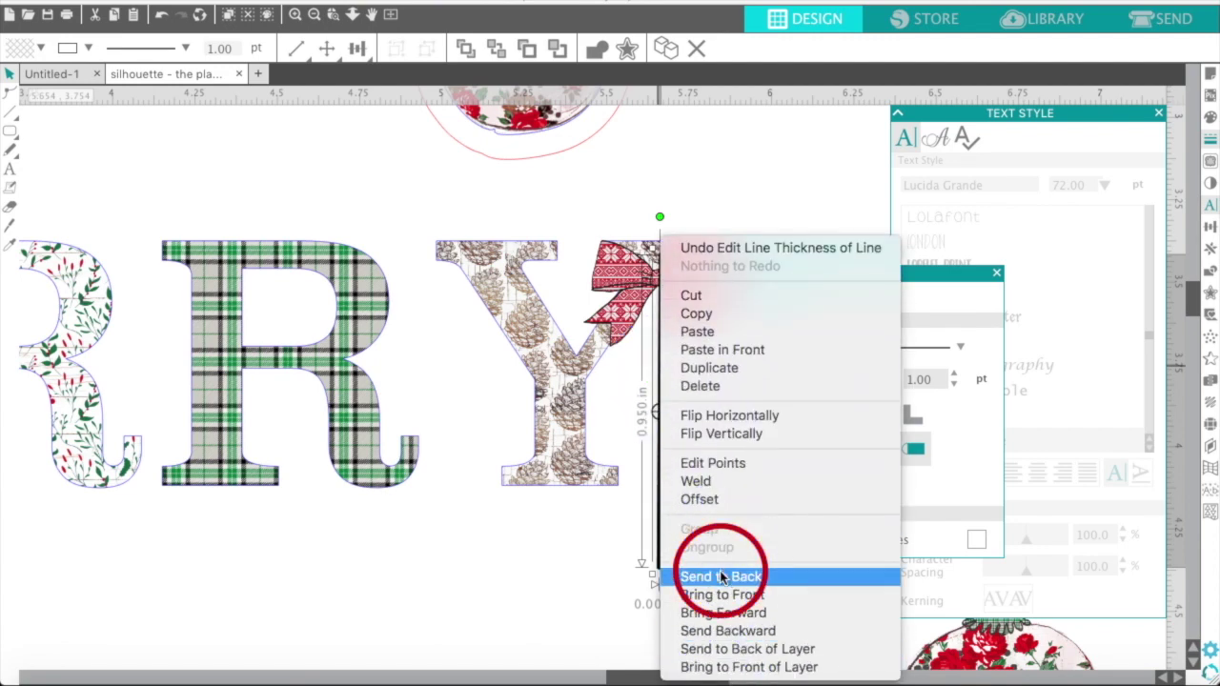
- Clear the panels away from the canvas and move the floral ornament onto the lower end of the hanging line
drag(892, 263, 1199, 109)
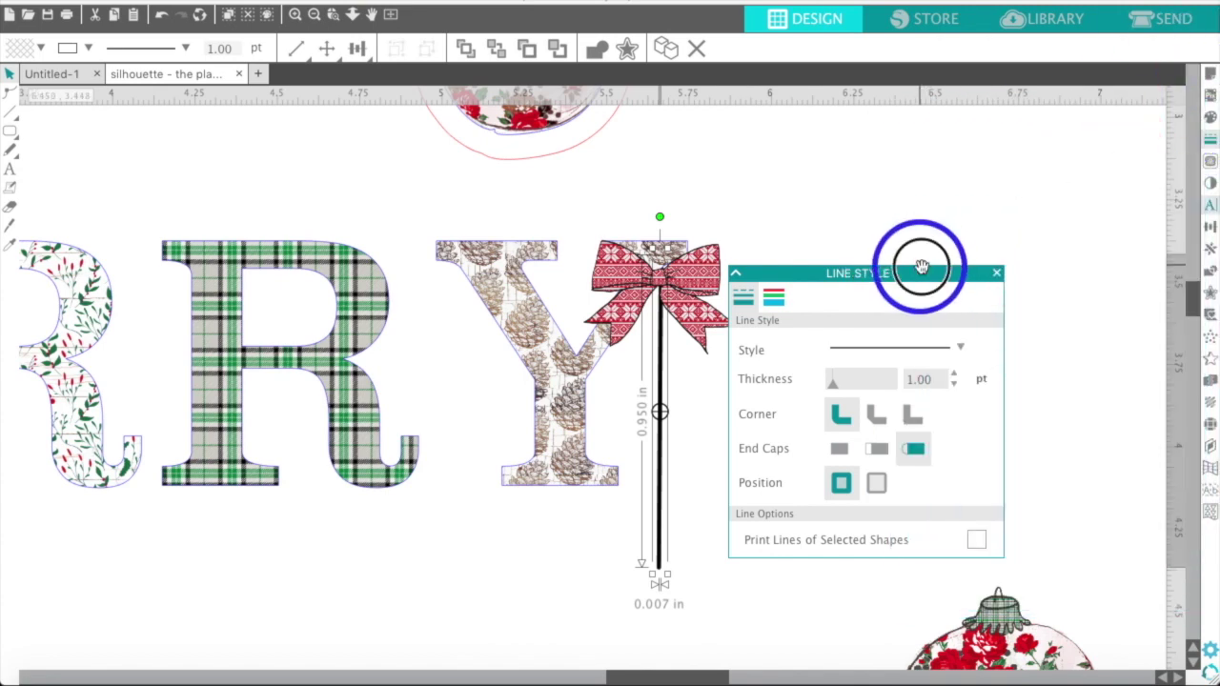
drag(923, 273, 1095, 278)
drag(998, 596, 664, 567)
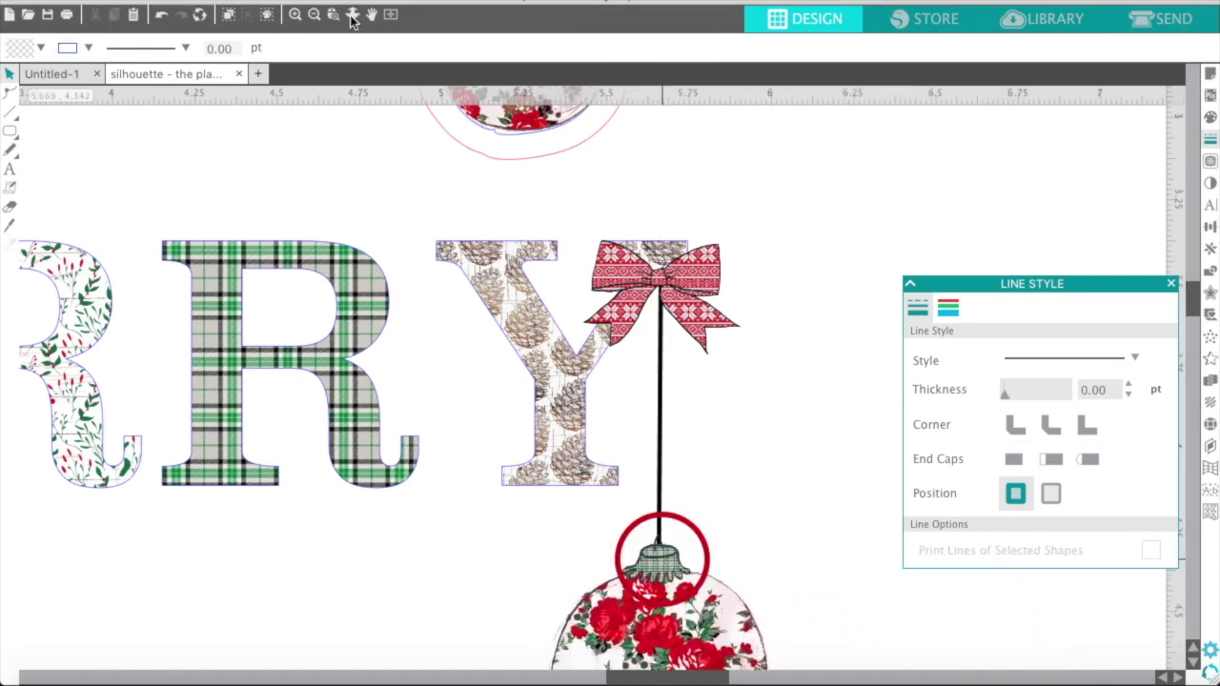
- Resize the hanging ornament proportionally to about 0.68 in wide and 0.78 in high
click(313, 15)
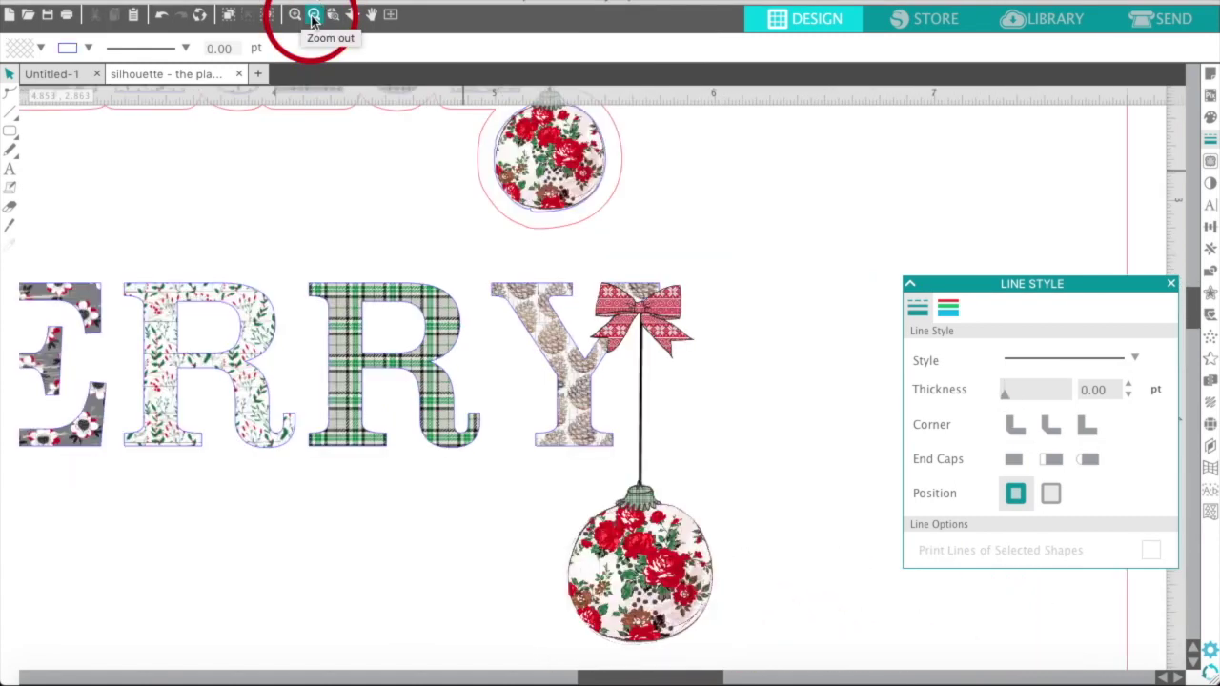
click(314, 15)
click(314, 15)
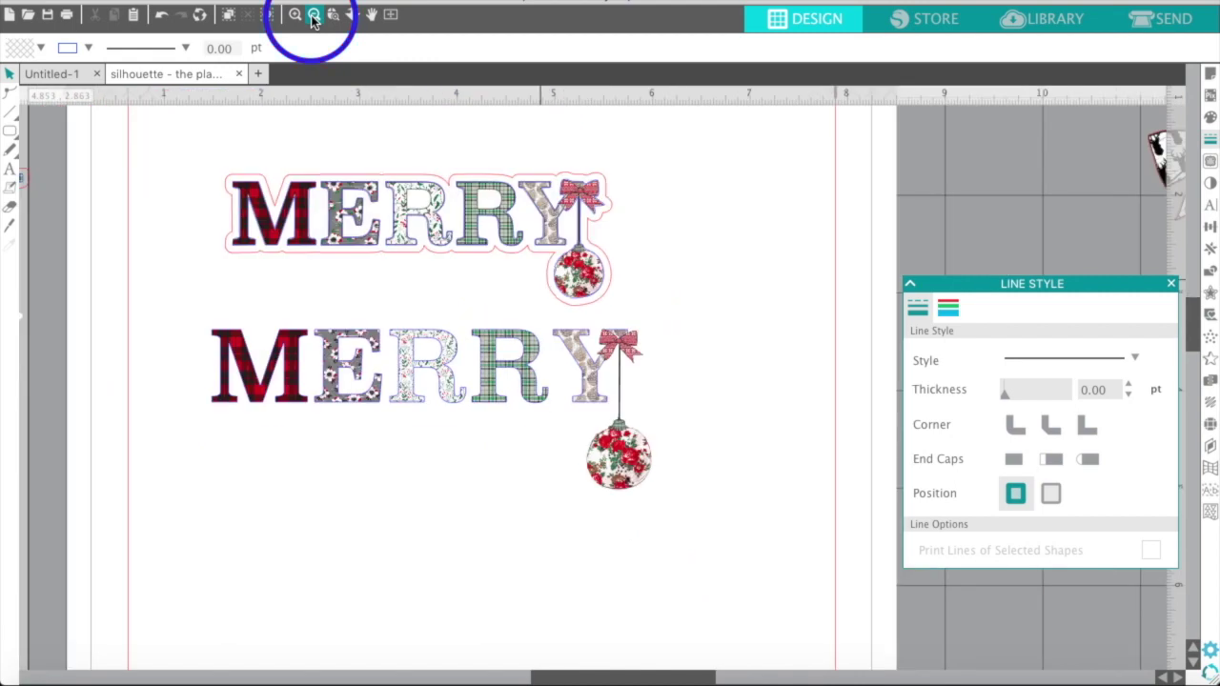
click(617, 482)
click(659, 510)
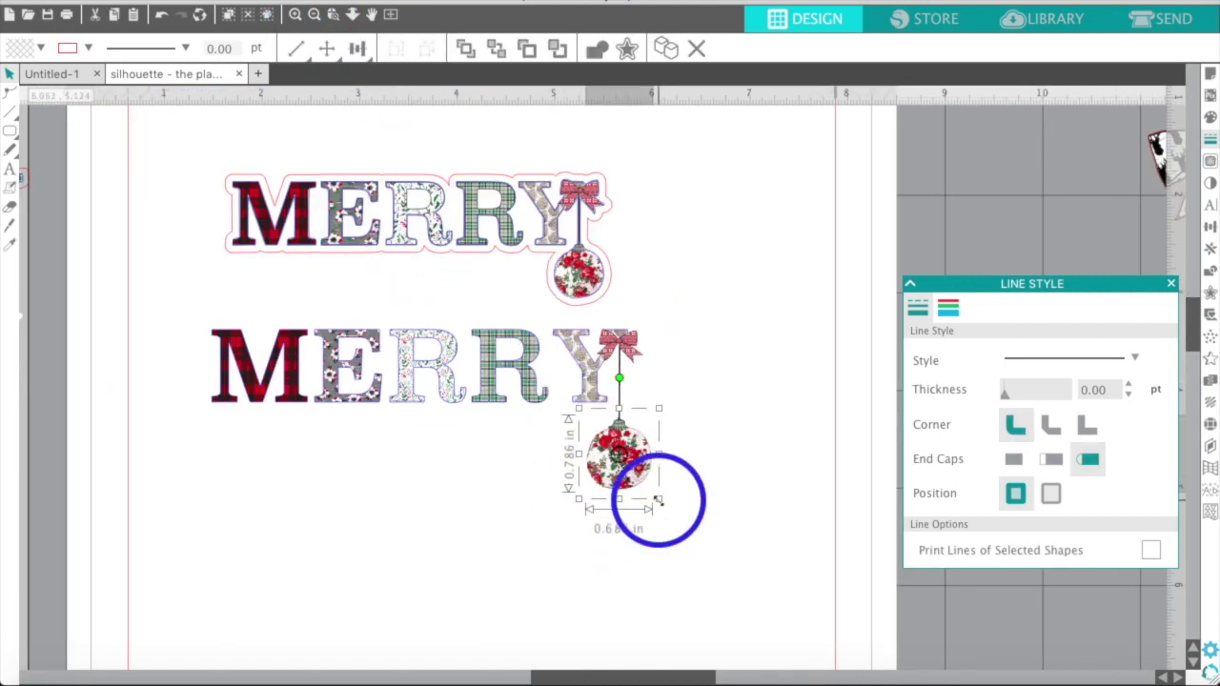
drag(658, 497, 654, 490)
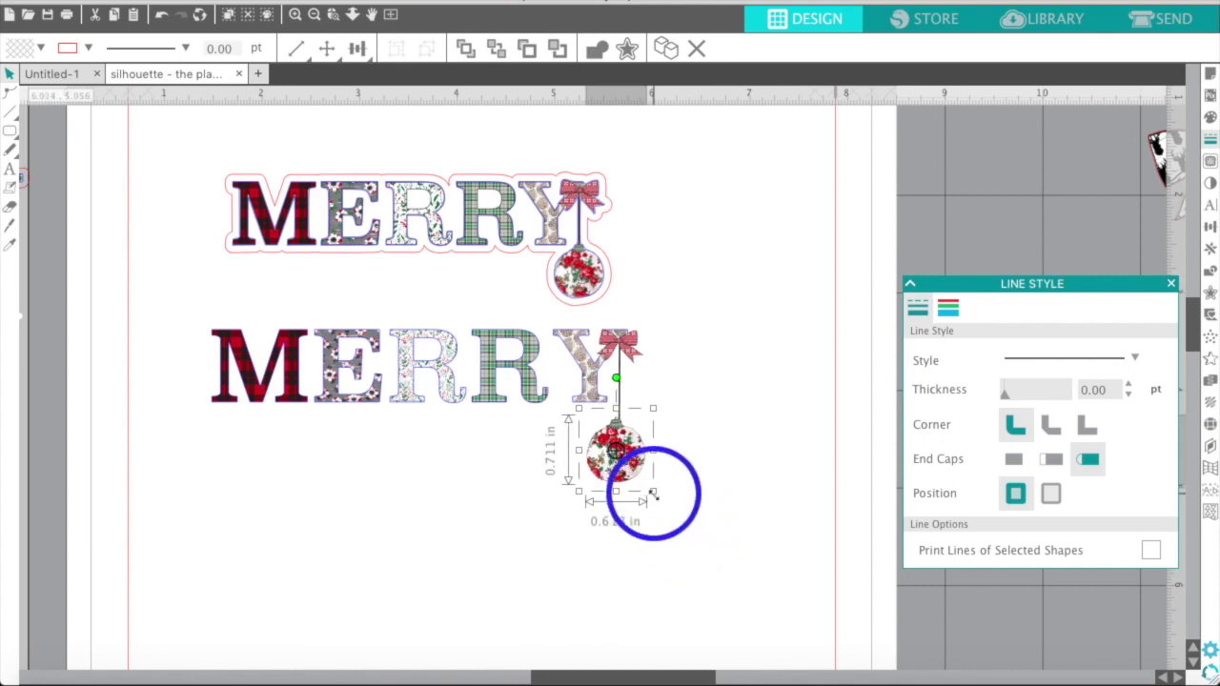
drag(654, 493, 659, 510)
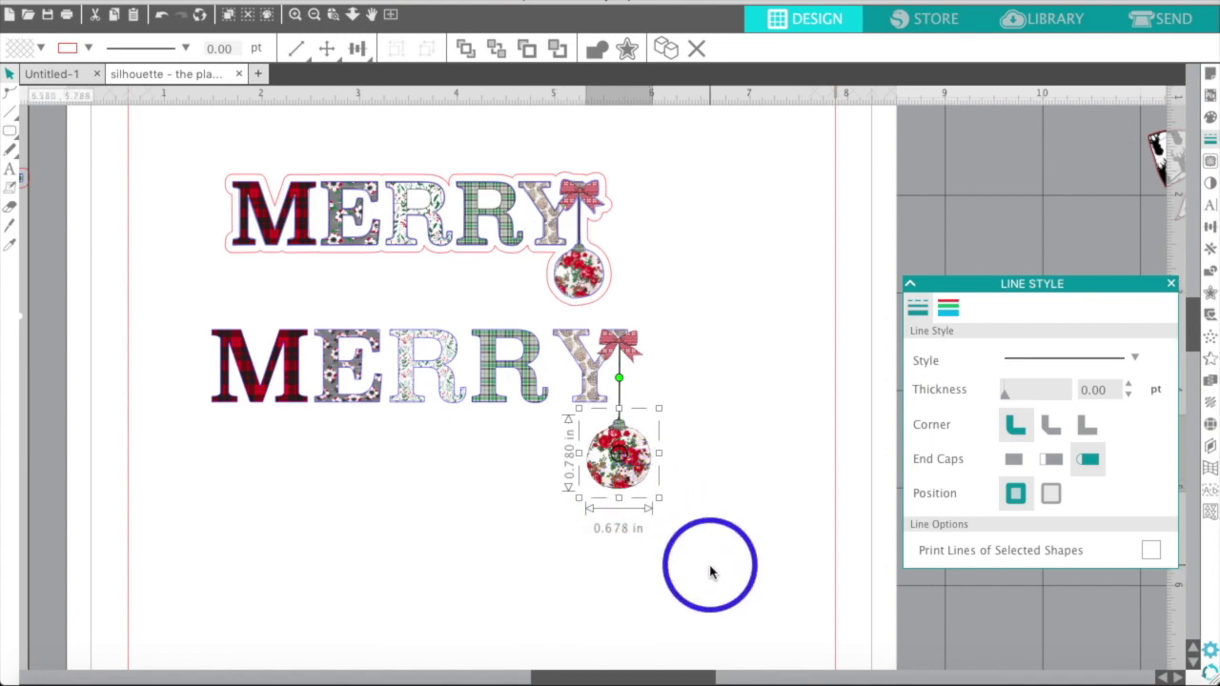
- Group the lower MERRY lettering, bow, hanging line and ornament into one object
drag(709, 572, 246, 348)
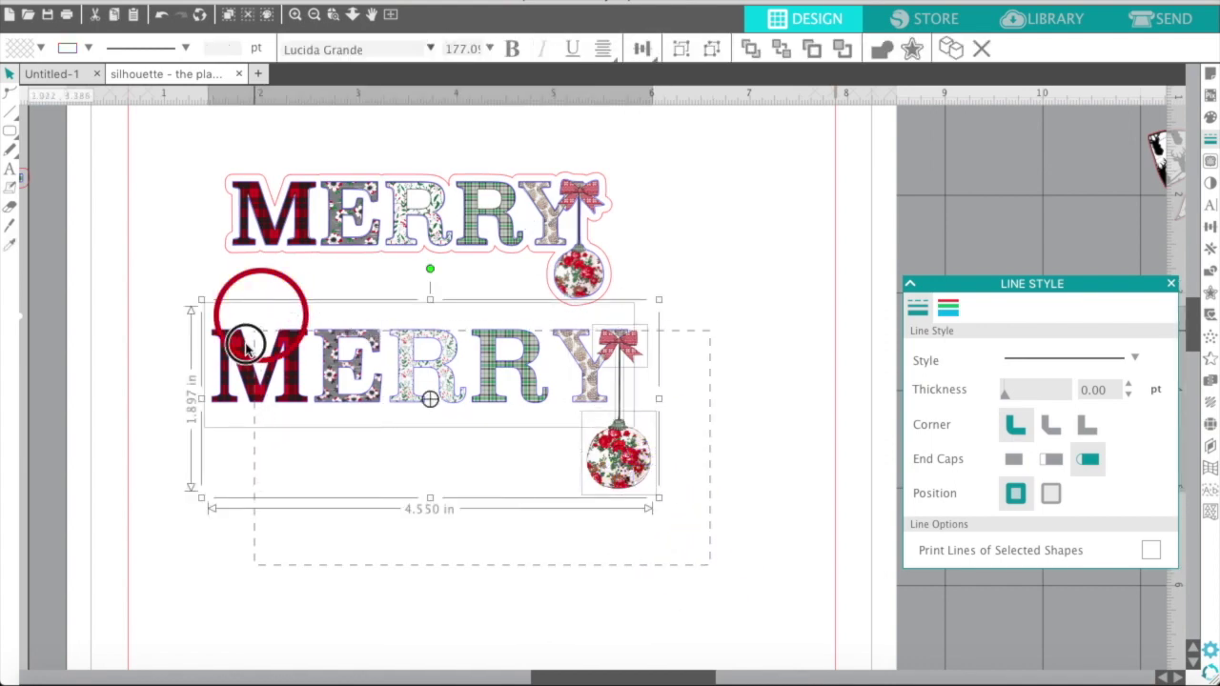
right_click(245, 350)
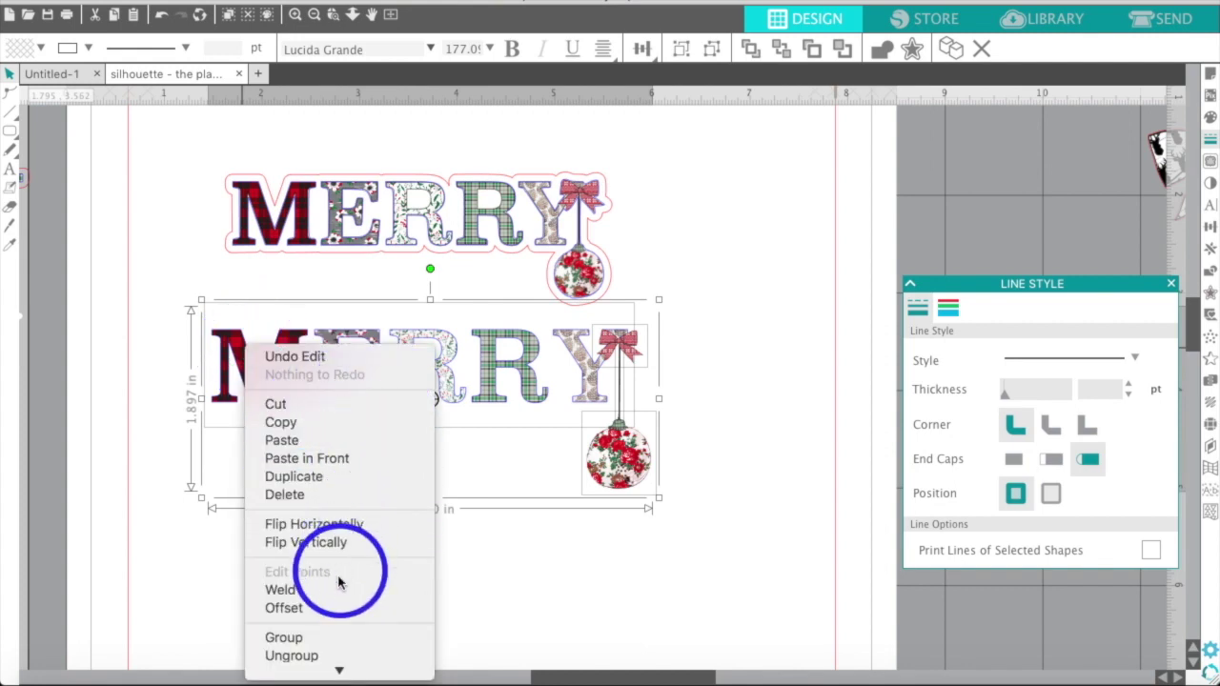
click(329, 636)
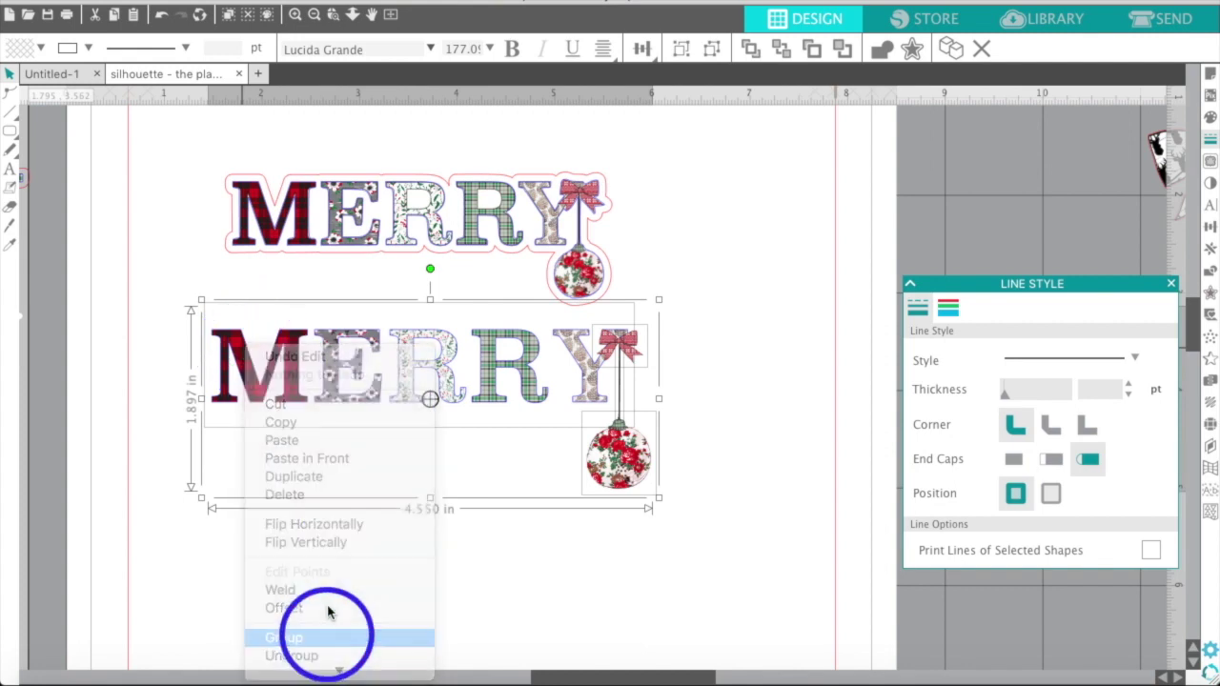
- Move the finished MERRY sample off the page beside the other designs, leaving only the new MERRY on the page
click(237, 256)
drag(256, 224, 19, 258)
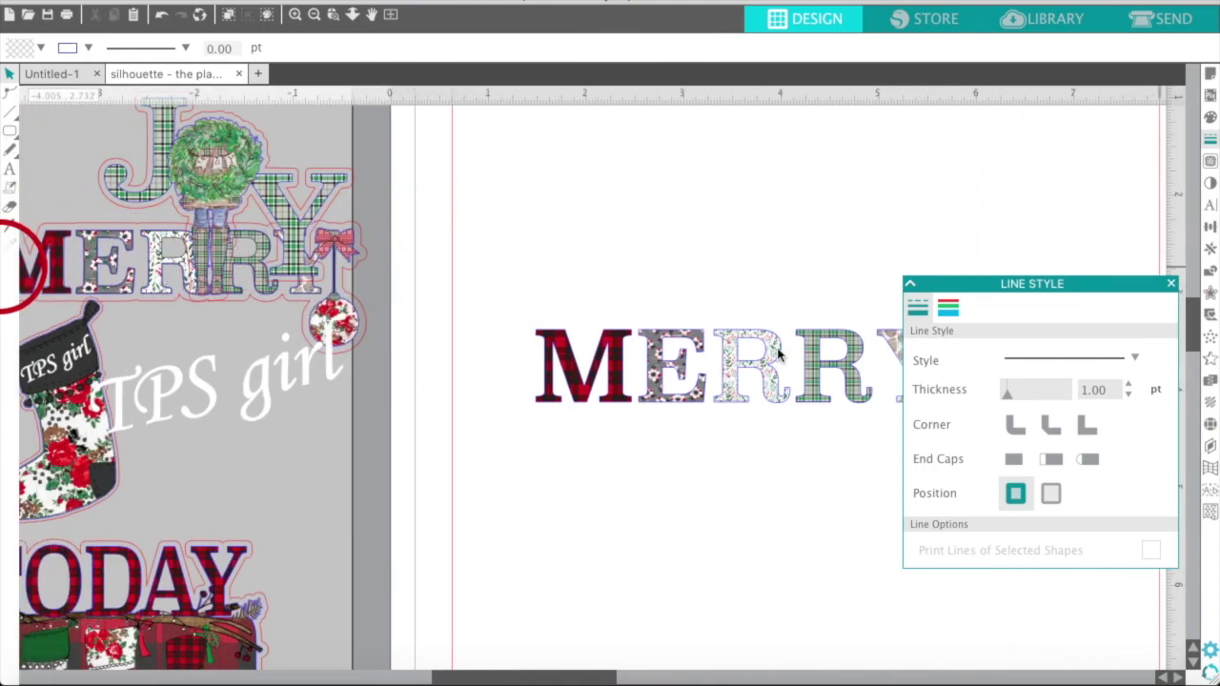
scroll(610, 343, right, 5)
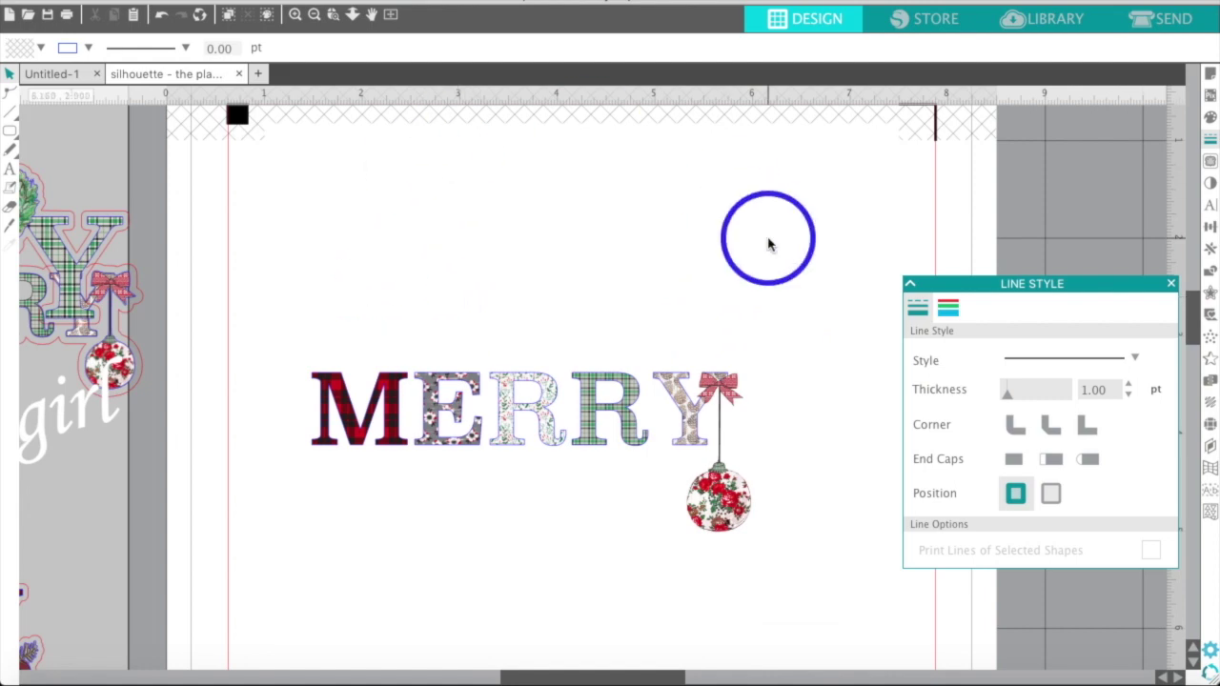
- Define a trace area around the whole new MERRY design, including its bow and ornament
click(1210, 163)
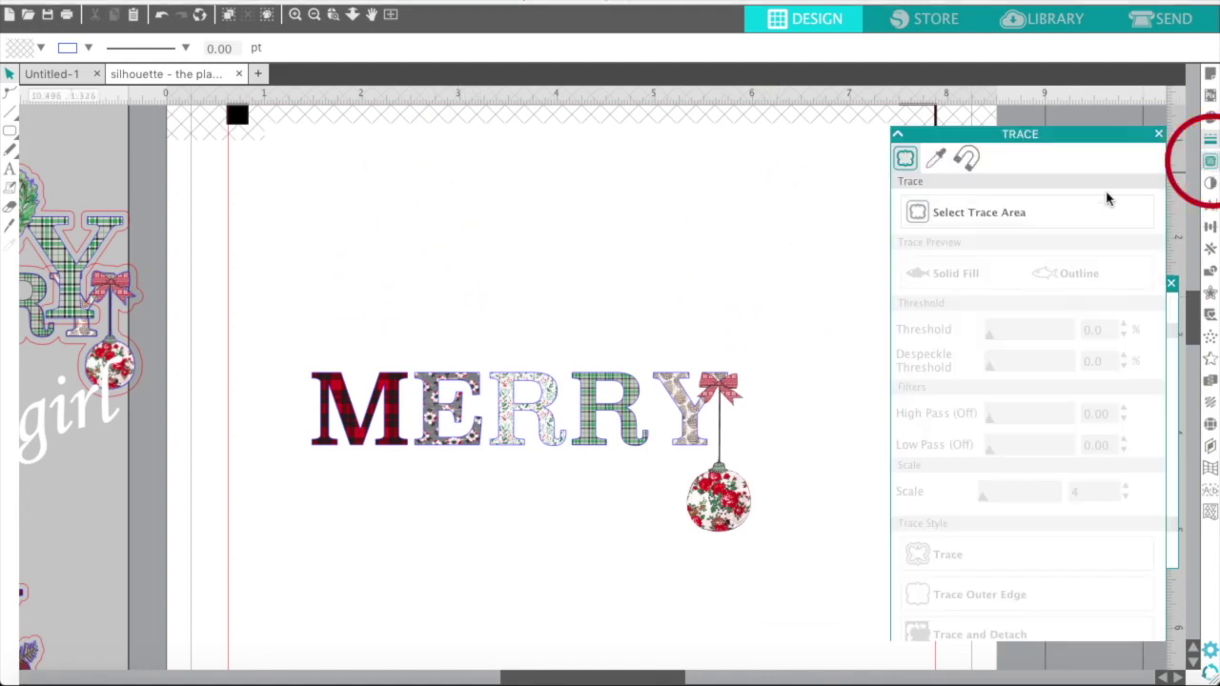
click(955, 190)
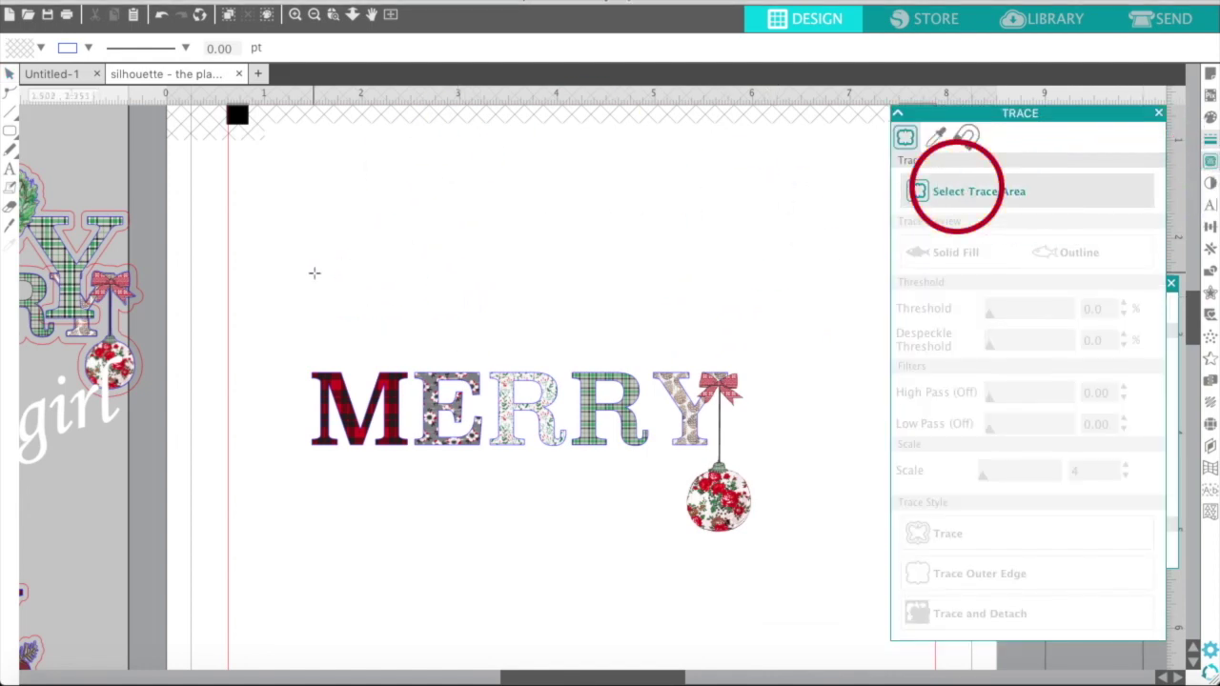
mouse_move(264, 295)
mouse_down()
mouse_move(751, 625)
mouse_move(797, 591)
mouse_up()
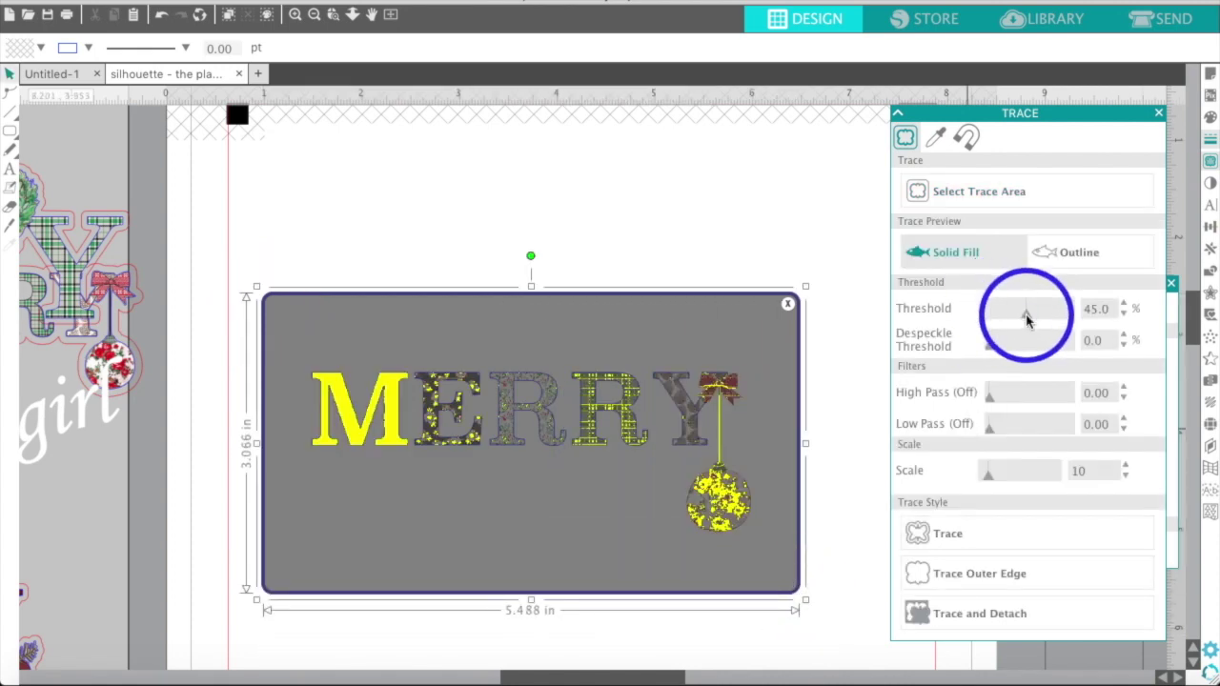
- Set the trace threshold to 100% and trace the outer edge of the MERRY design, closing the trace settings
click(1025, 314)
drag(1114, 310, 1139, 303)
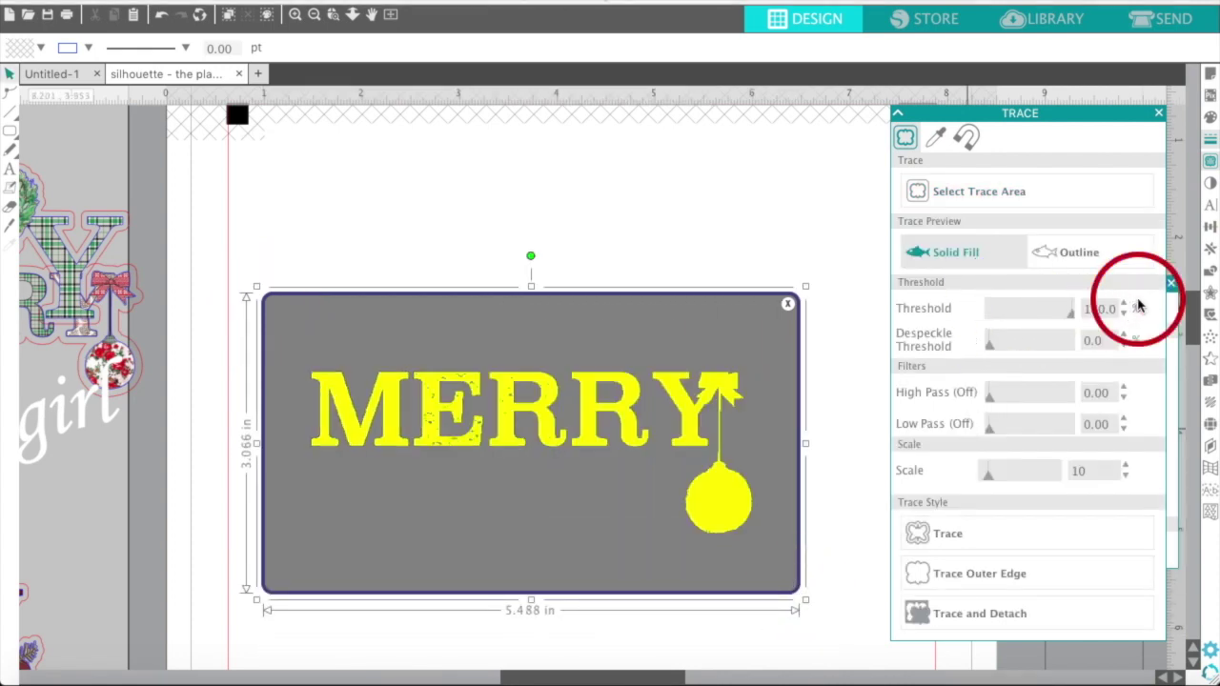
click(929, 574)
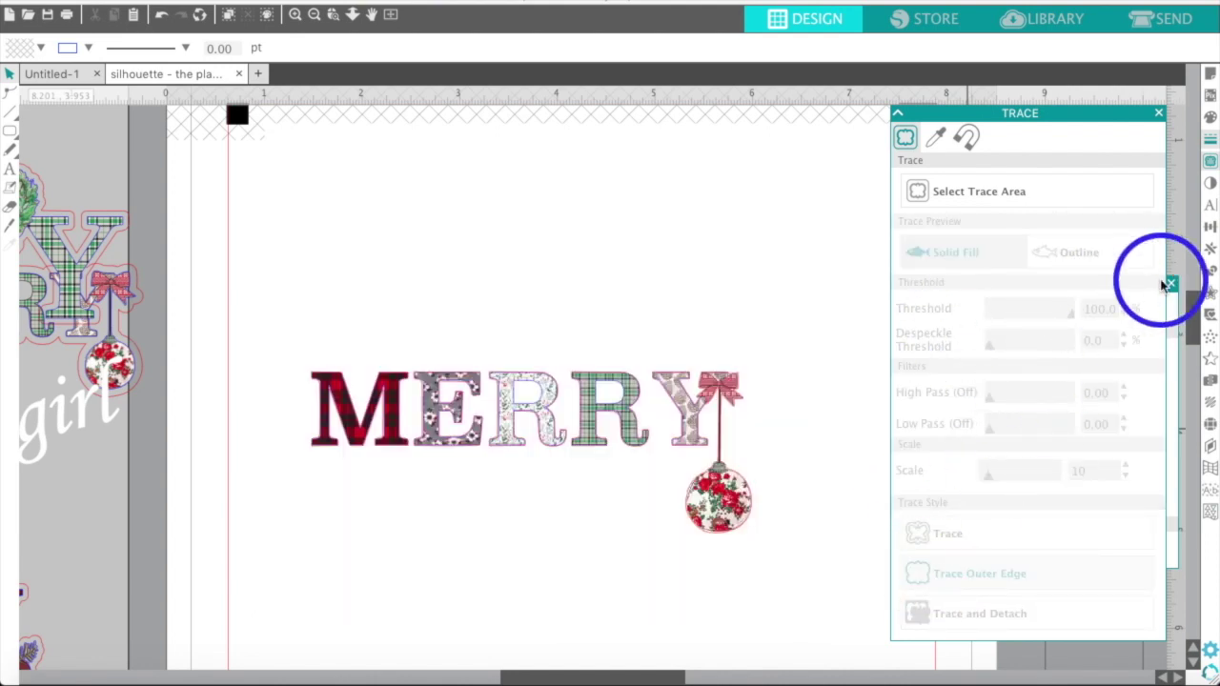
click(1159, 116)
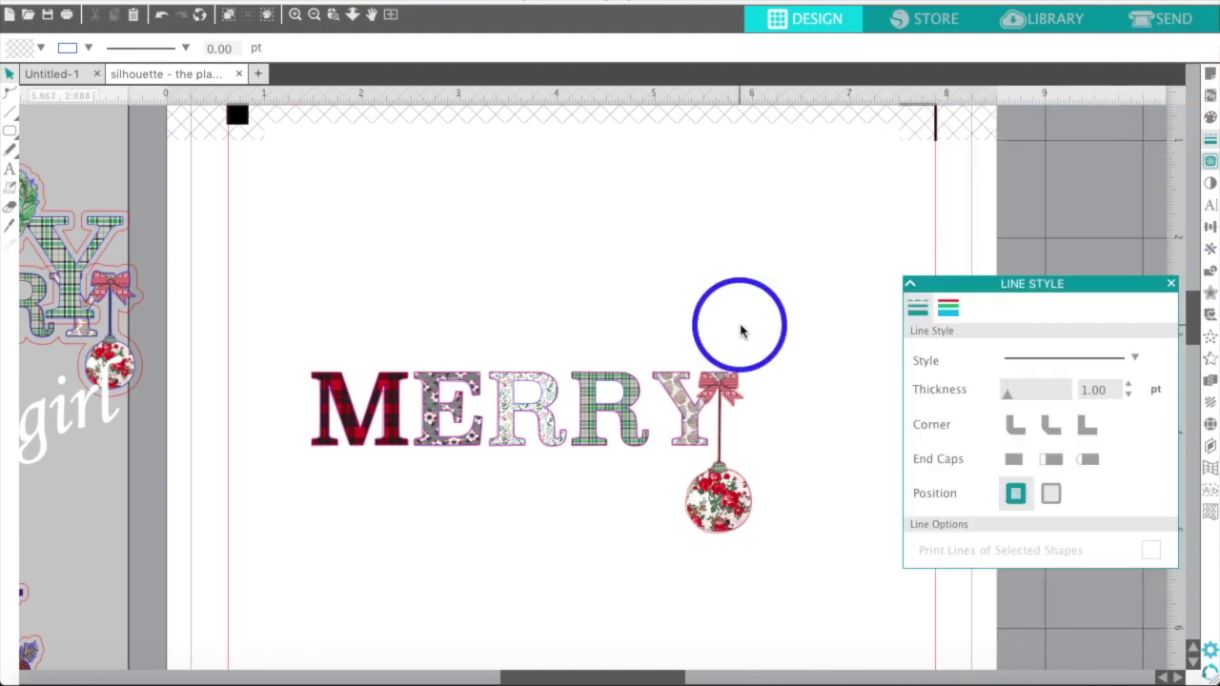
- Change the line colour of the traced MERRY outline to blue
click(948, 307)
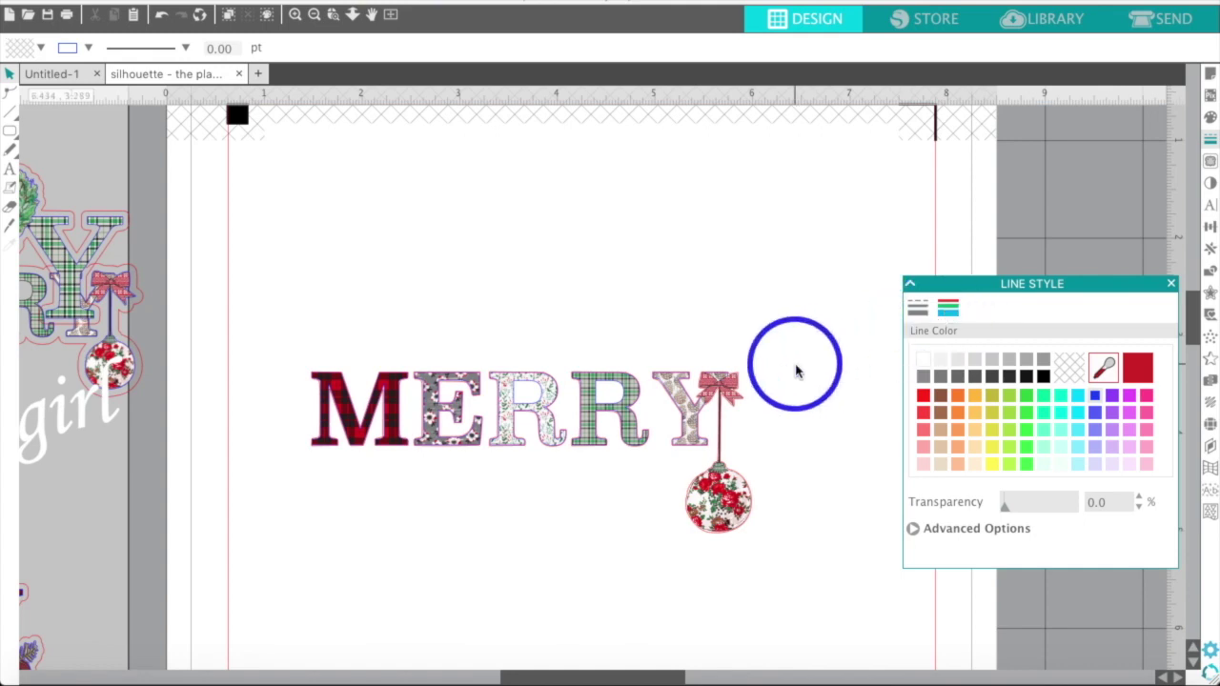
click(724, 379)
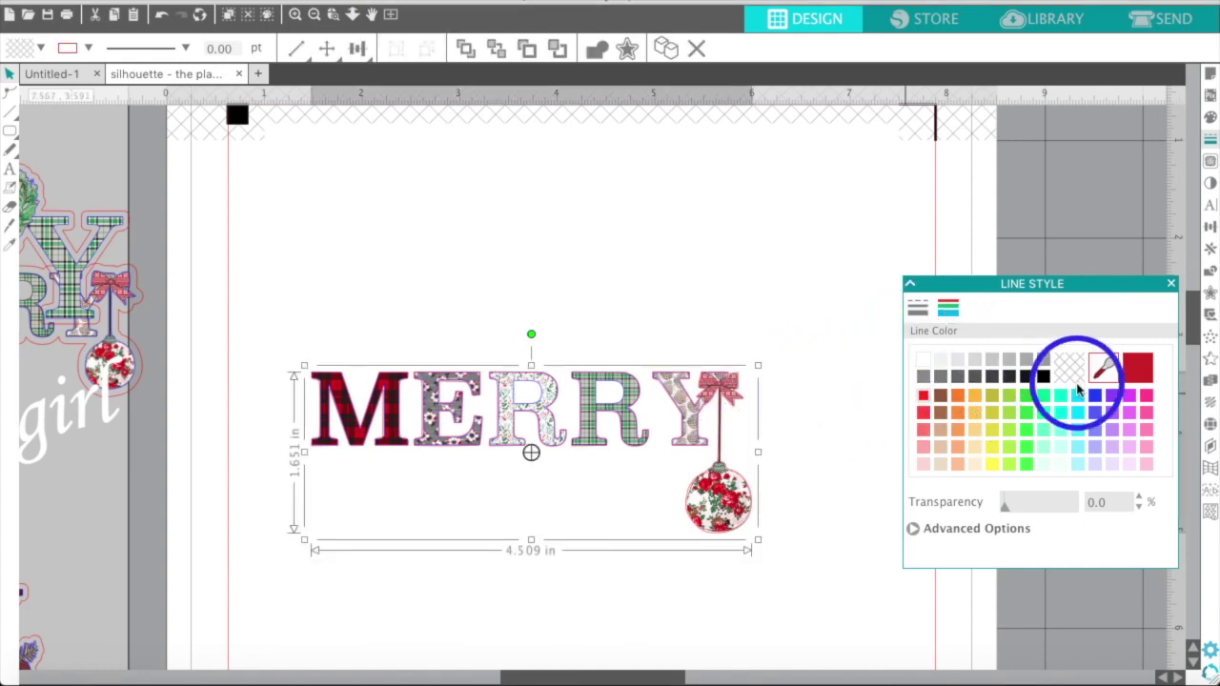
click(1095, 398)
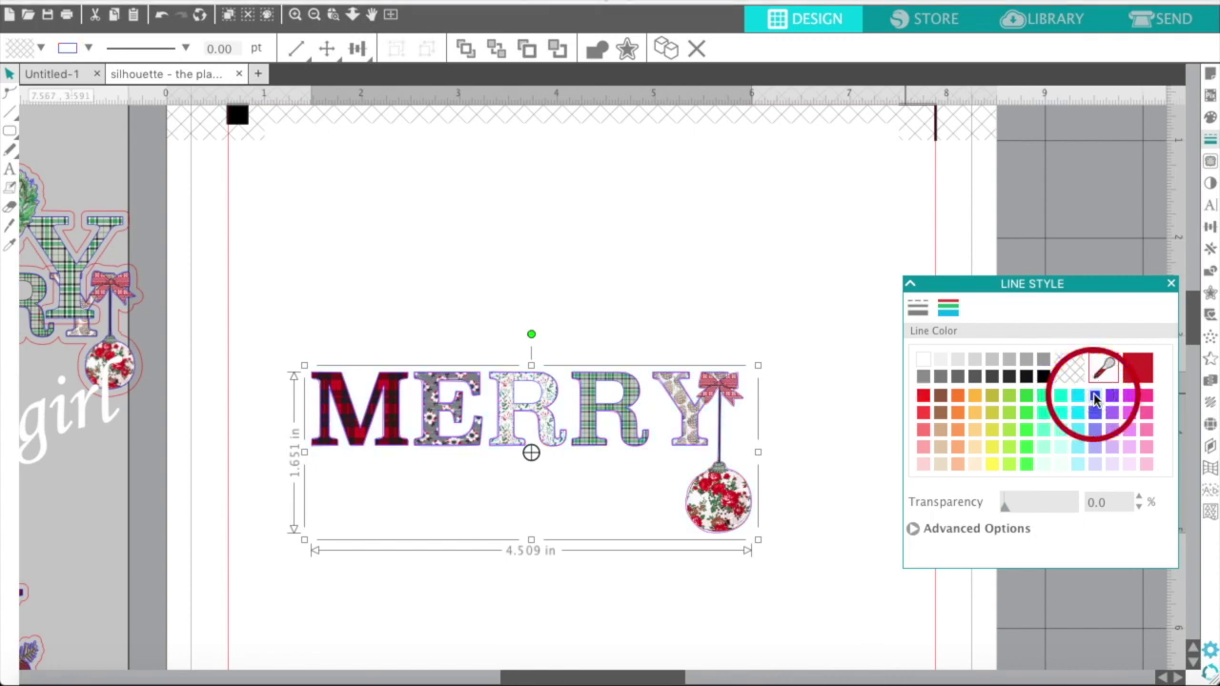
- Create a rounded-corner offset of 0.085 in around the MERRY design's traced outline
click(1208, 295)
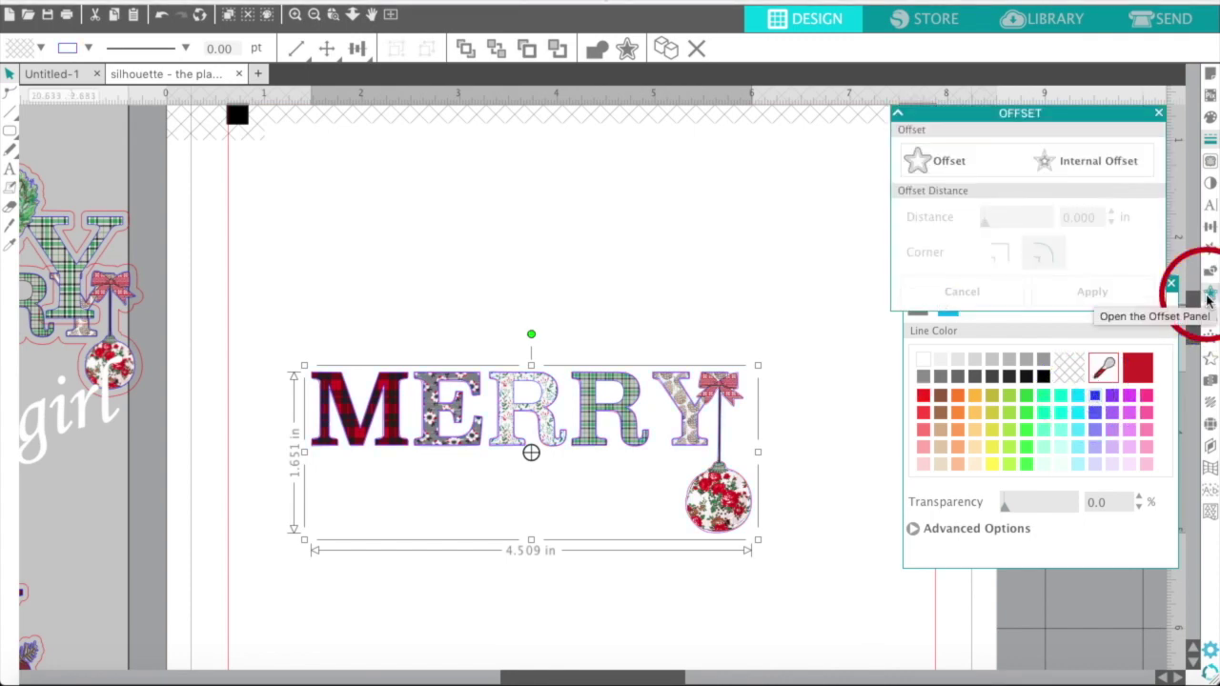
click(944, 168)
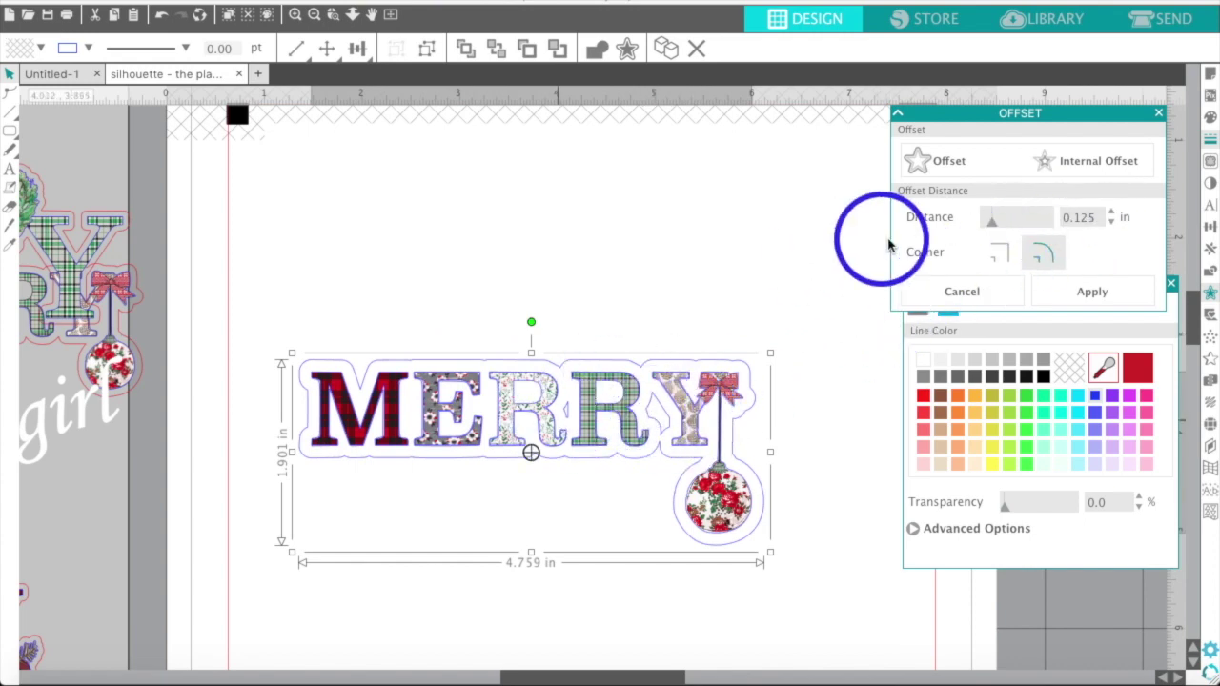
click(1110, 224)
click(1110, 224)
click(1110, 224)
click(1110, 224)
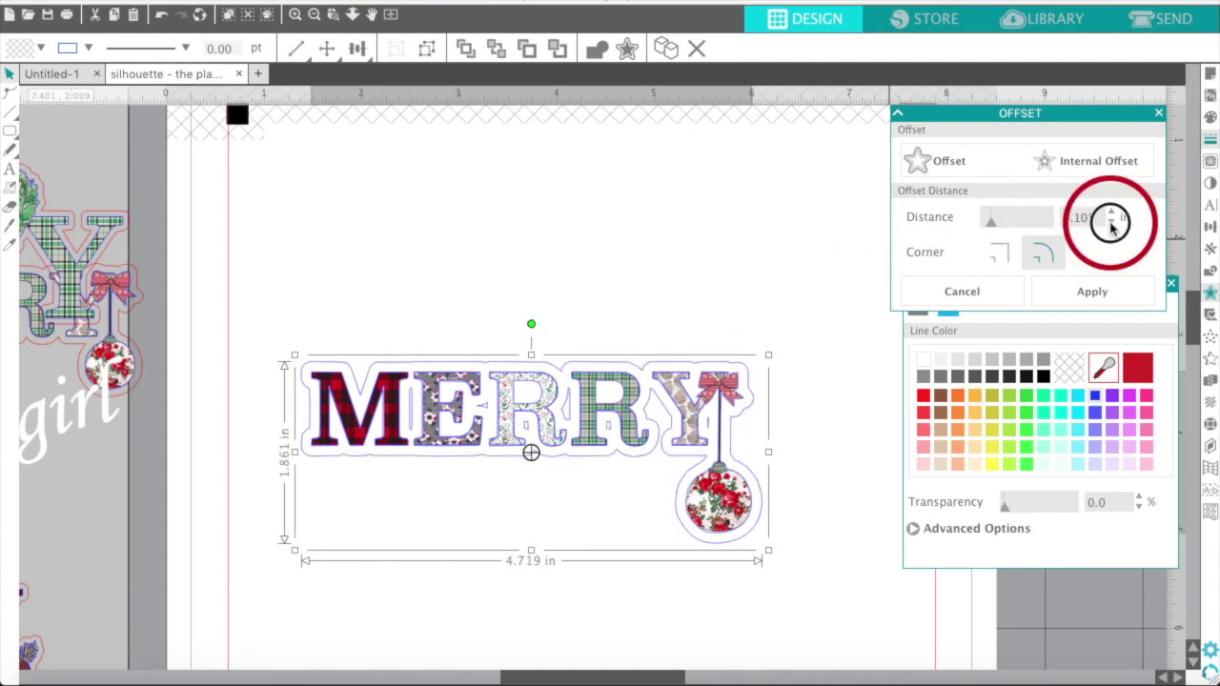
click(1110, 224)
click(1111, 224)
click(1111, 224)
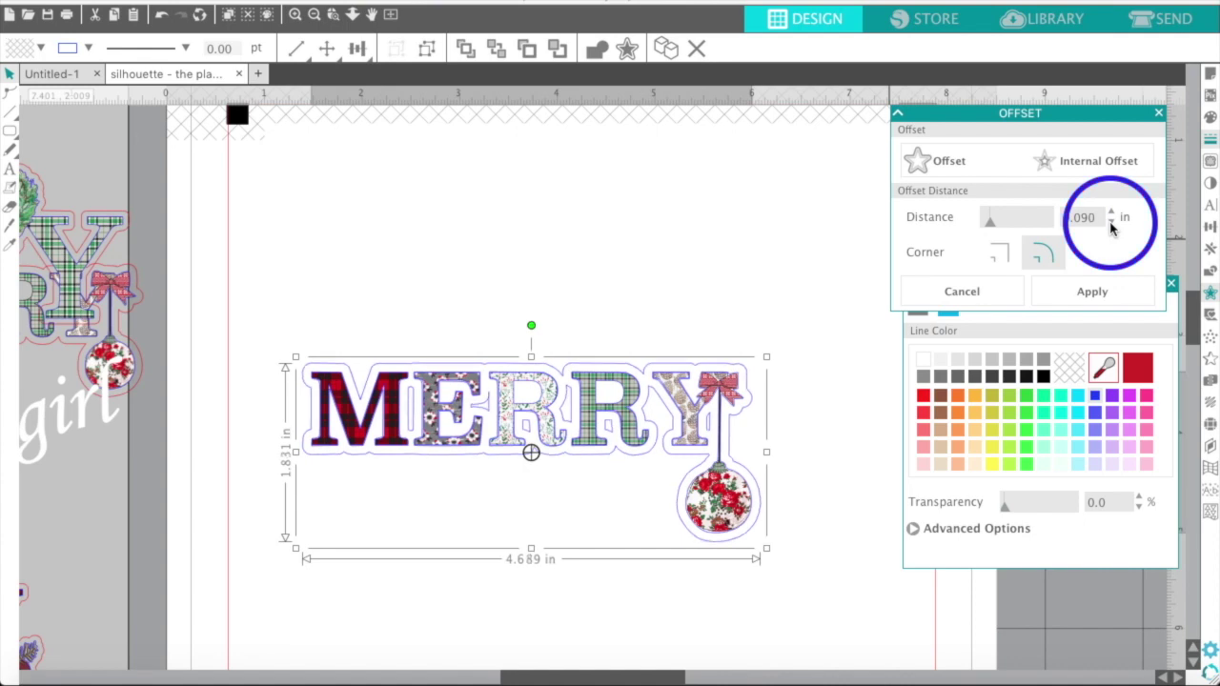
click(1110, 224)
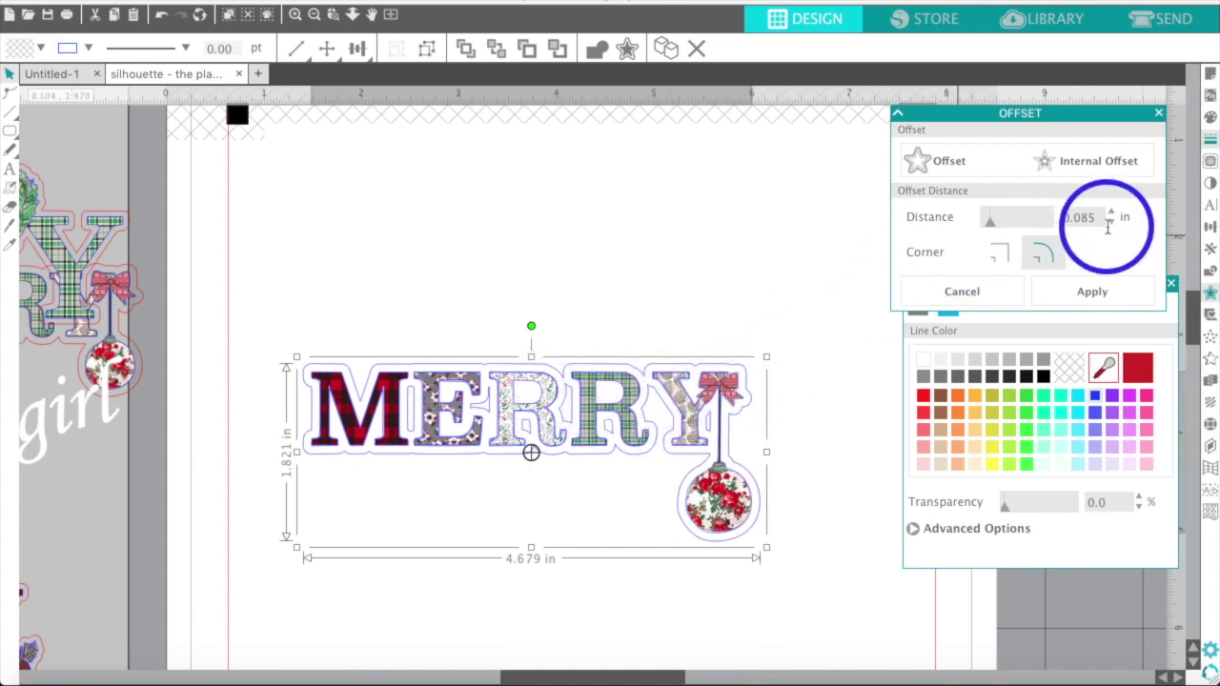
click(1111, 224)
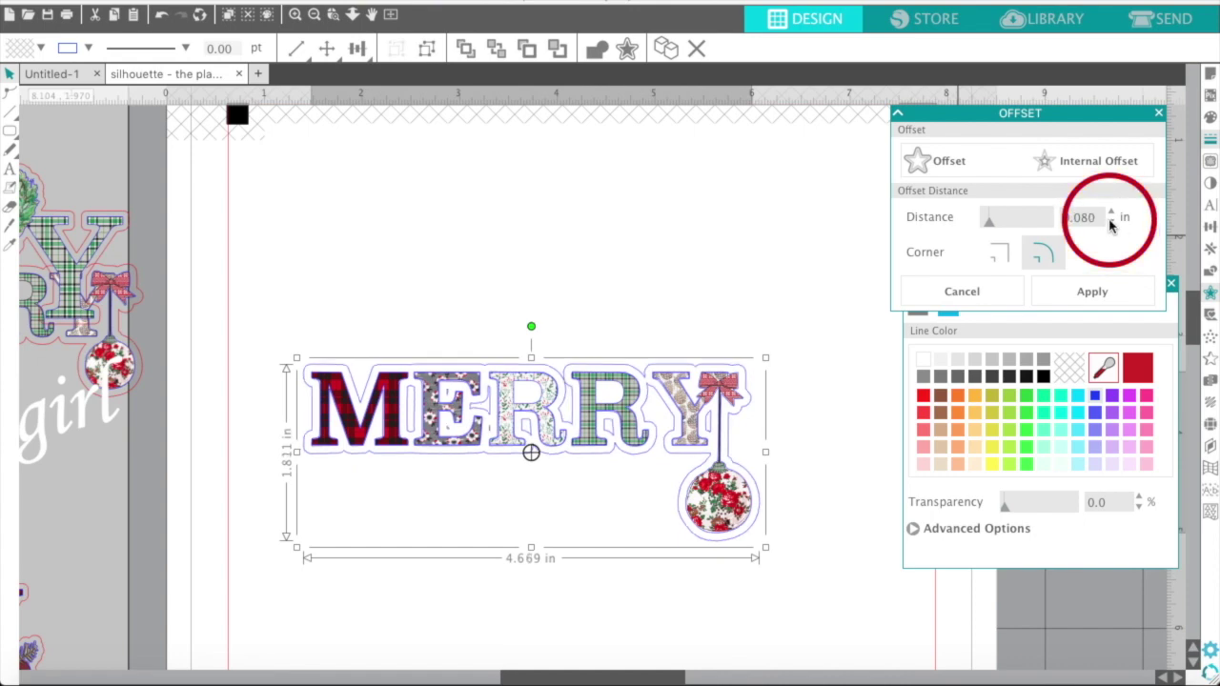
click(1111, 225)
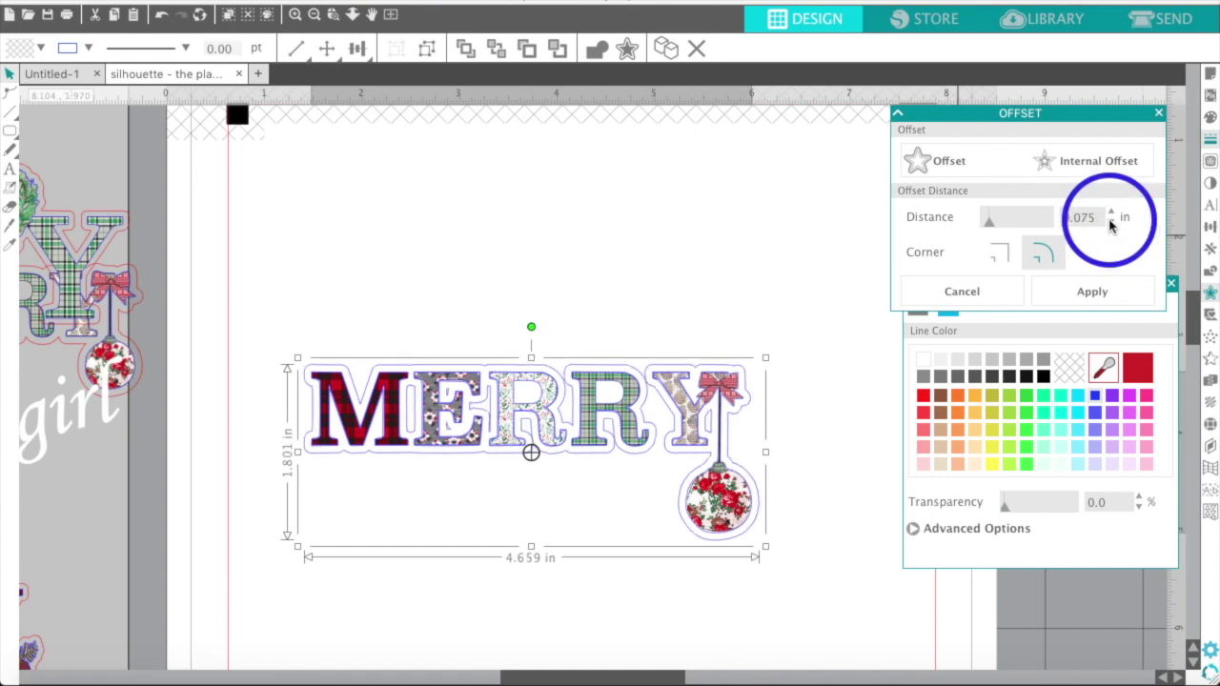
click(1109, 216)
click(1108, 217)
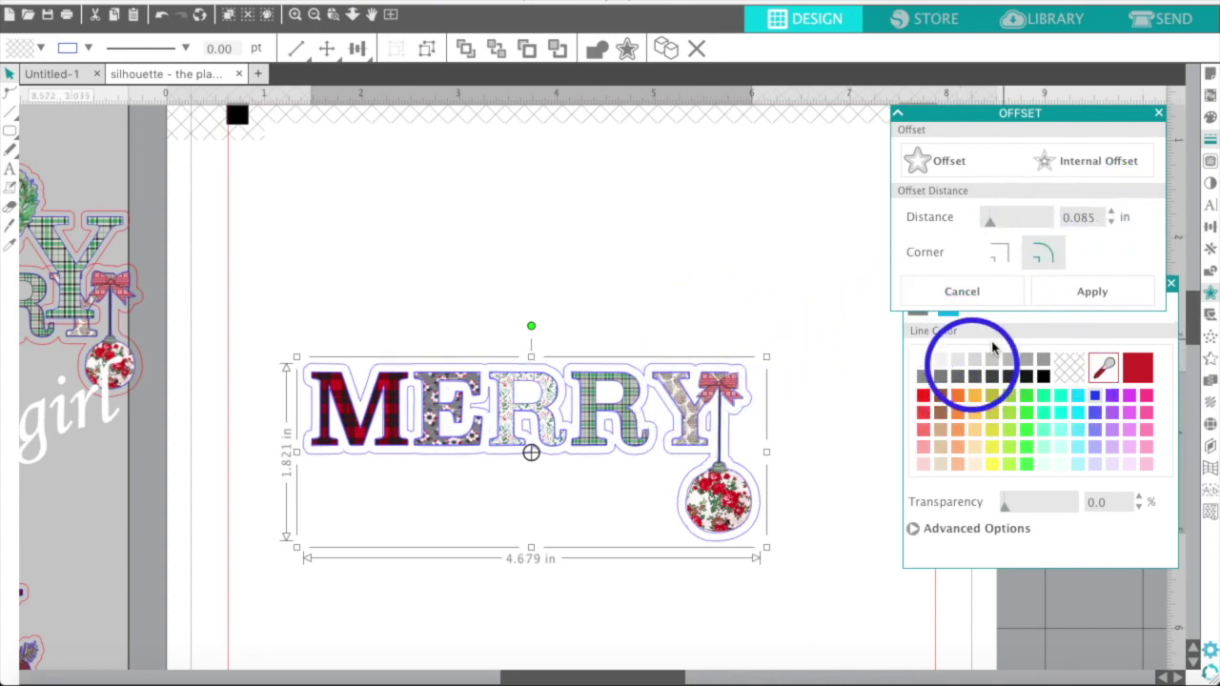
click(1067, 299)
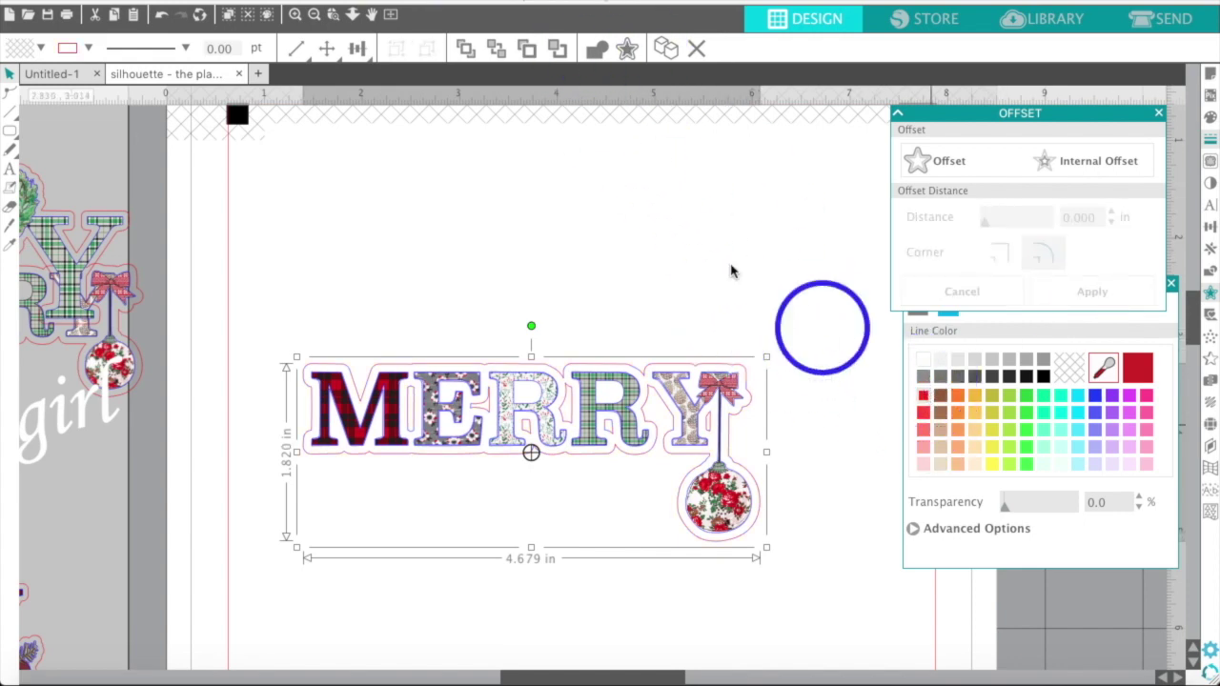
- Release the compound path of the red offset outline so its inner pieces become separate shapes
click(383, 2)
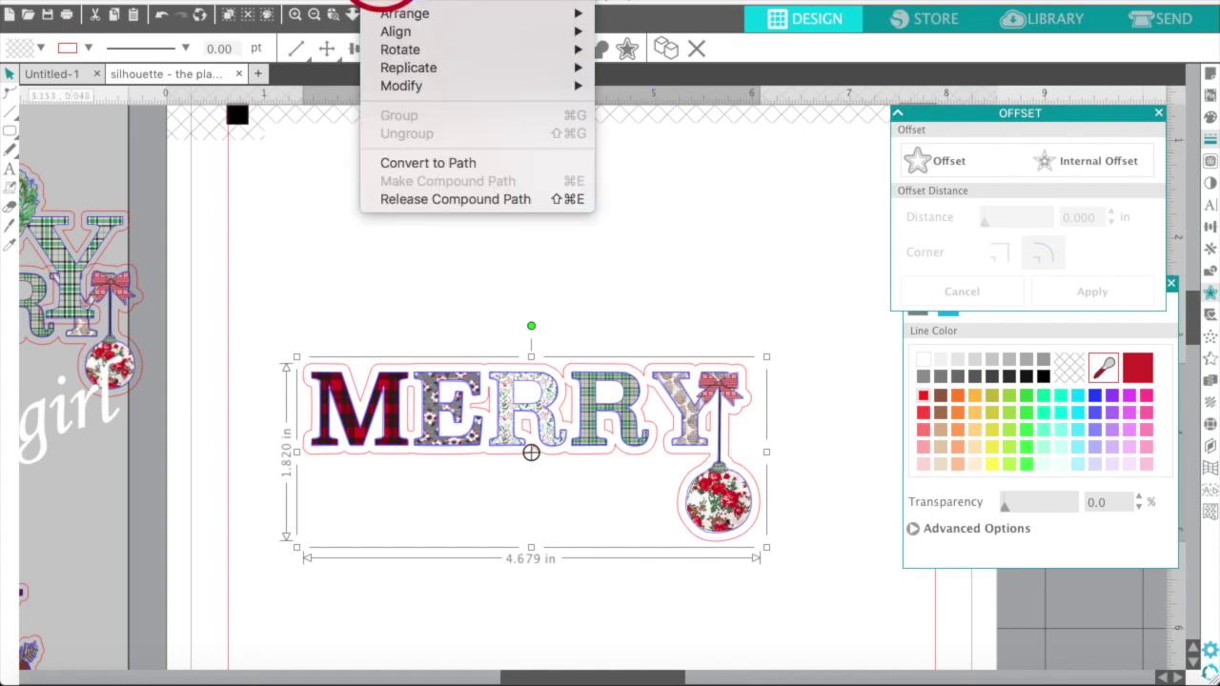
click(398, 199)
click(535, 249)
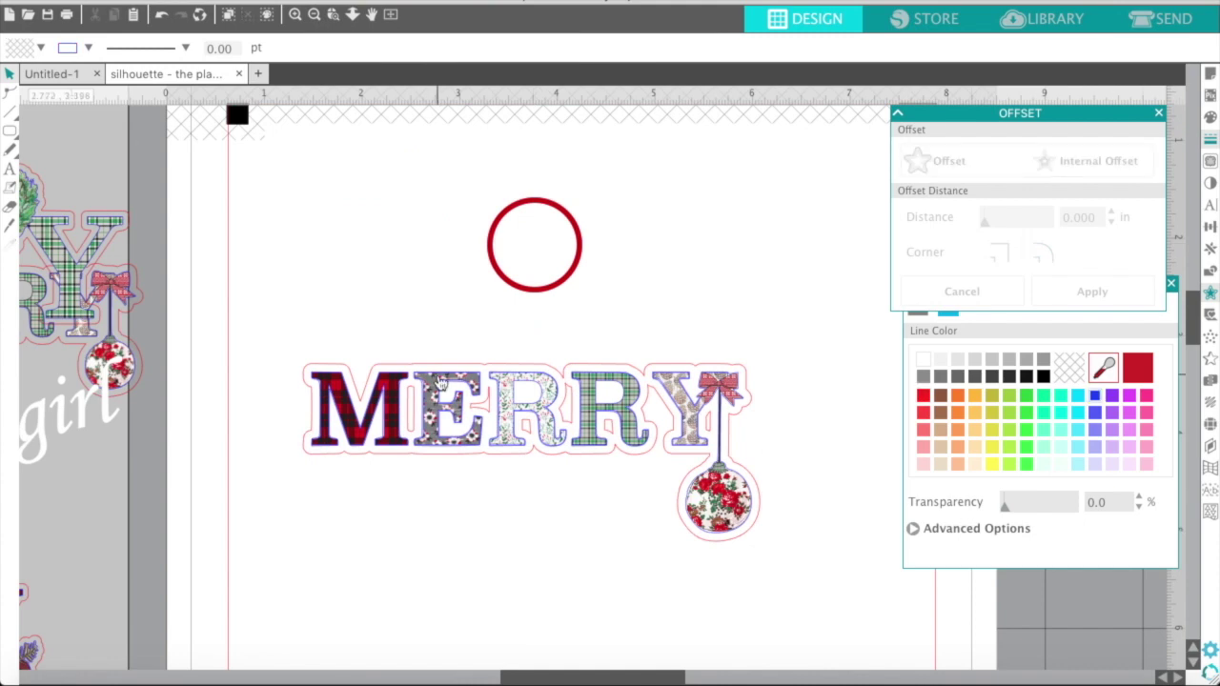
- Delete the small inner offset shapes between and inside the MERRY letters and beside the ornament line, keeping only the outer cut outline
click(293, 15)
click(294, 16)
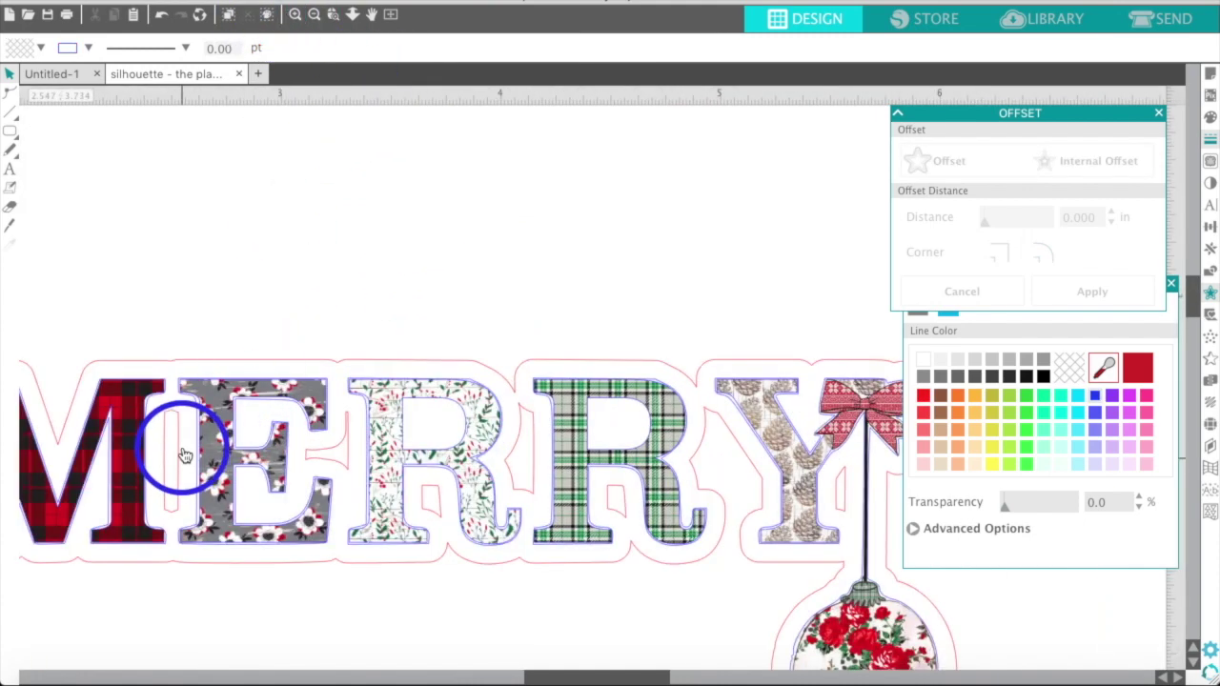
click(172, 454)
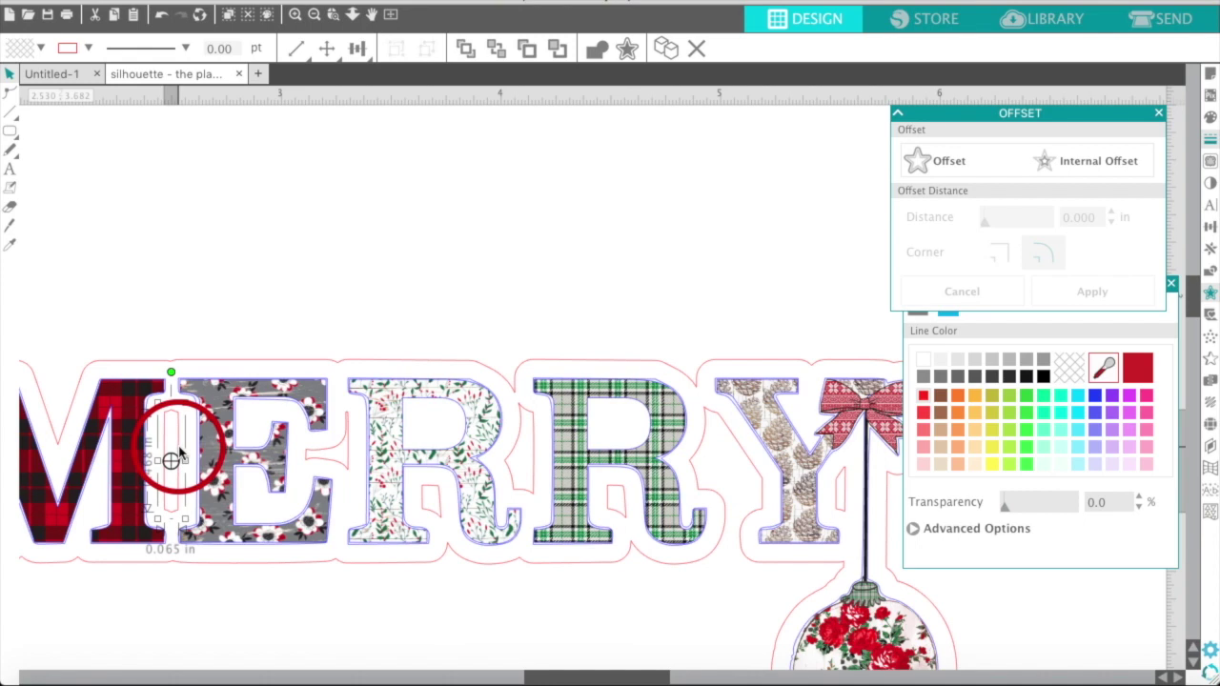
drag(303, 451, 321, 443)
click(305, 449)
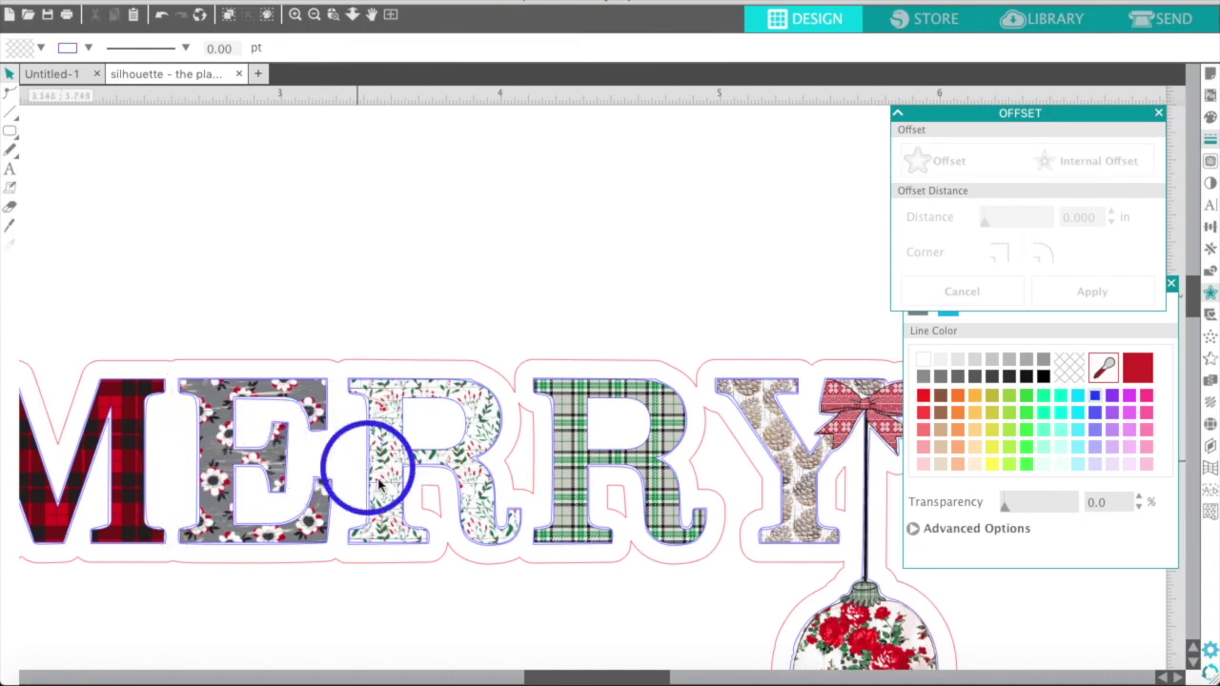
mouse_move(419, 518)
mouse_down()
mouse_move(409, 511)
mouse_move(423, 509)
mouse_up()
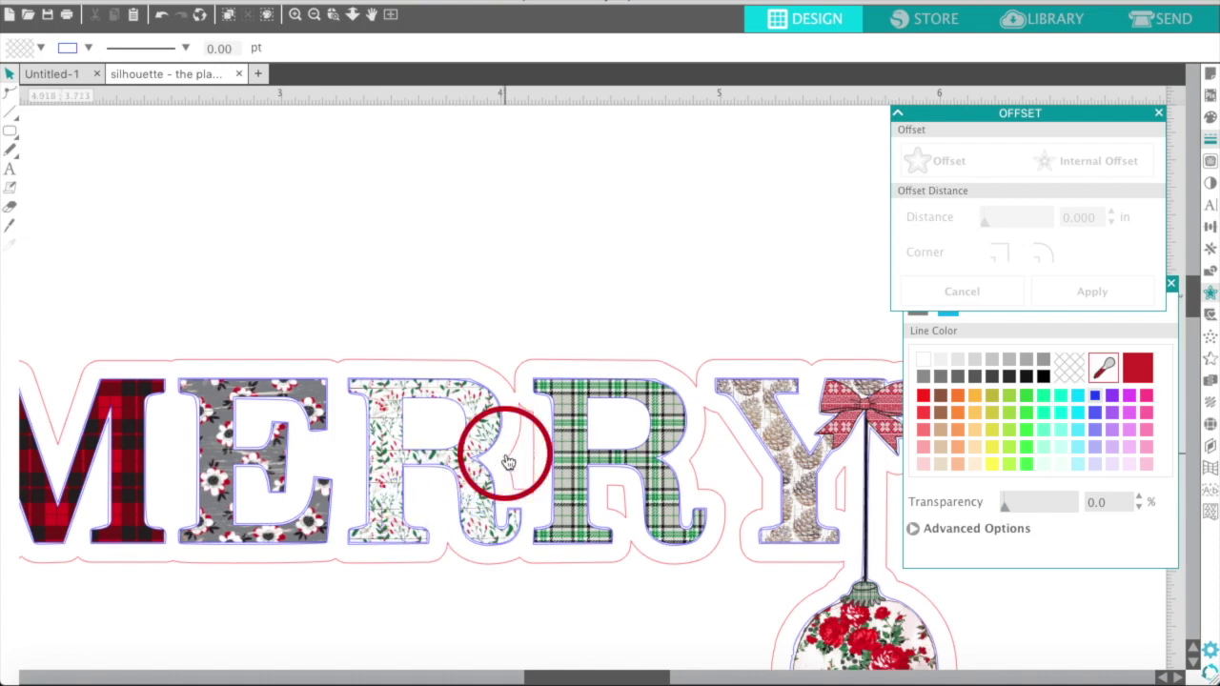
drag(510, 462, 517, 456)
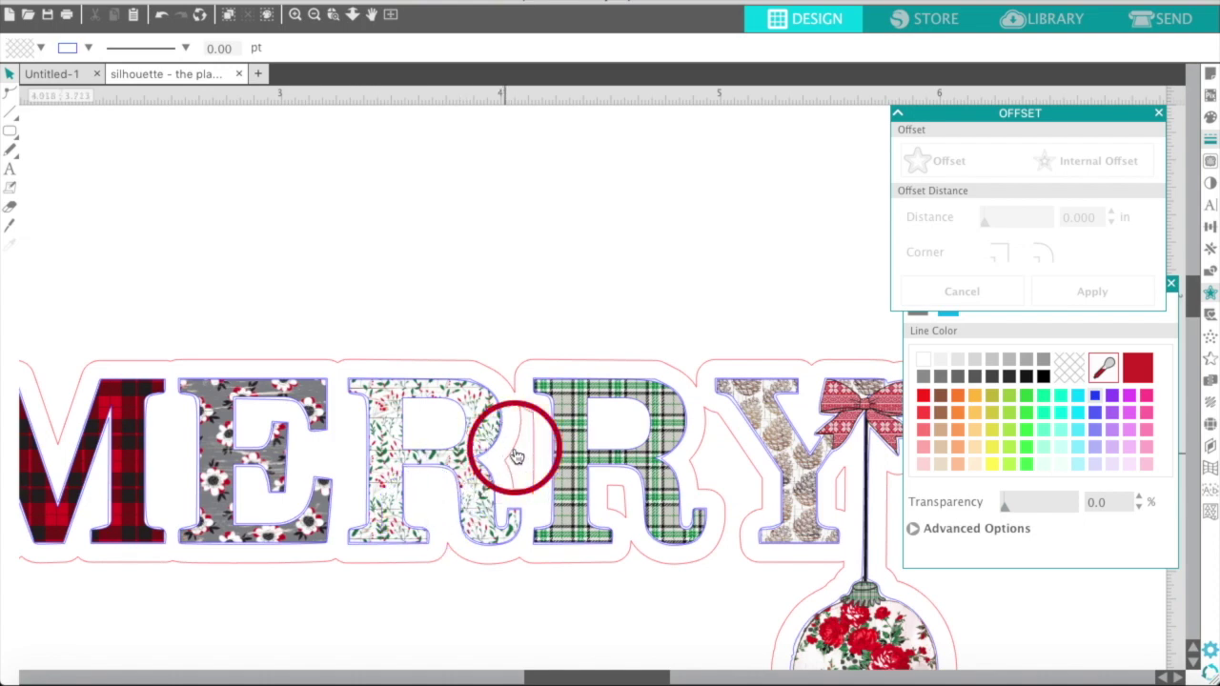
click(514, 455)
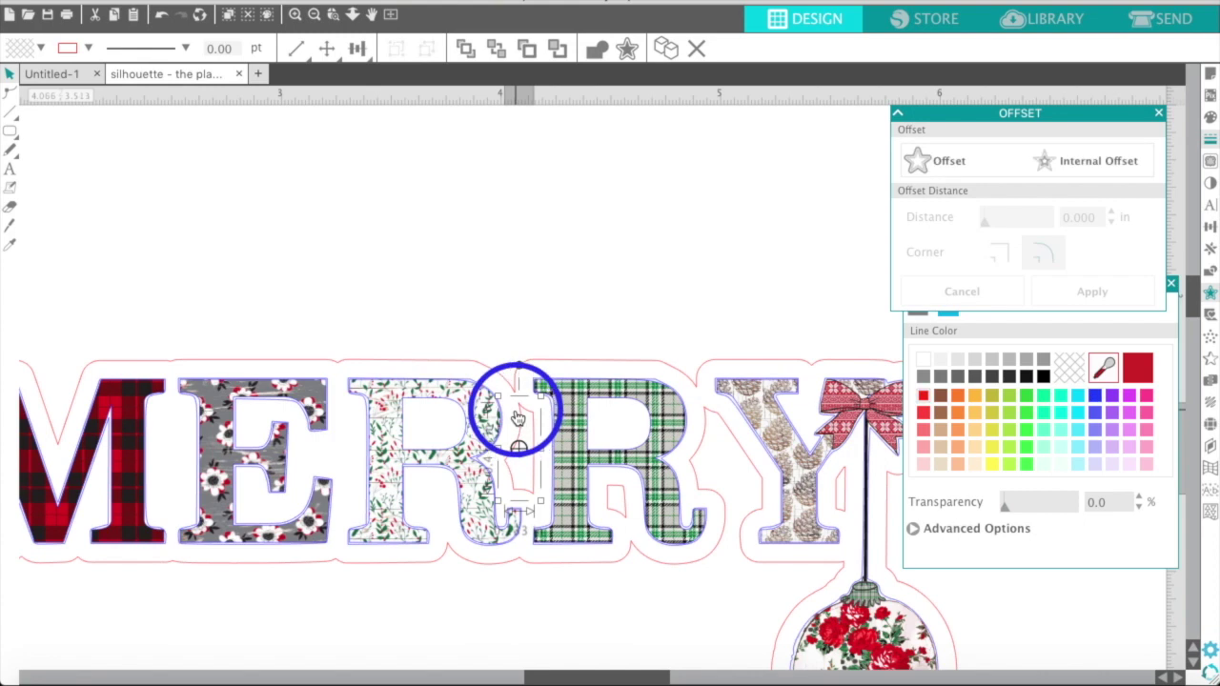
click(617, 493)
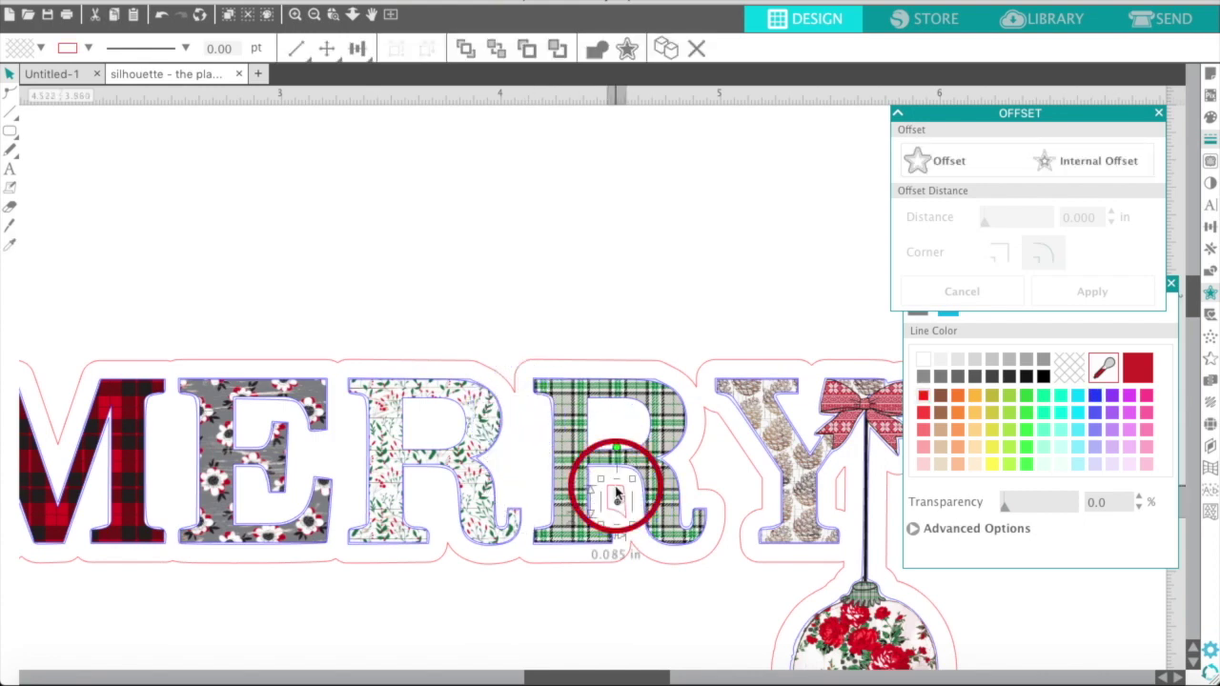
scroll(617, 488, right, 3)
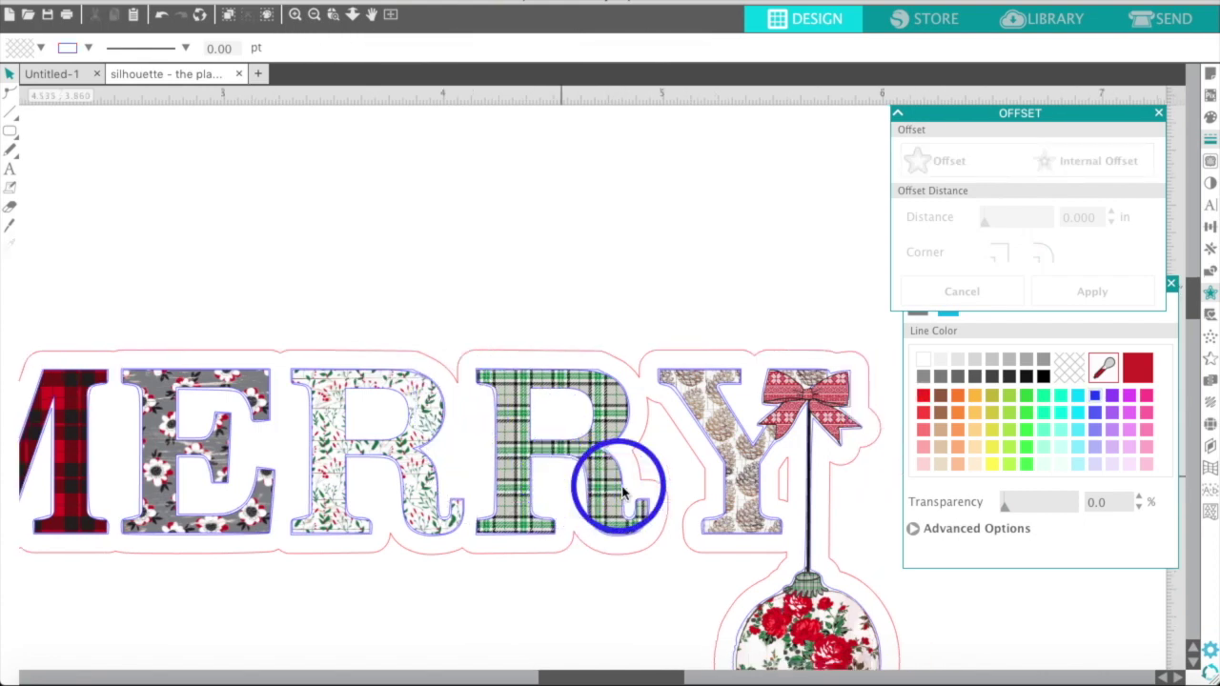
click(786, 489)
click(372, 126)
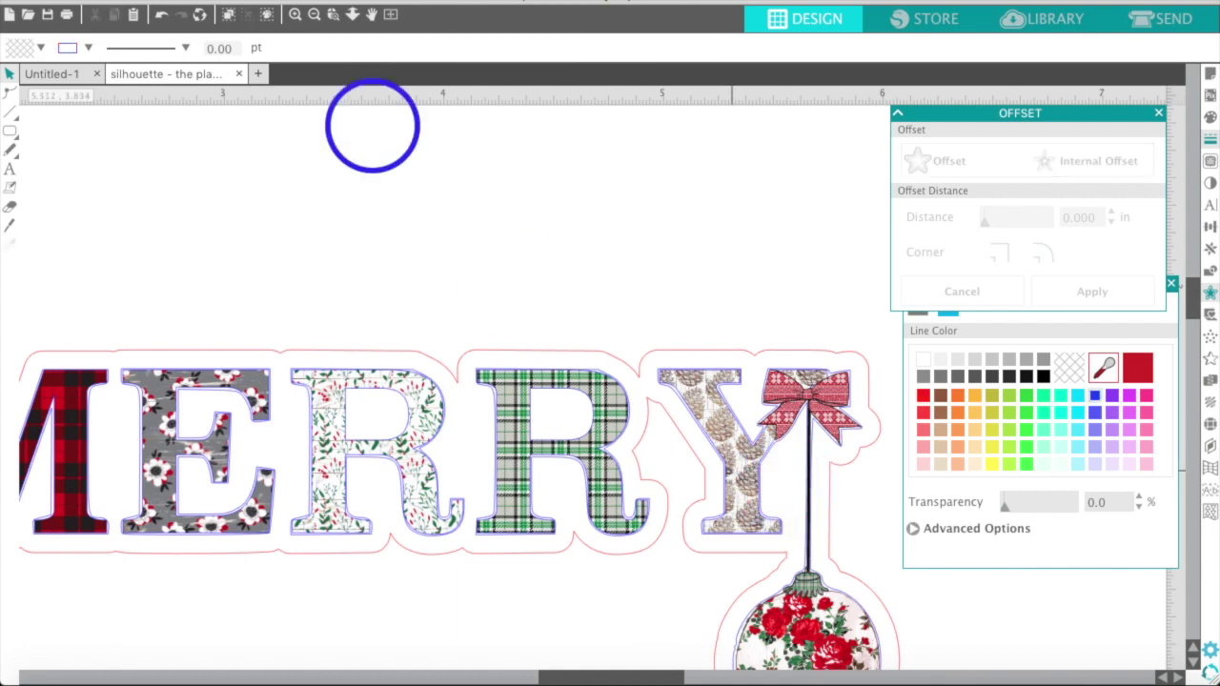
- Group the whole MERRY design together with its offset cut outline
click(313, 16)
click(314, 16)
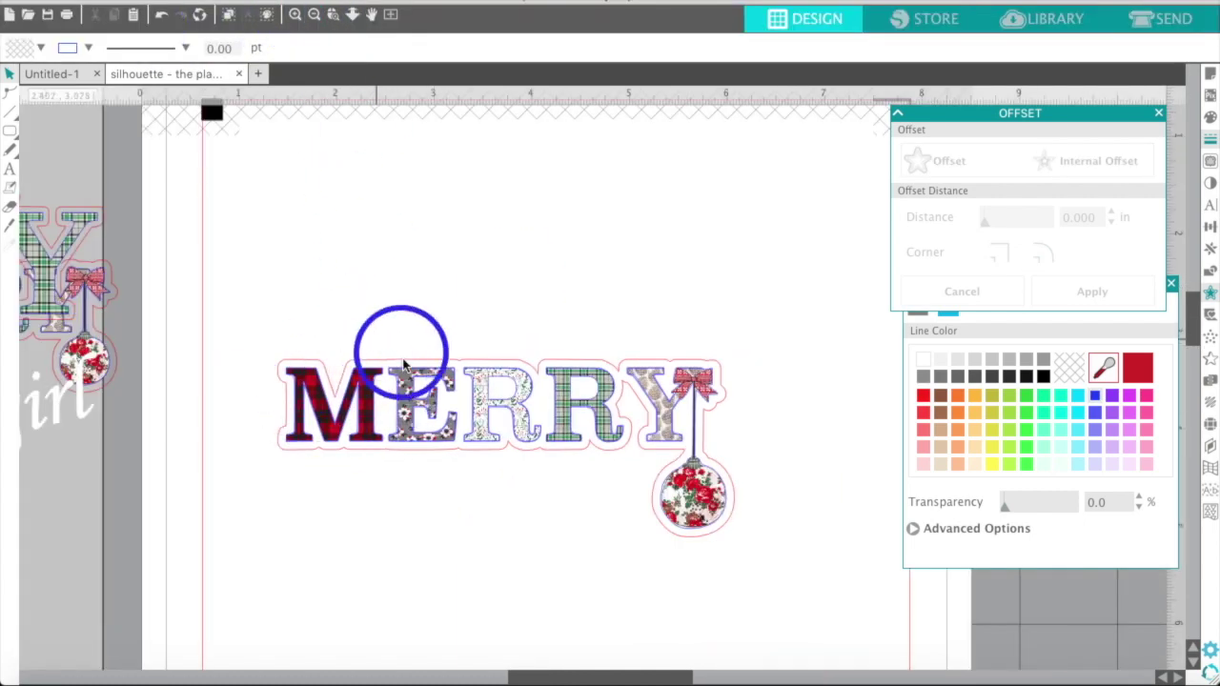
drag(301, 297, 707, 538)
right_click(653, 436)
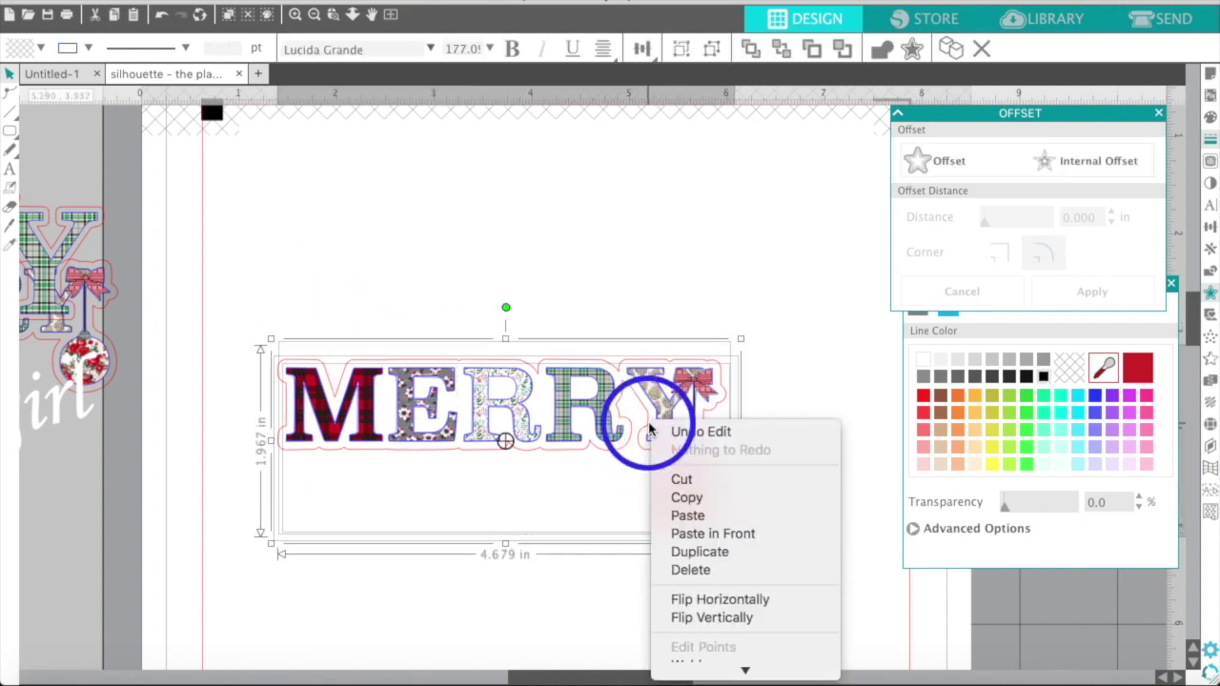
mouse_move(700, 667)
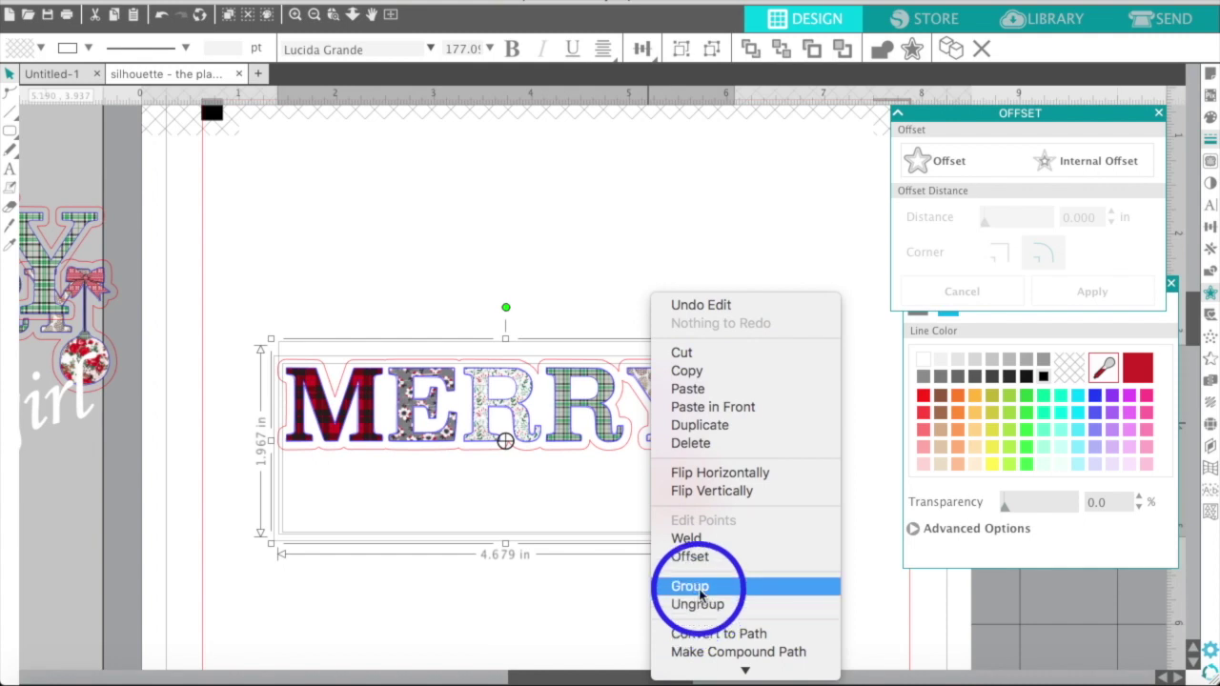
click(701, 588)
click(556, 525)
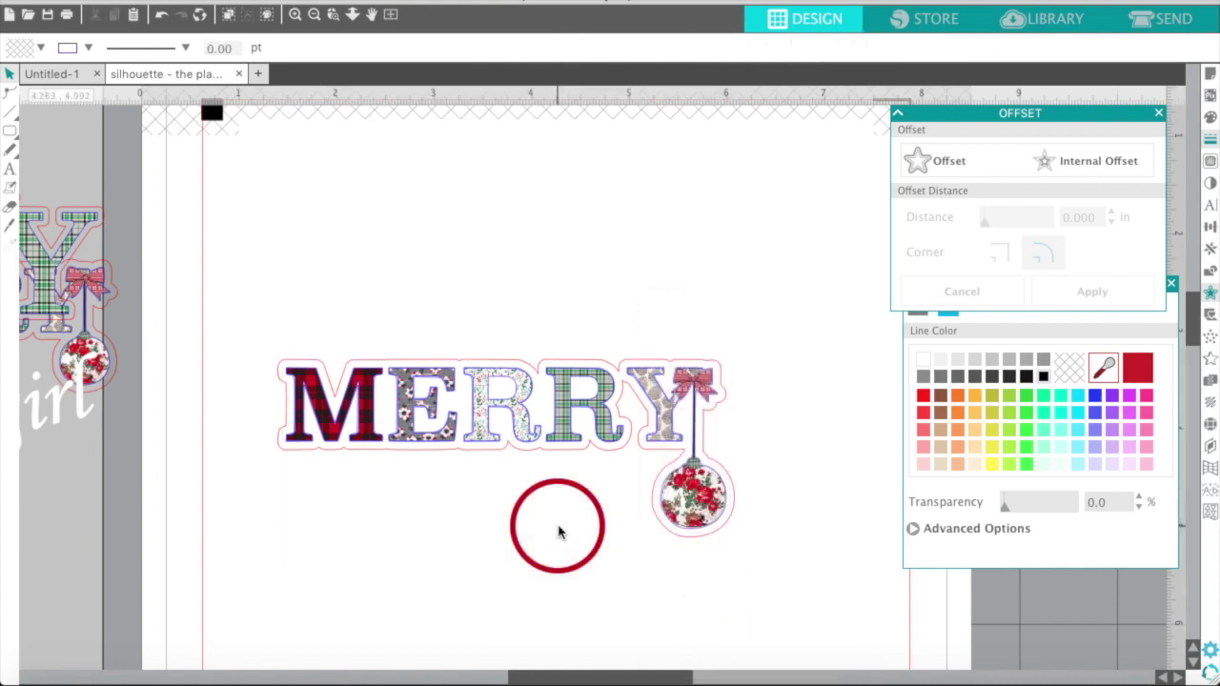
- Clear the page by moving the finished MERRY design and the stocking garland off it, to opposite sides
drag(609, 529, 1110, 515)
click(485, 454)
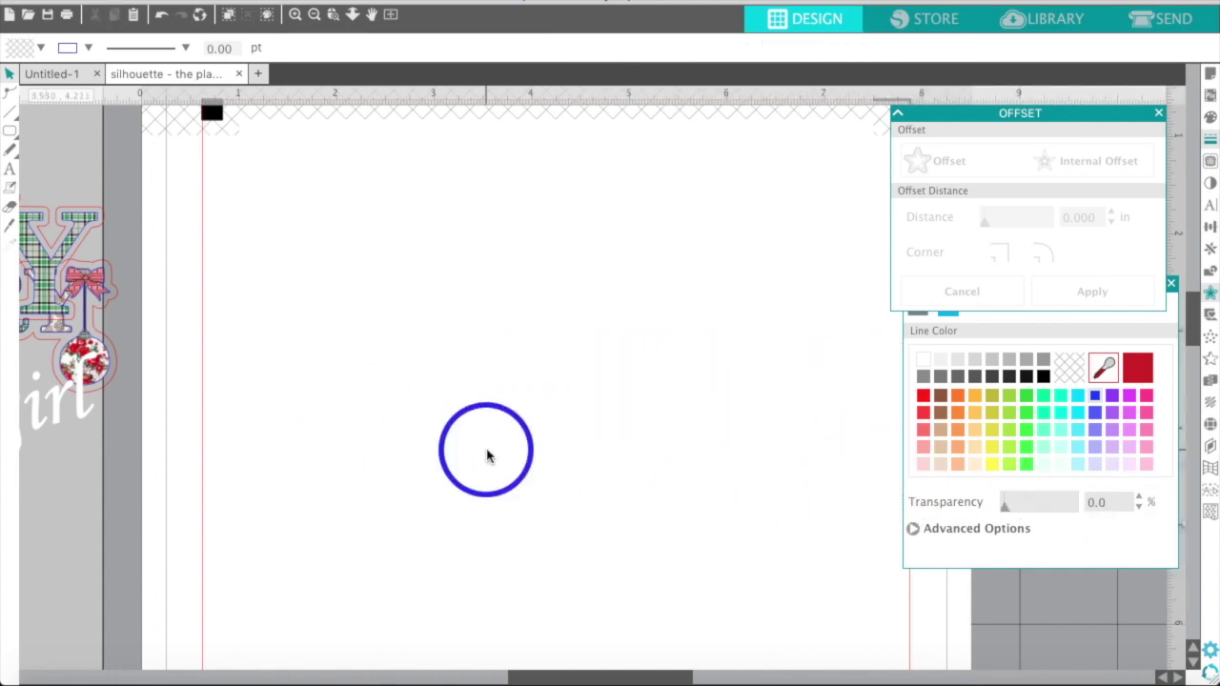
click(314, 14)
scroll(191, 424, down, 3)
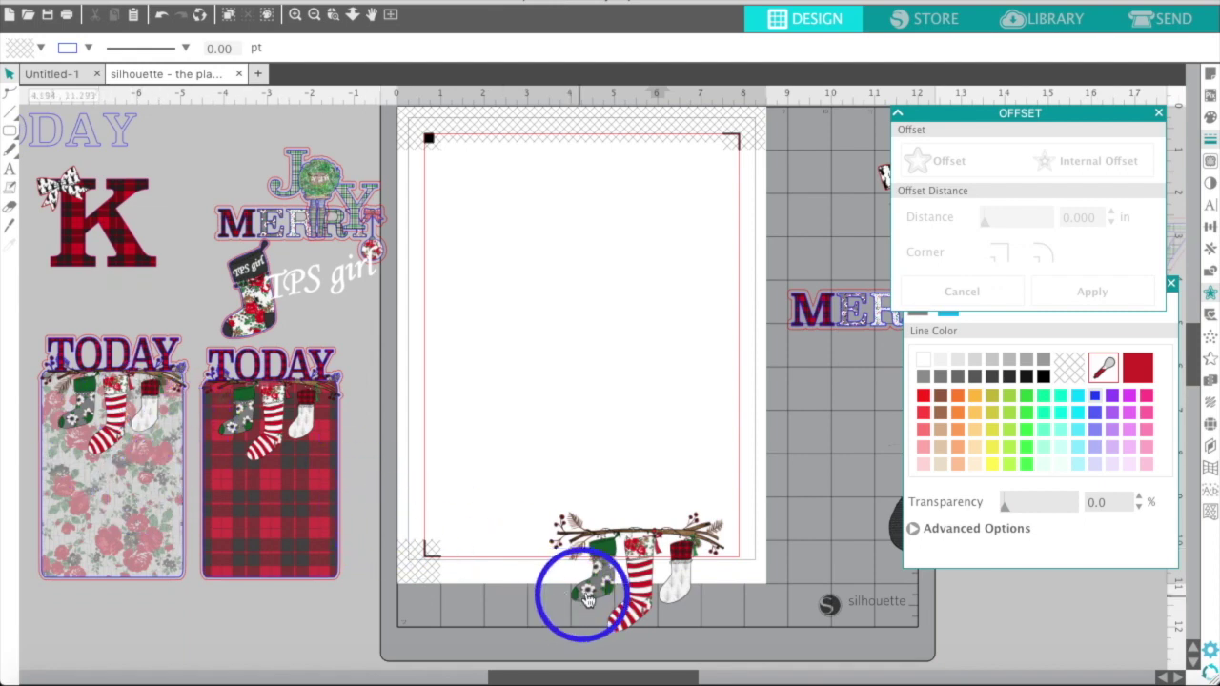
drag(581, 594, 267, 641)
- Draw a rounded rectangle about 4.2 in wide and 6.3 in tall in the middle of the empty page
click(11, 131)
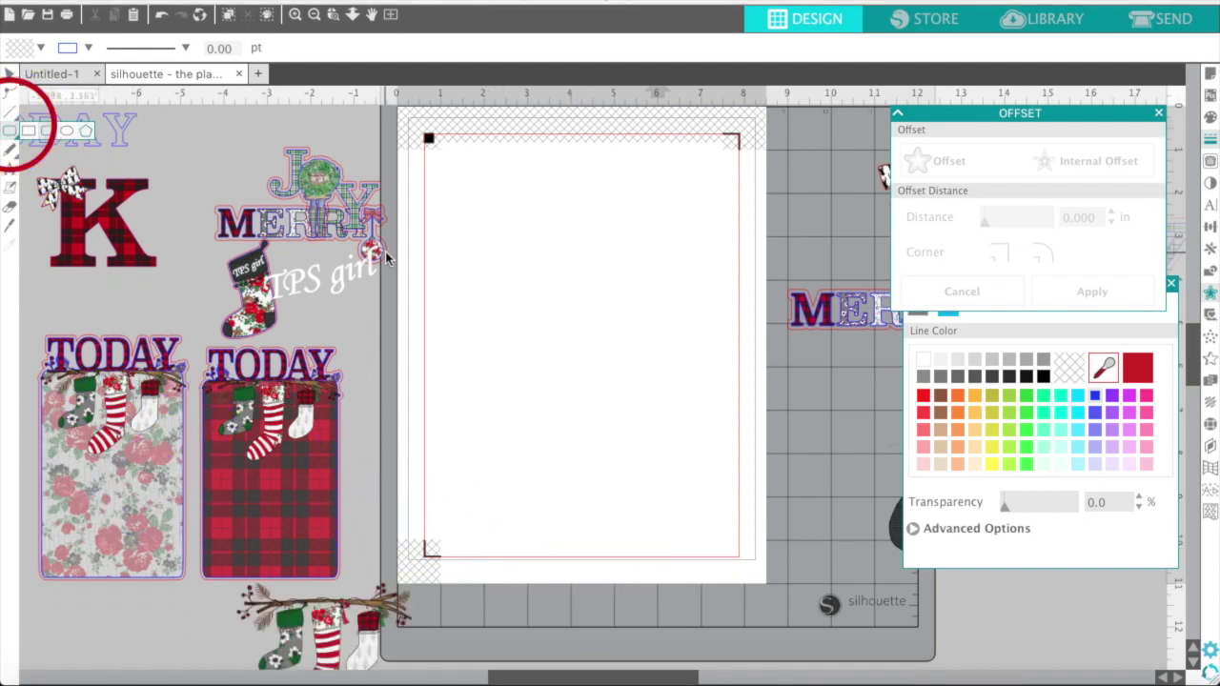
mouse_move(493, 196)
mouse_down()
mouse_move(597, 337)
mouse_move(651, 465)
mouse_move(673, 469)
mouse_up()
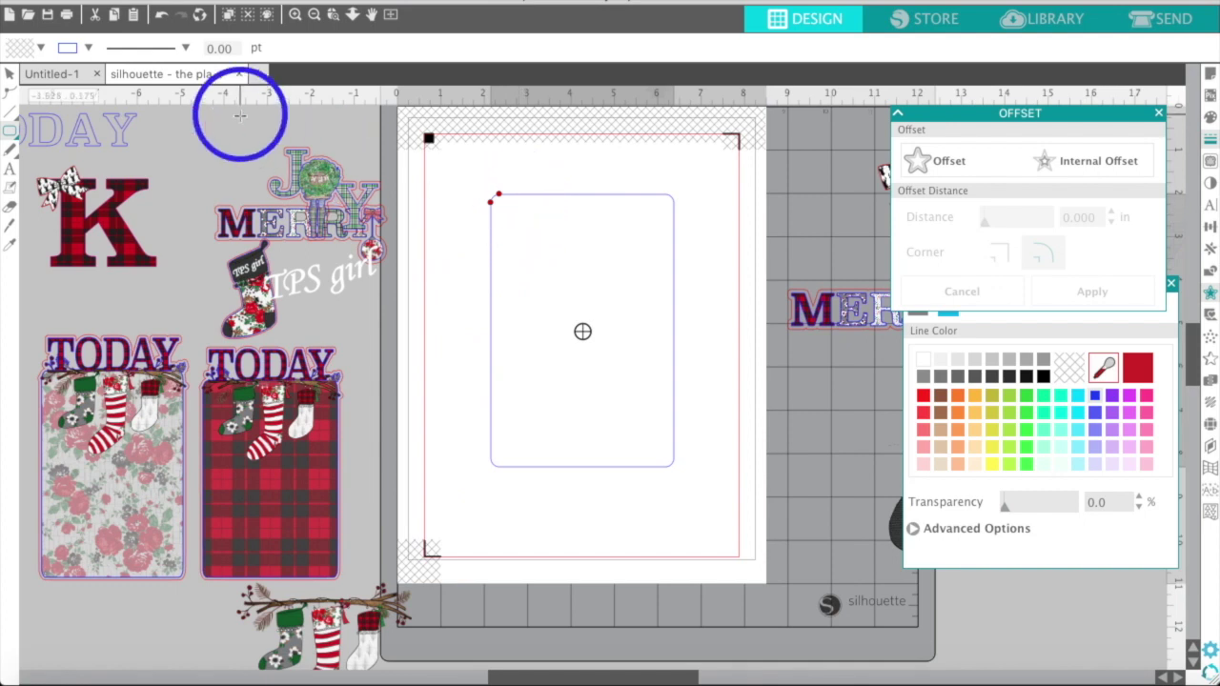
click(7, 74)
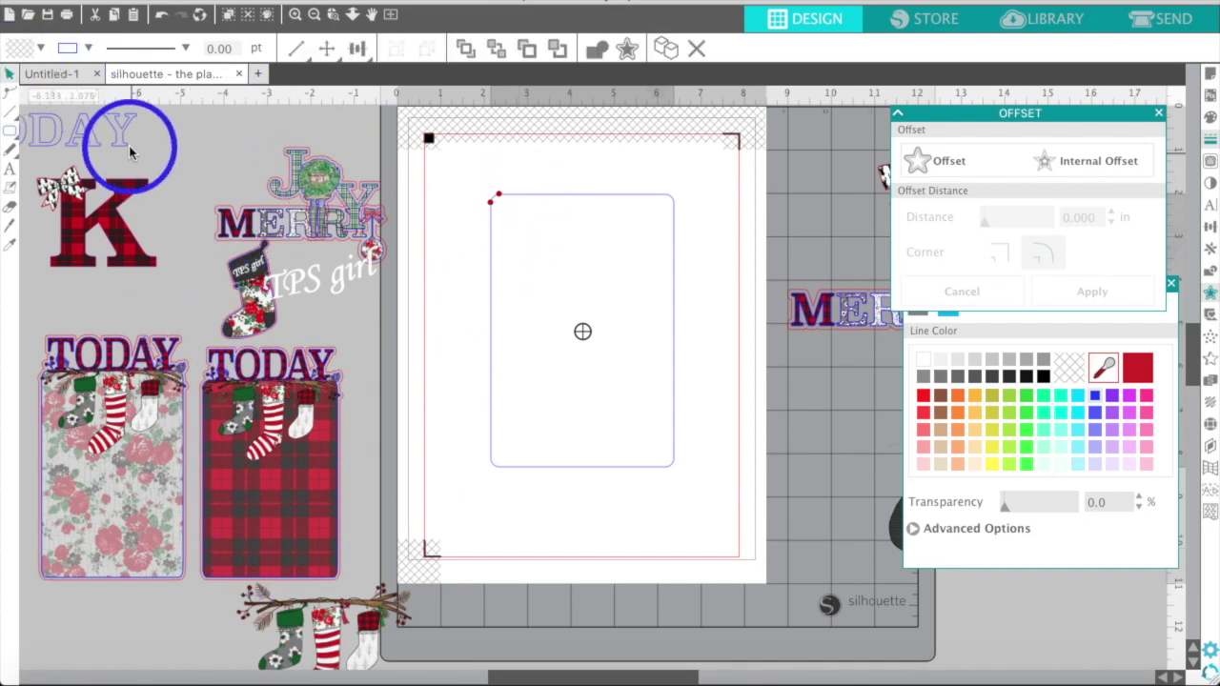
- Move the TODAY text outline onto the page so it sits along the rounded rectangle's upper edge
drag(121, 141, 653, 180)
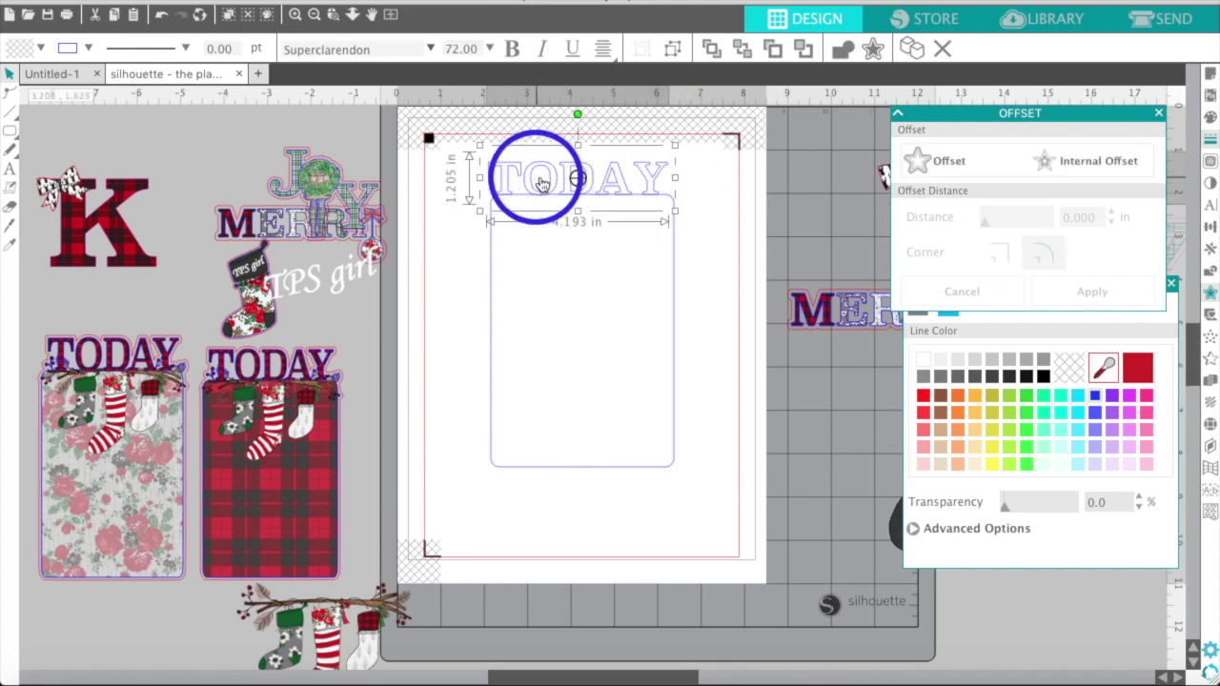
click(719, 388)
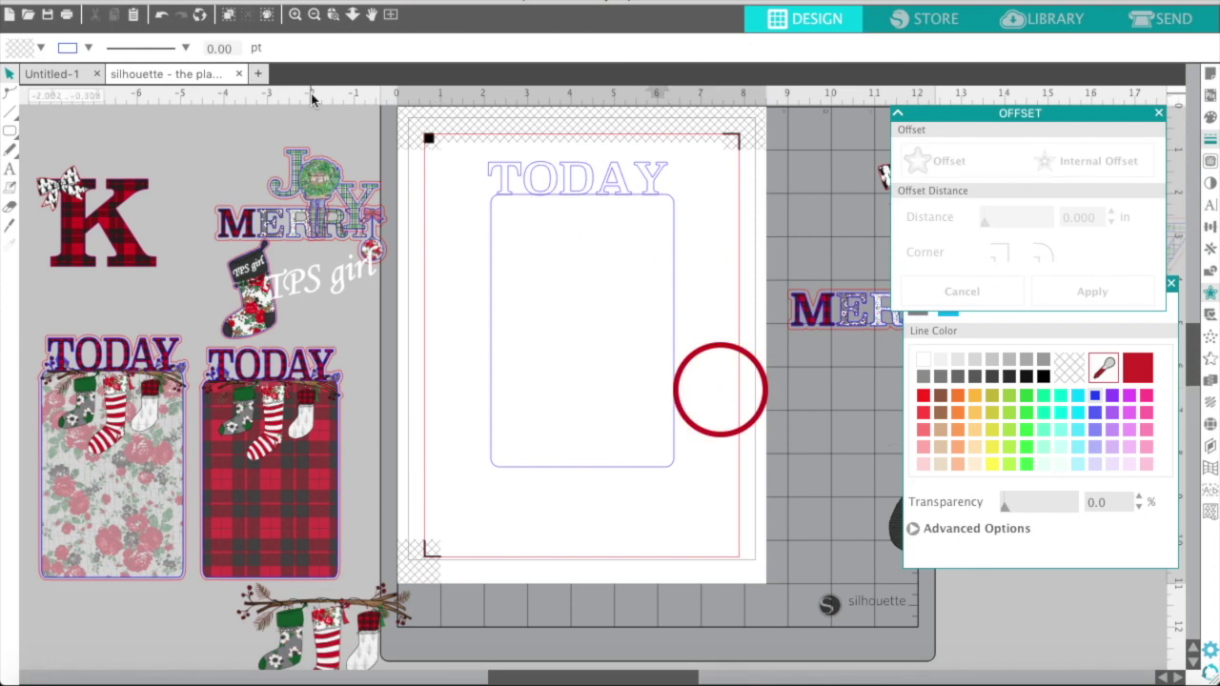
click(295, 15)
scroll(414, 199, up, 3)
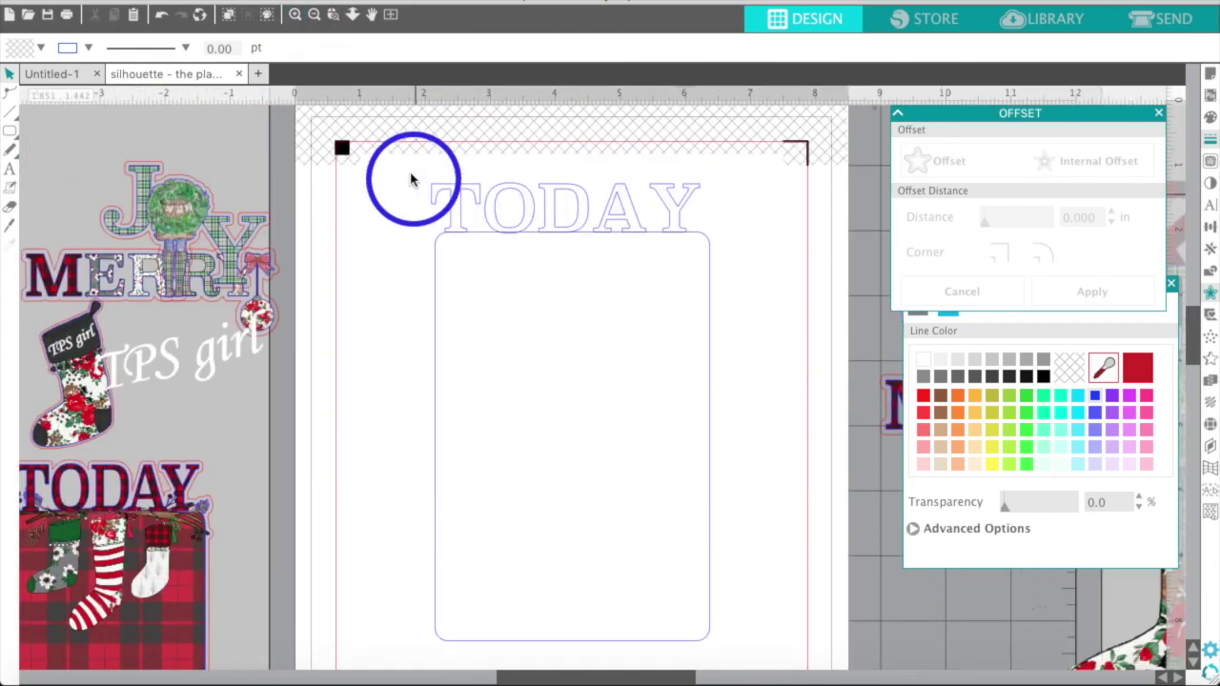
- Select the TODAY text together with the rounded rectangle and align them to a common horizontal center
click(371, 148)
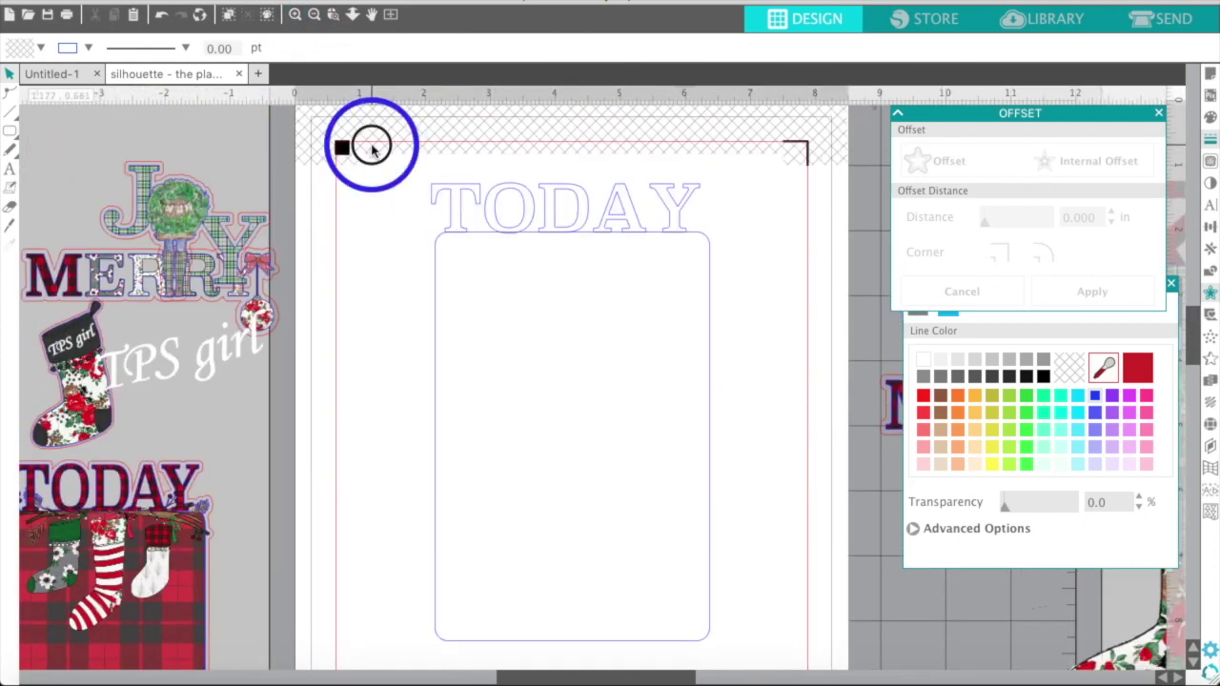
drag(454, 222, 533, 362)
click(539, 381)
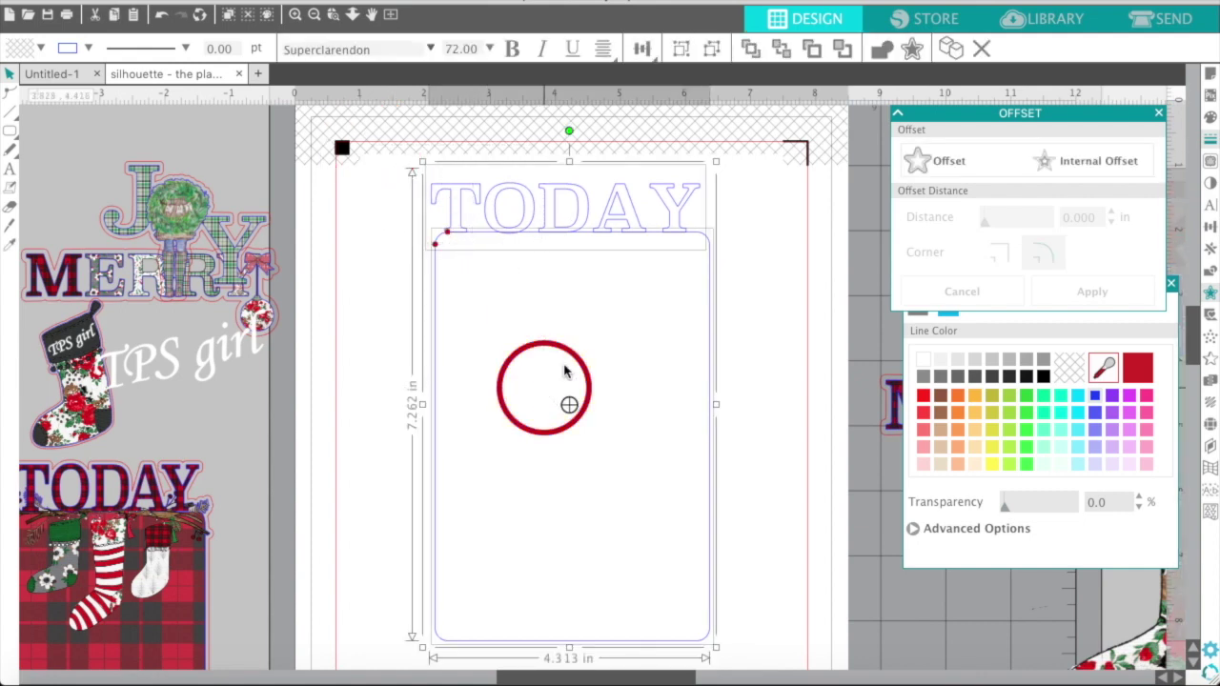
click(1211, 226)
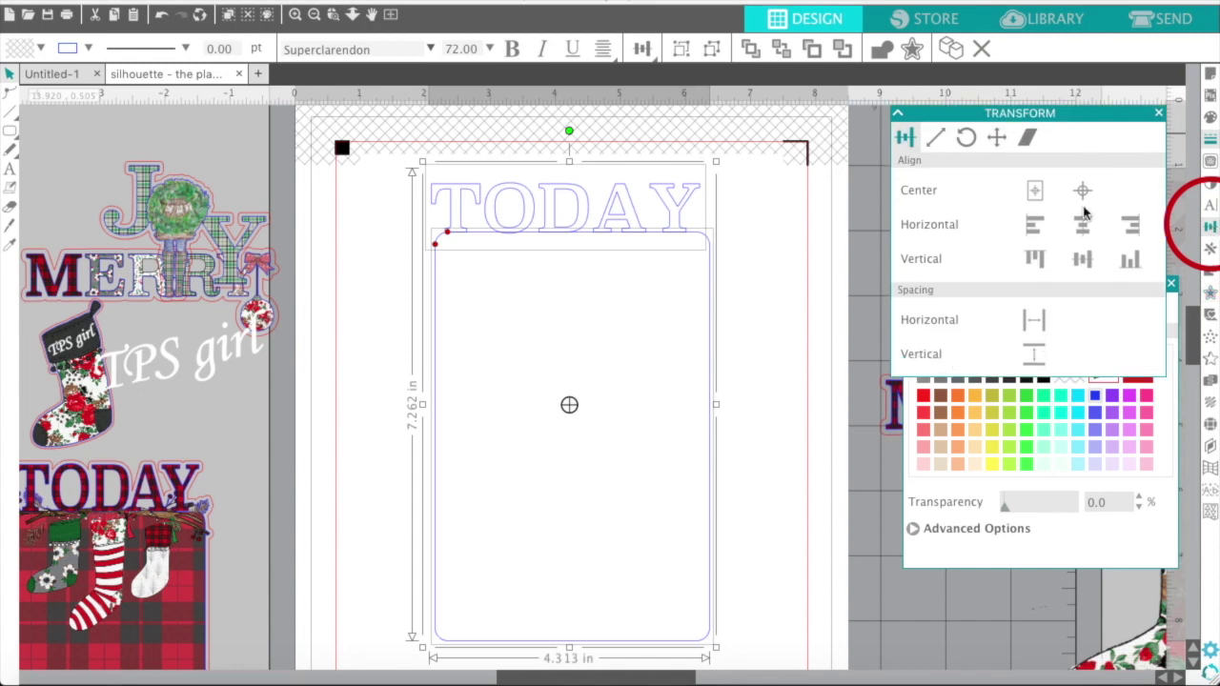
click(1082, 222)
click(1083, 222)
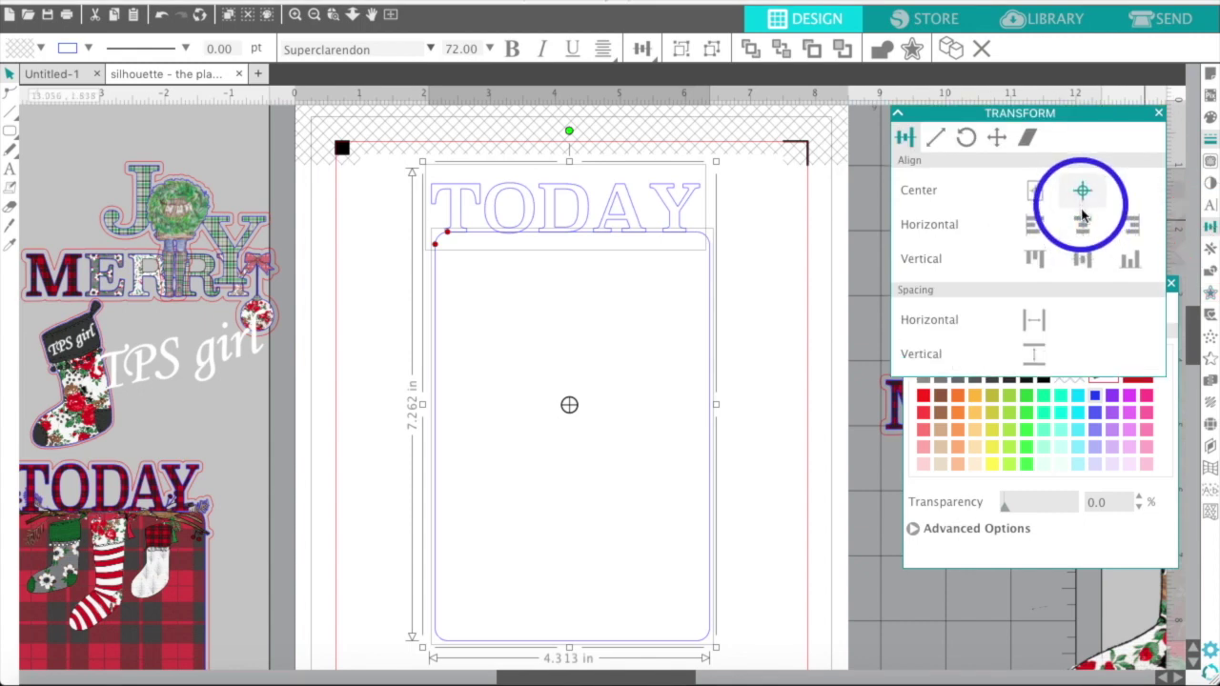
click(1082, 223)
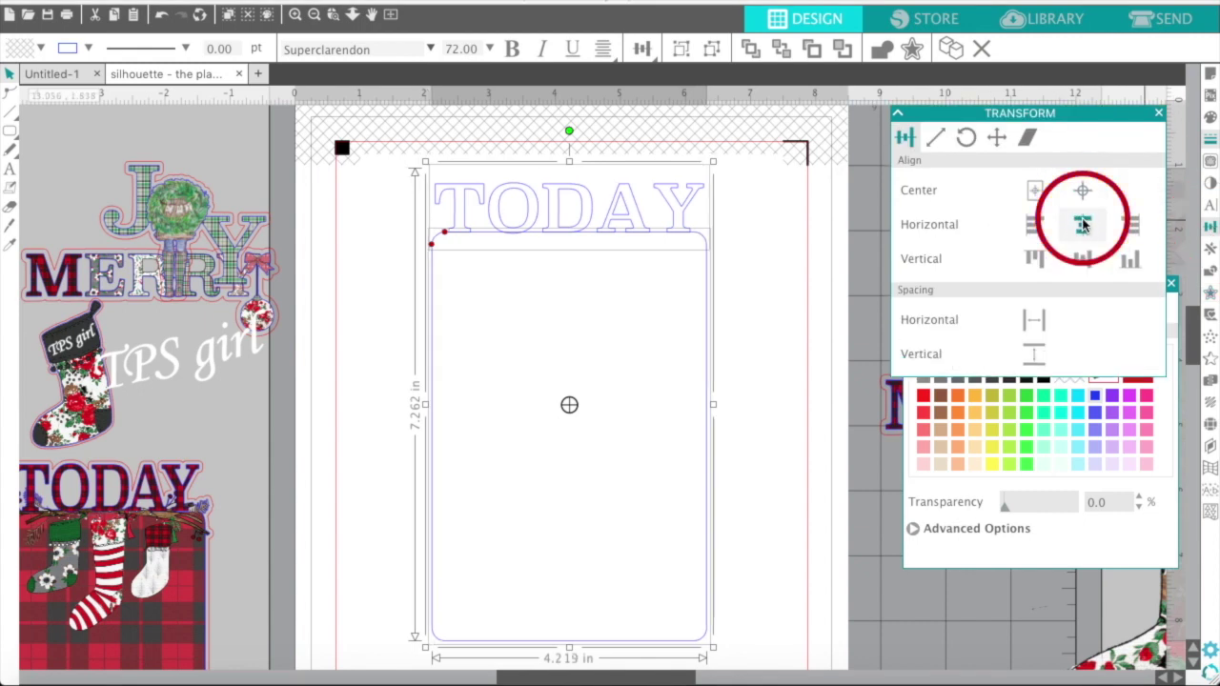
- Shift the TODAY text off-center by about 0.9 in to the left, and horizontally center-align it with the rounded rectangle again
click(748, 242)
drag(559, 202, 495, 196)
drag(388, 144, 576, 412)
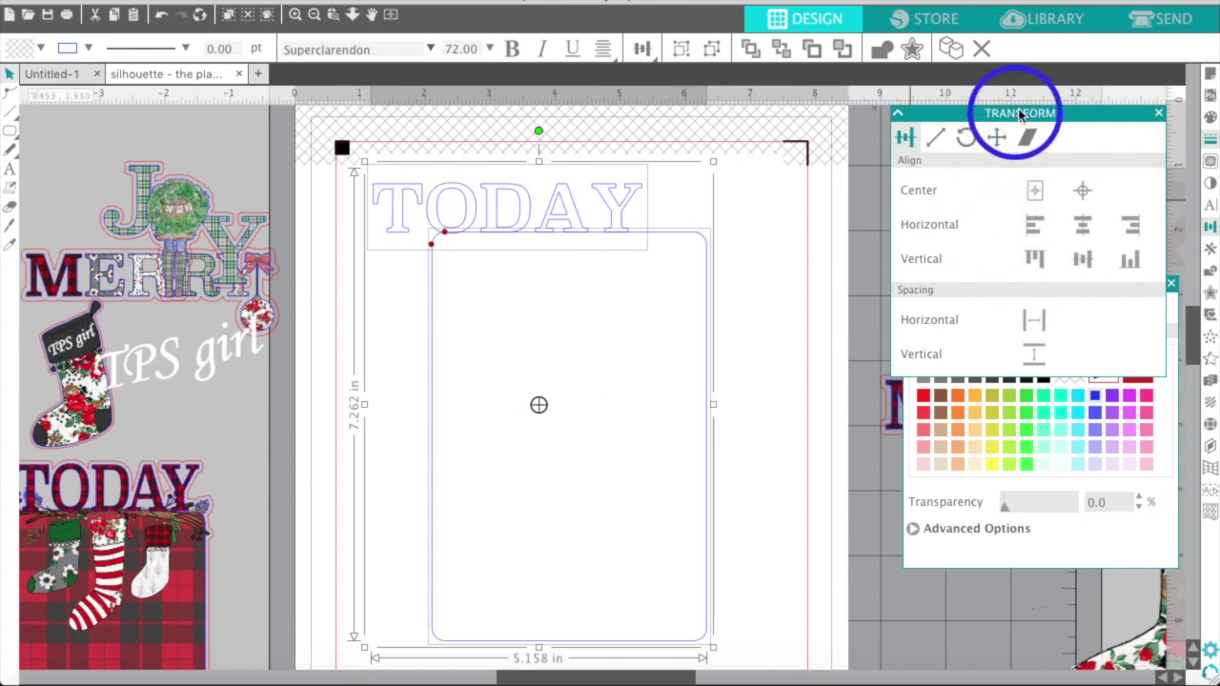
click(1082, 226)
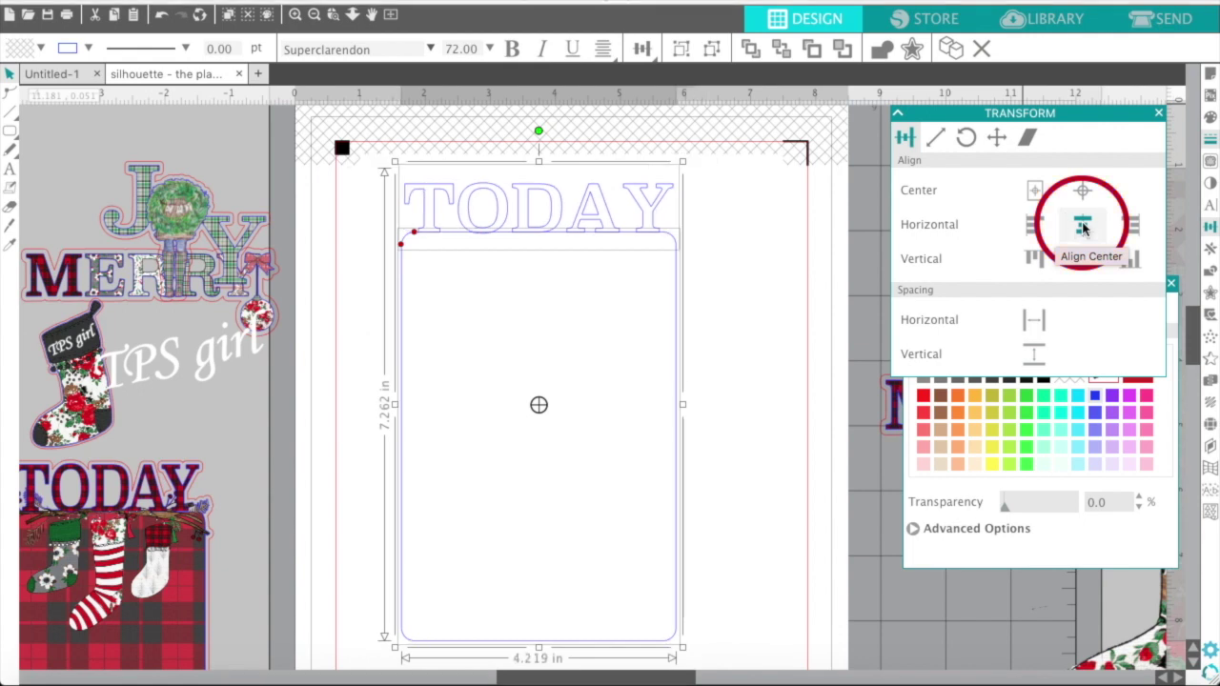
click(765, 243)
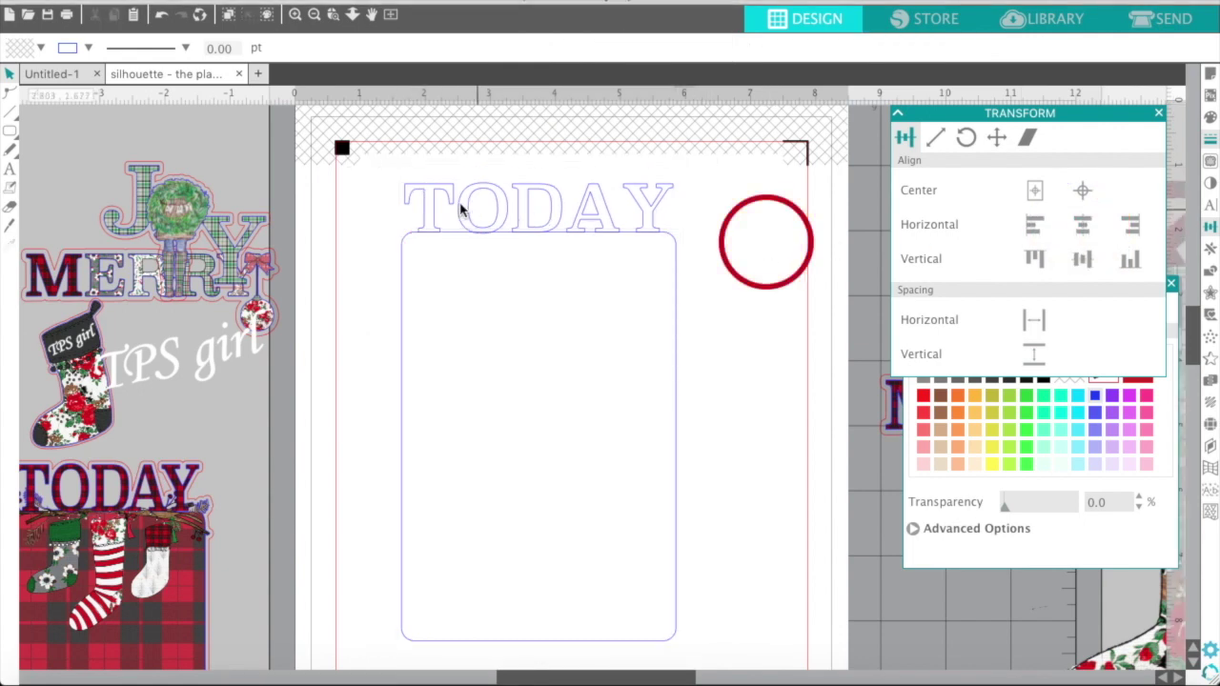
- Fill the rounded rectangle with the pattern image buffulo Plaid.jpg from the Christmas files in Finder
click(580, 223)
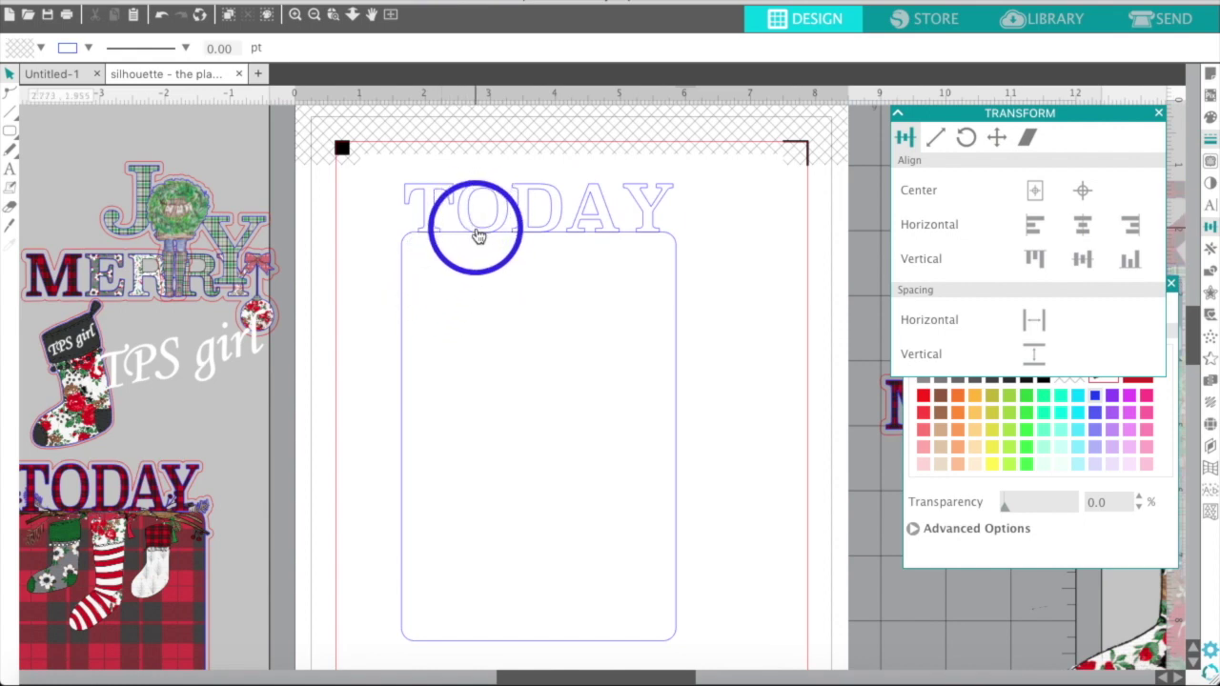
scroll(398, 301, down, 2)
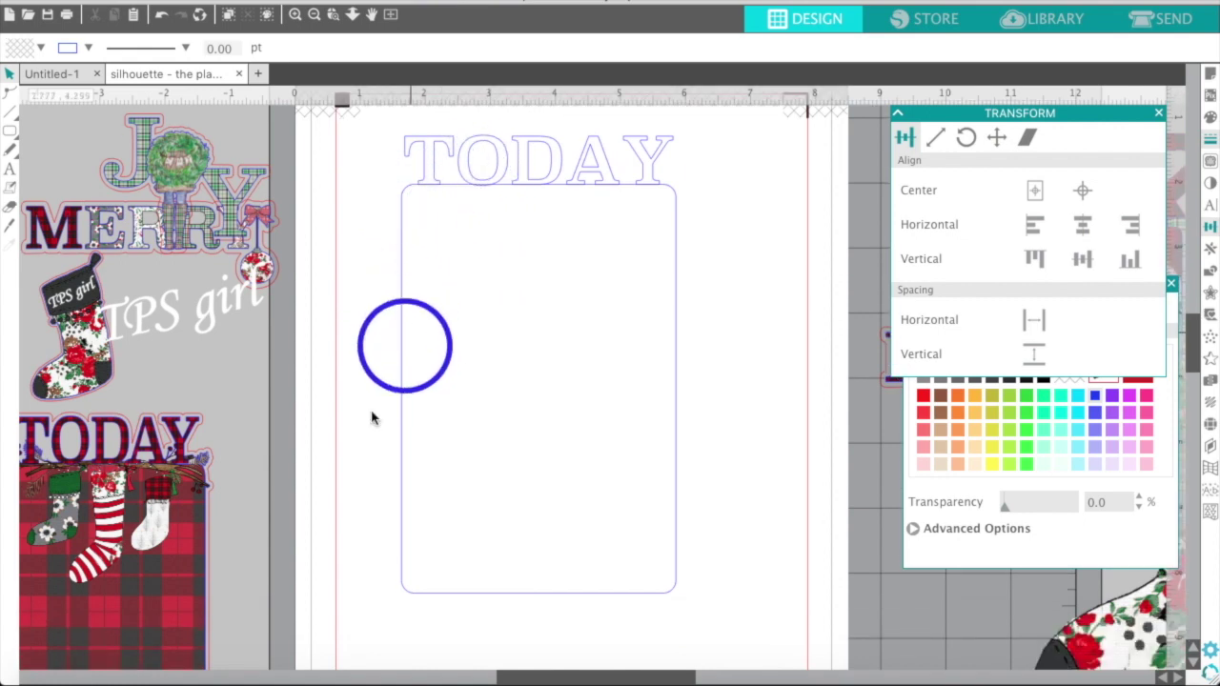
click(24, 674)
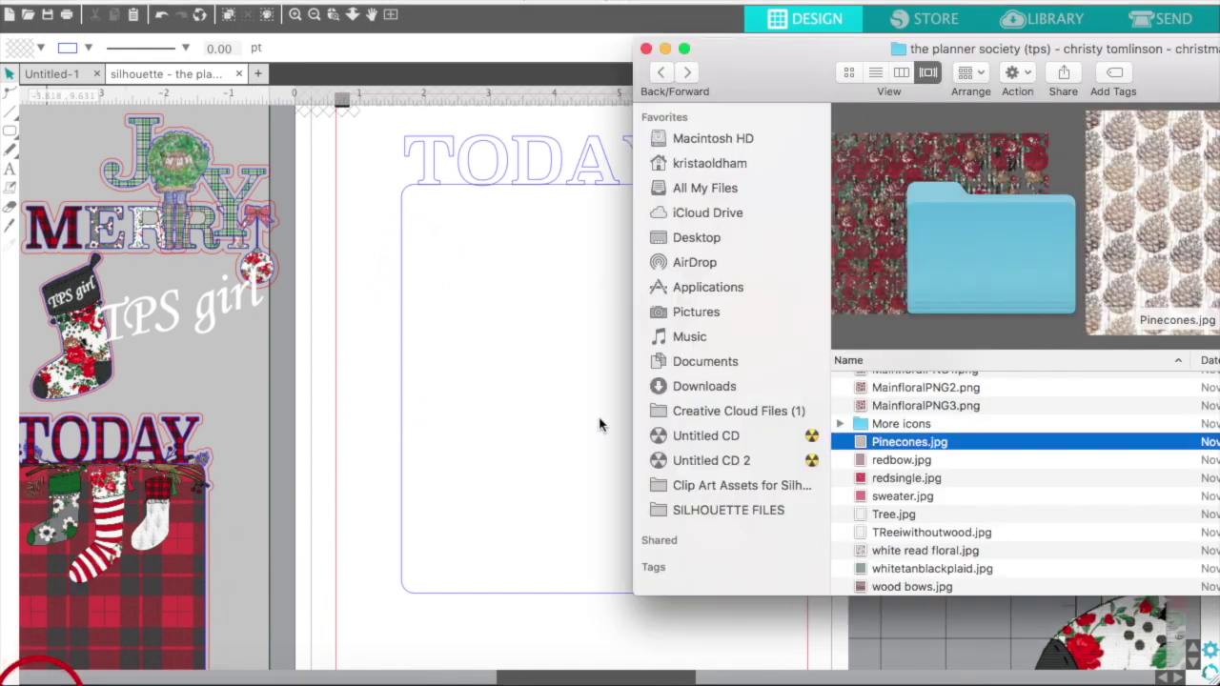
scroll(925, 463, up, 10)
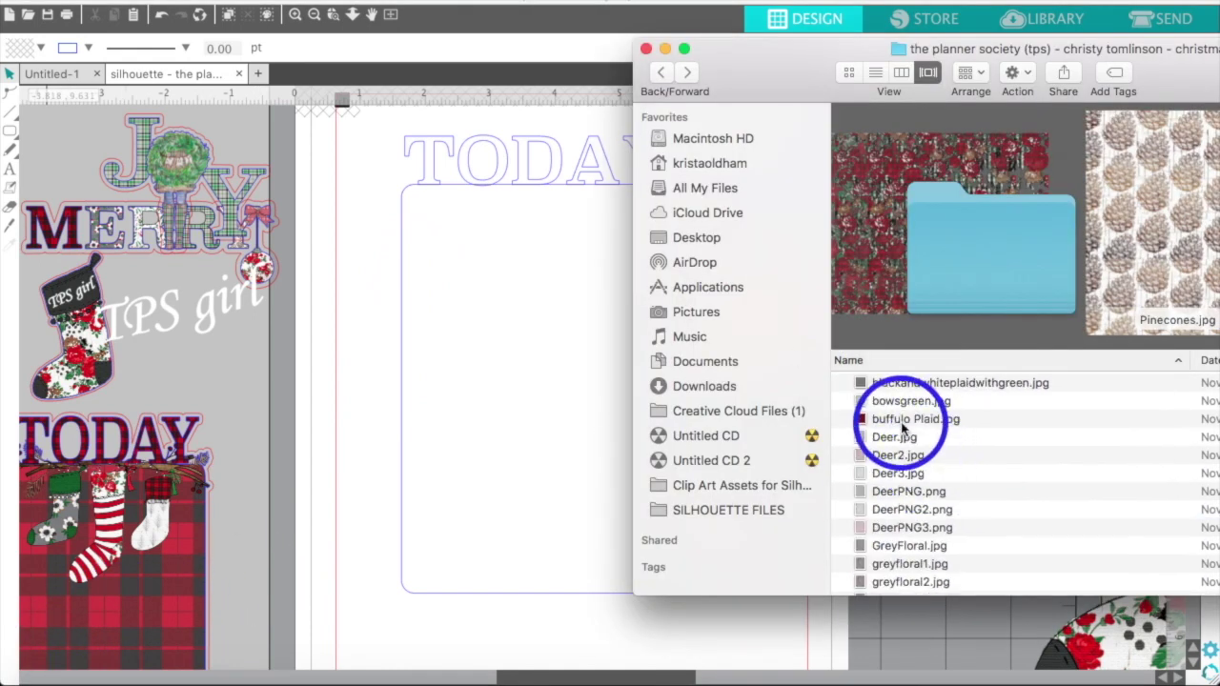
click(902, 421)
drag(901, 429, 564, 320)
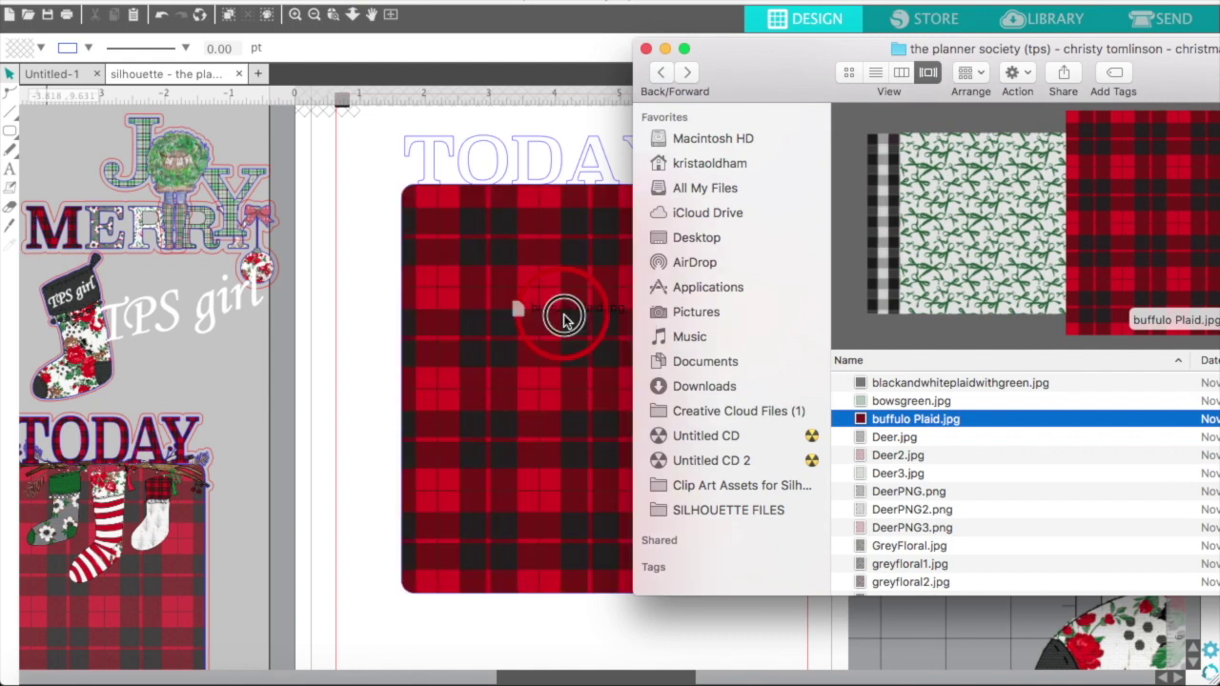
- Fill the TODAY text with the same buffulo Plaid.jpg pattern from Finder
click(375, 144)
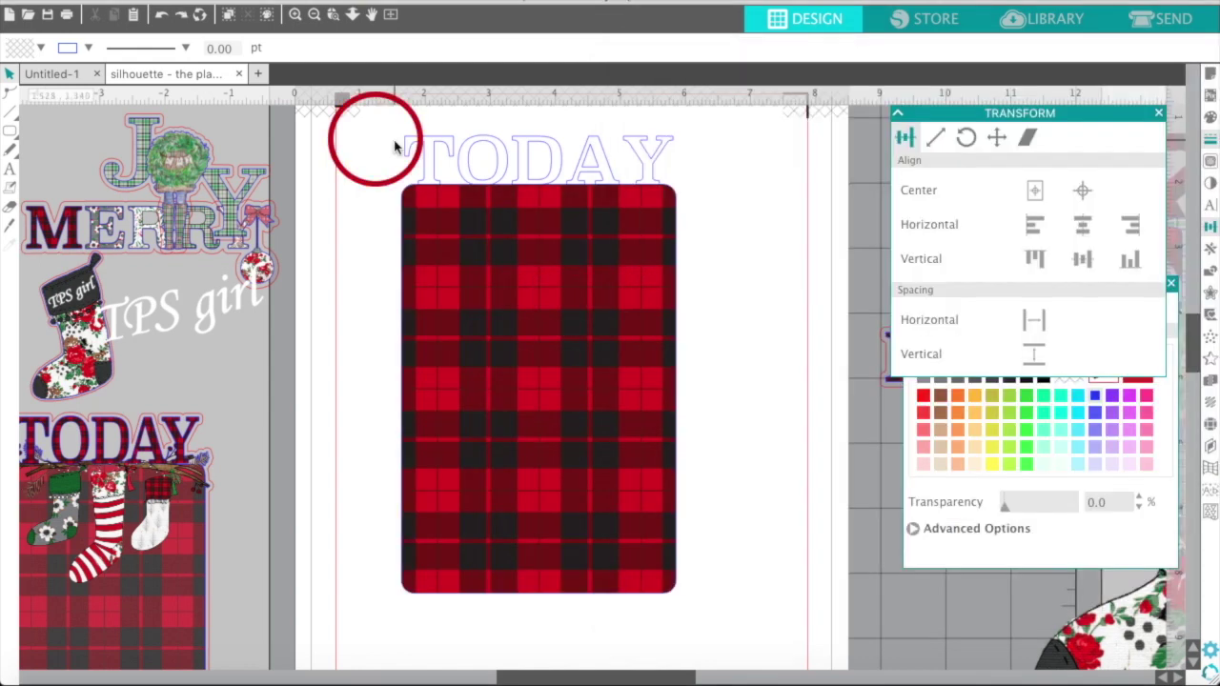
click(395, 146)
click(403, 149)
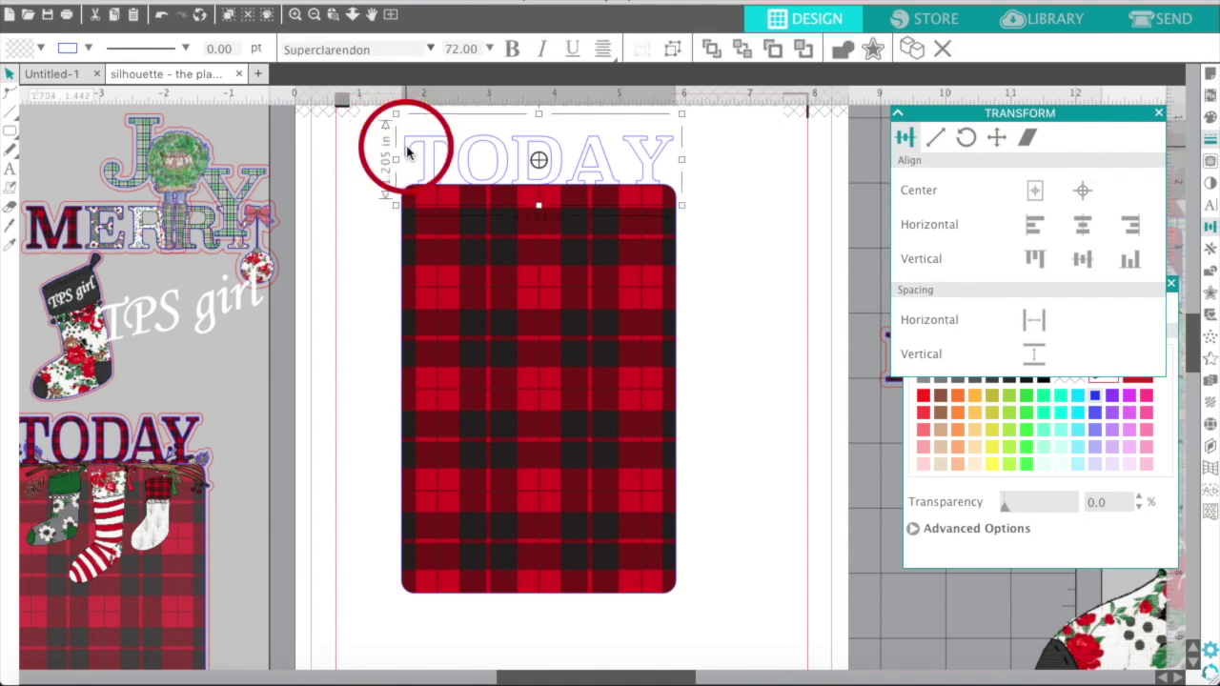
drag(406, 145, 656, 166)
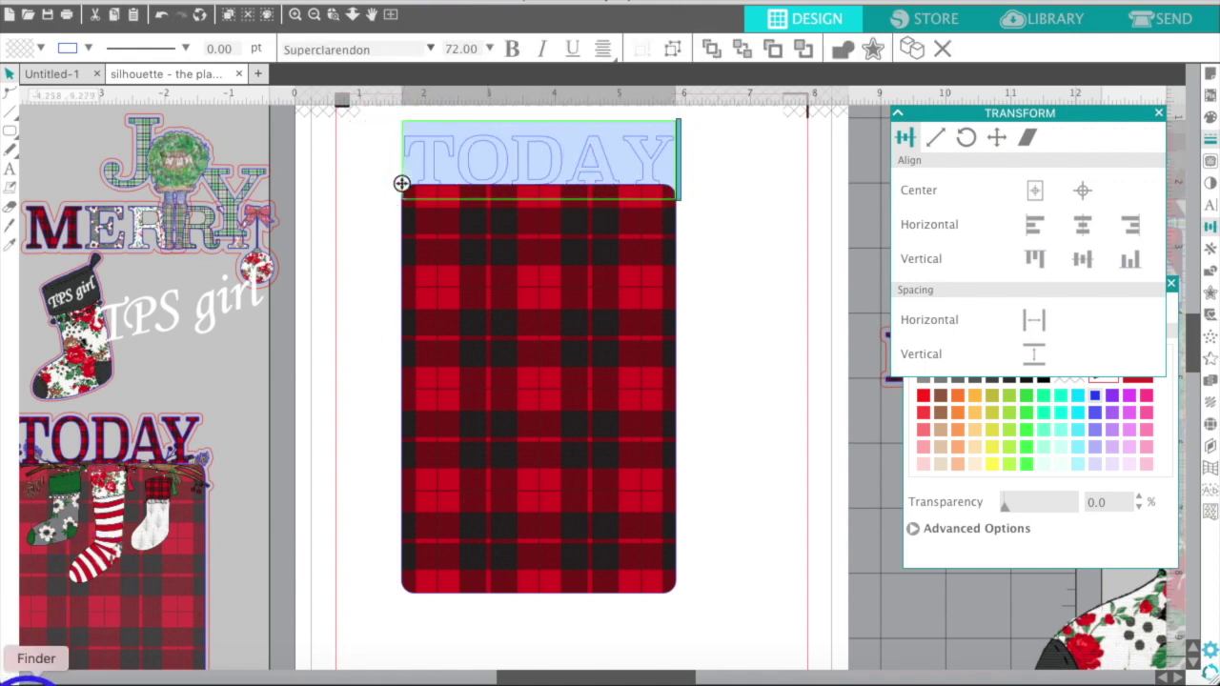
click(34, 680)
drag(853, 429, 521, 164)
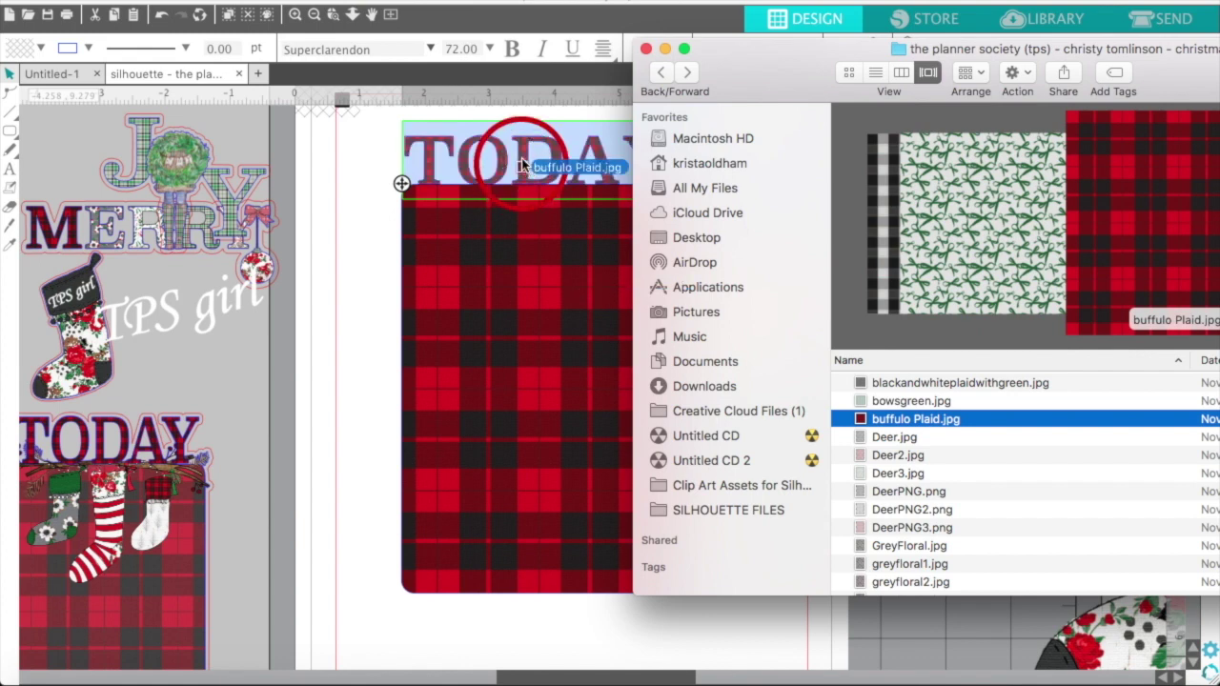
click(356, 231)
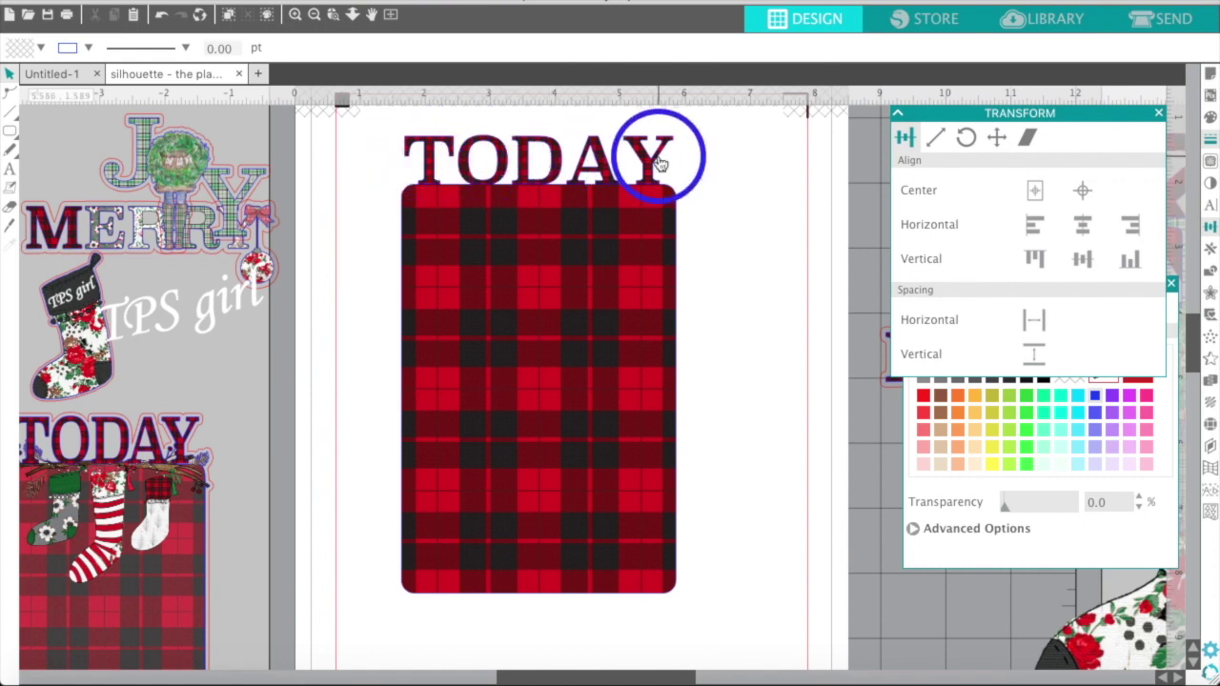
- Set the transparency of the rounded rectangle's plaid pattern fill to 16%
click(579, 215)
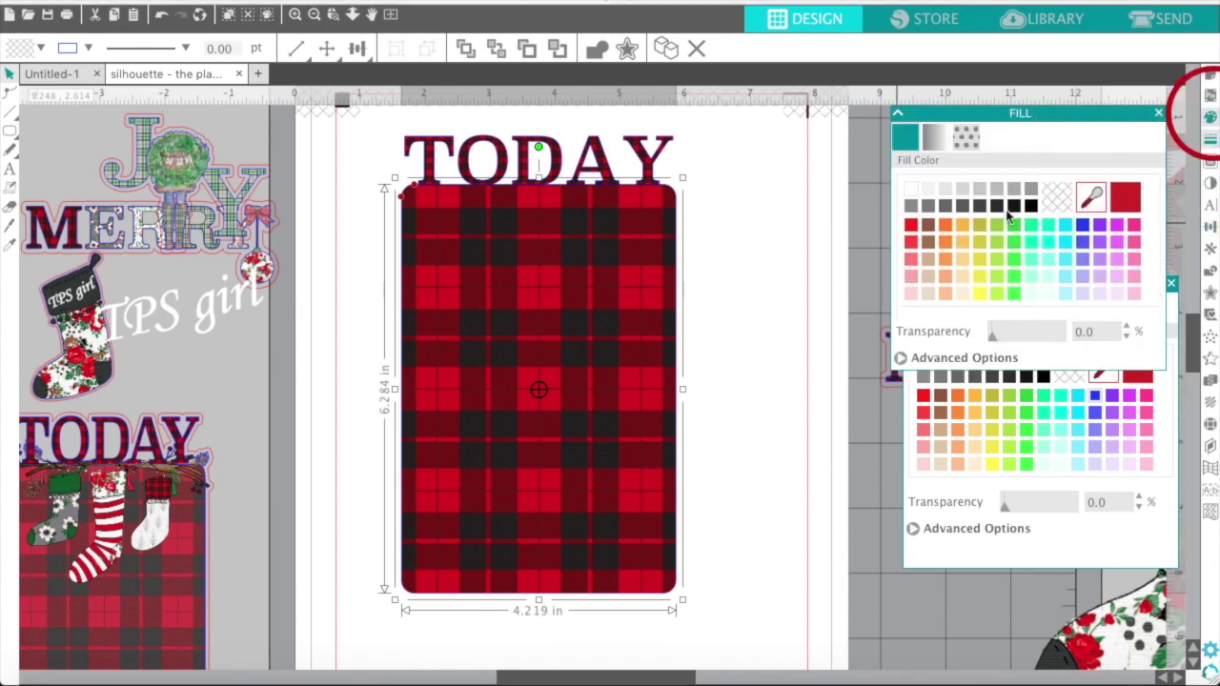
click(966, 139)
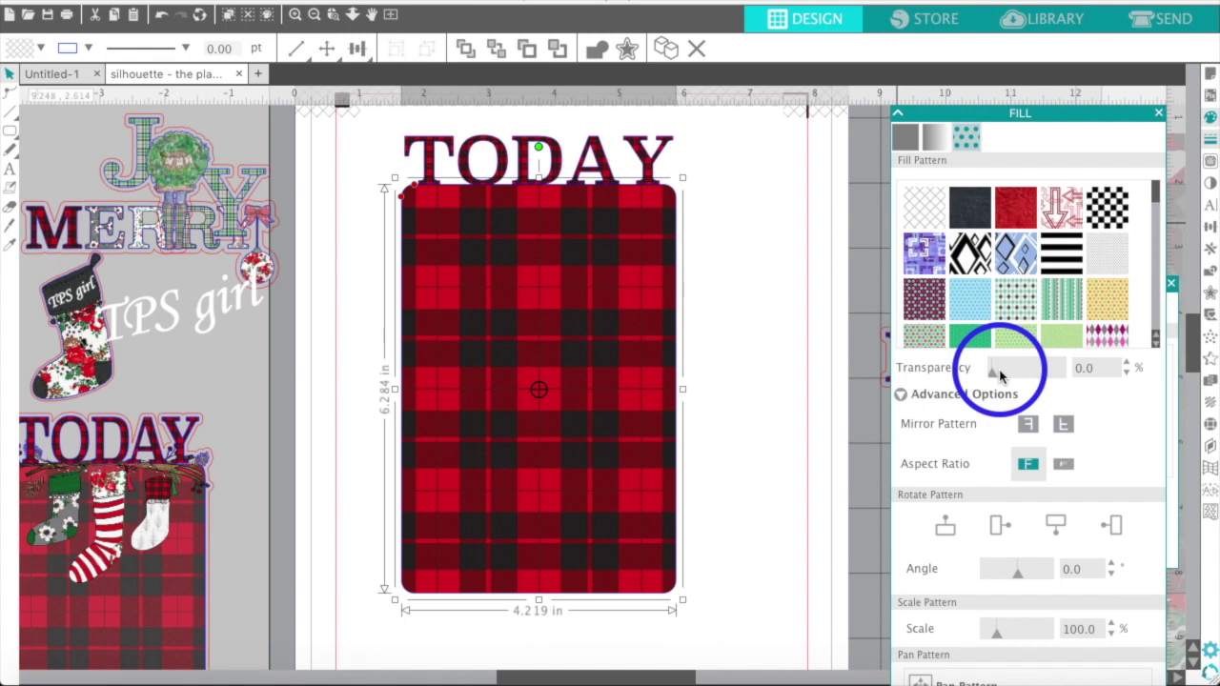
drag(991, 377, 1004, 376)
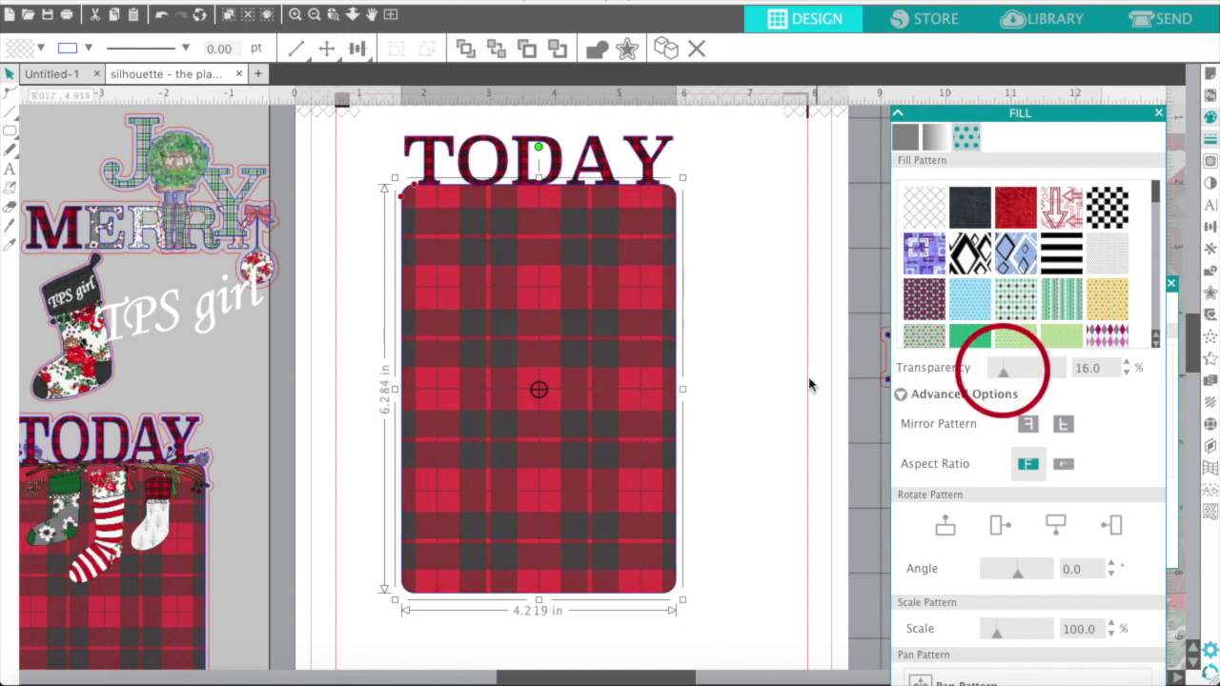
click(778, 374)
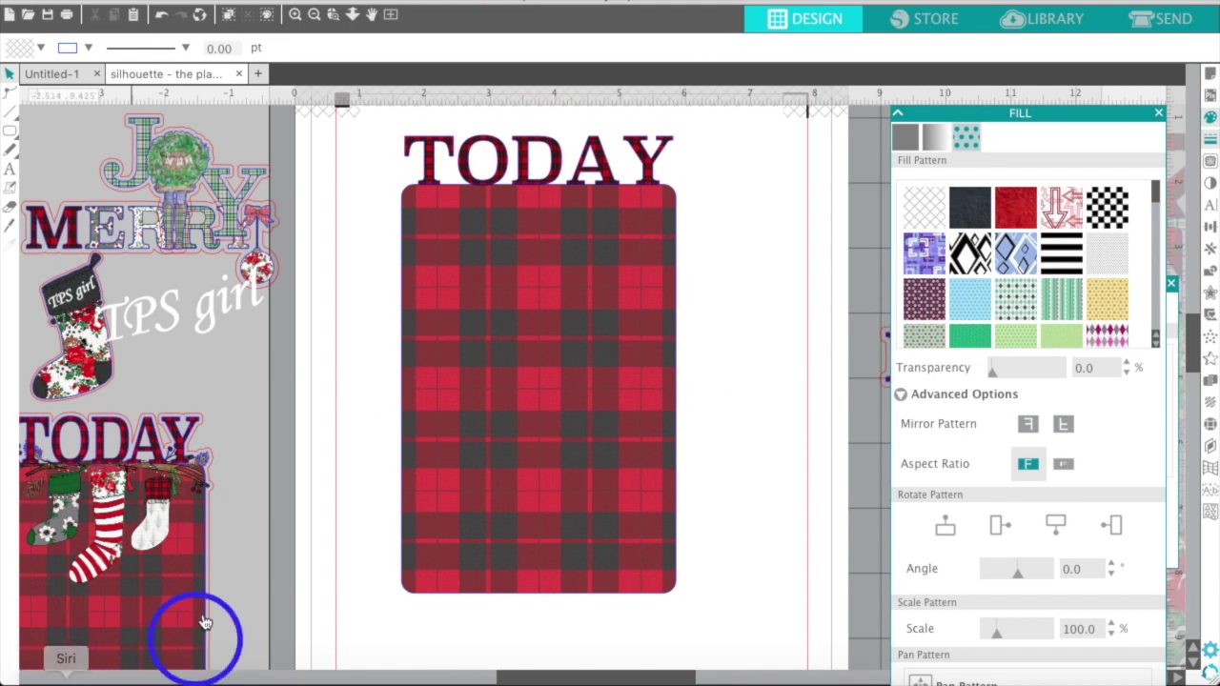
- Move the stocking garland onto the plaid TODAY card and bring it to the front
click(313, 13)
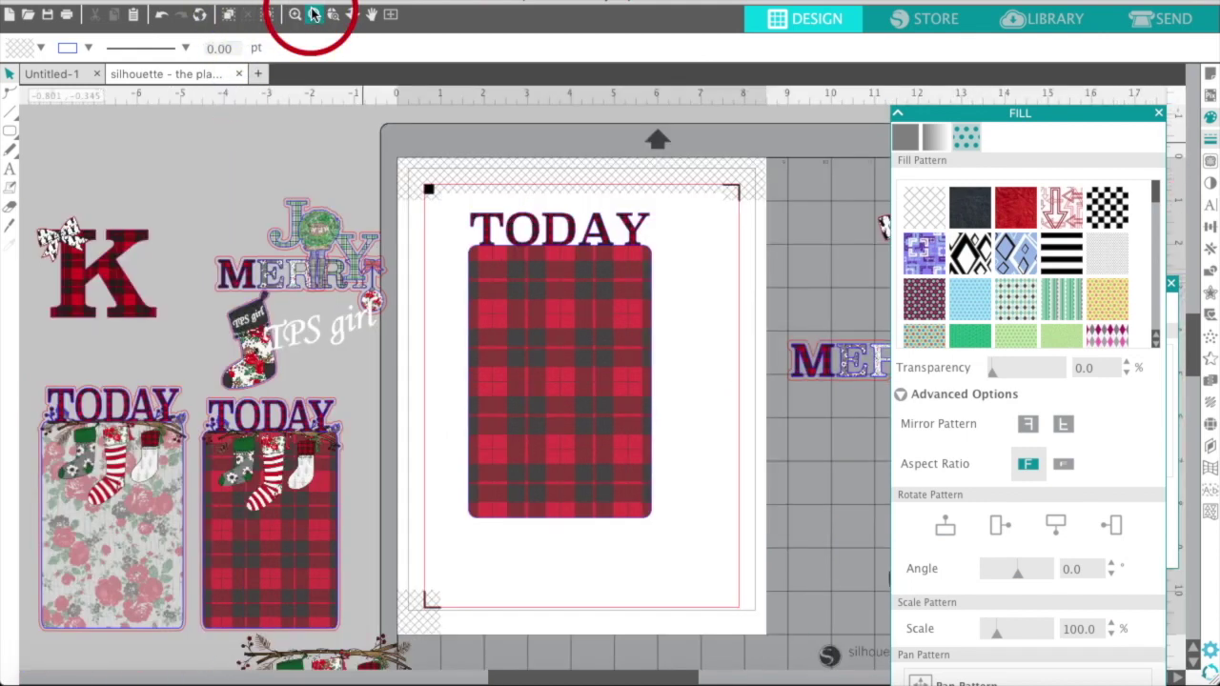
drag(290, 658, 522, 332)
drag(533, 284, 672, 286)
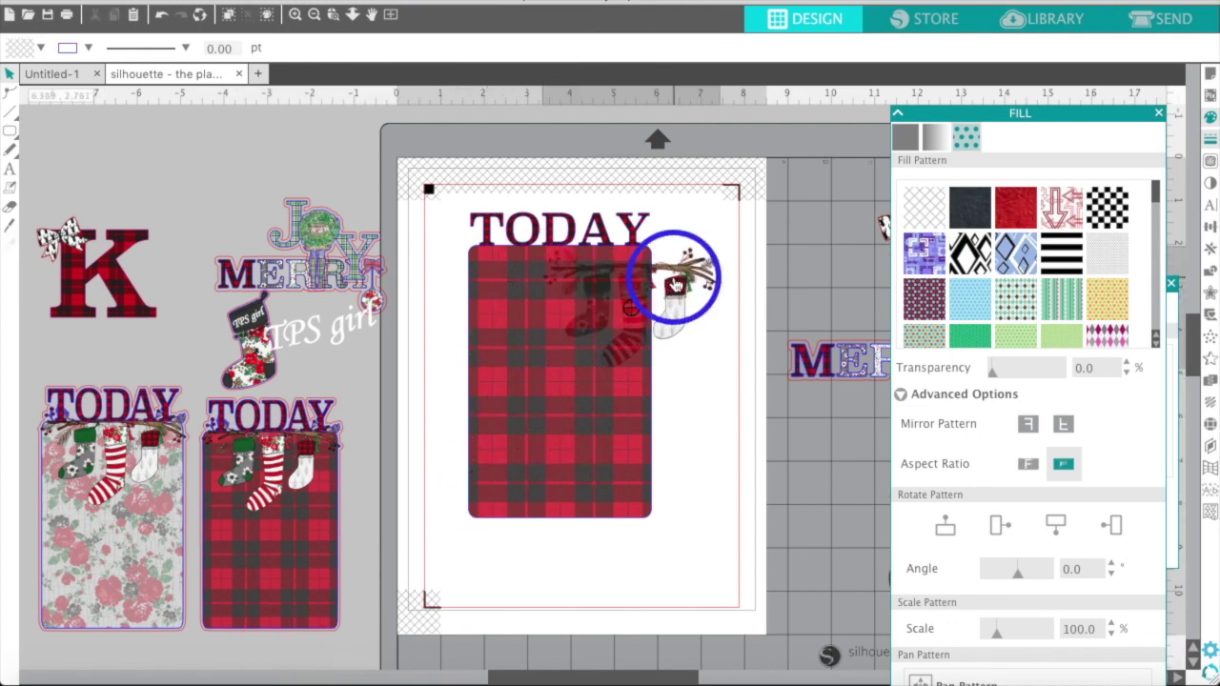
right_click(673, 279)
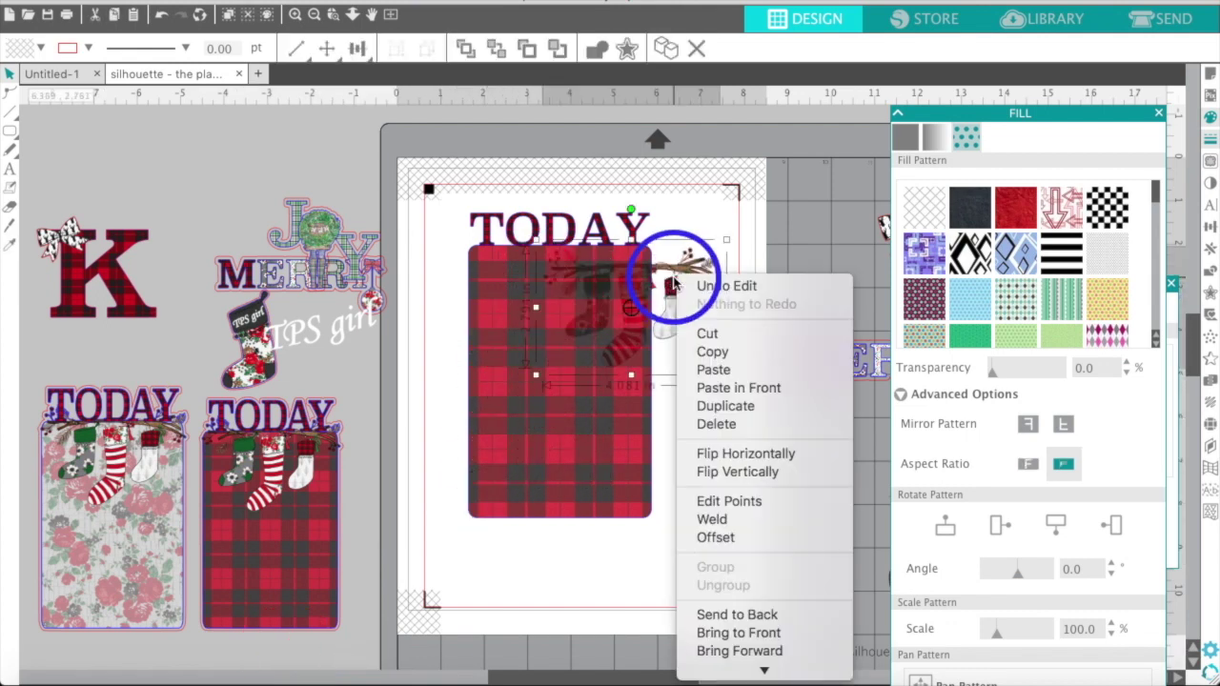
click(717, 632)
drag(654, 308, 587, 296)
- Position the garland so its branch runs along the seam between the TODAY letters and the plaid rectangle
click(296, 15)
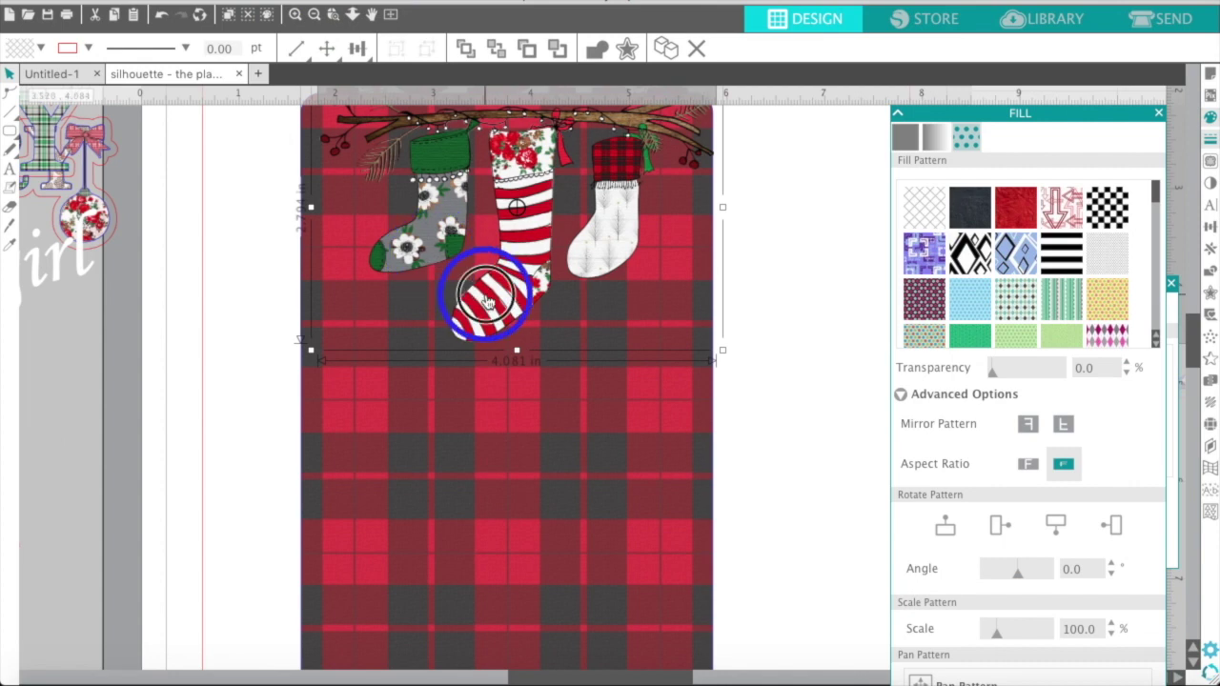
click(486, 297)
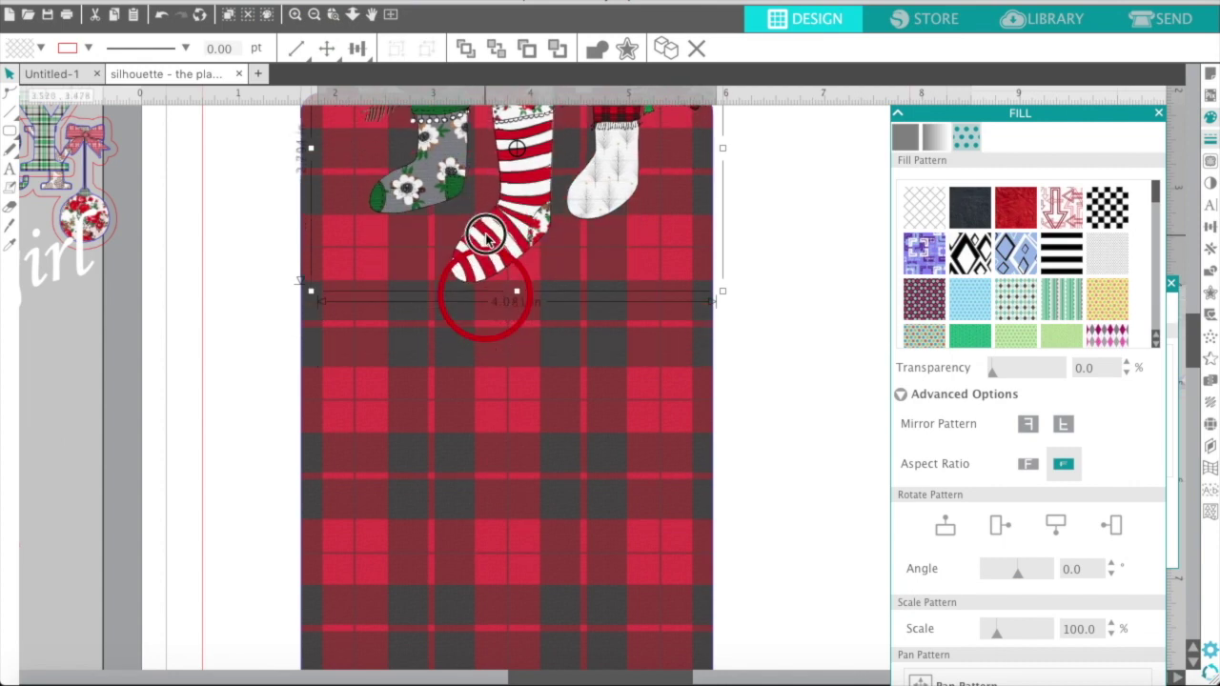
scroll(488, 240, down, 2)
scroll(426, 264, up, 2)
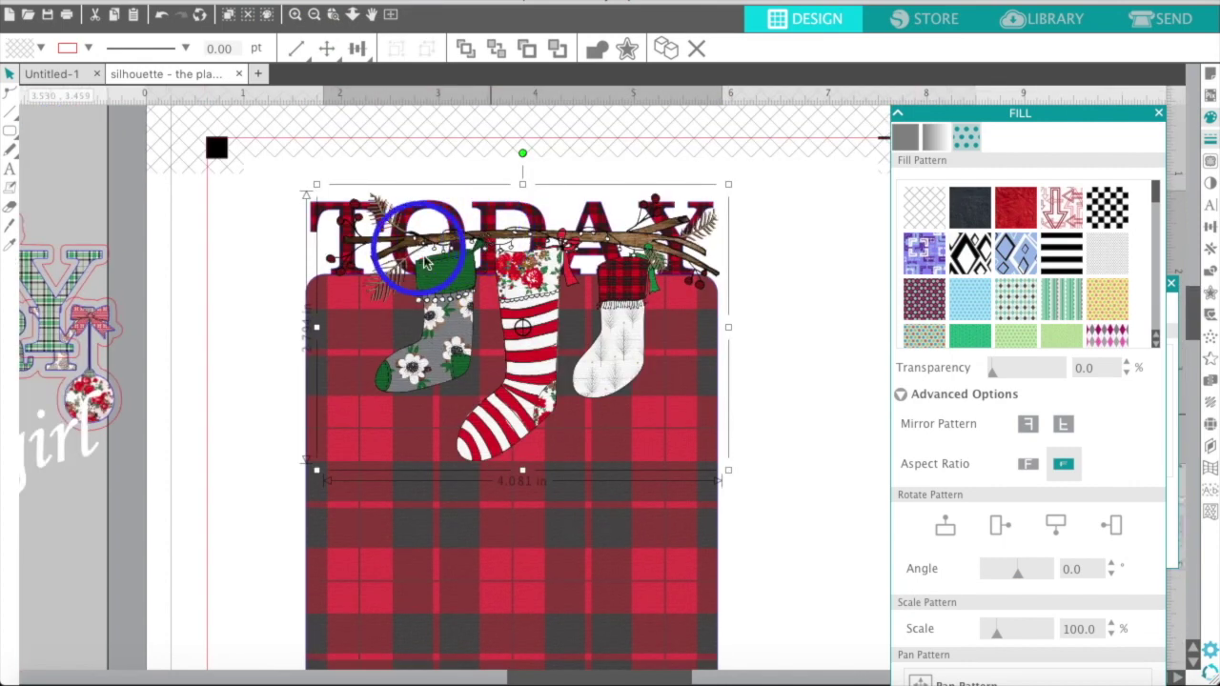
drag(457, 319, 440, 349)
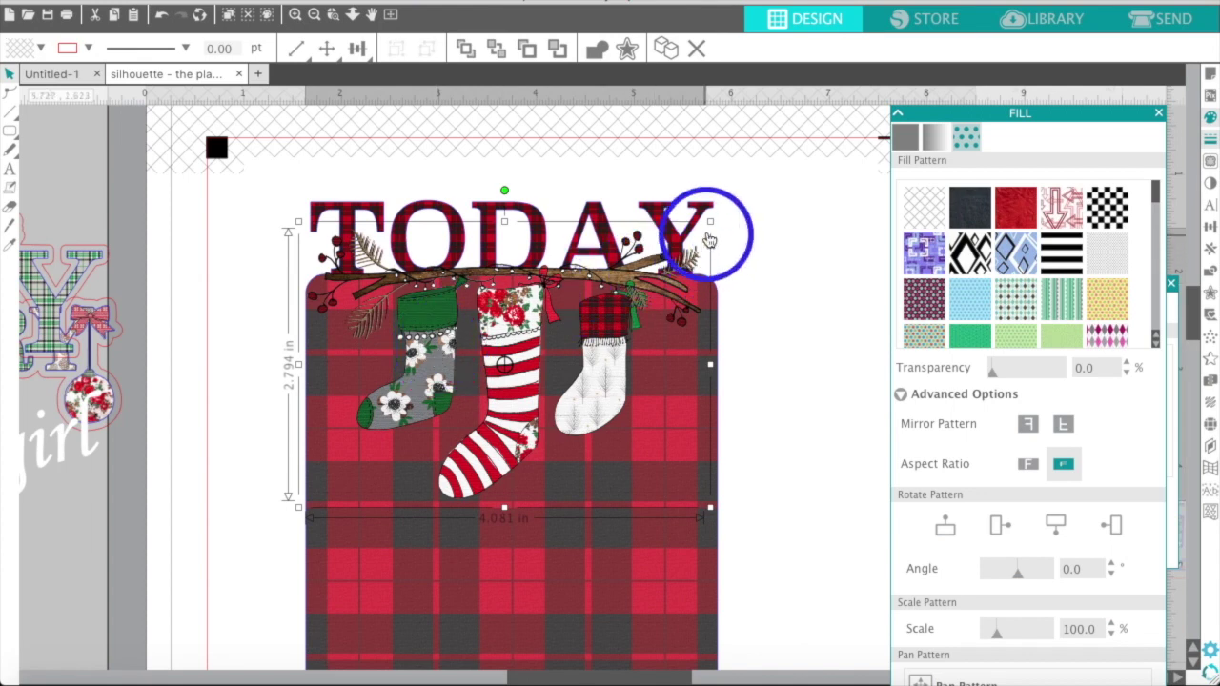
- Enlarge the garland to about 4.4 in wide and 3.0 in tall, and re-center its branch over the card's upper edge
drag(710, 223, 726, 209)
drag(522, 283, 509, 315)
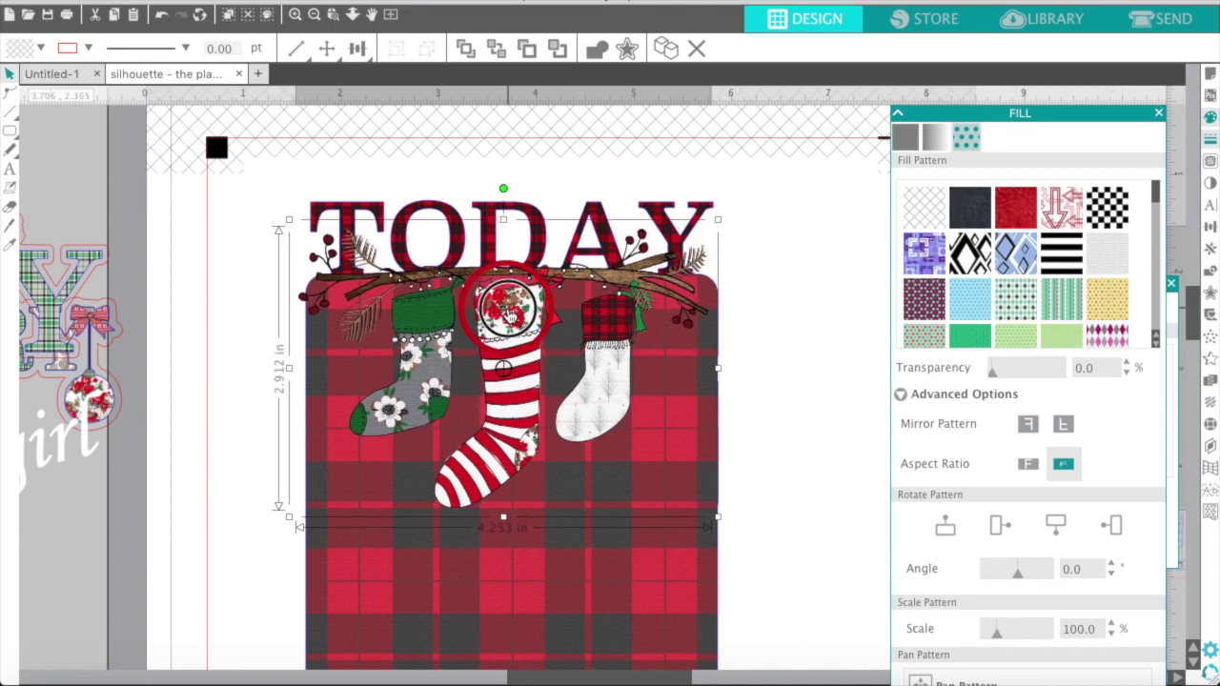
drag(718, 219, 732, 210)
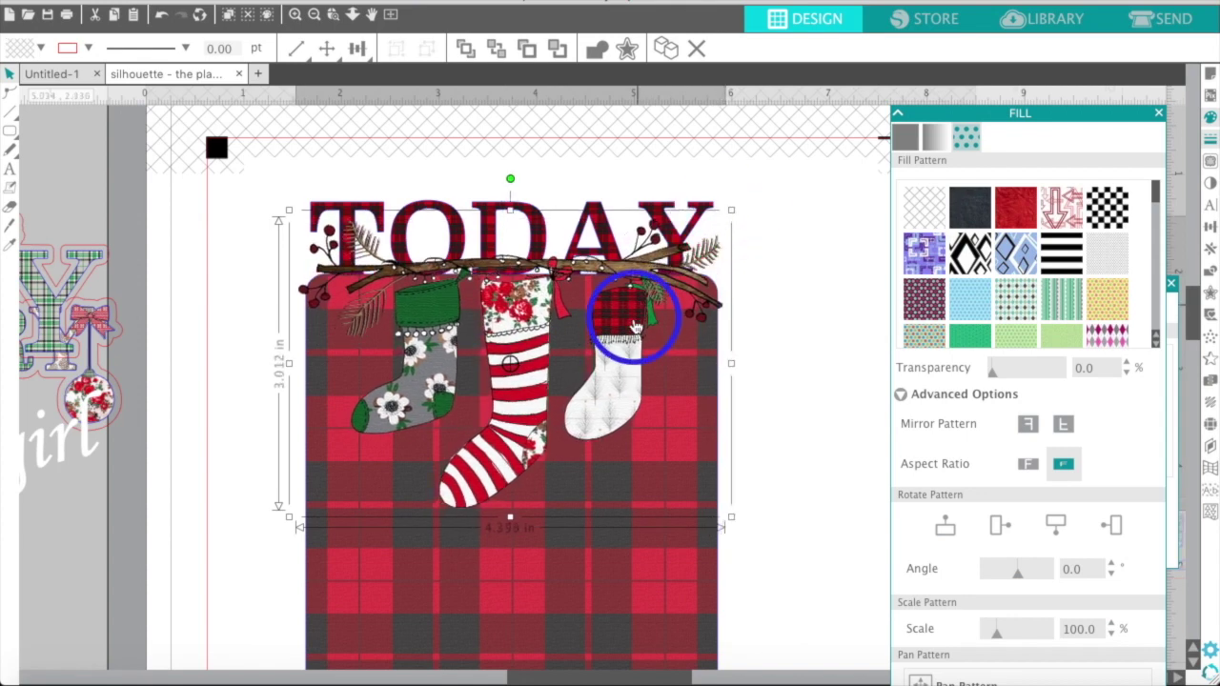
drag(632, 322, 638, 331)
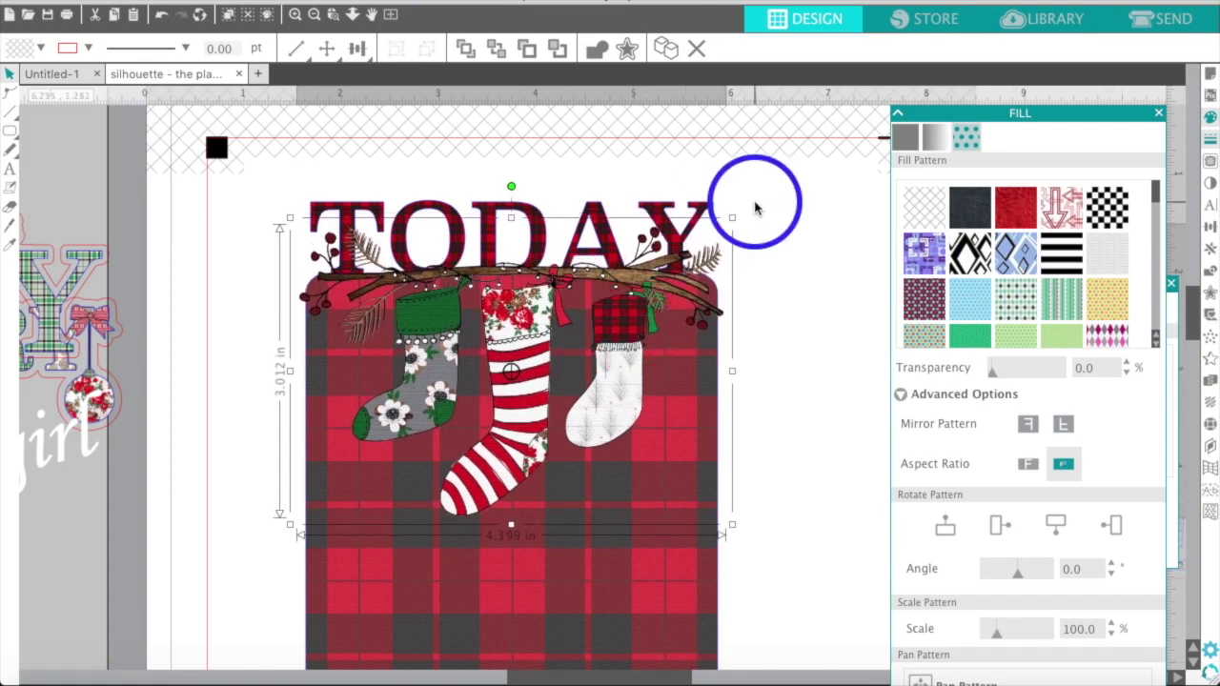
click(783, 340)
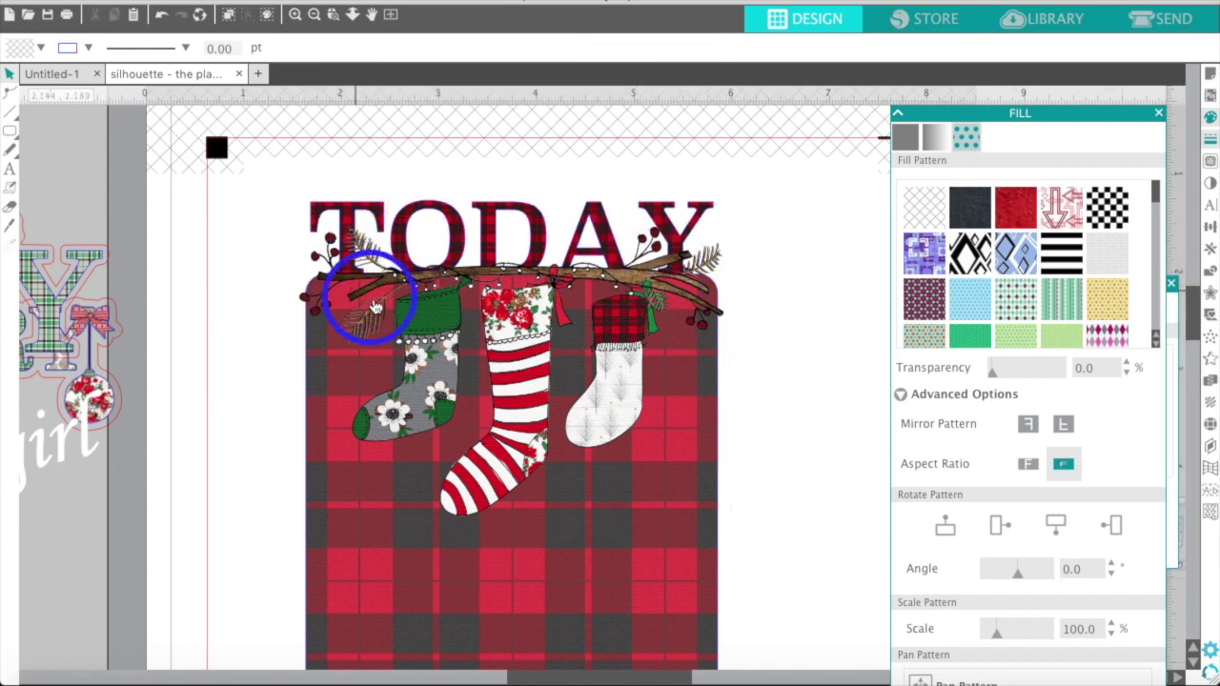
- Bring the TODAY lettering to the front of the plaid card
click(401, 234)
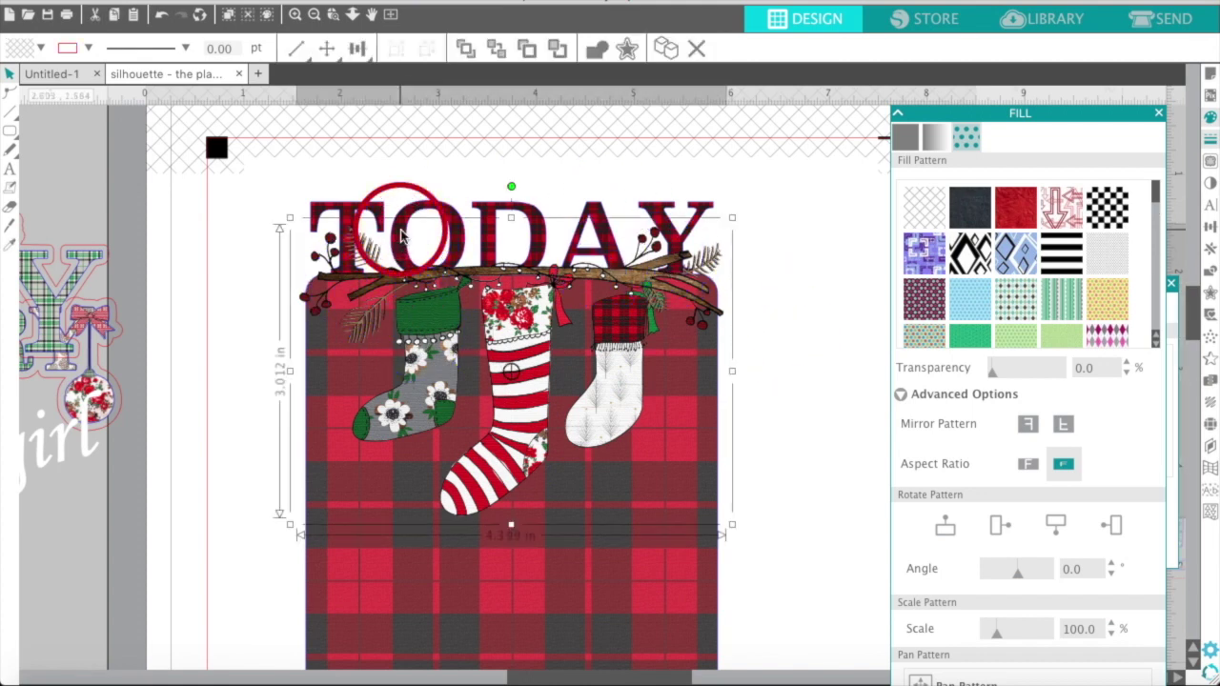
click(405, 216)
right_click(403, 210)
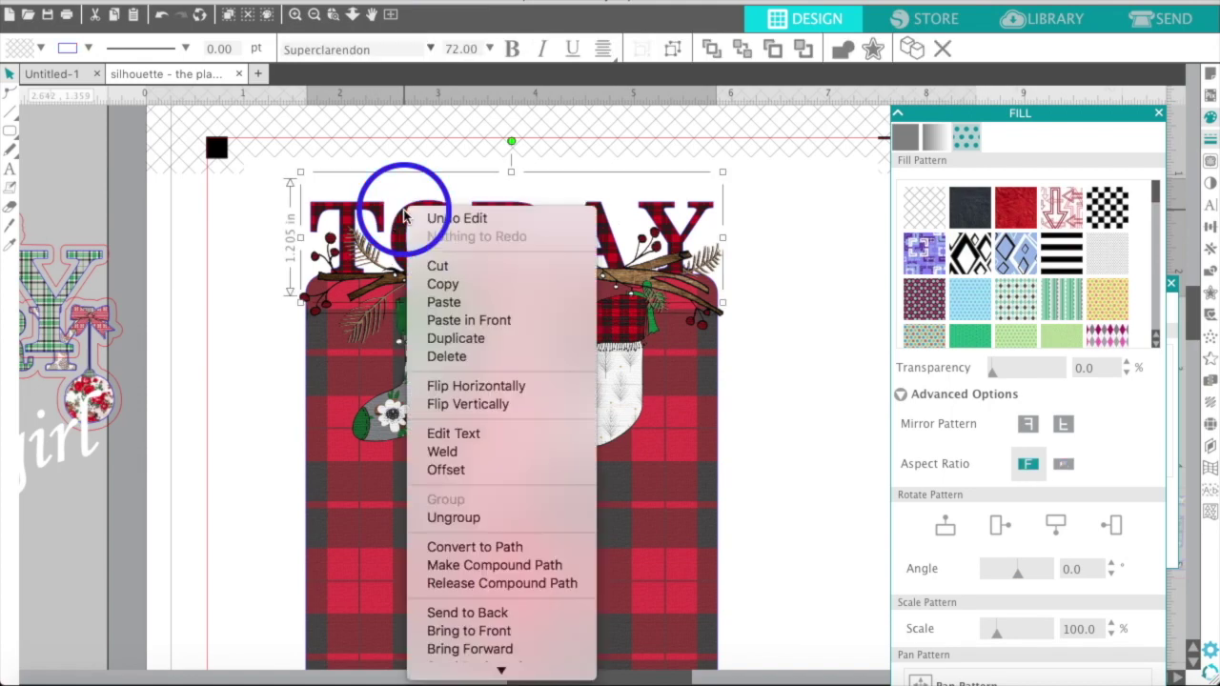
click(494, 618)
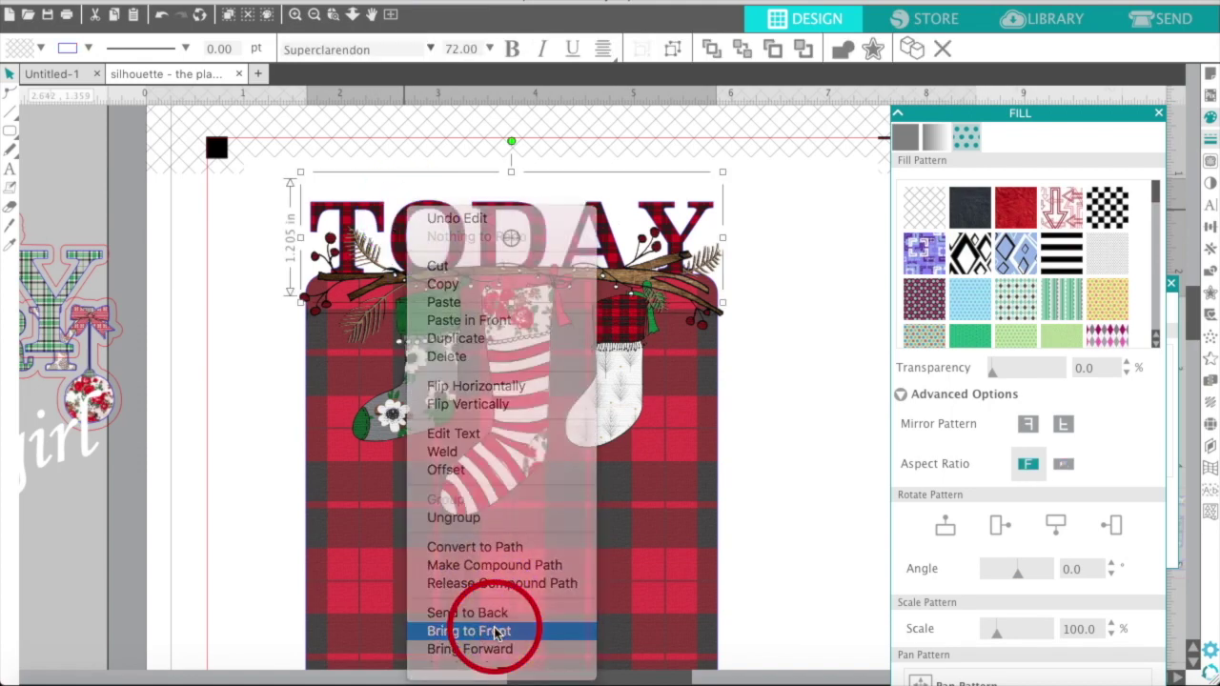
click(812, 406)
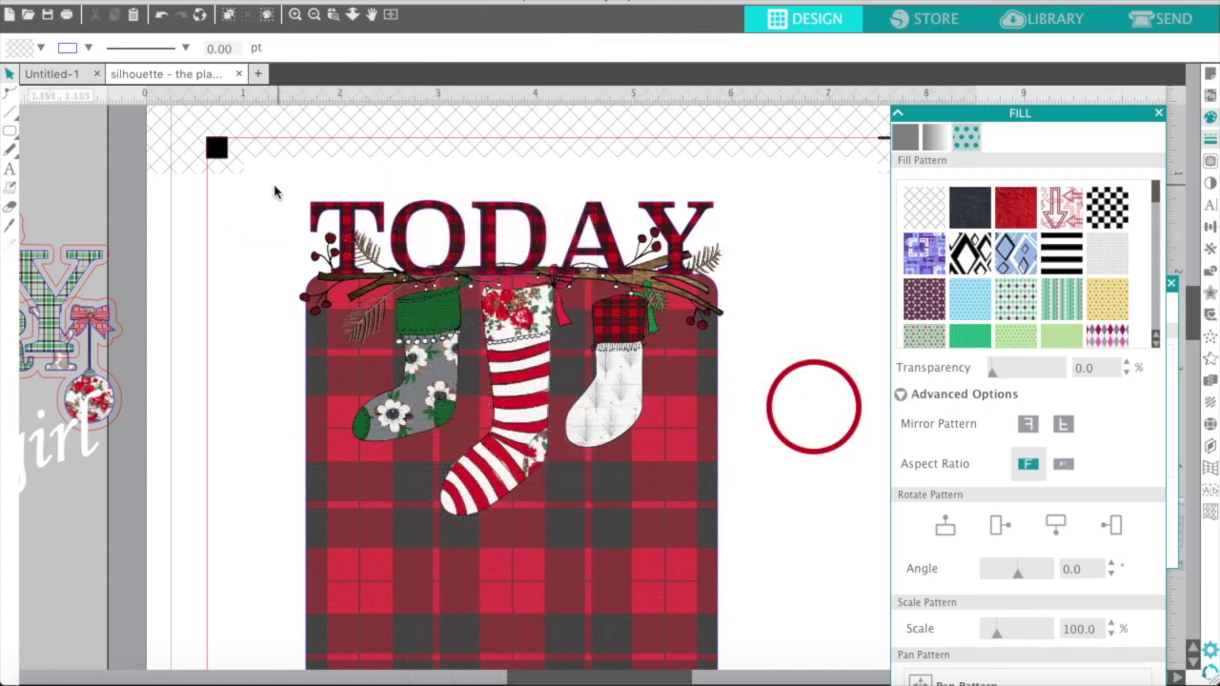
- Group the TODAY lettering, plaid rounded rectangle and stocking garland into one card
drag(274, 191, 390, 307)
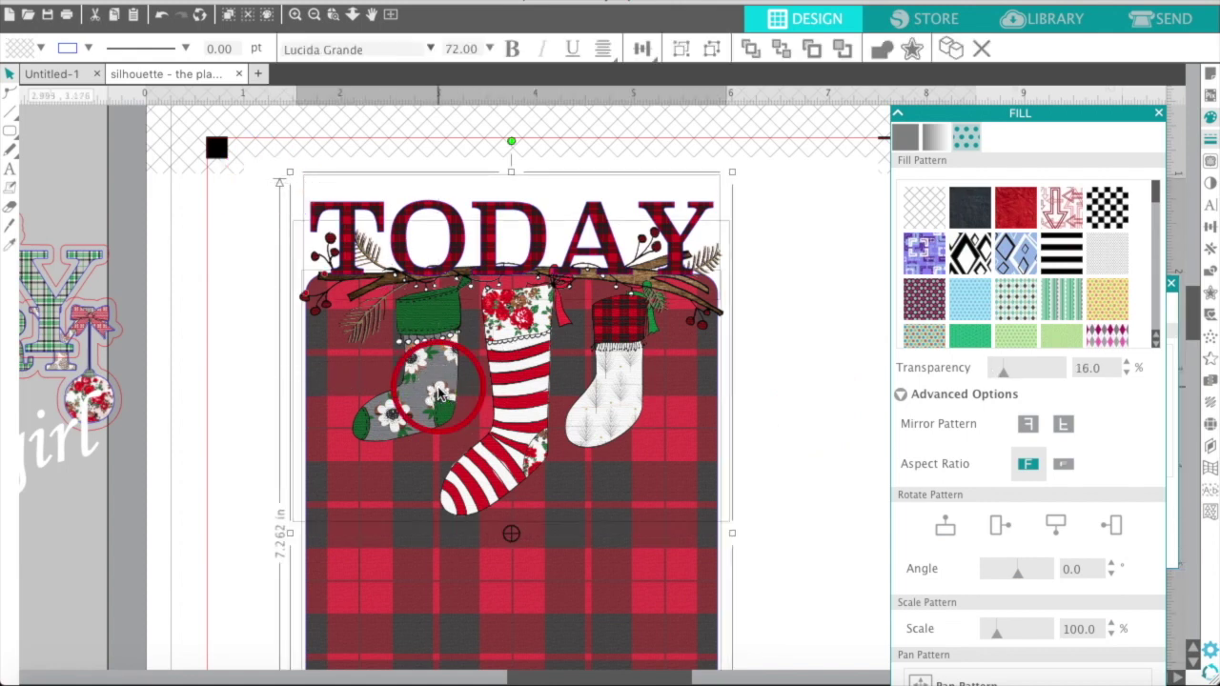
right_click(438, 386)
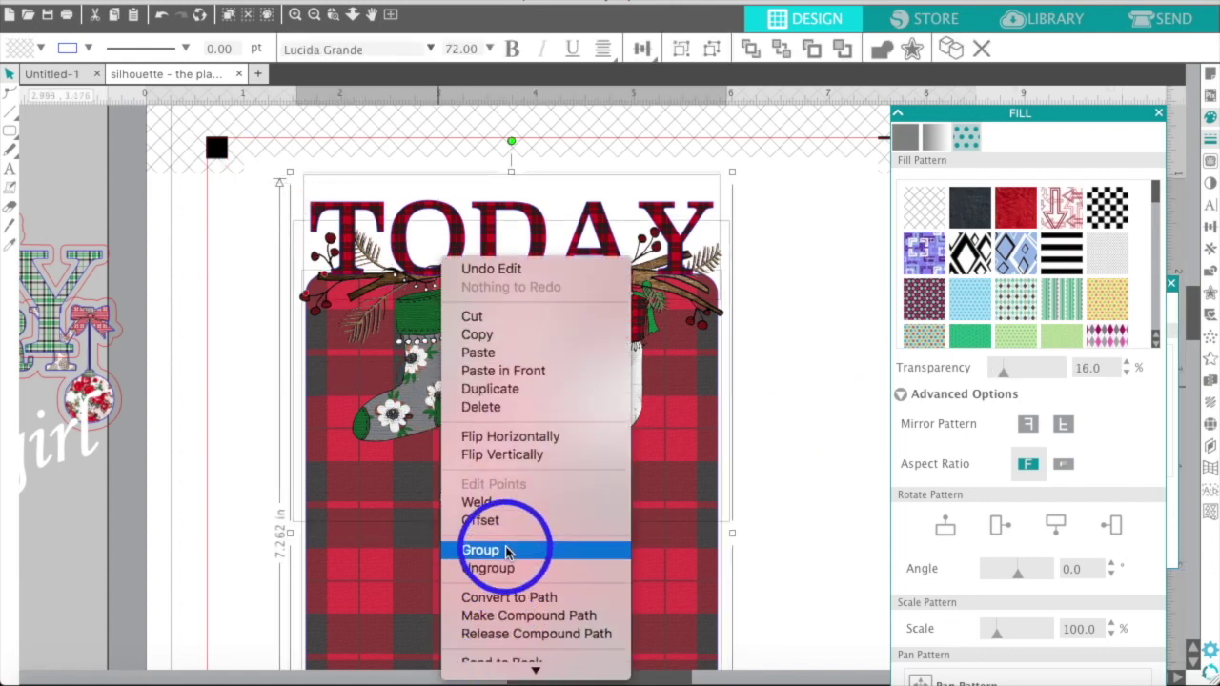
click(506, 569)
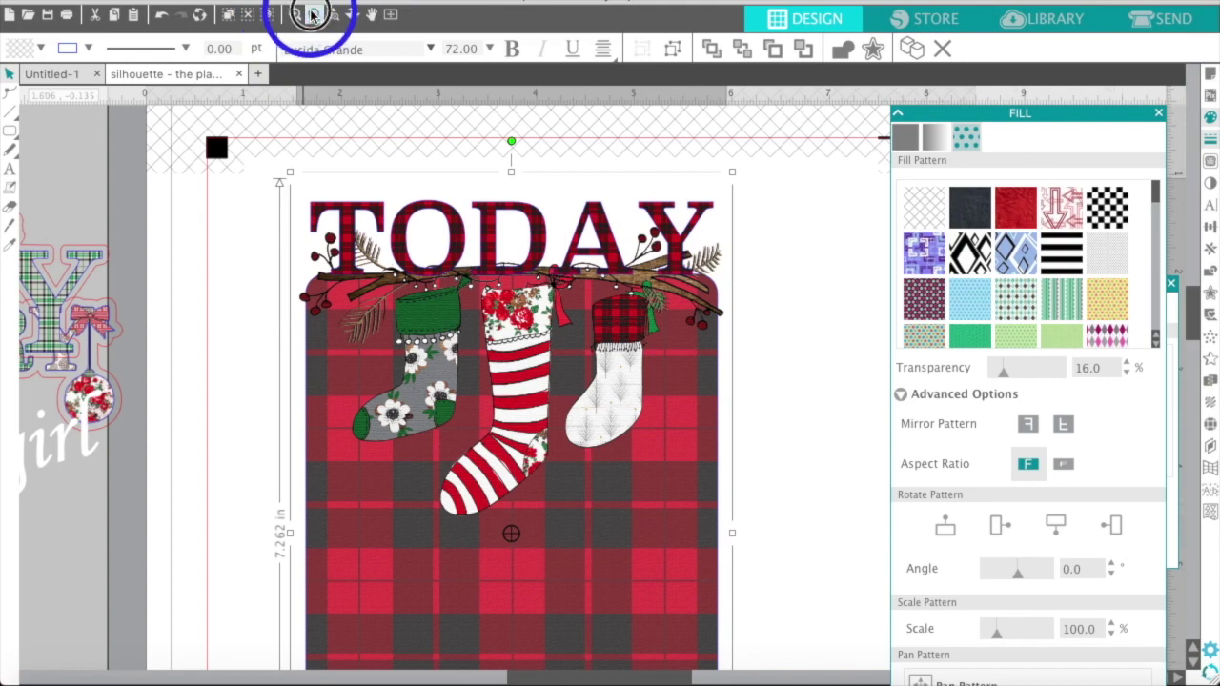
- Copy and paste the grouped plaid TODAY card, and move one copy to the page's upper-right edge
click(312, 14)
click(312, 14)
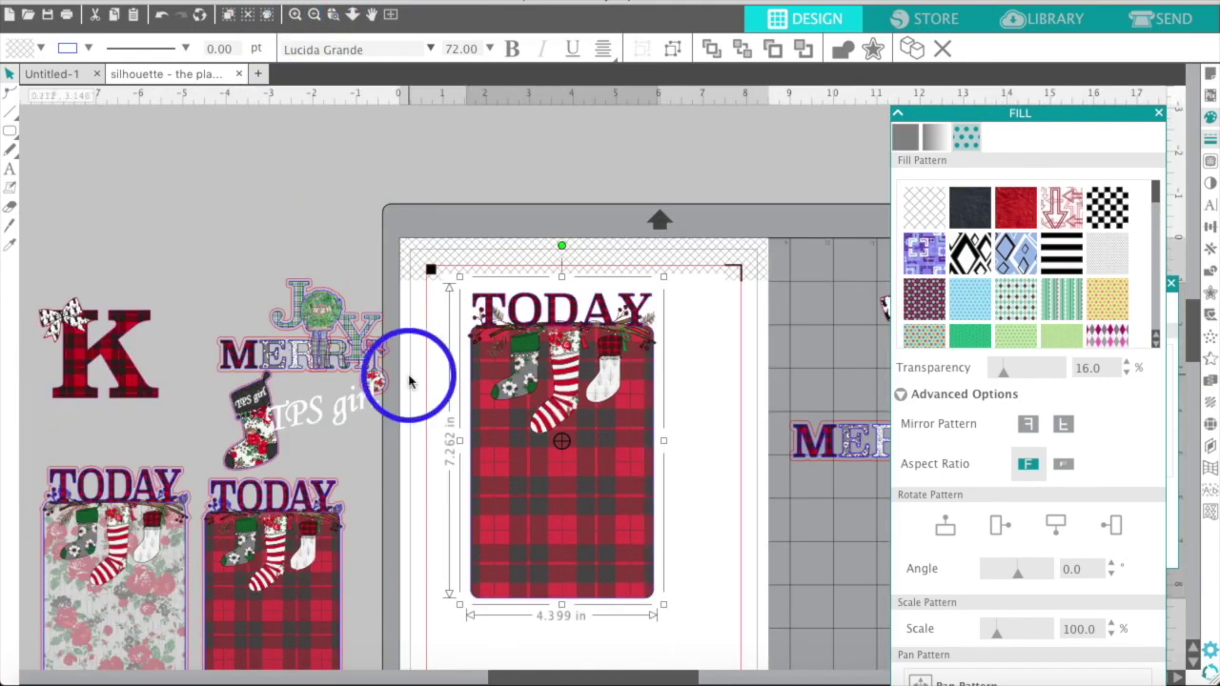
click(470, 259)
right_click(595, 465)
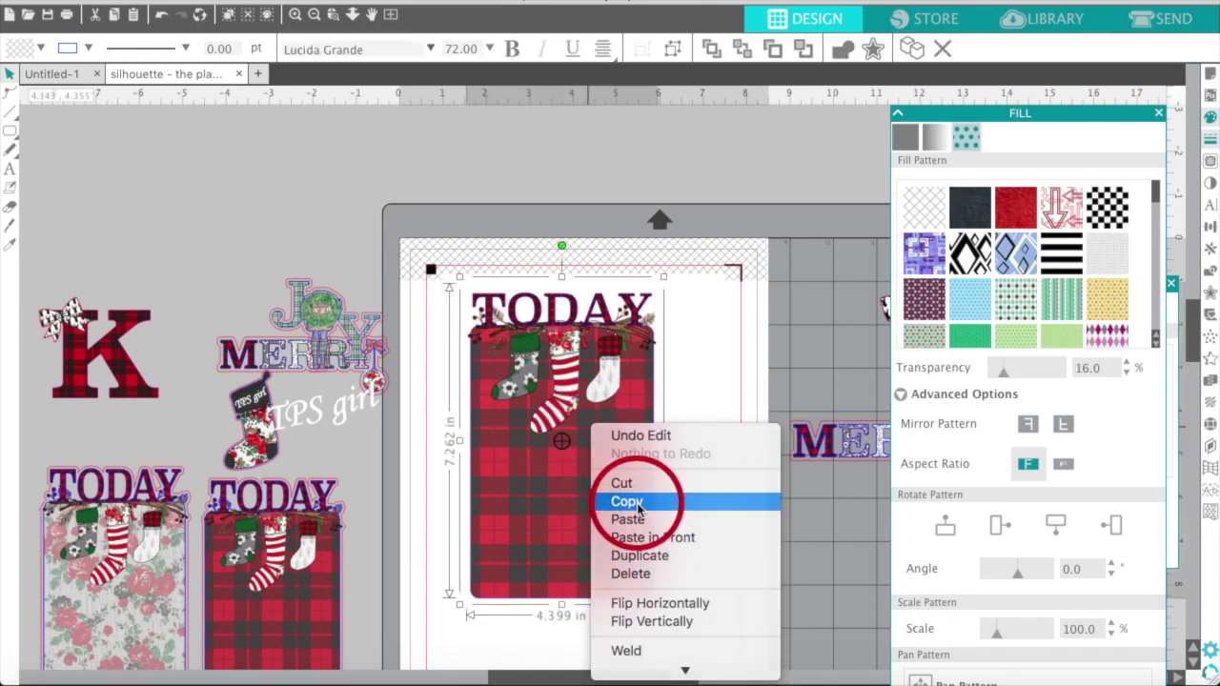
click(637, 503)
key(super+v)
right_click(639, 513)
drag(585, 486, 762, 229)
- Ungroup the plaid TODAY card that remains in the middle of the page
click(603, 508)
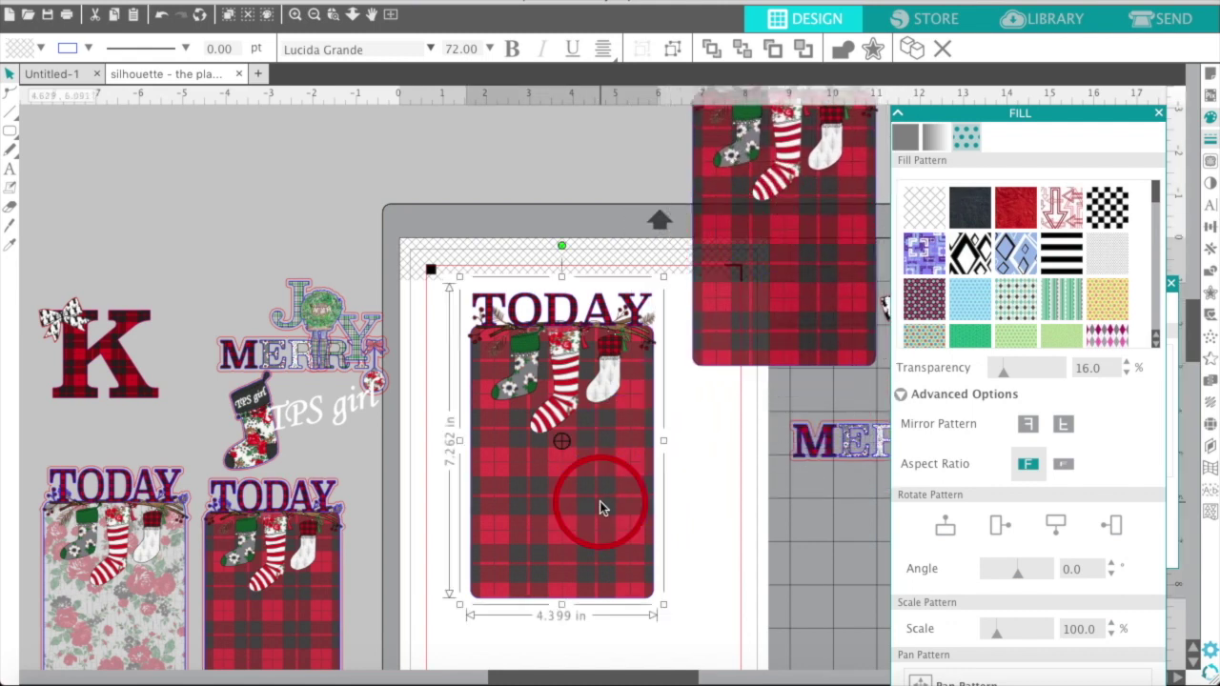
right_click(601, 508)
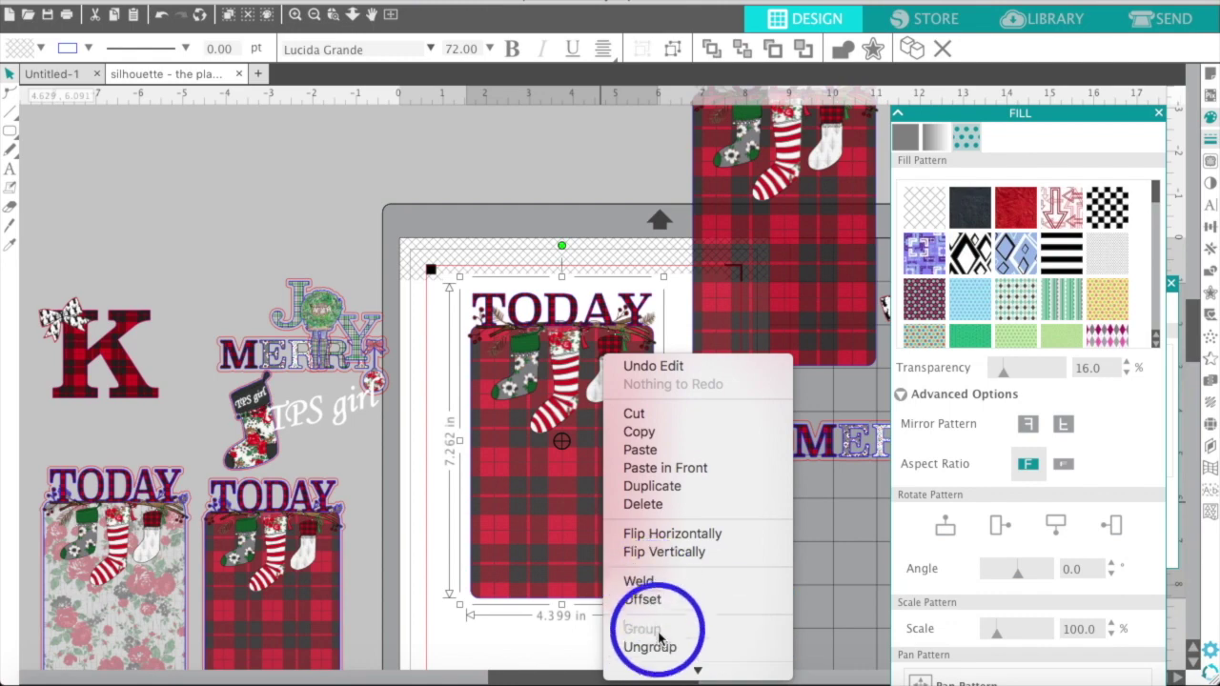
click(661, 648)
- Fill the card's rounded rectangle with MainFloral2.jpg from Finder and set the fill's transparency to 67%
click(613, 547)
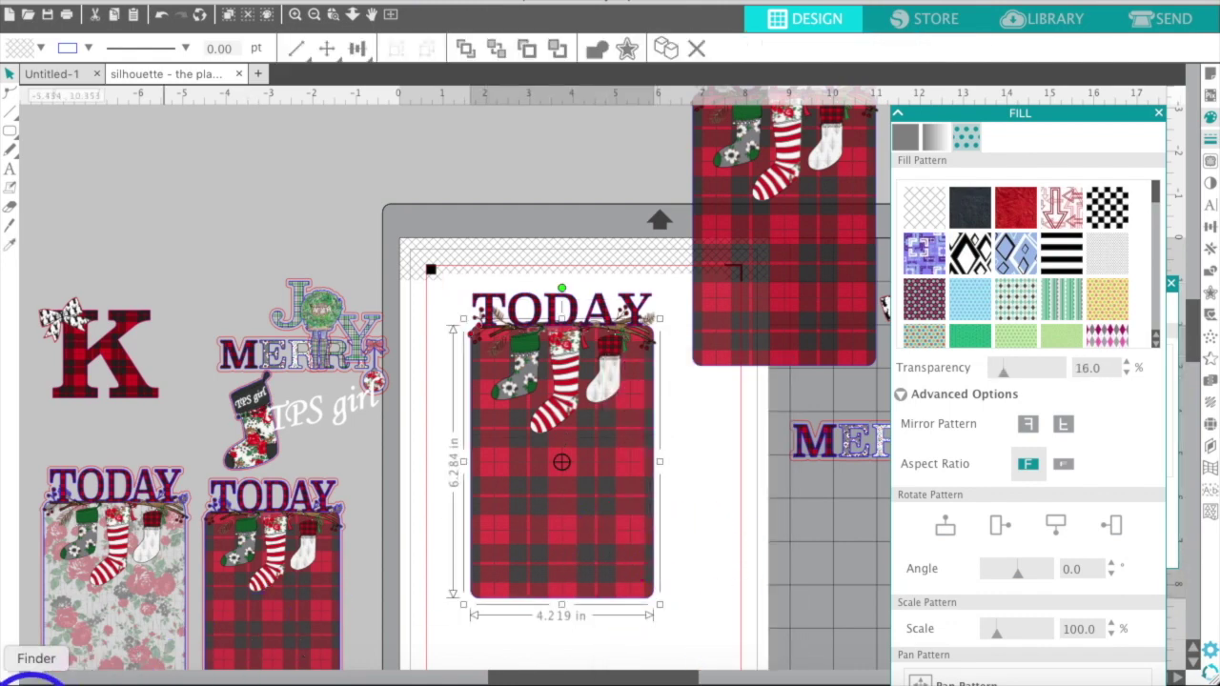
click(38, 679)
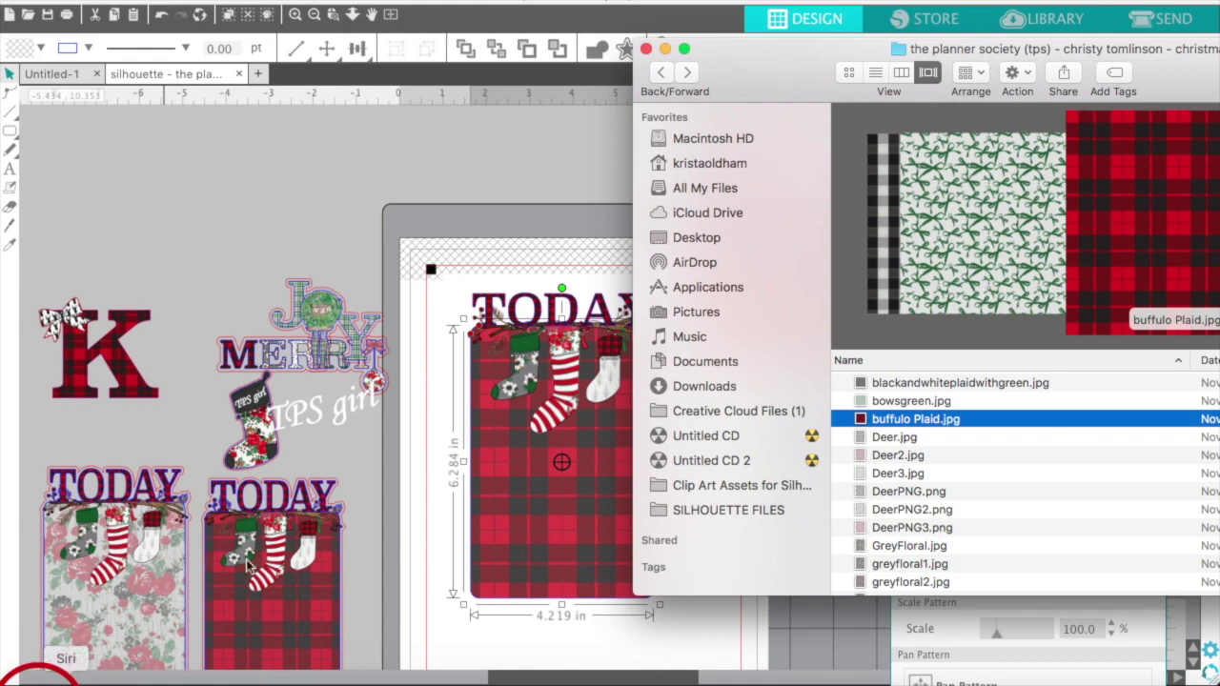
scroll(922, 491, down, 8)
click(923, 498)
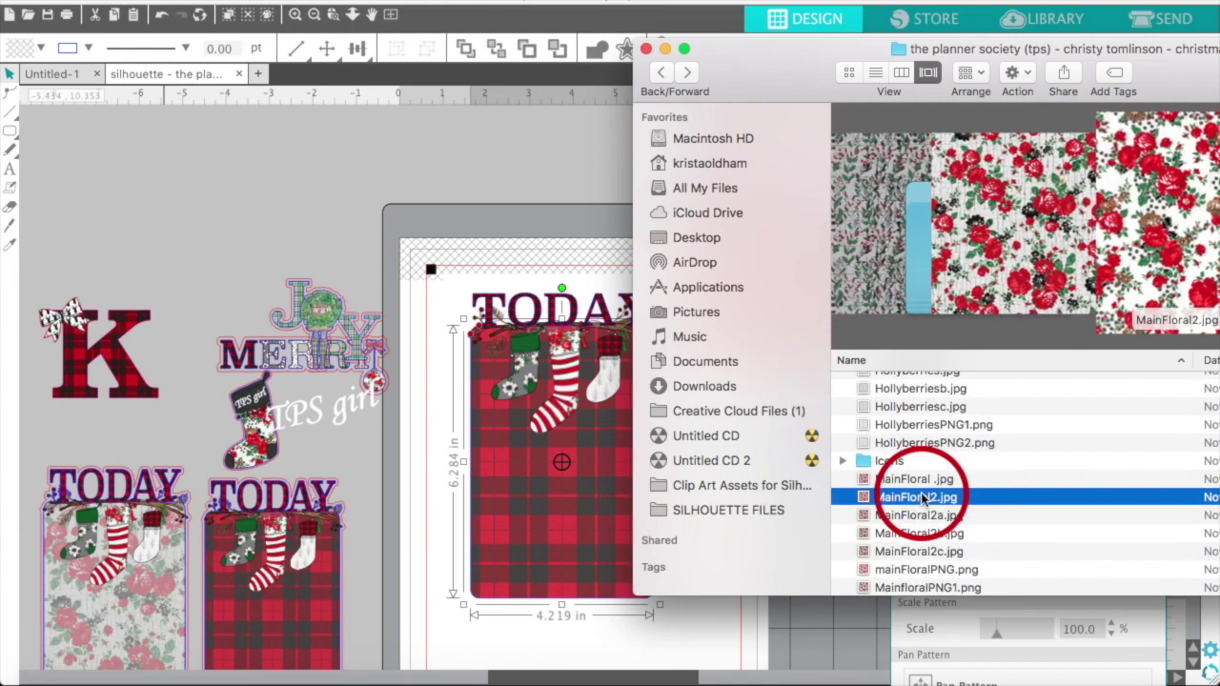
drag(923, 498, 636, 496)
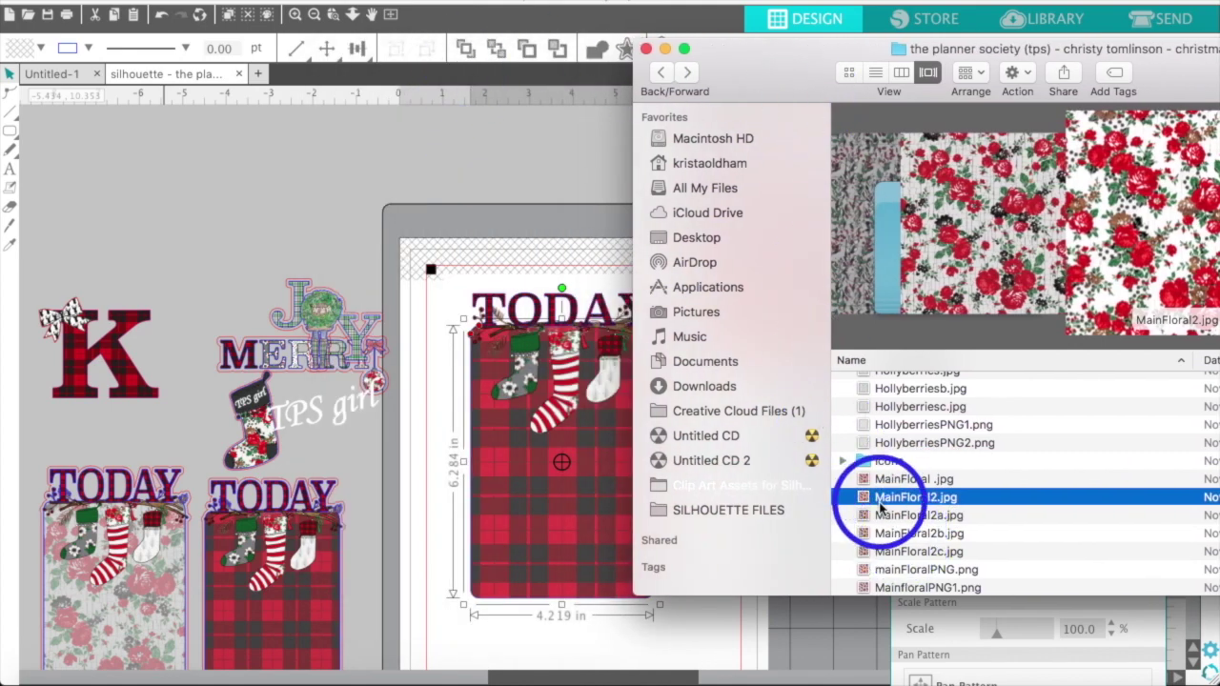
drag(879, 505, 551, 490)
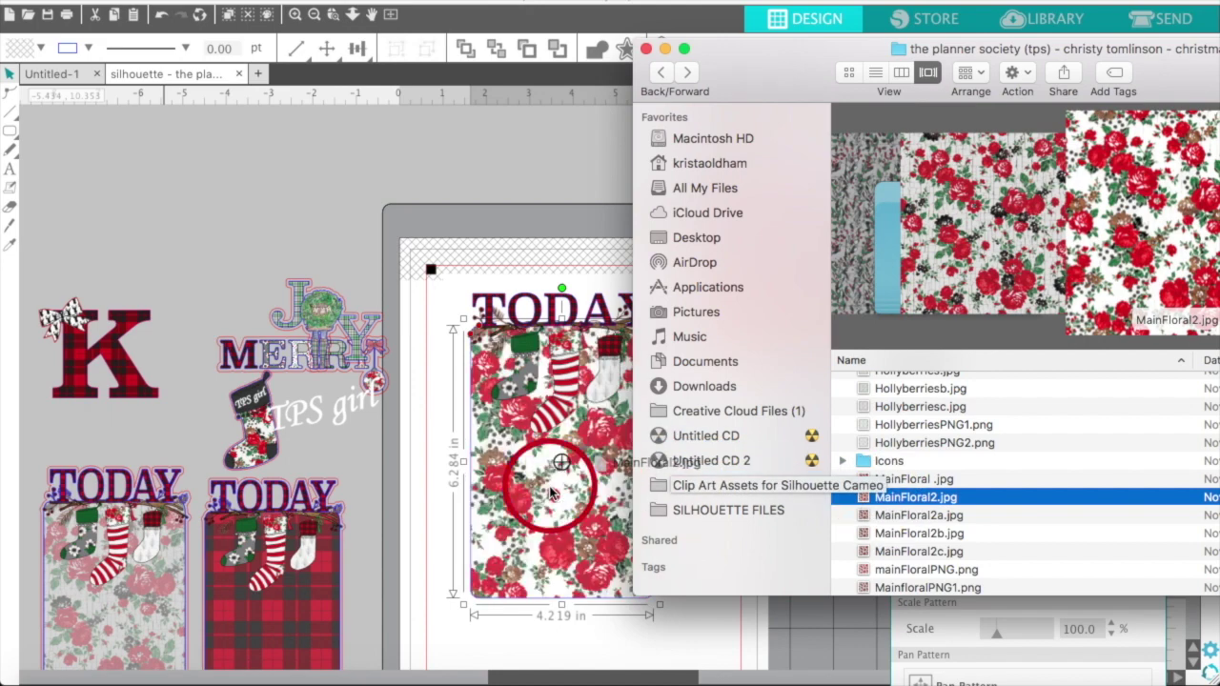
click(505, 464)
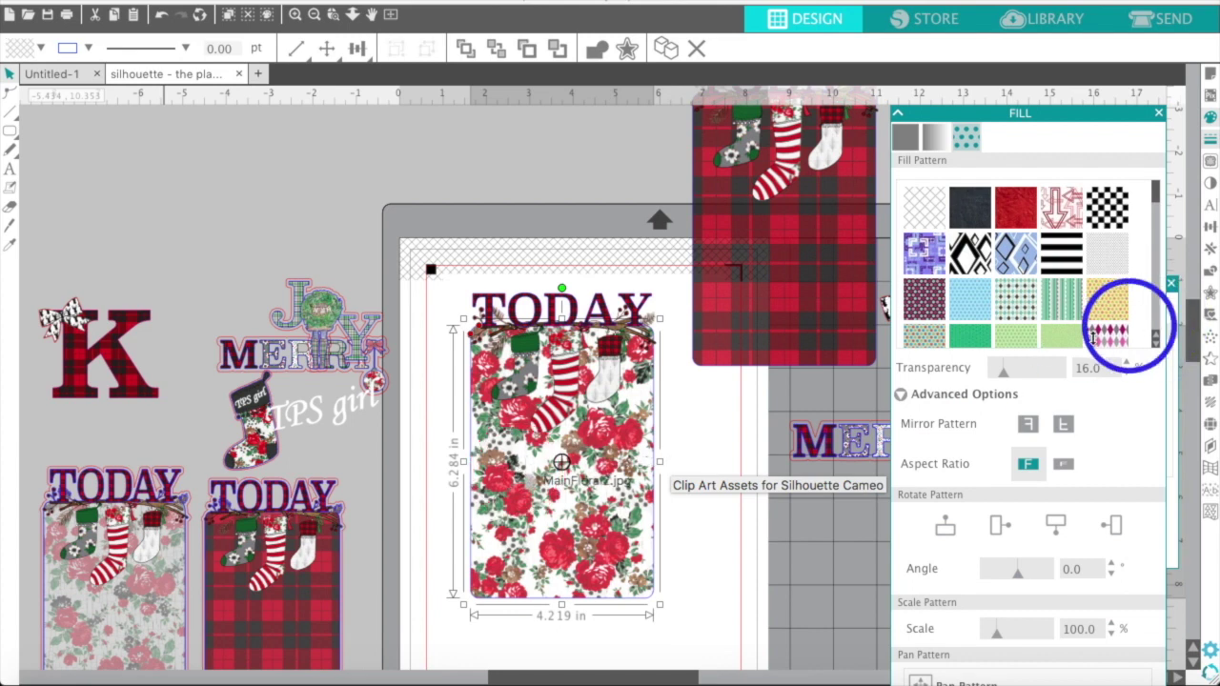
drag(1006, 376, 1038, 376)
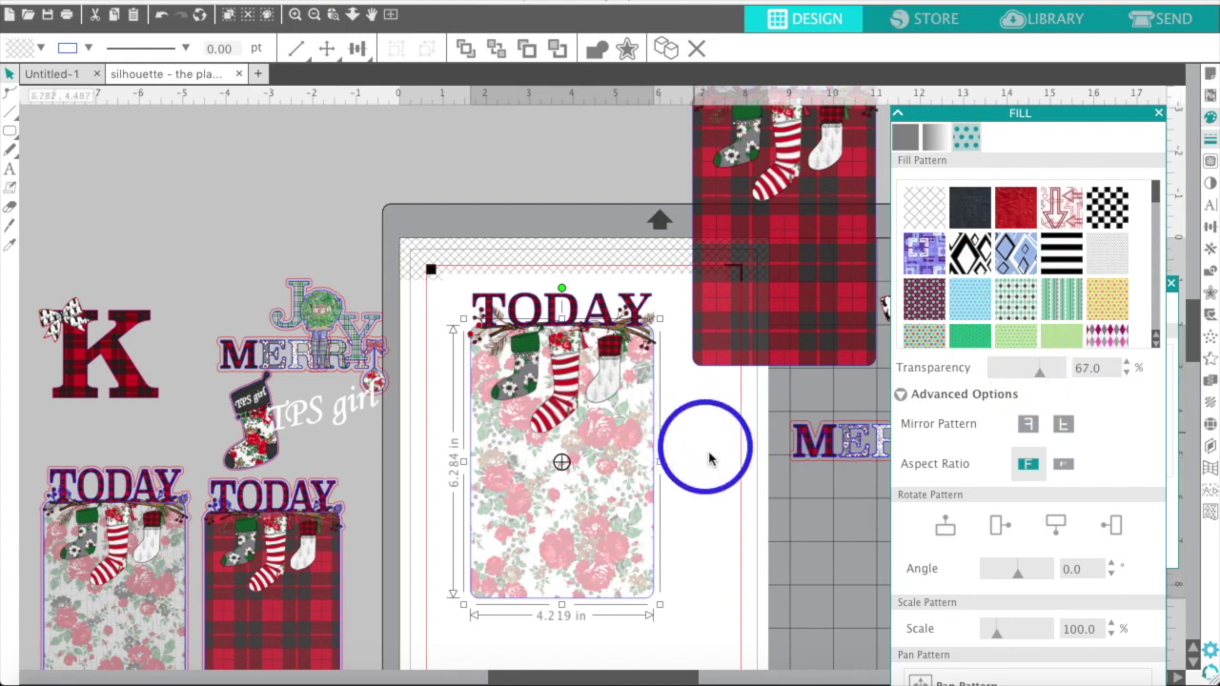
click(721, 473)
- Group the TODAY lettering, floral rounded rectangle and stocking garland into one card
click(444, 265)
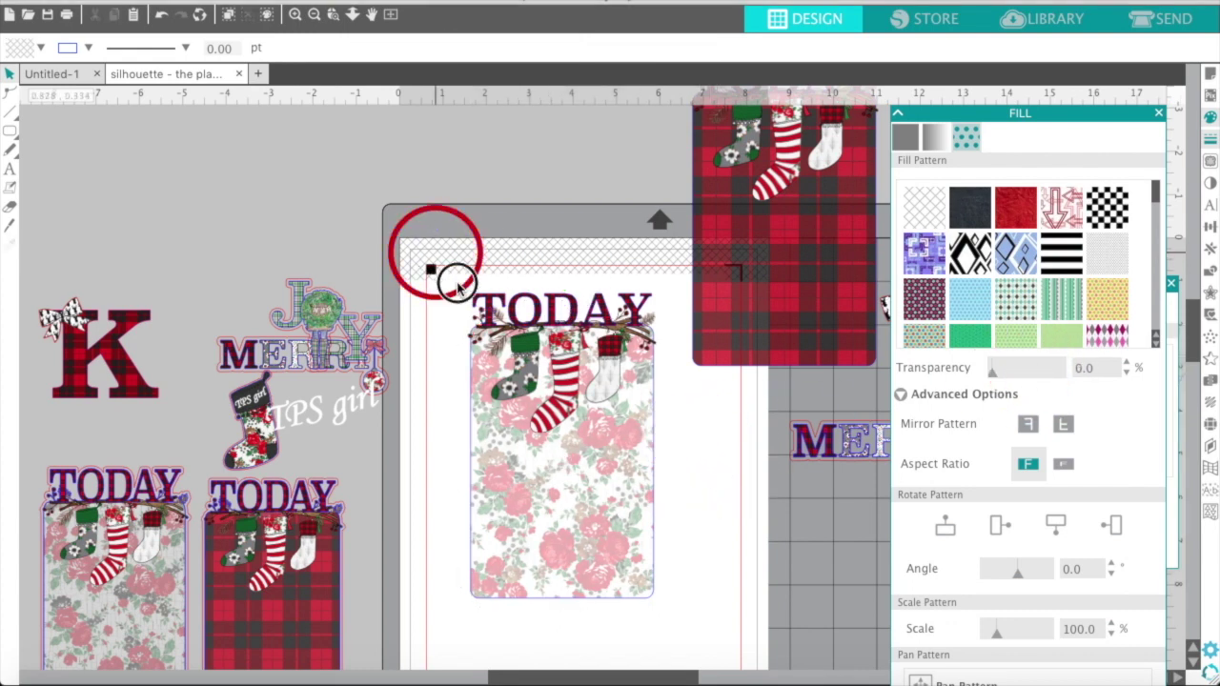
right_click(538, 420)
mouse_move(585, 673)
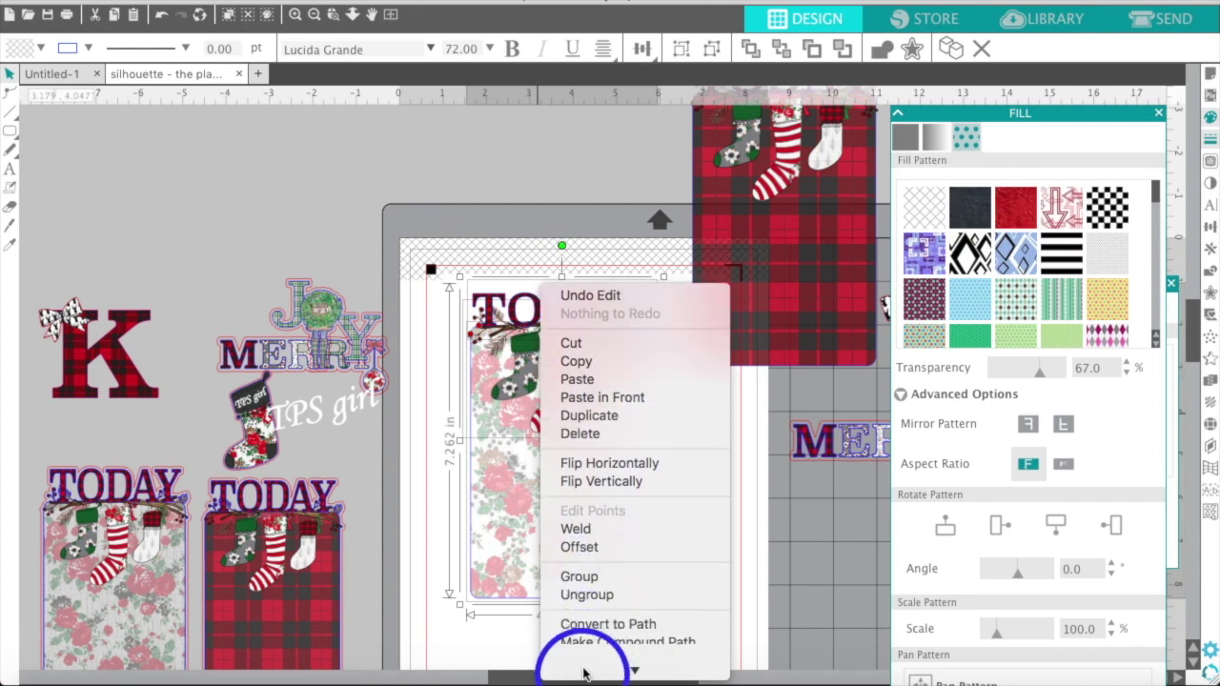
click(591, 564)
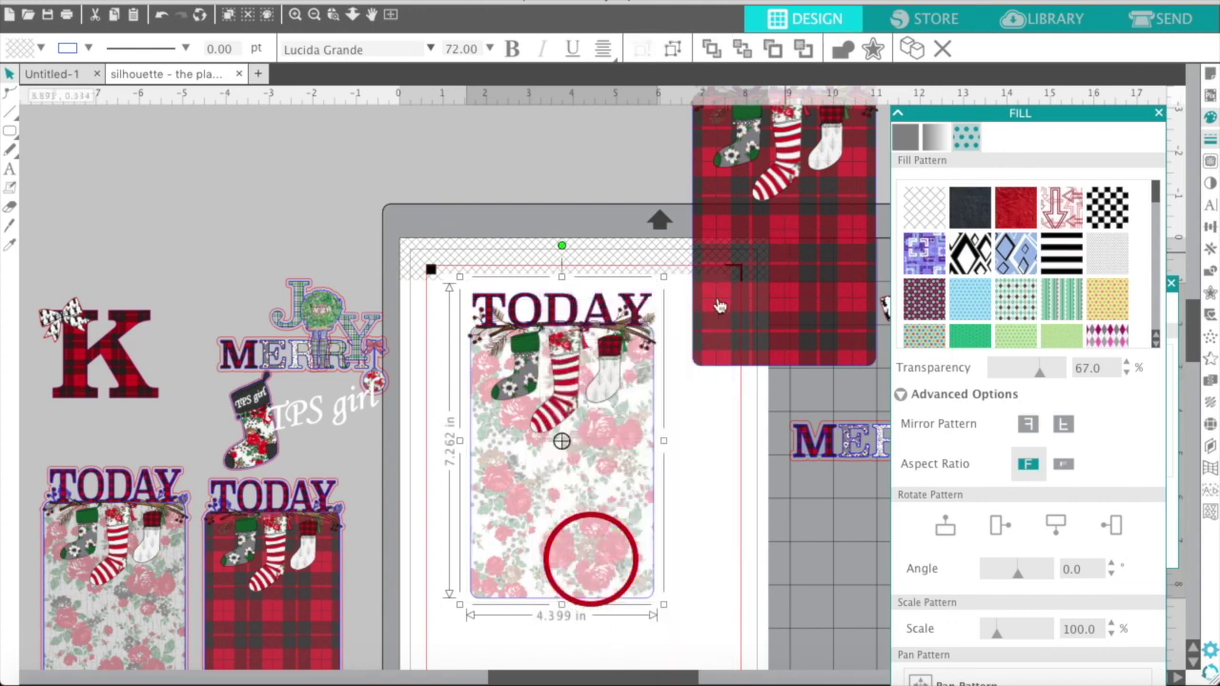
- Shift the floral card slightly lower on the page and move the plaid copy farther off the printable area
drag(578, 379, 592, 422)
drag(713, 285, 762, 267)
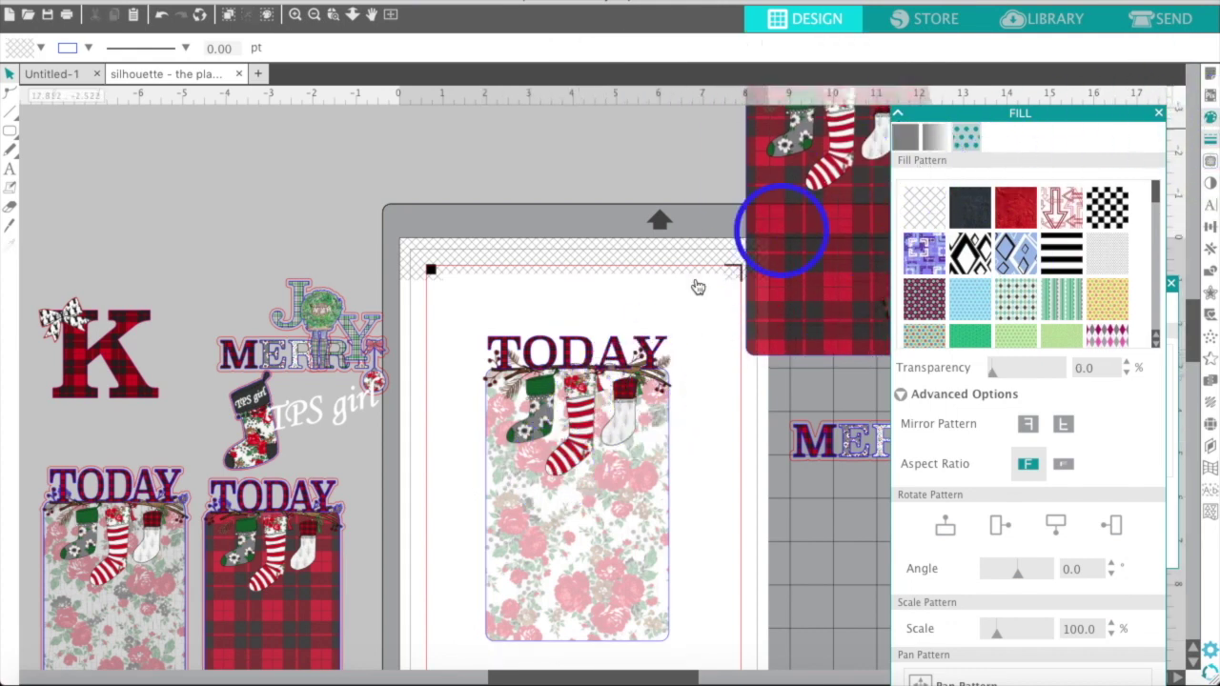
- Trace the outer edge of the whole floral TODAY card with the trace threshold at 100%
click(1210, 163)
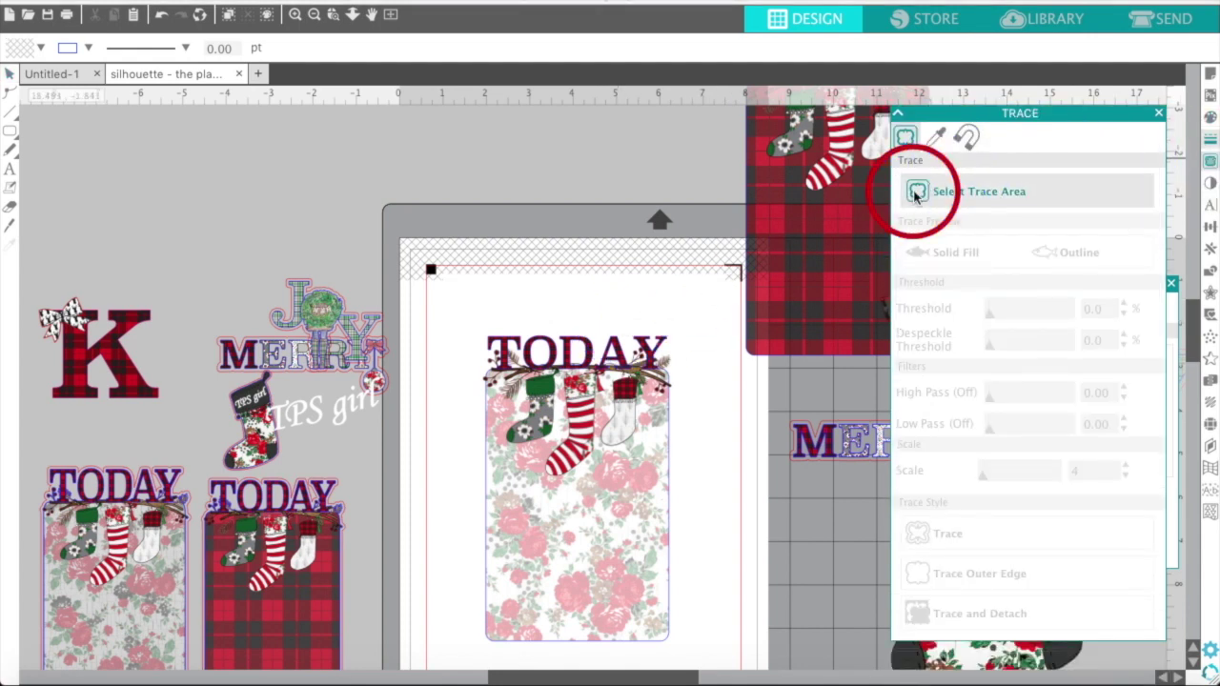
click(917, 190)
mouse_move(477, 299)
mouse_down()
mouse_move(708, 664)
mouse_move(694, 615)
mouse_up()
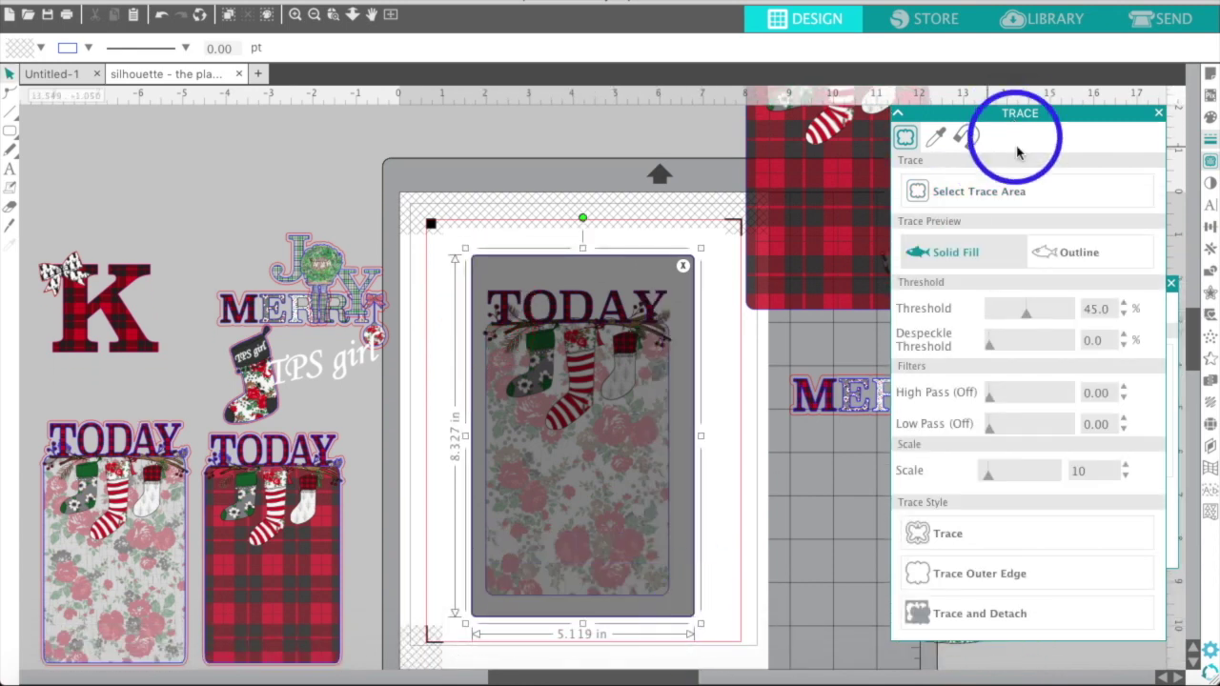
click(1026, 314)
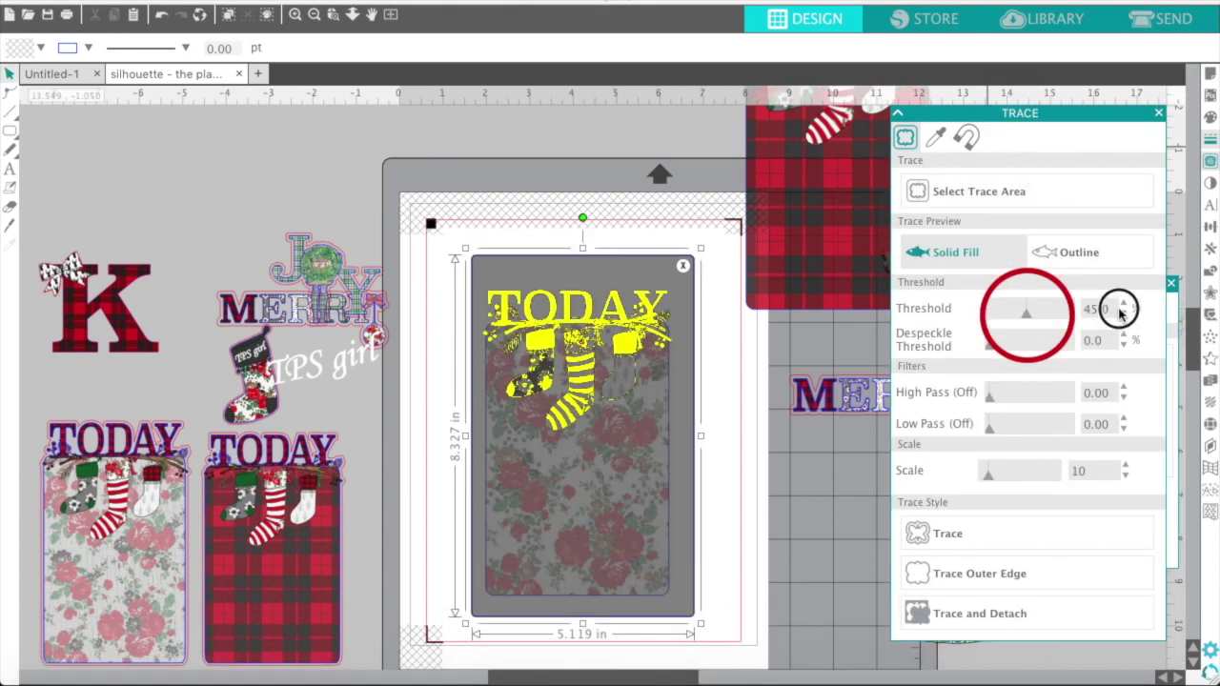
click(1124, 306)
click(1143, 303)
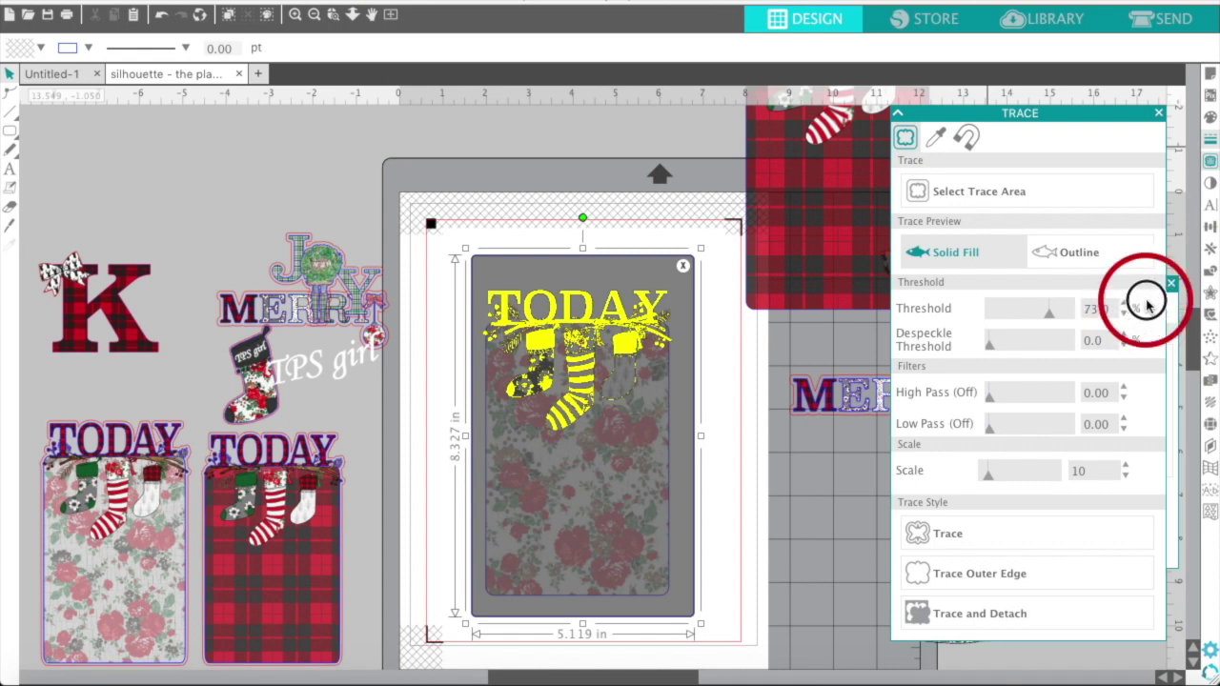
click(939, 572)
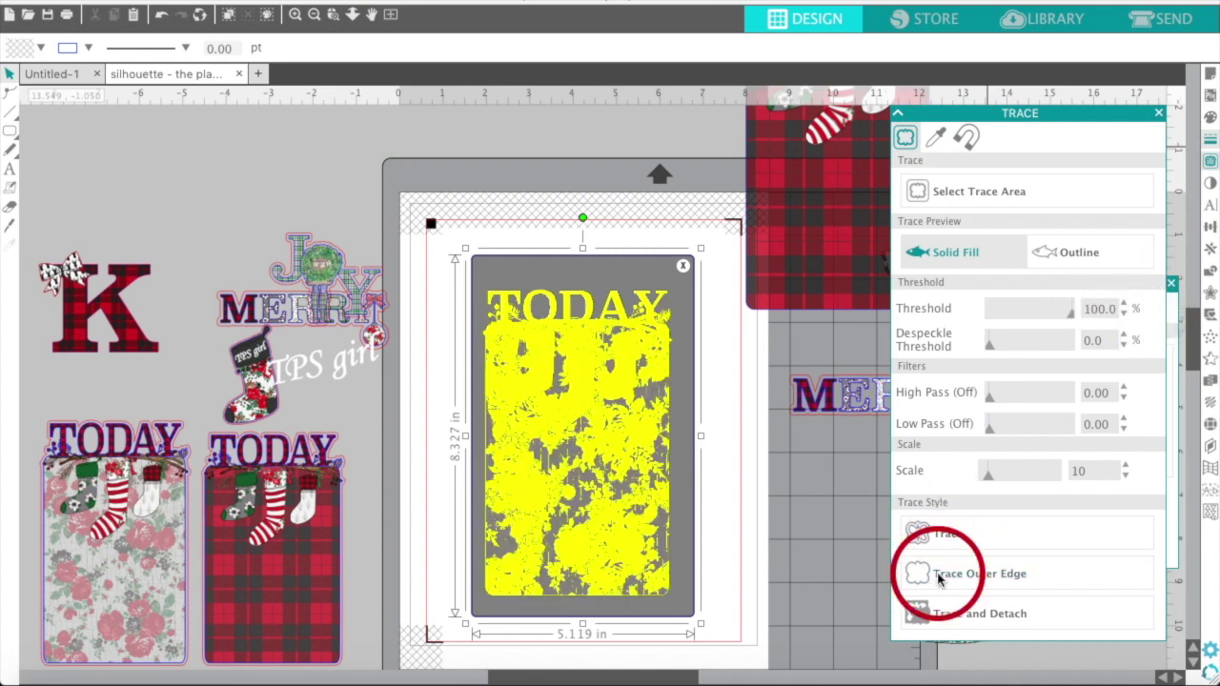
- Change the line color of the floral card's traced outline to blue
click(296, 14)
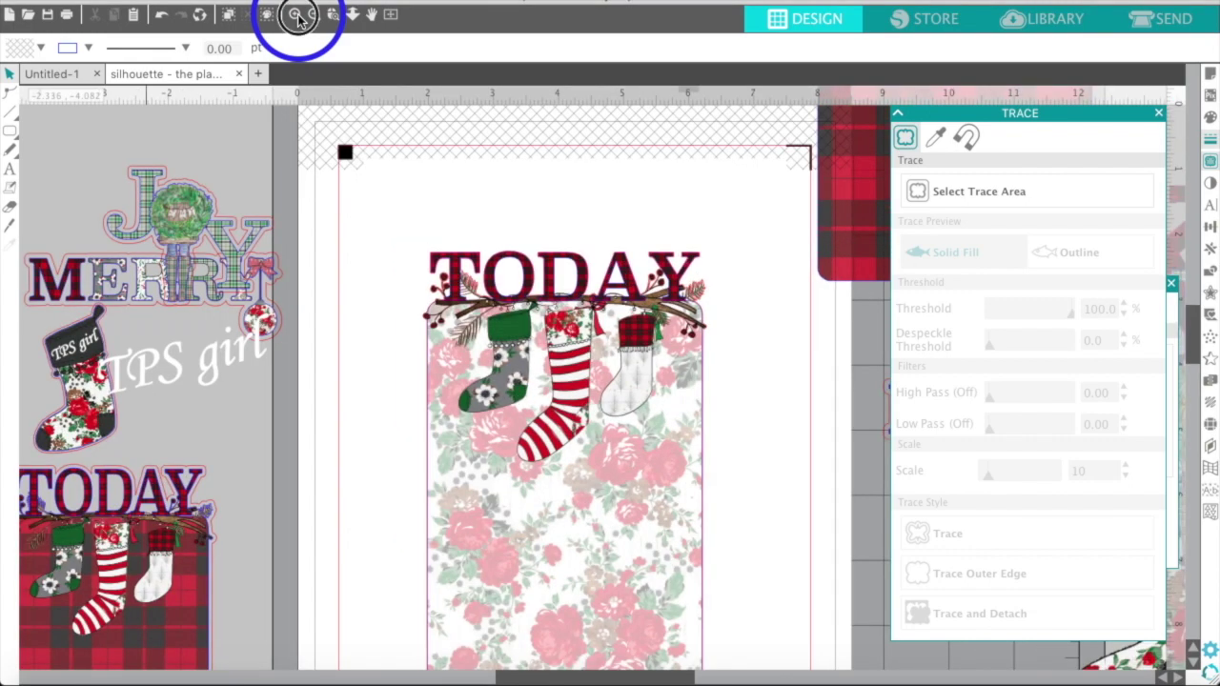
click(296, 14)
click(346, 349)
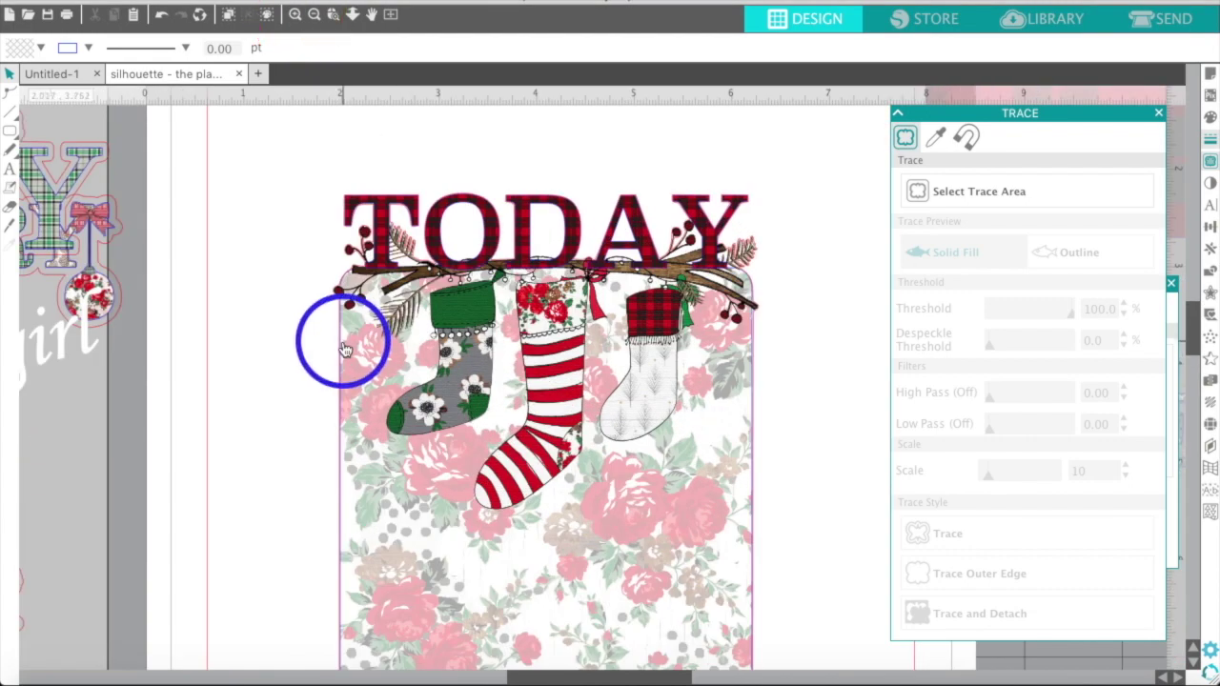
click(344, 349)
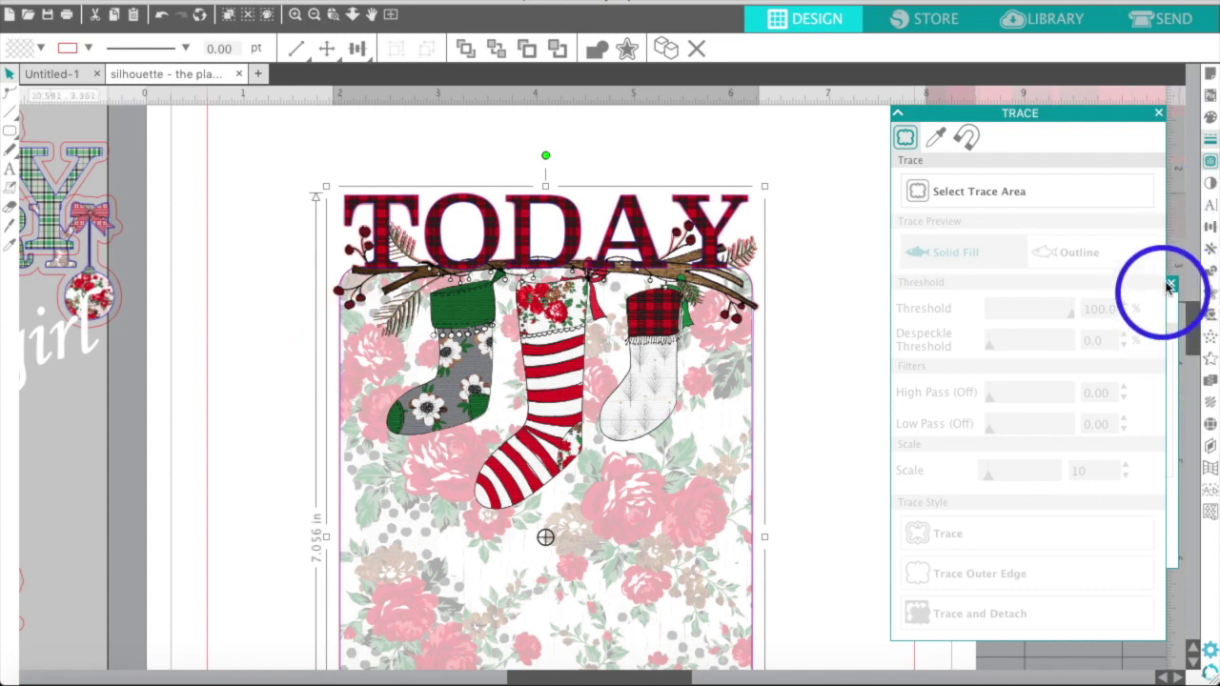
click(1156, 114)
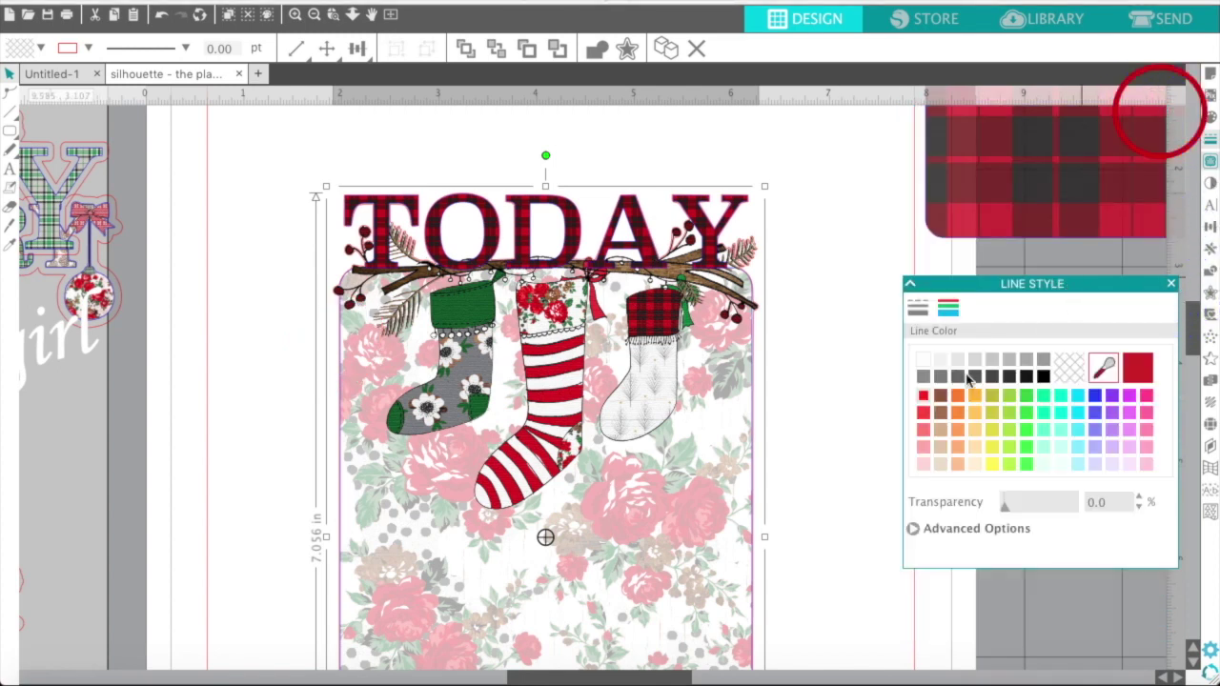
drag(968, 378, 1096, 396)
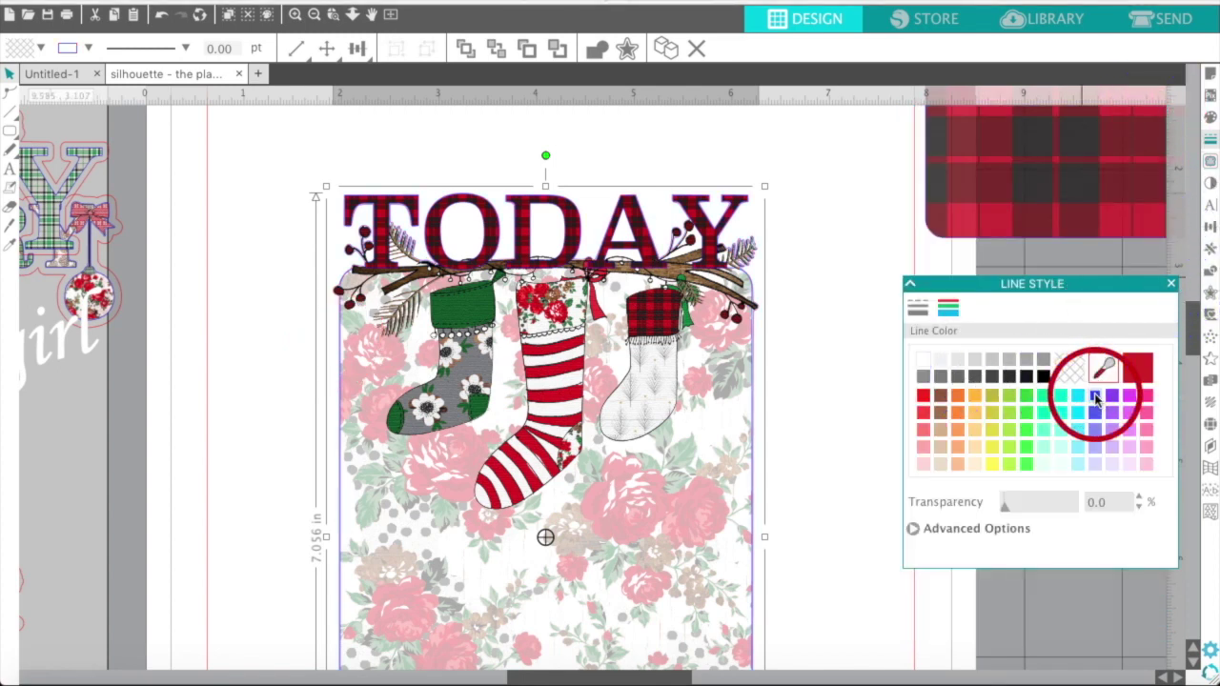
- Create an outward offset around the floral card's blue traced outline with the distance at 0.100 in
click(1210, 339)
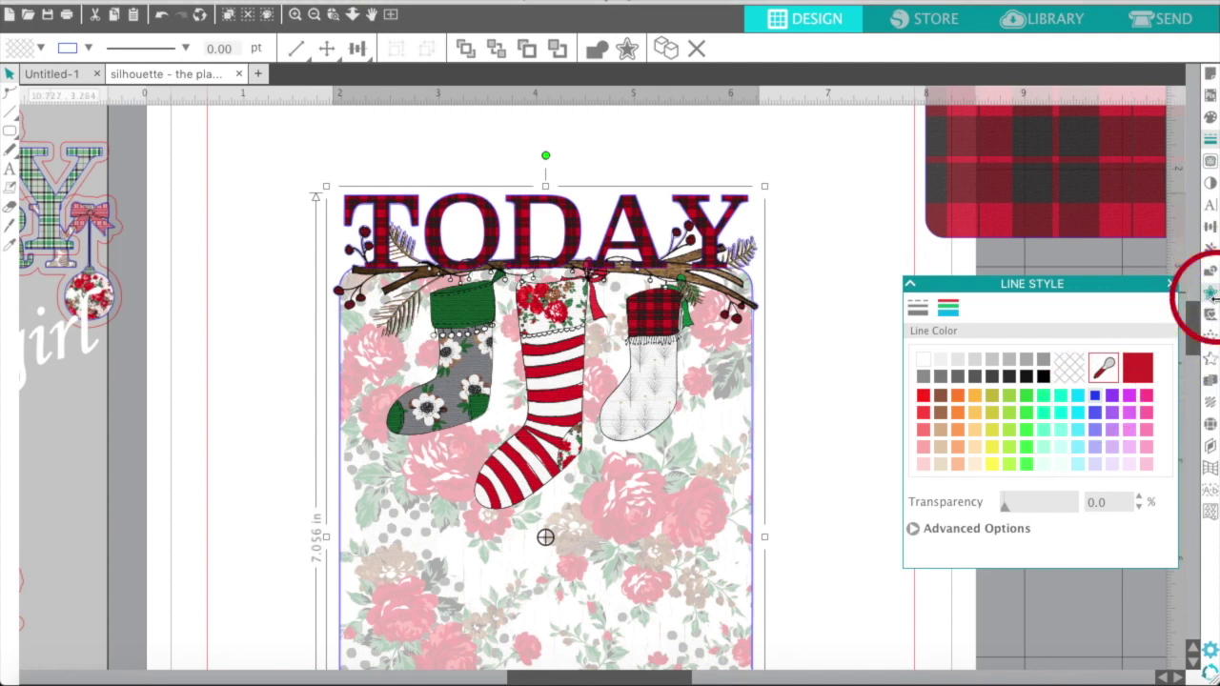
click(924, 169)
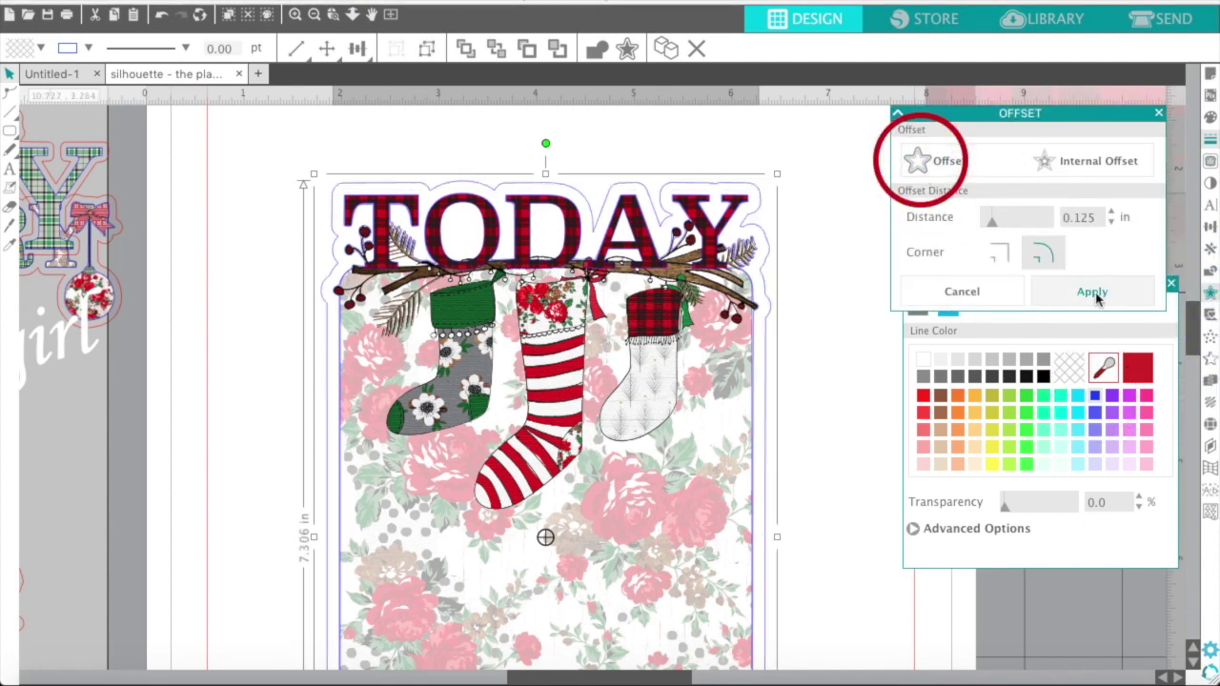
drag(1048, 217, 1111, 222)
click(1111, 222)
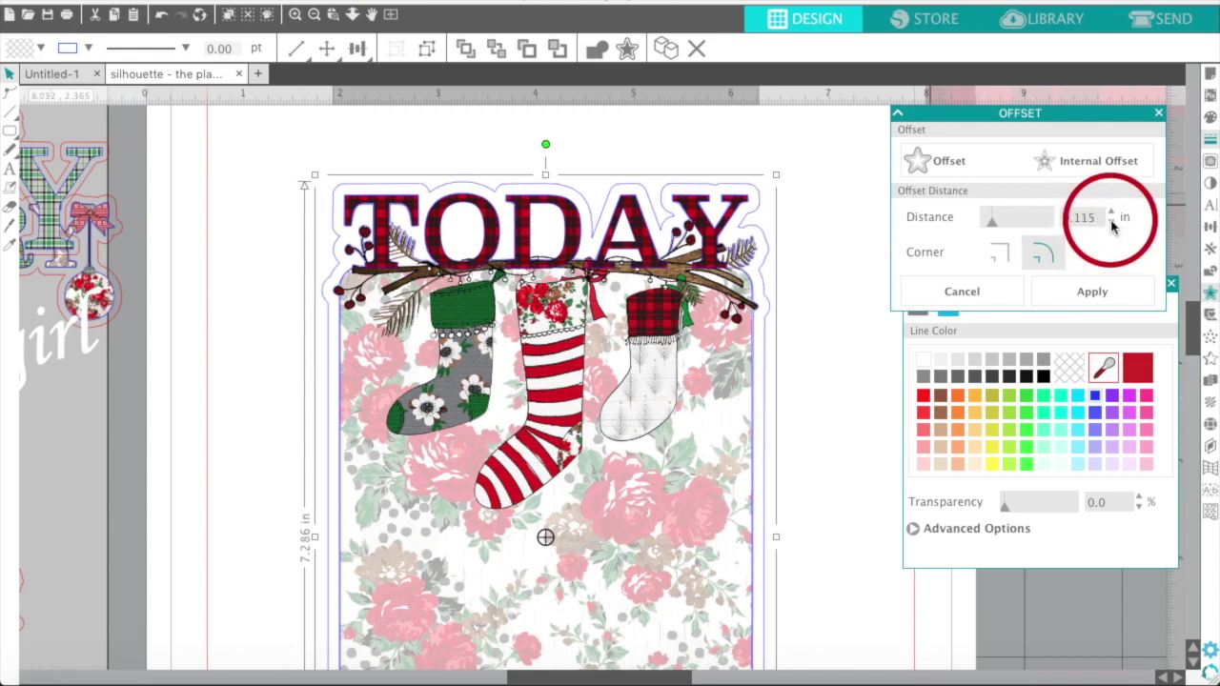
click(1111, 222)
click(1111, 222)
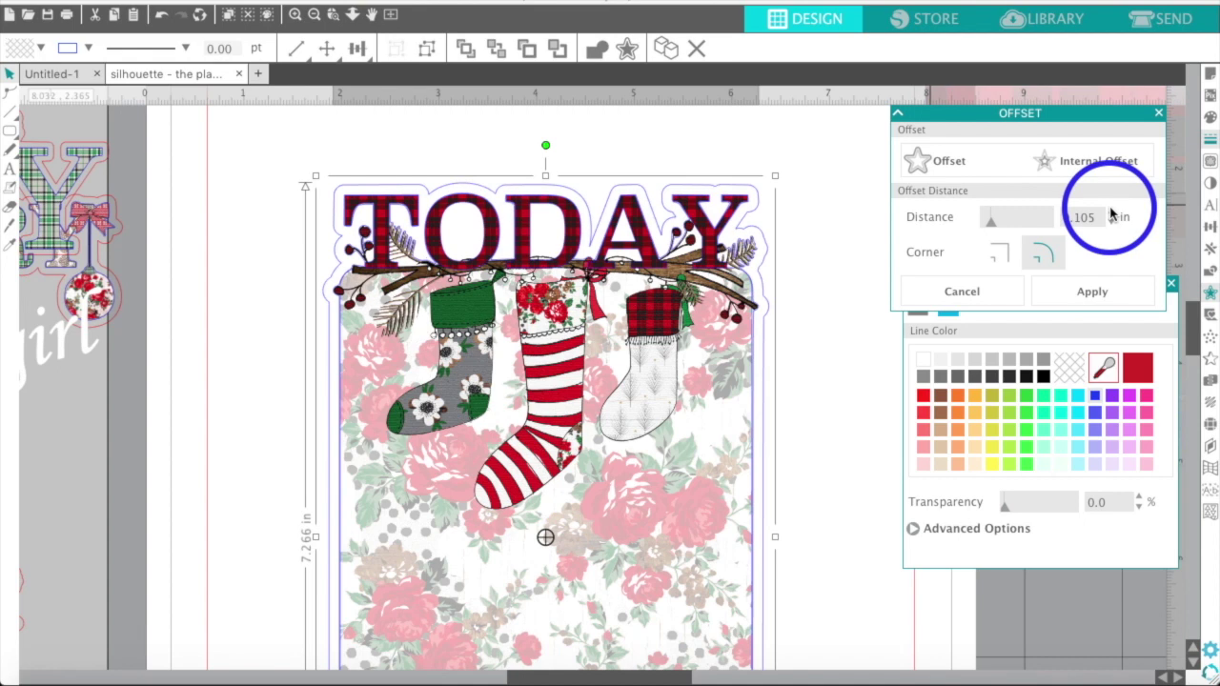
click(1111, 222)
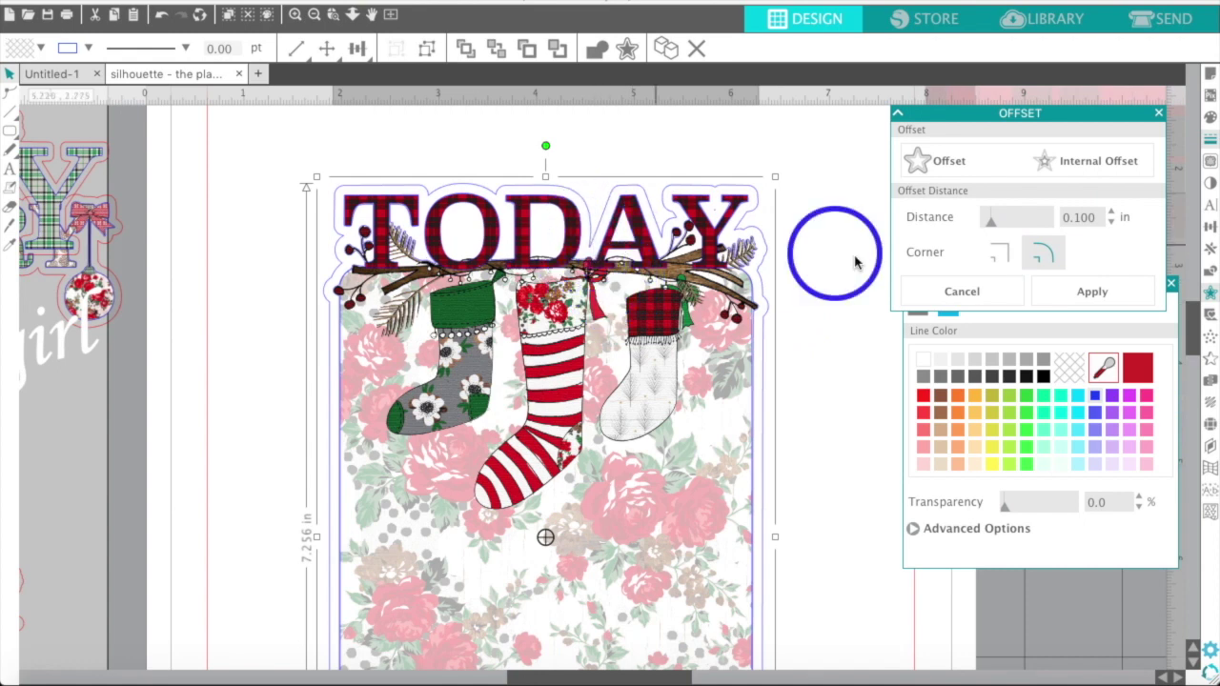
- Try a tighter offset distance of 0.065 in and a wider one of 0.200 in around the floral card
click(1109, 222)
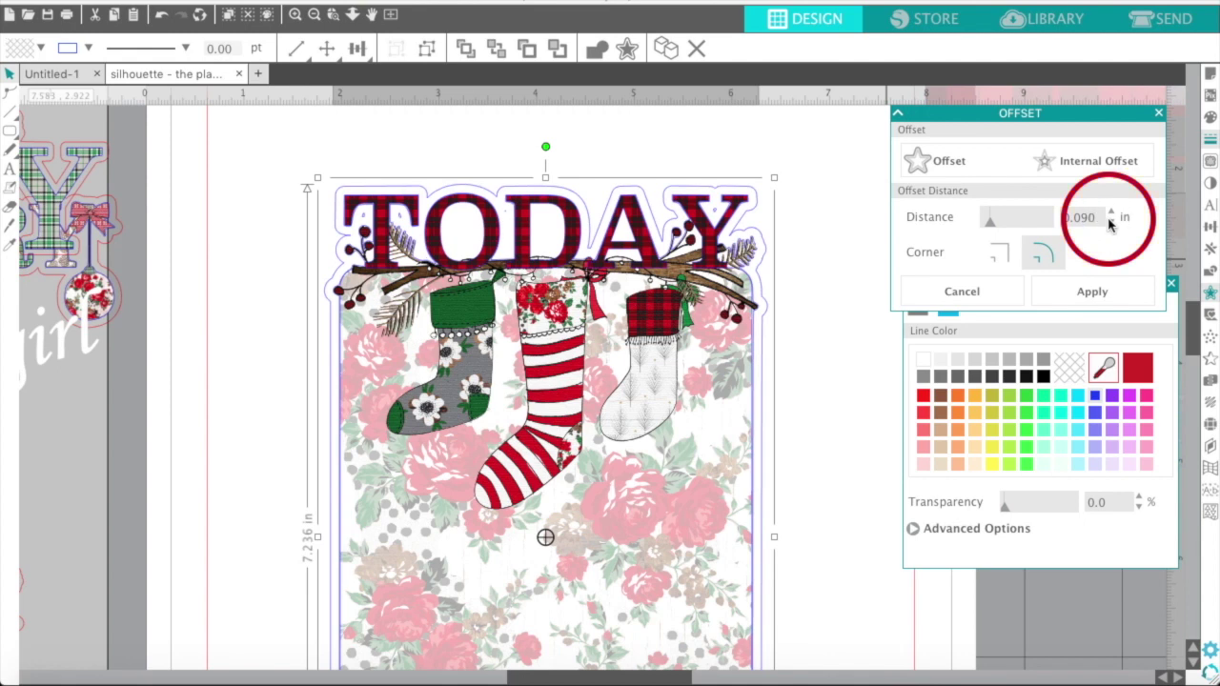
click(1109, 222)
click(1110, 222)
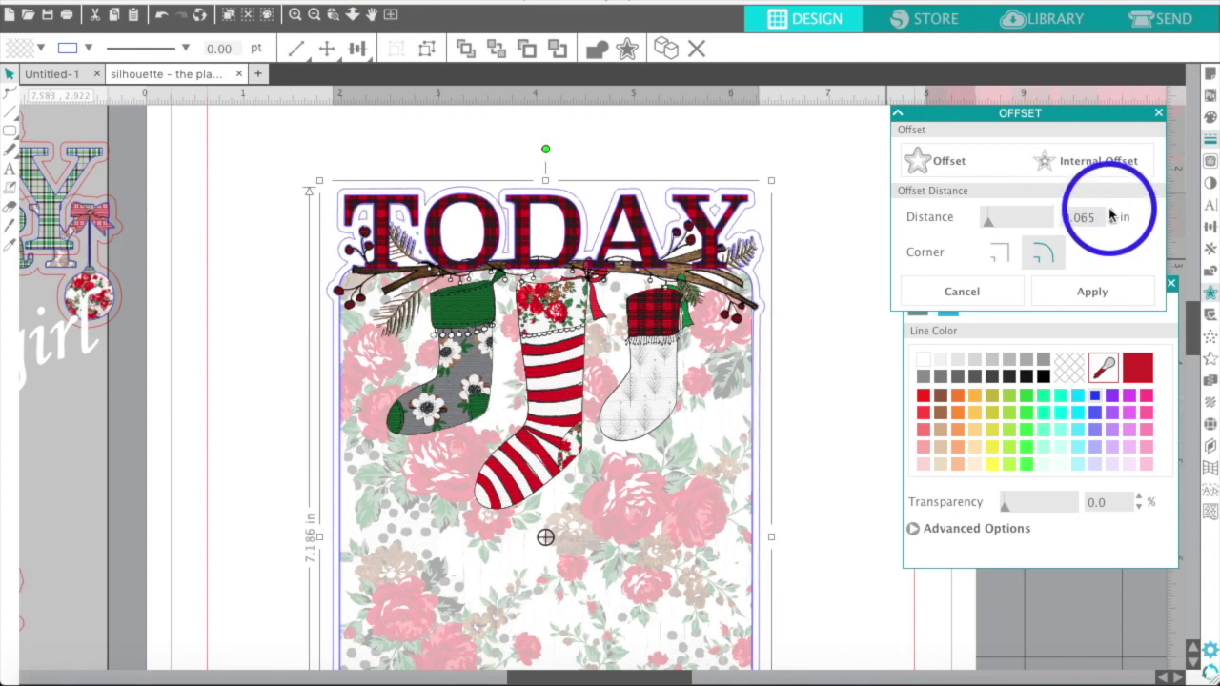
click(1110, 215)
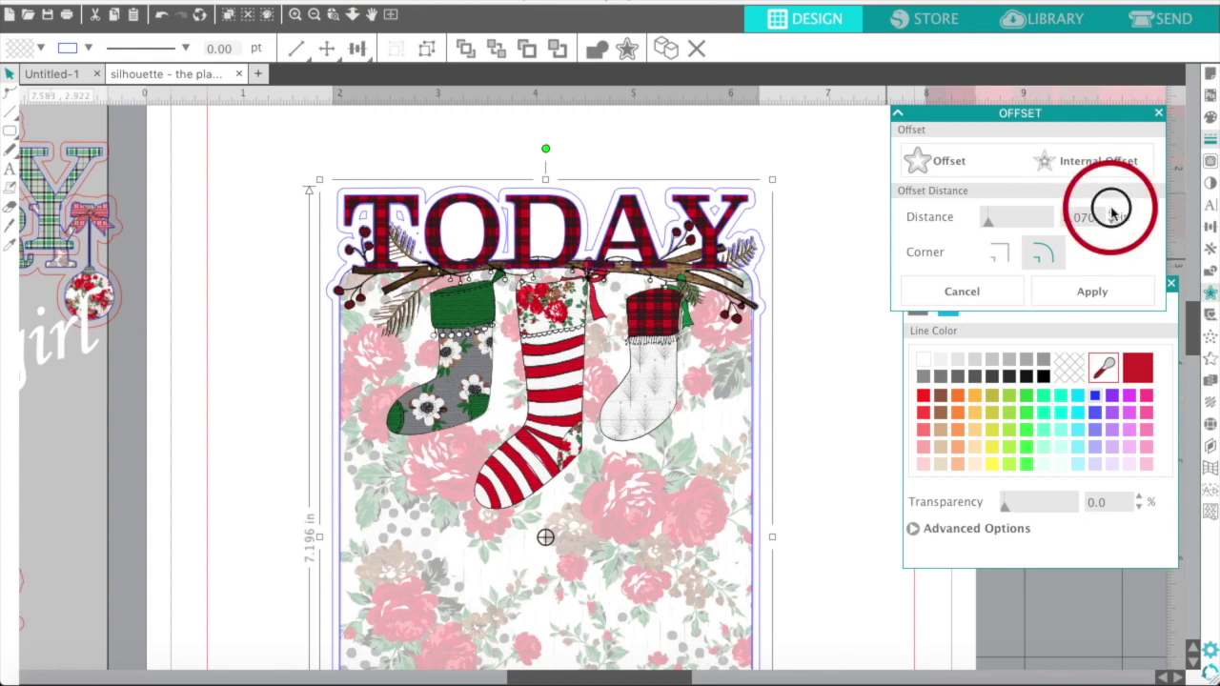
click(1110, 216)
click(1110, 215)
click(1110, 216)
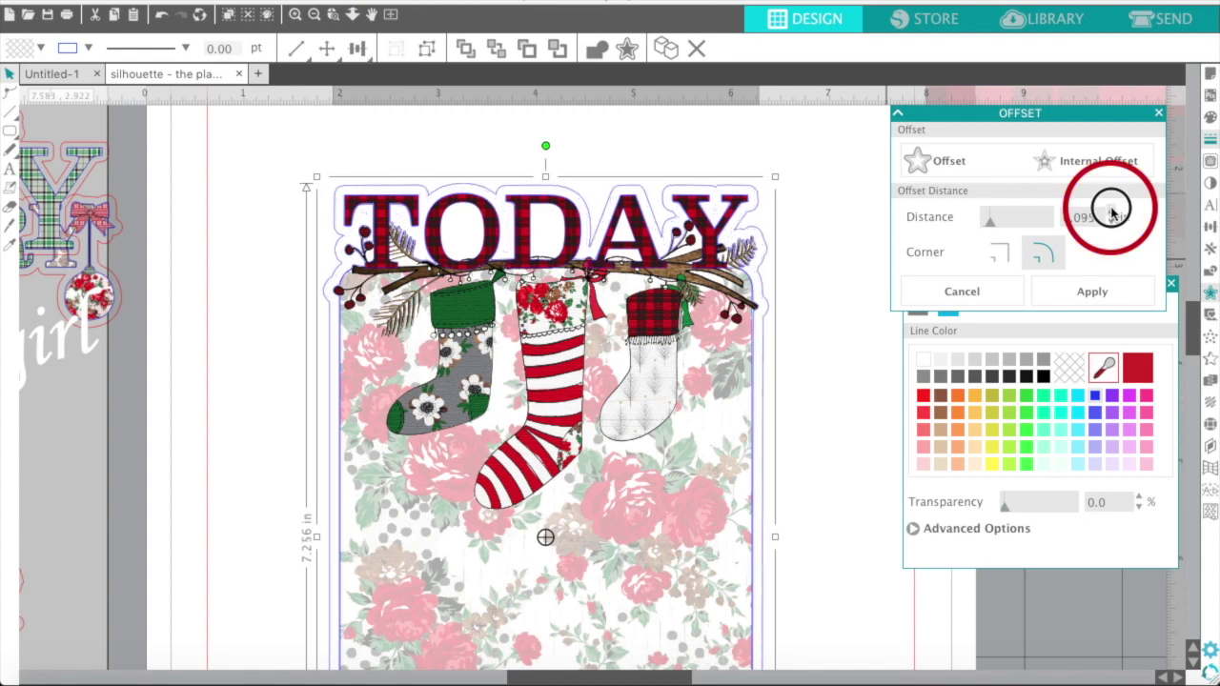
click(1110, 216)
click(1110, 216)
click(1111, 216)
click(1110, 215)
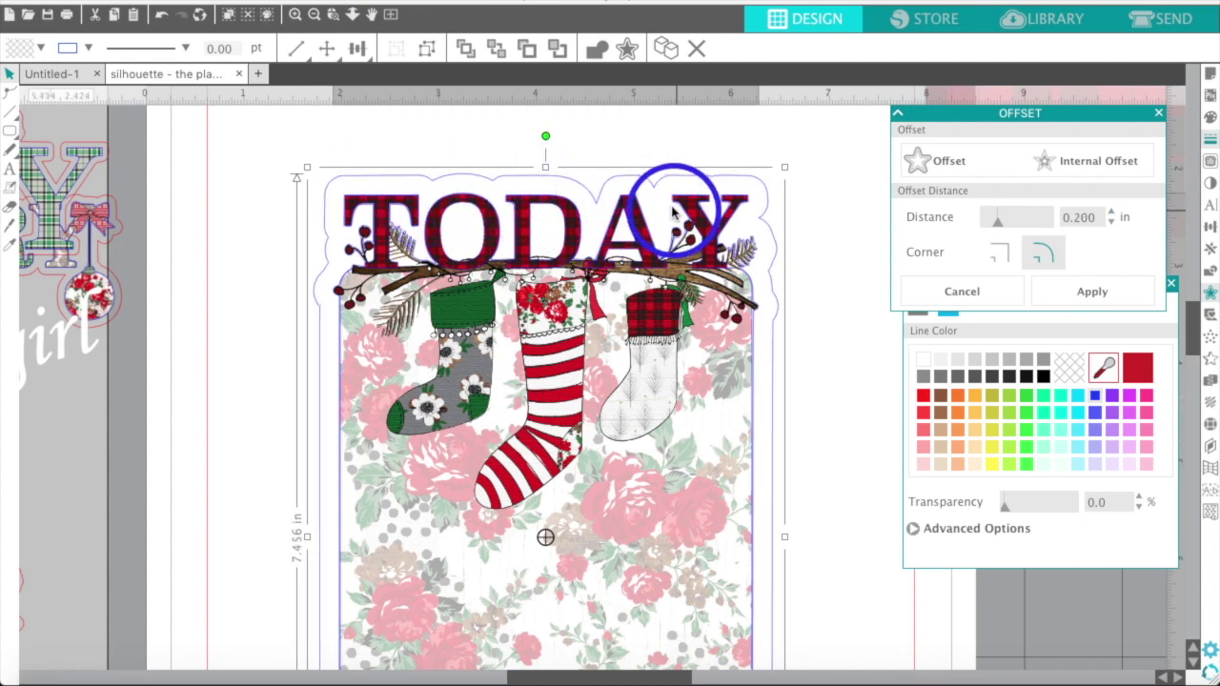
- Set the floral card's offset distance to 0.105 in and apply the offset
click(1110, 222)
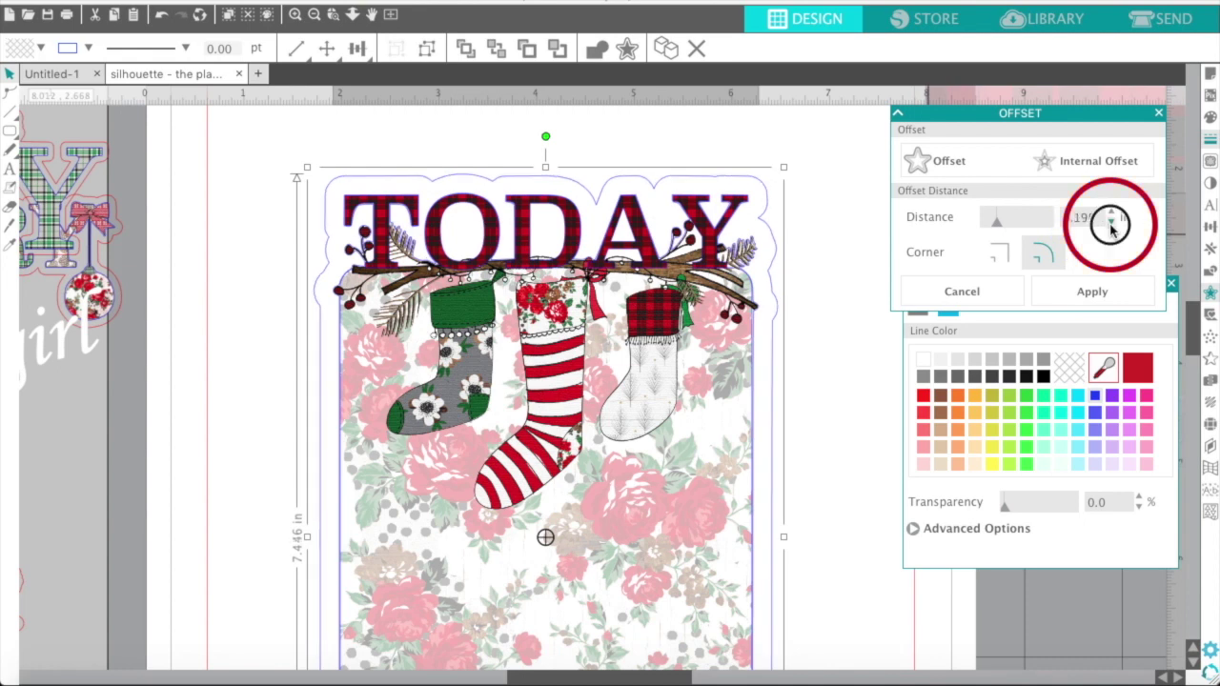
click(1110, 222)
click(1111, 222)
click(1110, 223)
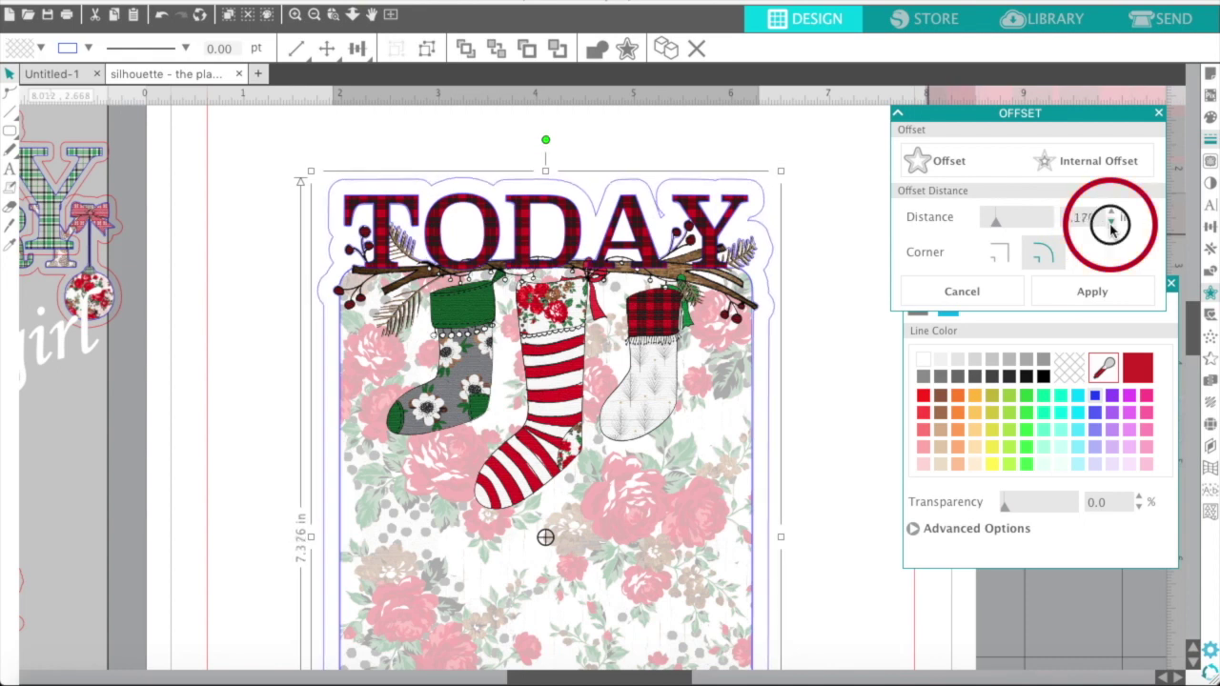
click(1111, 224)
click(1110, 223)
click(1110, 223)
click(1110, 224)
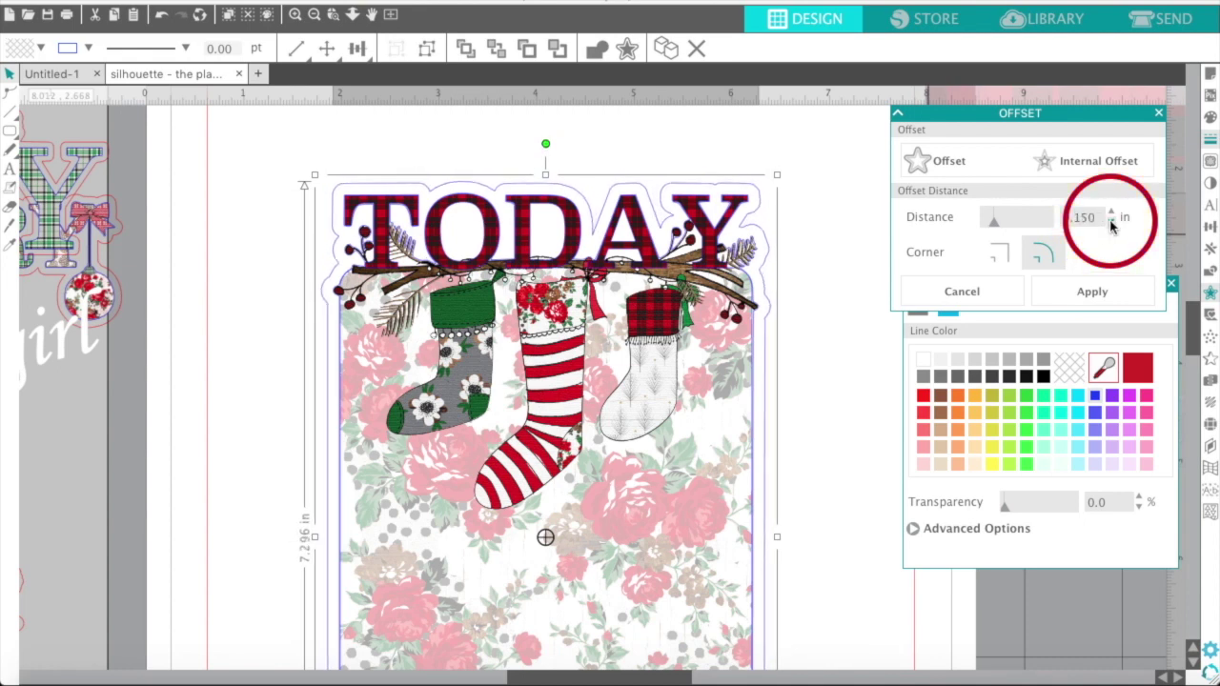
click(1110, 224)
click(1110, 223)
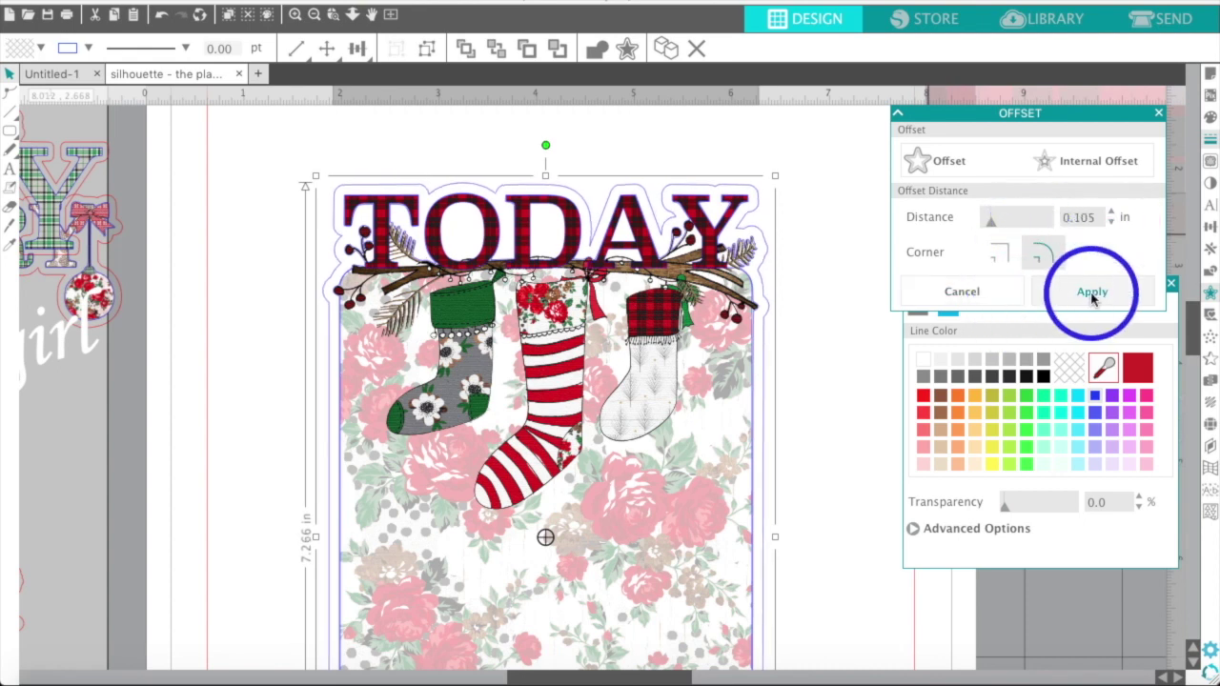
- Change the line color of the floral card's offset outline to red
click(922, 398)
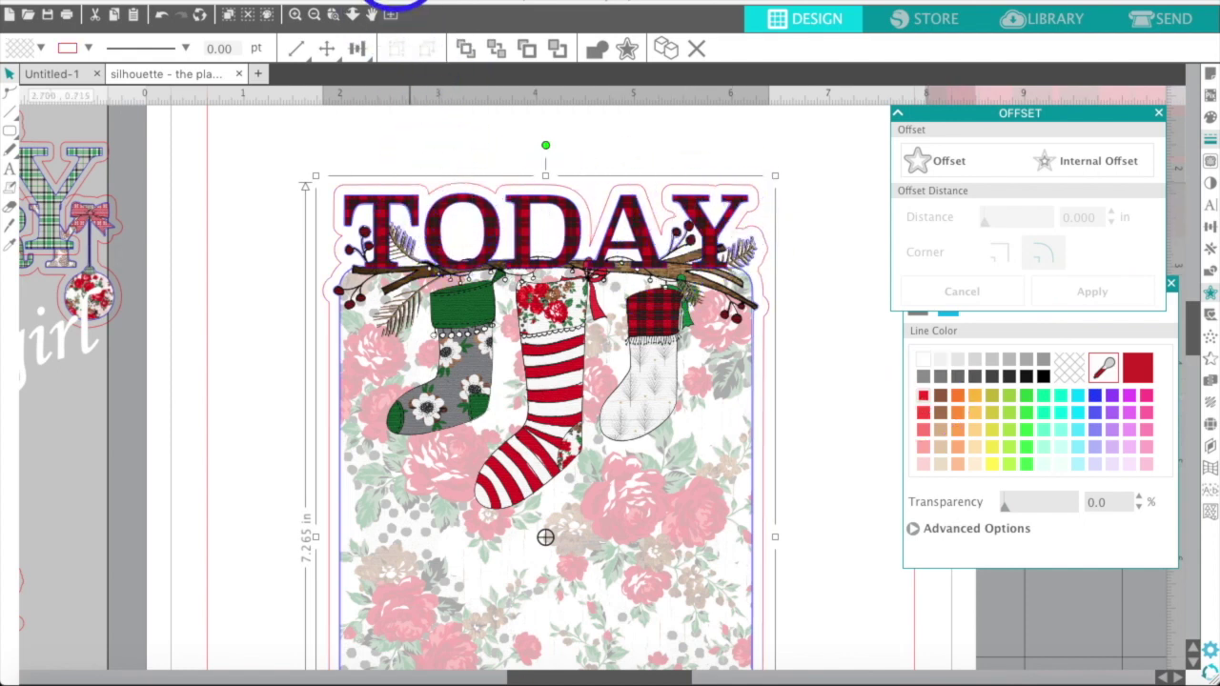
click(394, 3)
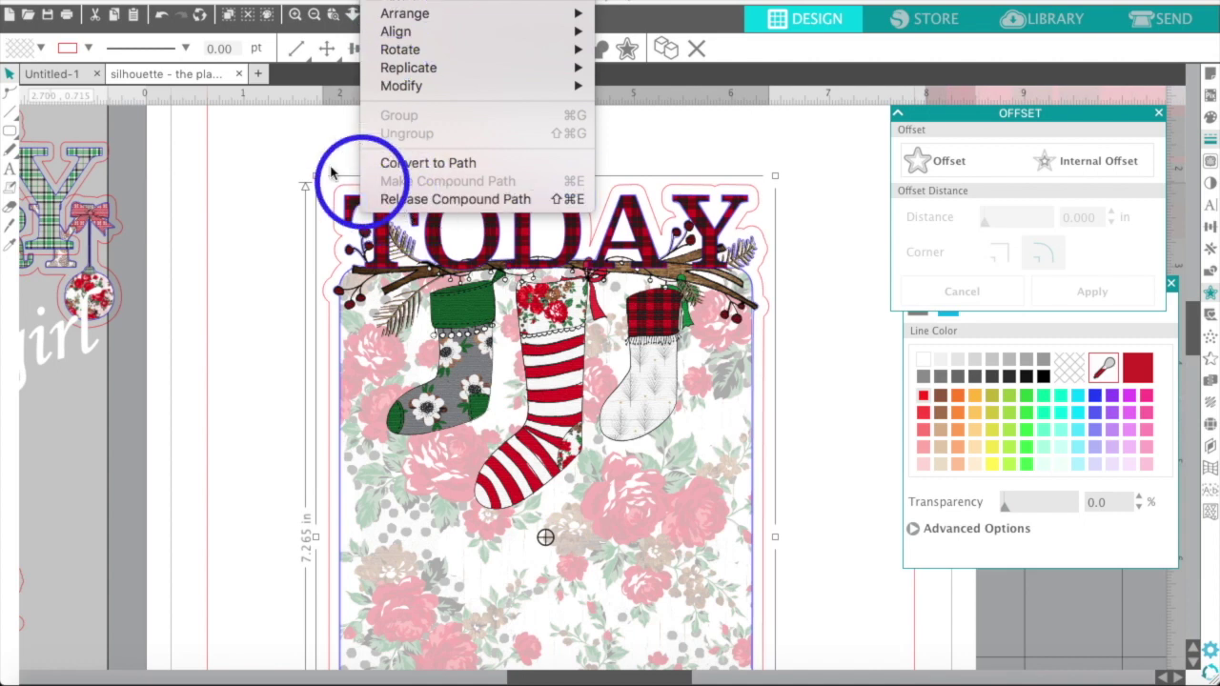
click(278, 145)
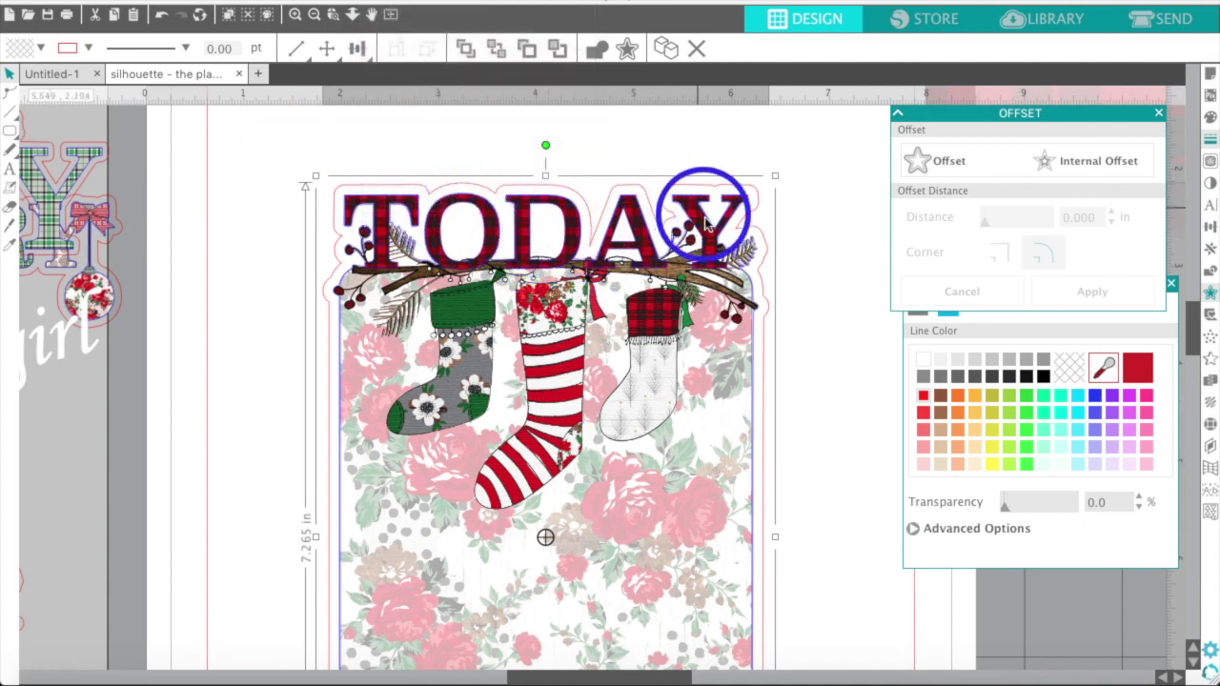
- Group the floral TODAY card with its blue traced outline and red offset outline, and deselect it
click(234, 250)
scroll(233, 251, down, 3)
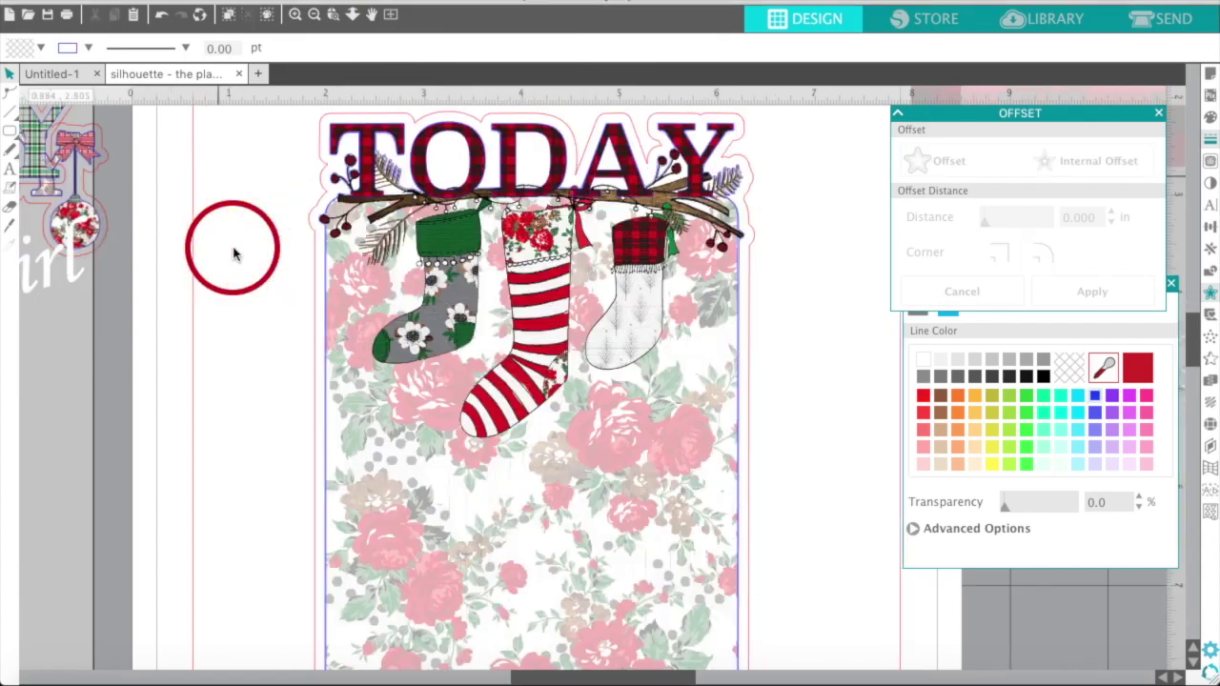
scroll(238, 206, up, 2)
drag(249, 154, 424, 256)
right_click(425, 256)
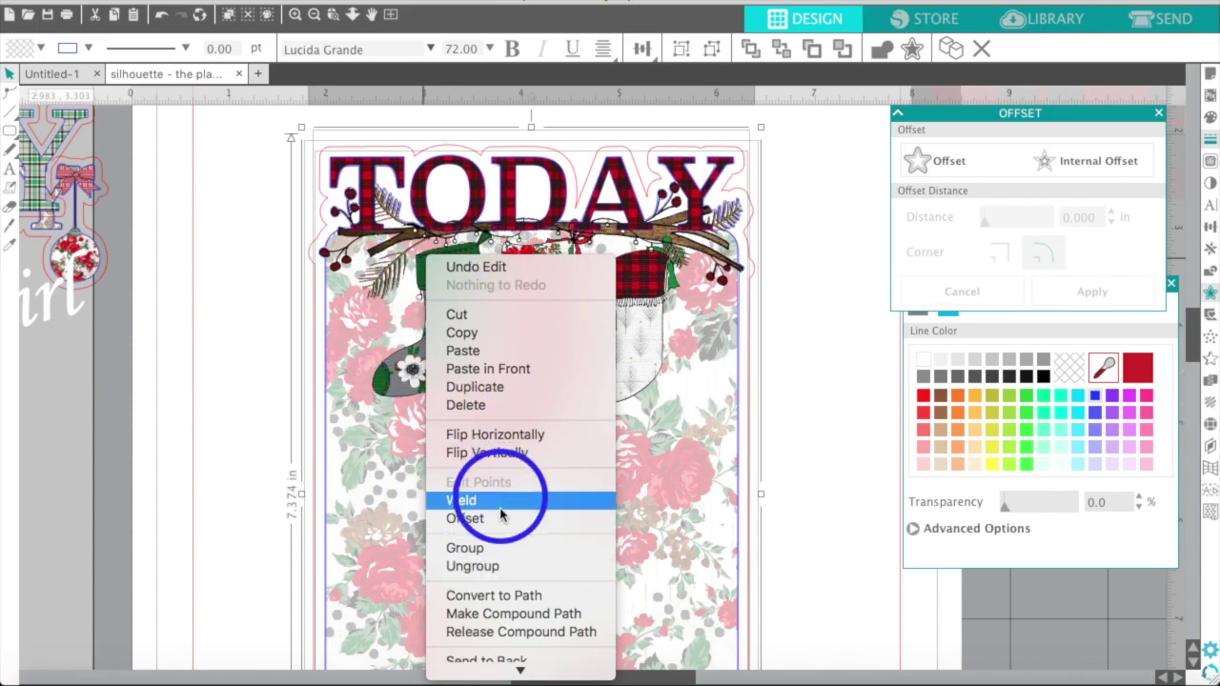
click(488, 540)
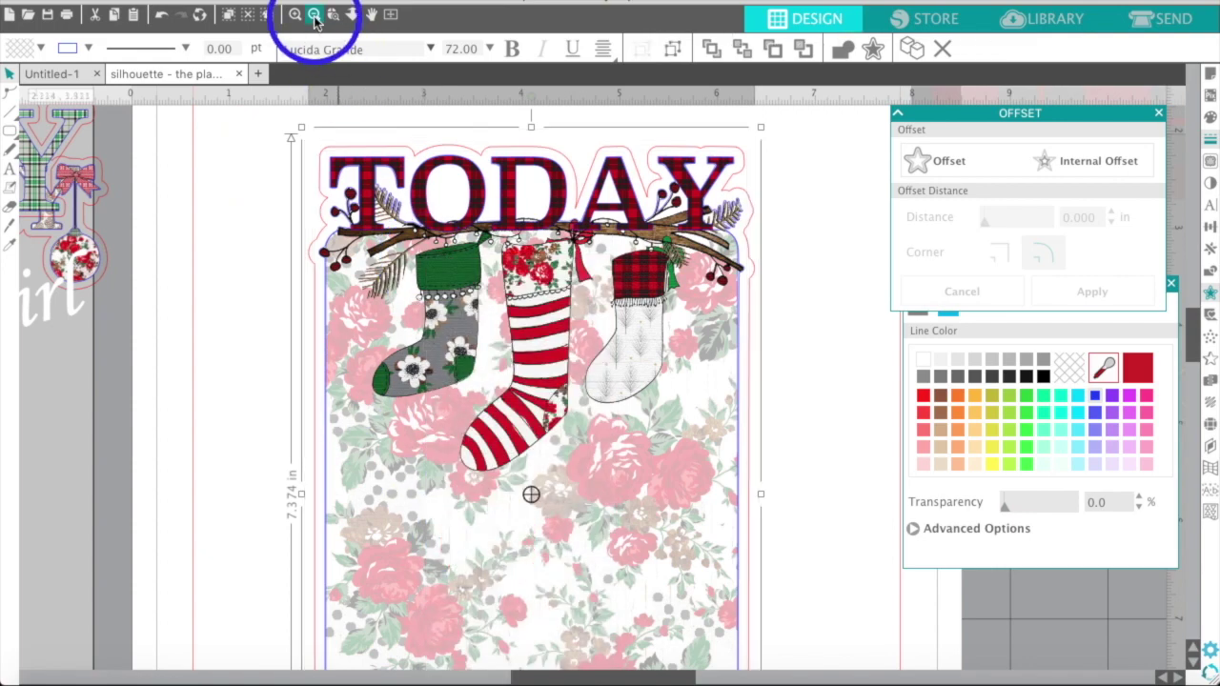
click(314, 16)
click(315, 15)
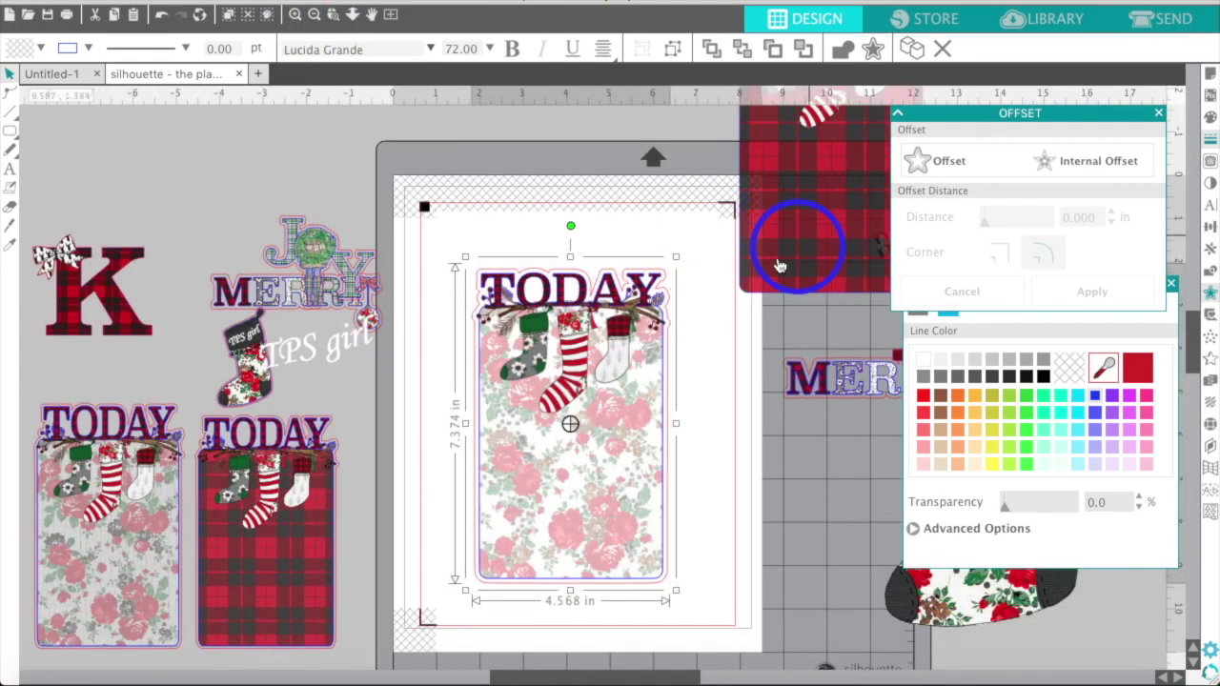
click(742, 416)
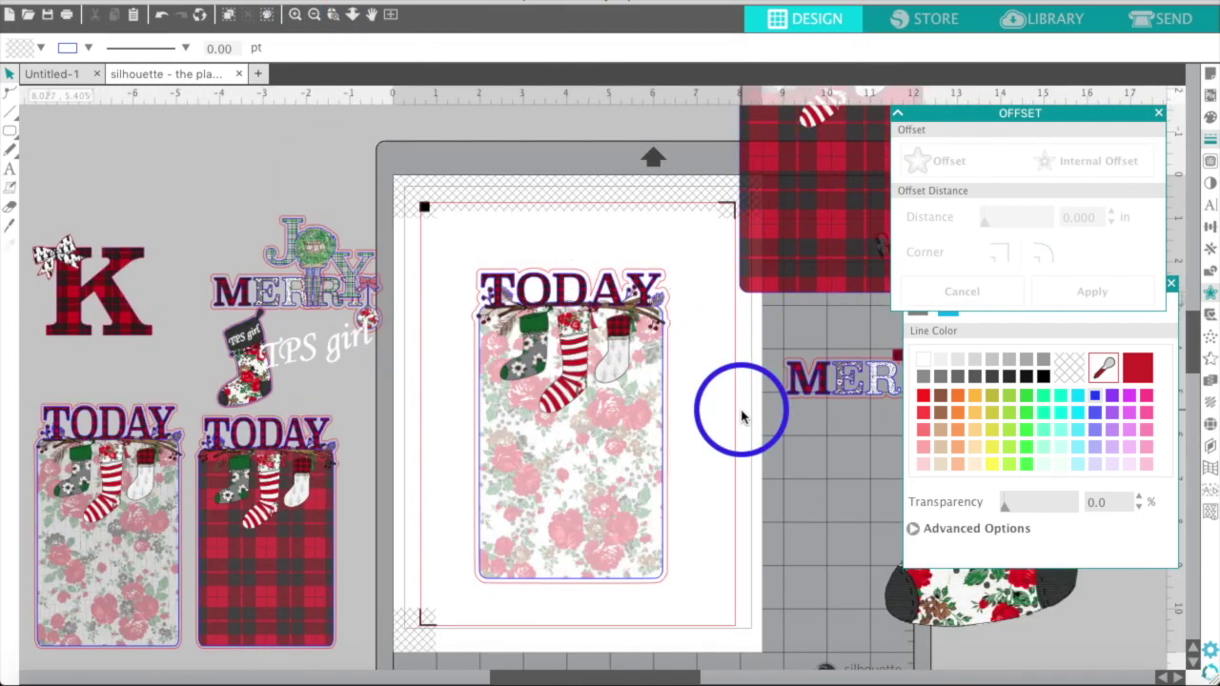